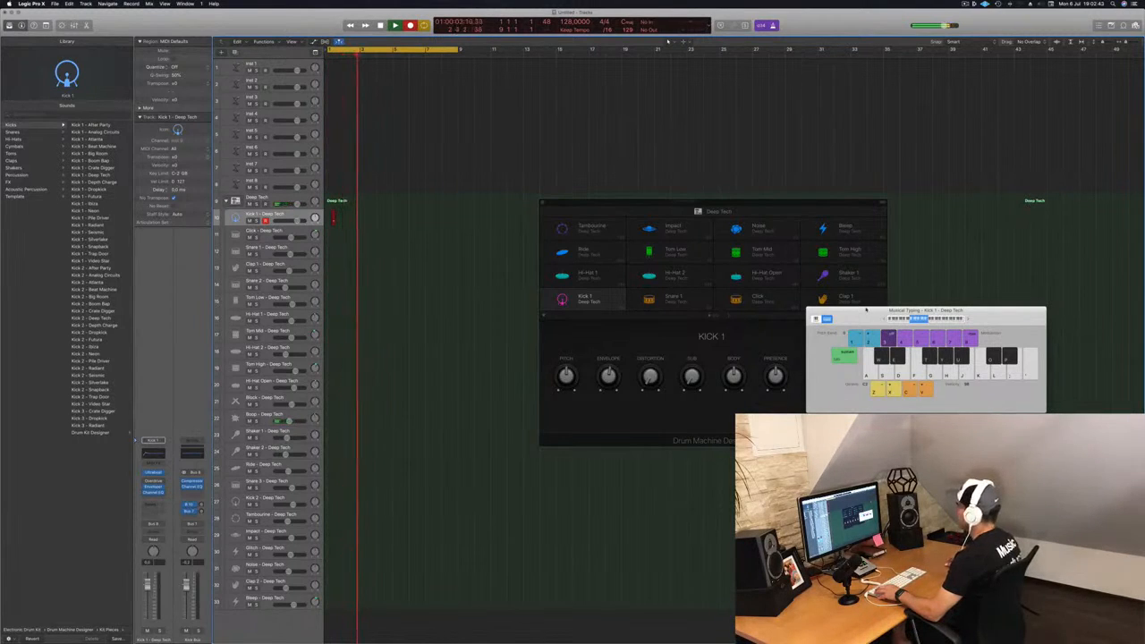
Step: Record a kick pattern on the Kick 1 track using musical typing, then stop and select the new region
key(a)
key(a)
key(a)
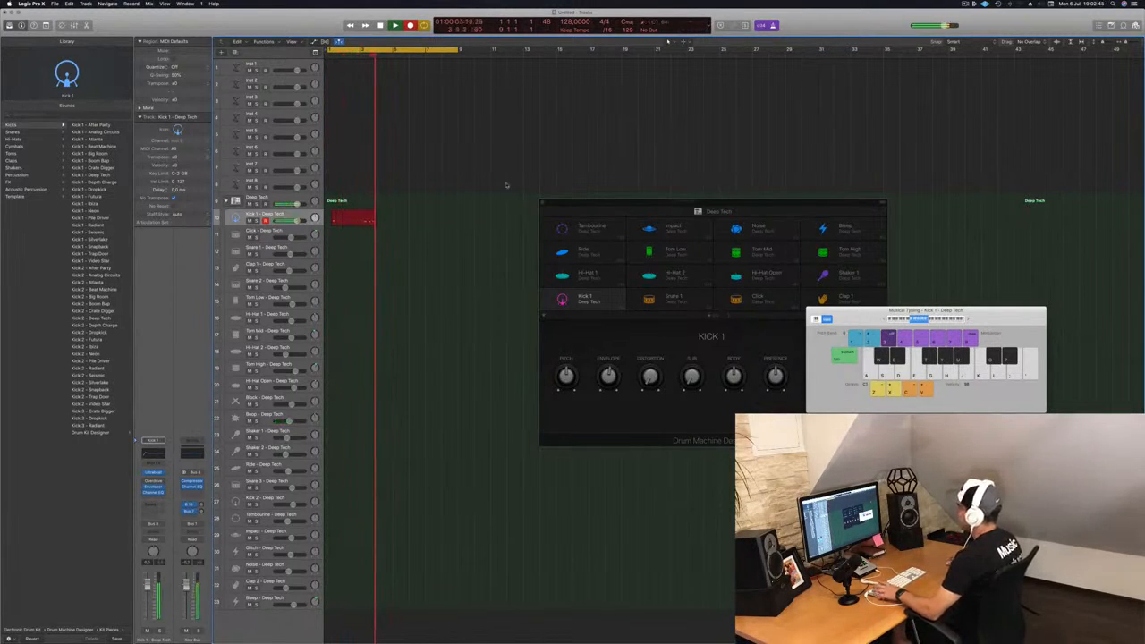
key(space)
super+click(360, 220)
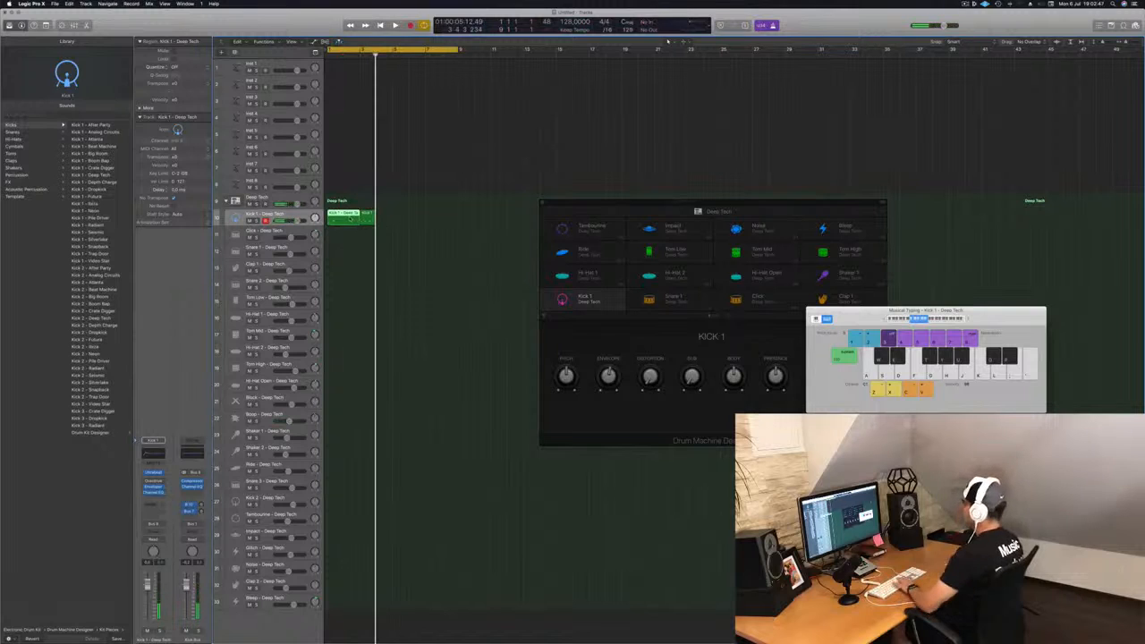
Step: Trim the kick region down to one bar and open it in the Piano Roll
drag(371, 214, 340, 213)
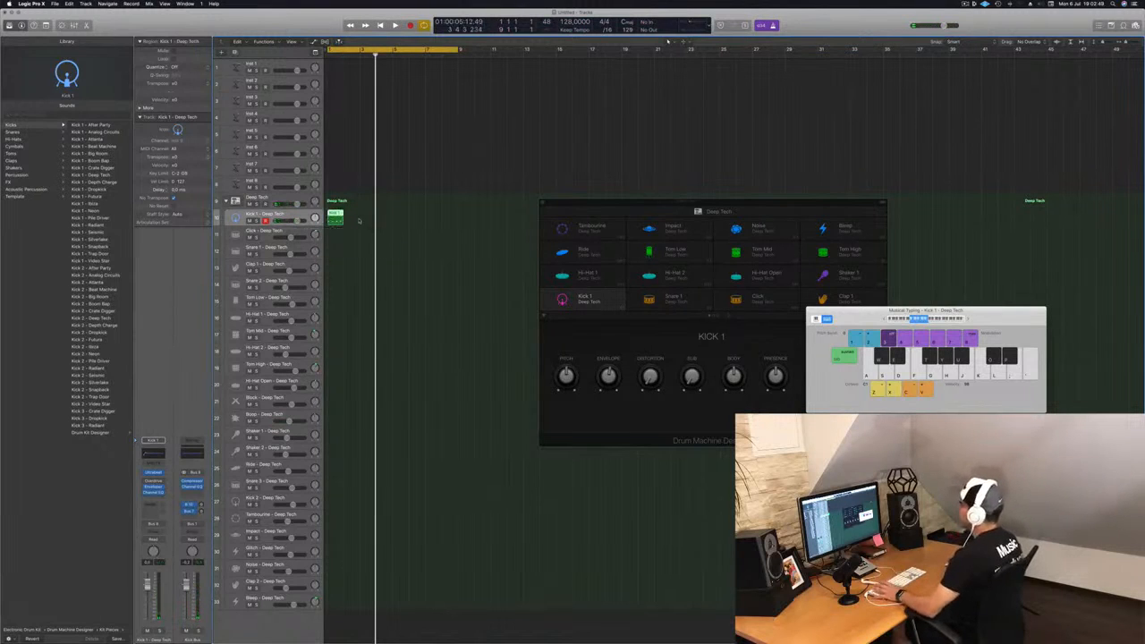
key(space)
double_click(337, 216)
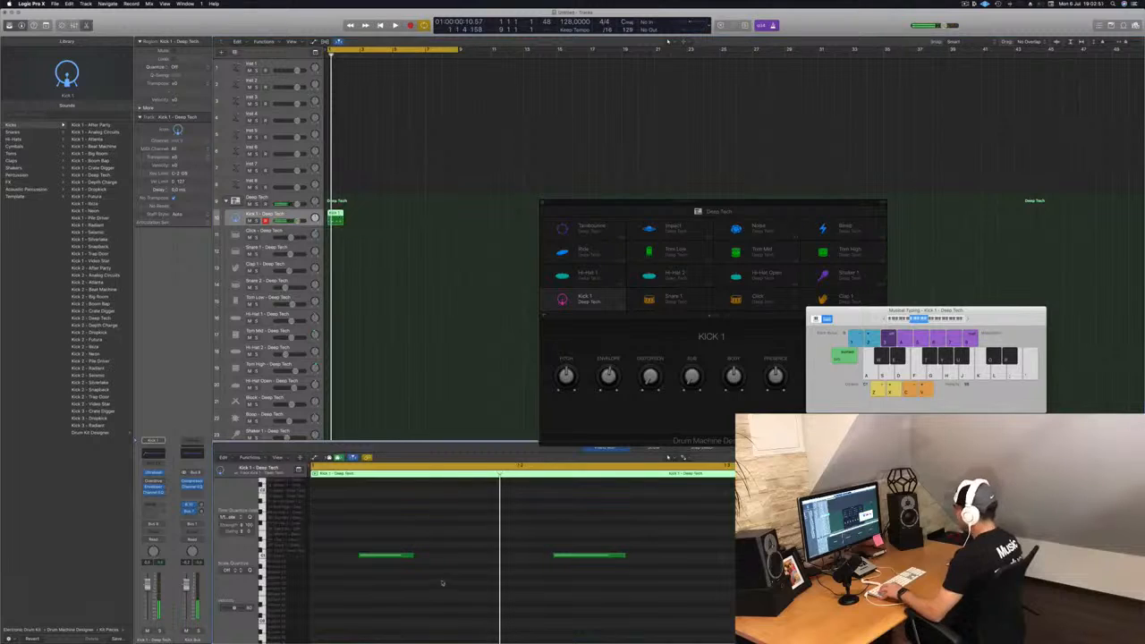
Step: Reposition the kick notes so they sit evenly on the four beats of the bar
scroll(437, 577, left, 3)
key(super+a)
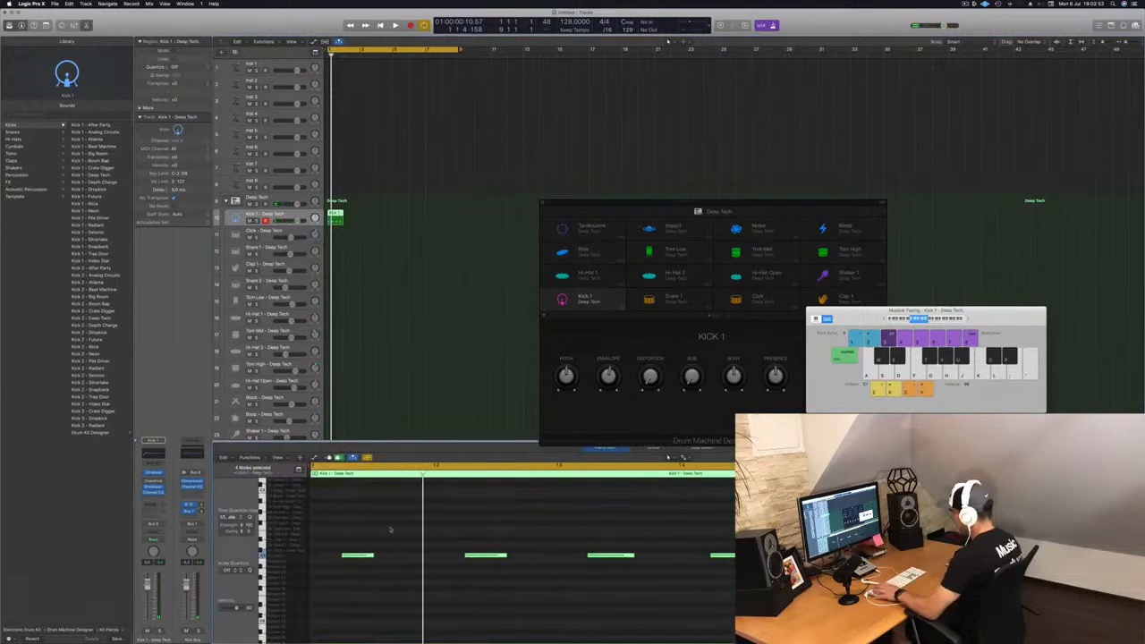
click(365, 543)
click(358, 555)
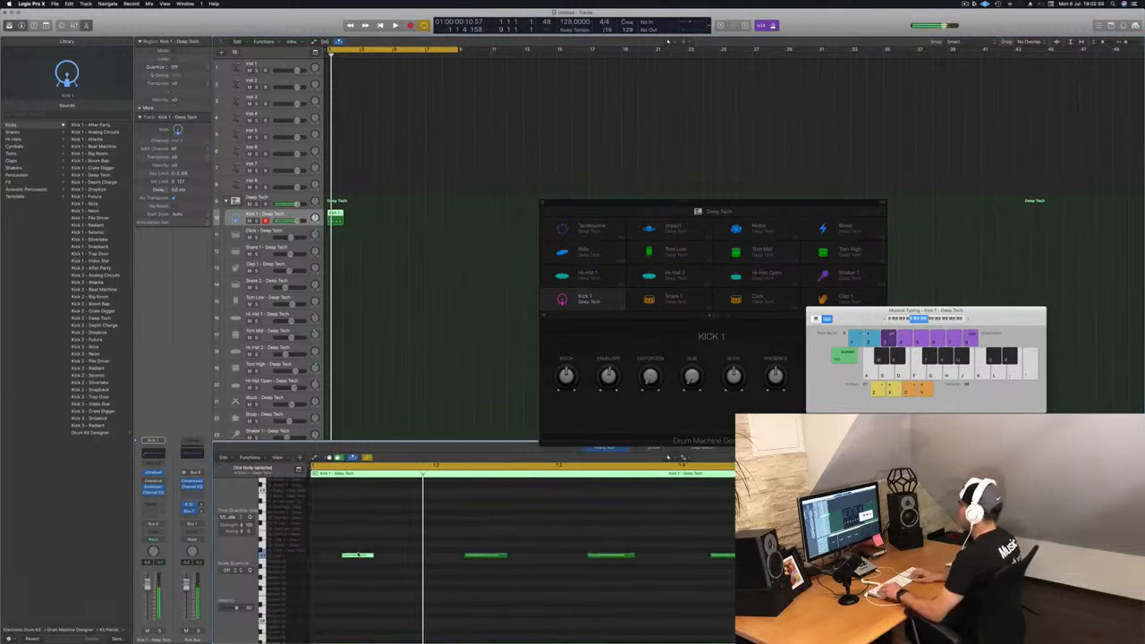
click(474, 554)
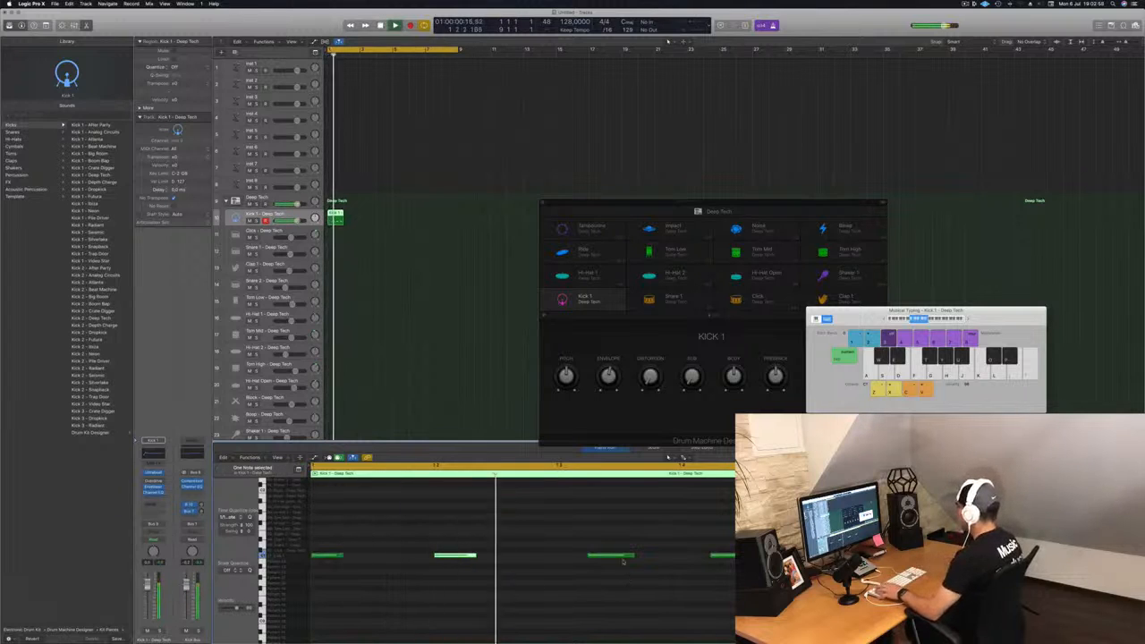
drag(587, 586, 741, 520)
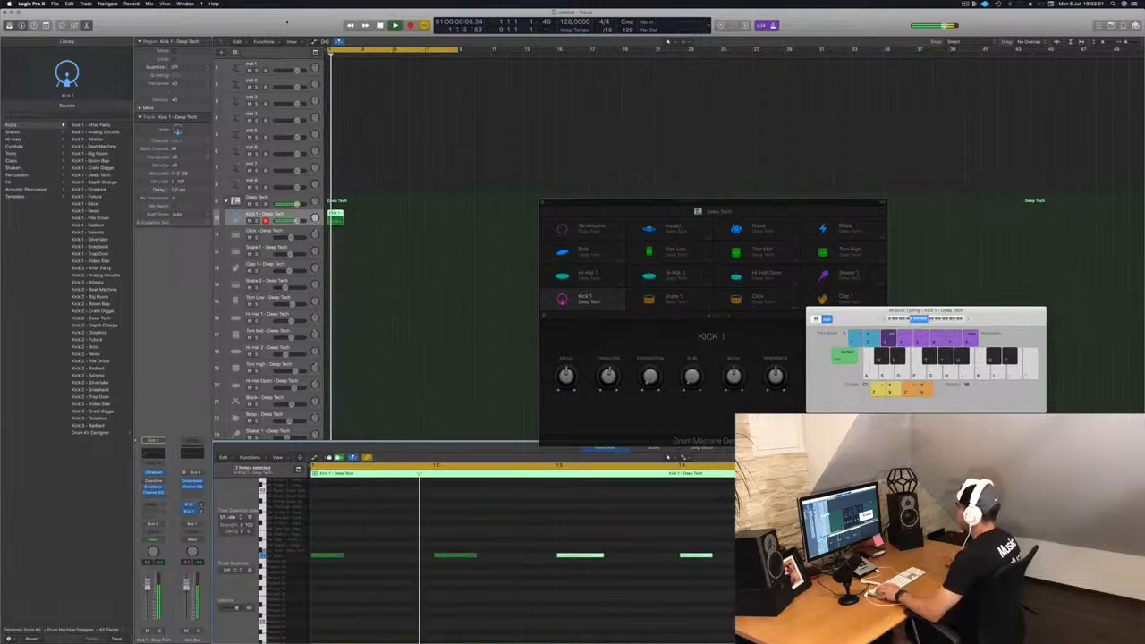
Step: Copy the kick region onto the Snare 1 track and delete its notes on beats 1 and 3
drag(338, 215, 335, 253)
scroll(391, 545, left, 3)
drag(370, 531, 339, 580)
drag(552, 526, 629, 603)
key(Delete)
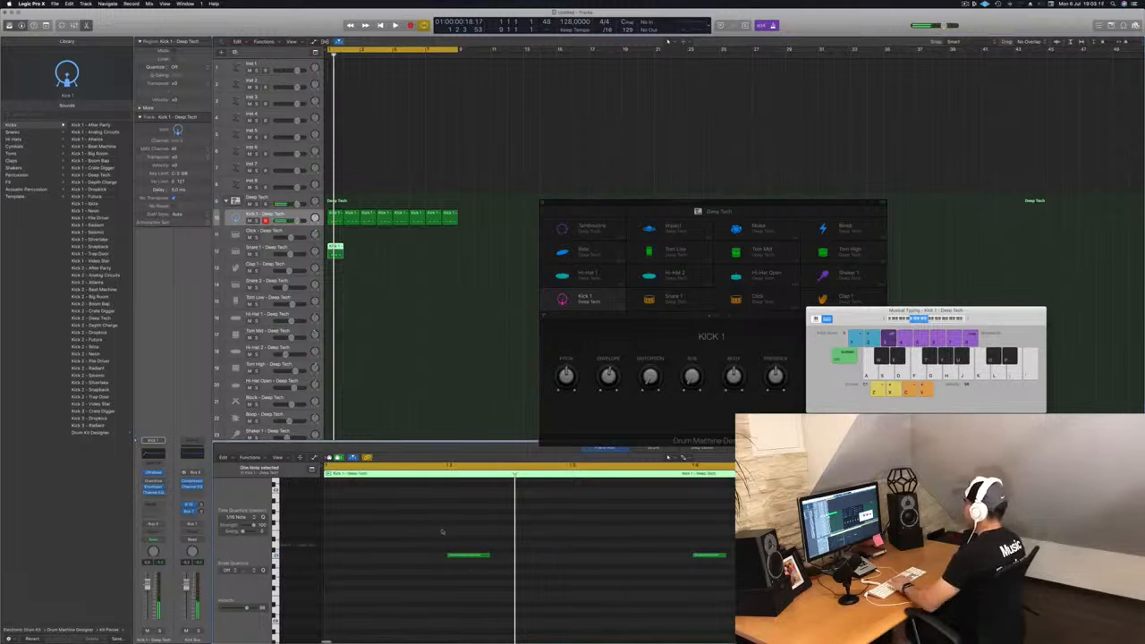
Step: Loop the snare region out to the same length as the kick loop
drag(440, 529, 694, 606)
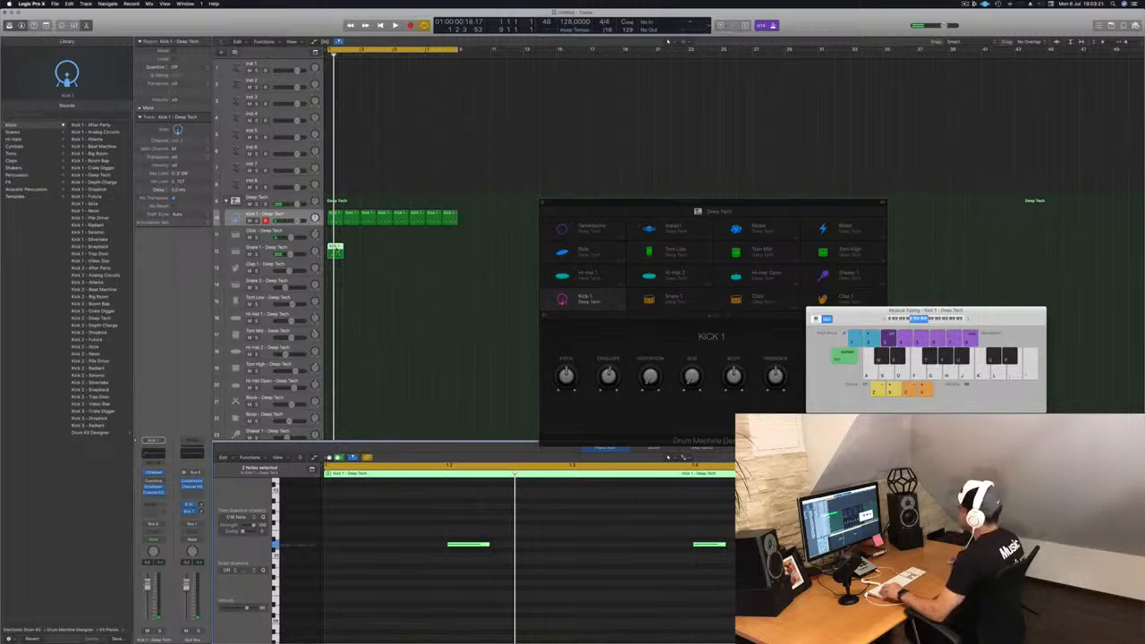
drag(342, 252, 458, 251)
Step: Copy the kick region onto the Hi-Hat 1 track and play it back
click(340, 228)
click(337, 215)
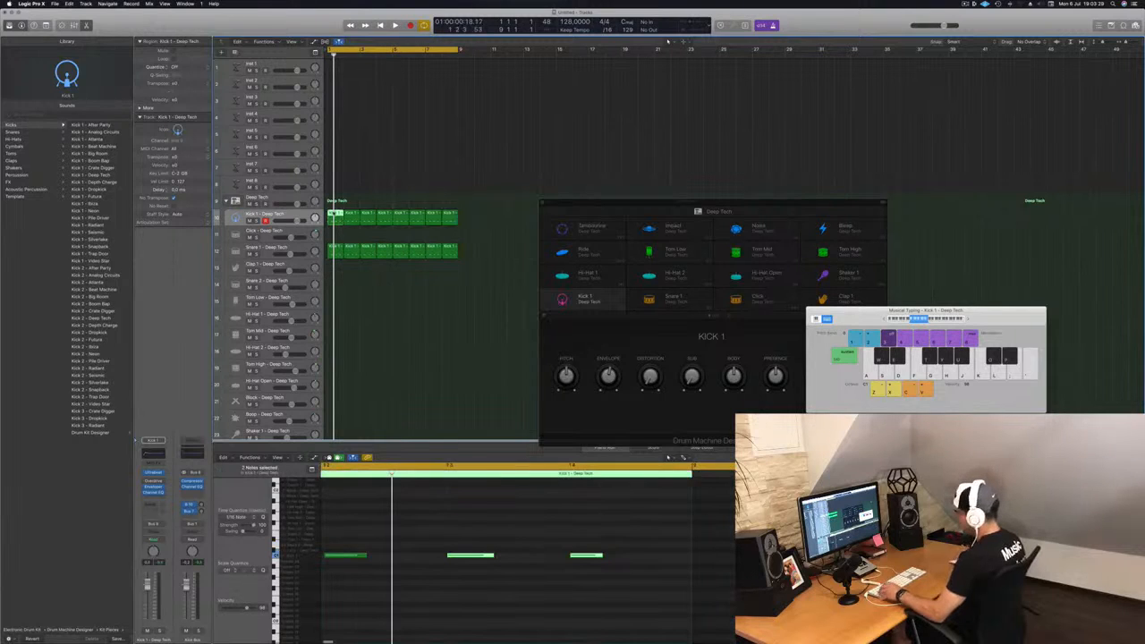
drag(336, 216, 335, 318)
key(space)
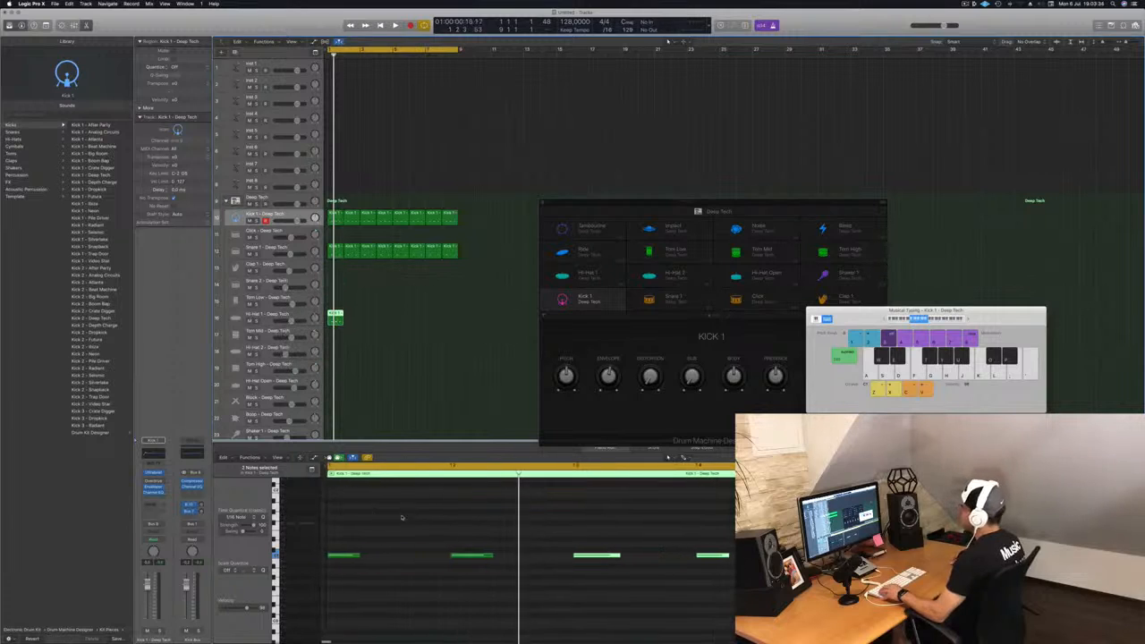
Step: Transpose all notes of the copied region up five semitones and nudge them two steps later onto the offbeats
key(super+a)
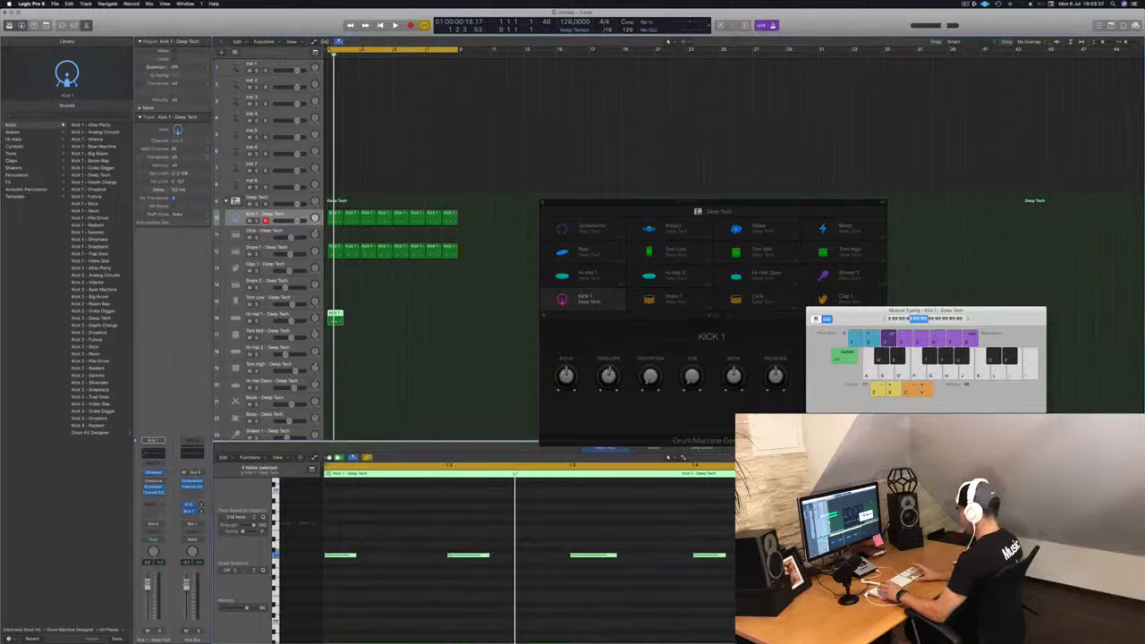
key(alt+Up)
key(alt+Up)
key(alt+Up)
key(alt+Up)
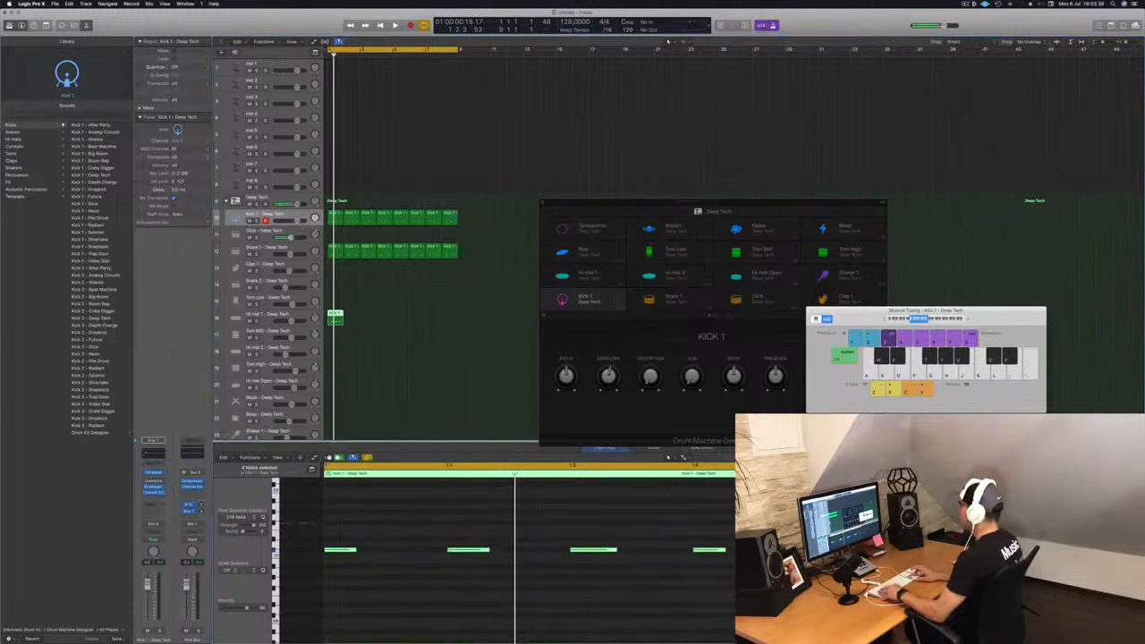
key(alt+Up)
key(alt+Up)
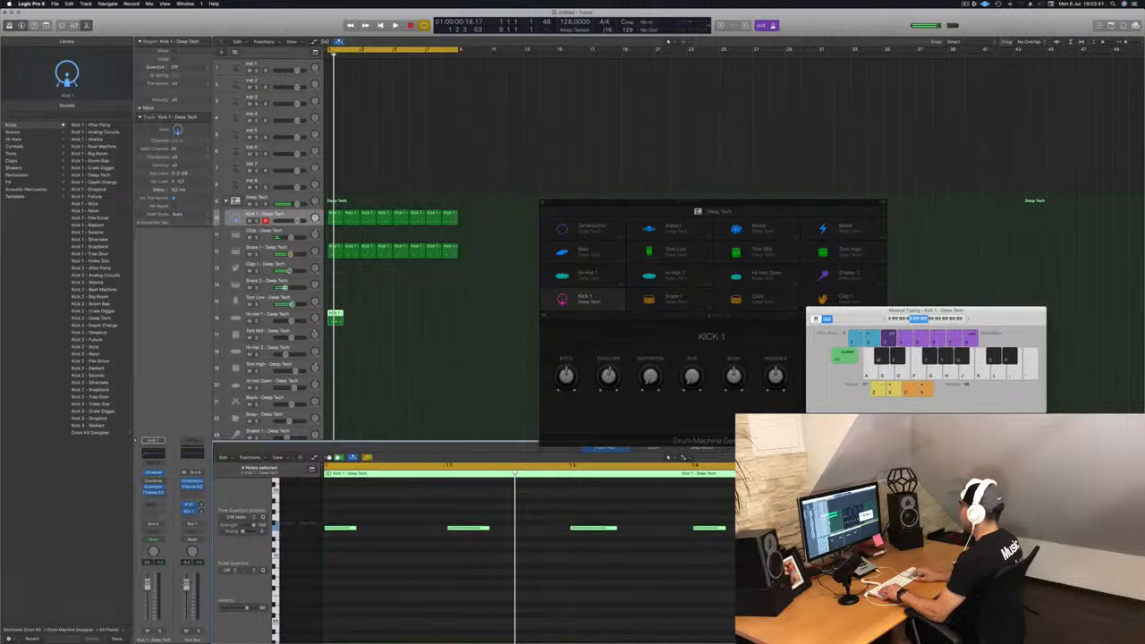
key(alt+Right)
key(alt+Right)
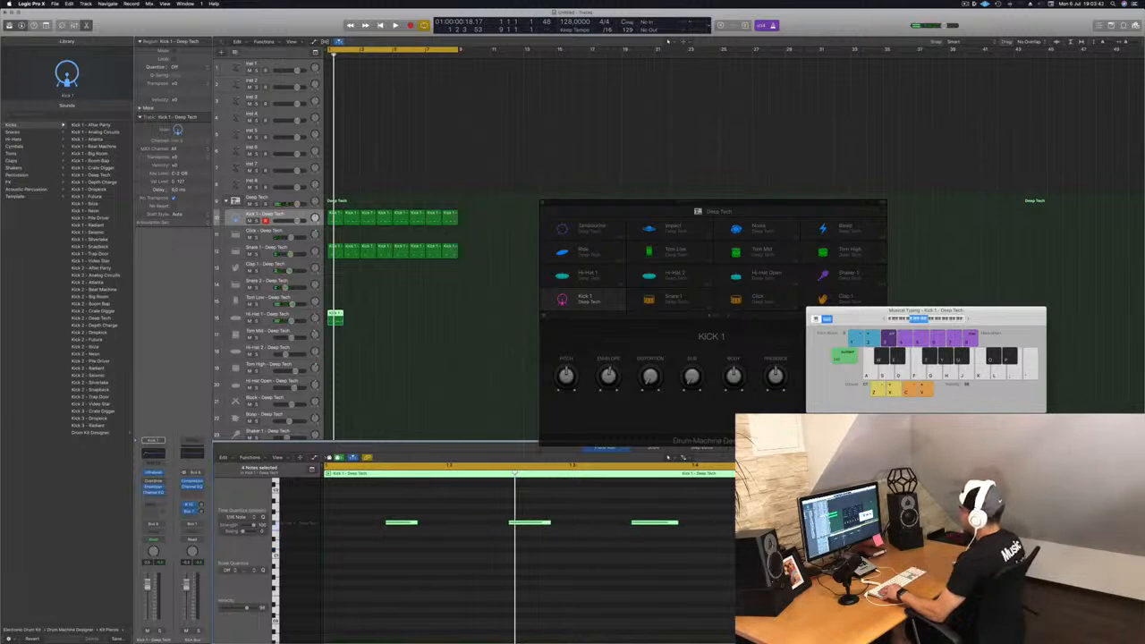
Step: Move the offbeat region to the Hi-Hat Open track and raise its notes three more semitones
scroll(389, 324, down, 3)
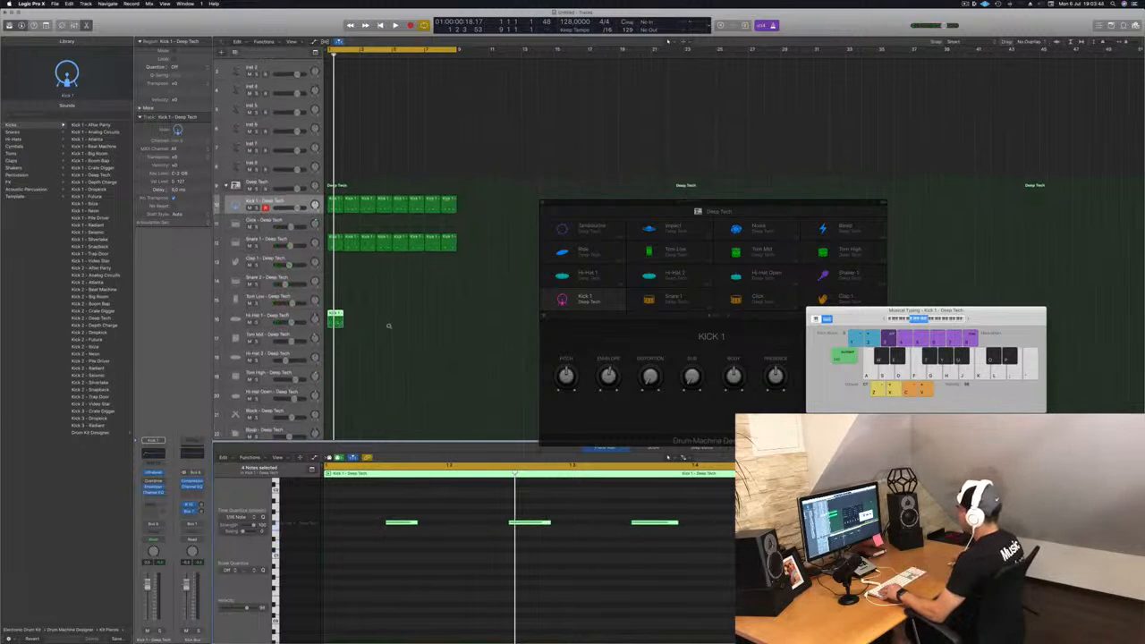
drag(335, 280, 334, 355)
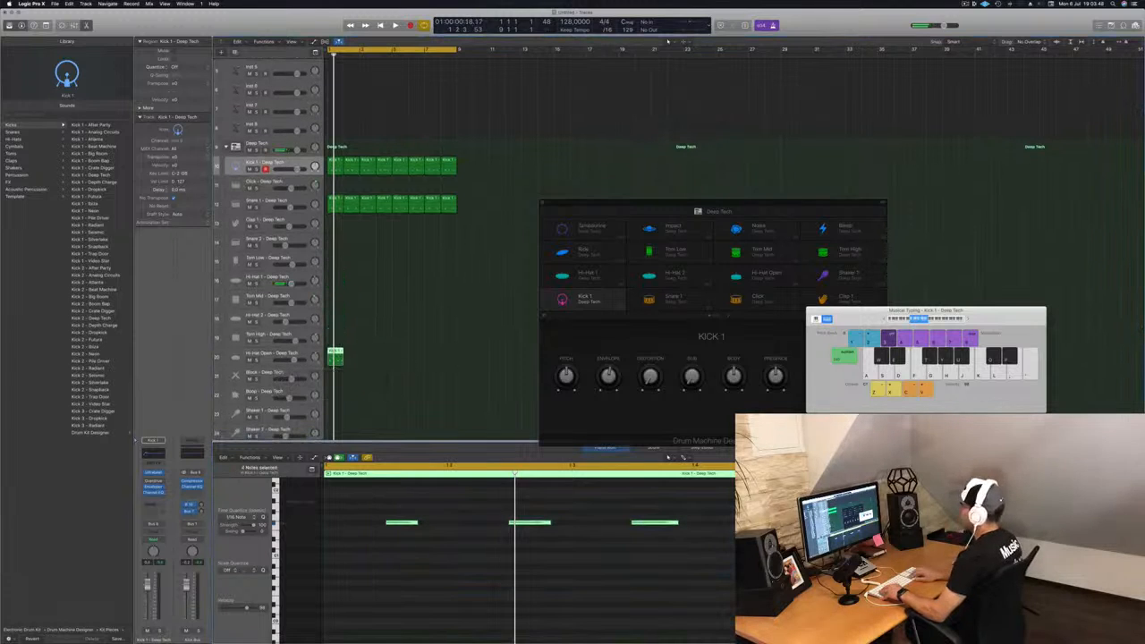
key(alt+Up)
key(alt+Up)
key(alt+Up)
key(alt+Up)
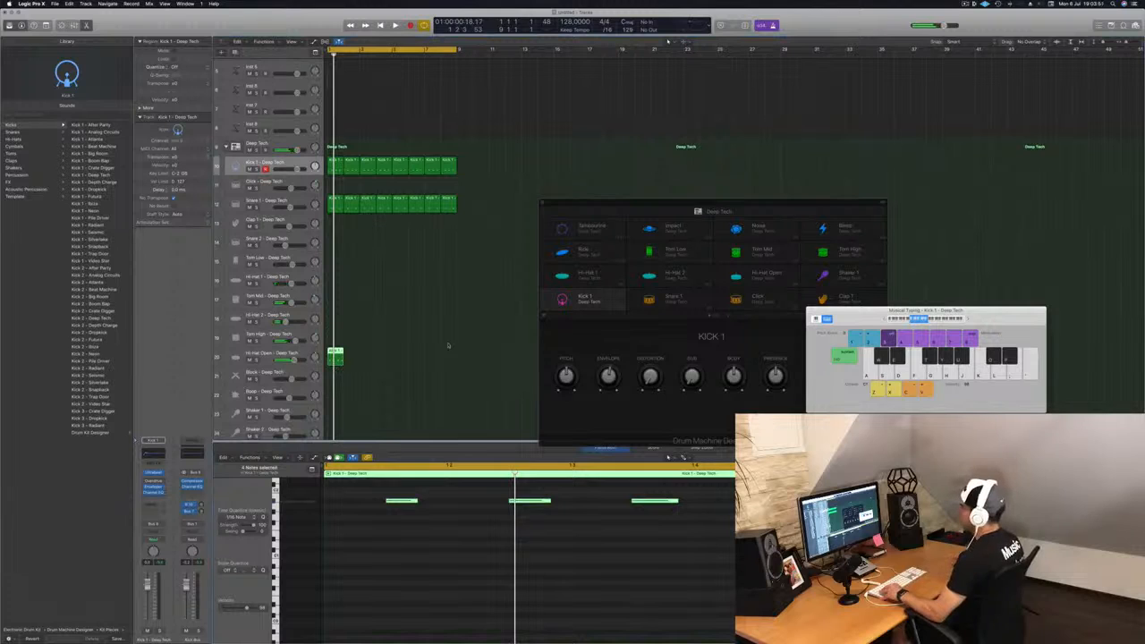
Step: Loop the Hi-Hat Open region to match the other loops and zoom out to view the arrangement
drag(335, 356, 406, 360)
key(space)
key(super+Left)
key(super+Left)
key(super+Left)
key(super+Left)
key(super+Left)
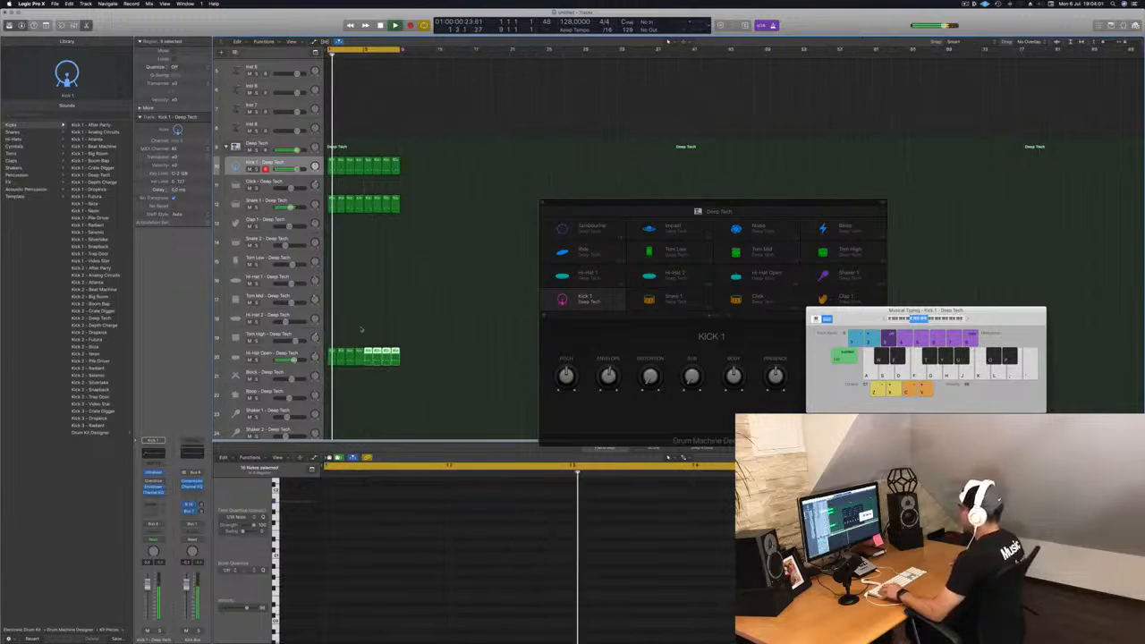
Step: Copy the kick region onto the Tom Low track
click(268, 355)
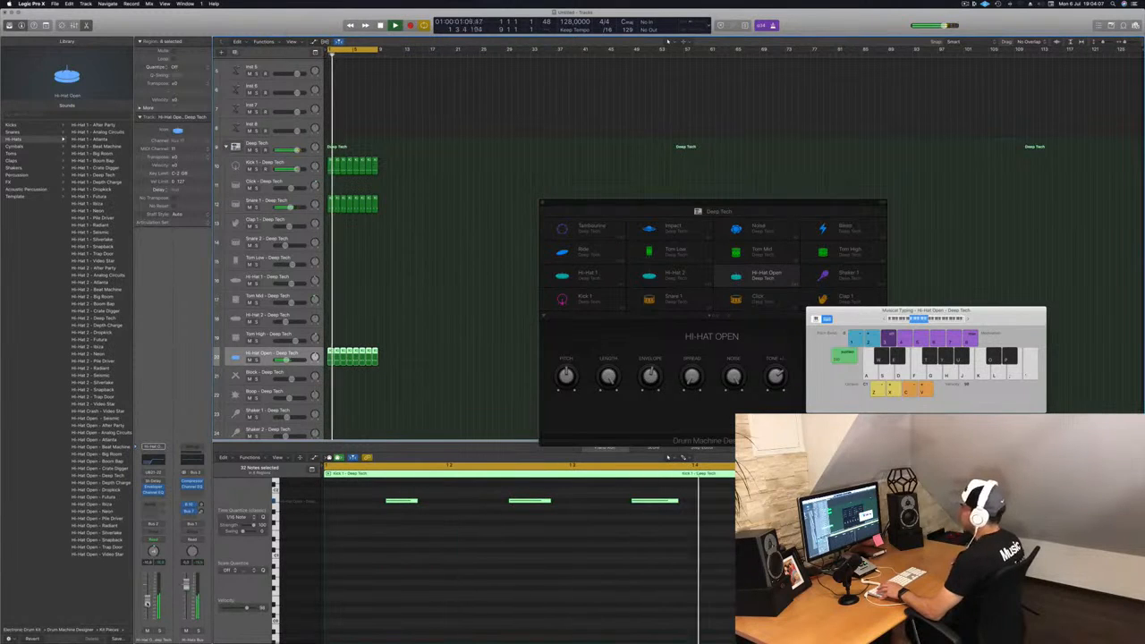
click(267, 201)
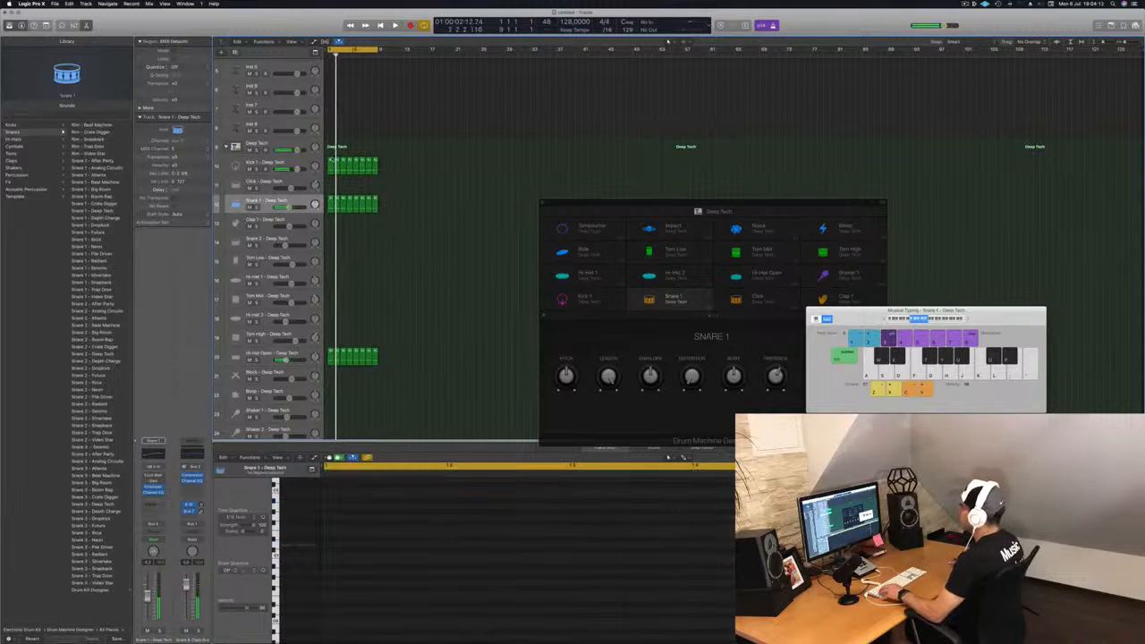
click(330, 162)
key(space)
drag(331, 171, 329, 260)
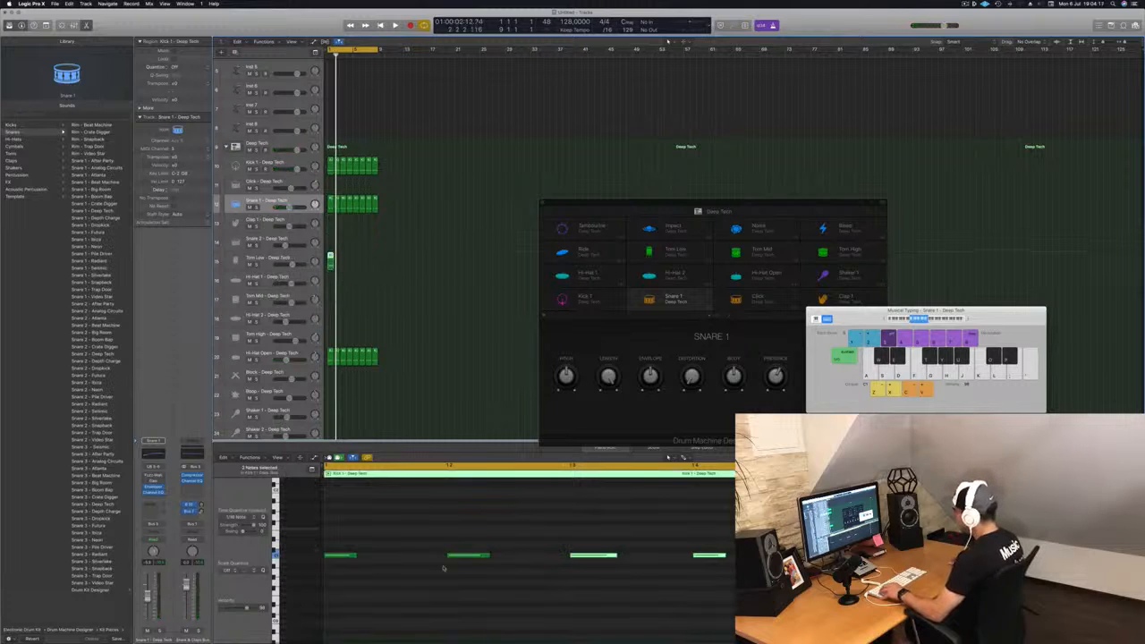
Step: Delete every note in the Tom Low region except the last one, then preview it
drag(324, 540, 638, 577)
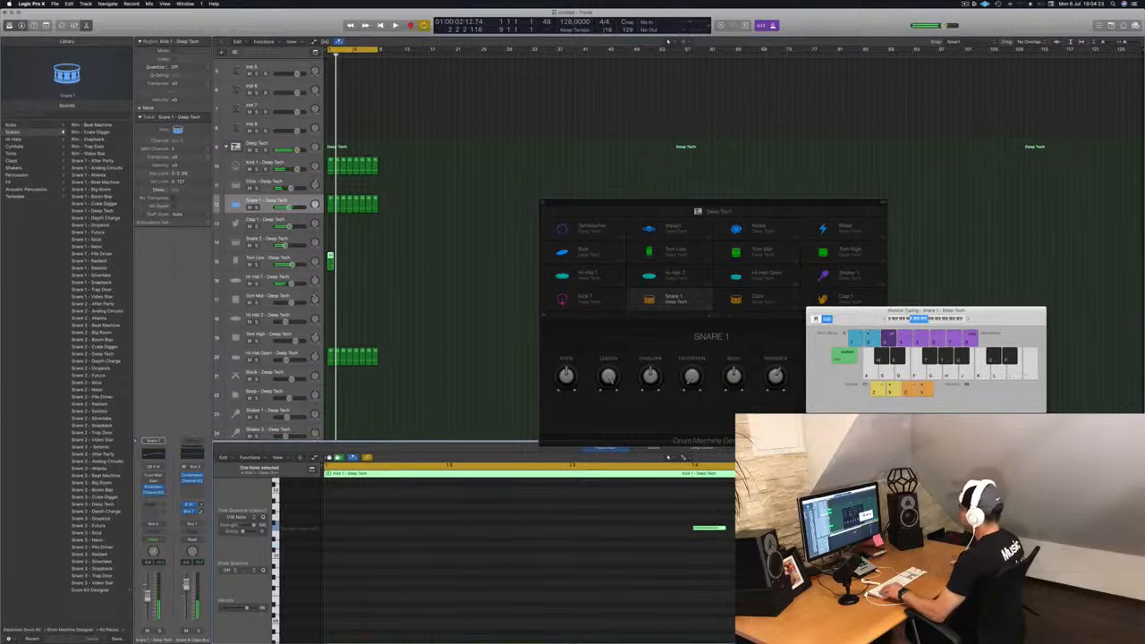
key(space)
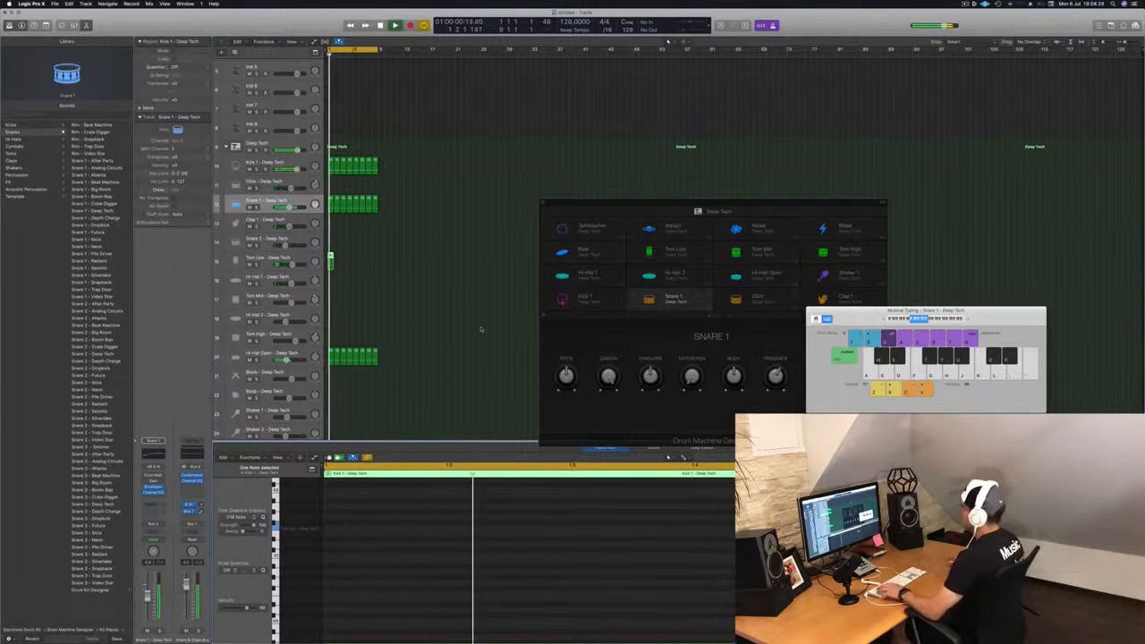
key(space)
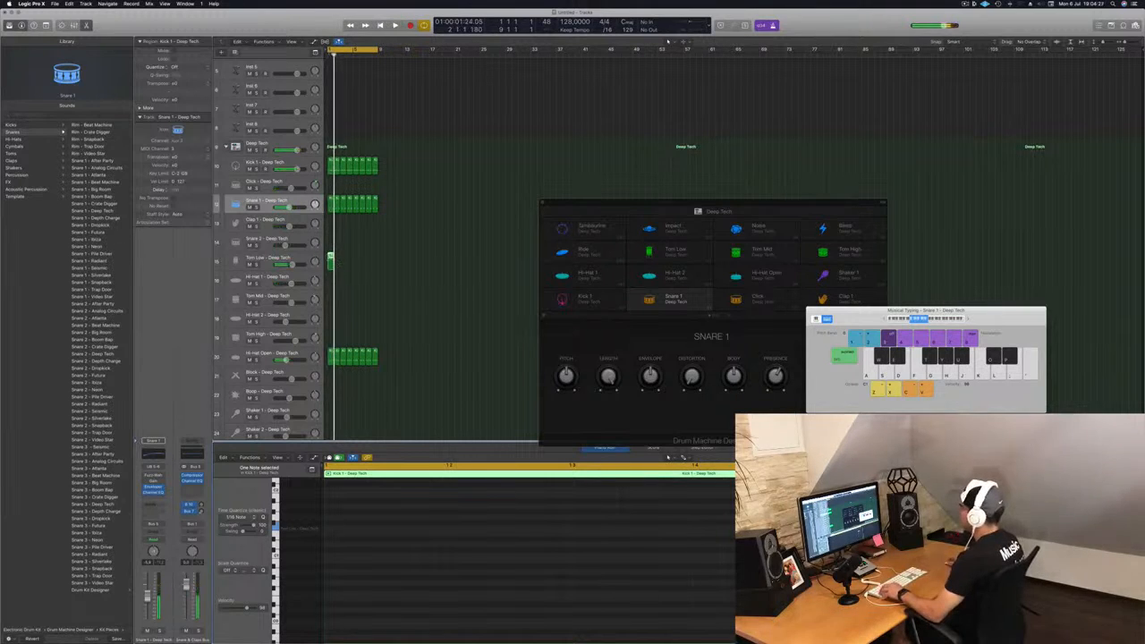
Step: Loop the Tom Low region out to the length of the other loops
drag(330, 258, 337, 257)
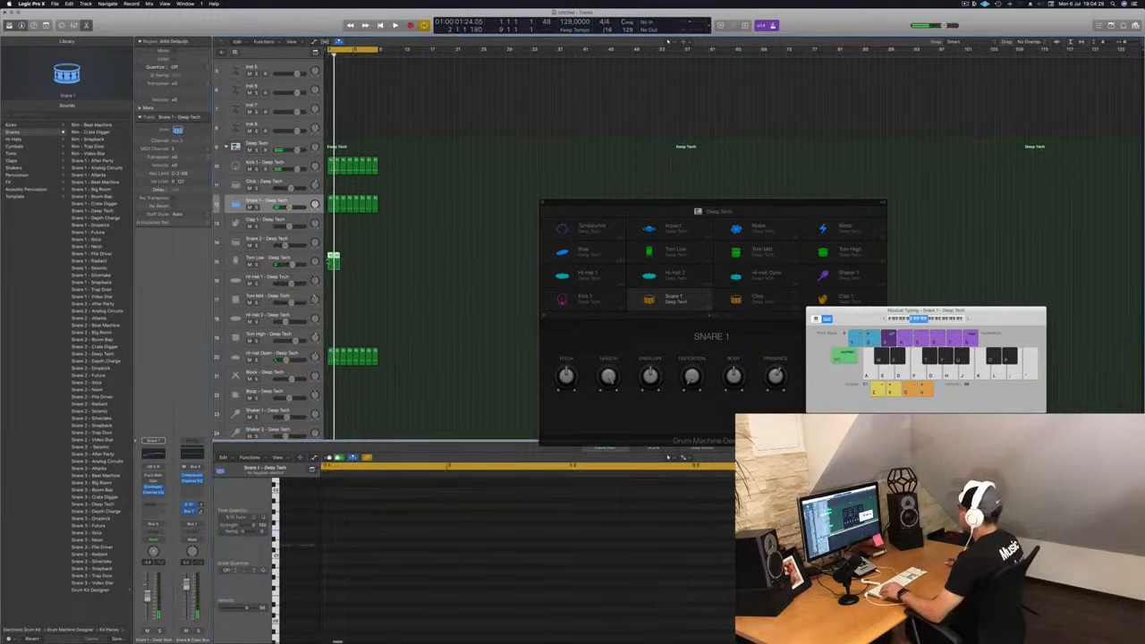
shift+click(332, 258)
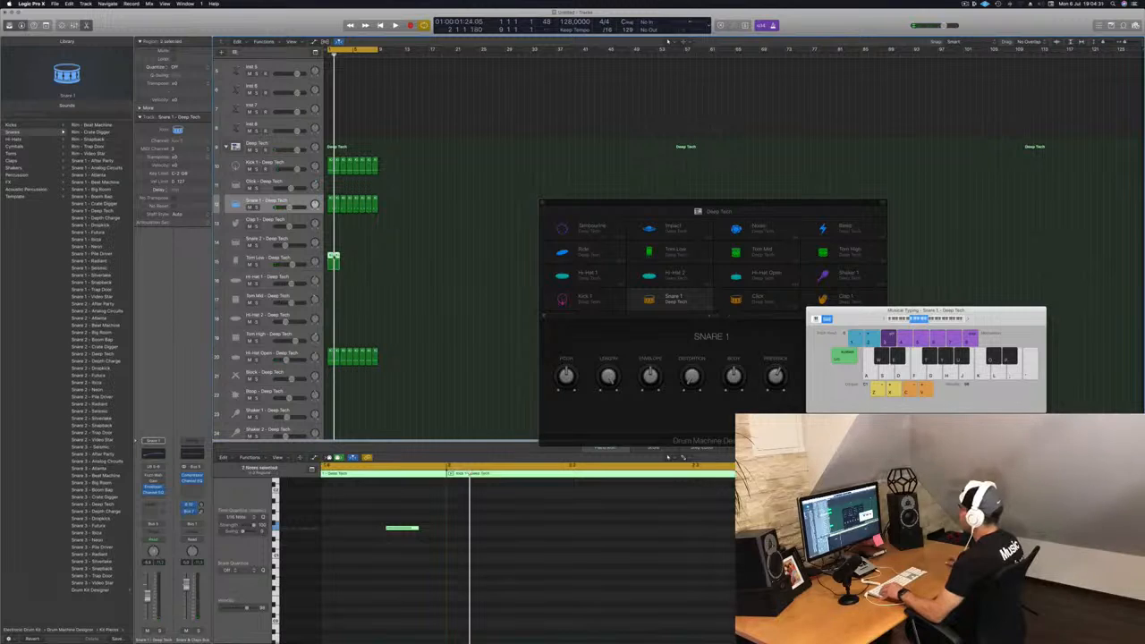
drag(339, 260, 356, 262)
key(space)
click(378, 287)
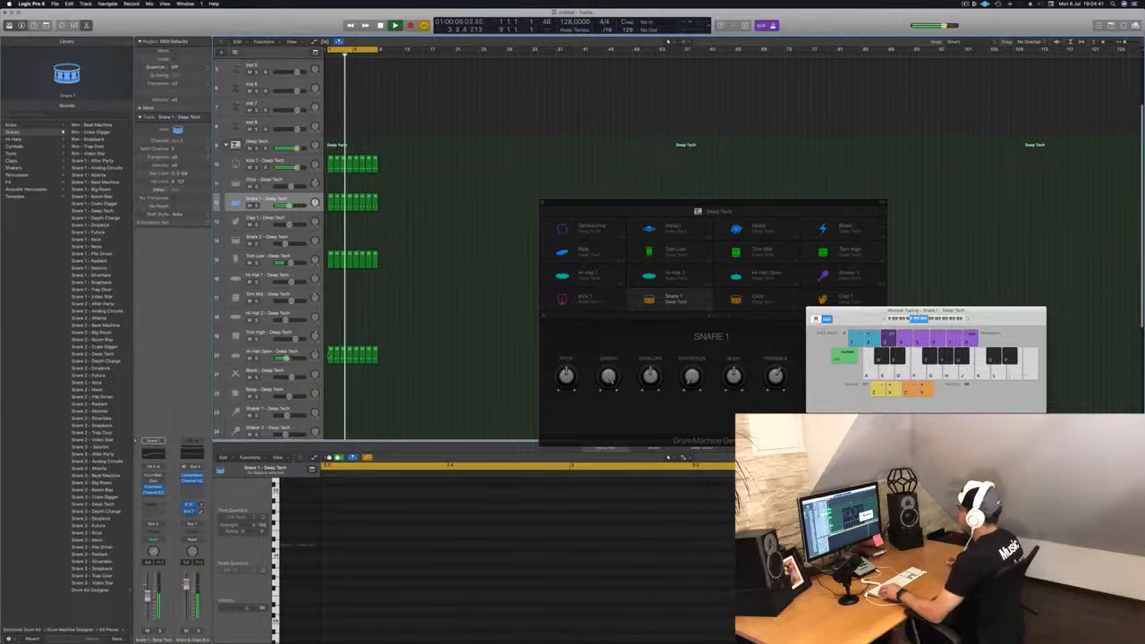
Step: Copy the Hi-Hat Open region onto the Tom Mid track and preview its notes
click(330, 357)
drag(330, 357, 330, 301)
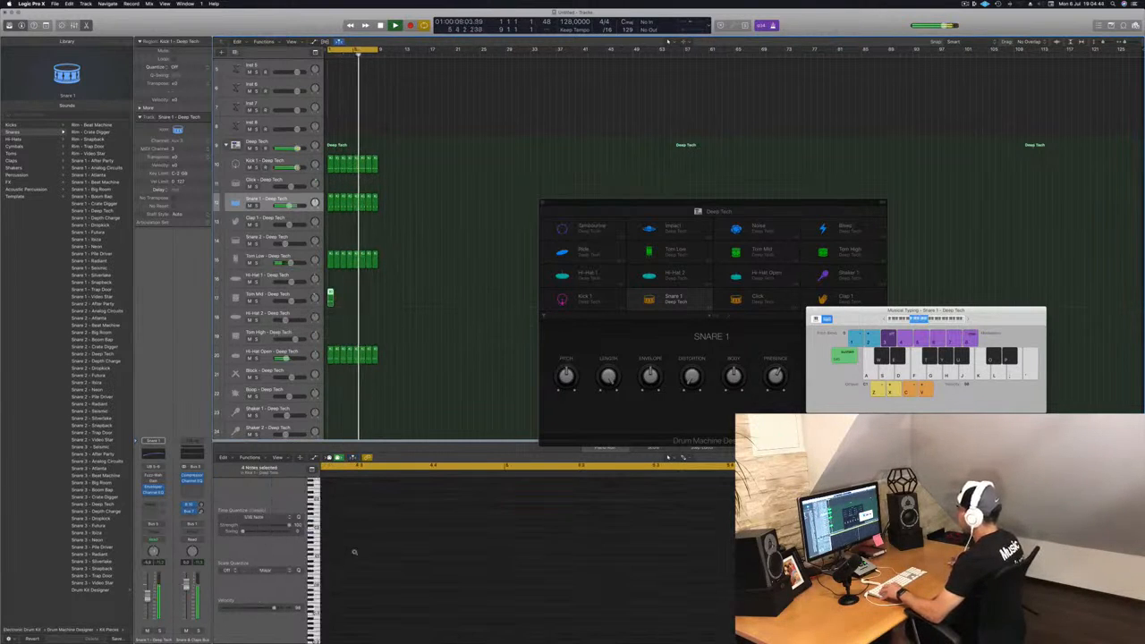
scroll(375, 527, down, 3)
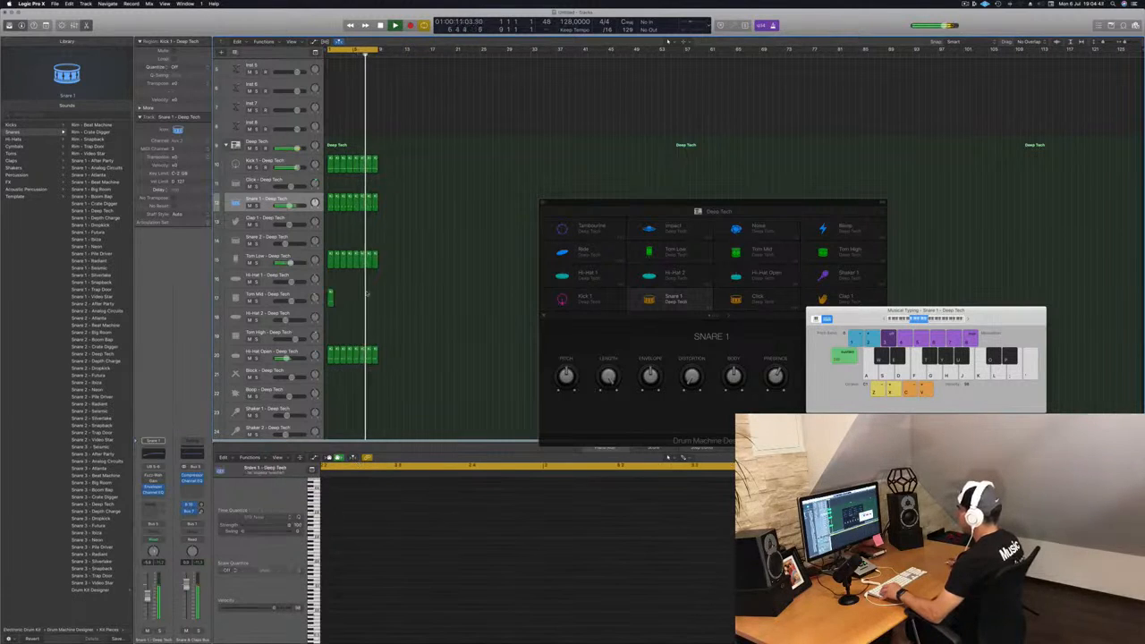
click(330, 293)
key(space)
drag(361, 531, 585, 614)
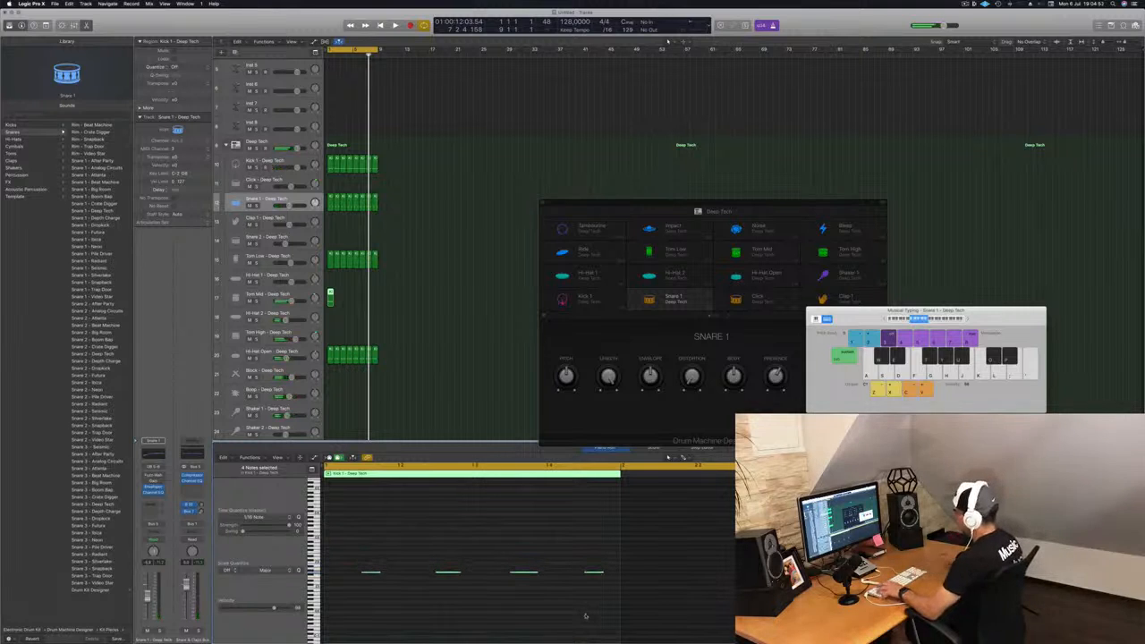
key(space)
key(space)
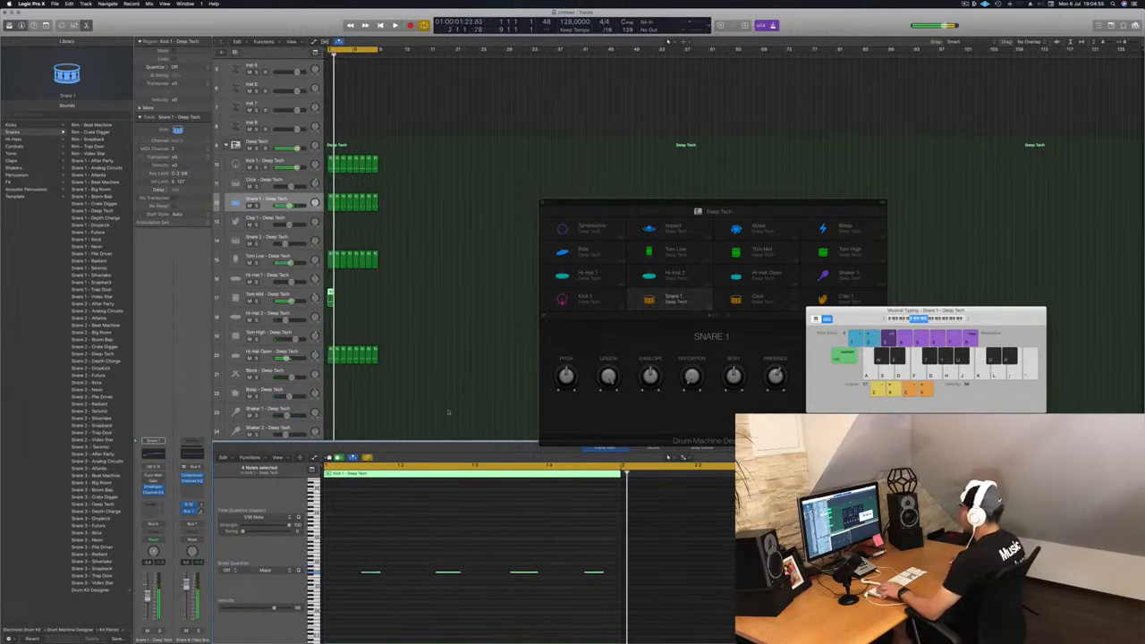
Step: Loop the Tom Mid region to the length of the other loops and play the beat
click(332, 295)
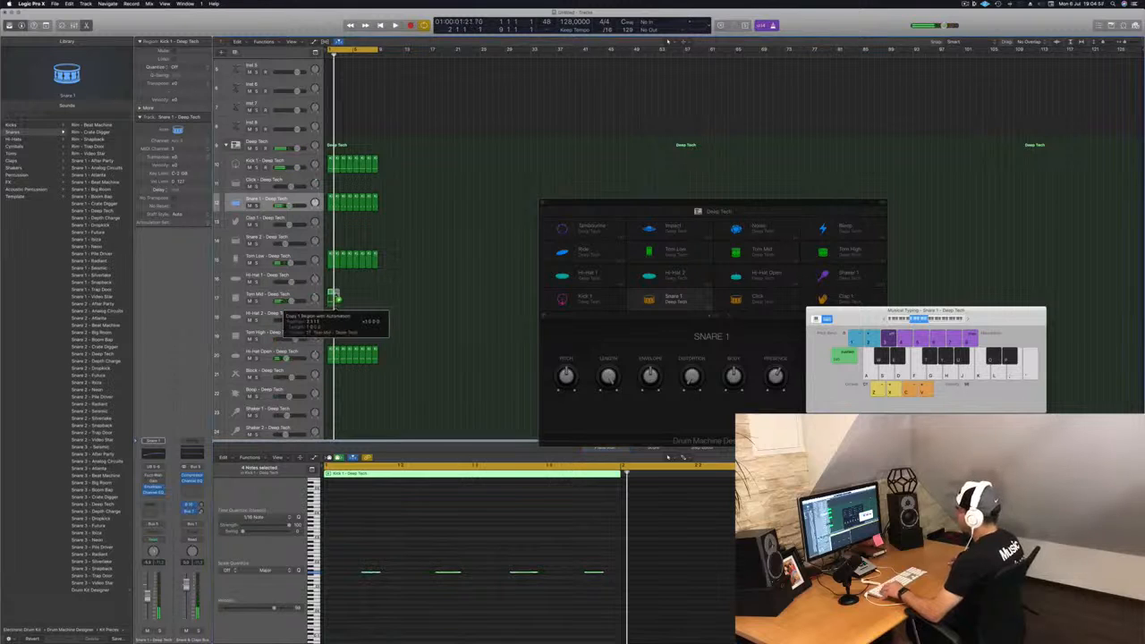
drag(330, 298, 358, 299)
key(space)
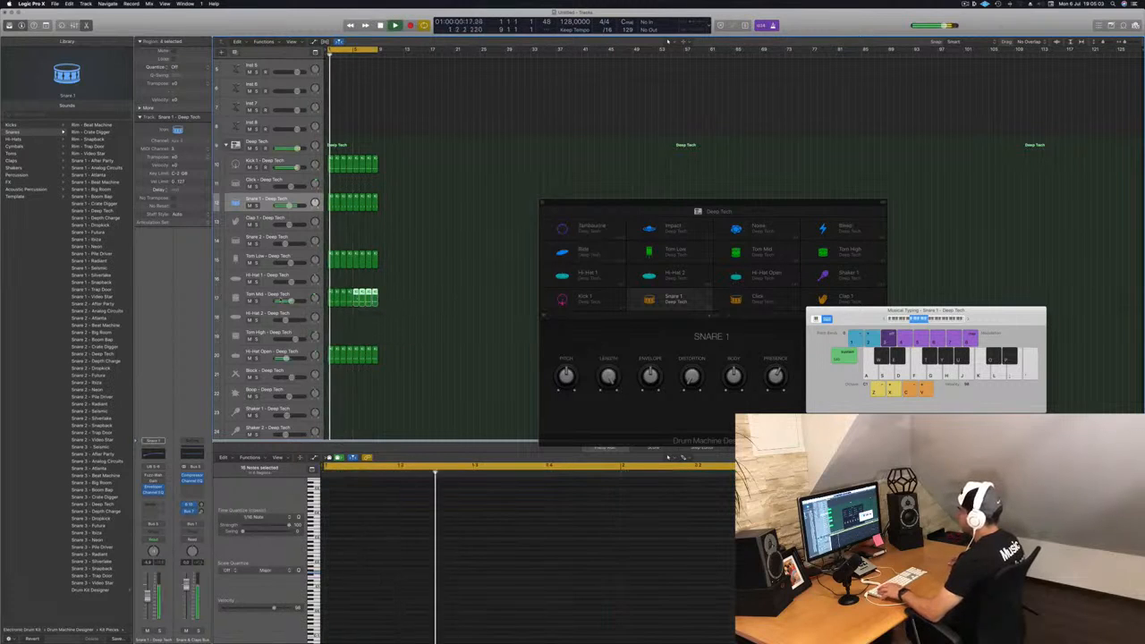
Step: Open the Tom Mid track's Stereo Delay plugin and play the beat to hear it
click(252, 298)
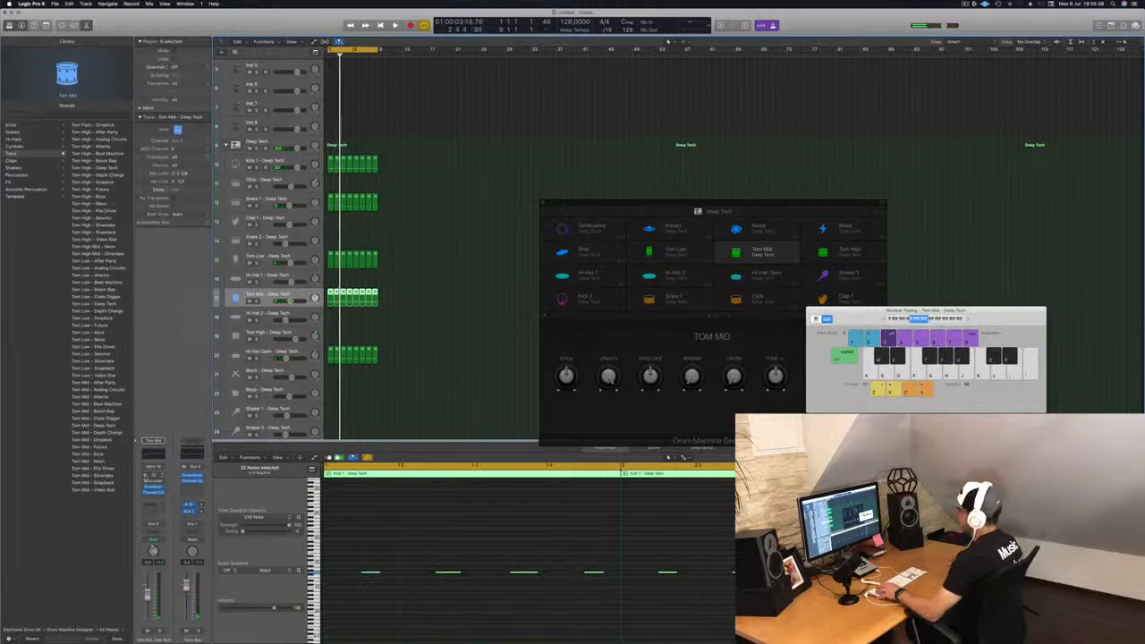
click(153, 476)
drag(191, 32, 737, 300)
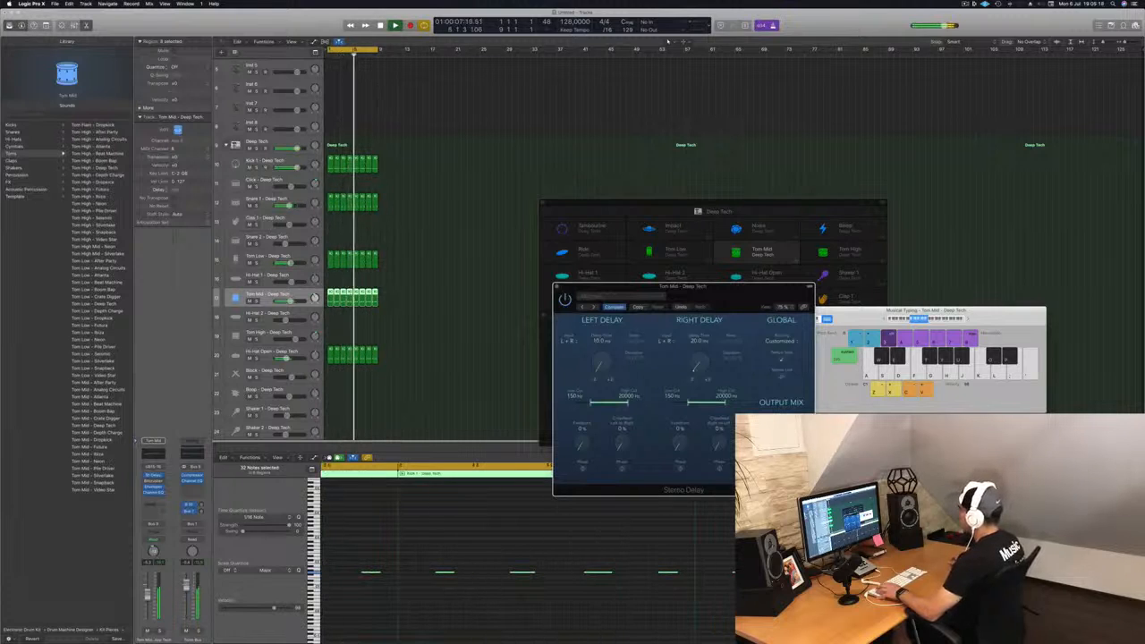
key(space)
key(space)
click(448, 265)
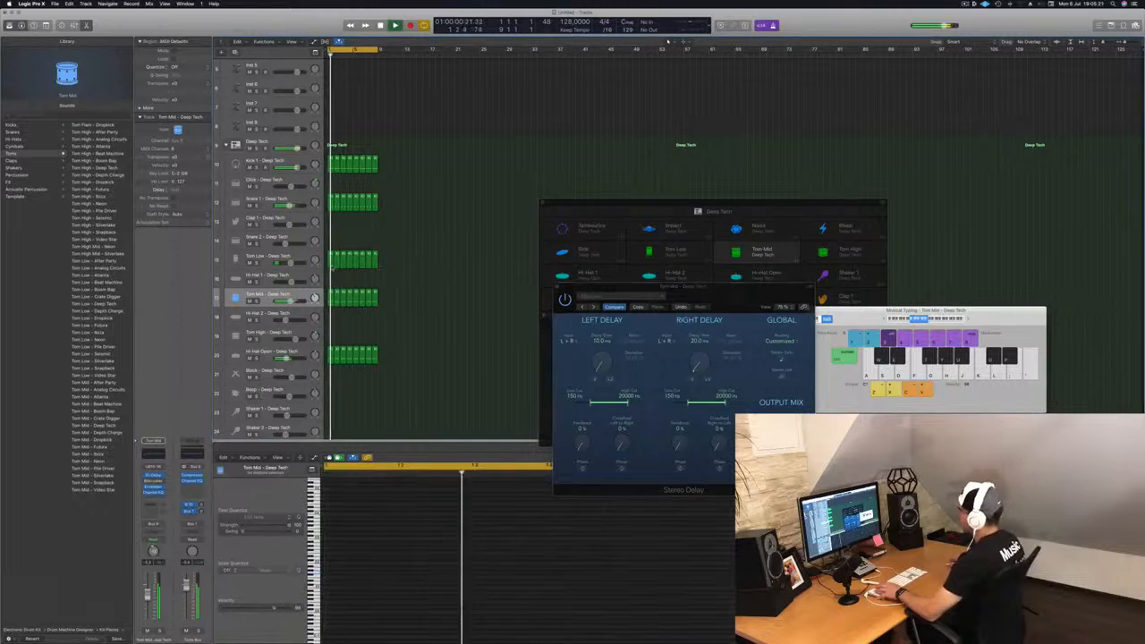
Step: Compare the Stereo Delay on the Tom Low and Tom Mid tracks, then close the plugin window
click(296, 258)
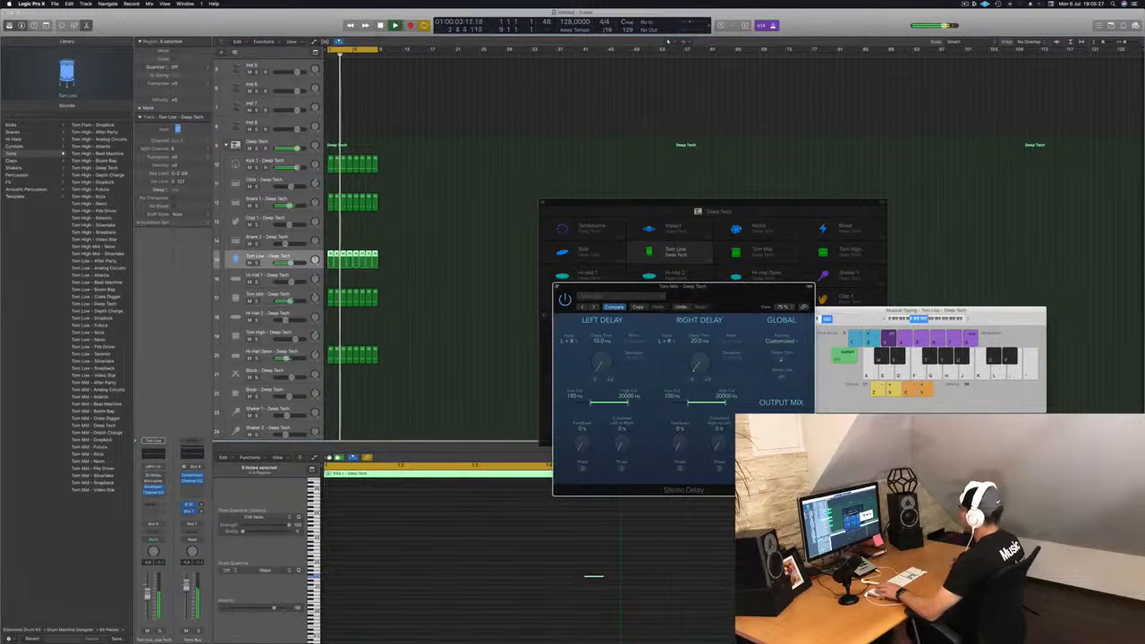
drag(729, 296, 663, 291)
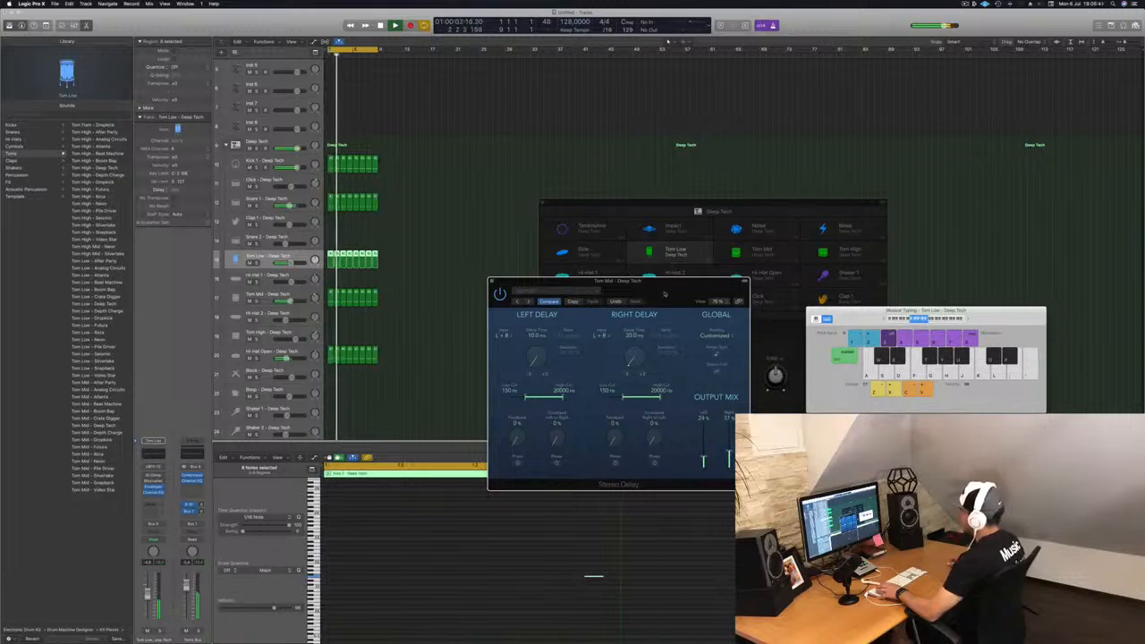
drag(665, 294, 618, 291)
click(448, 278)
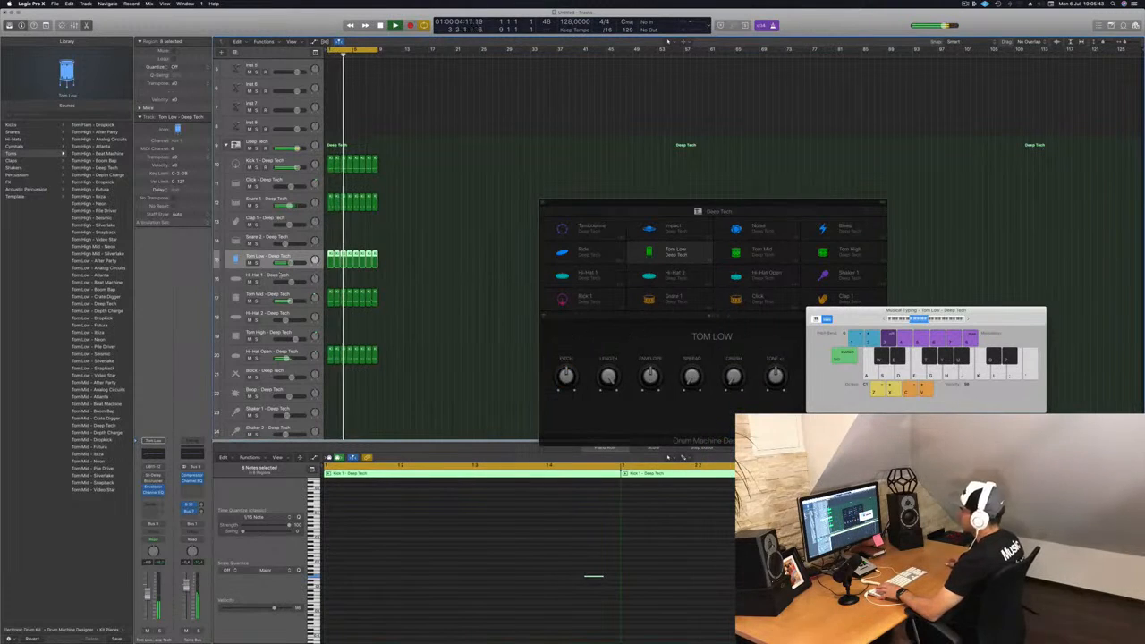
click(279, 294)
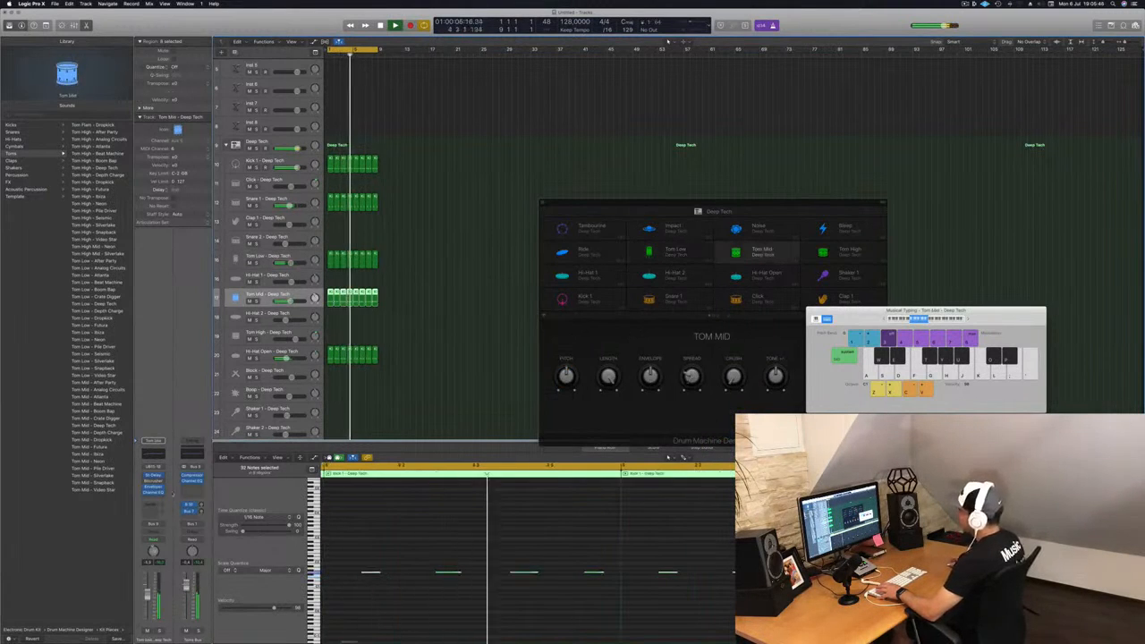
click(155, 476)
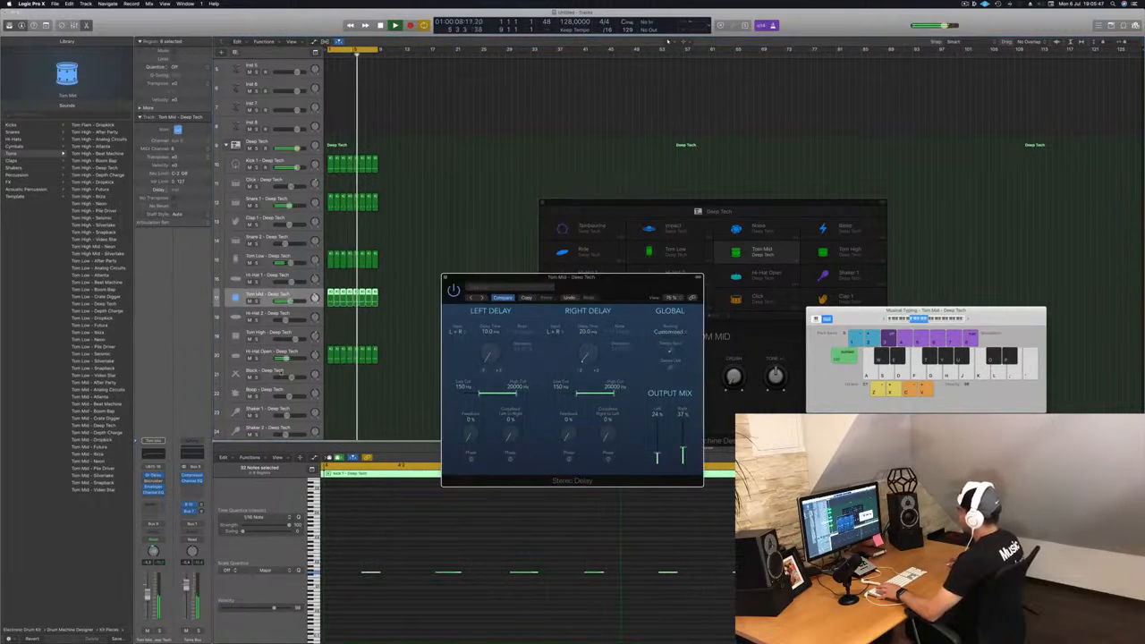
click(446, 279)
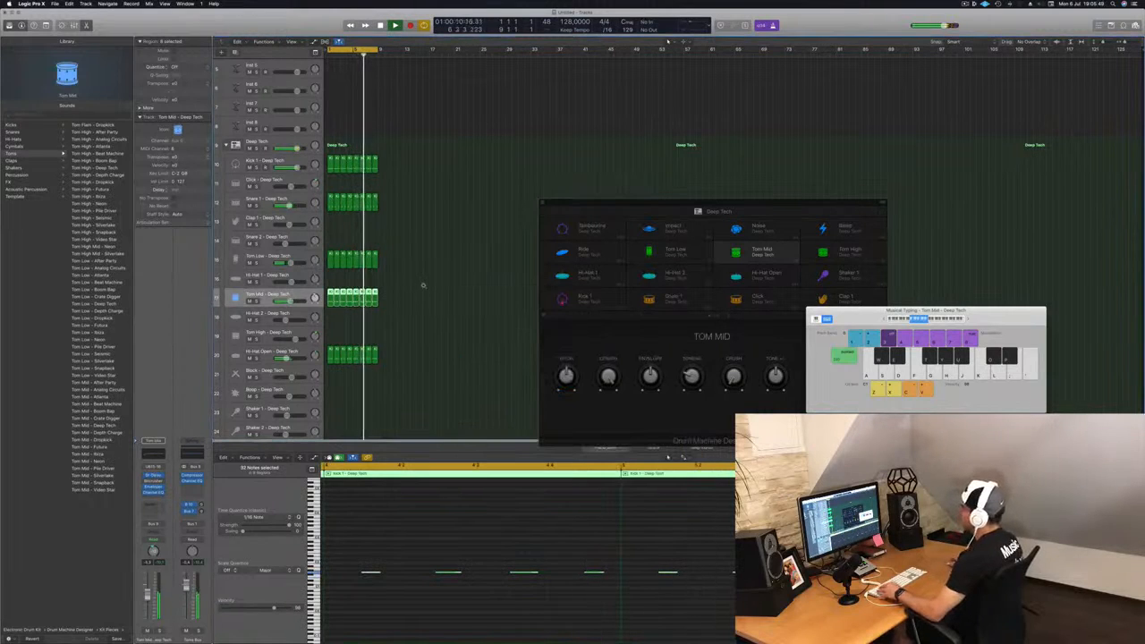
click(420, 334)
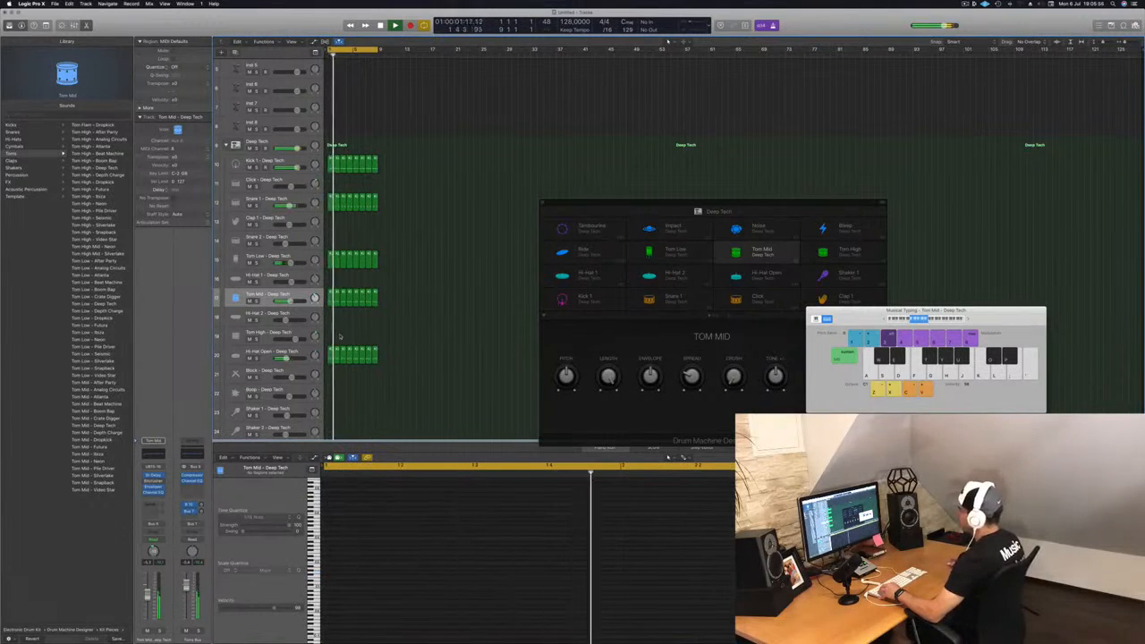
Step: Copy the Hi-Hat Open region onto the Hi-Hat 2 track, shift its notes and delete two of them
drag(330, 360, 330, 315)
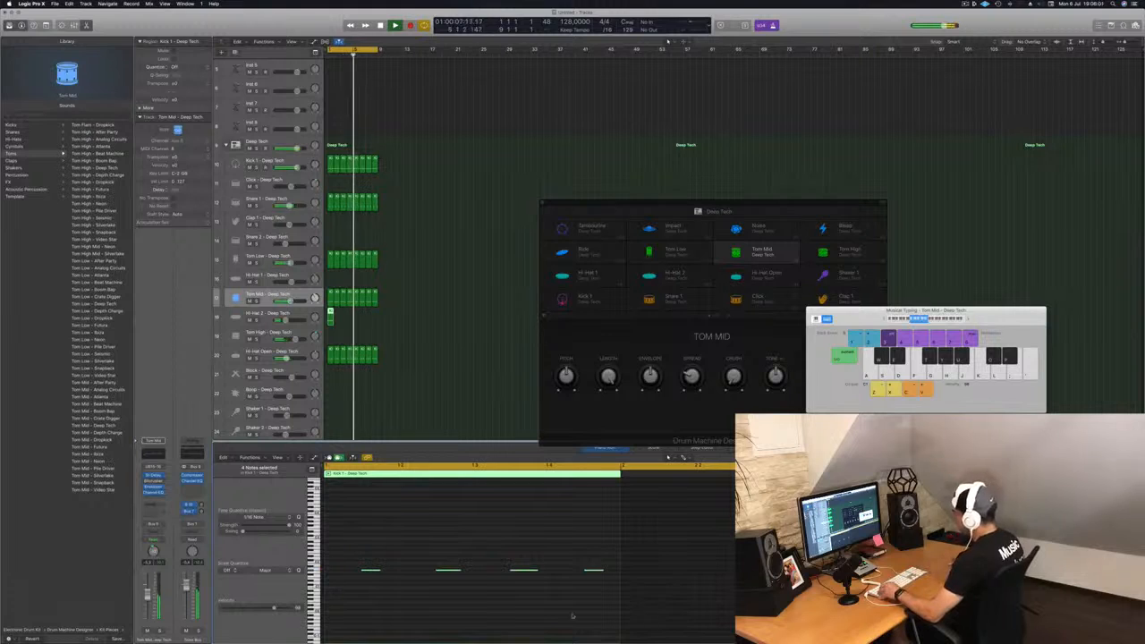
drag(374, 557, 592, 601)
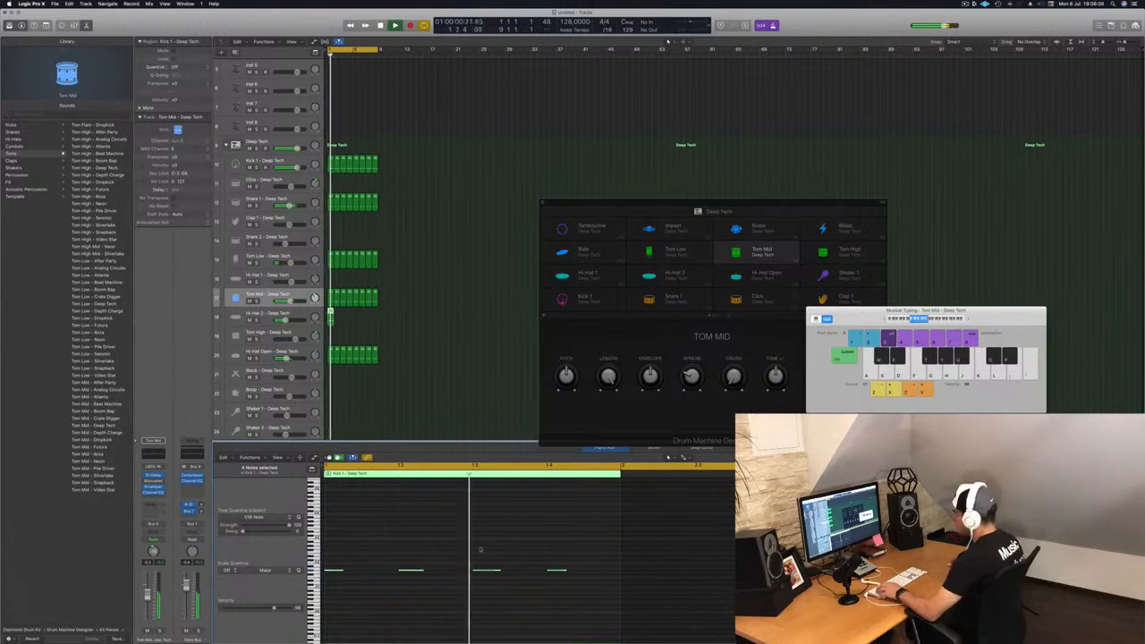
drag(331, 553, 607, 605)
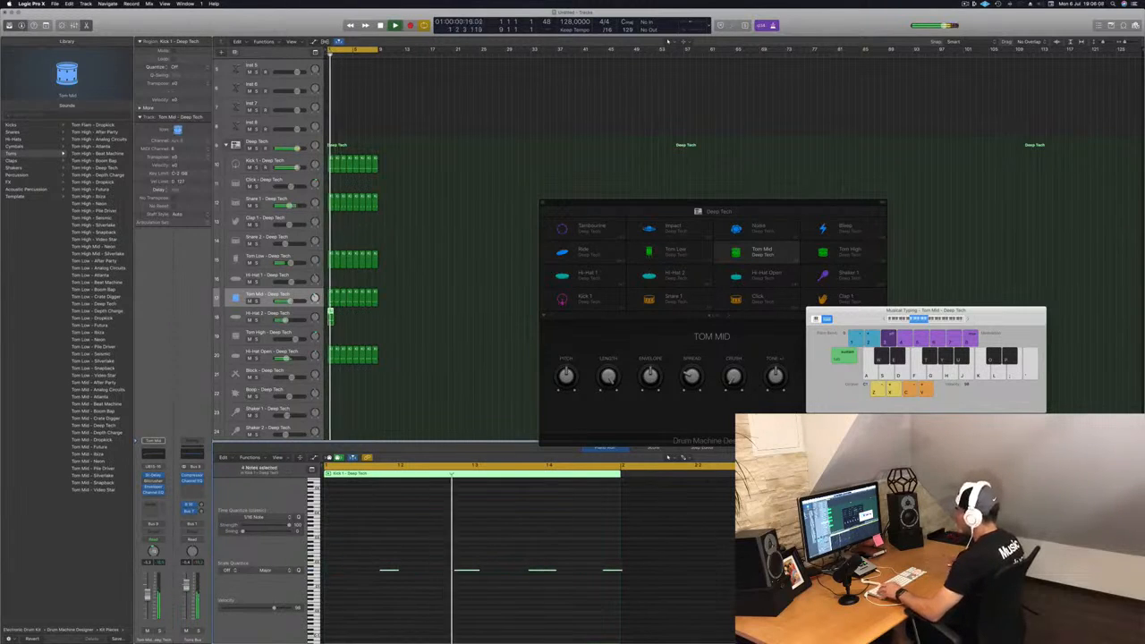
key(super+Left)
drag(398, 556, 431, 588)
key(Delete)
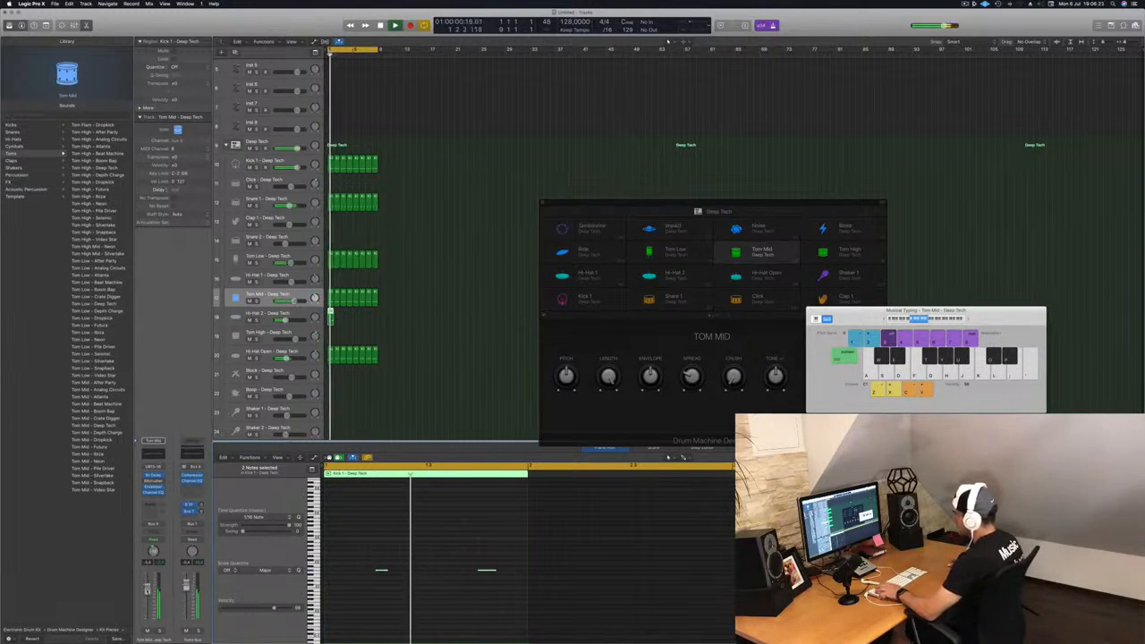
Step: Nudge the two remaining Hi-Hat 2 notes earlier and select the Hi-Hat 2 track
drag(374, 551, 495, 611)
key(alt+Left)
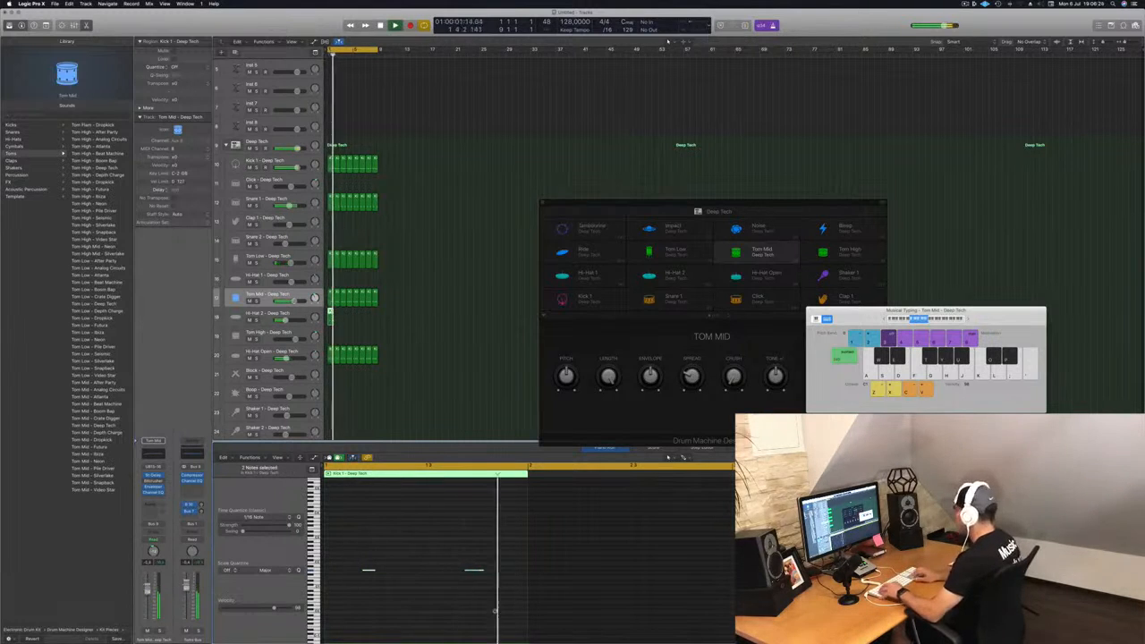
key(alt+Left)
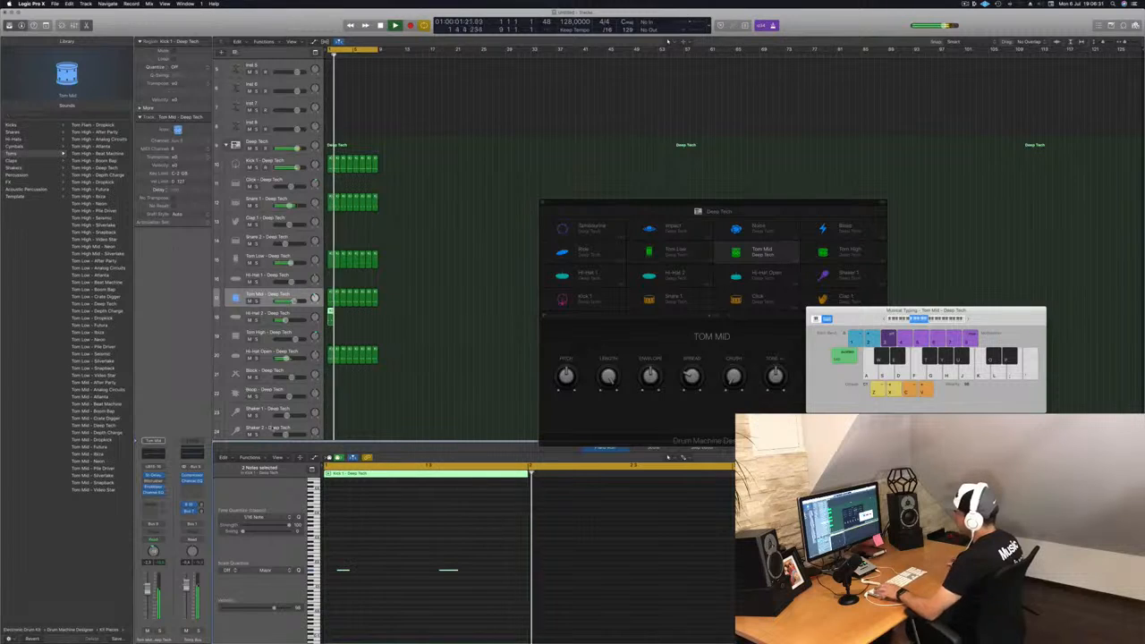
key(Down)
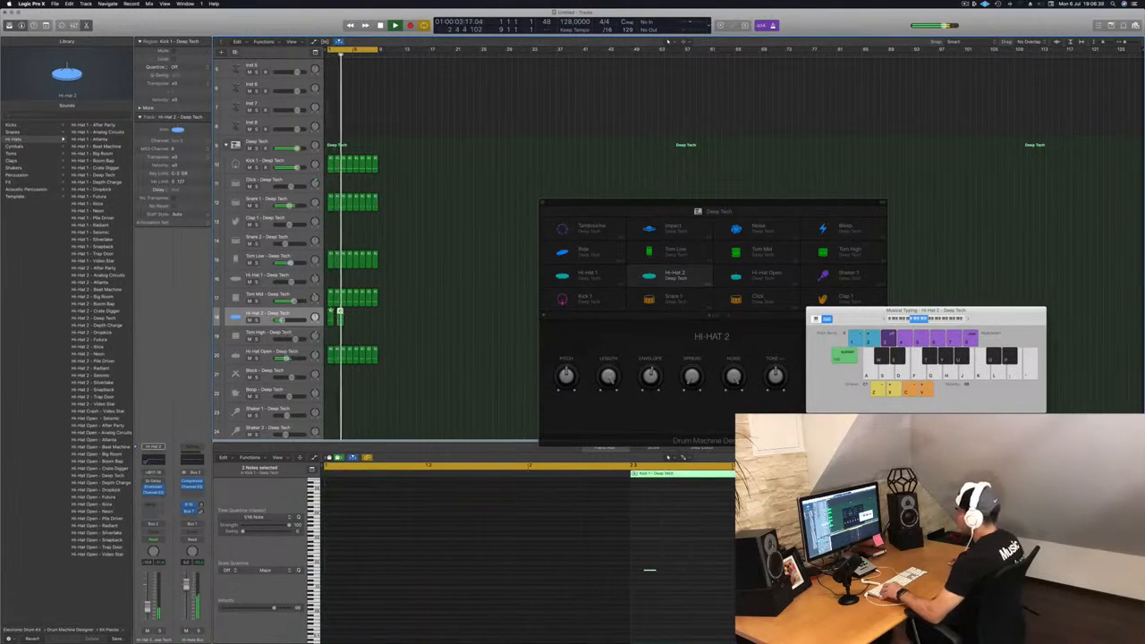
Step: Loop the Hi-Hat 2 region out to the length of the other loops
drag(330, 312, 337, 313)
mouse_move(344, 320)
mouse_down()
mouse_move(331, 315)
mouse_move(344, 319)
mouse_up()
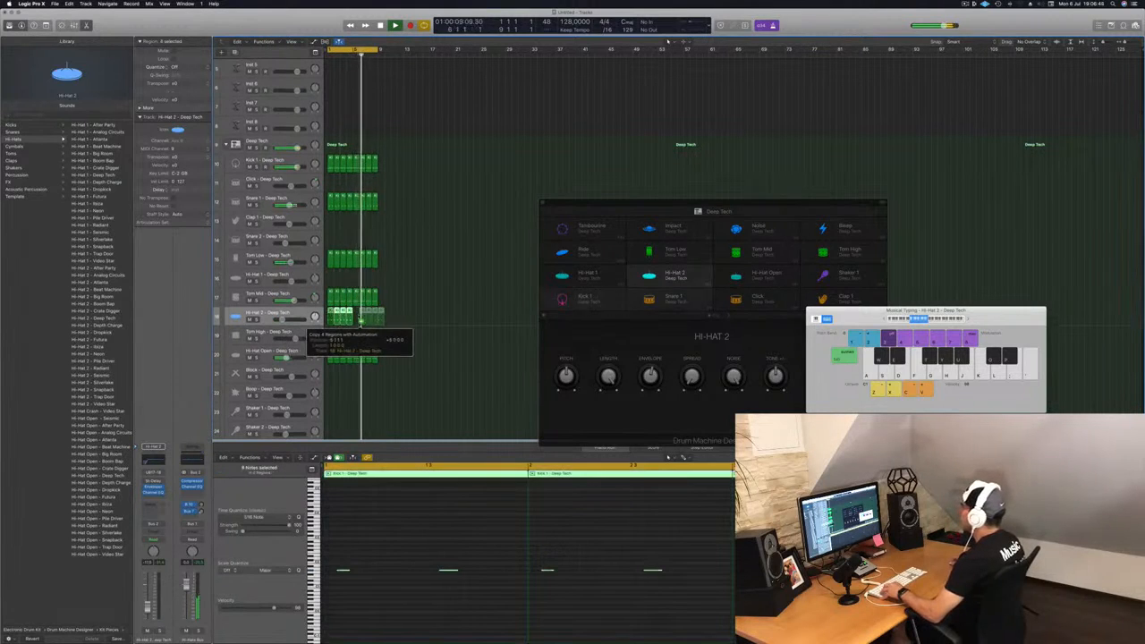
drag(359, 319, 359, 319)
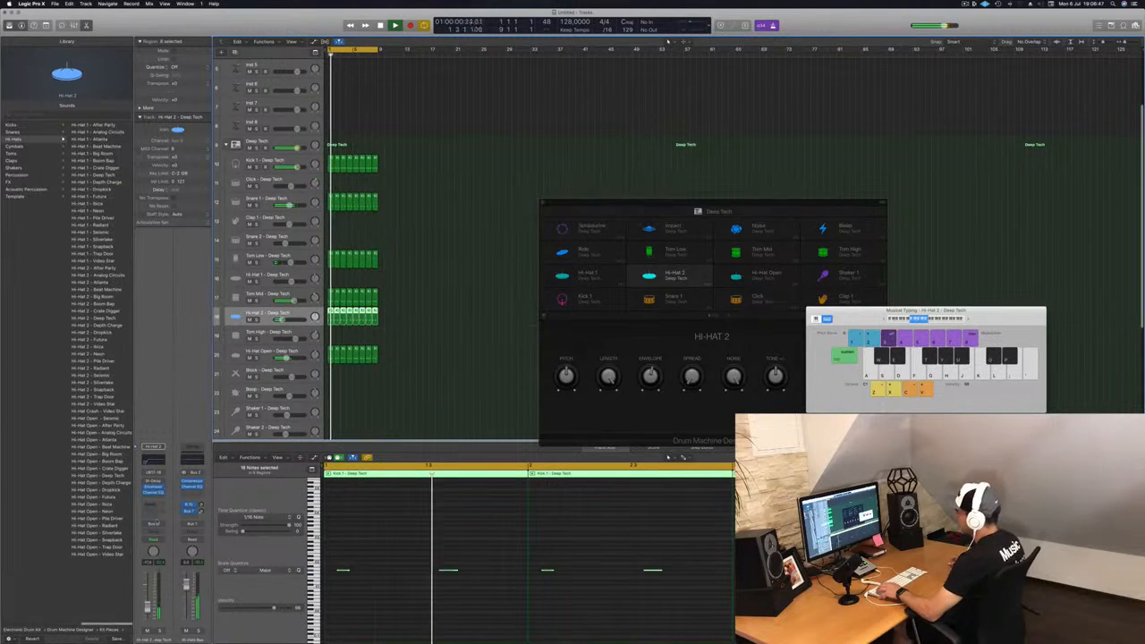
Step: Load the Dual 1/8 Note preset into the Hi-Hat 2 track's Stereo Delay, then close the plugin
click(153, 490)
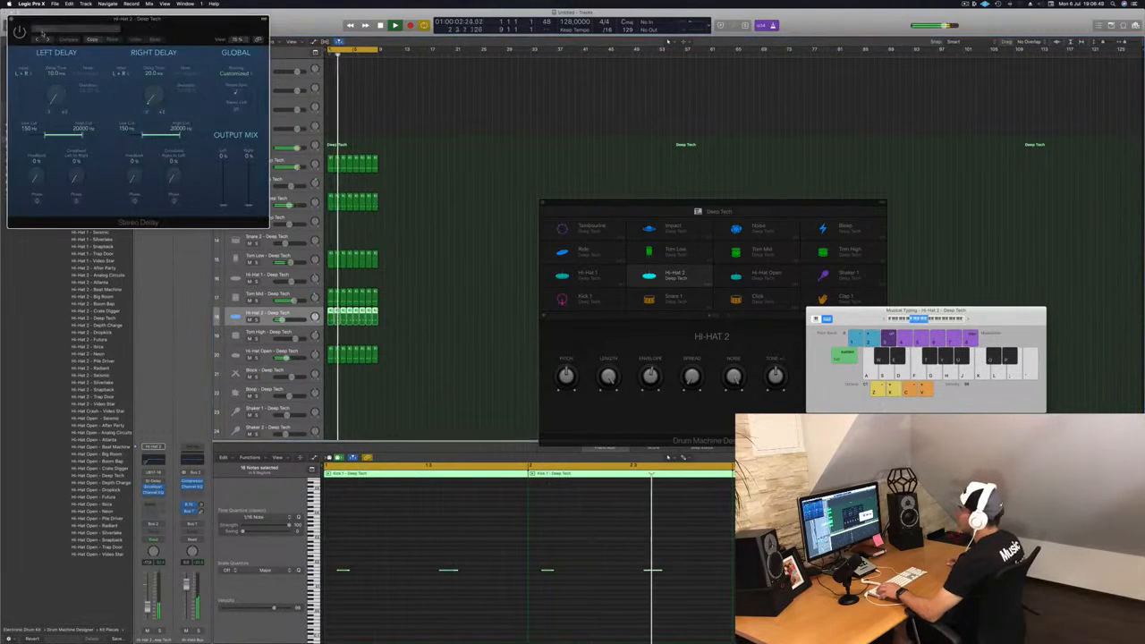
drag(183, 29, 510, 122)
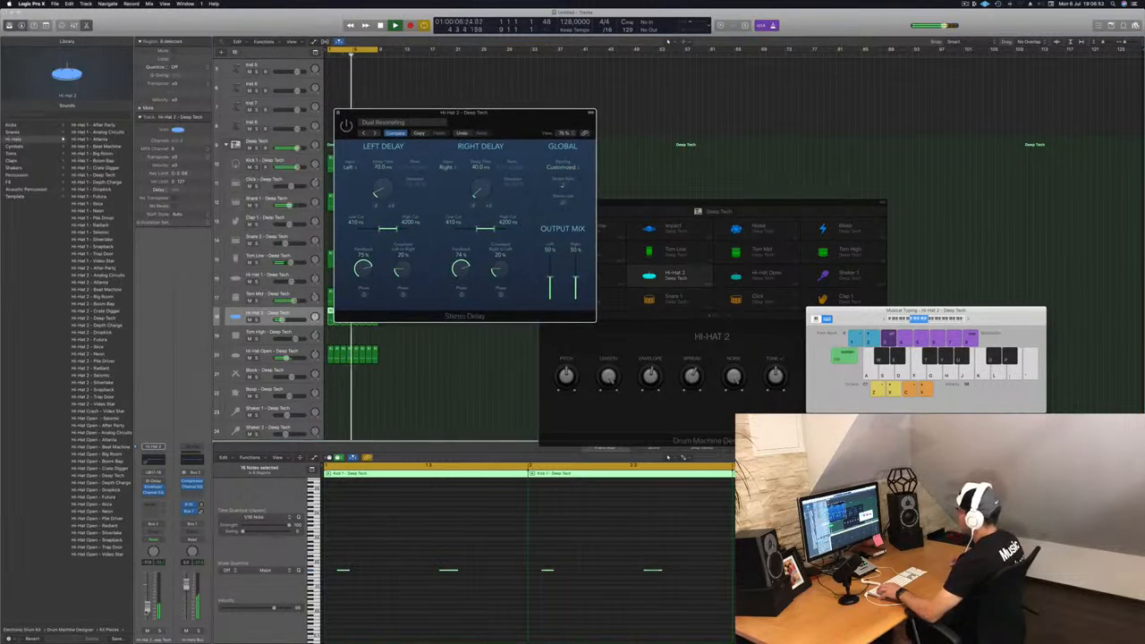
click(148, 609)
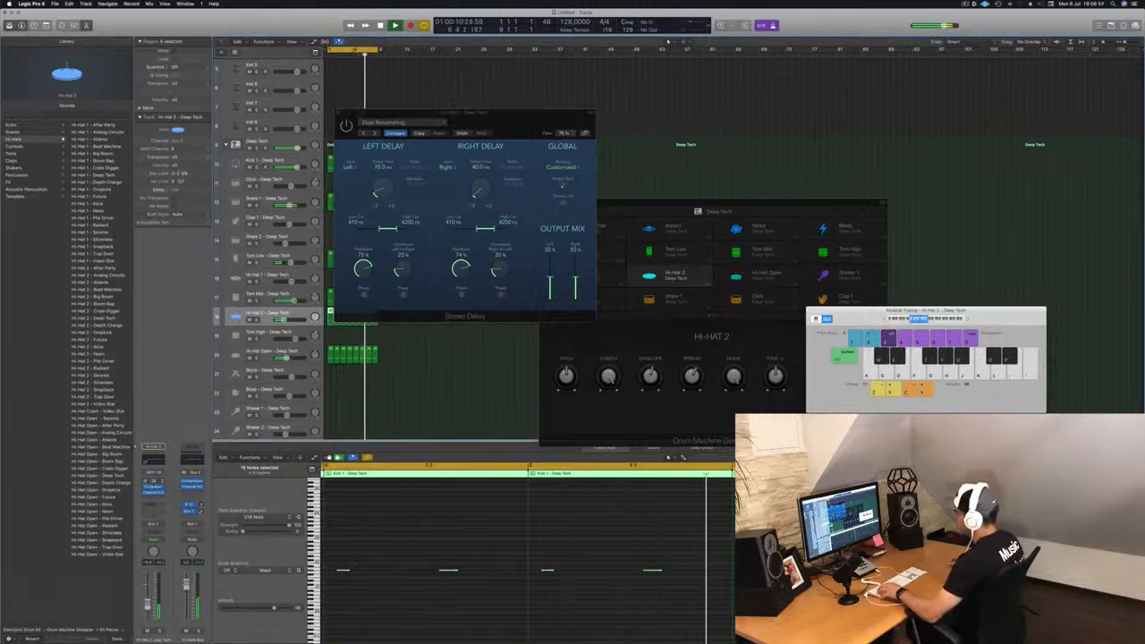
key(super+w)
key(v)
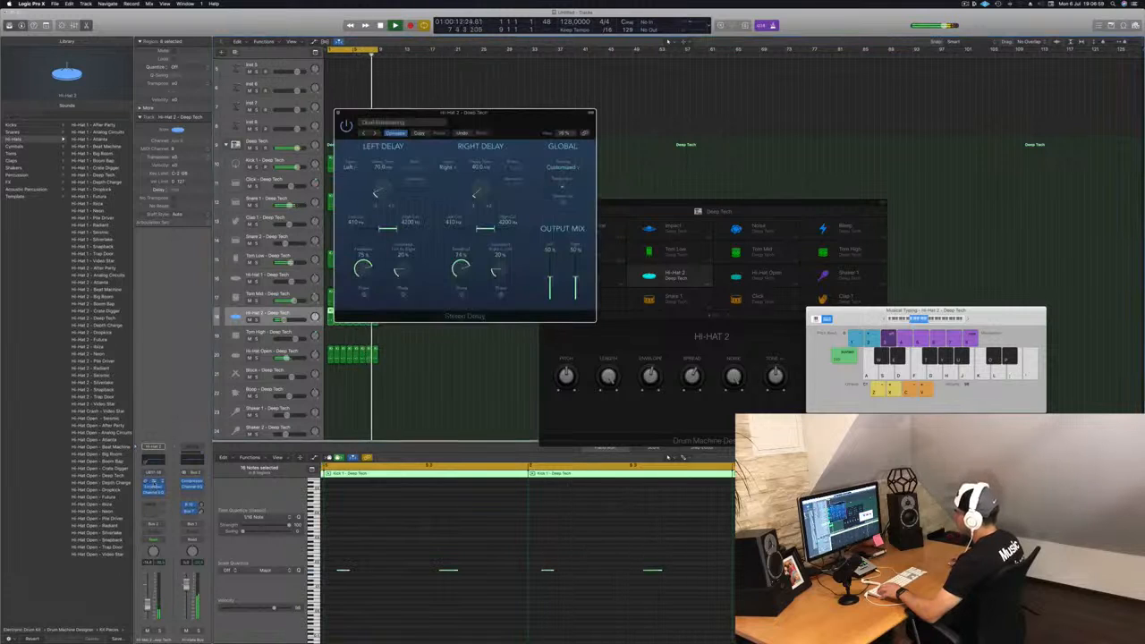
drag(420, 113, 520, 151)
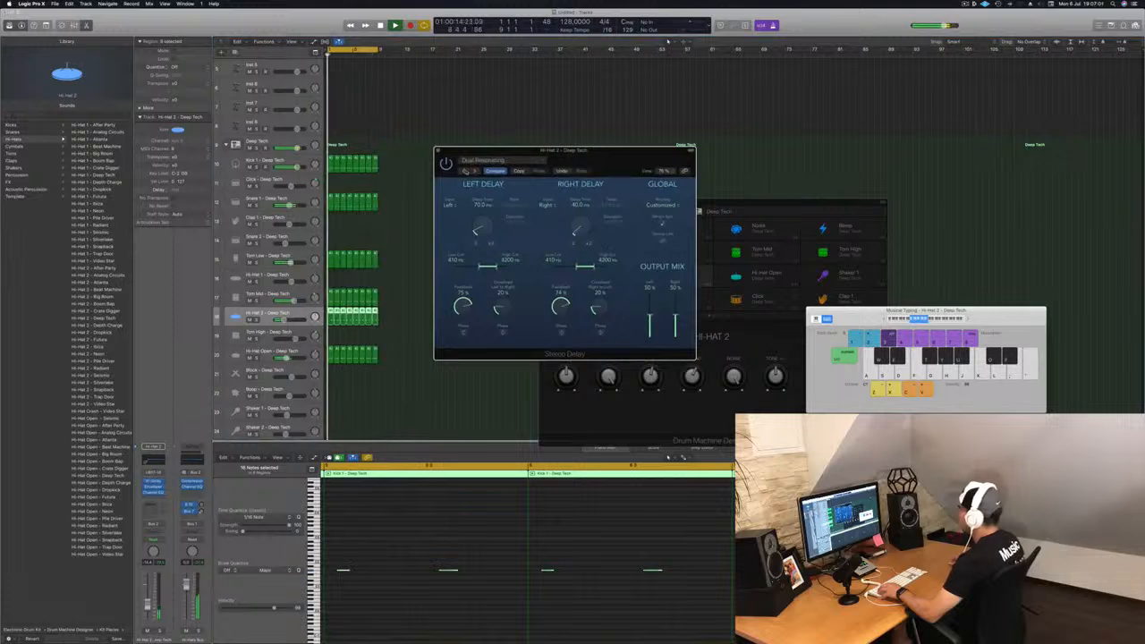
click(464, 170)
drag(641, 157, 596, 176)
click(497, 188)
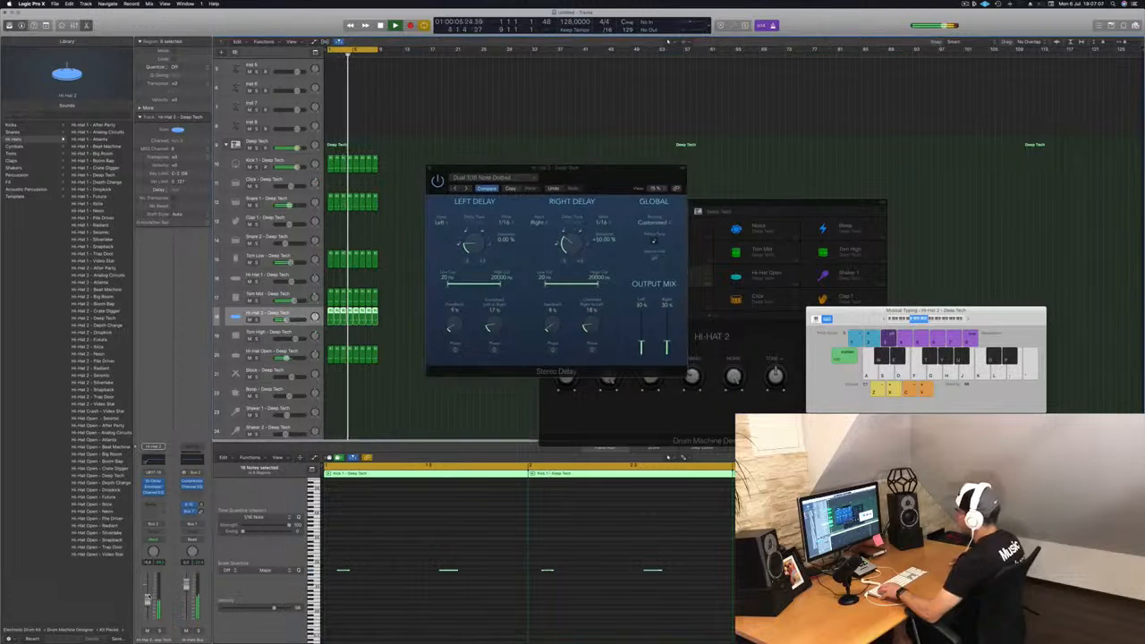
click(481, 208)
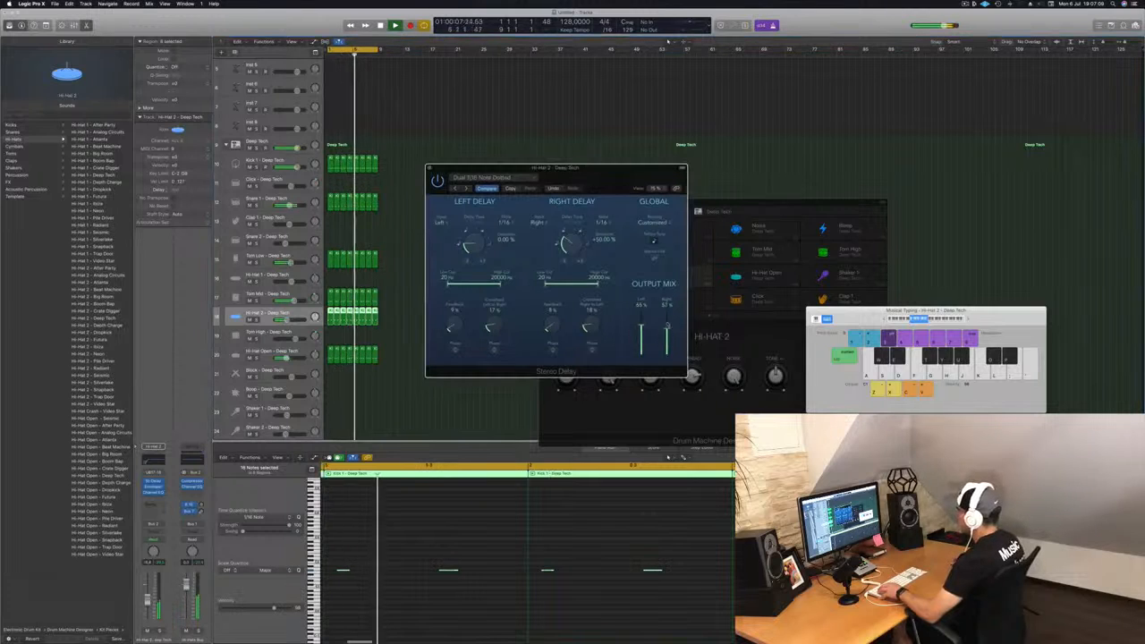
click(455, 188)
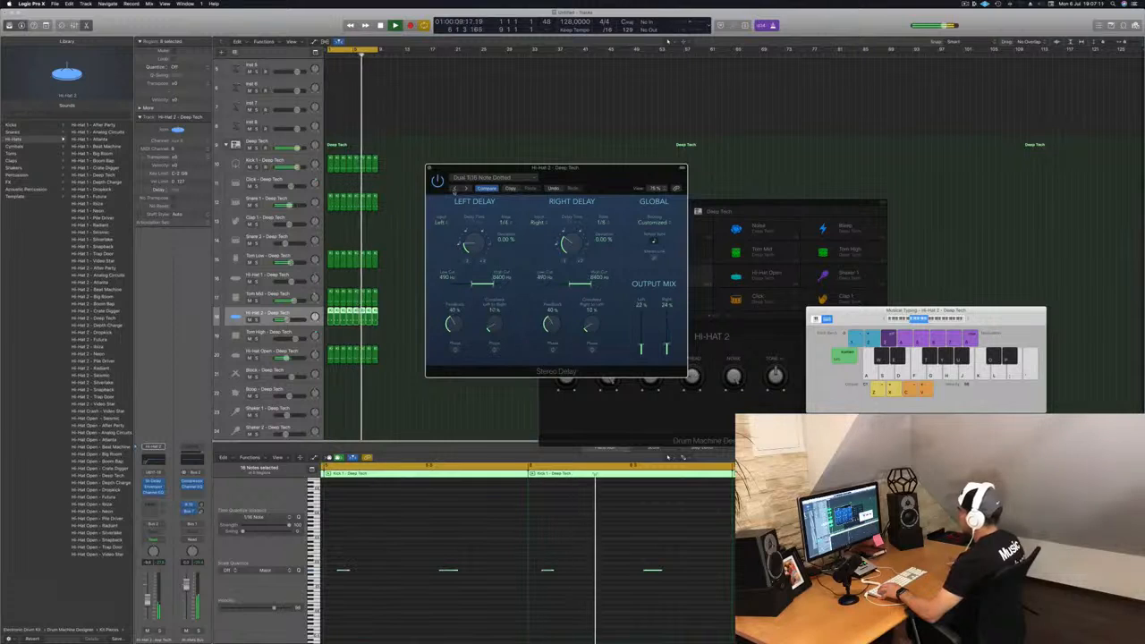
drag(606, 181, 570, 205)
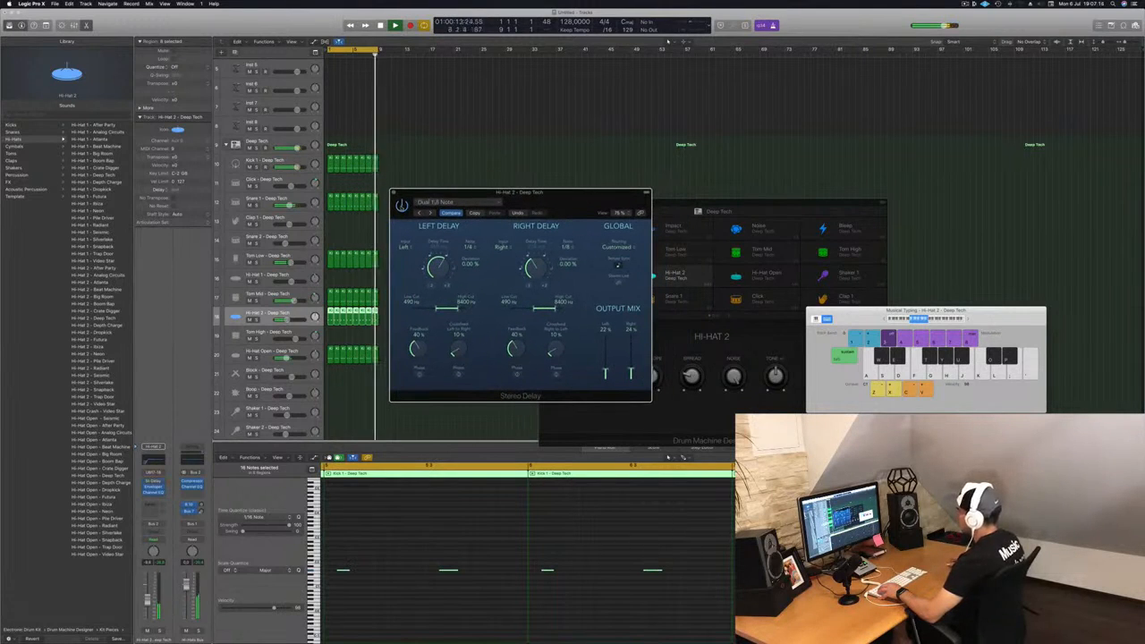
drag(565, 202, 551, 204)
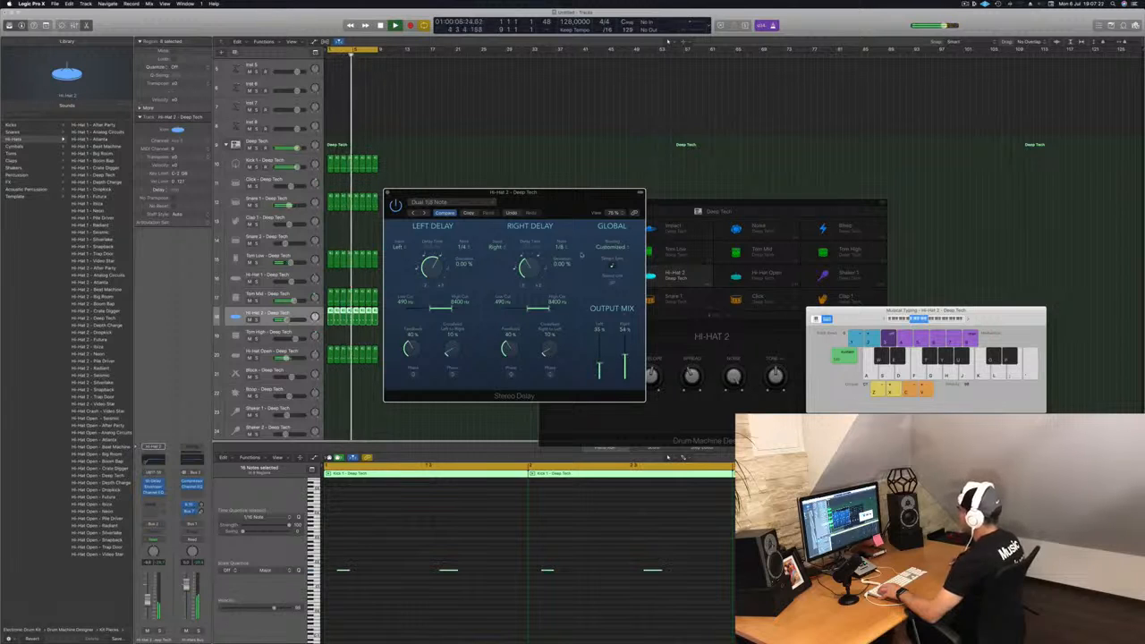
click(387, 192)
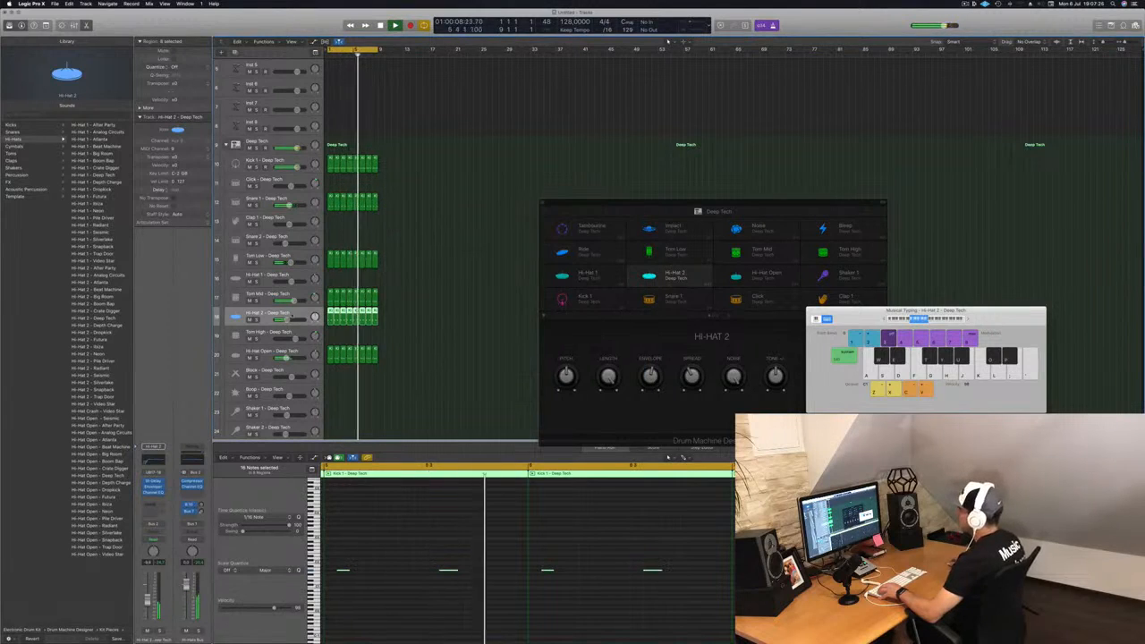
Step: Copy the Hi-Hat Open region onto the Noise track, delete all but one note and shift that note down
scroll(462, 356, down, 5)
click(455, 374)
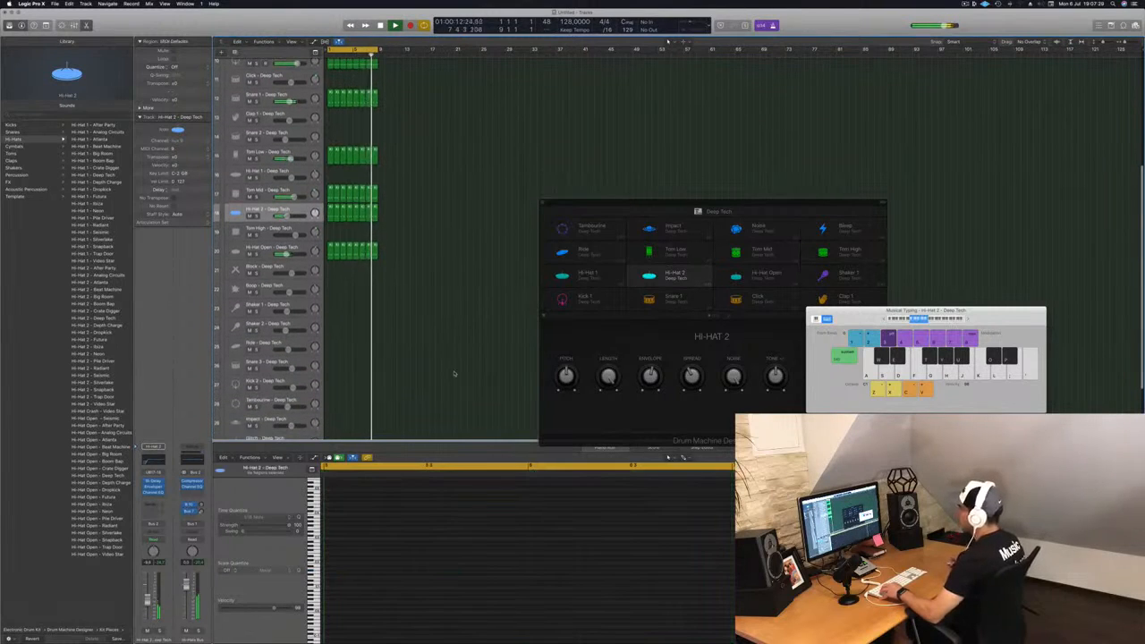
scroll(455, 374, down, 5)
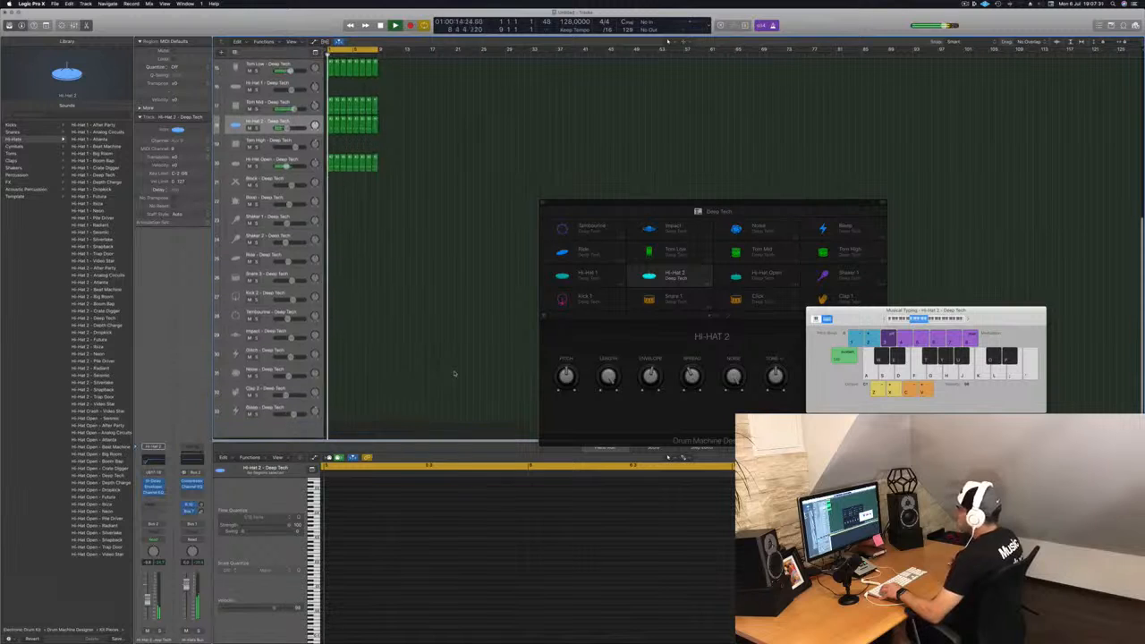
drag(330, 165, 332, 377)
drag(472, 548, 614, 601)
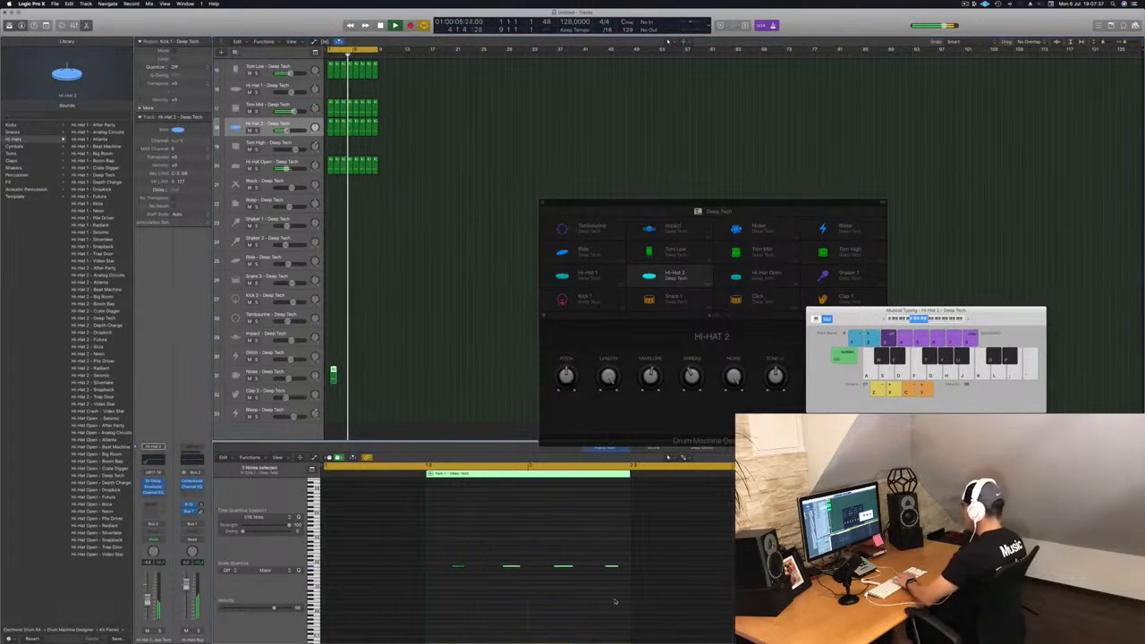
drag(520, 528, 447, 589)
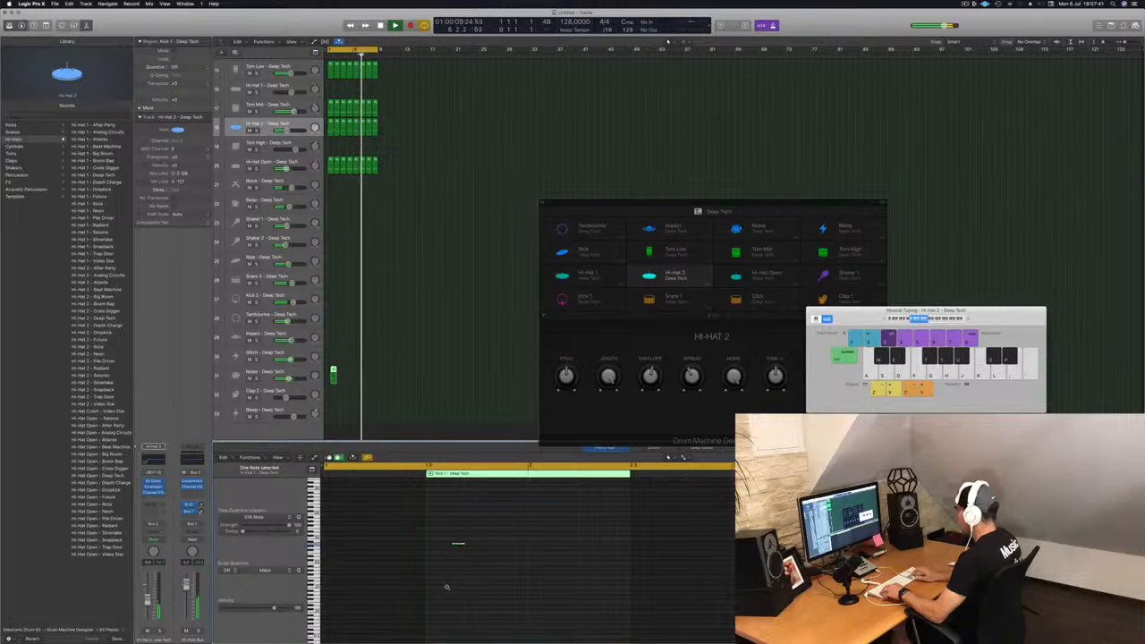
key(alt+Down)
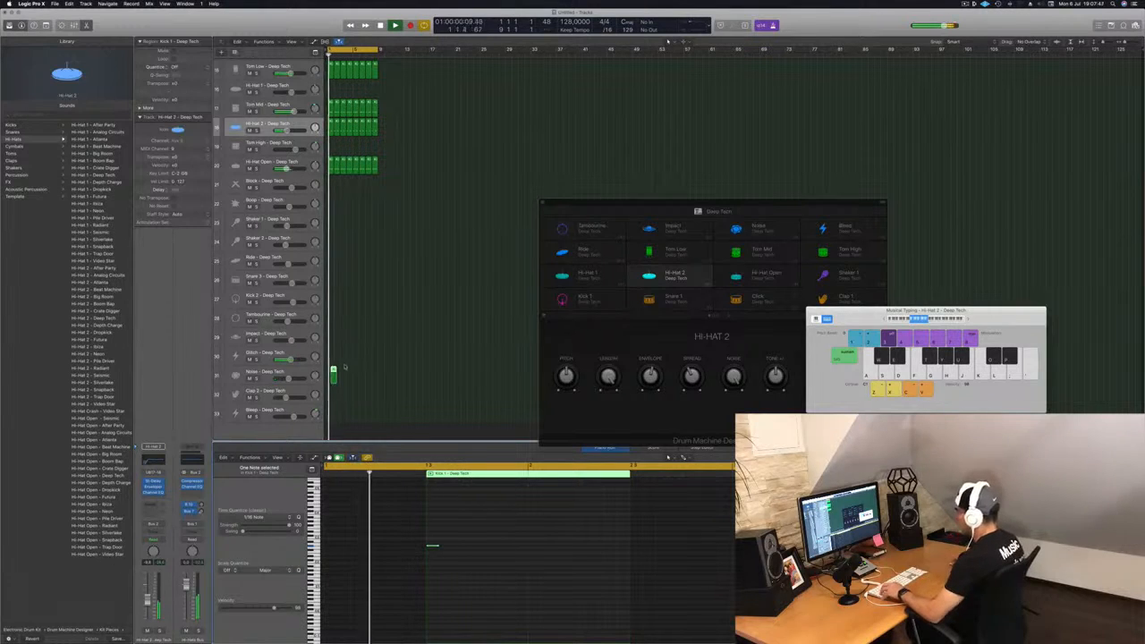
Step: Start playback and loop the single-note Glitch region out across the other loops' length
drag(333, 364, 333, 364)
key(super+Right)
key(super+Right)
key(super+Right)
key(super+Right)
key(super+Right)
key(super+Right)
key(super+Left)
key(super+Left)
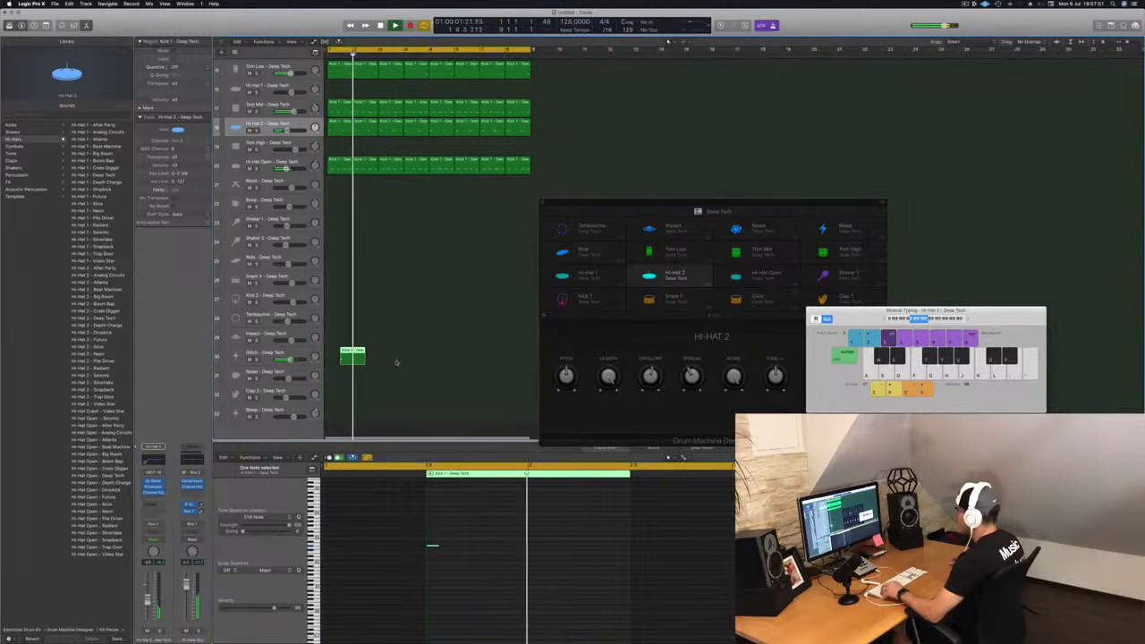
key(space)
drag(352, 358, 456, 360)
key(Return)
key(super+Left)
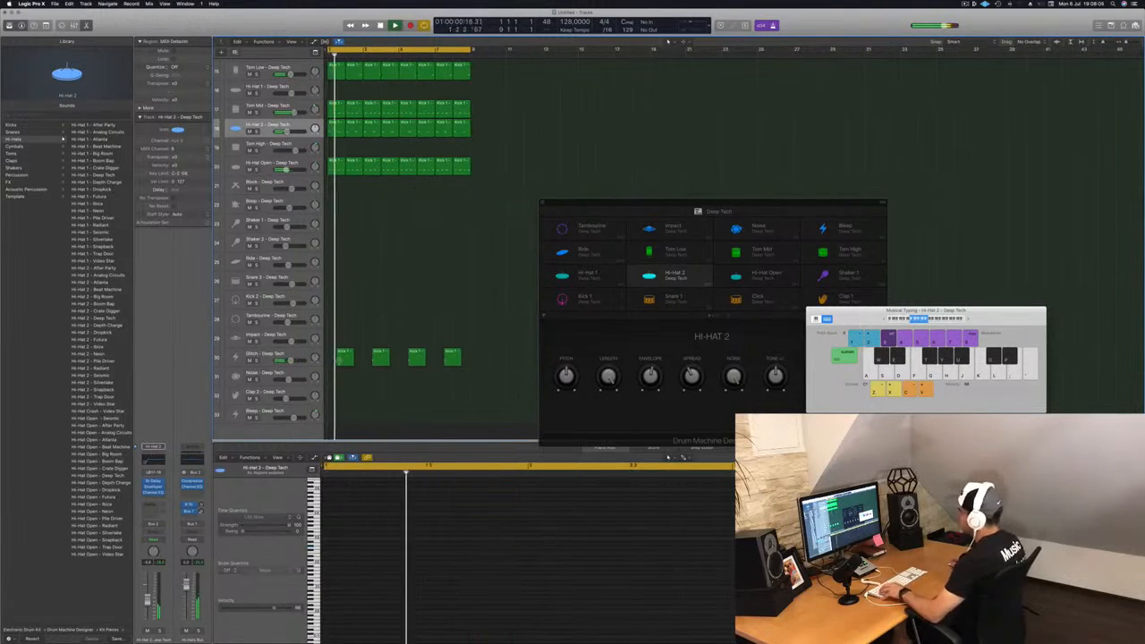
Step: Copy the Glitch region onto the Noise track at the start of the pattern
click(344, 358)
drag(344, 358, 329, 385)
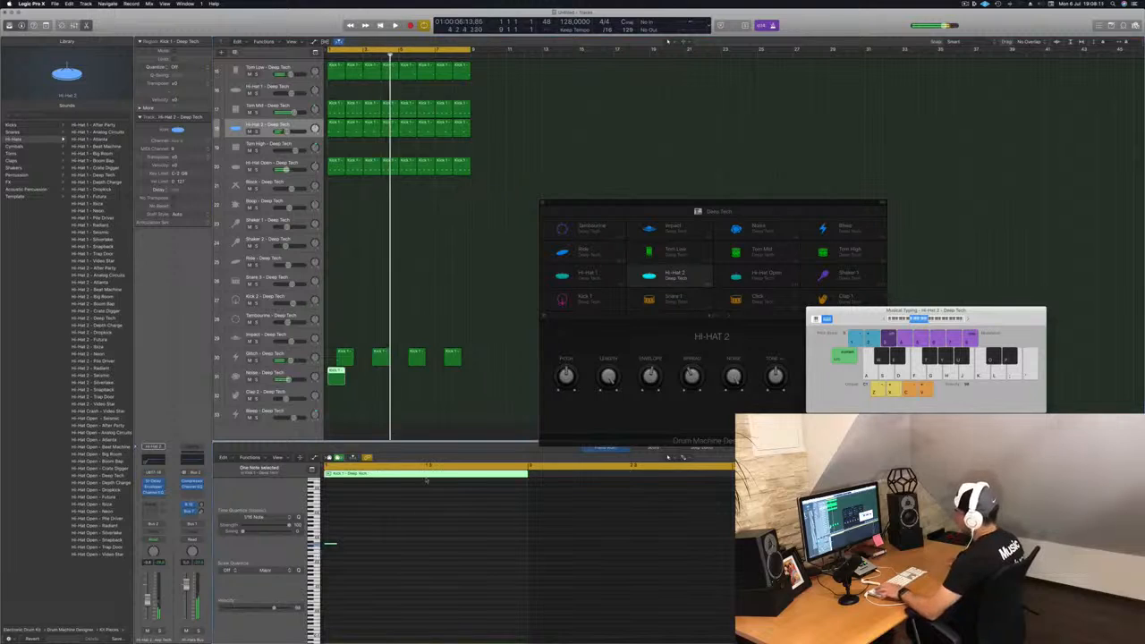
key(Return)
Step: Select the Noise track and audition noise patches, loading Noise - Future
key(Return)
click(240, 375)
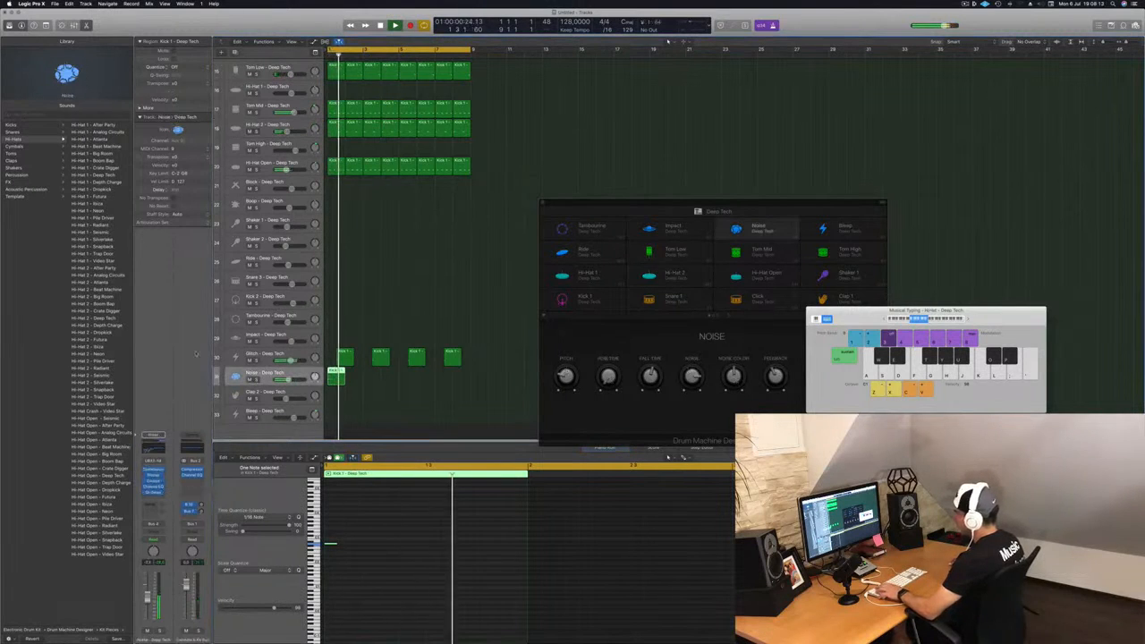
key(Return)
scroll(89, 472, down, 5)
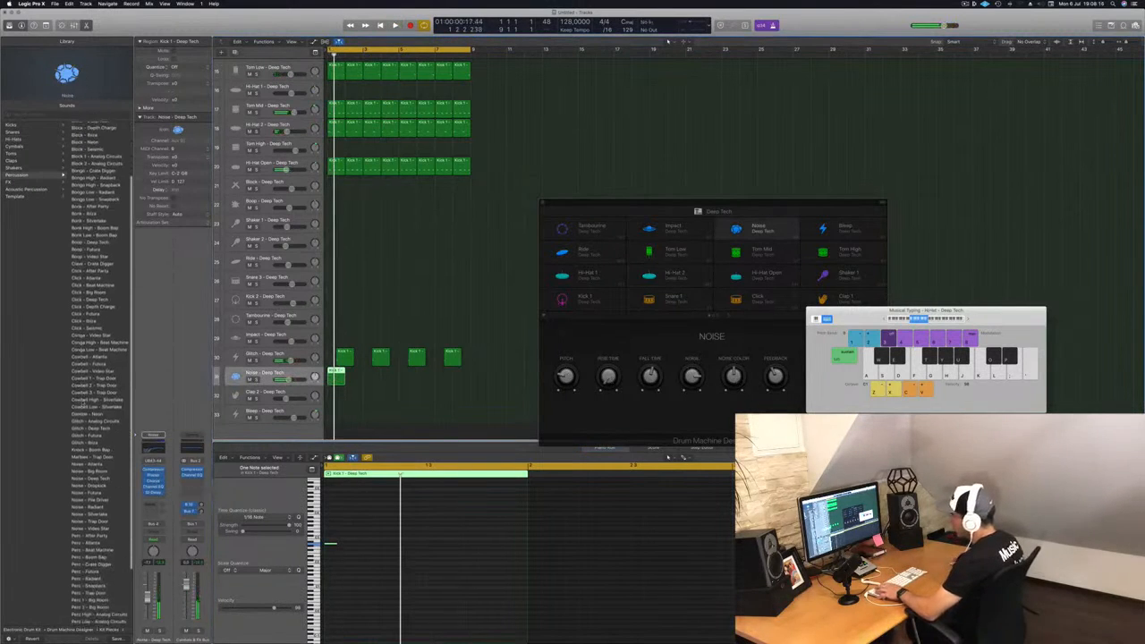
click(88, 465)
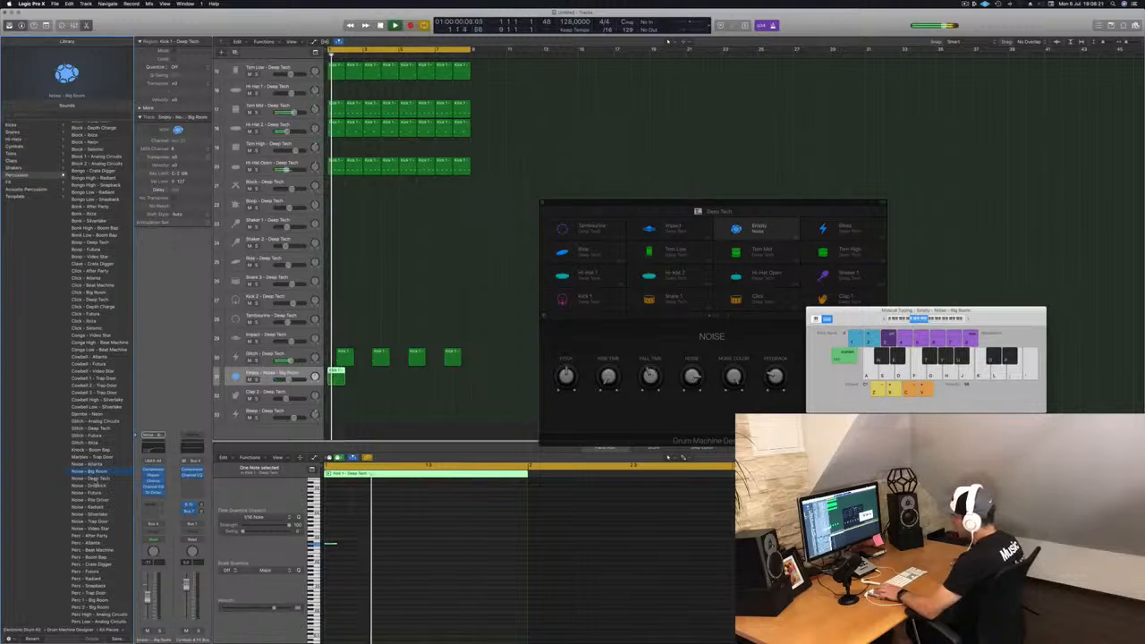
click(74, 479)
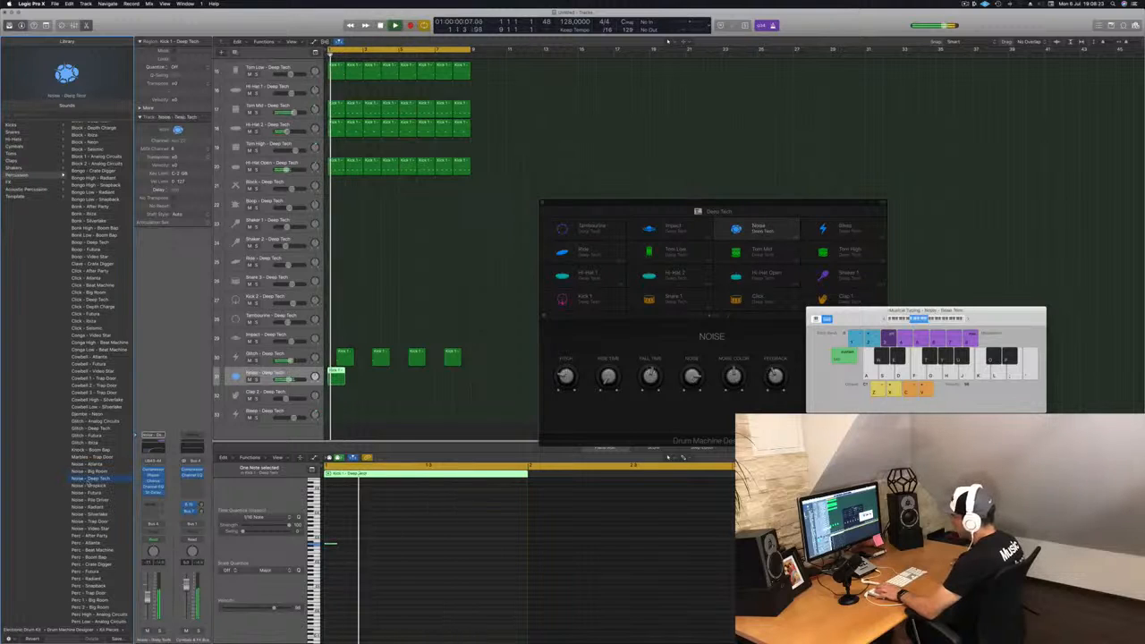
click(89, 486)
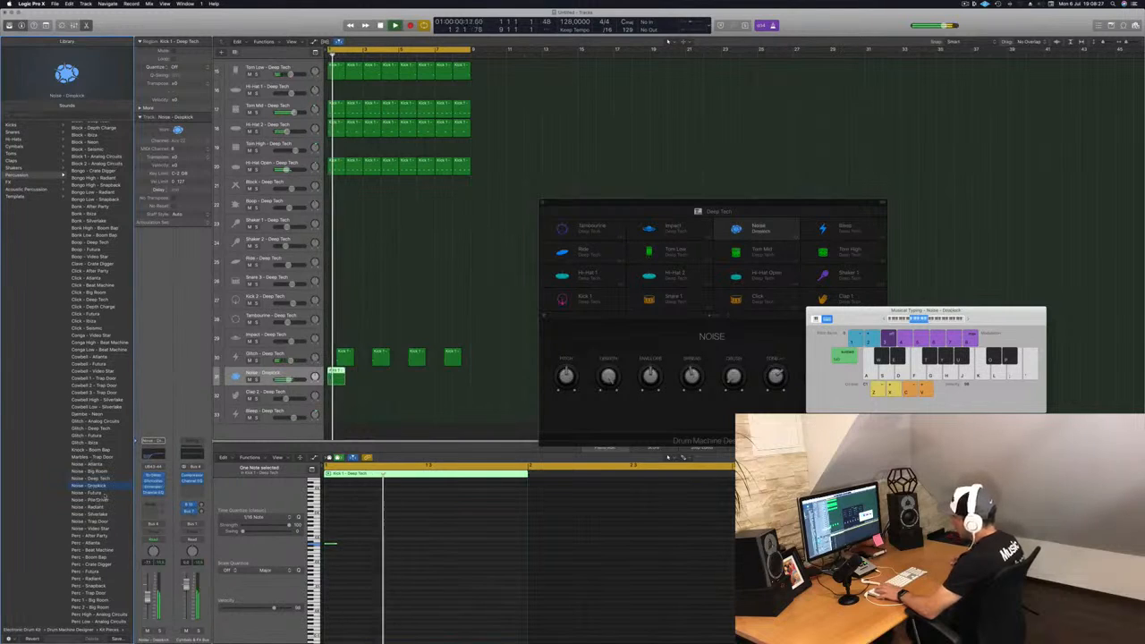
key(Return)
click(89, 493)
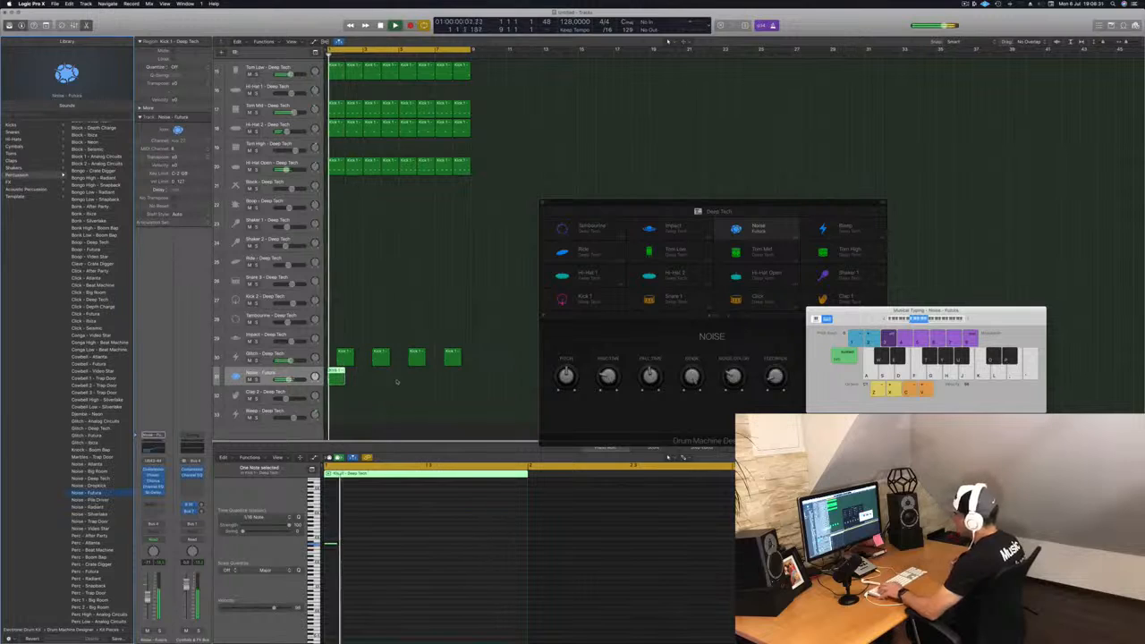
Step: Copy the Noise region to a second position about two bars later and play back
drag(338, 374, 407, 376)
click(302, 377)
key(space)
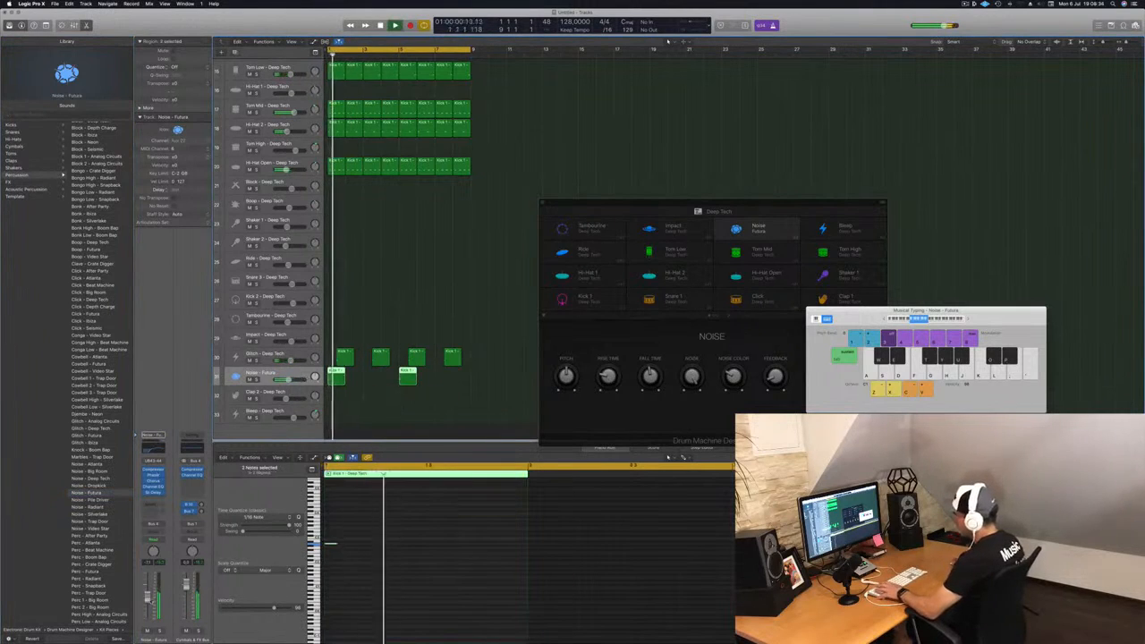
Step: Send the Noise track to a new bus and insert a stereo SilverVerb on that aux channel
click(153, 514)
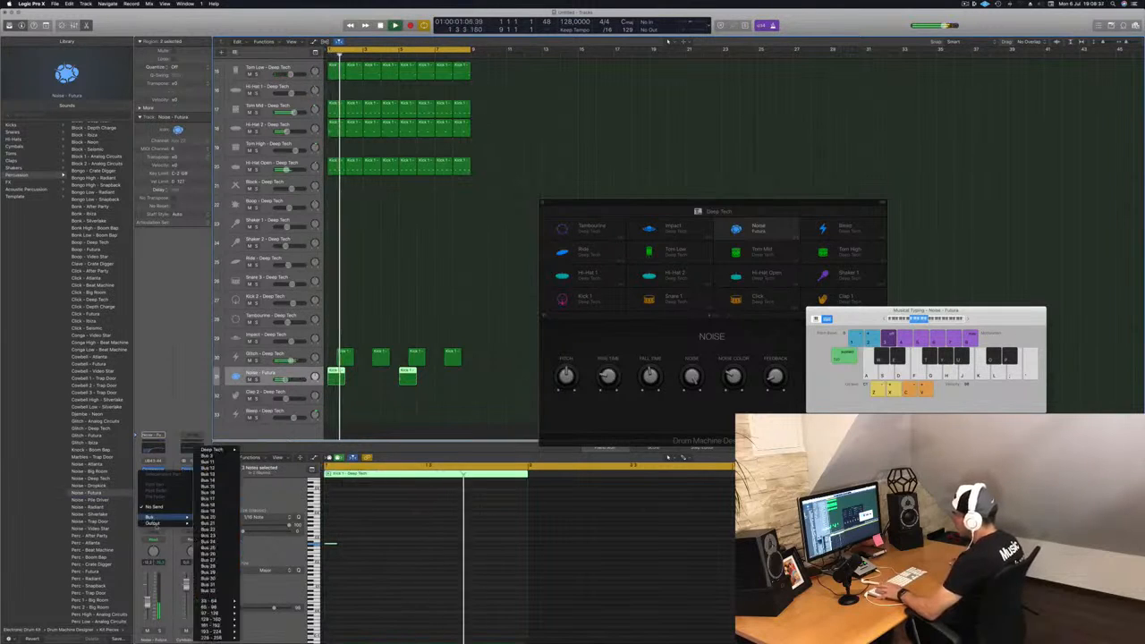
click(224, 457)
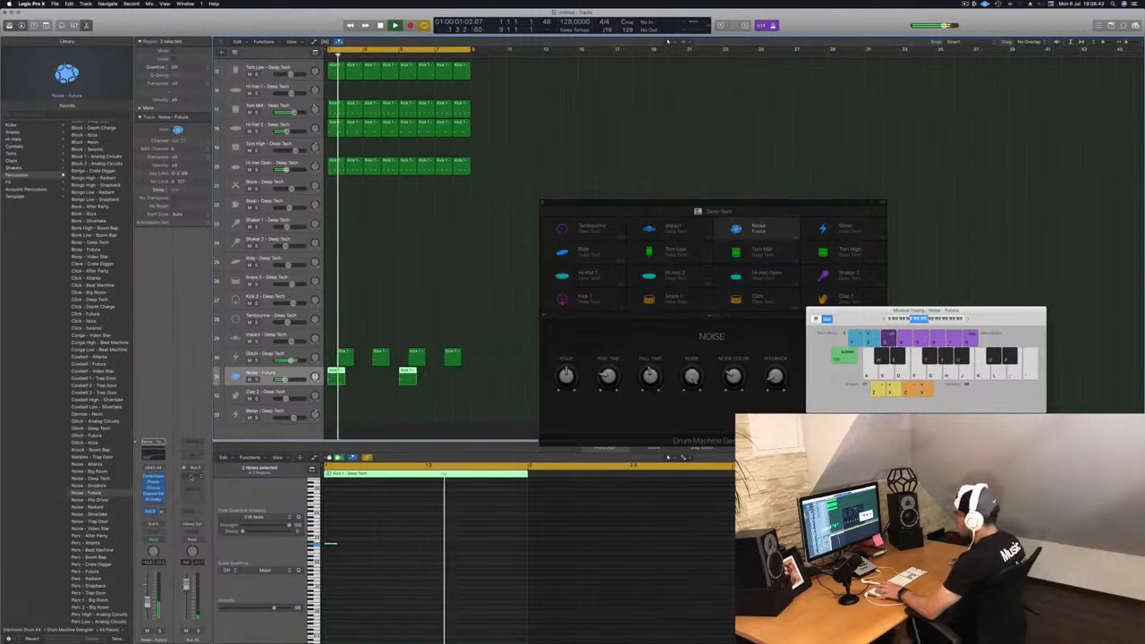
click(191, 478)
mouse_move(206, 536)
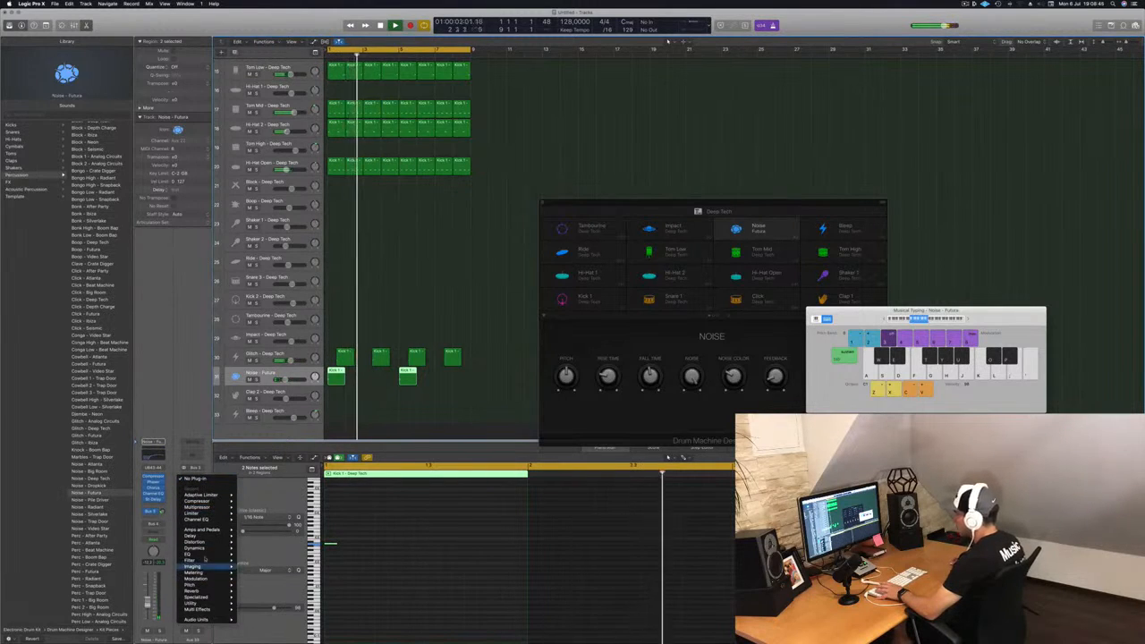
mouse_move(204, 592)
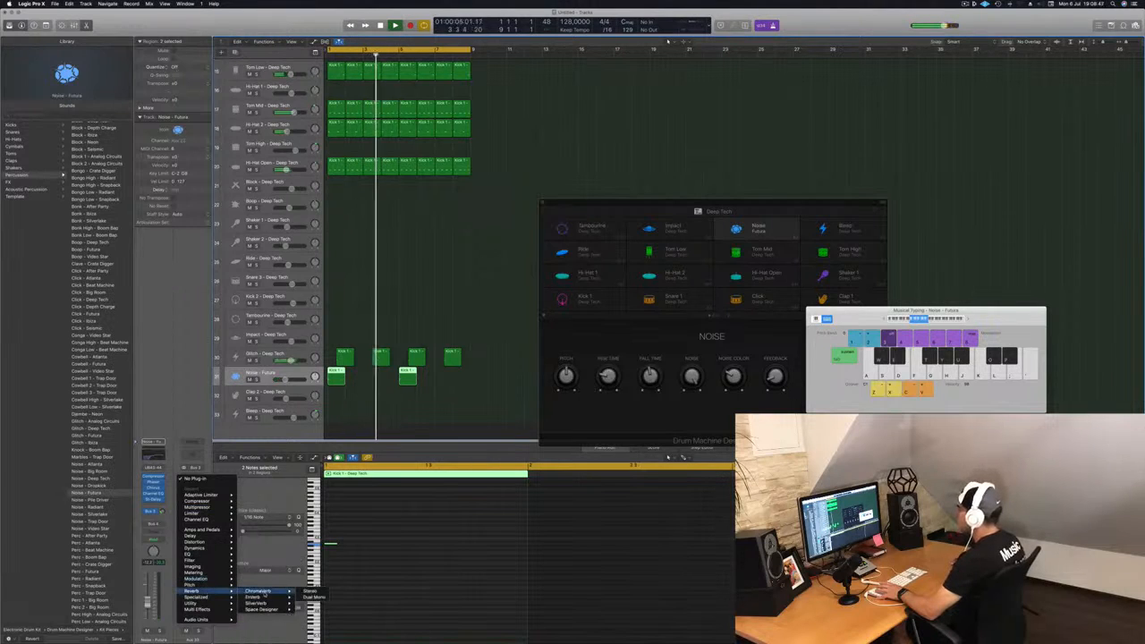
mouse_move(261, 597)
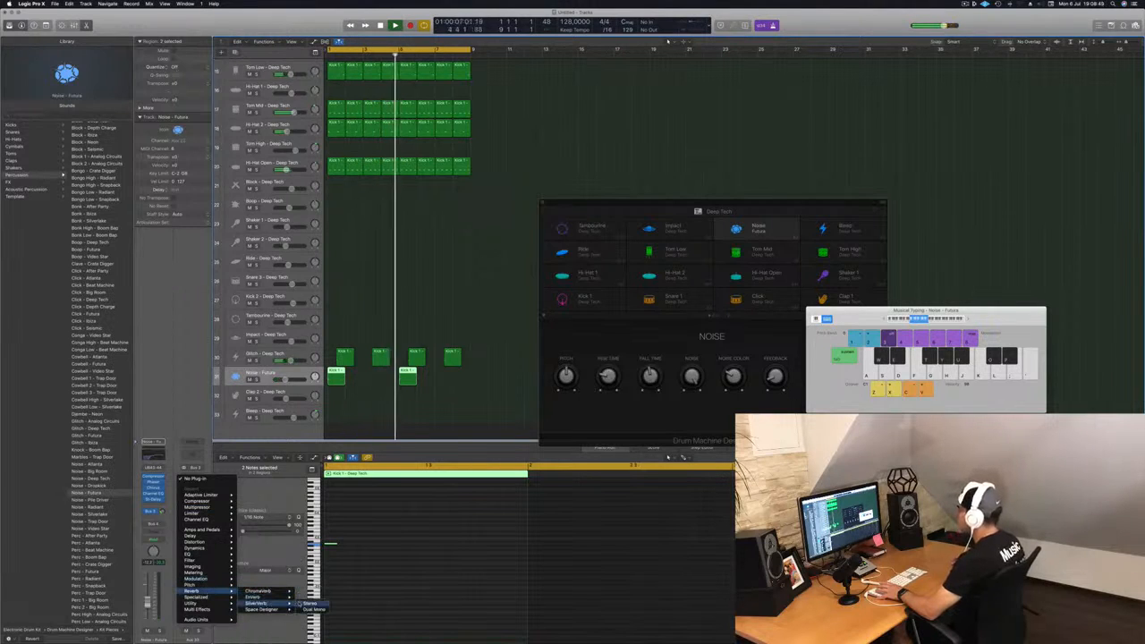
click(313, 604)
drag(138, 20, 297, 75)
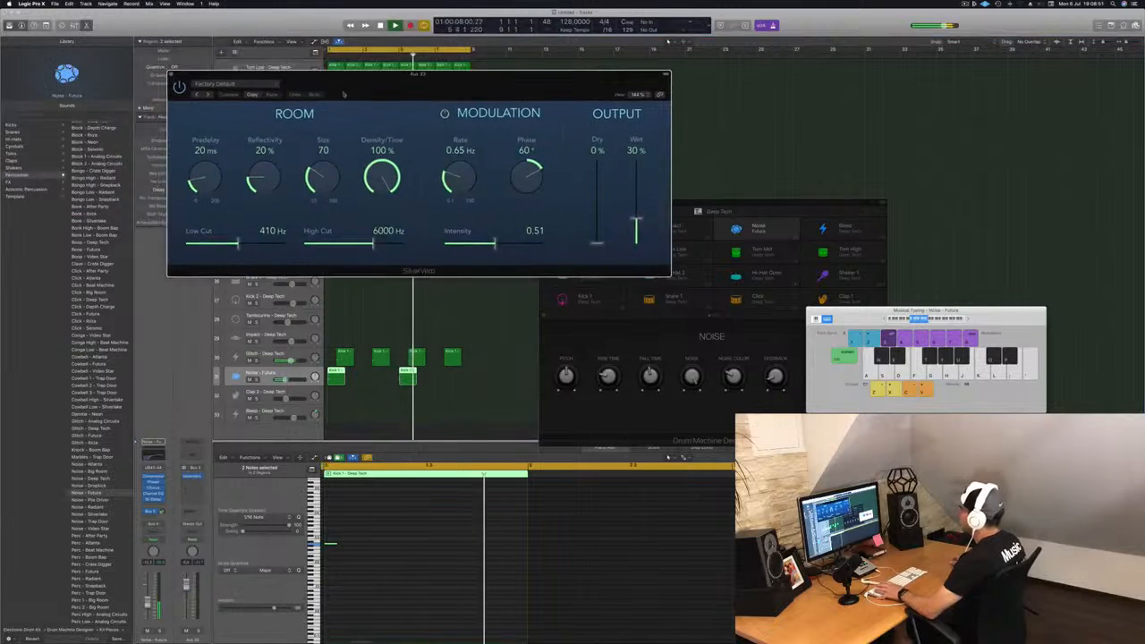
Step: Load a saved SilverVerb preset, raise the Wet level to 100 %, and close the plugin
click(236, 84)
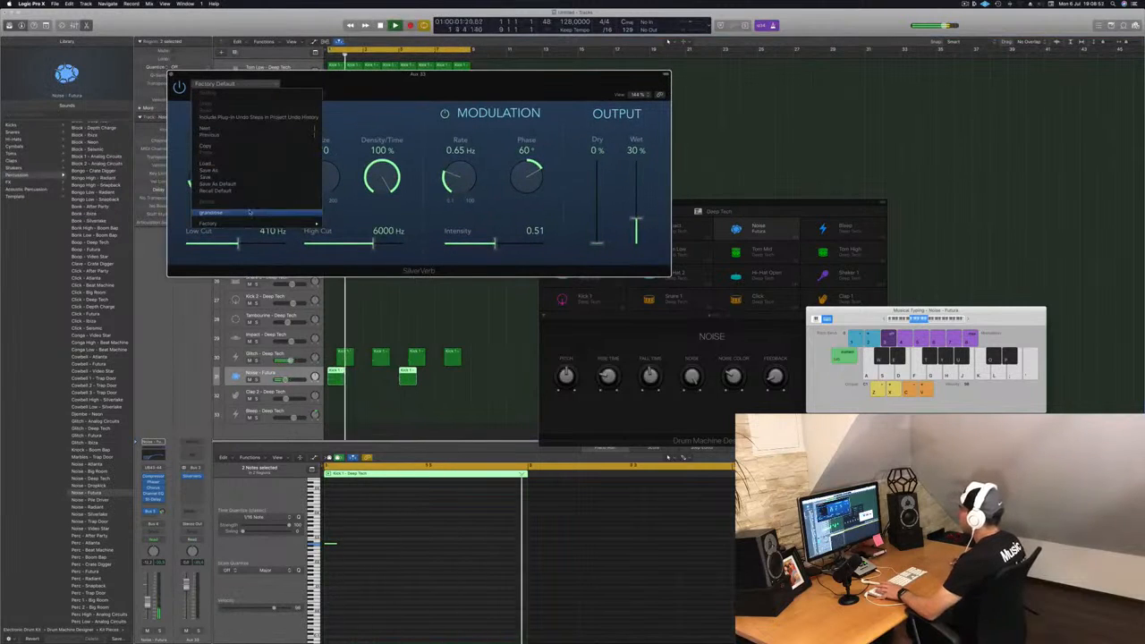
click(249, 214)
drag(396, 93, 514, 144)
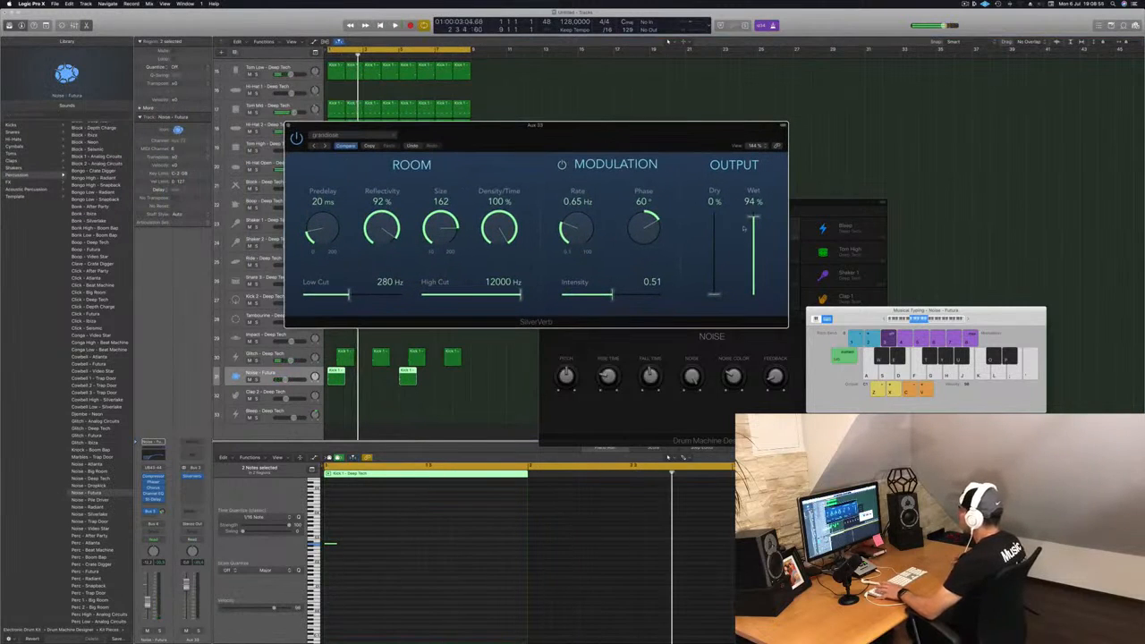
drag(743, 228, 743, 188)
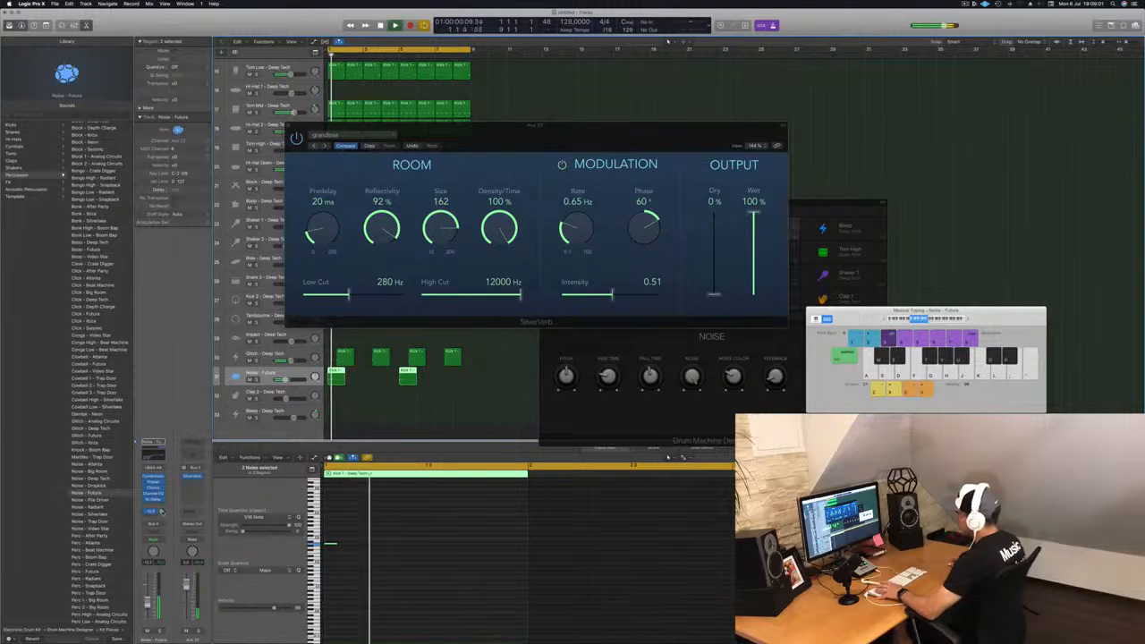
drag(548, 132, 505, 228)
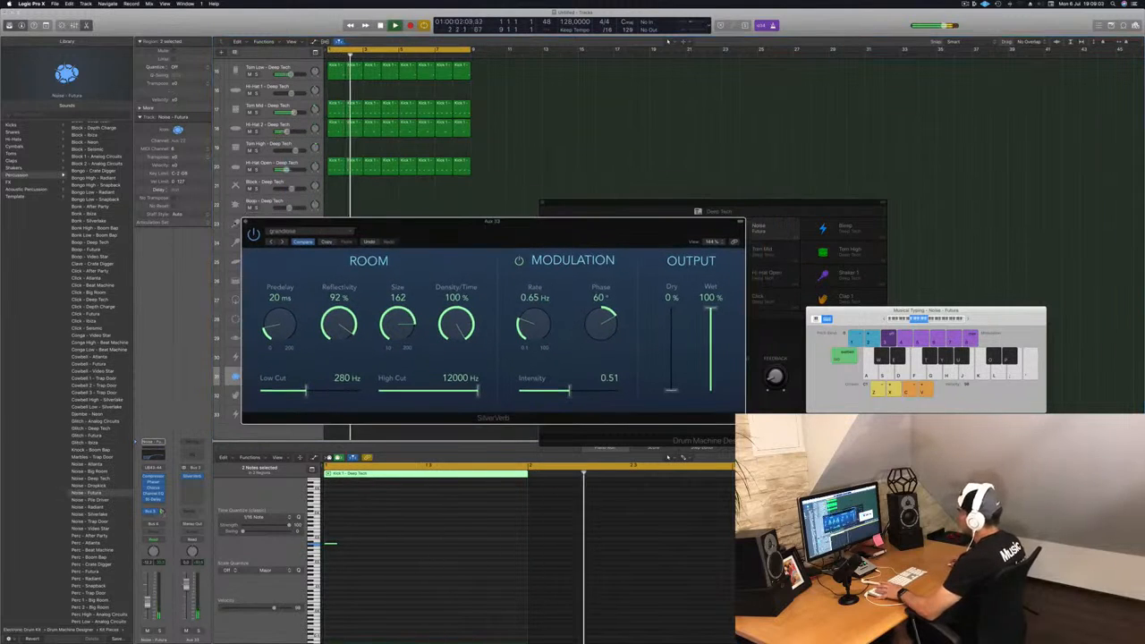
click(246, 223)
Step: Select the Glitch track and send it to the same reverb bus
key(super+Left)
key(super+Left)
key(super+Left)
key(super+Left)
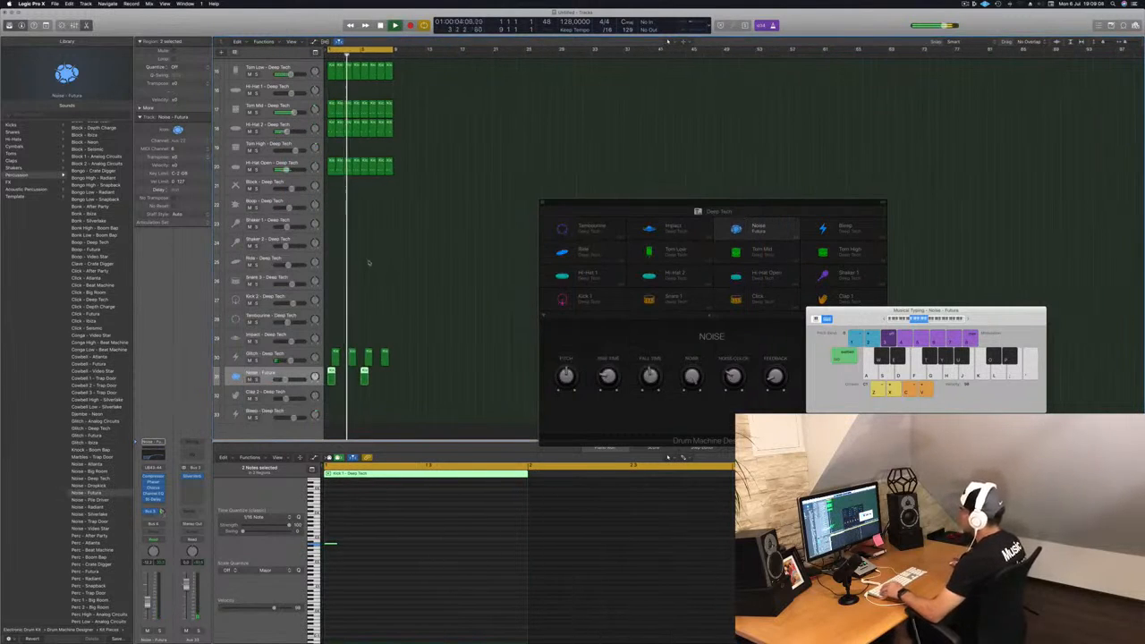
click(301, 352)
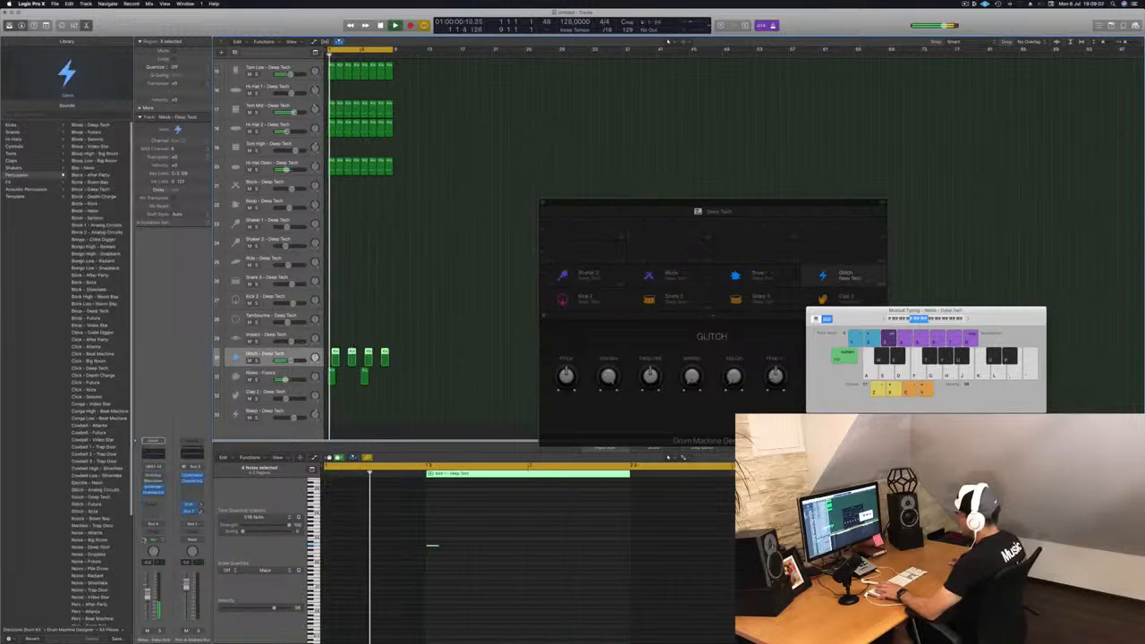
click(153, 508)
mouse_move(155, 519)
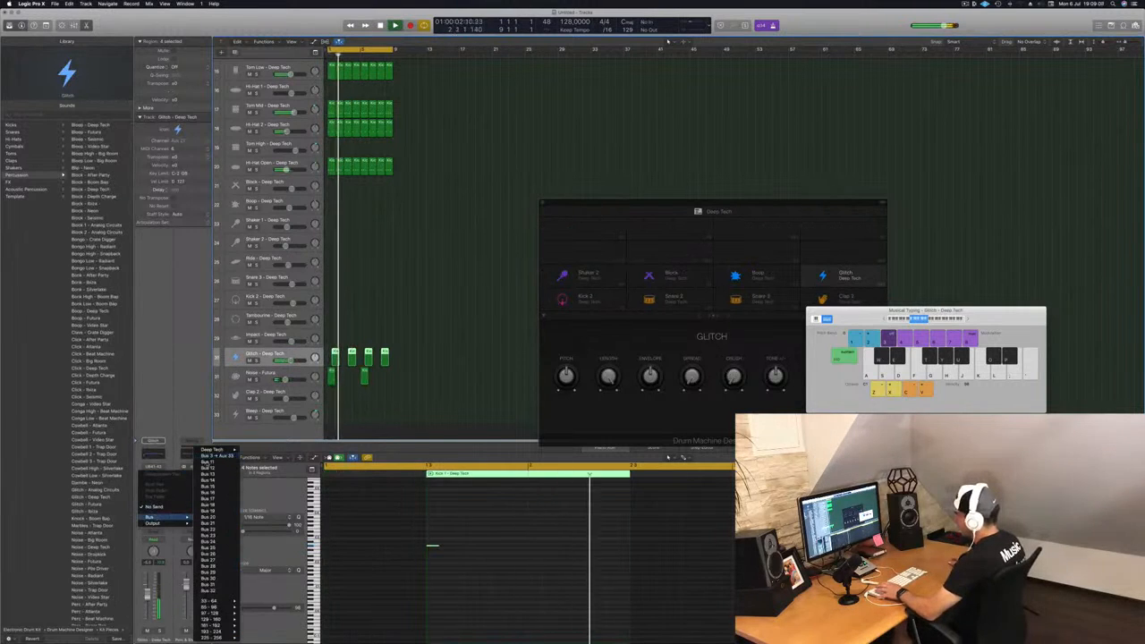
click(216, 456)
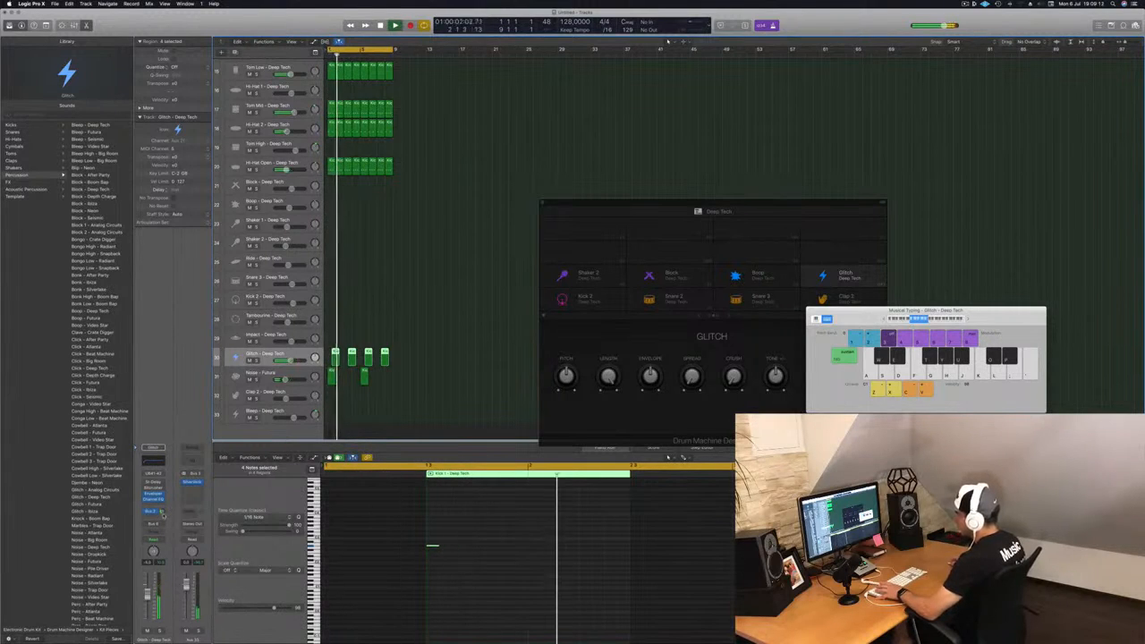
Step: Select the four notes in a region, transpose them up three steps onto the Shaker 2 pad and move them earlier
scroll(352, 309, down, 5)
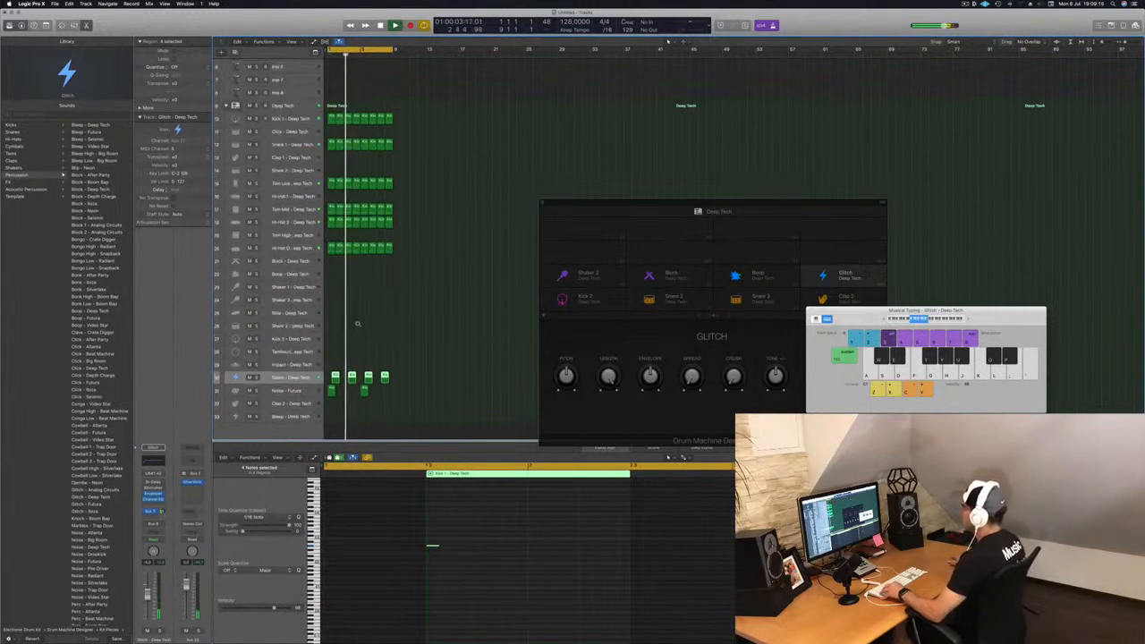
scroll(354, 298, down, 2)
click(329, 269)
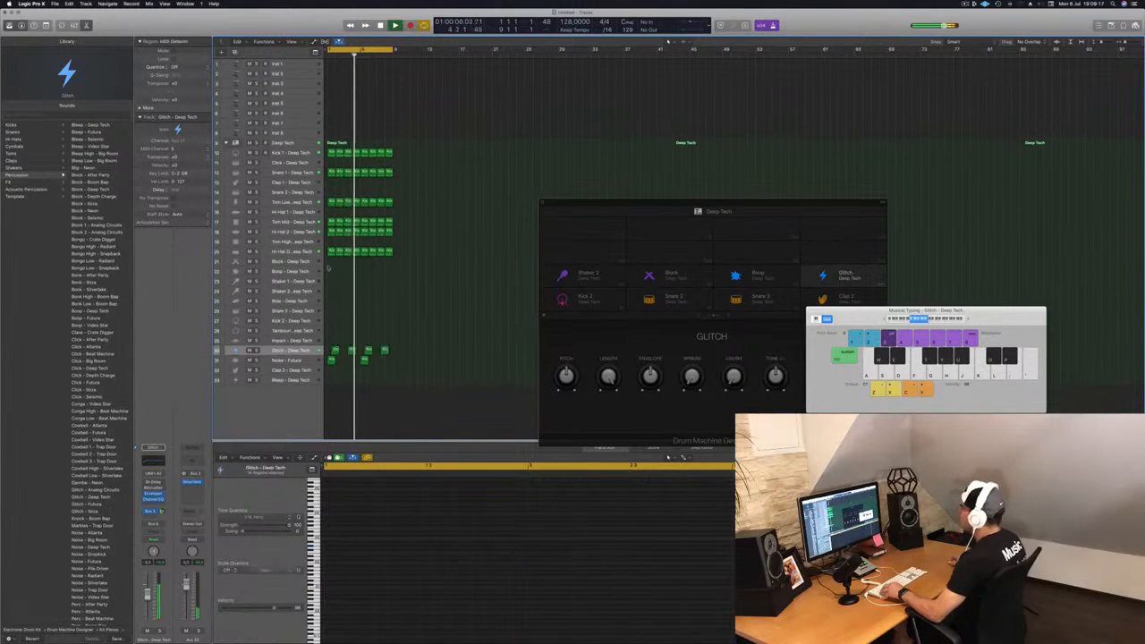
click(330, 251)
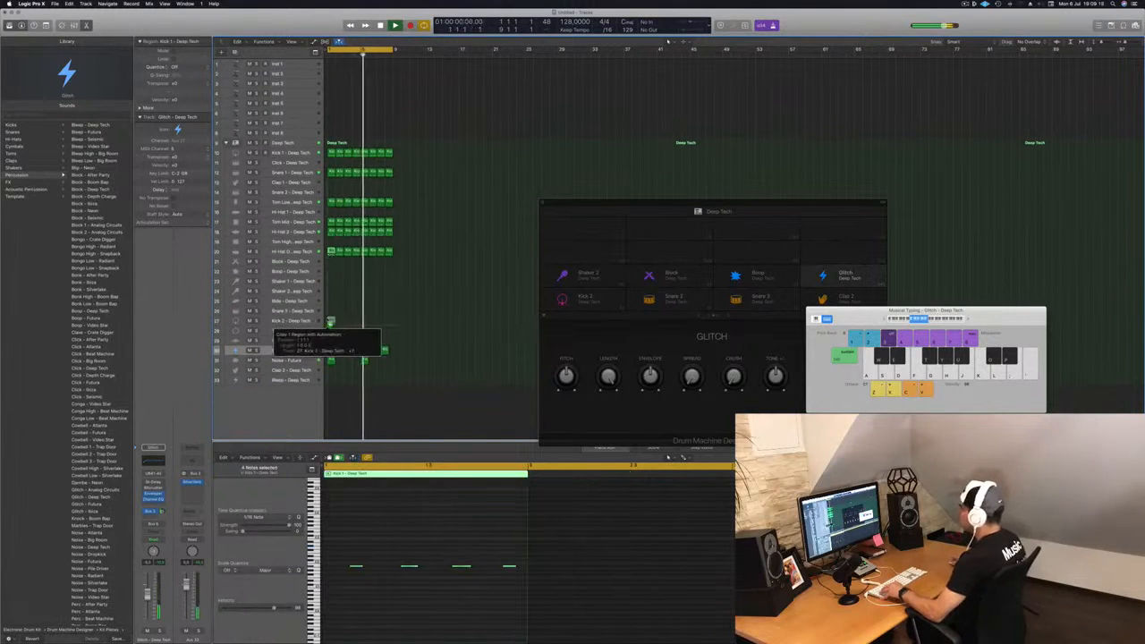
drag(346, 557, 513, 594)
key(alt+Up)
key(alt+Up)
key(alt+Up)
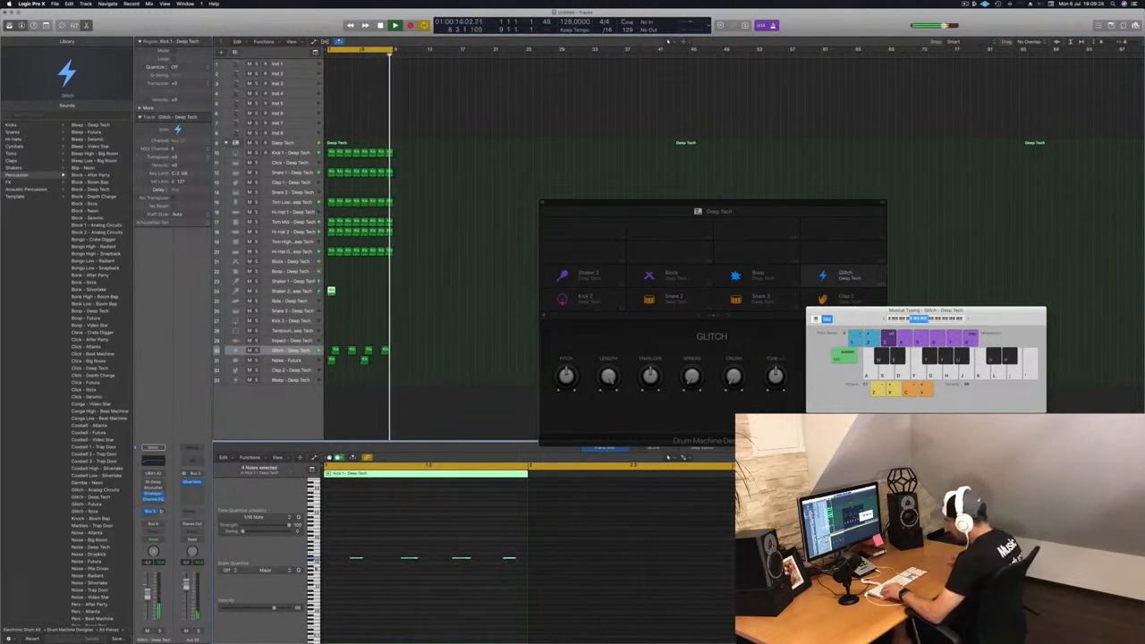
drag(356, 560, 330, 561)
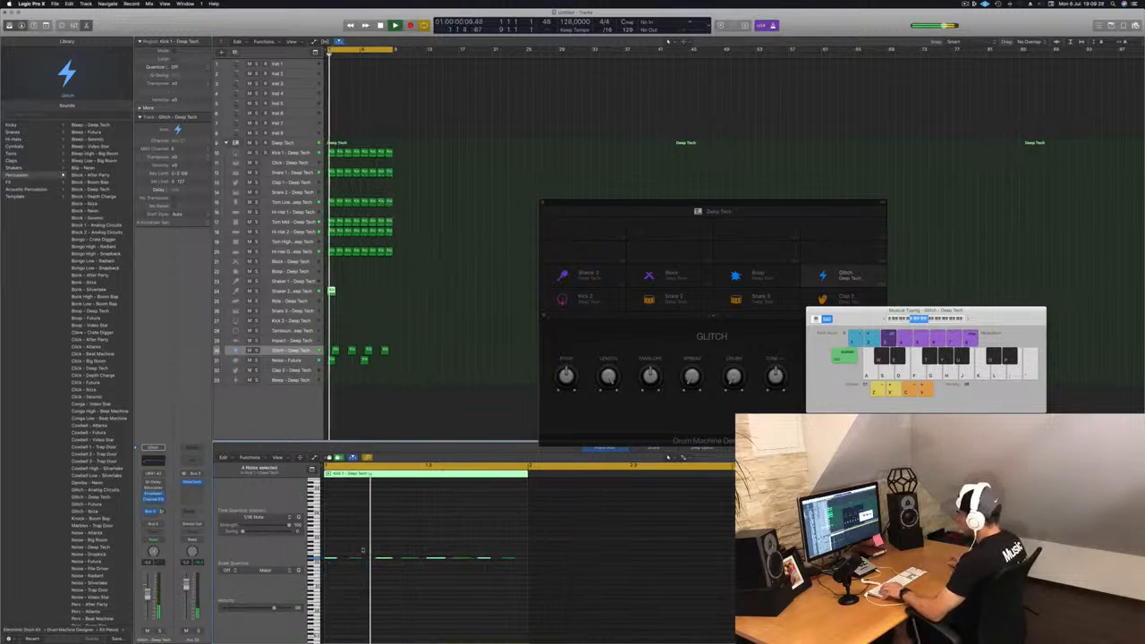
Step: Select the Shaker 2 track and loop its region out across the pattern
click(295, 291)
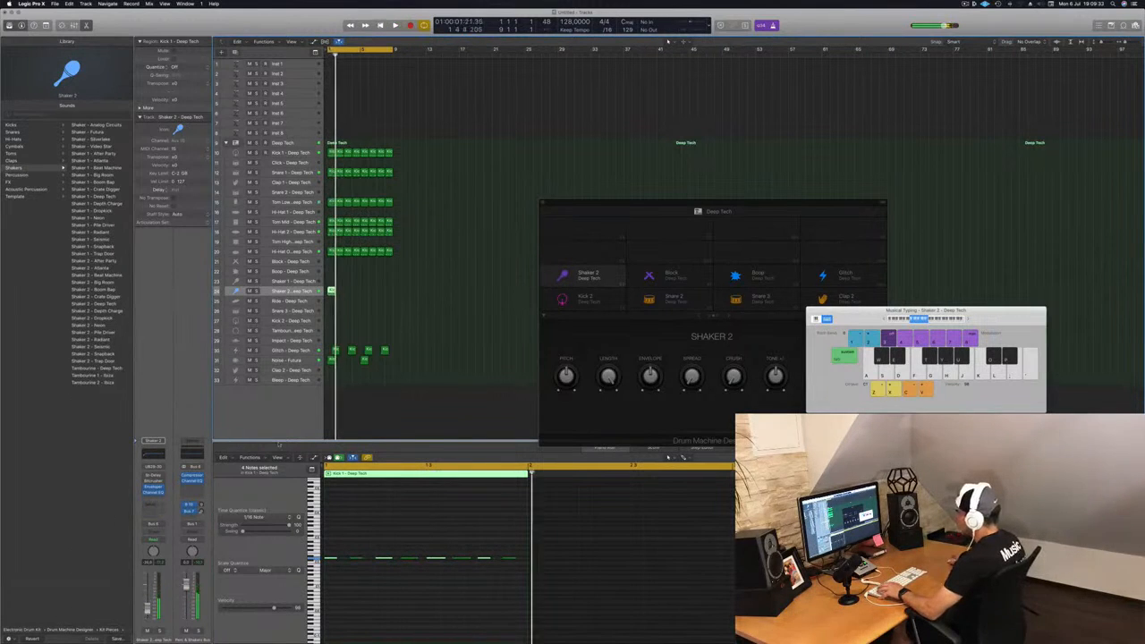
drag(331, 291, 353, 295)
shift+click(332, 291)
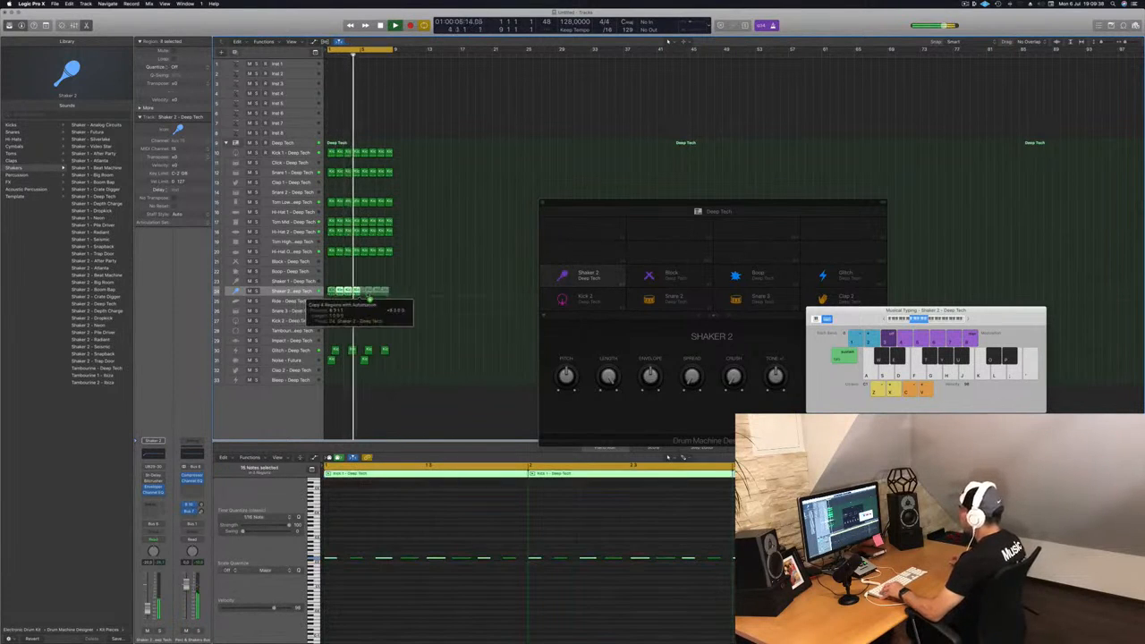
drag(349, 316, 349, 315)
key(super+Left)
key(super+Left)
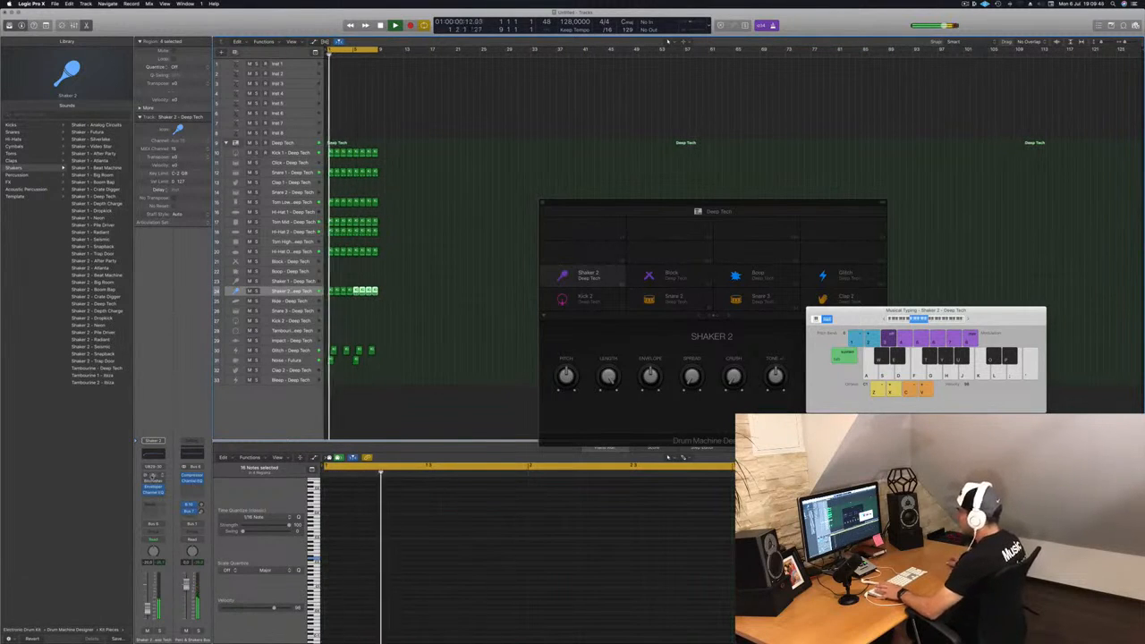
Step: Open the Shaker 2 channel's Stereo Delay plugin, reposition its window, and close it
click(153, 476)
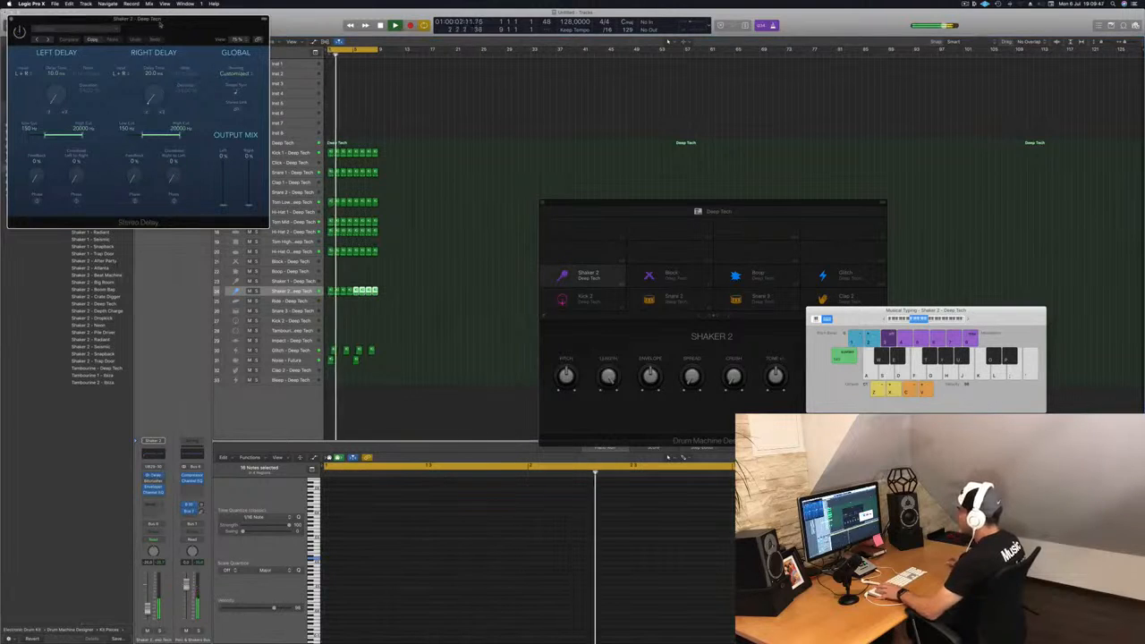
drag(160, 24, 386, 201)
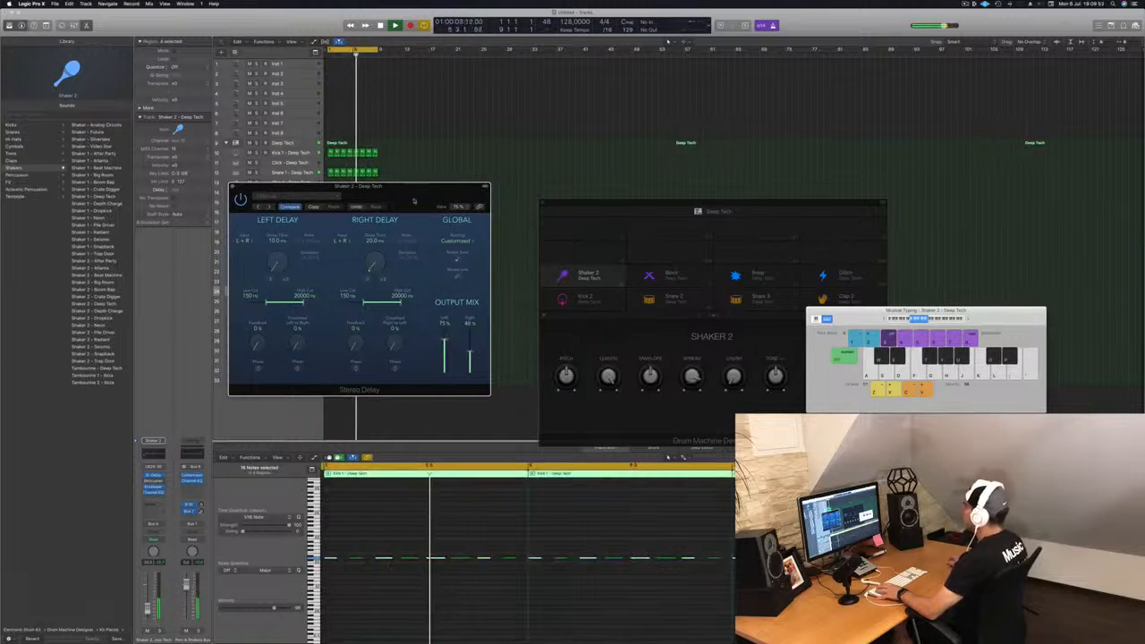
drag(414, 201, 464, 219)
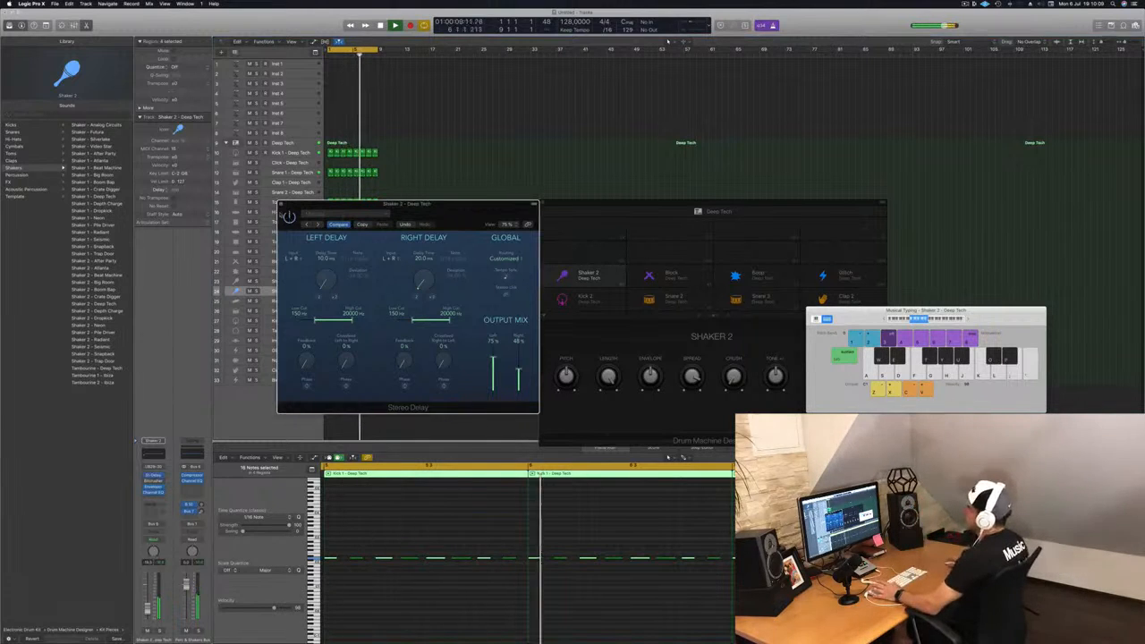
key(super+w)
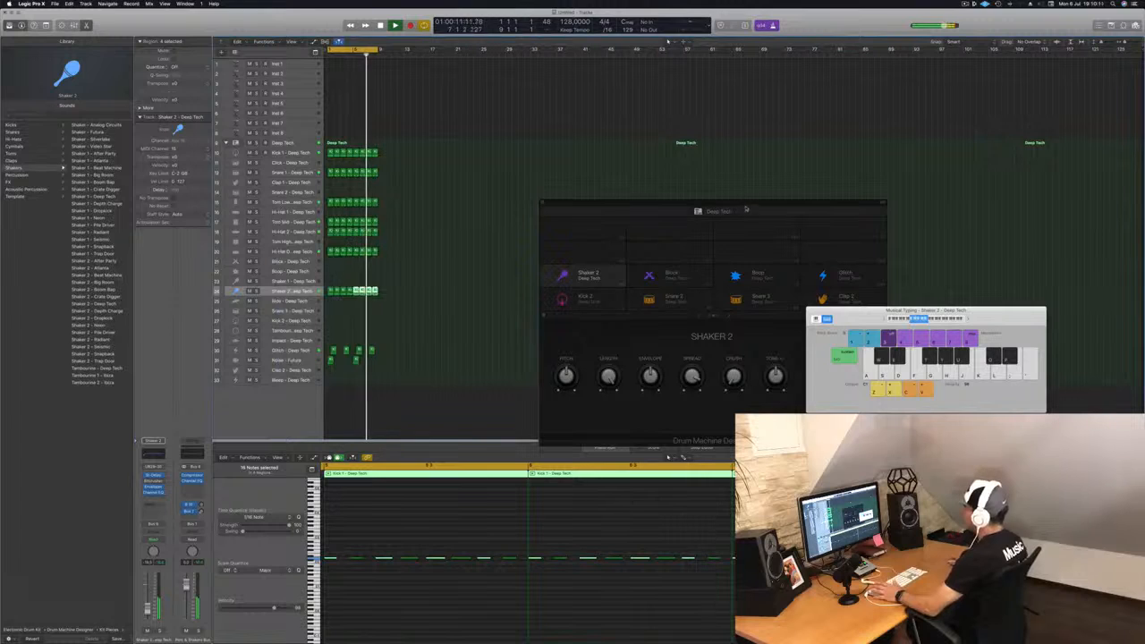
Step: Select all regions in the tracks area, repeat them once, and extend the cycle area across the repeated section
click(148, 612)
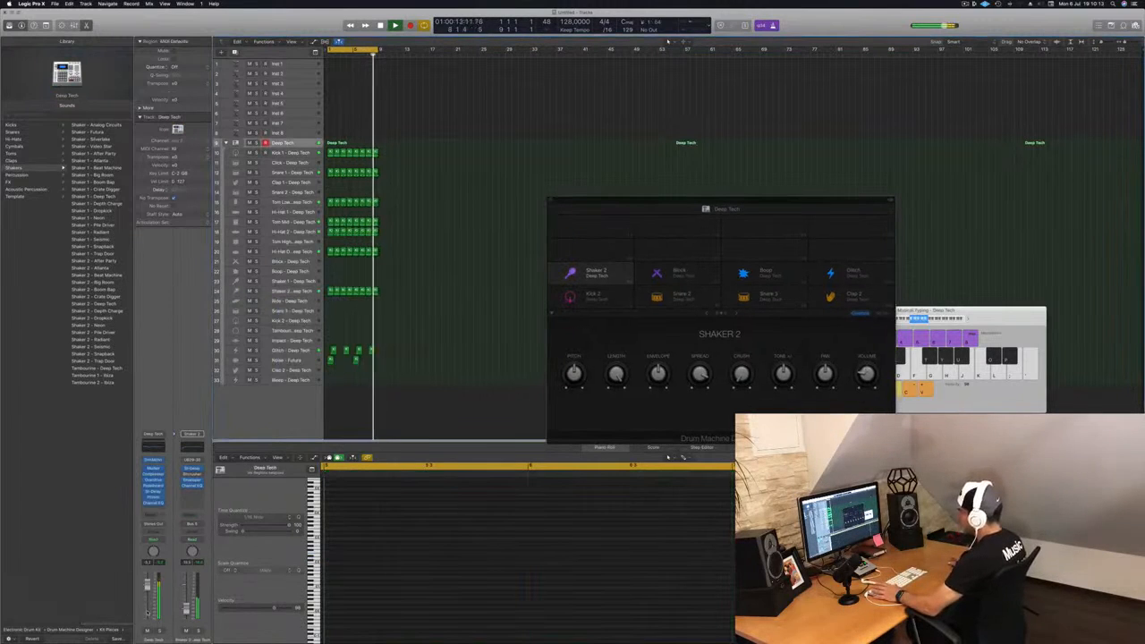
click(591, 273)
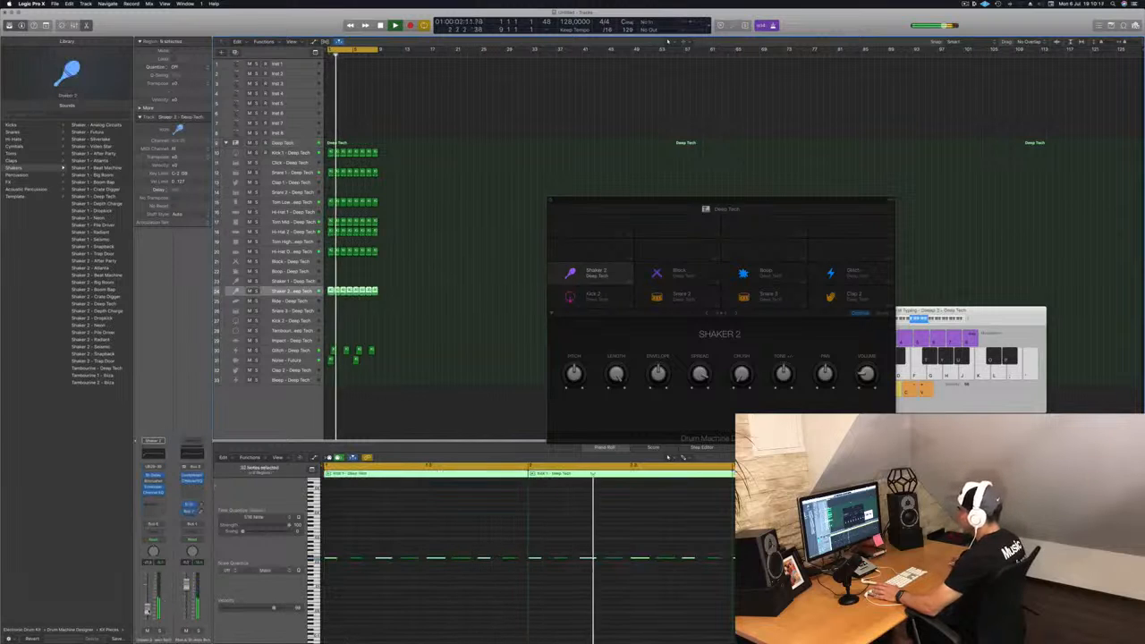
drag(626, 204, 575, 200)
click(499, 196)
scroll(466, 124, up, 3)
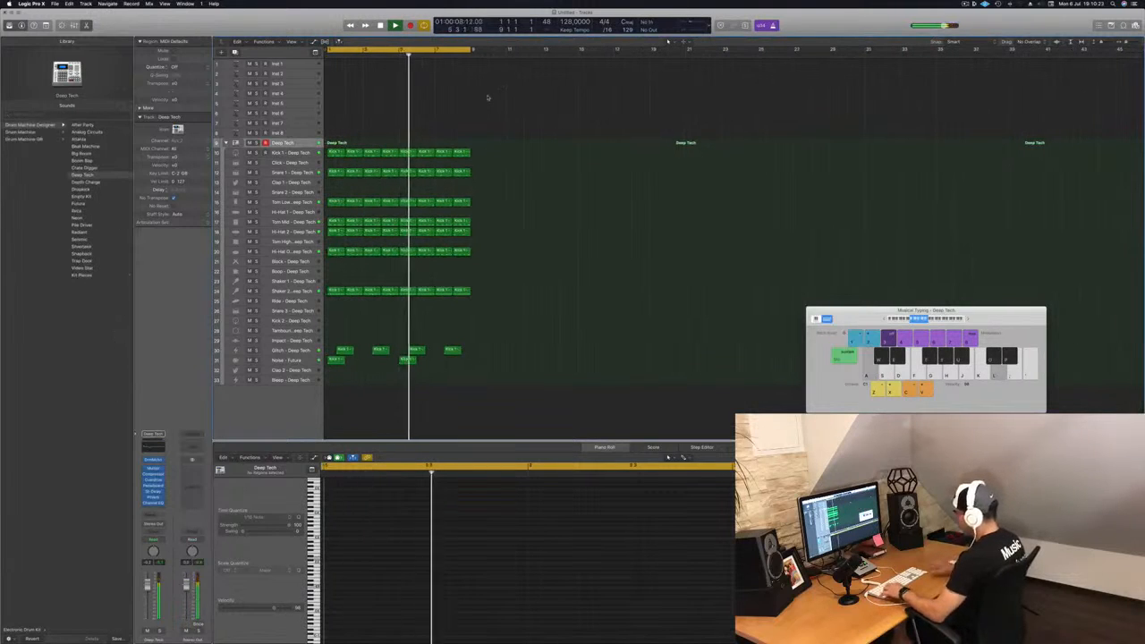
key(super+a)
key(super+r)
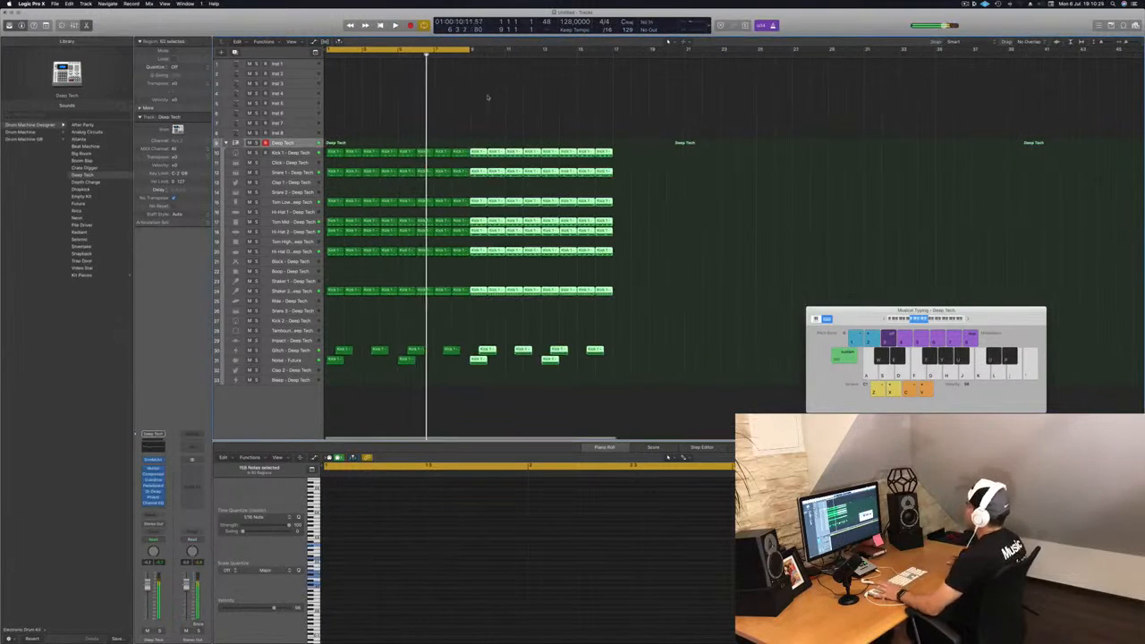
scroll(501, 77, down, 1)
drag(462, 42, 601, 42)
Step: Select the Inst 1 track and open its Alchemy instrument plugin
click(289, 65)
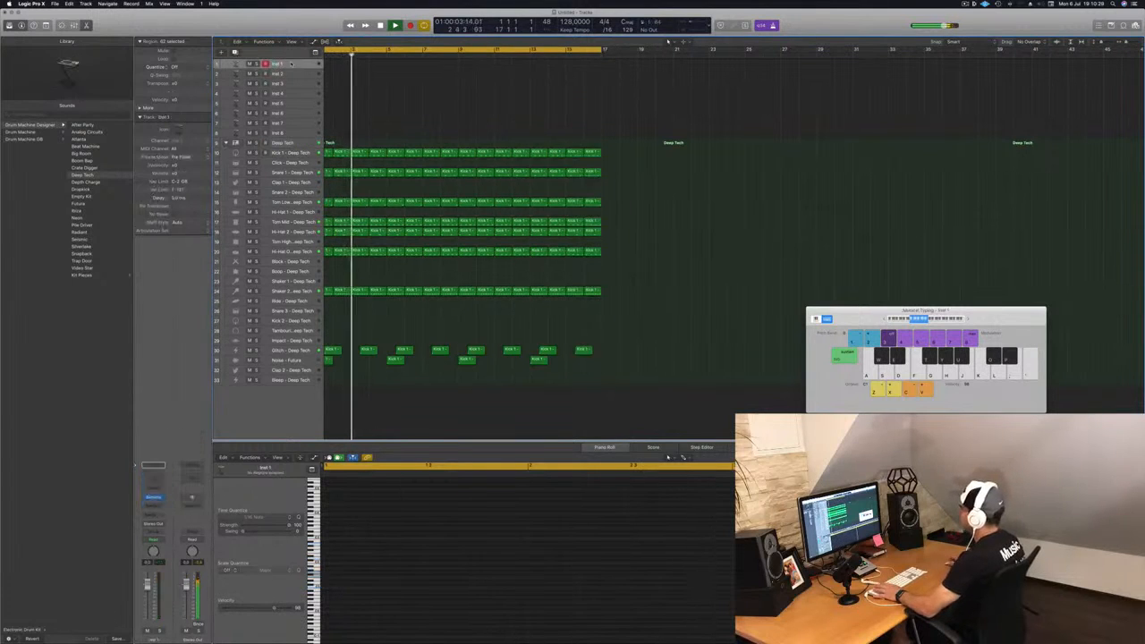
key(Return)
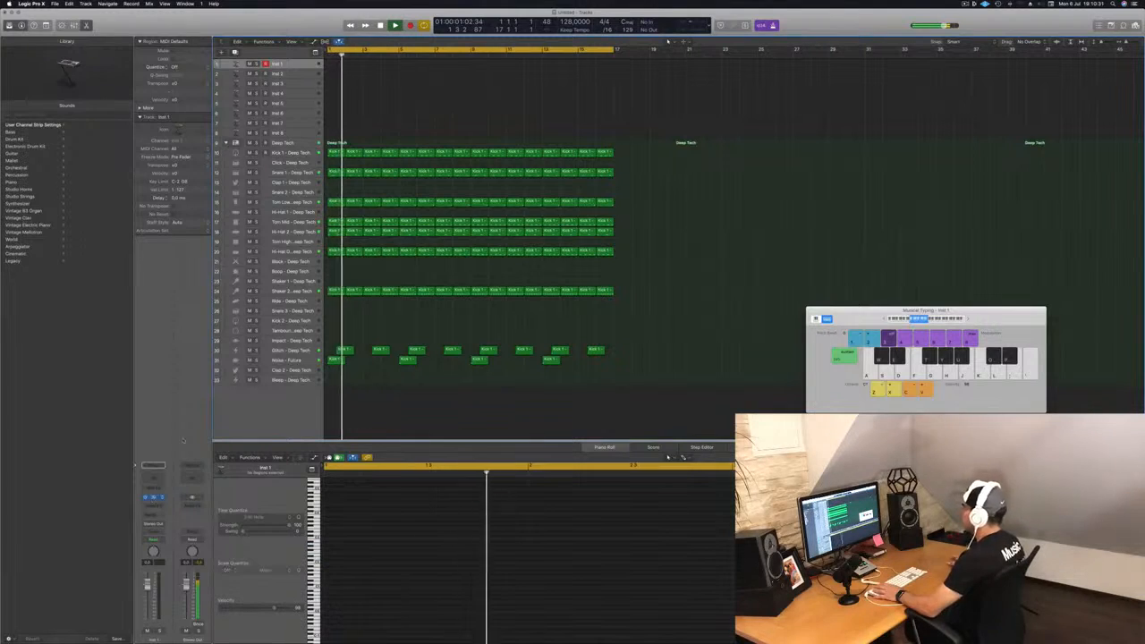
click(157, 496)
drag(286, 24, 548, 67)
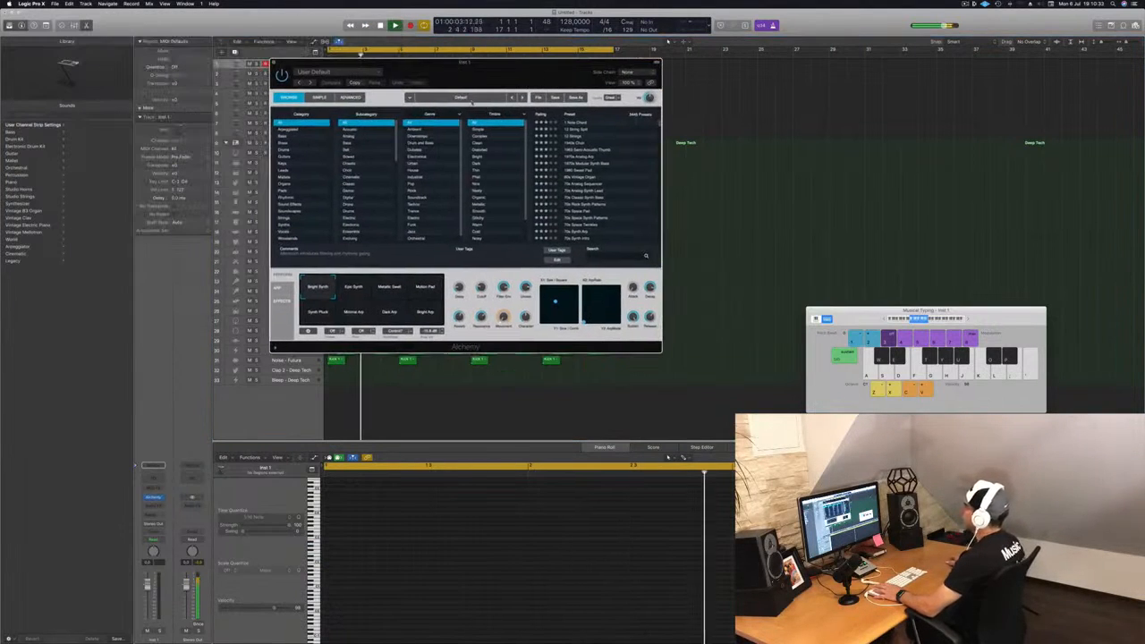
Step: Filter Alchemy's browser to the Brass category and load the 80s Pop Synth Brass preset, auditioning a few notes
click(283, 136)
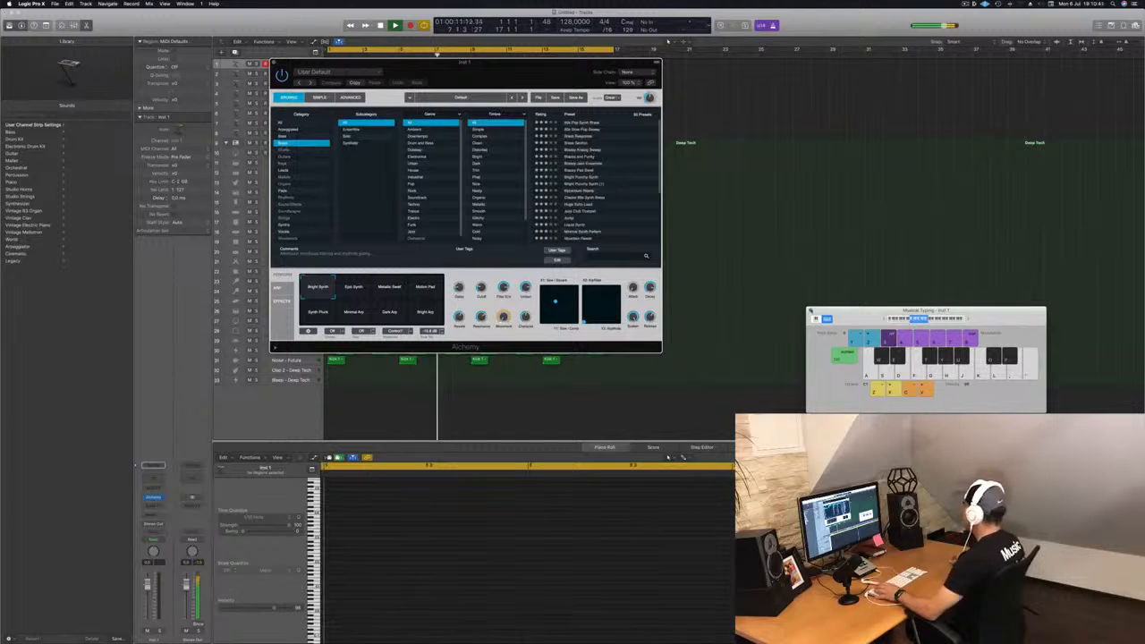
click(578, 191)
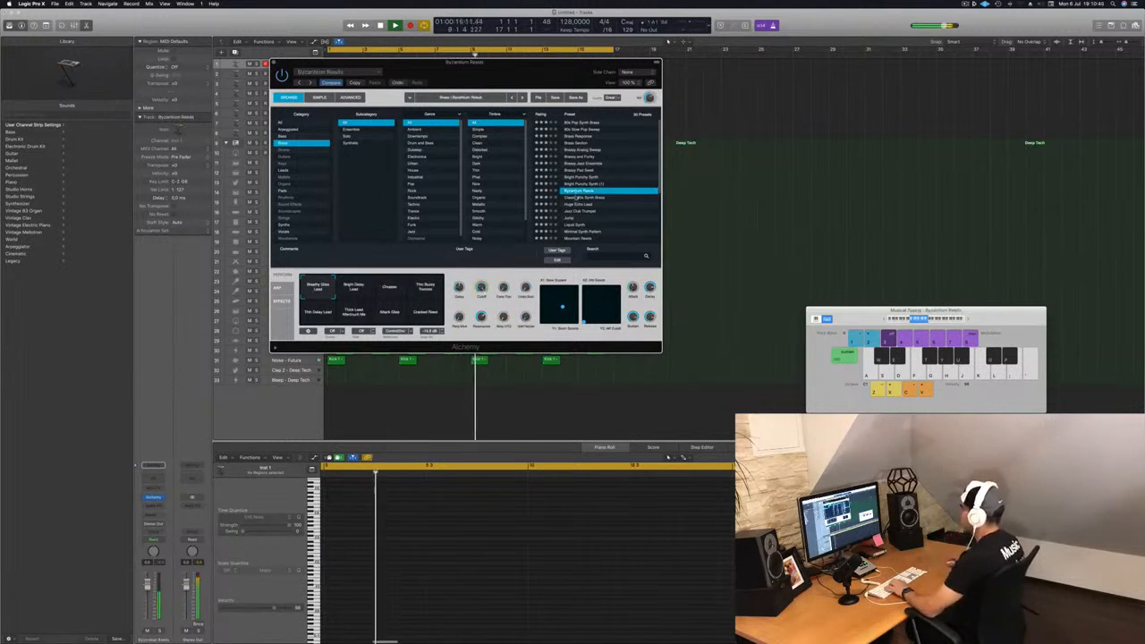
drag(465, 62, 628, 161)
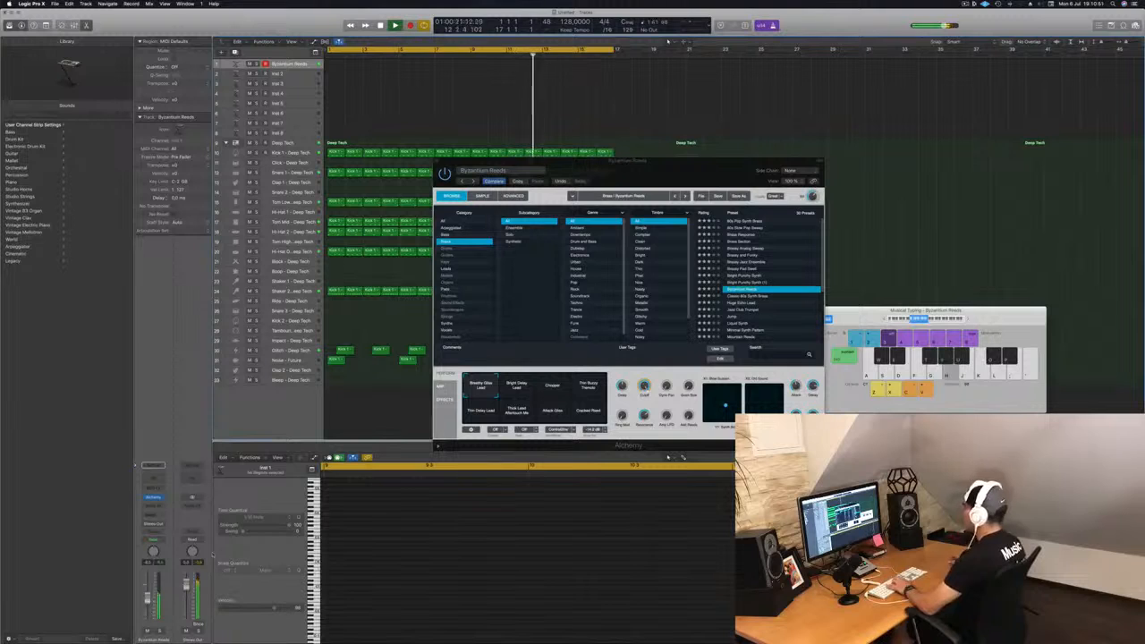
click(756, 221)
key(h)
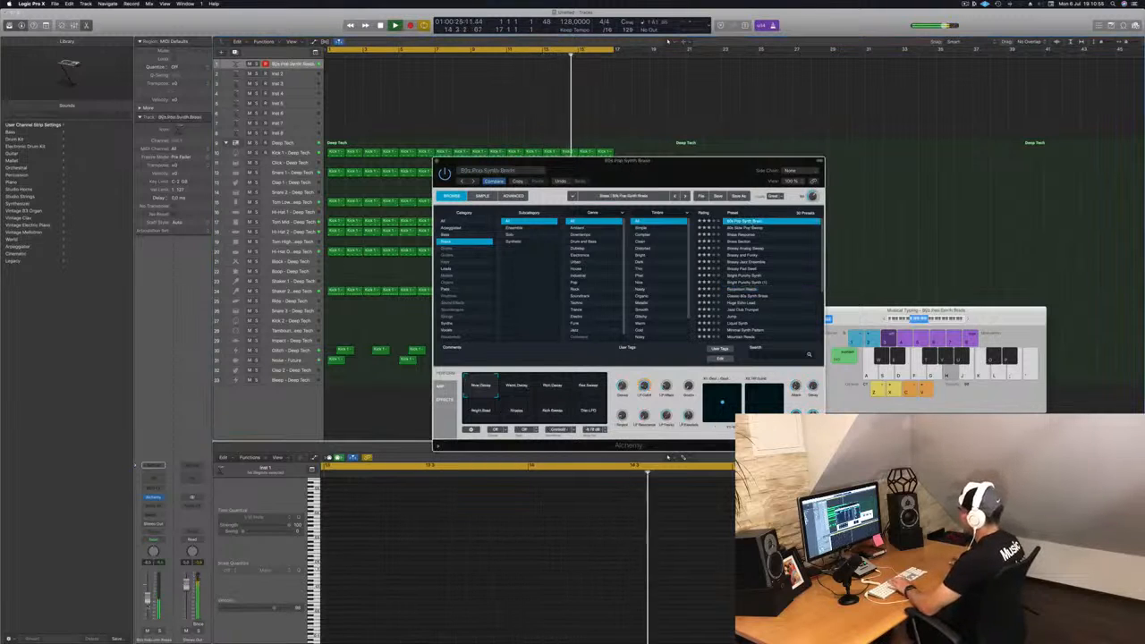
key(j)
Step: Raise the Inst 1 volume slightly and audition the Warm Decay and Rich Decay transform pads with a few notes
drag(148, 597, 147, 586)
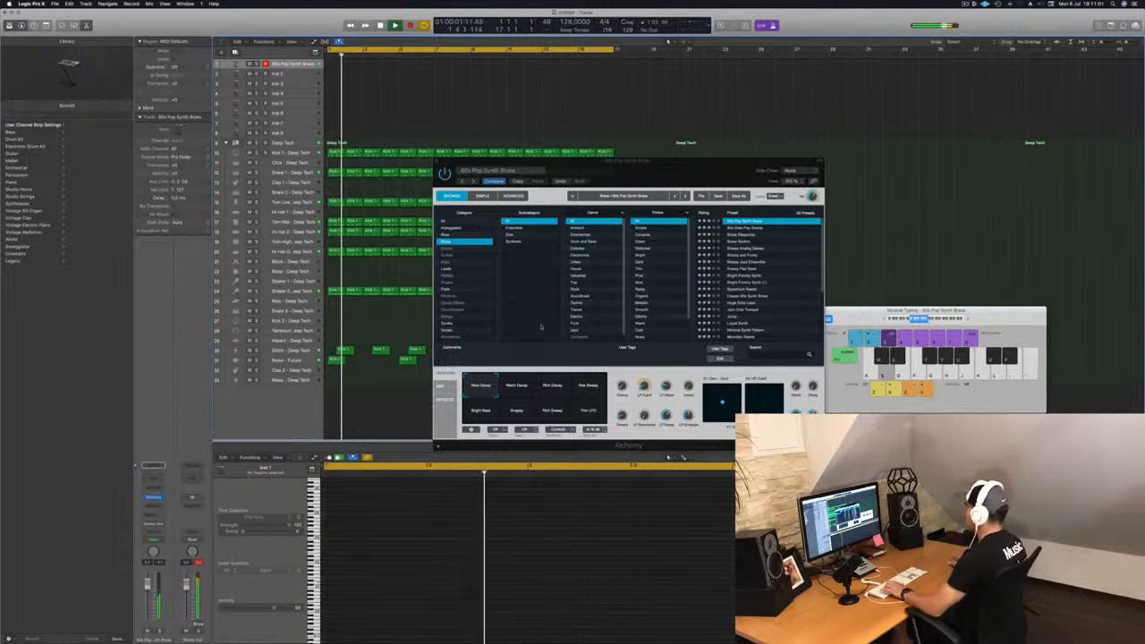
drag(720, 165, 684, 146)
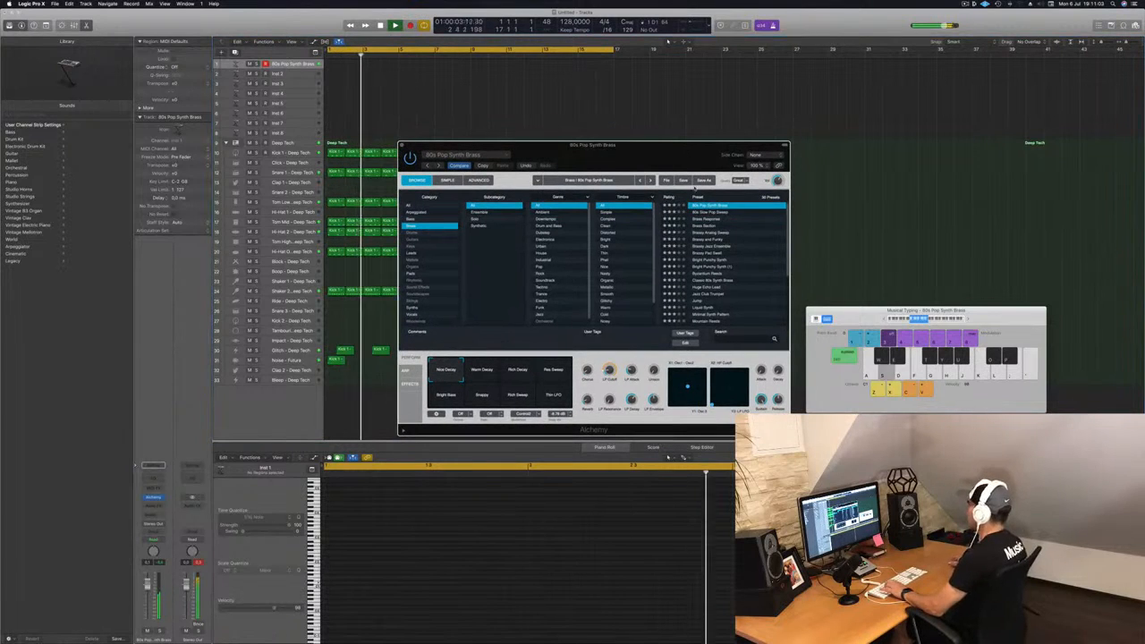
click(481, 374)
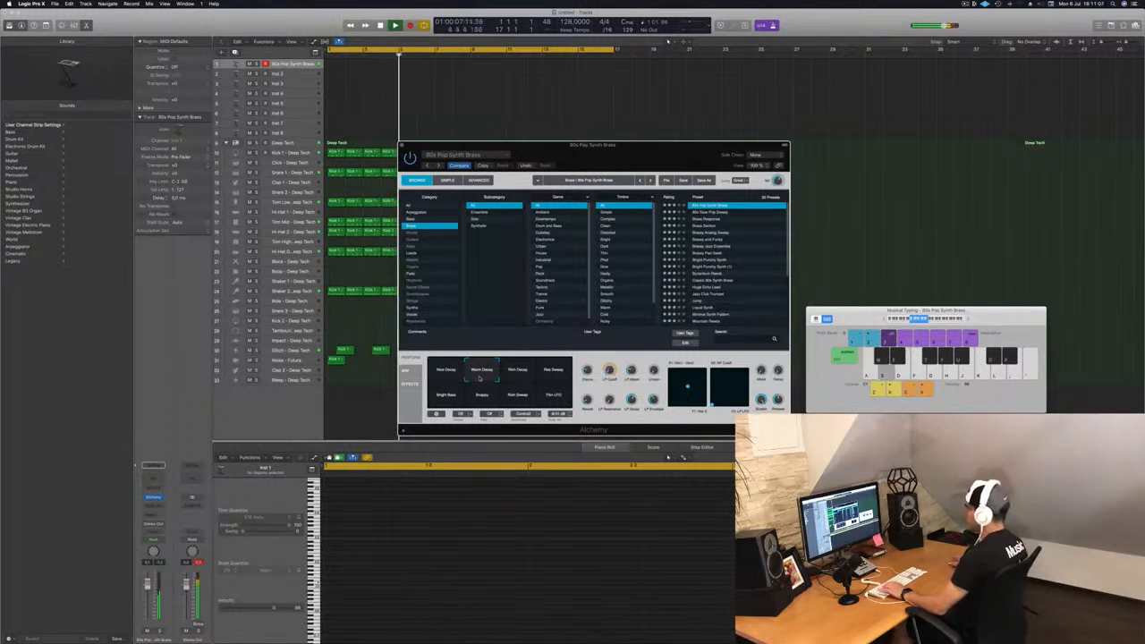
click(517, 374)
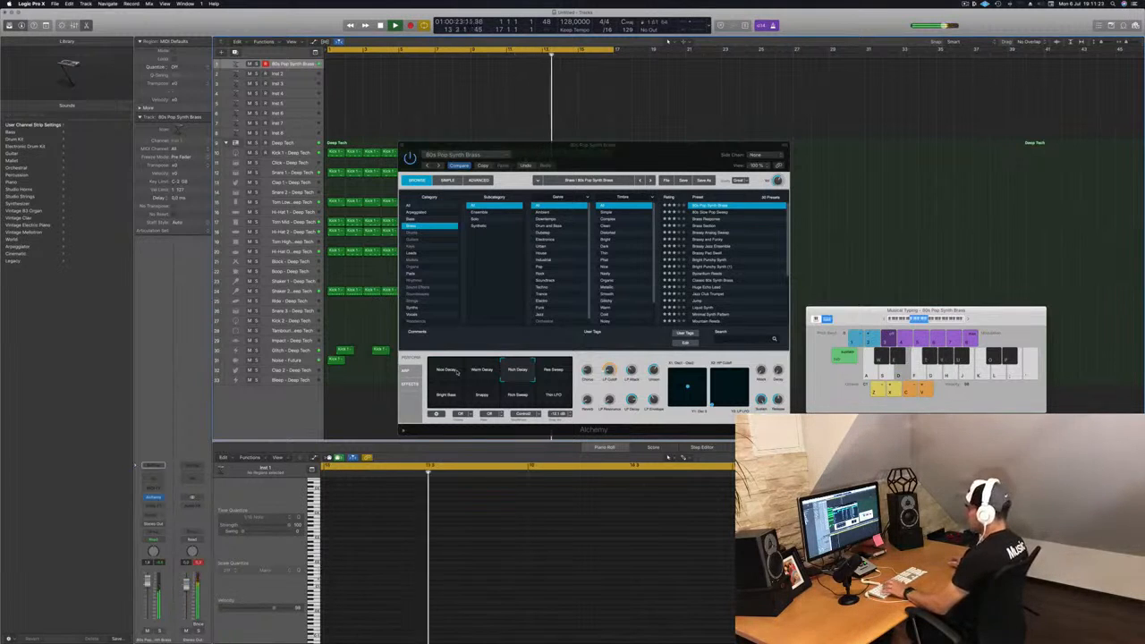
key(a)
key(s)
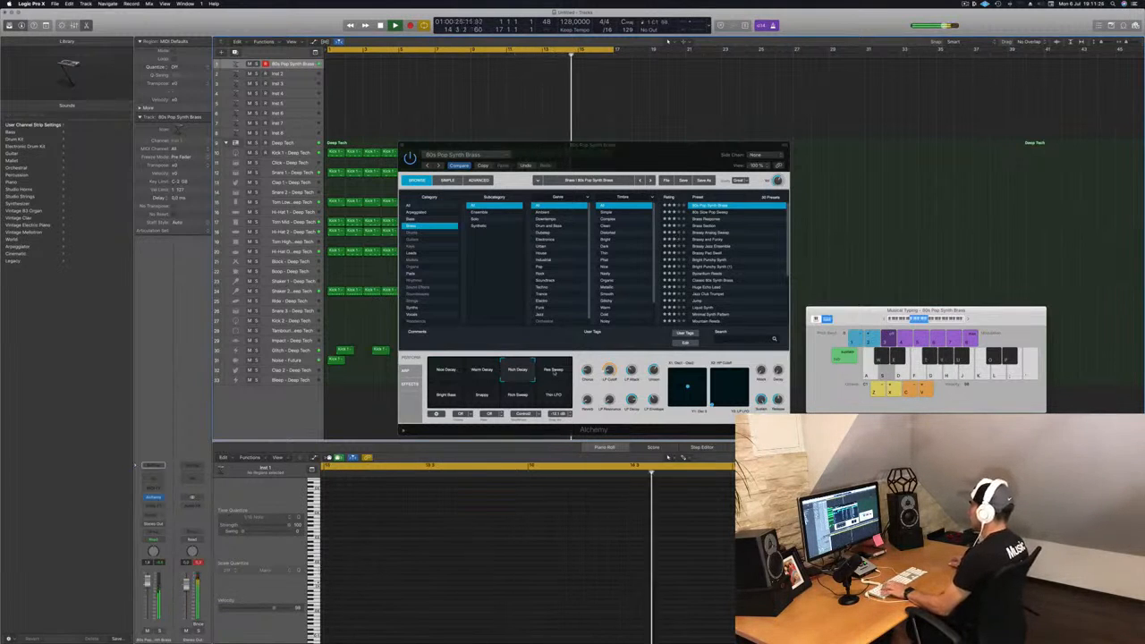
Step: Audition the Pad Sweep, Bright Saw, Rich Sweep and Nice Decay transform pads
click(552, 371)
click(452, 399)
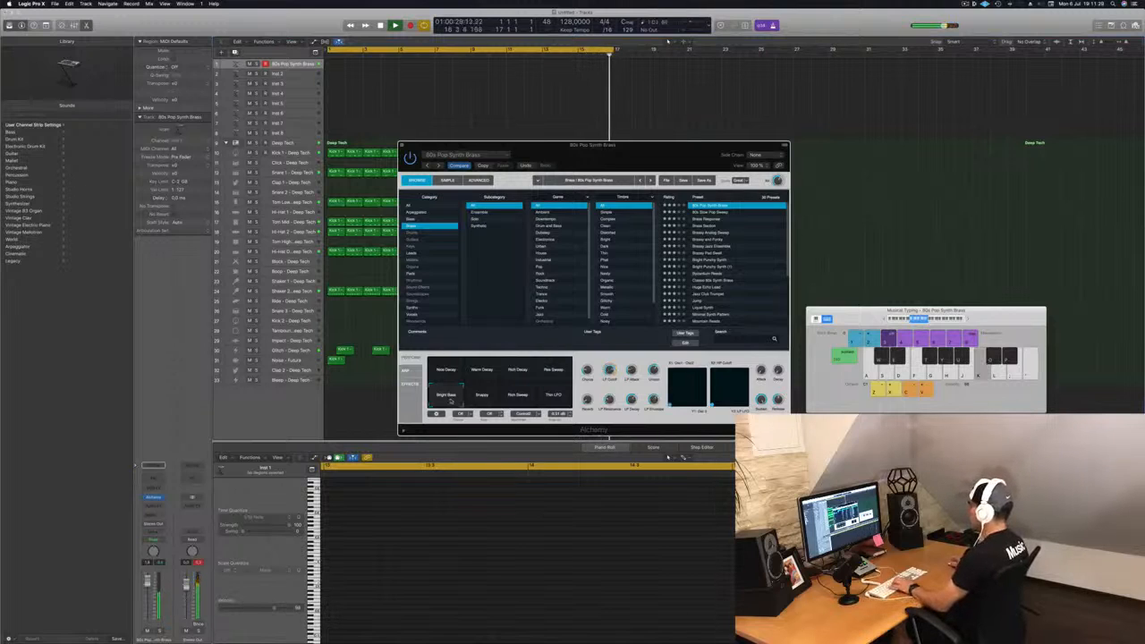
key(Return)
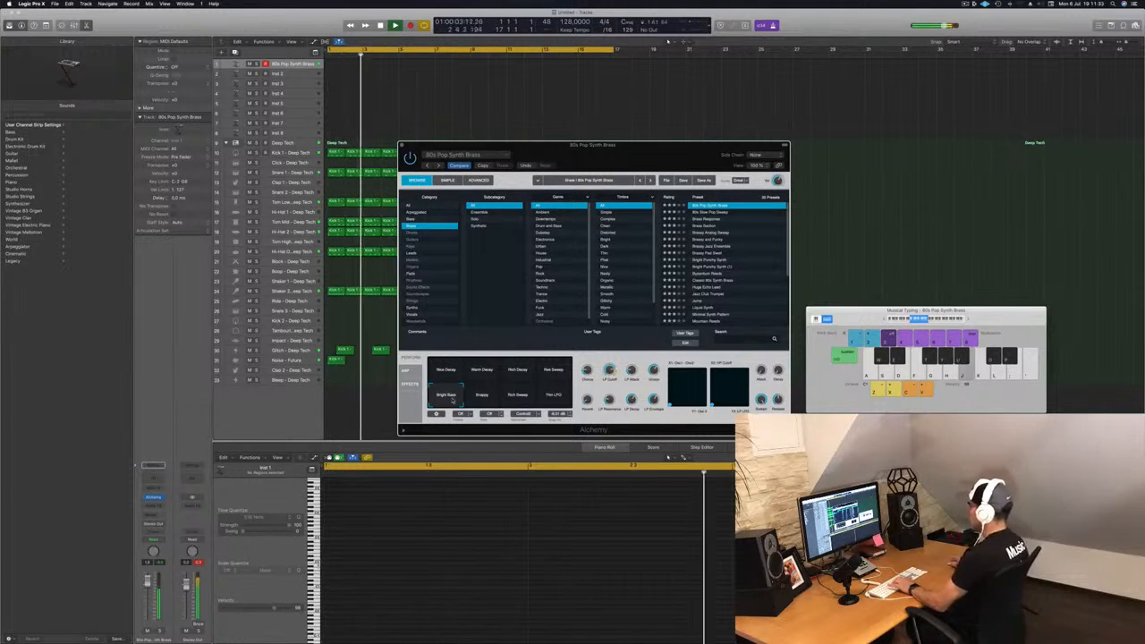
click(522, 399)
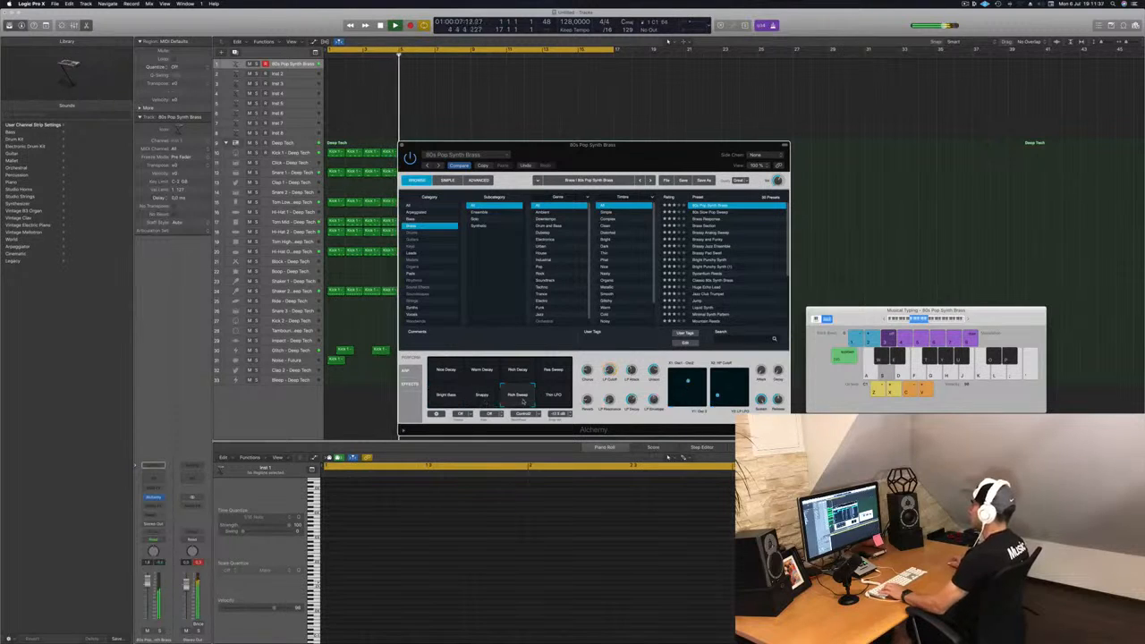
click(558, 372)
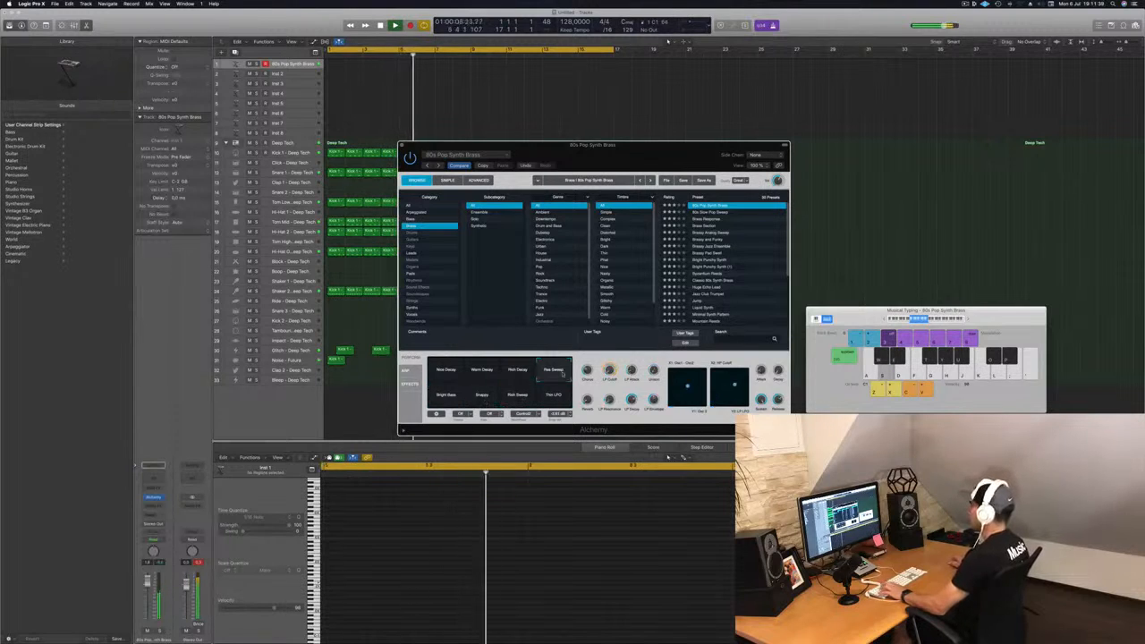
click(447, 375)
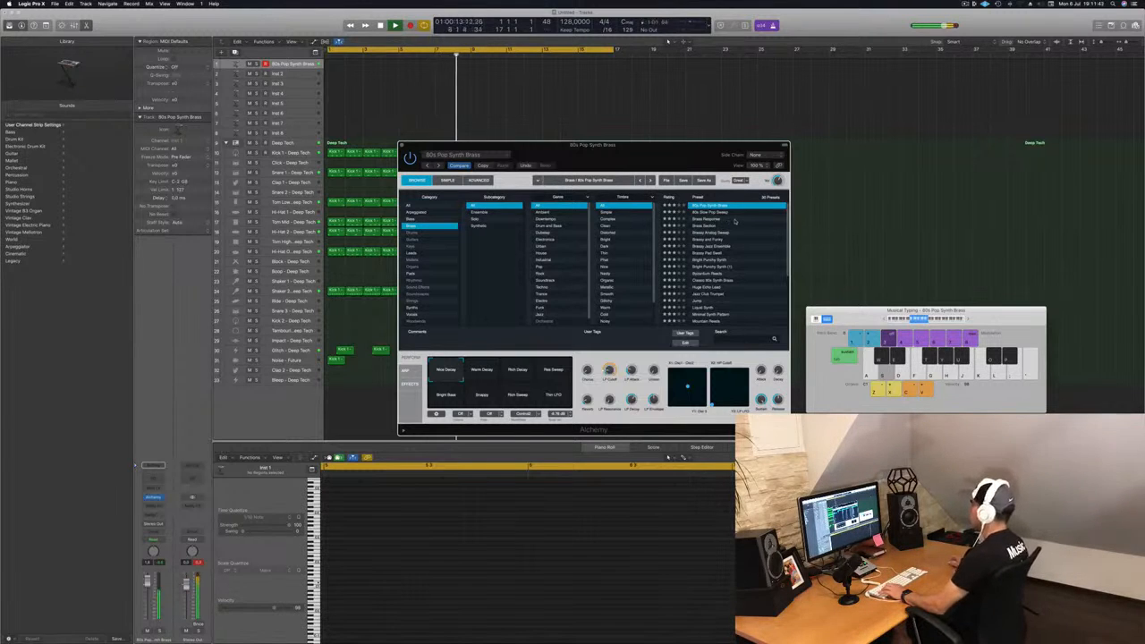
Step: Load the 80s Slow Pop Sweep preset, then the Brass Response preset in Alchemy
drag(671, 147, 776, 167)
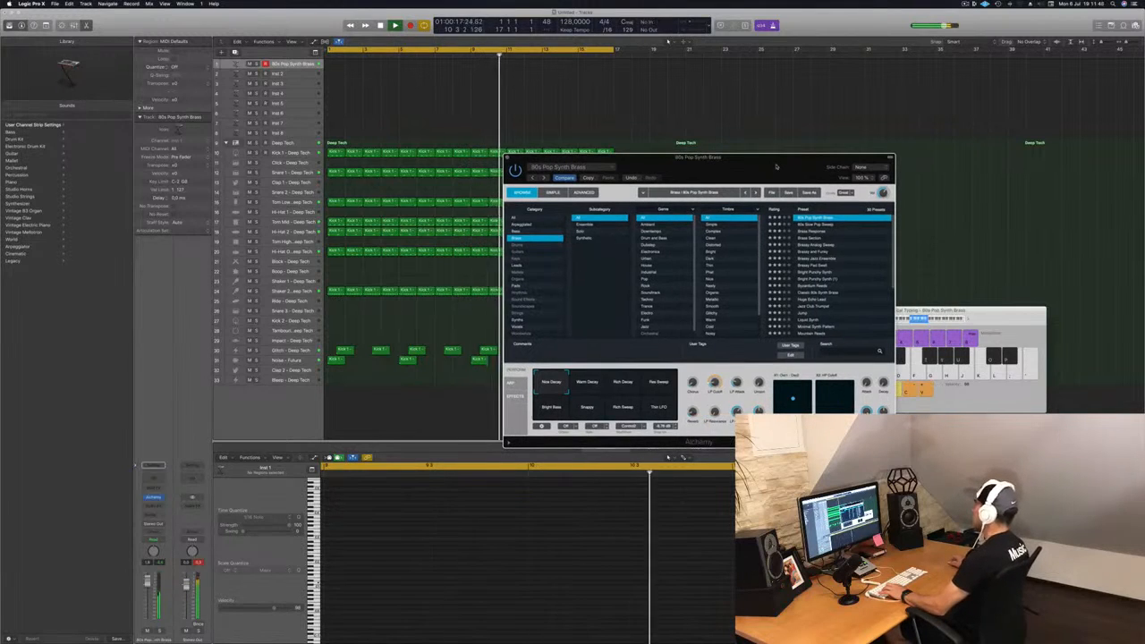
click(815, 224)
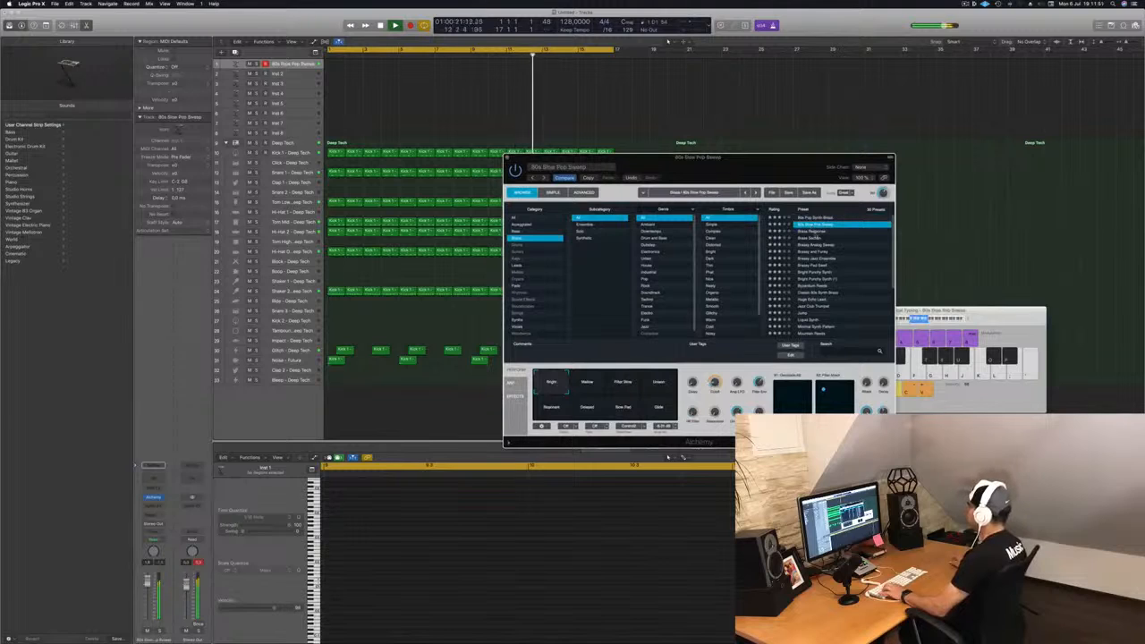
click(816, 231)
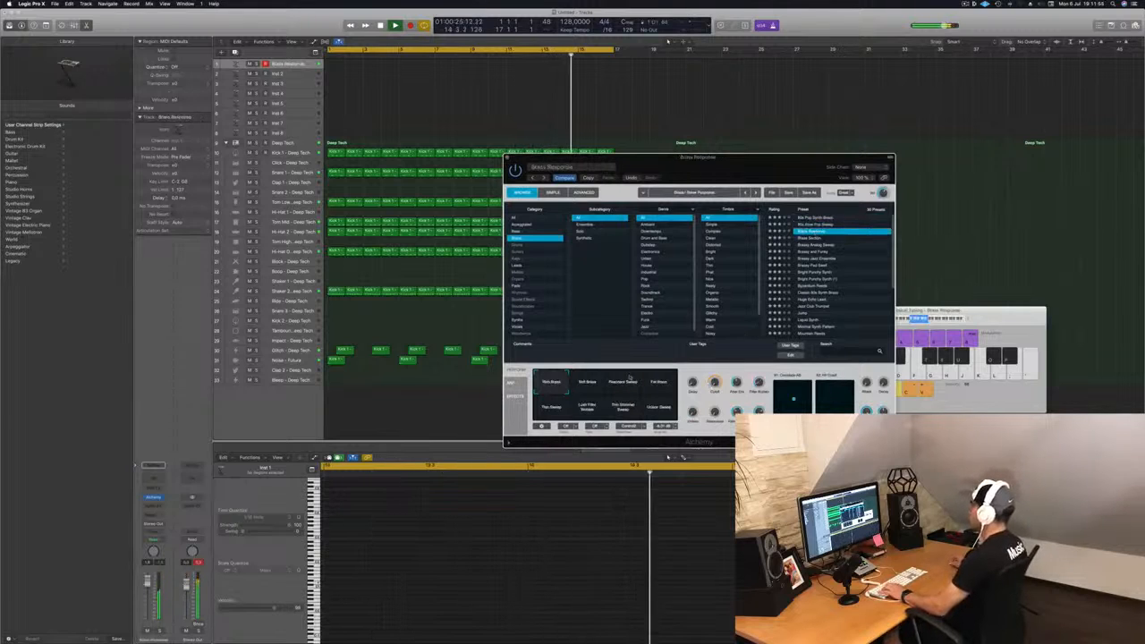
Step: Audition Brass Response's transform pads, including Soft Brass, Resonant Sweep, Fat Brass, Thin Sweep and Rich Brass
click(592, 389)
click(613, 387)
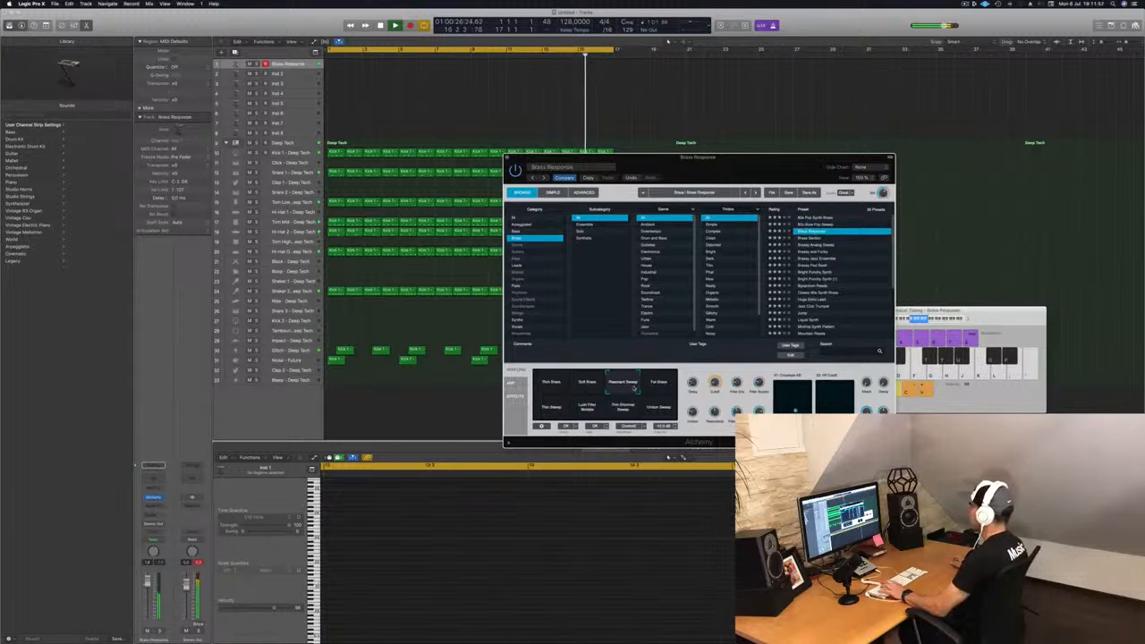
click(659, 386)
click(552, 408)
click(586, 408)
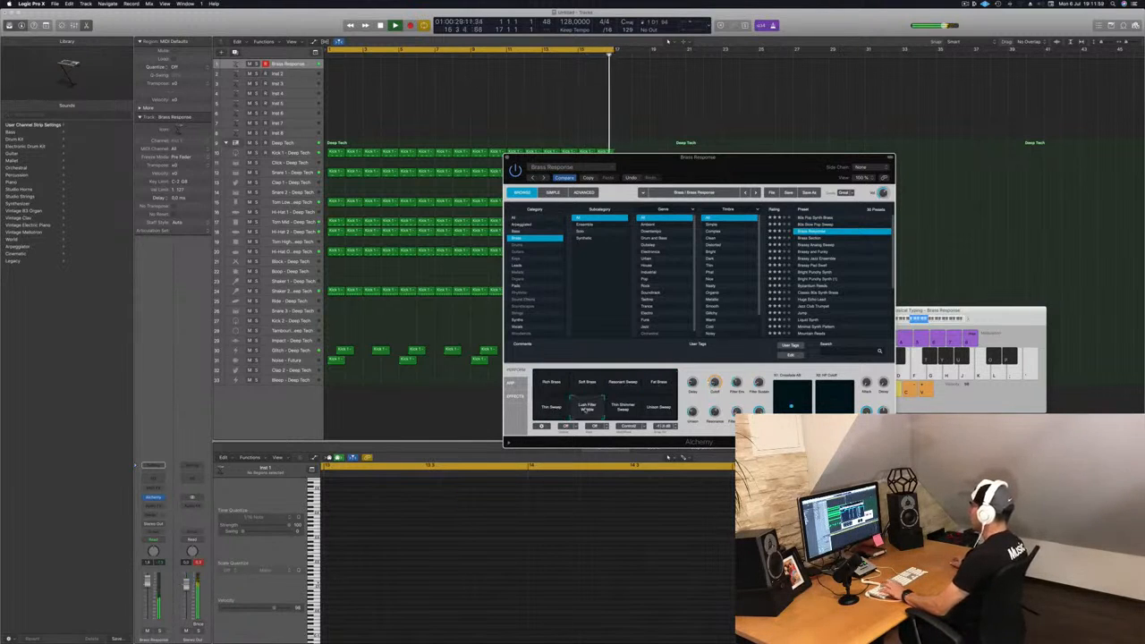
click(622, 408)
click(658, 408)
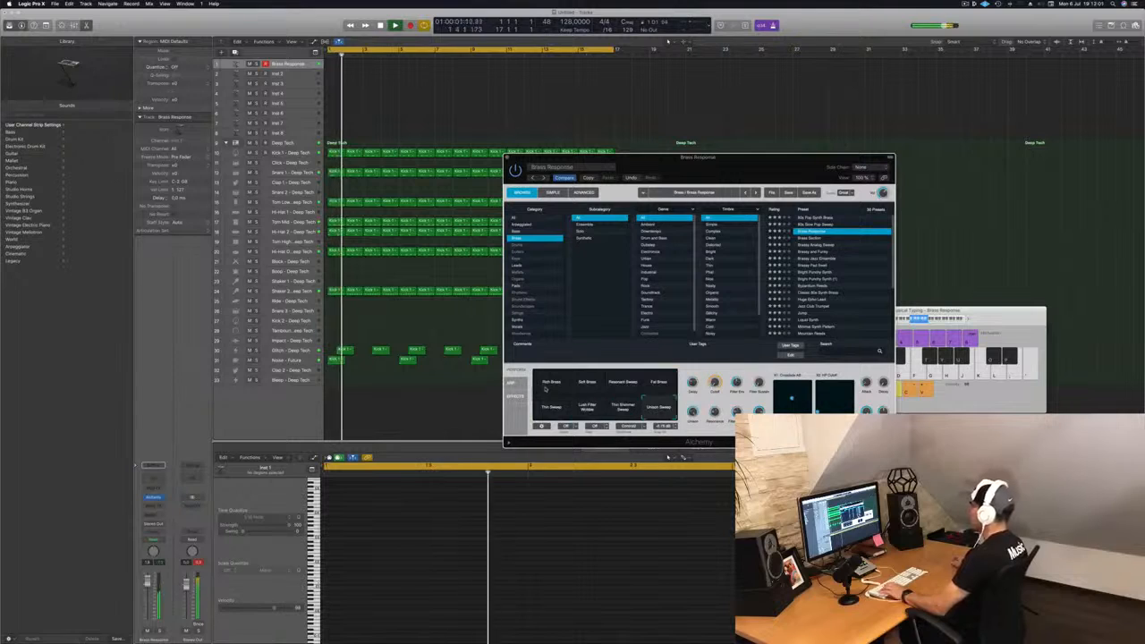
click(551, 385)
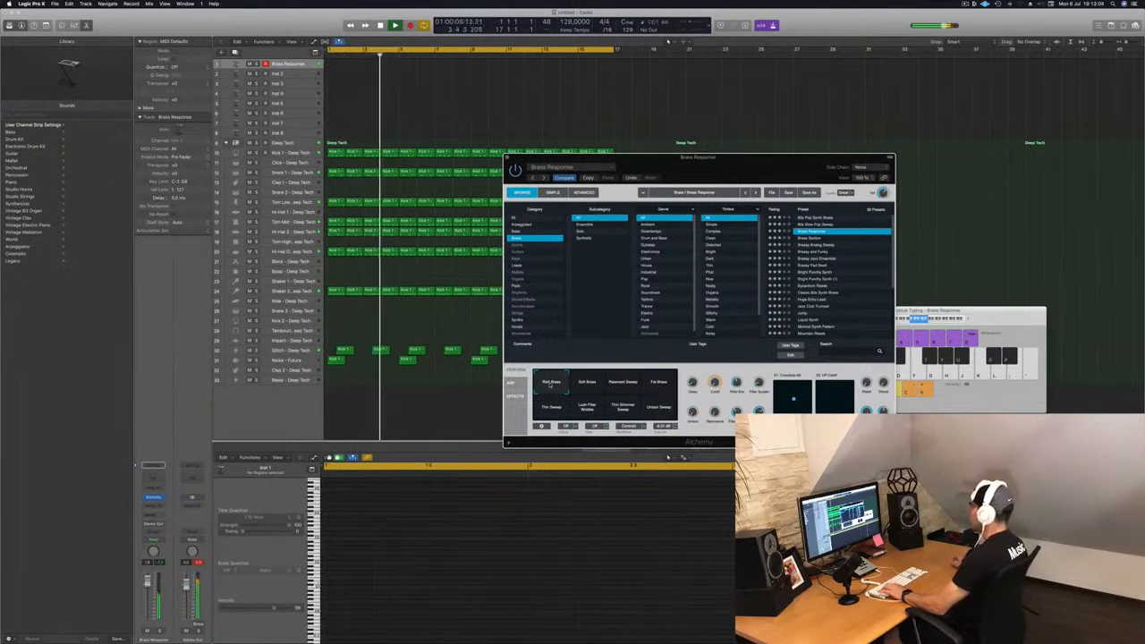
click(587, 384)
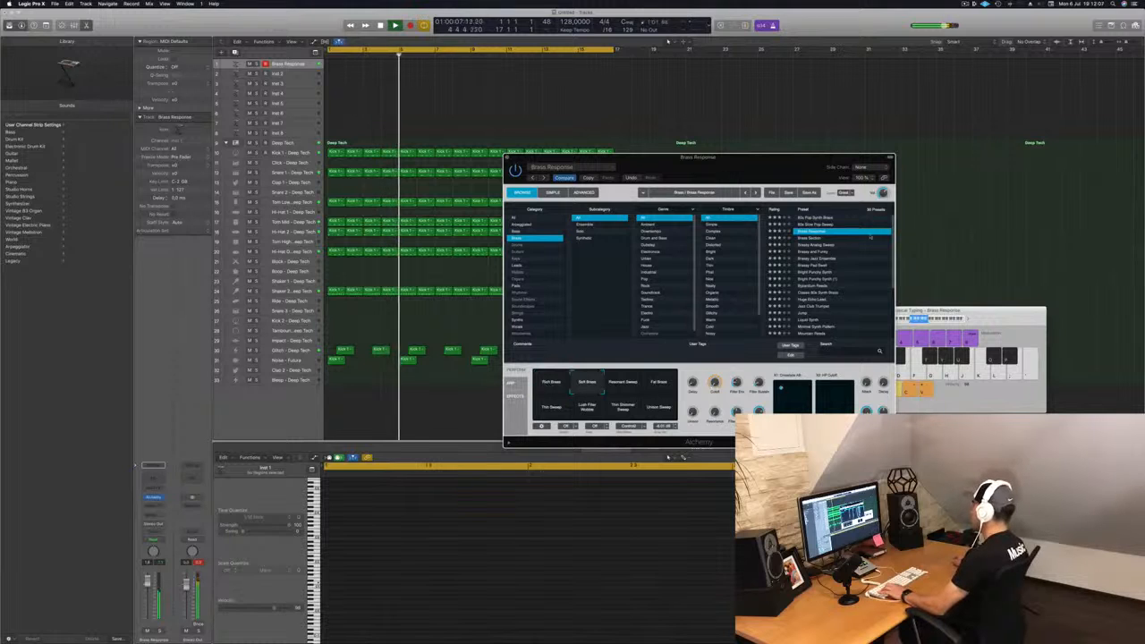
Step: Try the Brass Section and Breezy Analog Sweep presets in Alchemy
click(814, 239)
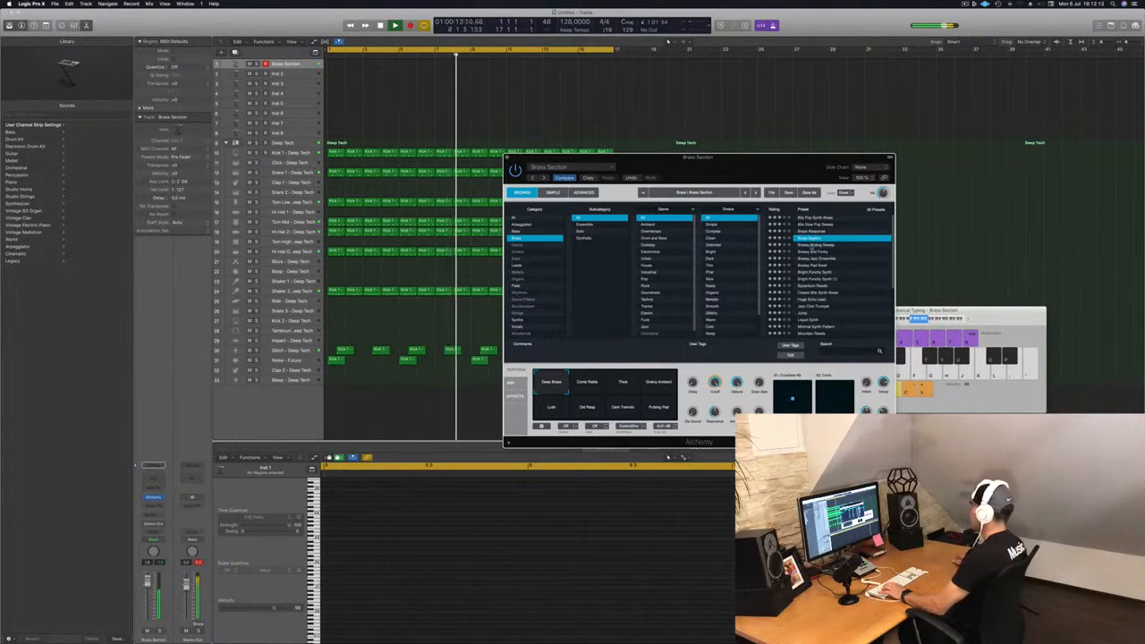
click(812, 245)
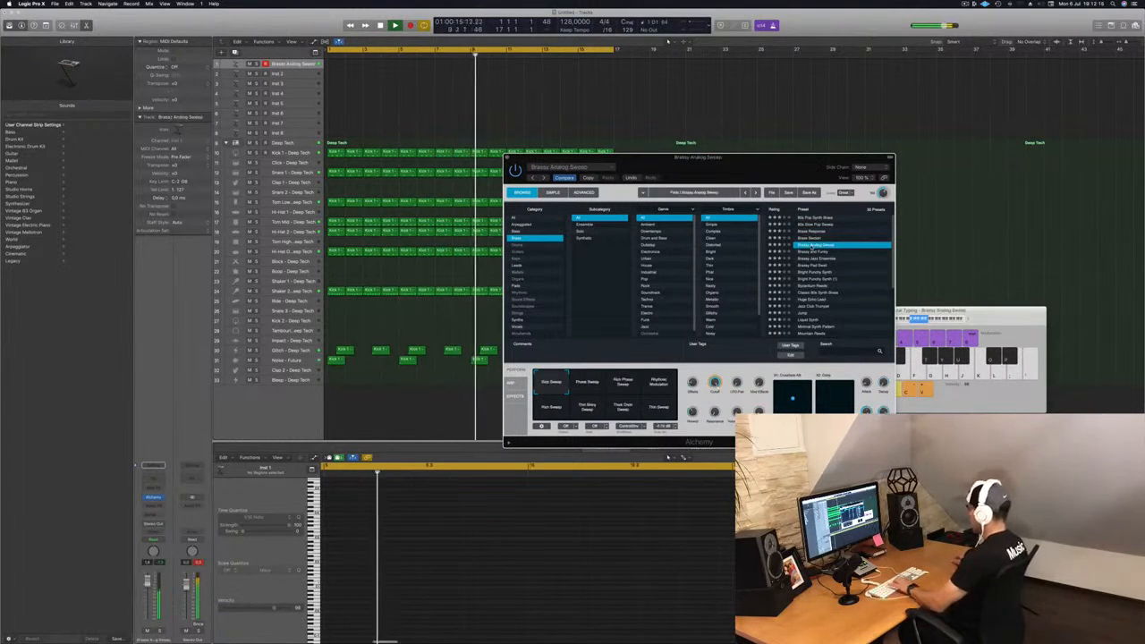
Step: Try the Brassy and Funky, Brassy Jazz Ensemble and Brassy Pad Swell presets in Alchemy
click(818, 252)
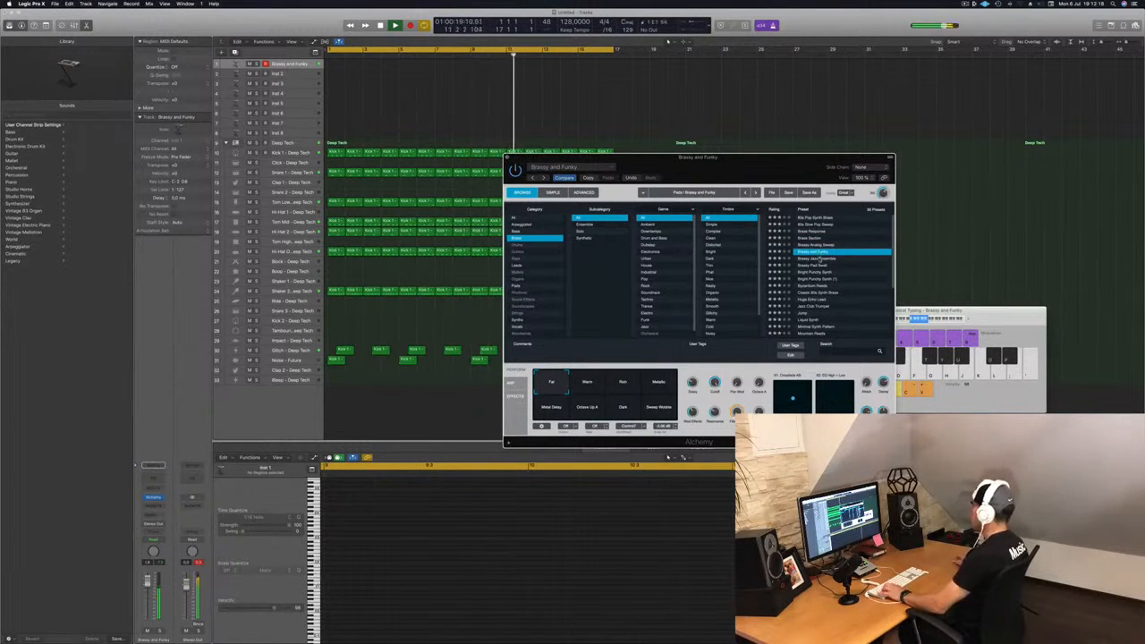
click(819, 260)
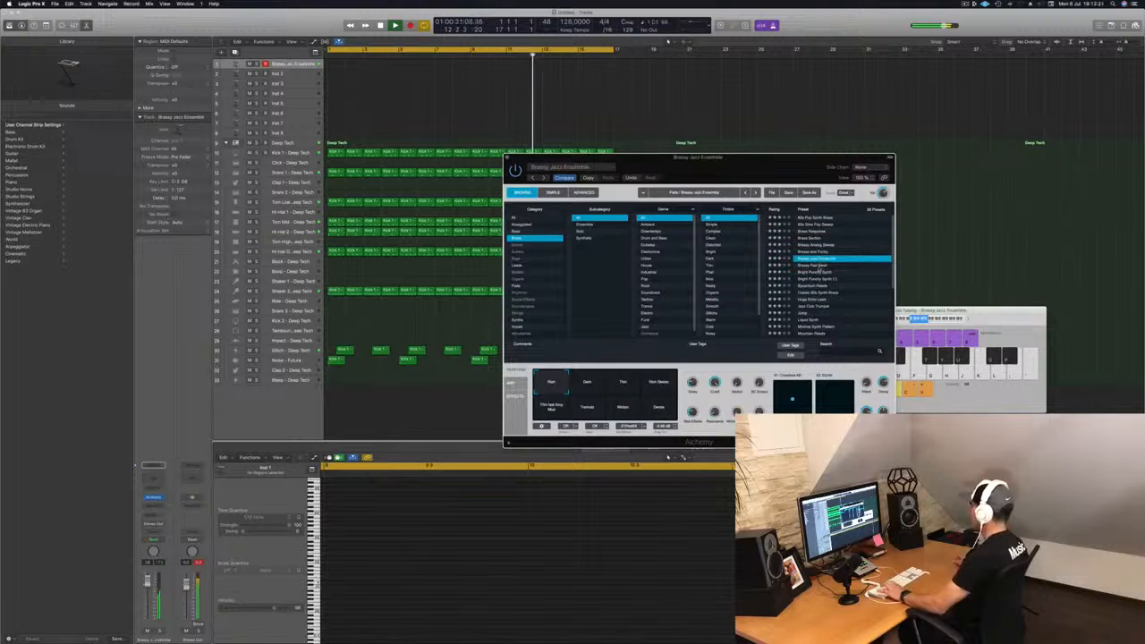
click(817, 266)
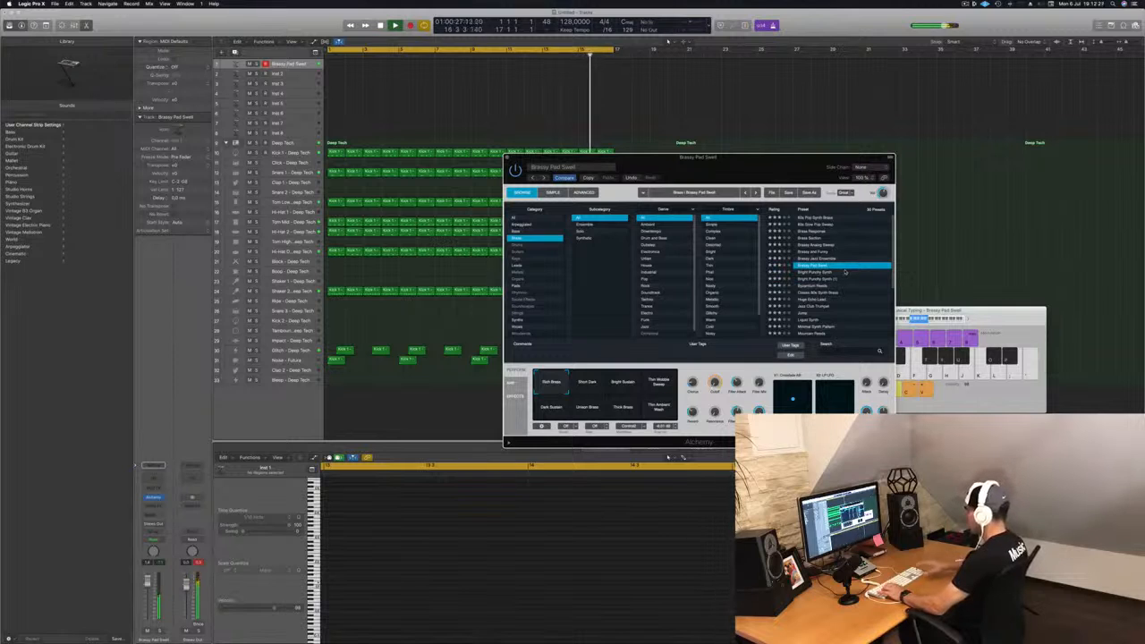
Step: Record a single held note on the Brassy Pad Swell track with musical typing
key(r)
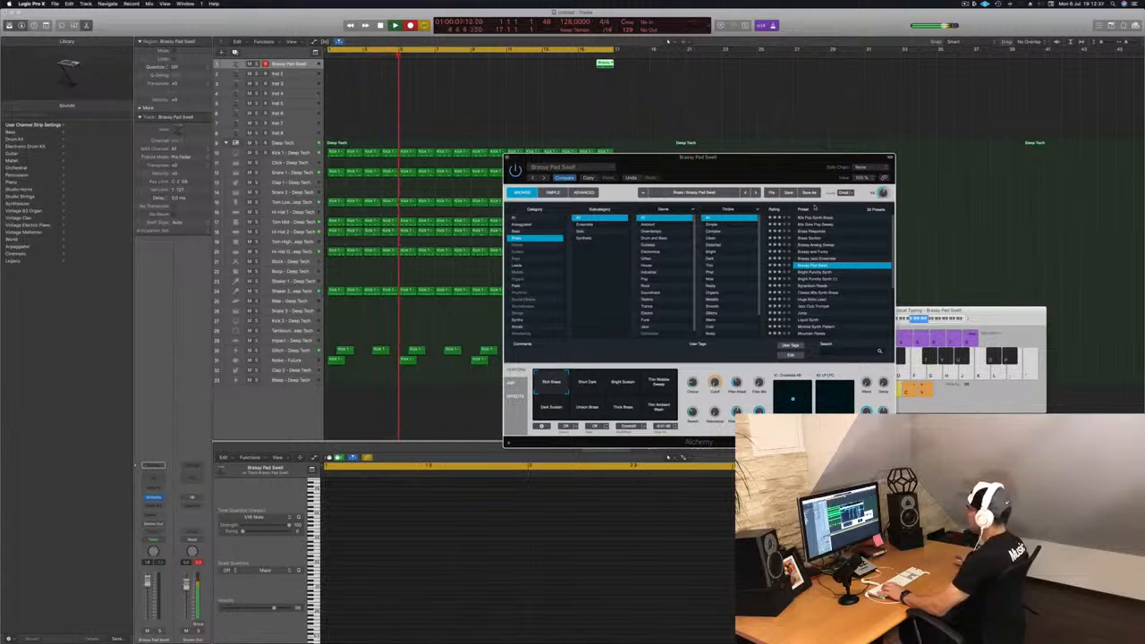
key(a)
key(s)
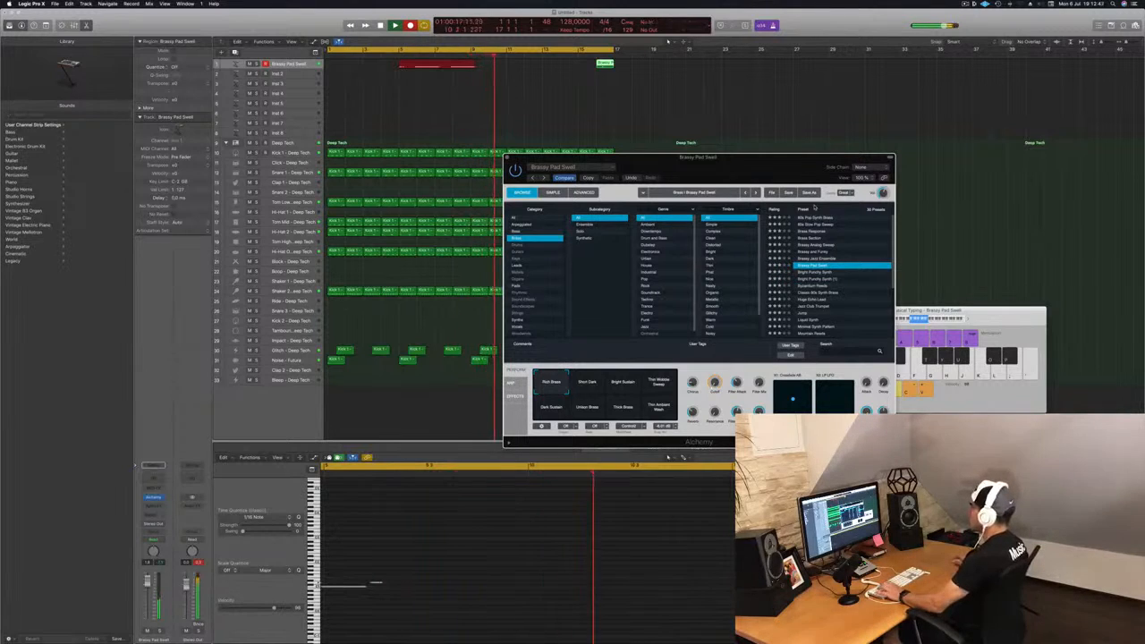
key(space)
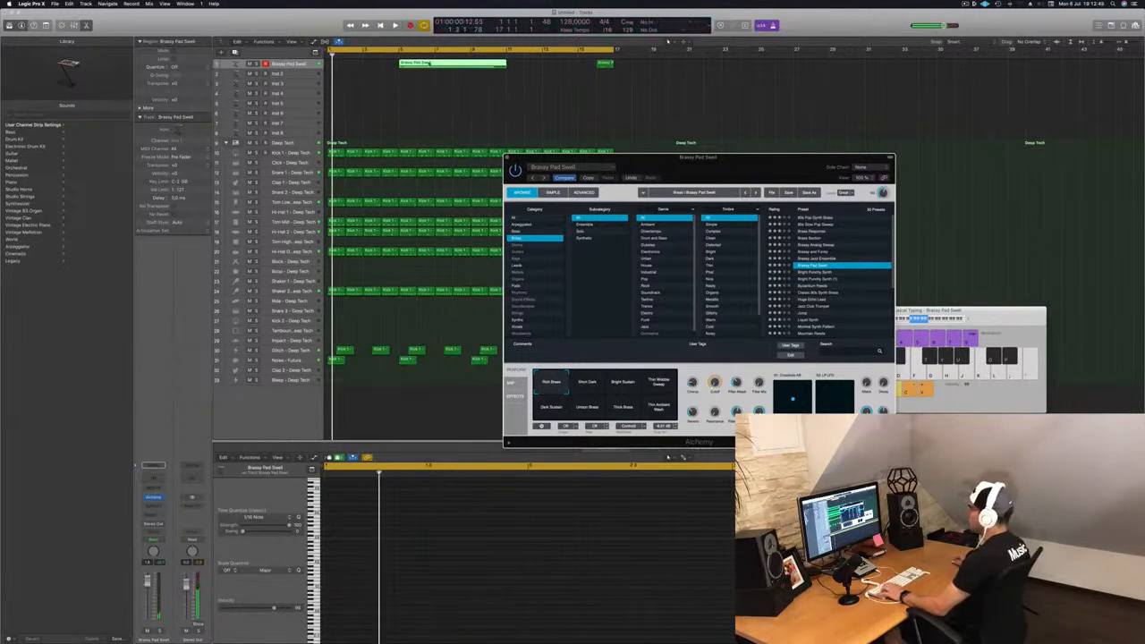
Step: Open the recorded region in the piano roll and move the region to the start of the project
double_click(429, 64)
double_click(432, 62)
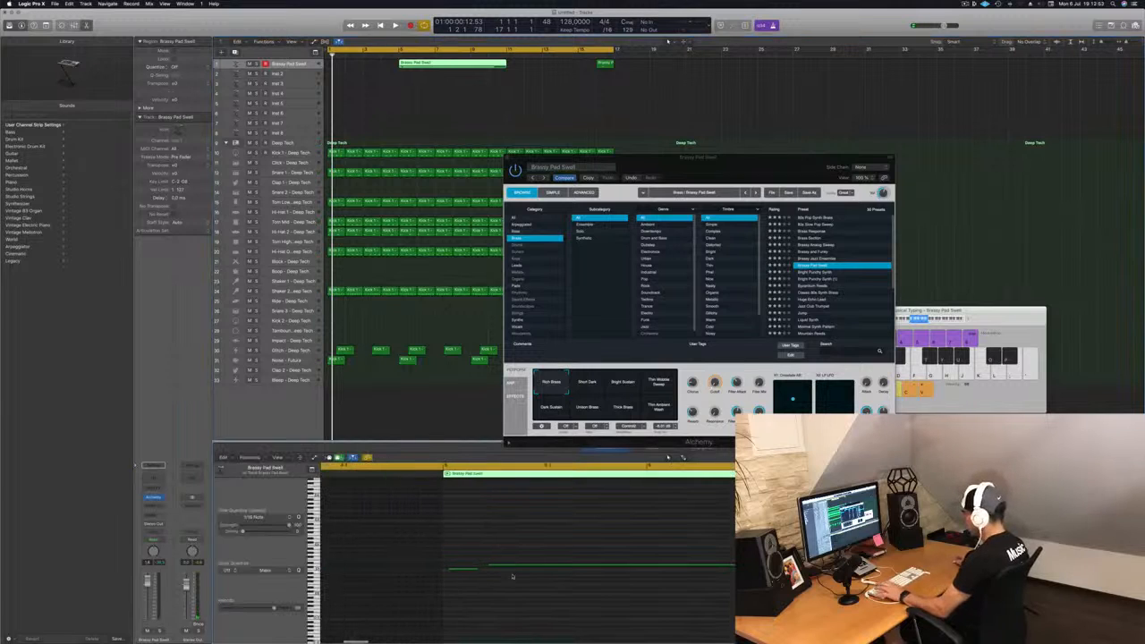
key(space)
key(space)
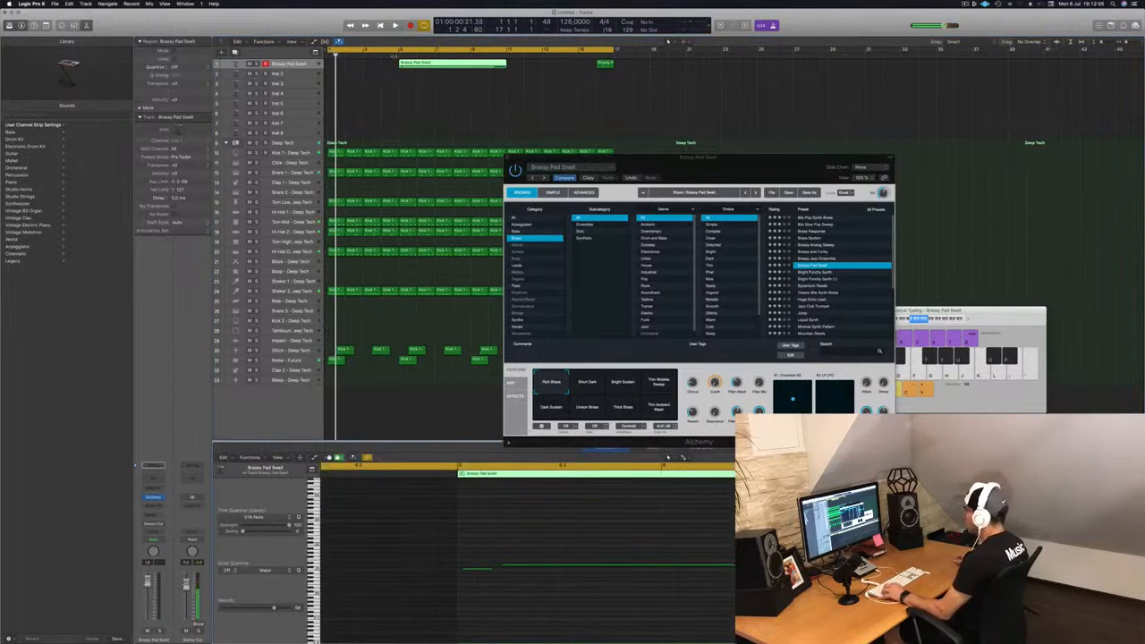
click(397, 55)
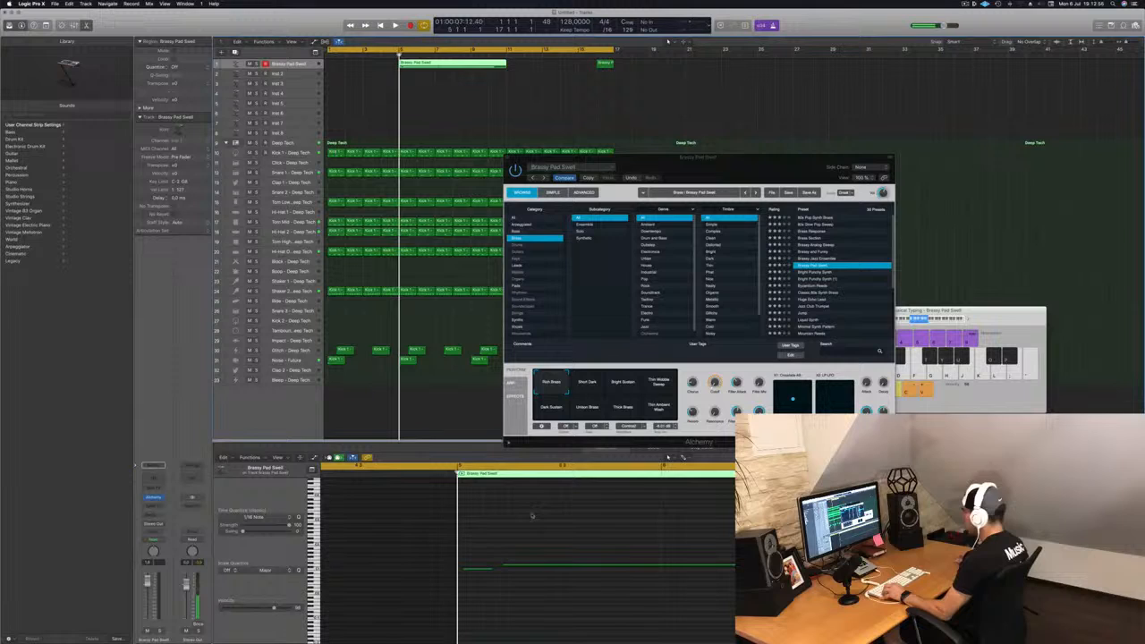
click(479, 571)
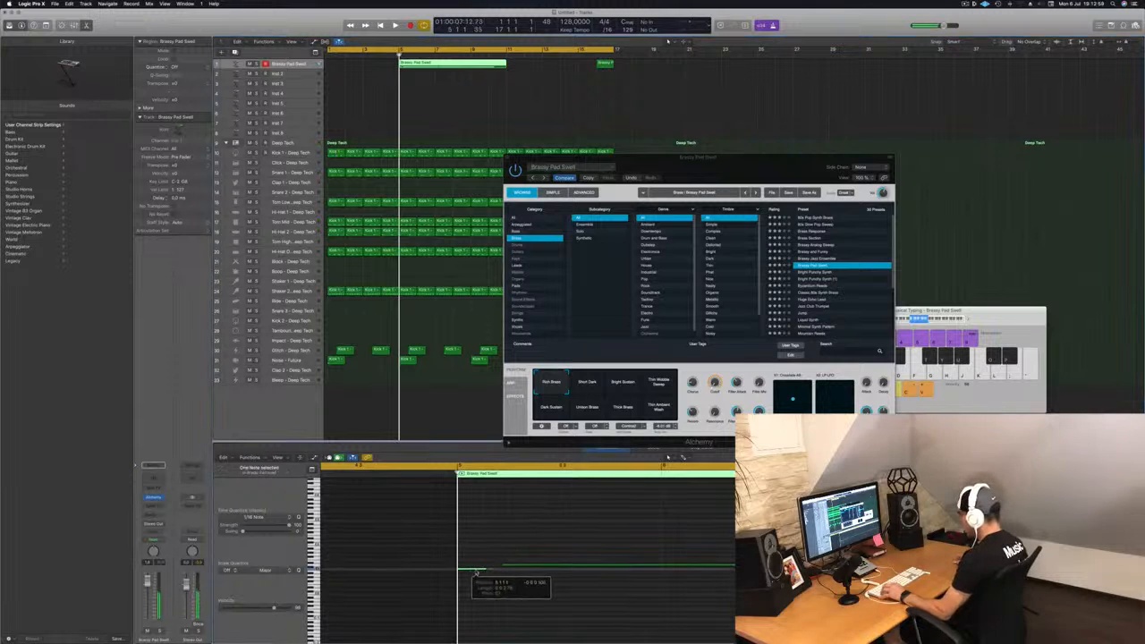
drag(429, 65, 358, 65)
key(space)
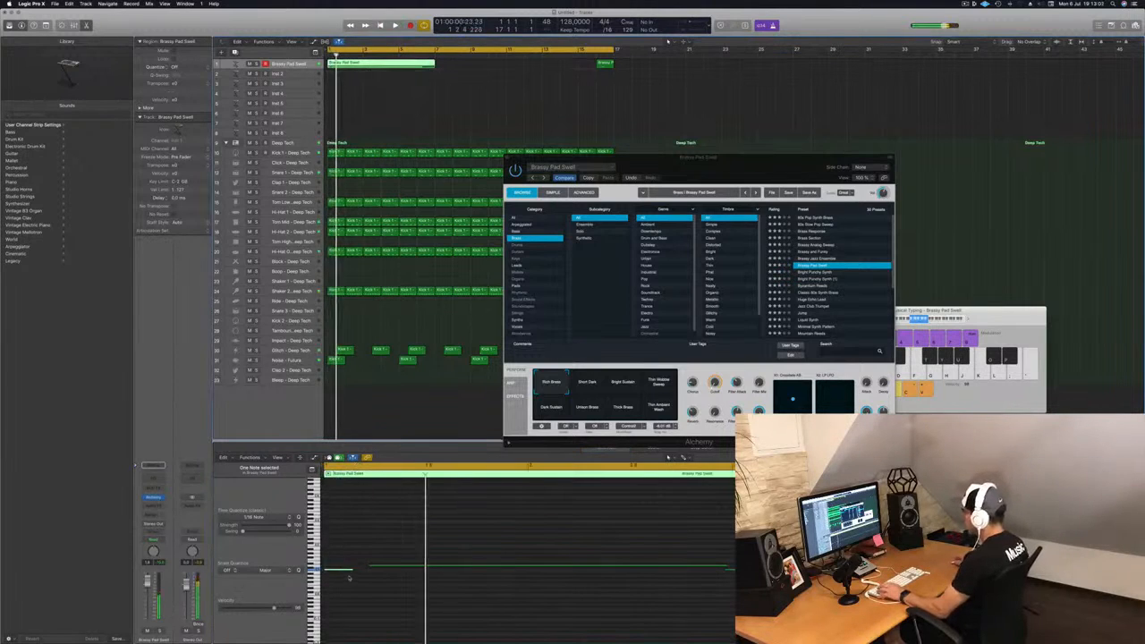
Step: Adjust the held note's start position in the piano roll while auditioning playback
key(space)
drag(382, 568, 374, 570)
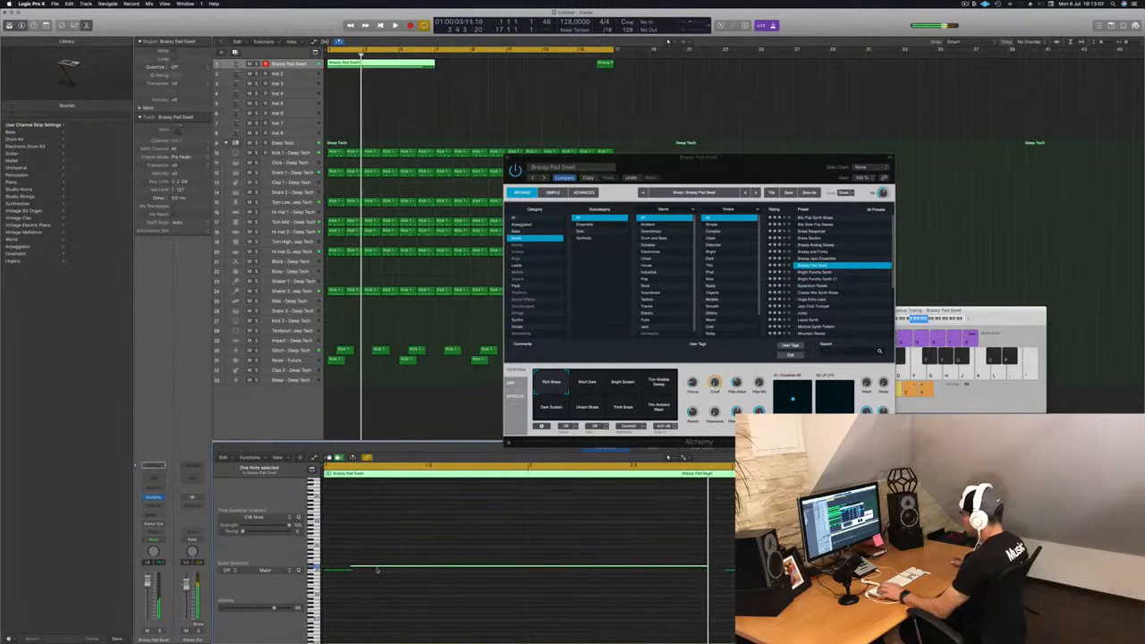
click(347, 571)
key(space)
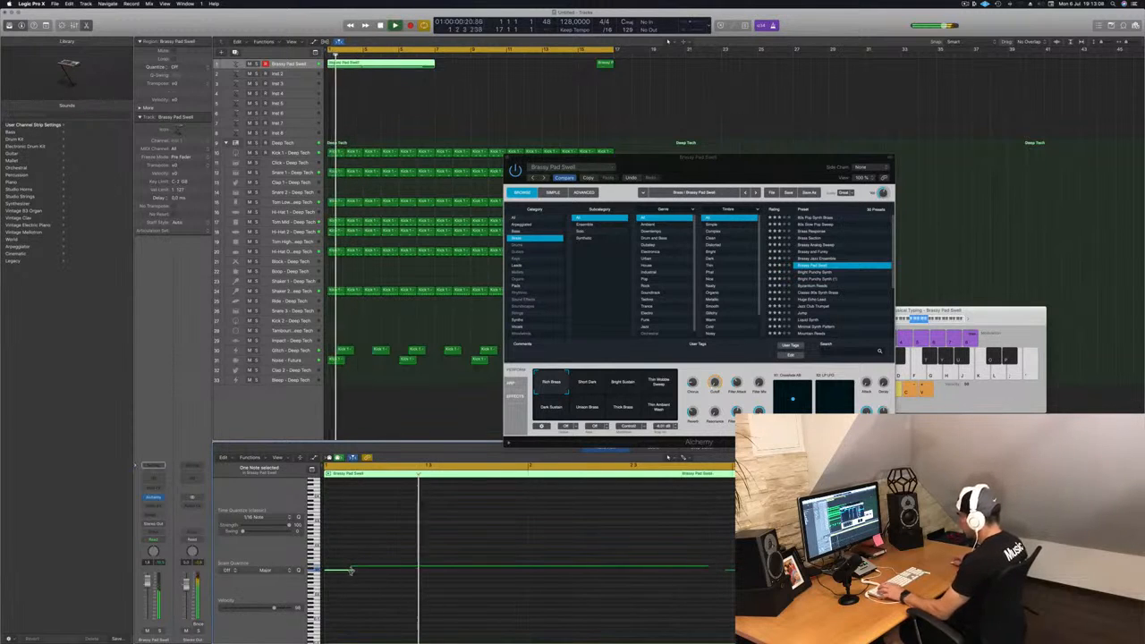
mouse_move(349, 571)
mouse_down()
mouse_move(383, 569)
mouse_move(348, 571)
mouse_move(357, 573)
mouse_up()
key(space)
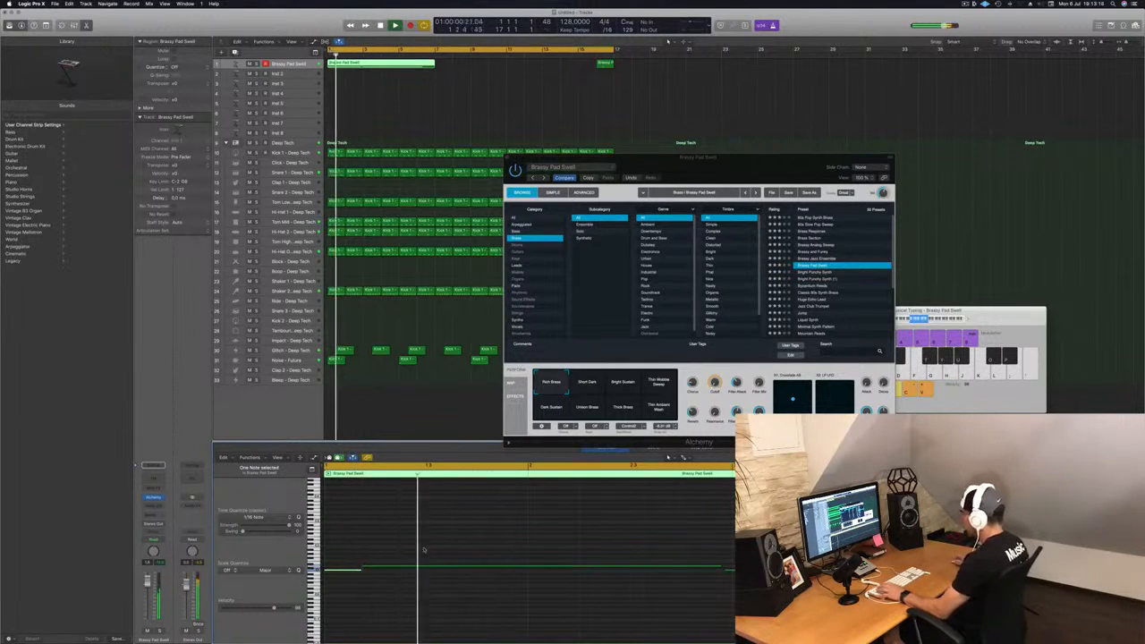
key(space)
key(space)
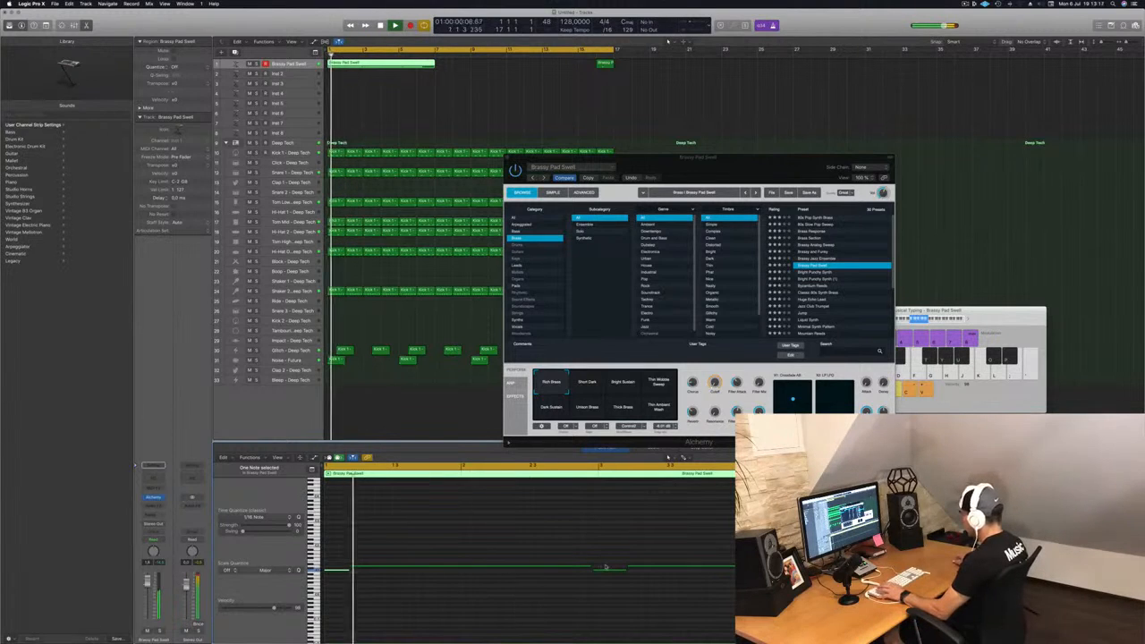
Step: Split the recorded region after its first bar, choosing to split notes that cross the cut
click(617, 553)
click(595, 568)
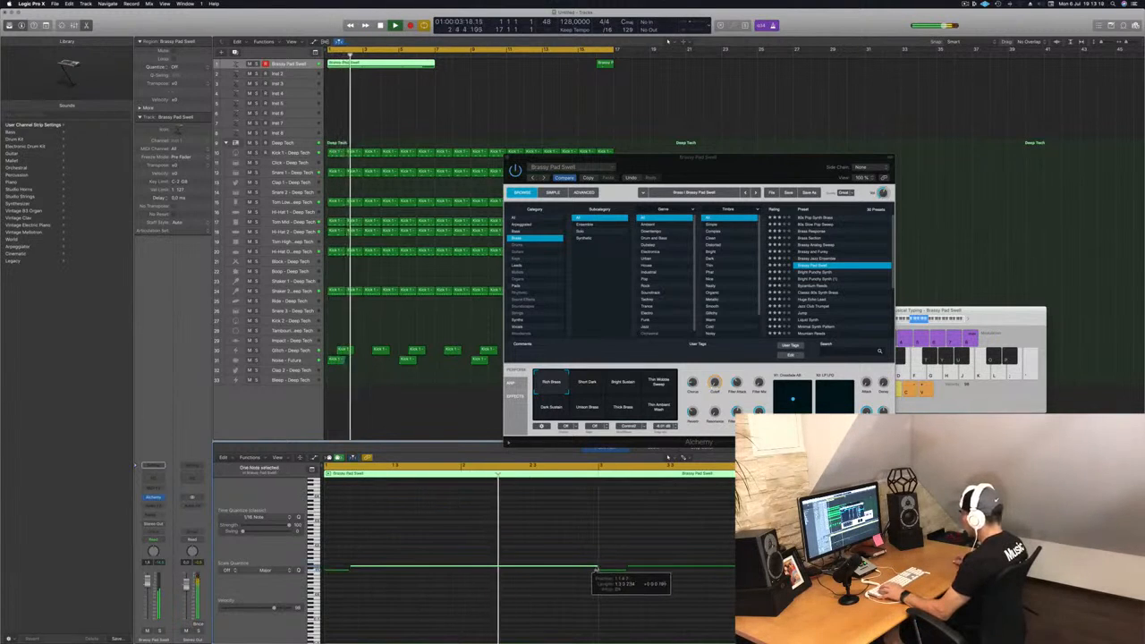
key(space)
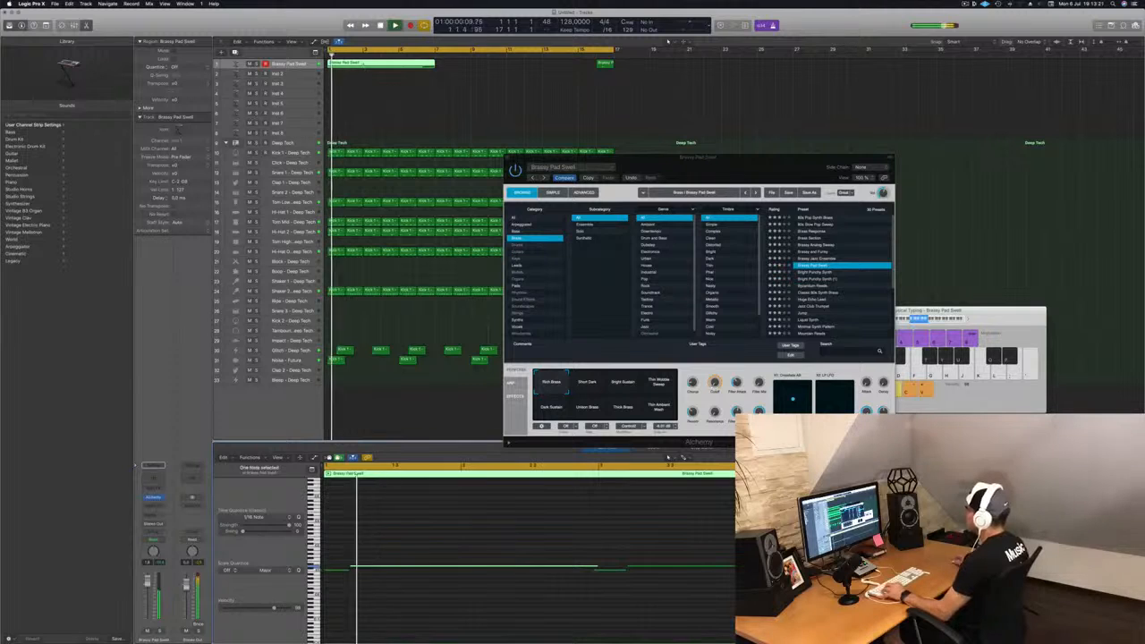
key(Delete)
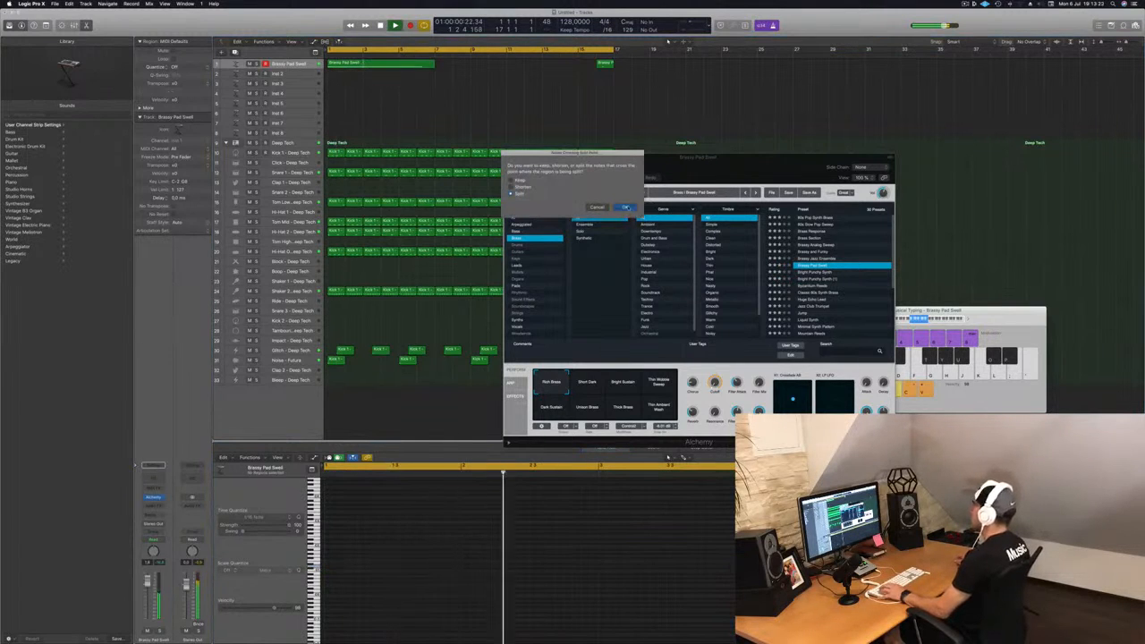
click(626, 208)
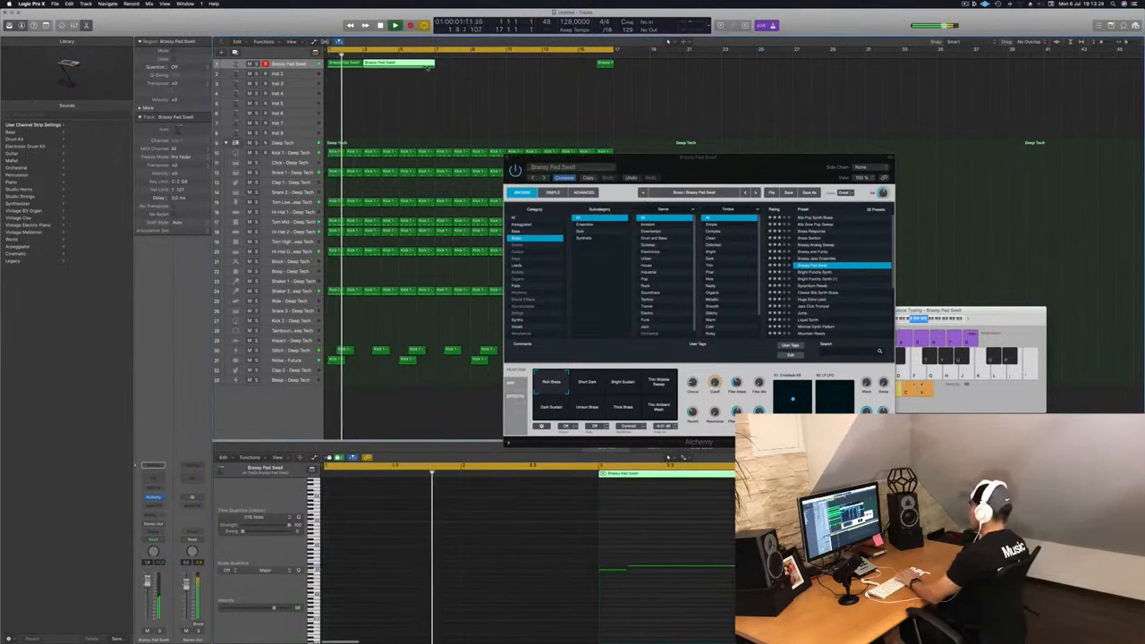
Step: Delete the second part of the split region and undo the deletion
key(Delete)
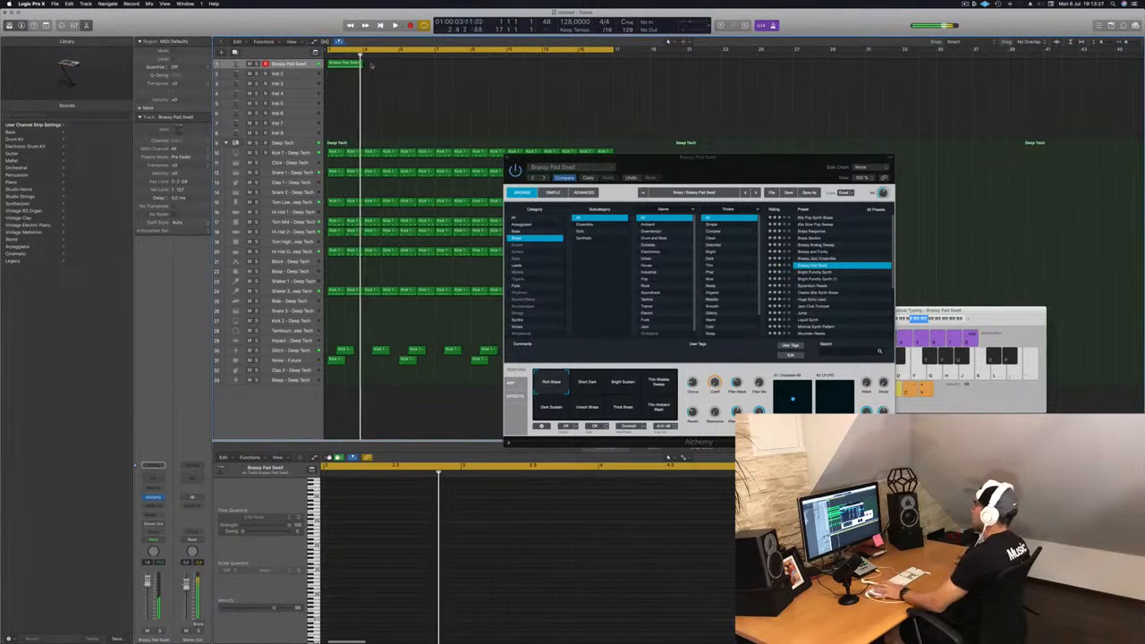
key(super+z)
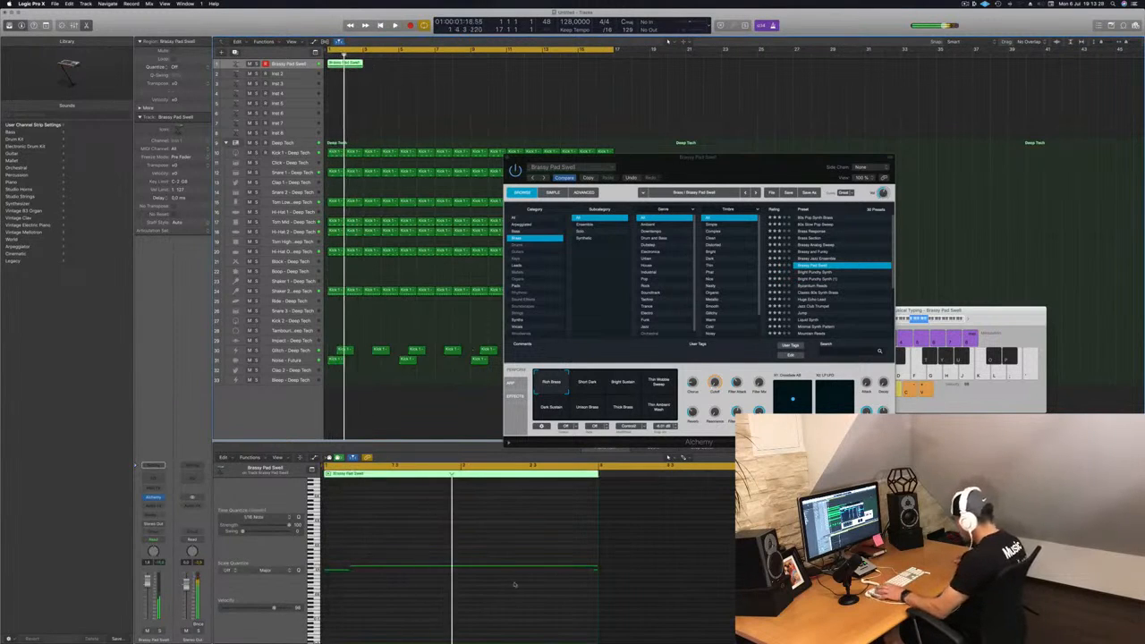
Step: Duplicate the one-bar Brassy Pad Swell region repeatedly to fill eight bars
drag(549, 594, 622, 569)
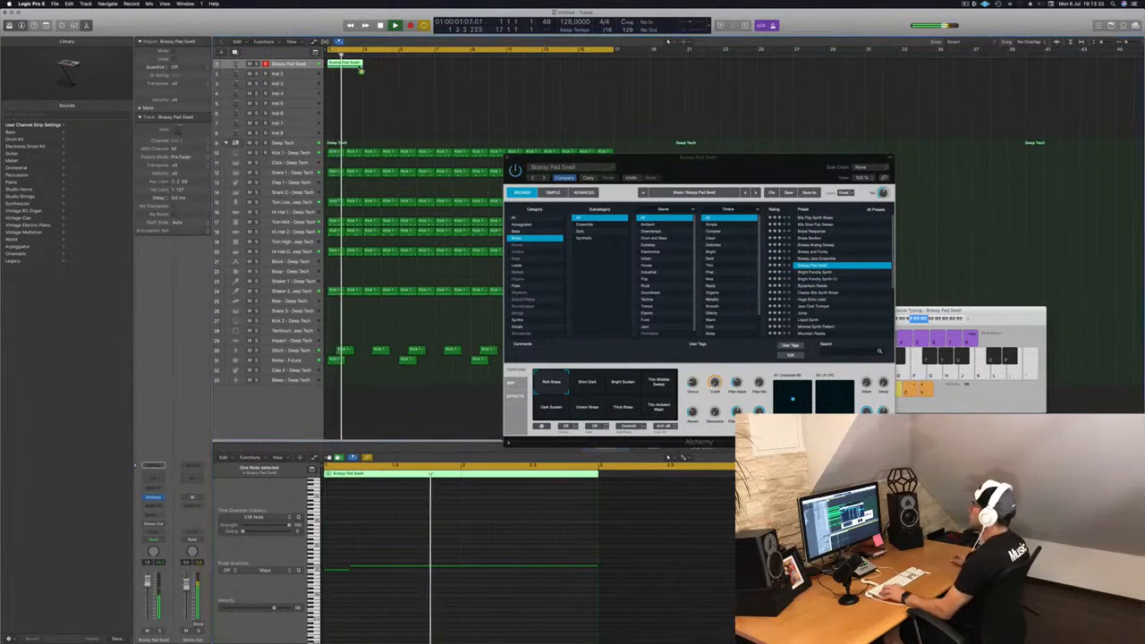
drag(347, 62, 425, 68)
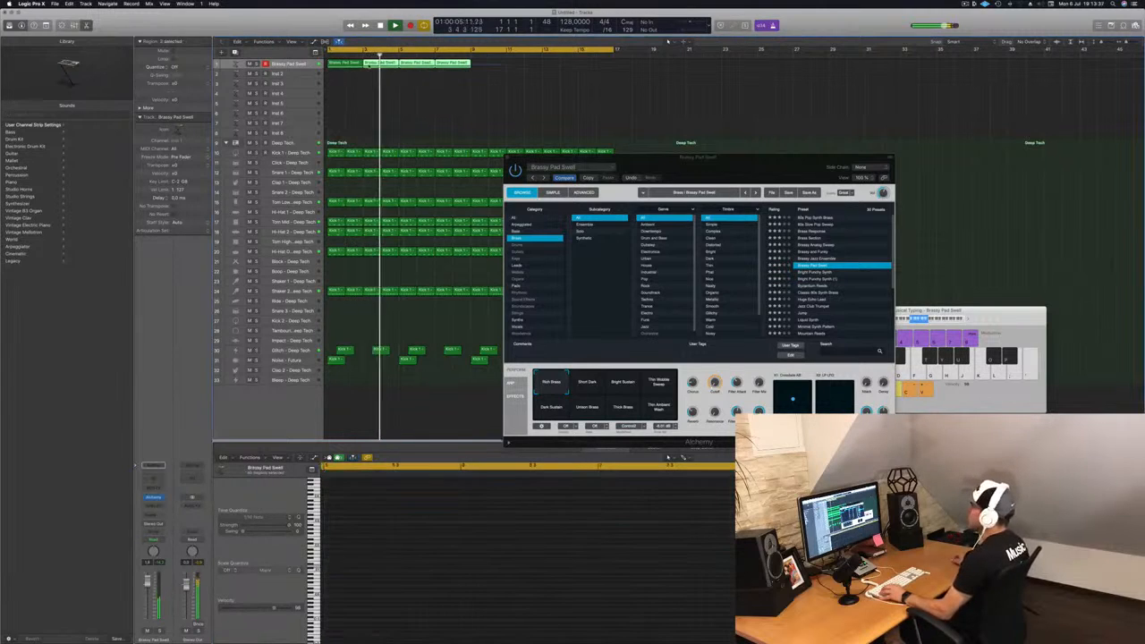
drag(344, 64, 485, 69)
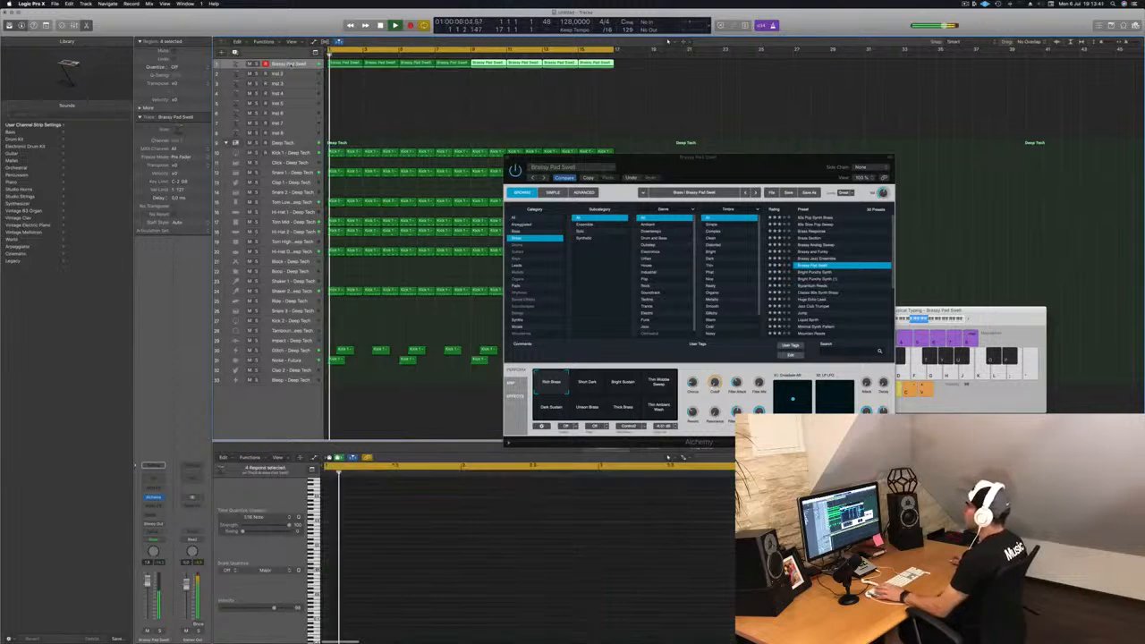
key(Return)
Step: Enlarge the Brassy Pad Swell track's height and play the pad loop together with the Deep Tech drums
drag(290, 69, 290, 122)
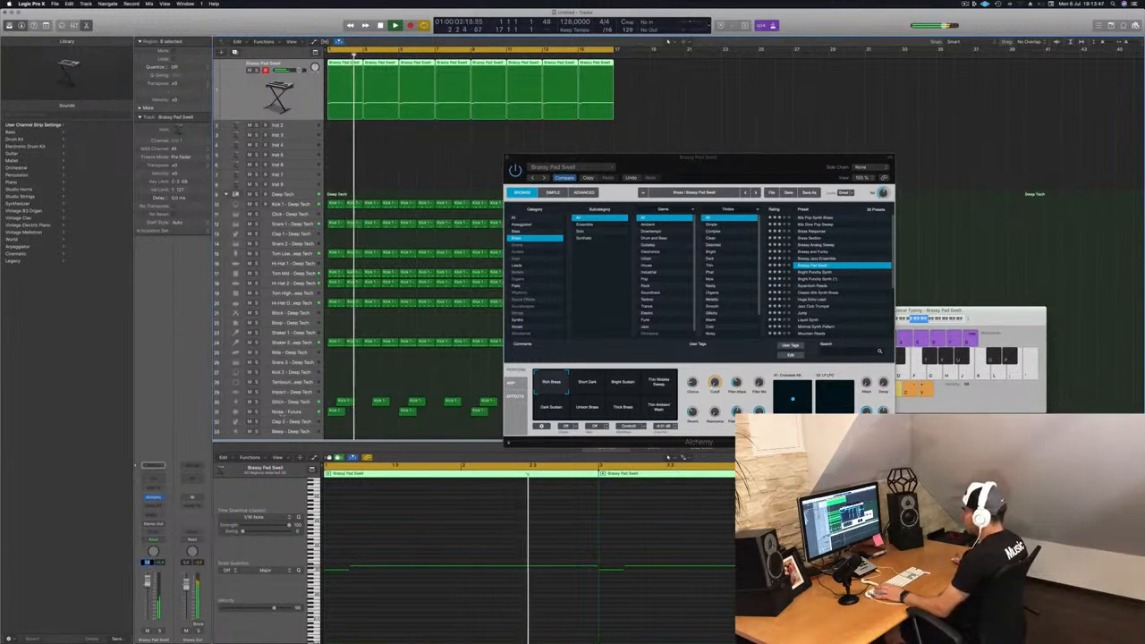
click(293, 194)
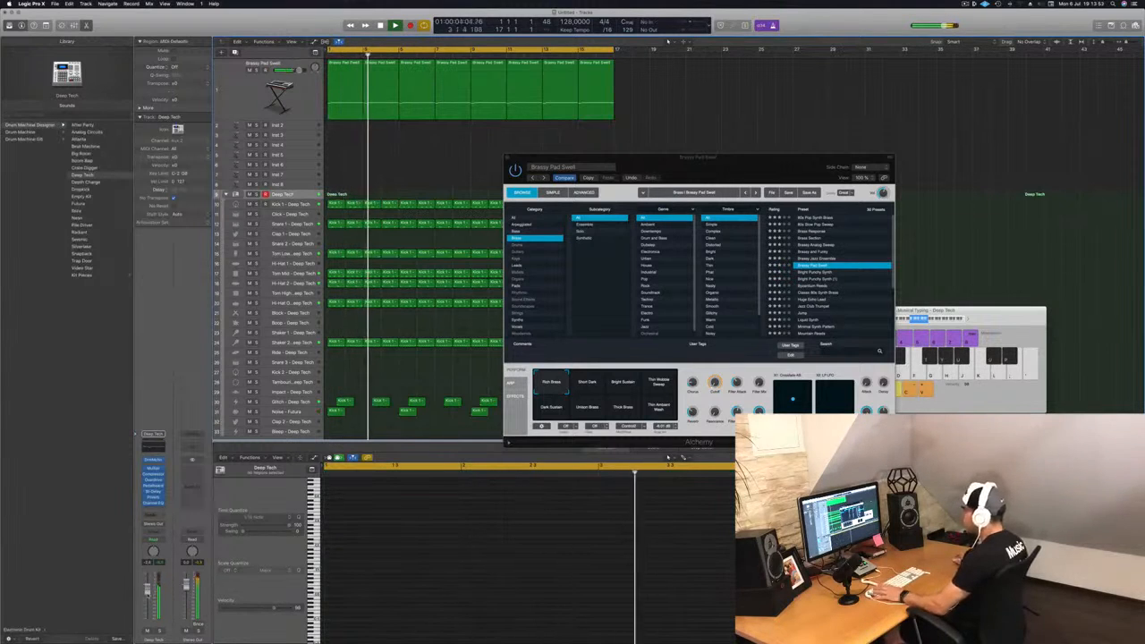
key(space)
key(space)
click(246, 84)
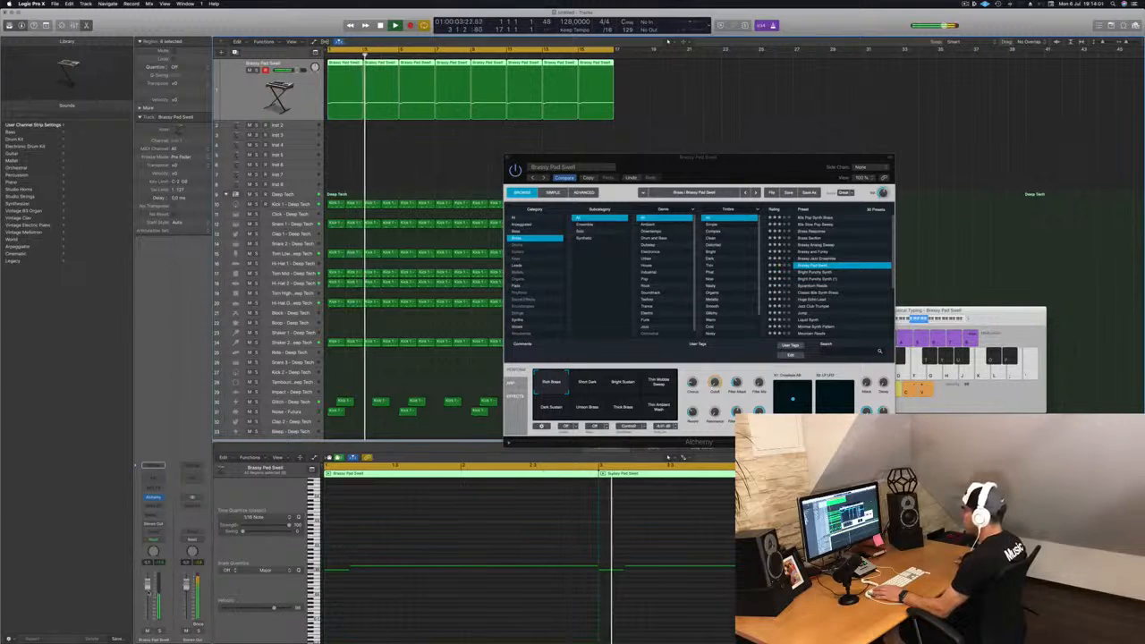
key(Return)
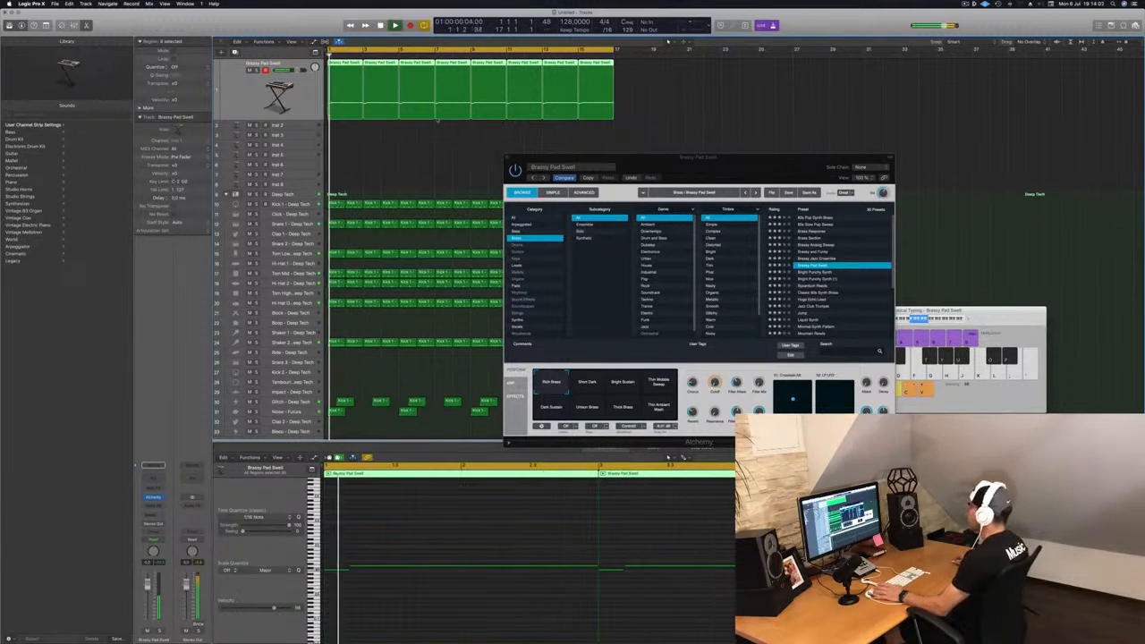
Step: Audition the Short Dark, Bright Sustain, Thin Wobble Sweep, Dark Sustain, Unison Brass, Thick Brass and Thin Ambient Wash transform pads
click(580, 383)
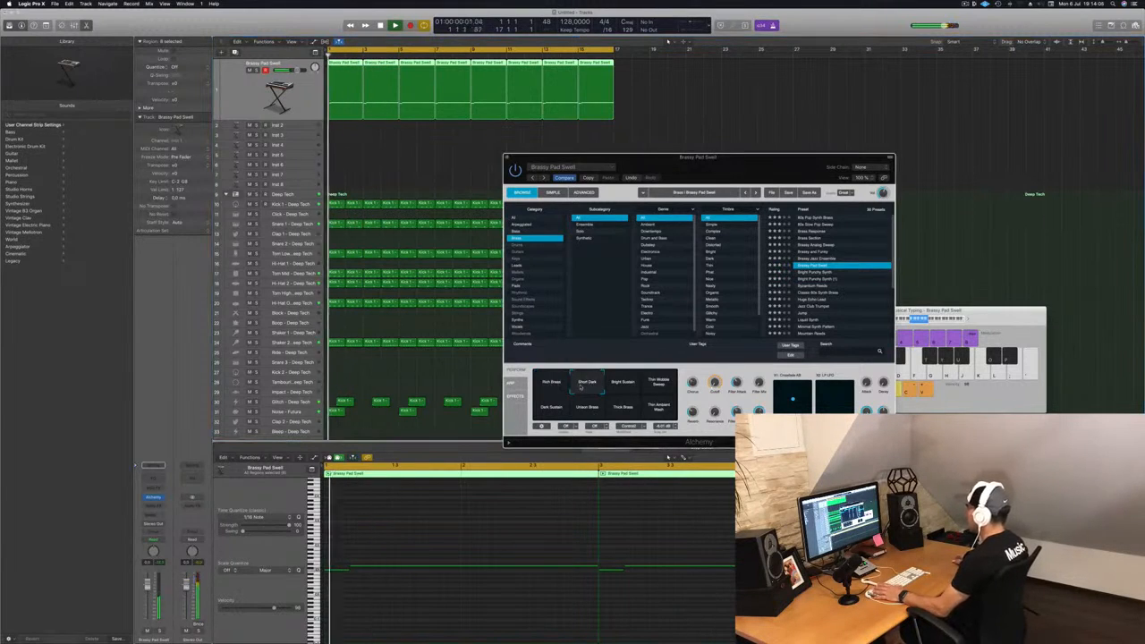
click(621, 387)
click(658, 386)
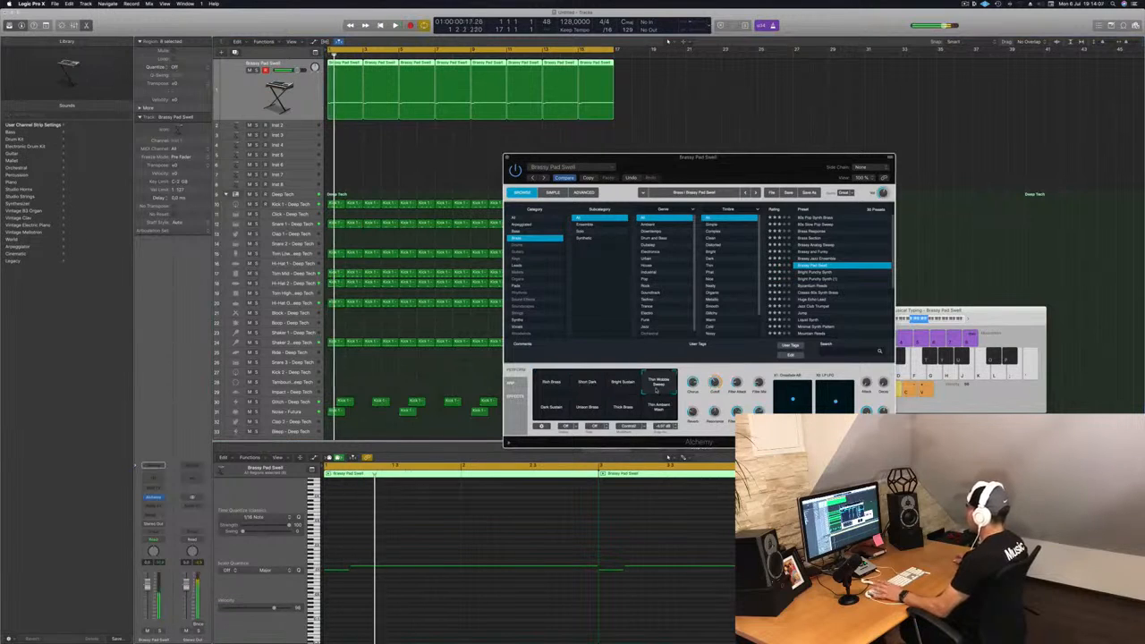
click(549, 410)
click(584, 412)
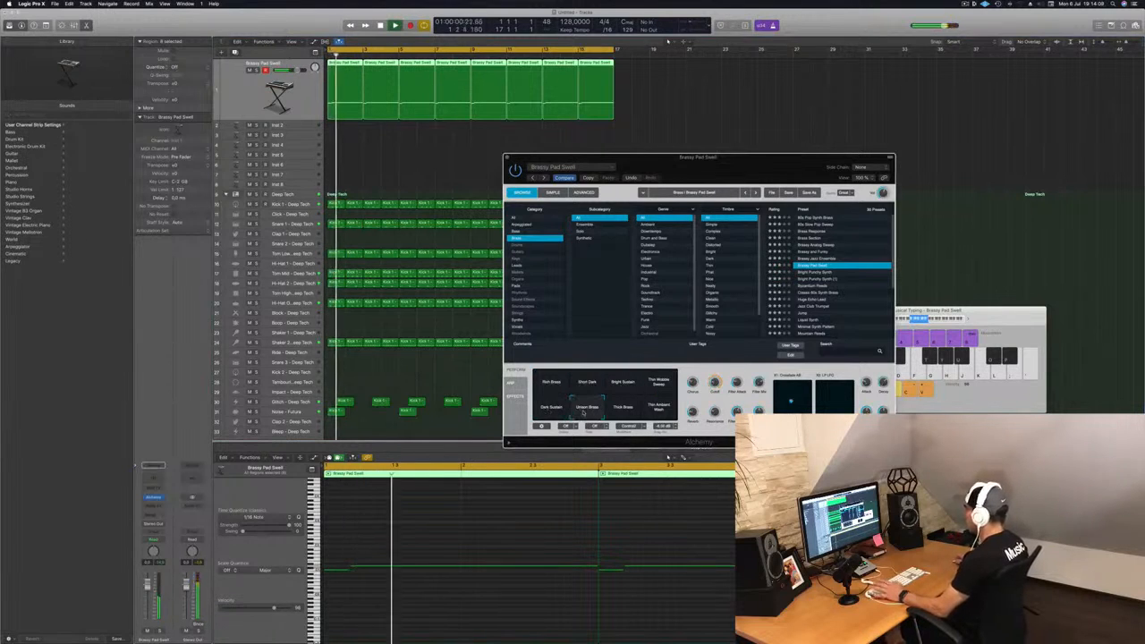
click(621, 411)
click(656, 410)
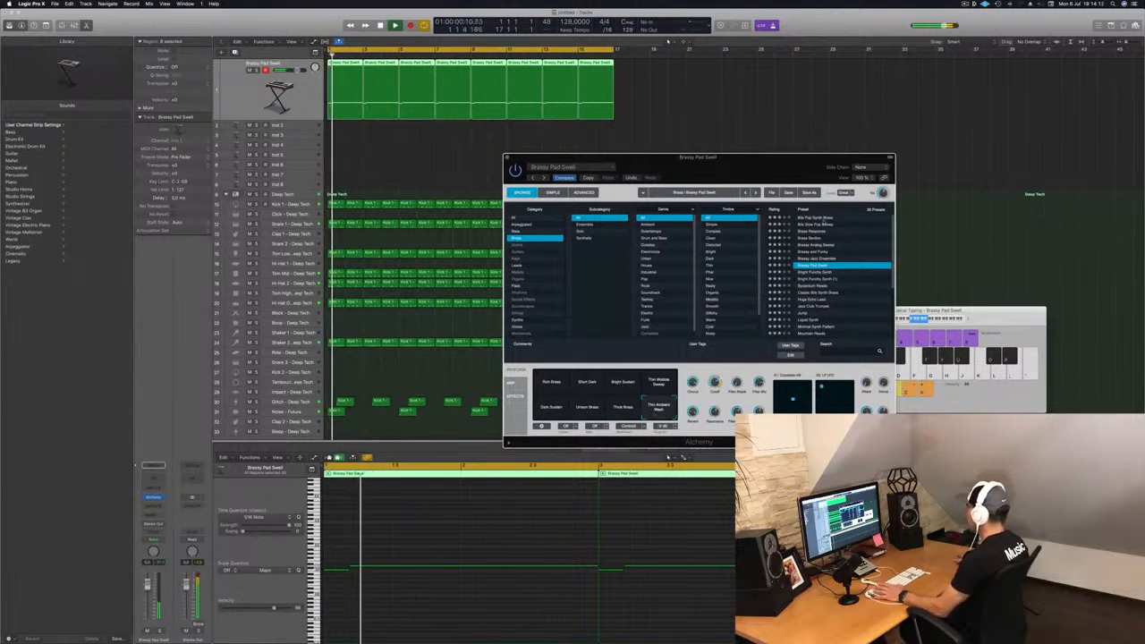
Step: Load the 80s Pop Synth Brass preset, move the Alchemy window, and try one of its transform pads
click(823, 219)
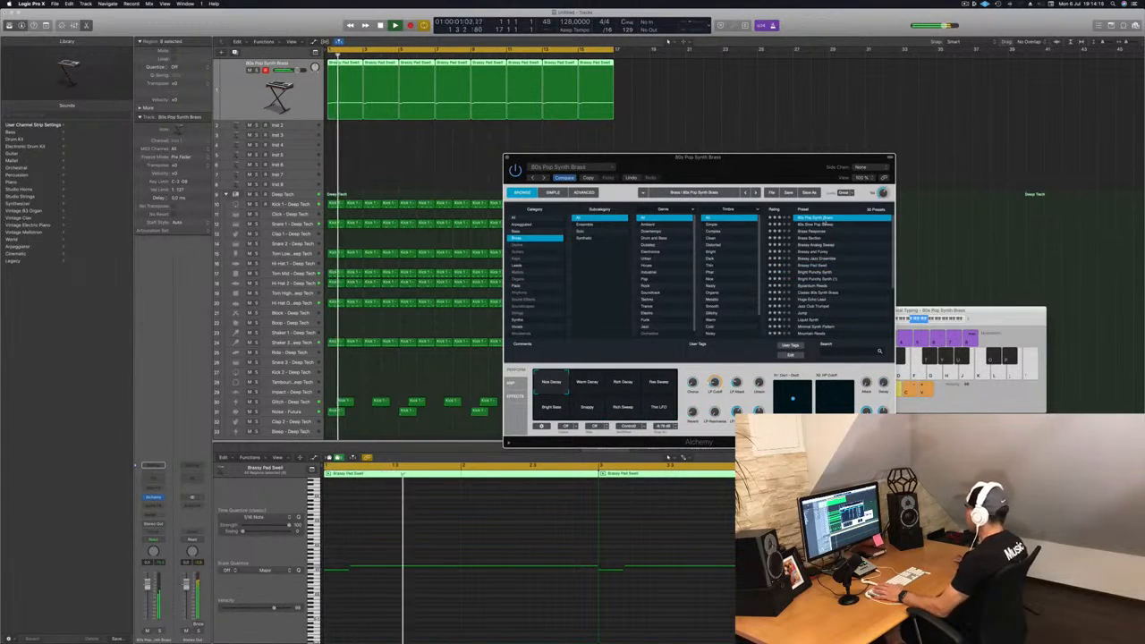
drag(697, 158, 642, 167)
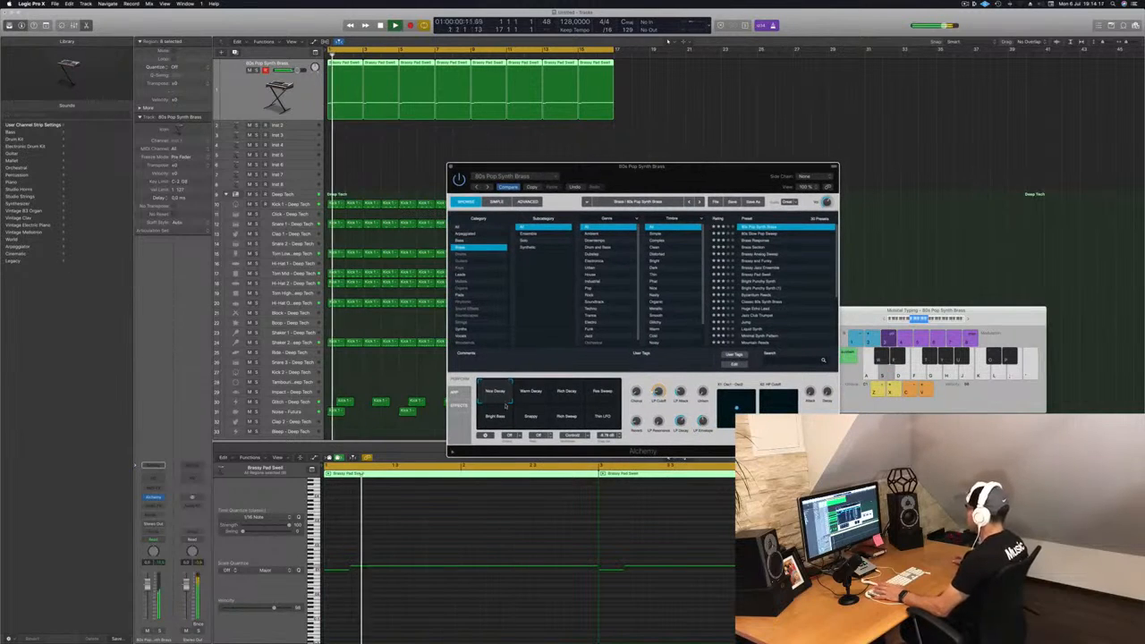
click(532, 398)
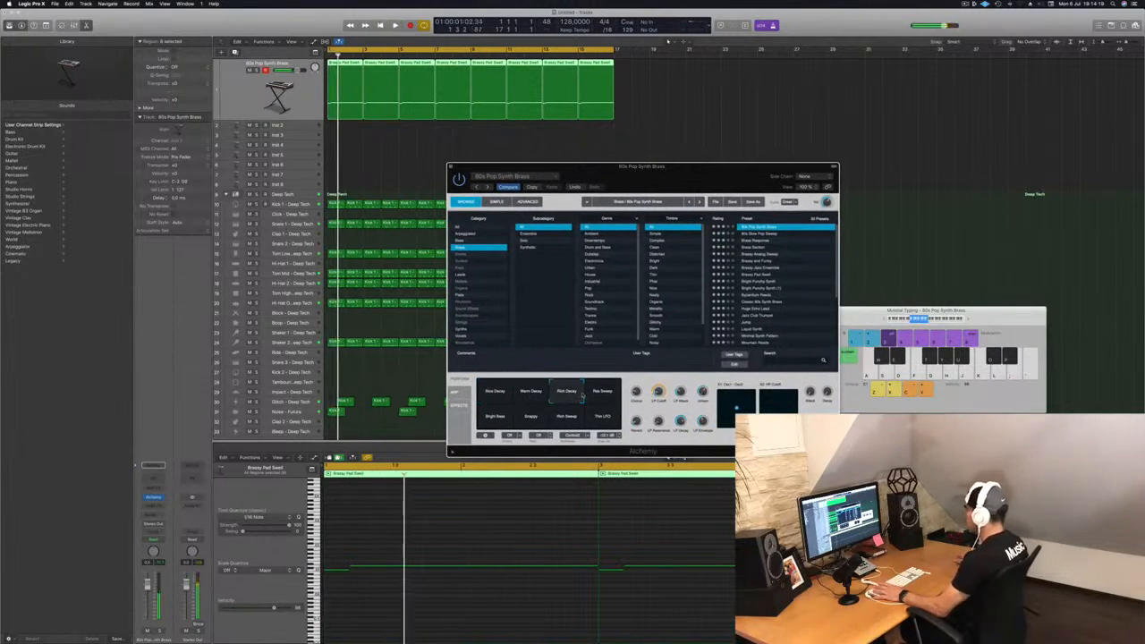
Step: Audition more transform pads of the 80s Pop Synth Brass preset, then close the Alchemy window
click(596, 405)
click(530, 419)
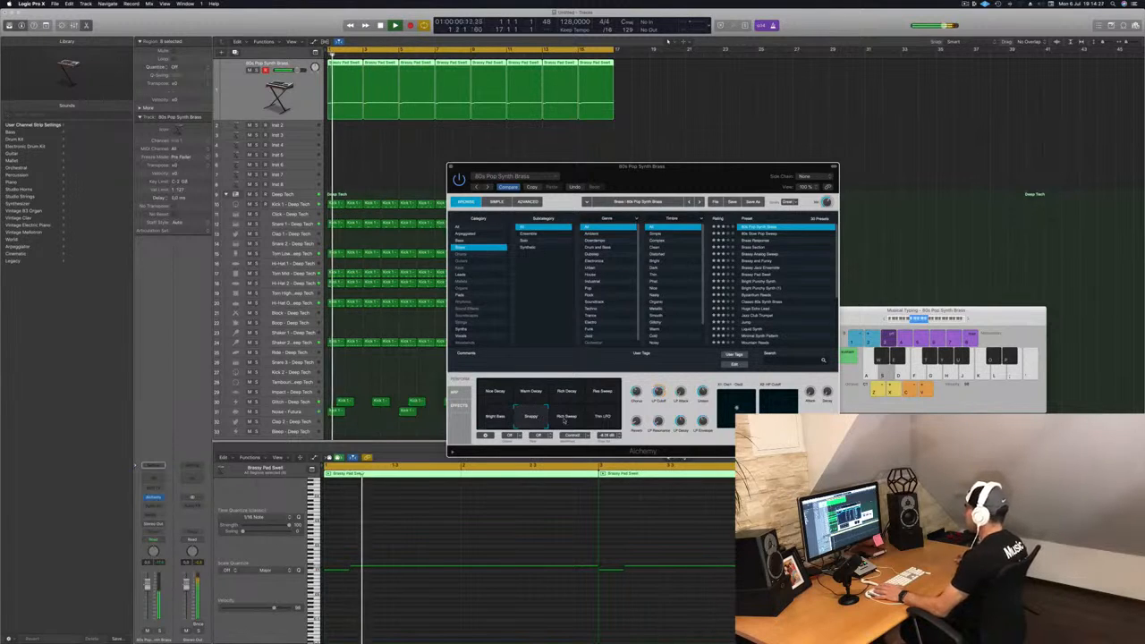
click(567, 416)
click(505, 395)
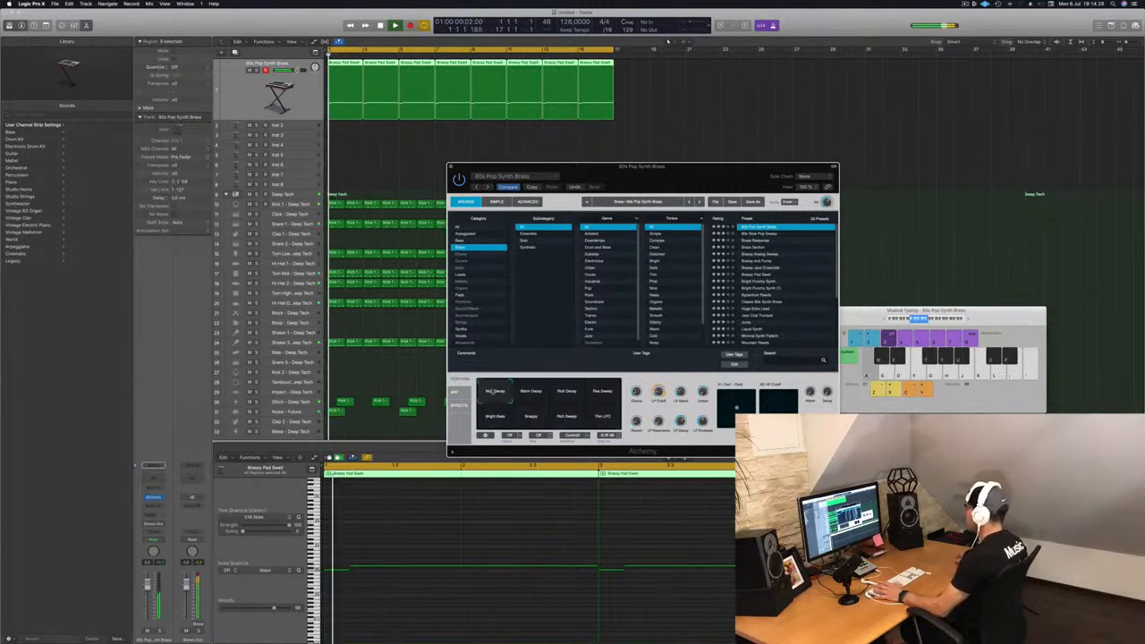
click(452, 167)
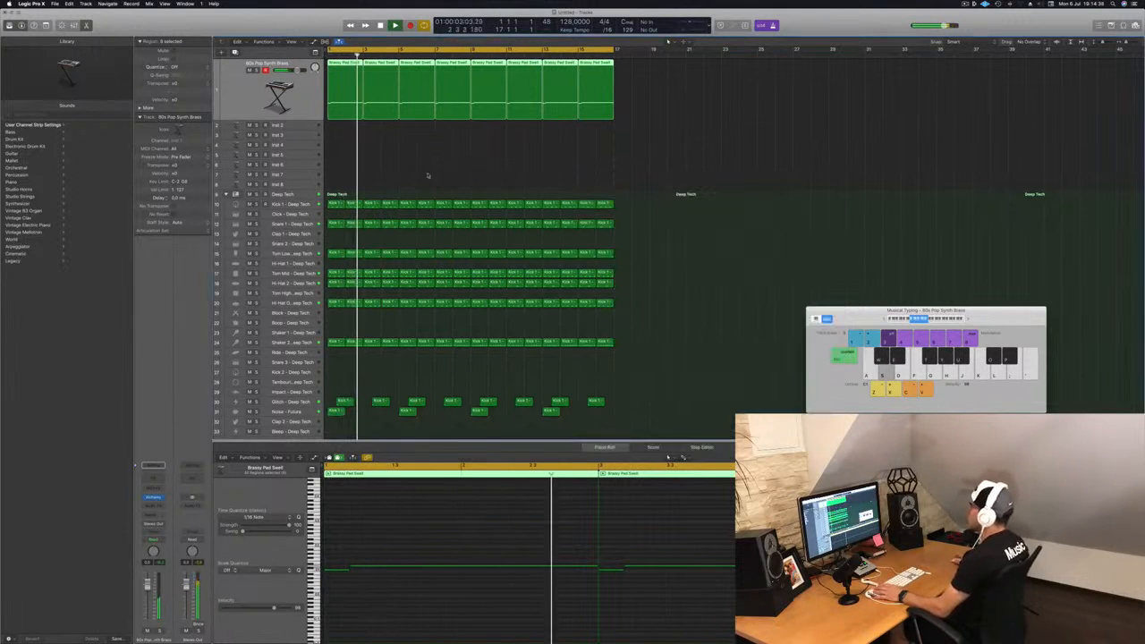
Step: Enlarge the Inst 2 track's height and open its Alchemy instrument window
click(287, 126)
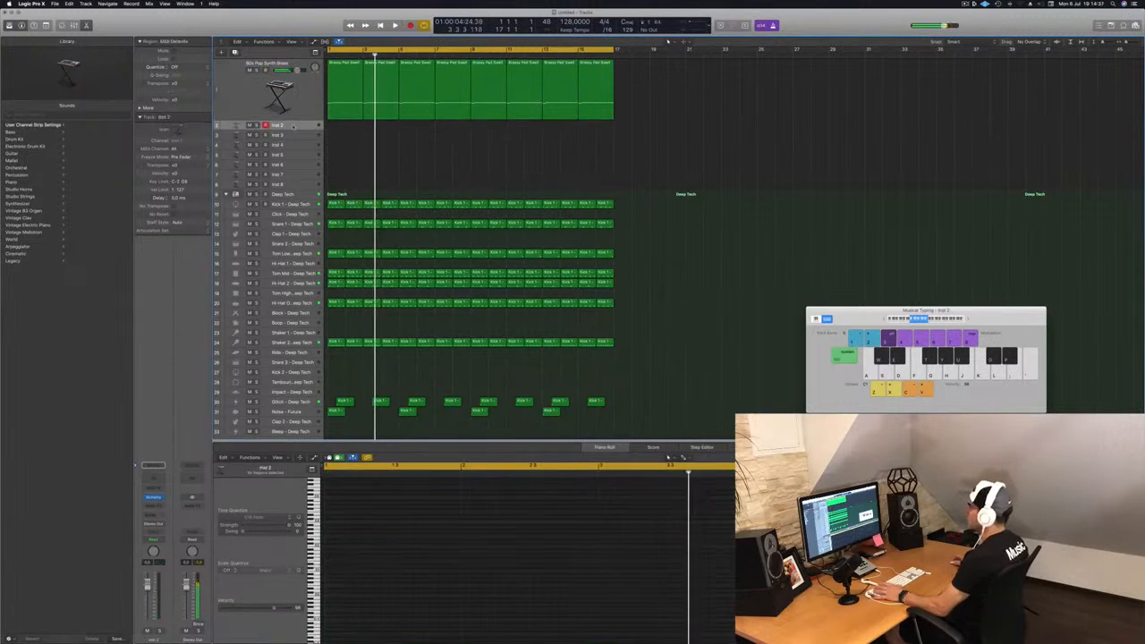
drag(288, 129, 288, 154)
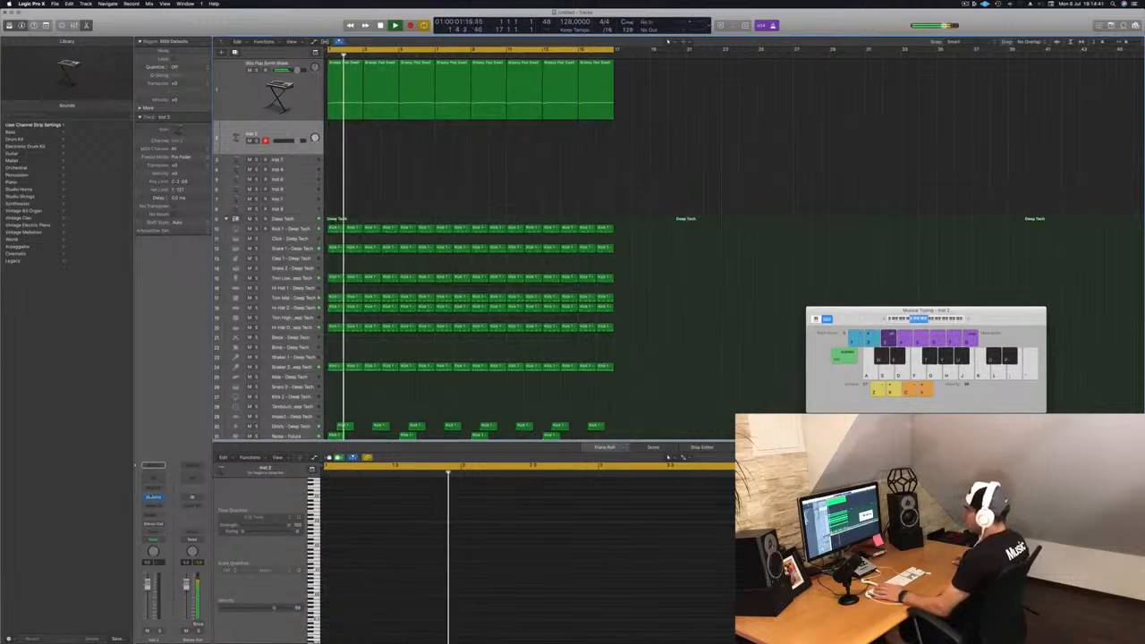
click(152, 497)
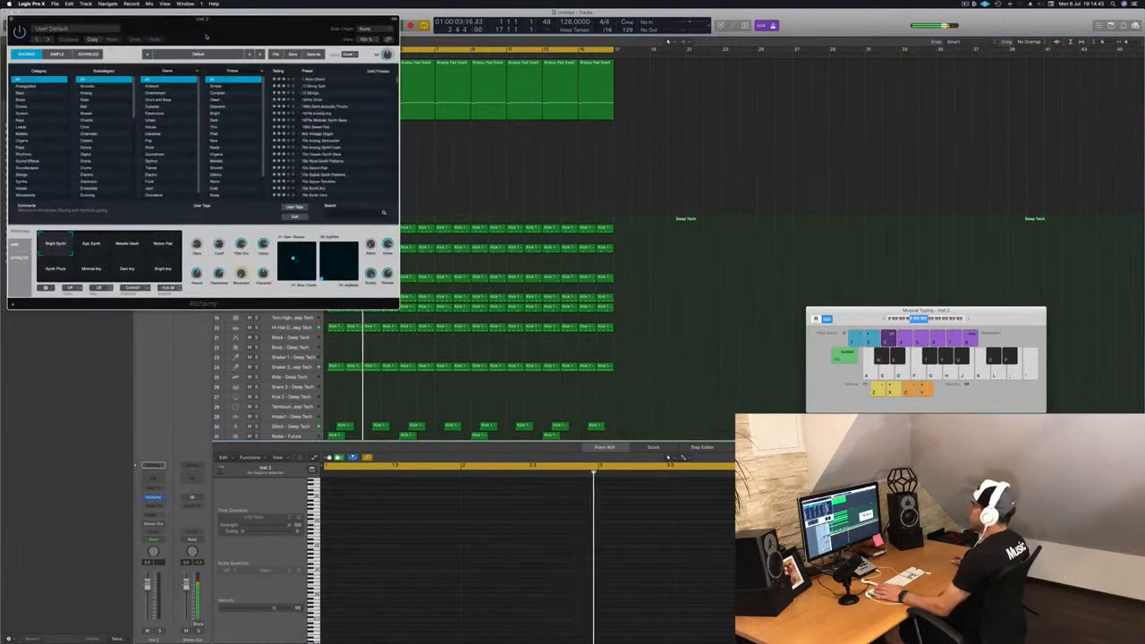
drag(200, 29, 605, 137)
Step: Load the 80s Slow Pop Sweep preset from the Brass category and play a few notes to audition it
click(436, 203)
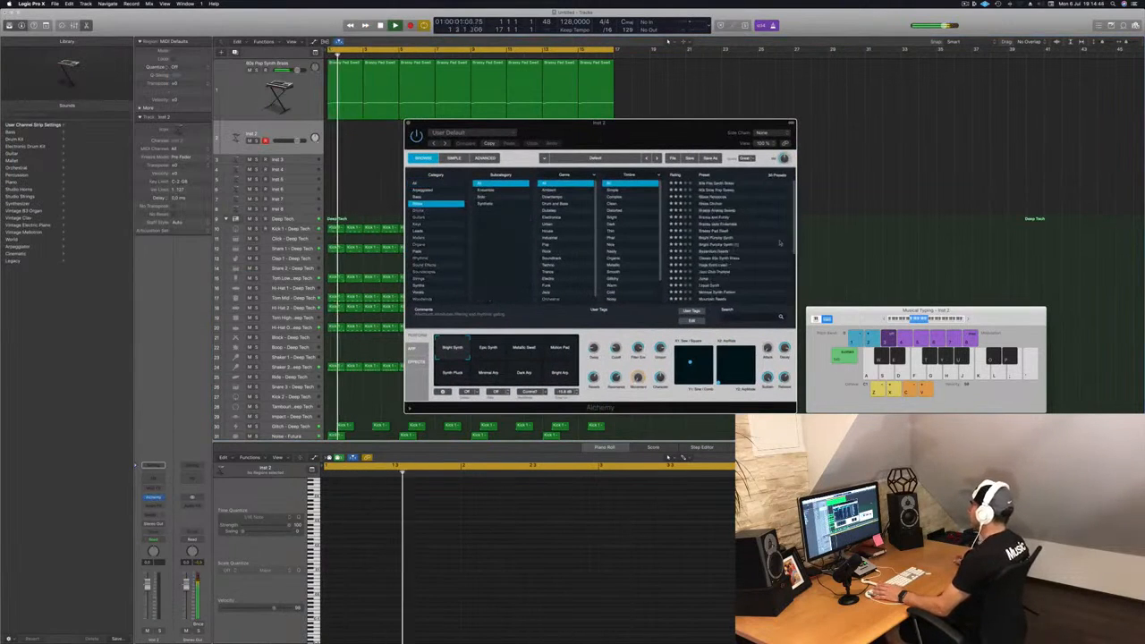
click(716, 190)
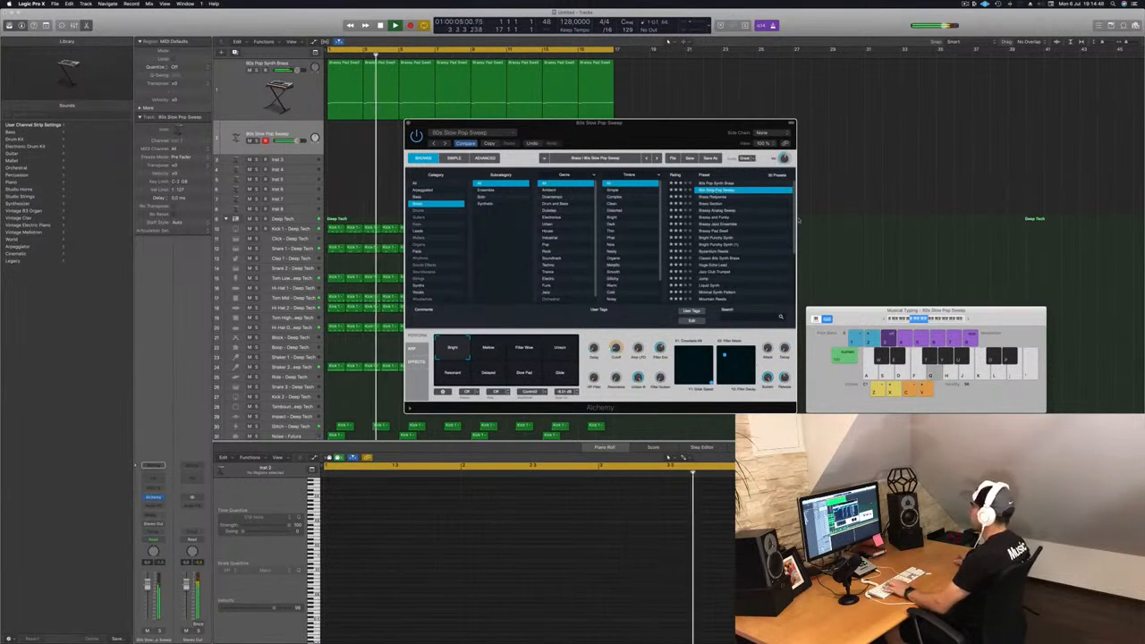
key(h)
key(g)
key(j)
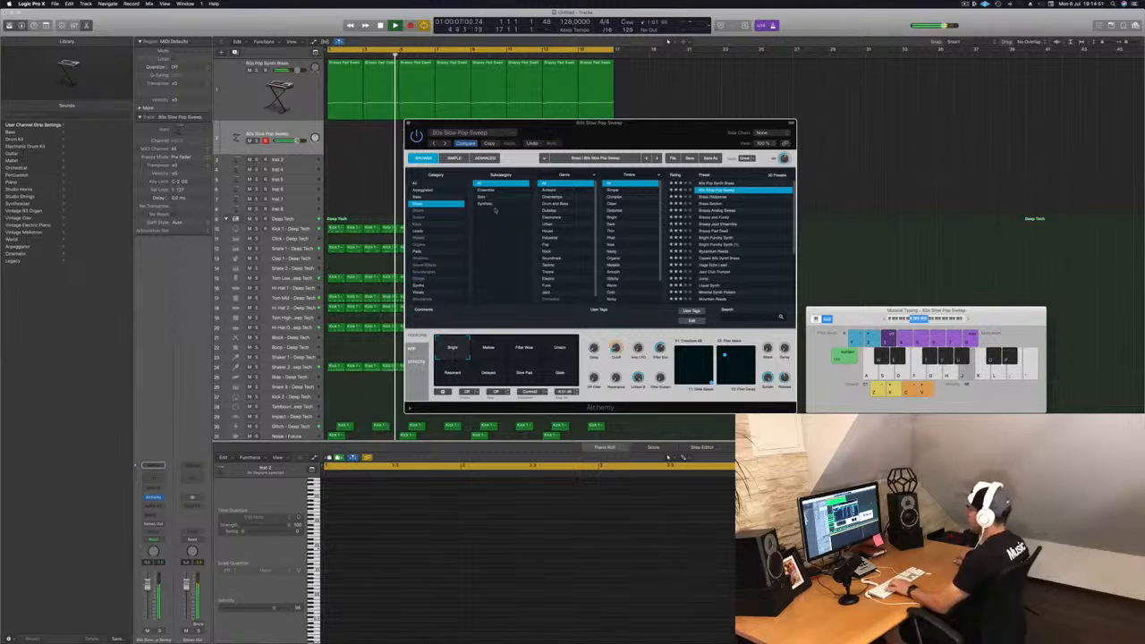
key(h)
key(g)
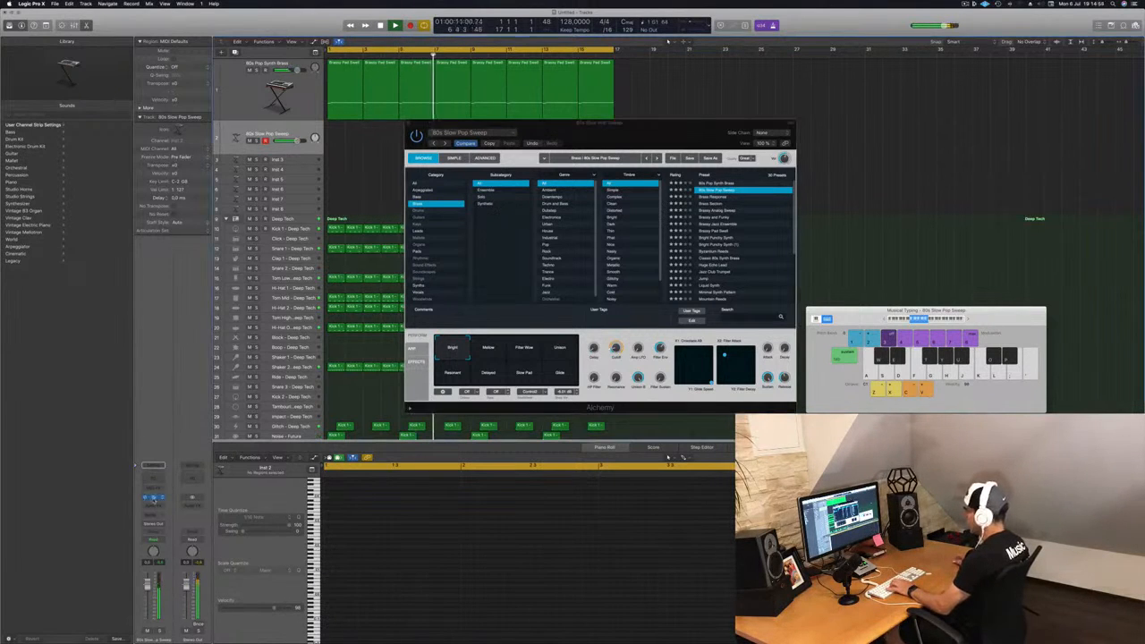
Step: Browse the Bass category, auditioning 70s Synth Intro and 70s Synth Lead Hero, and load 70s Classic Synth Bass
click(153, 498)
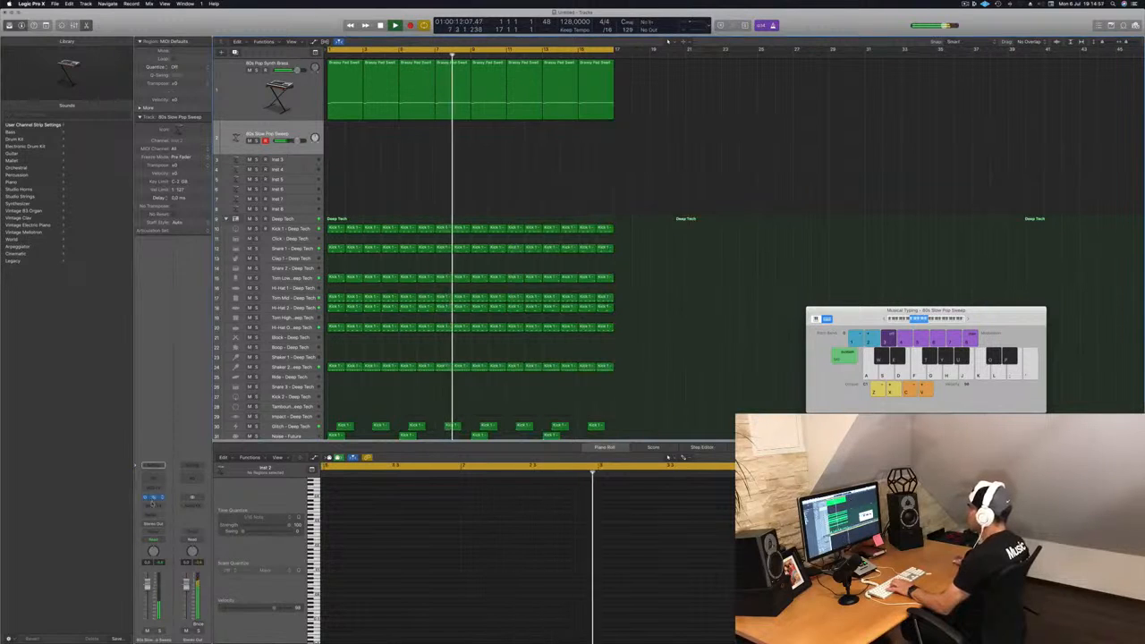
click(153, 499)
click(436, 196)
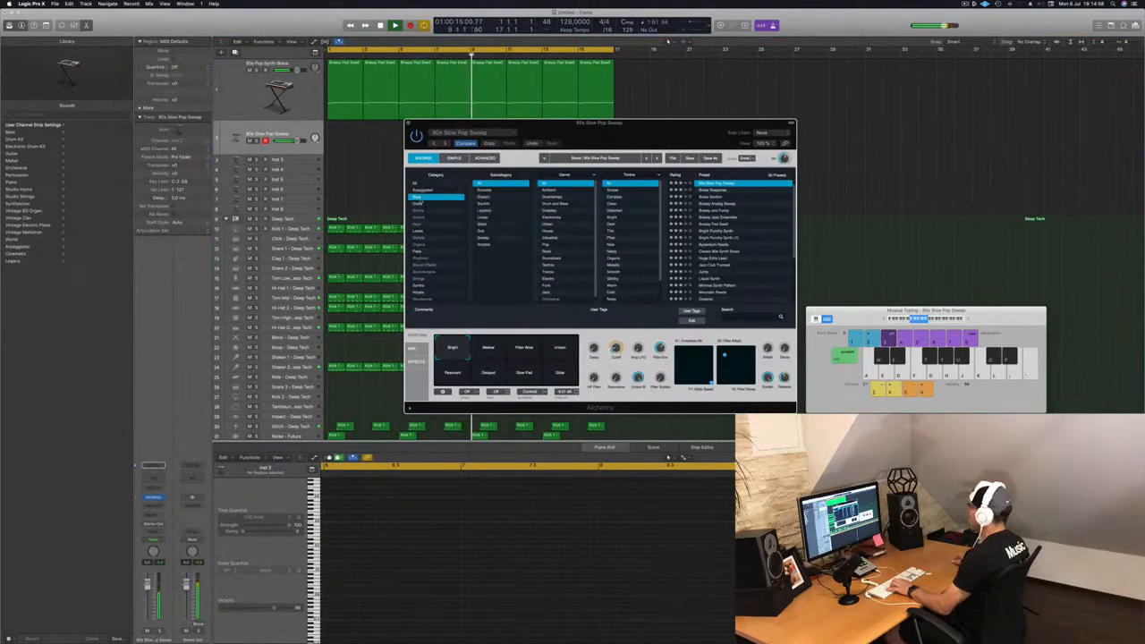
click(720, 189)
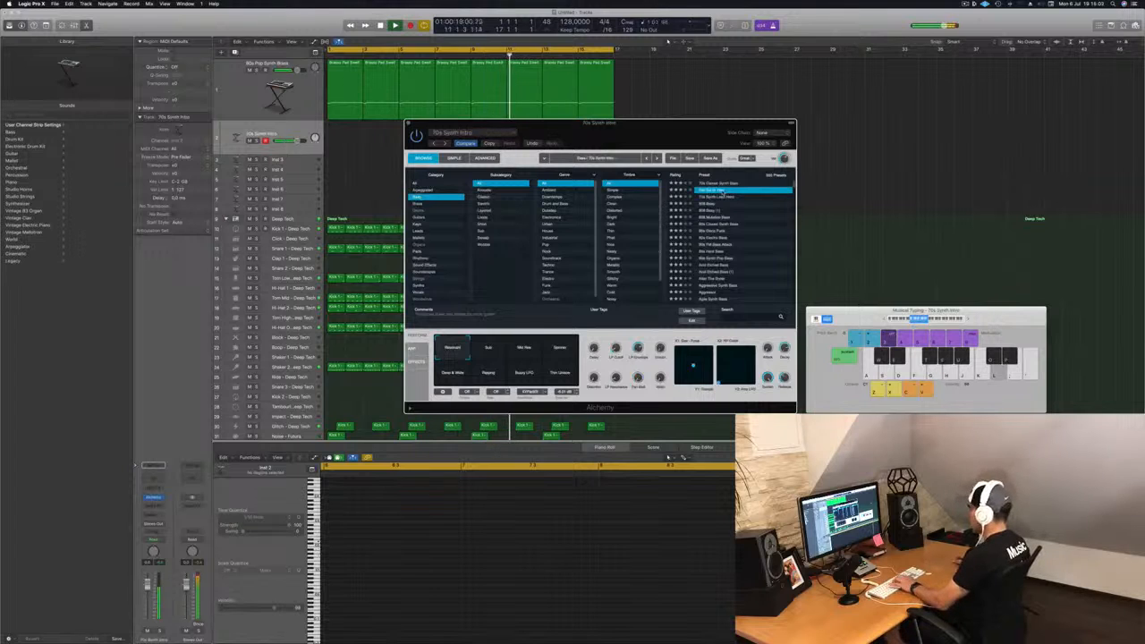
key(semicolon)
key(apostrophe)
key(apostrophe)
click(717, 196)
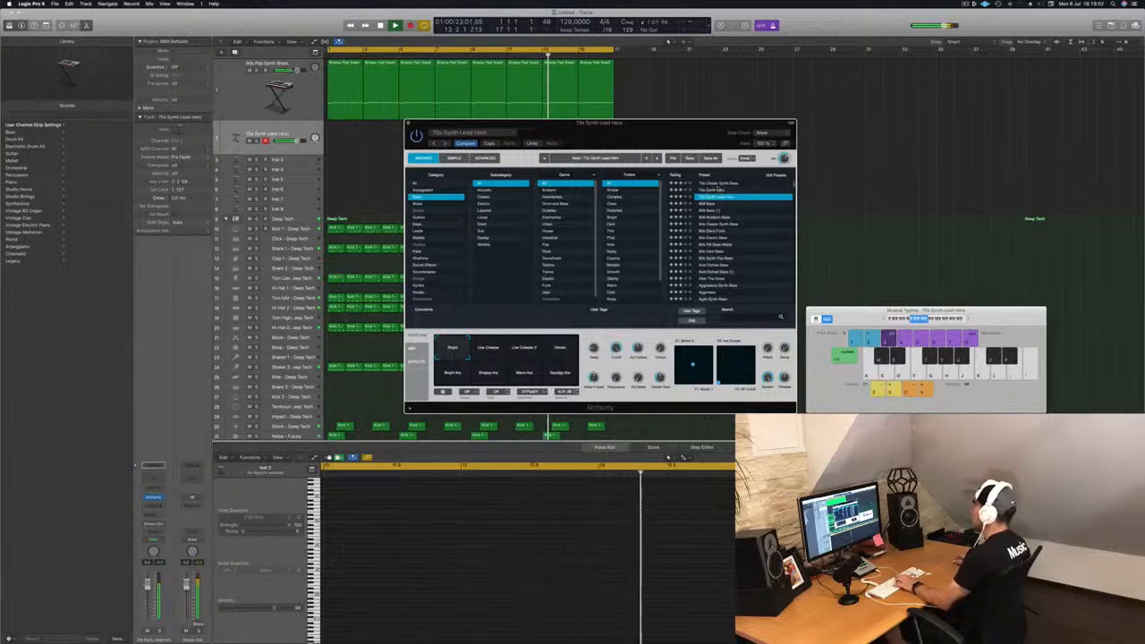
click(719, 184)
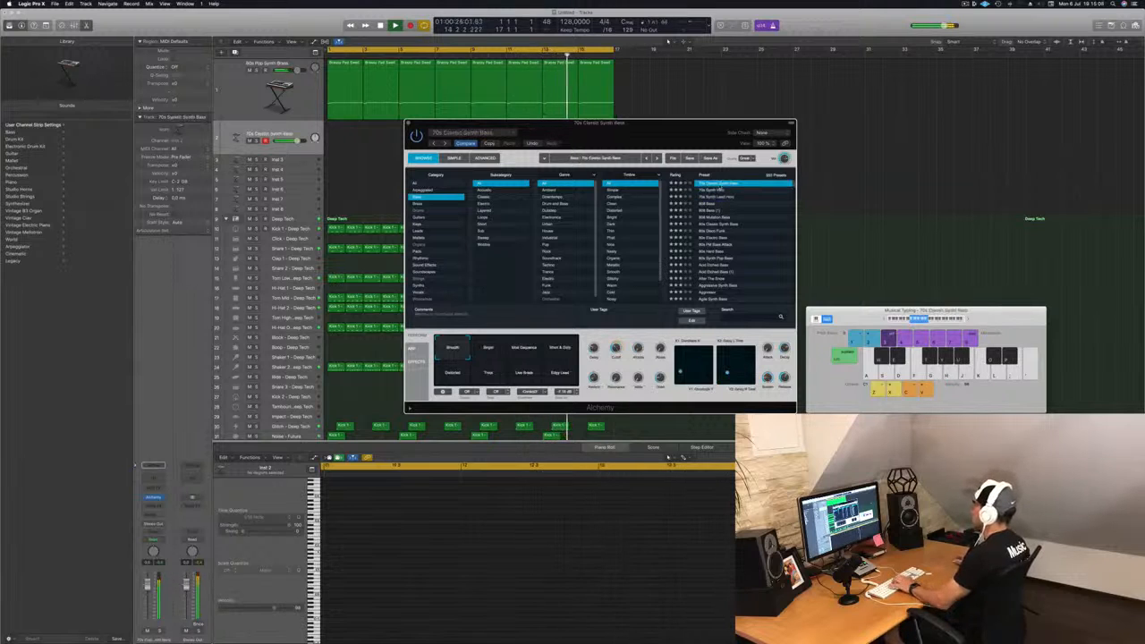
Step: Record a short bass note phrase on the 70s Classic Synth Bass track and stop recording
drag(669, 133, 716, 140)
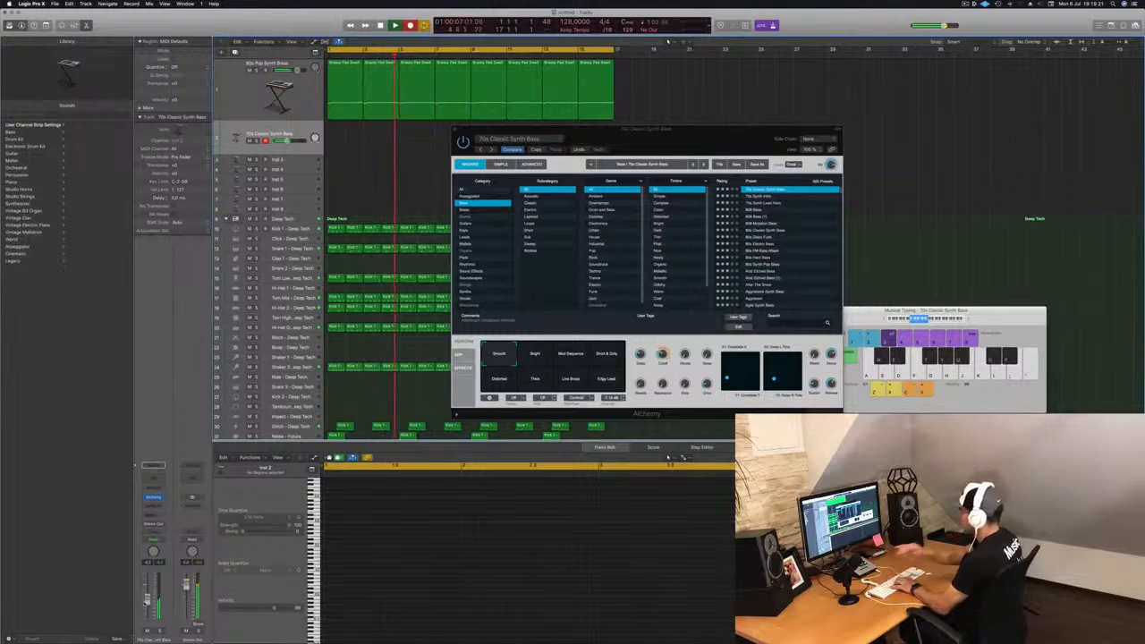
key(l)
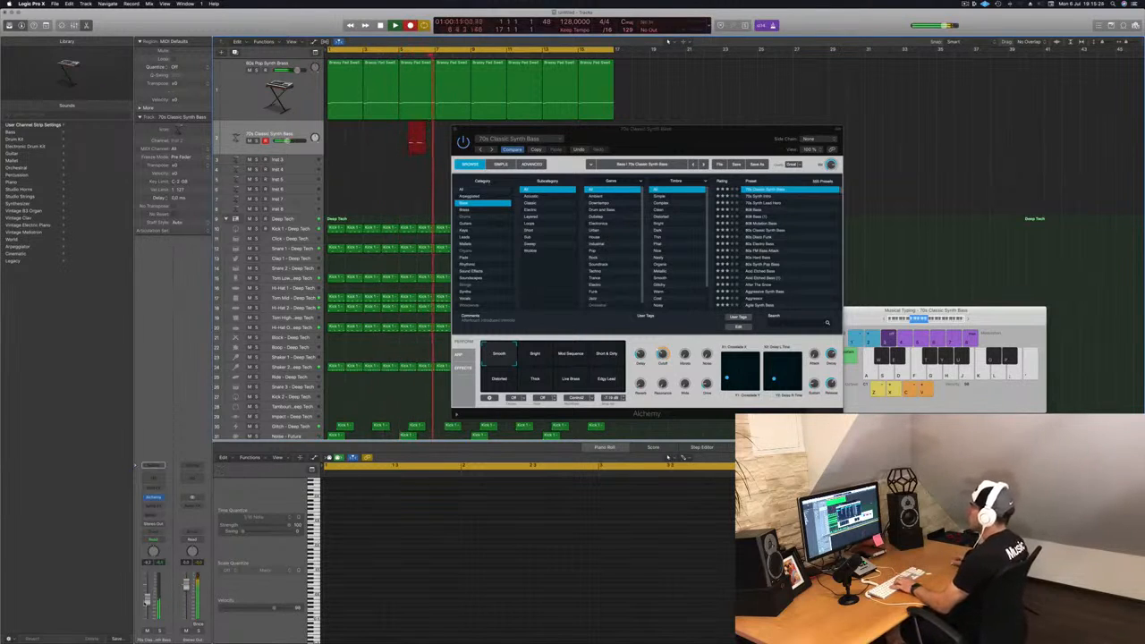
key(l)
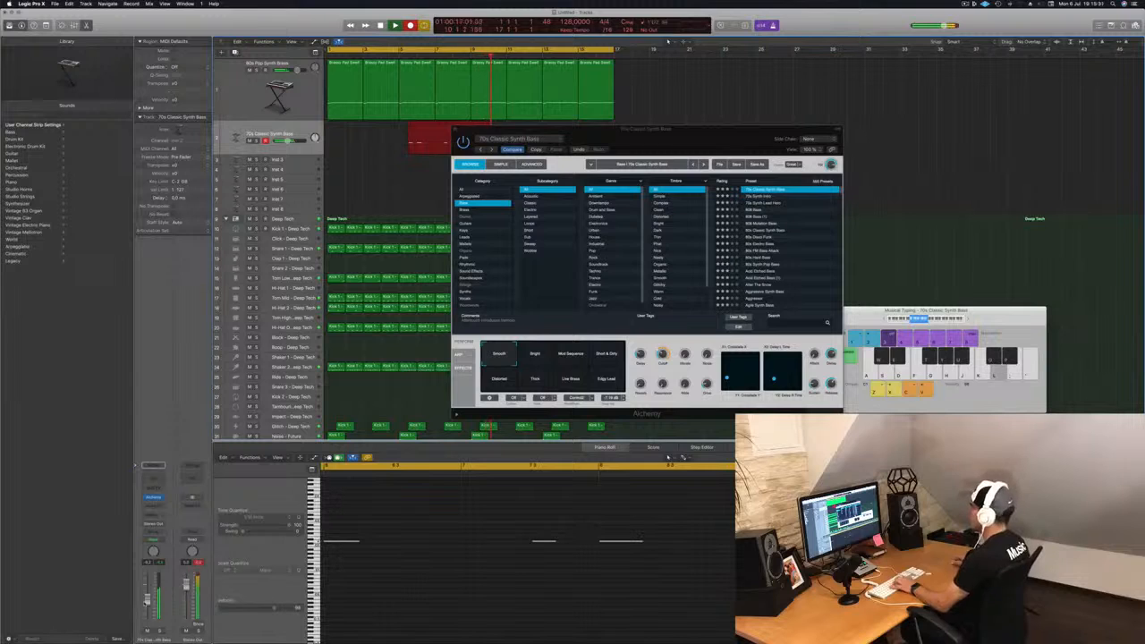
key(space)
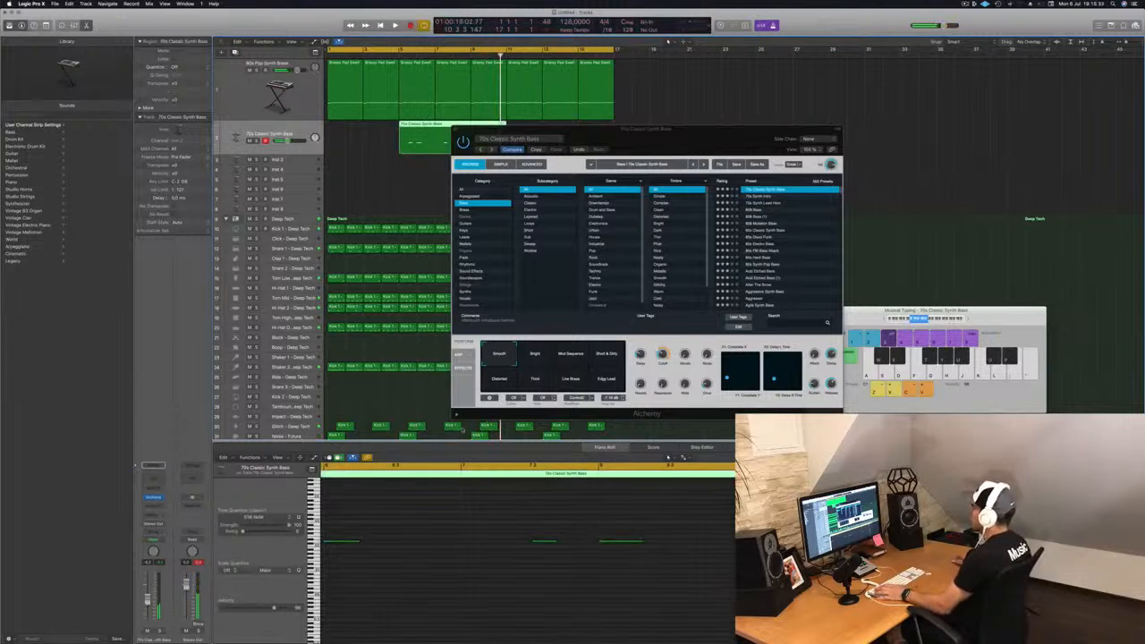
Step: Move the recorded bass region to the start of bar 1 and play it back
drag(723, 132, 914, 154)
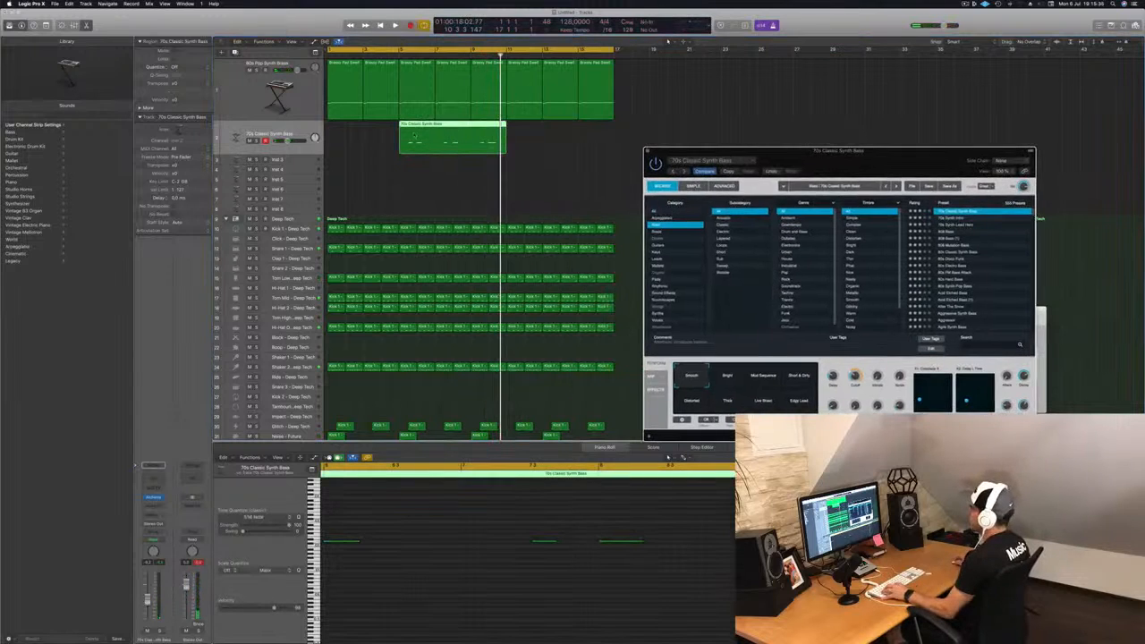
click(440, 161)
super+double_click(436, 129)
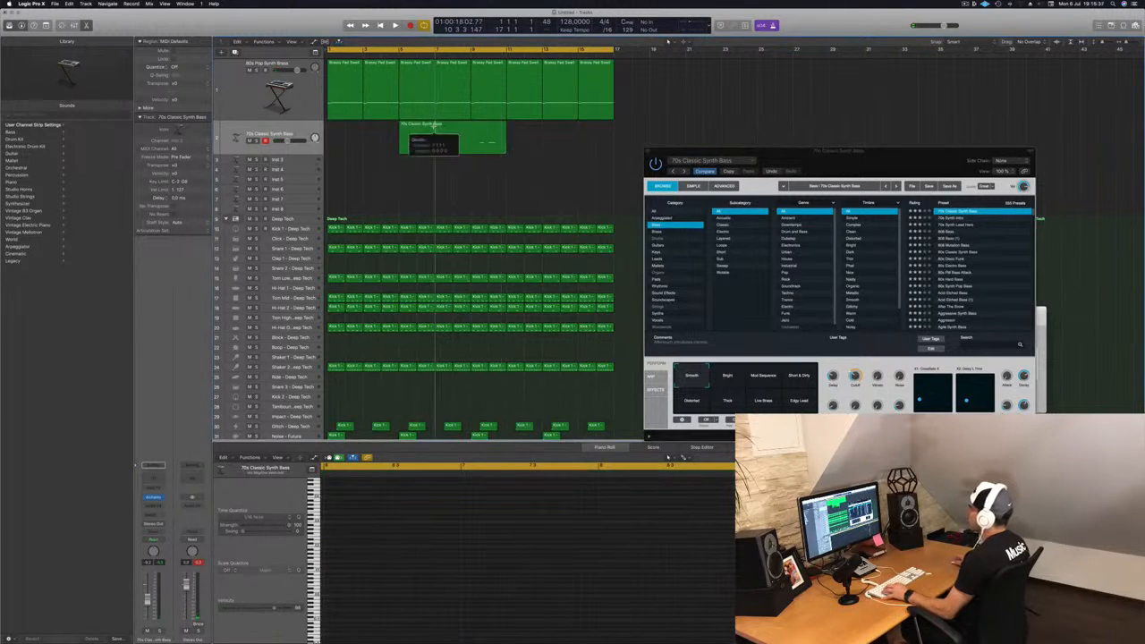
drag(417, 131, 364, 140)
key(Return)
key(space)
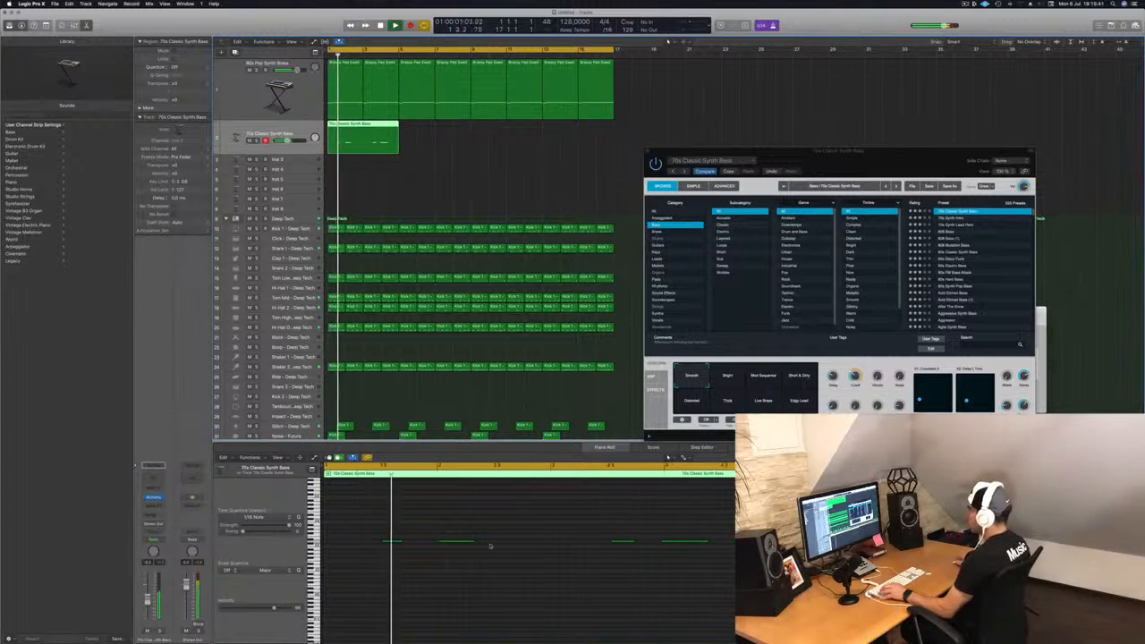
Step: Quantize all notes of the bass region in the piano roll
key(super+a)
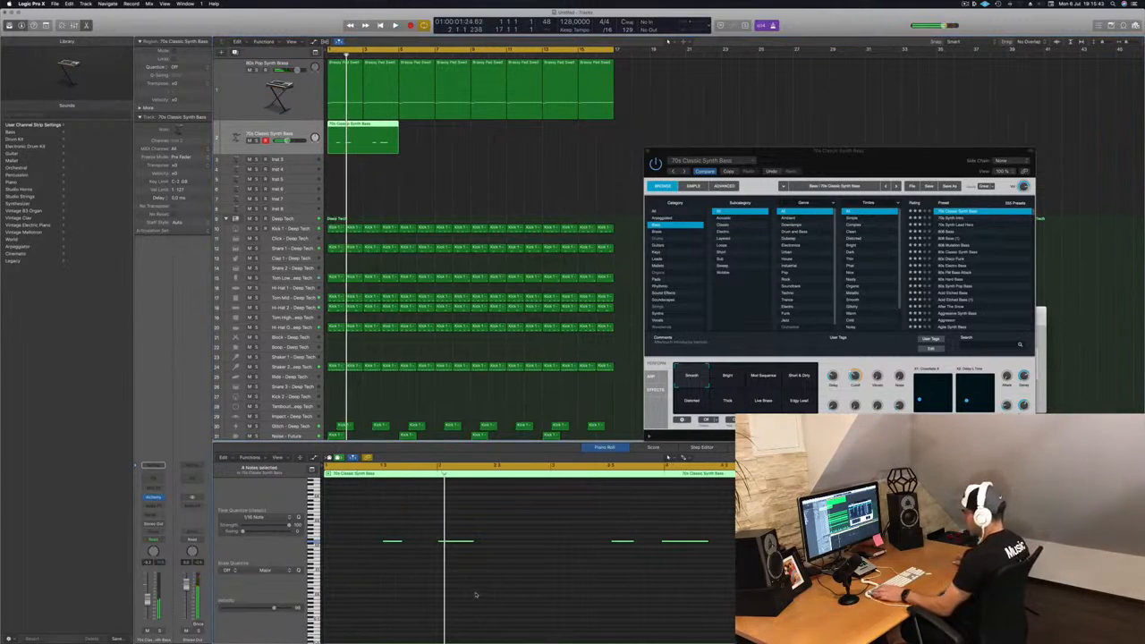
key(q)
key(space)
click(476, 591)
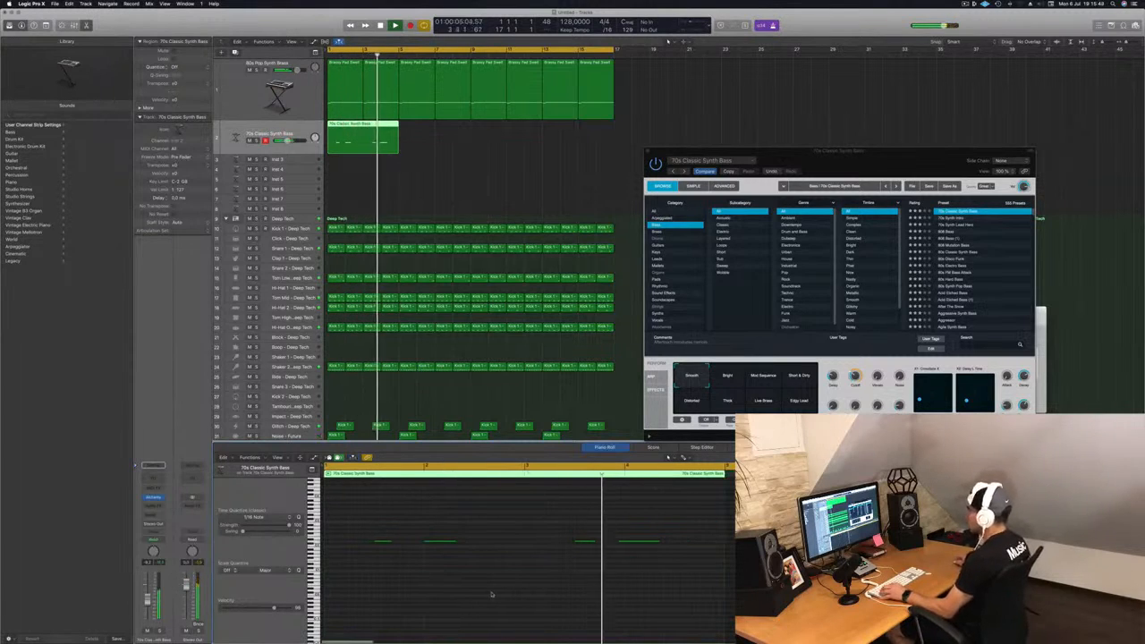
Step: Adjust the lengths of the second and last bass notes in the piano roll
drag(652, 516, 637, 571)
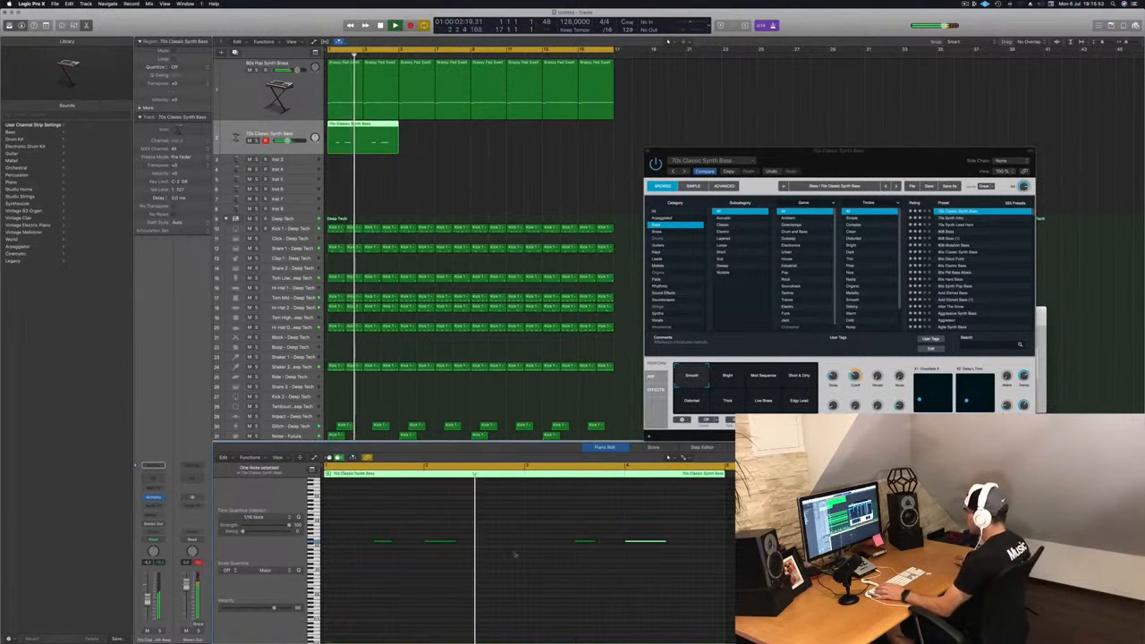
click(453, 542)
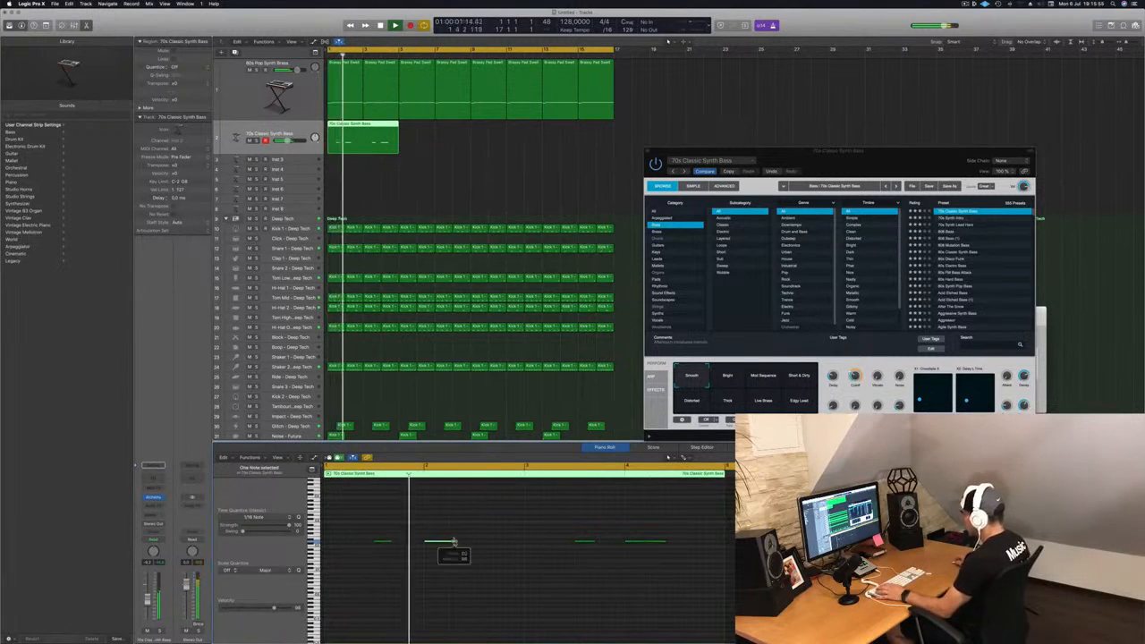
drag(454, 542, 465, 544)
key(Return)
click(610, 587)
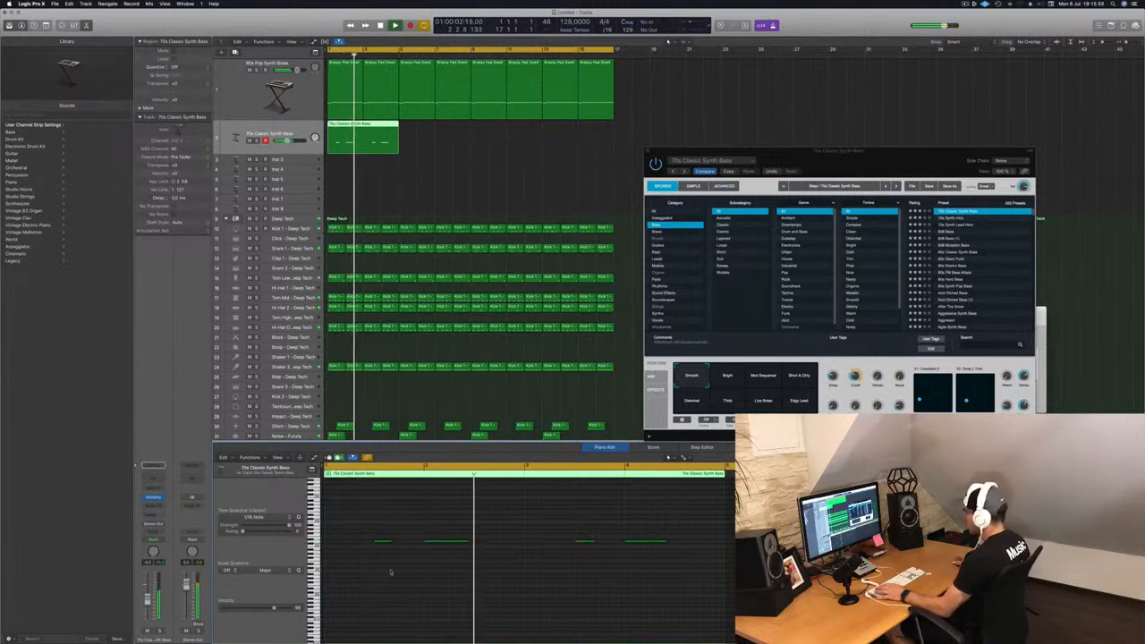
drag(452, 543, 445, 543)
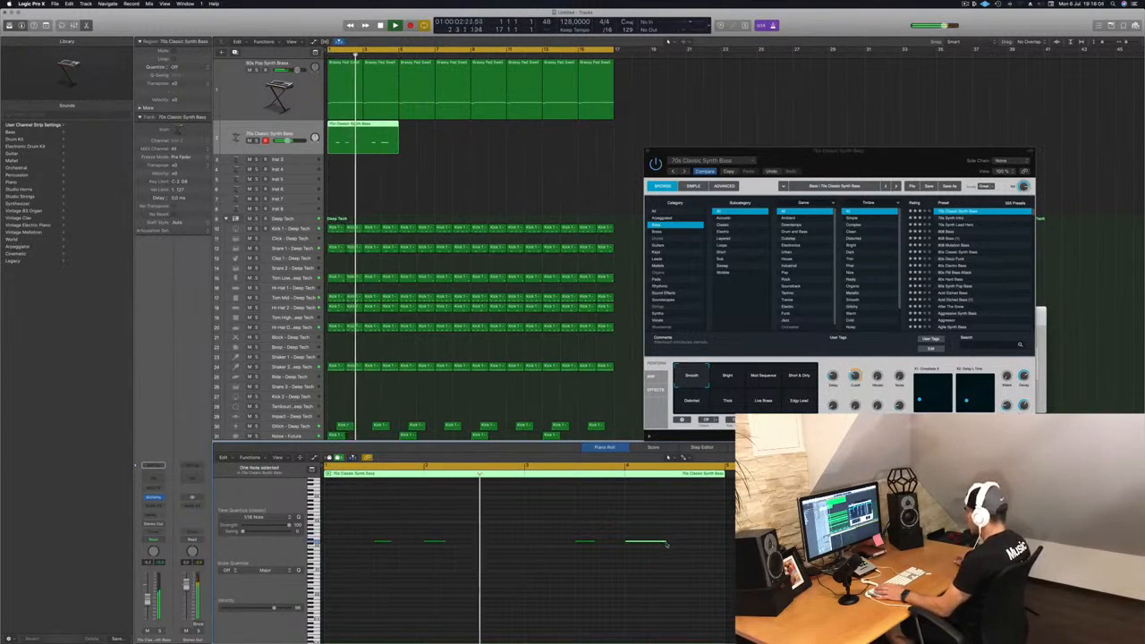
drag(667, 542, 647, 546)
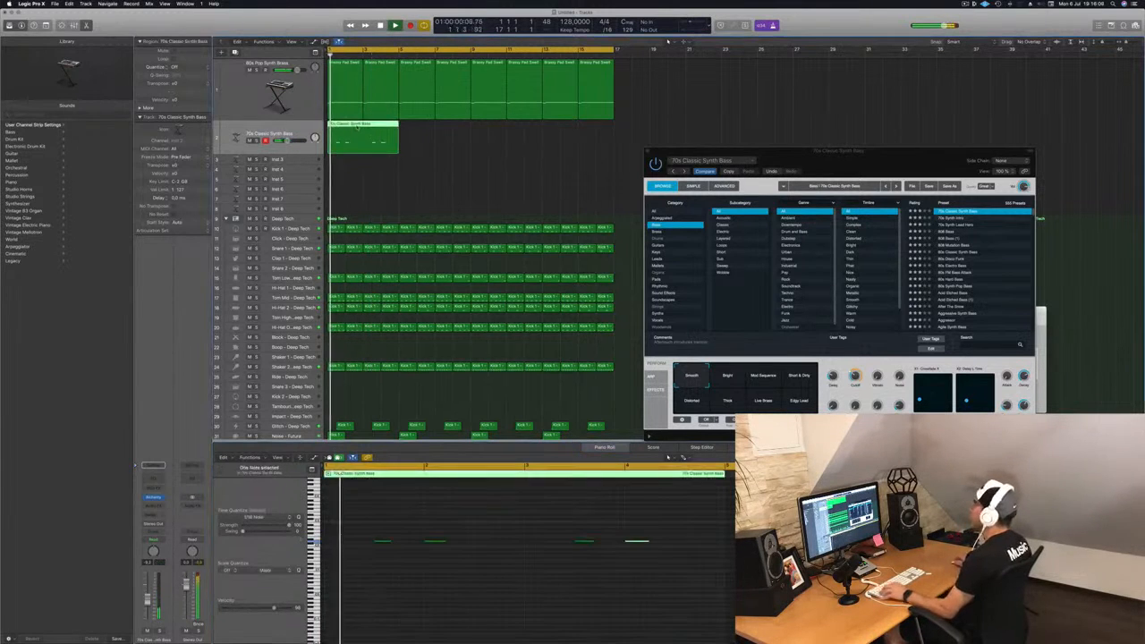
Step: Loop the bass region to fill eight bars and select the bass track's regions
drag(354, 136, 520, 141)
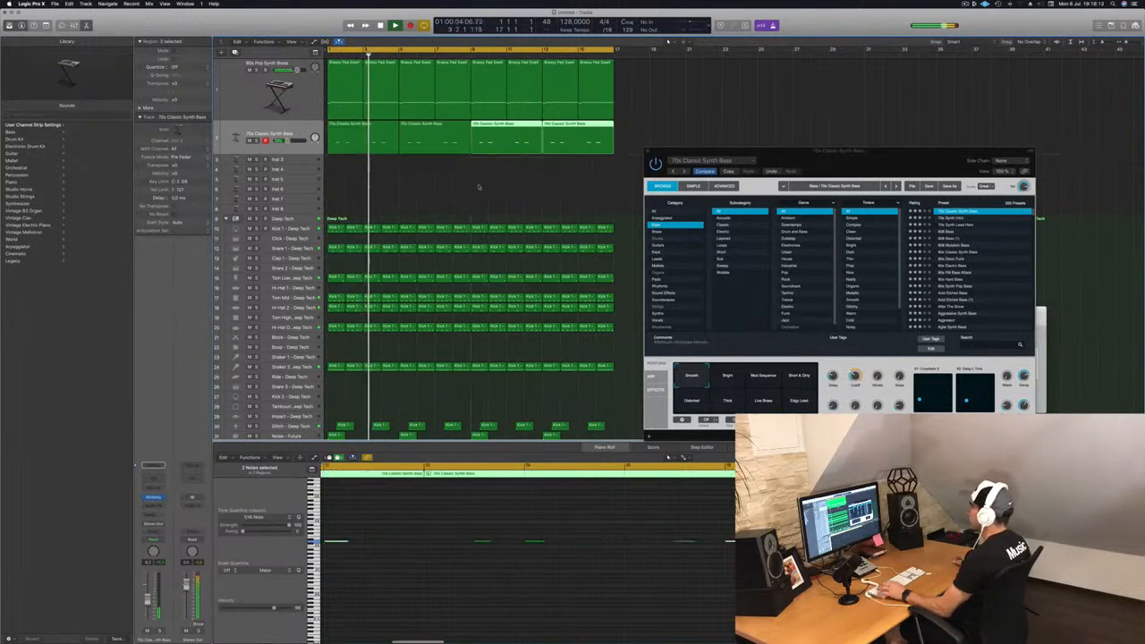
click(474, 189)
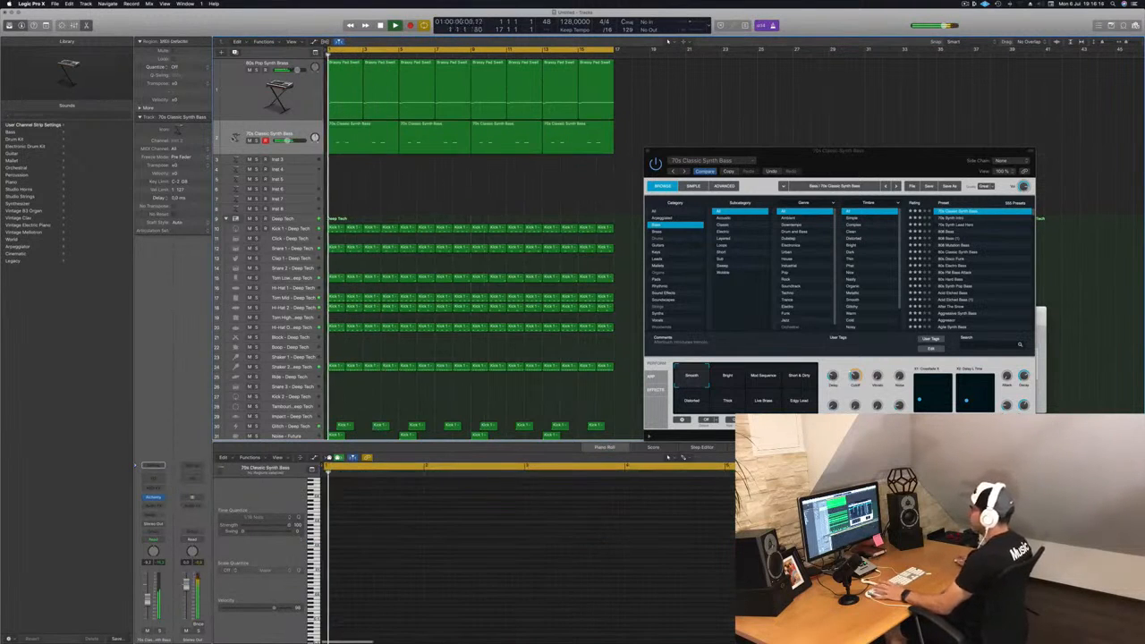
key(Return)
click(260, 133)
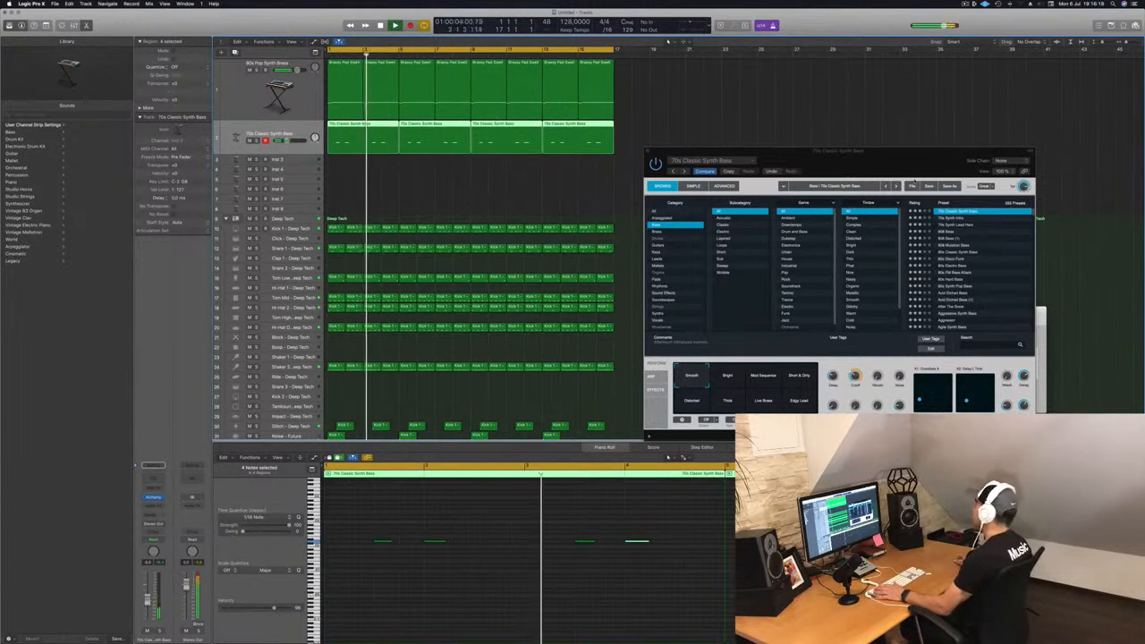
Step: Close the Alchemy window, copy the first bass region onto the Inst 3 track, and select that track
drag(836, 200, 858, 197)
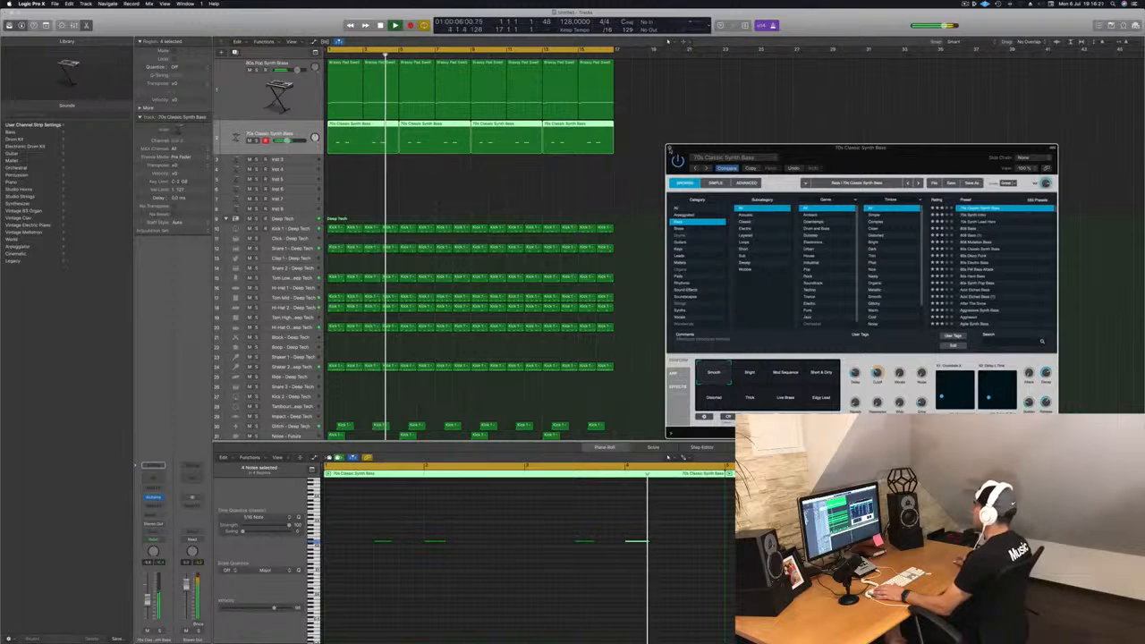
click(669, 147)
drag(351, 130, 349, 161)
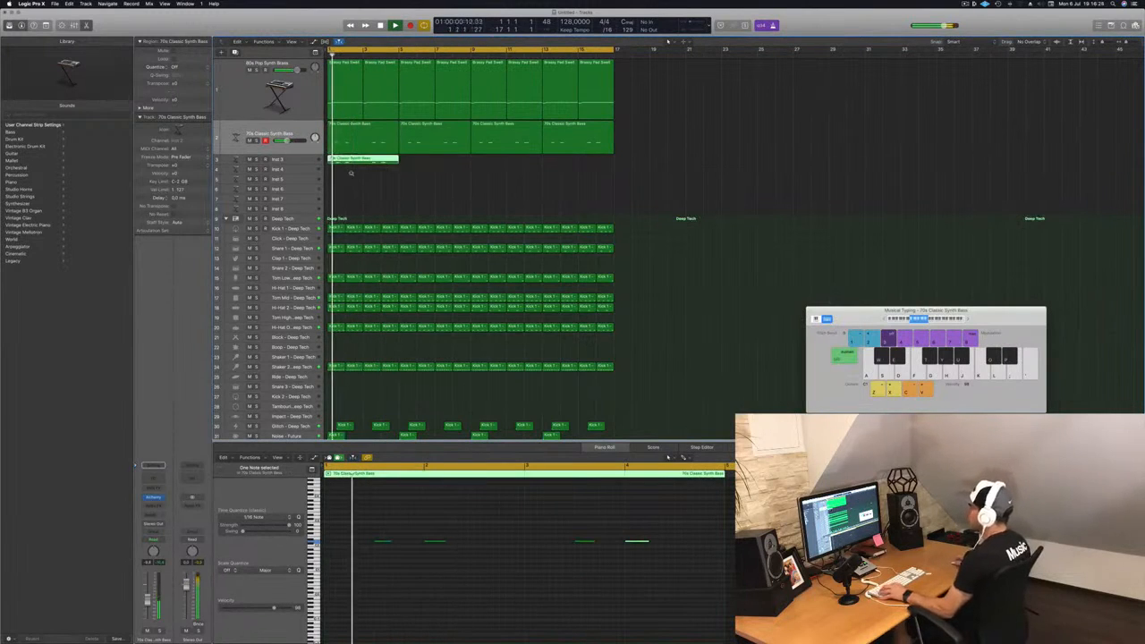
scroll(350, 174, right, 2)
click(279, 159)
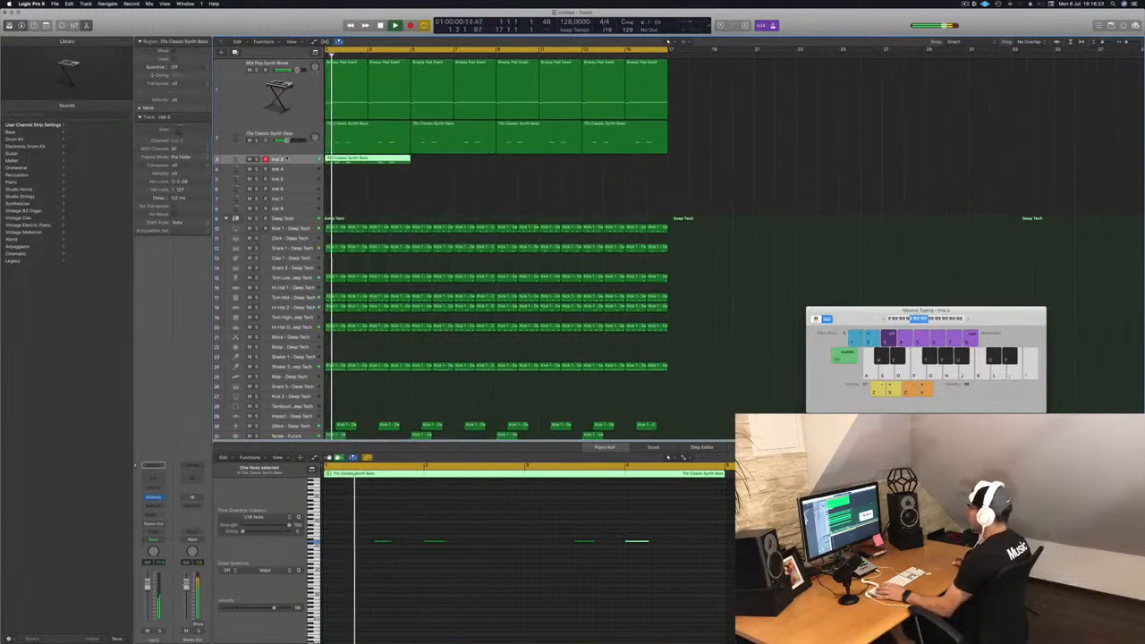
Step: Select the later notes of the Inst 3 bass region and move them to the start of the region
key(space)
scroll(424, 550, right, 3)
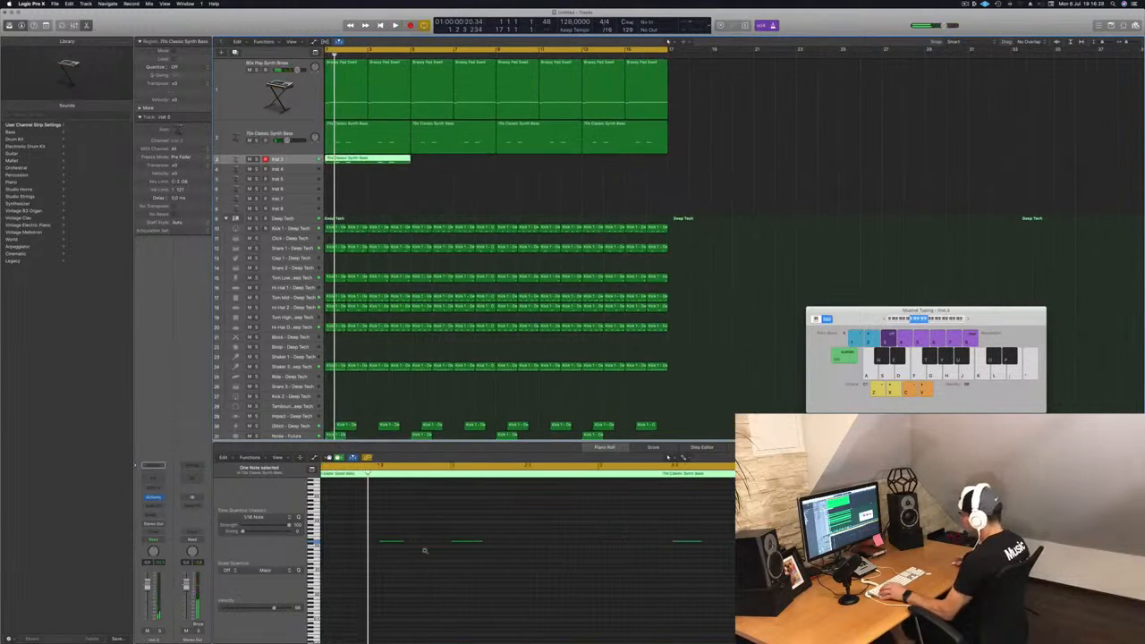
drag(390, 532, 760, 581)
scroll(484, 601, left, 1)
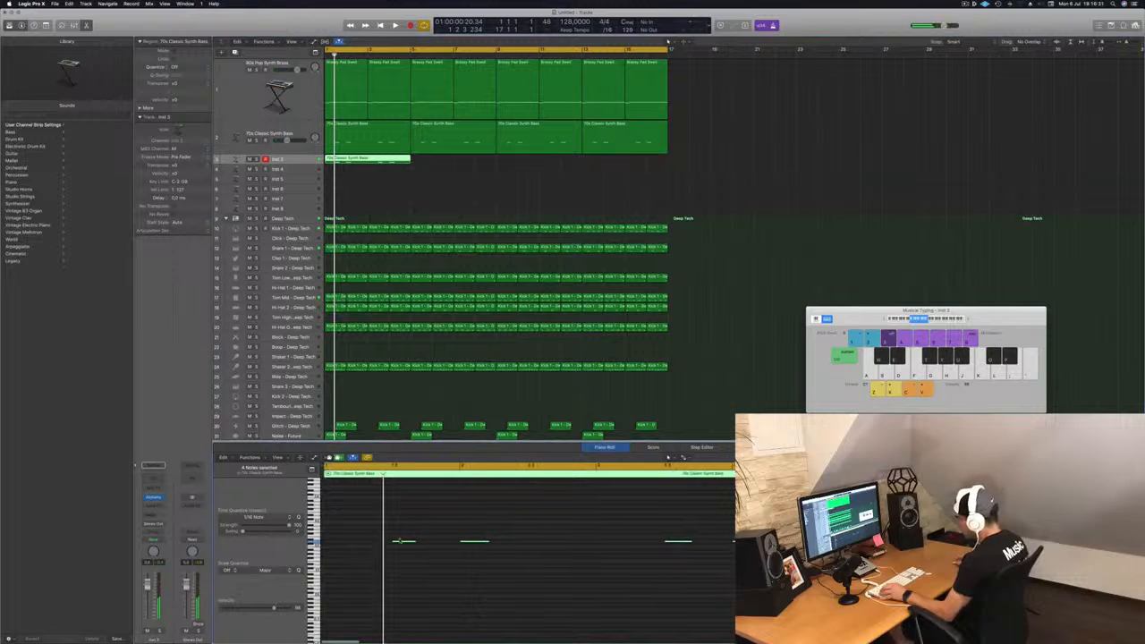
drag(399, 542, 335, 542)
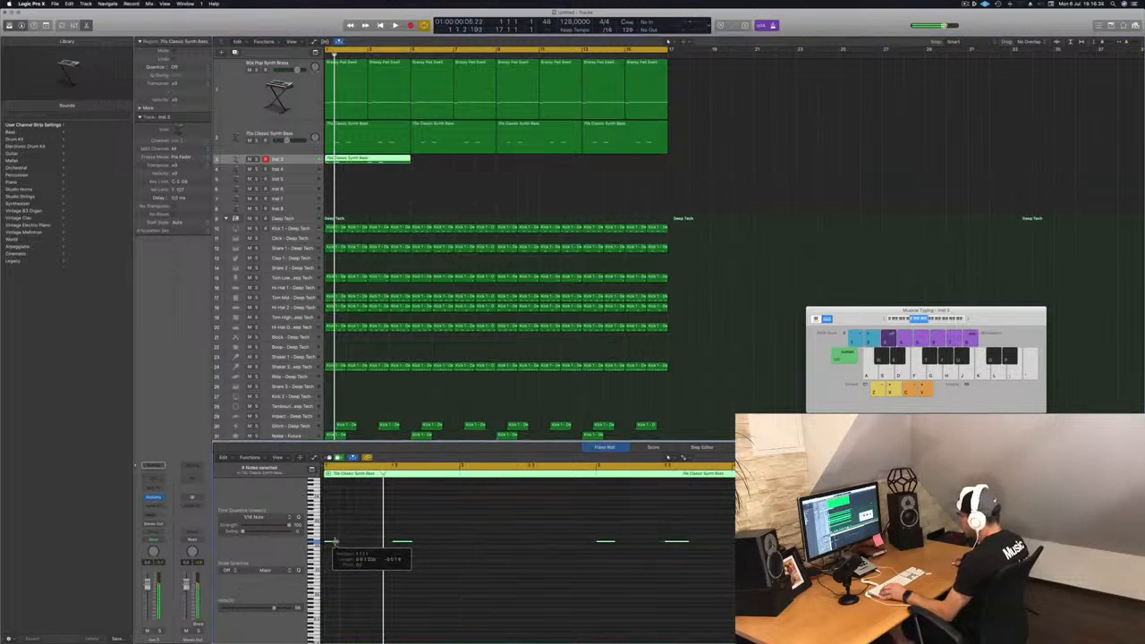
scroll(340, 557, right, 3)
scroll(358, 560, left, 3)
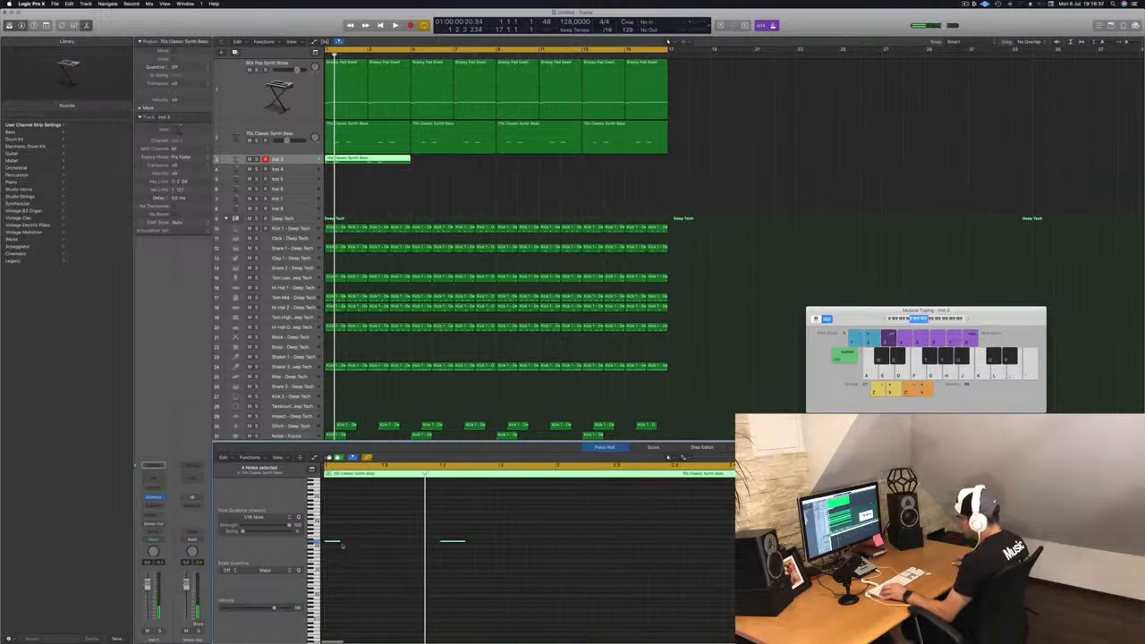
Step: Copy bass notes along the Inst 3 region to extend its pattern and play it back
scroll(340, 547, up, 3)
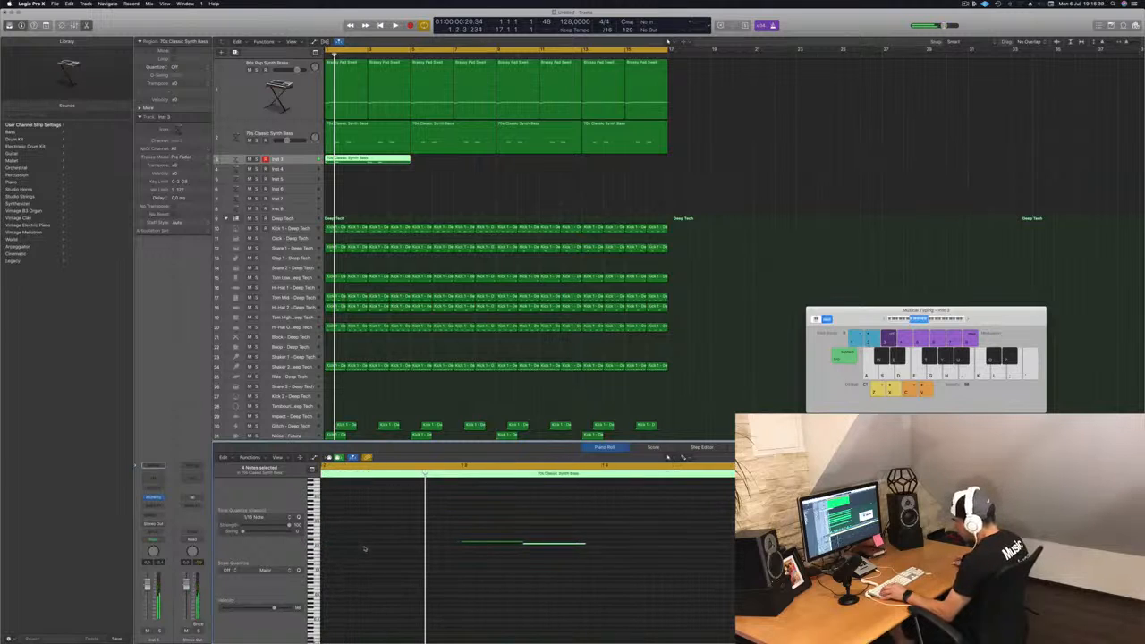
scroll(393, 550, right, 1)
drag(406, 546, 409, 544)
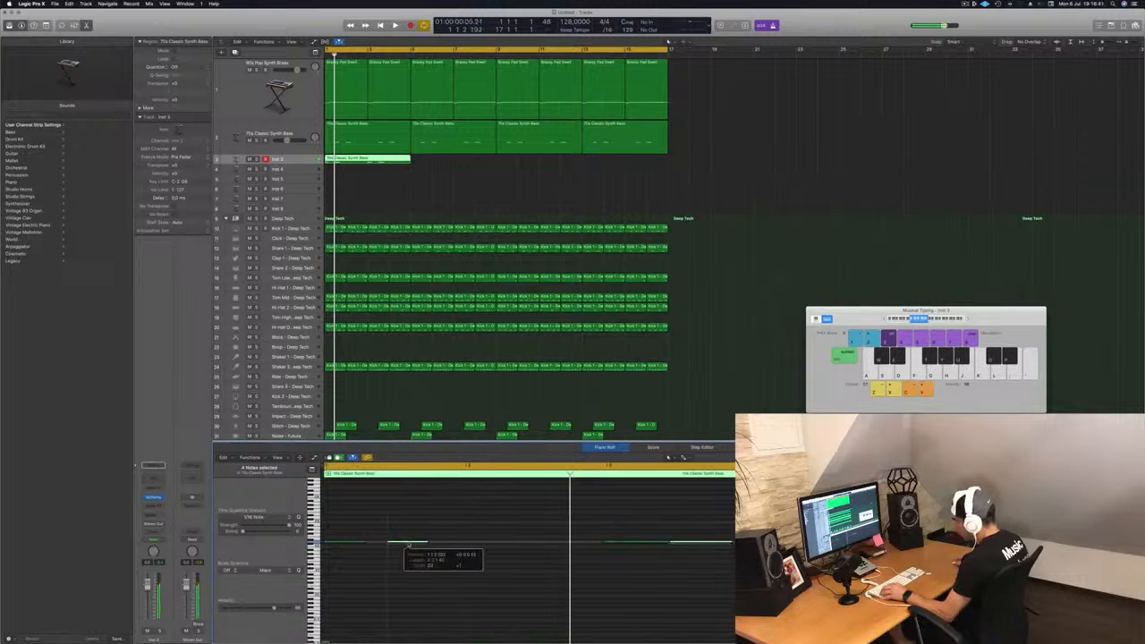
ctrl+alt+click(415, 548)
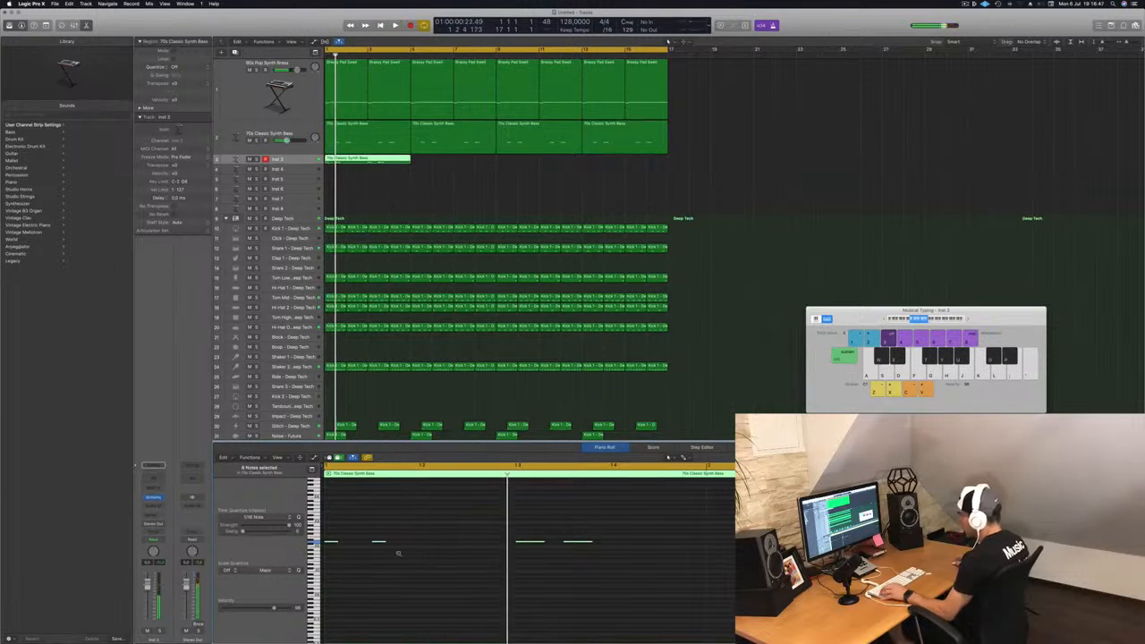
ctrl+alt+click(353, 544)
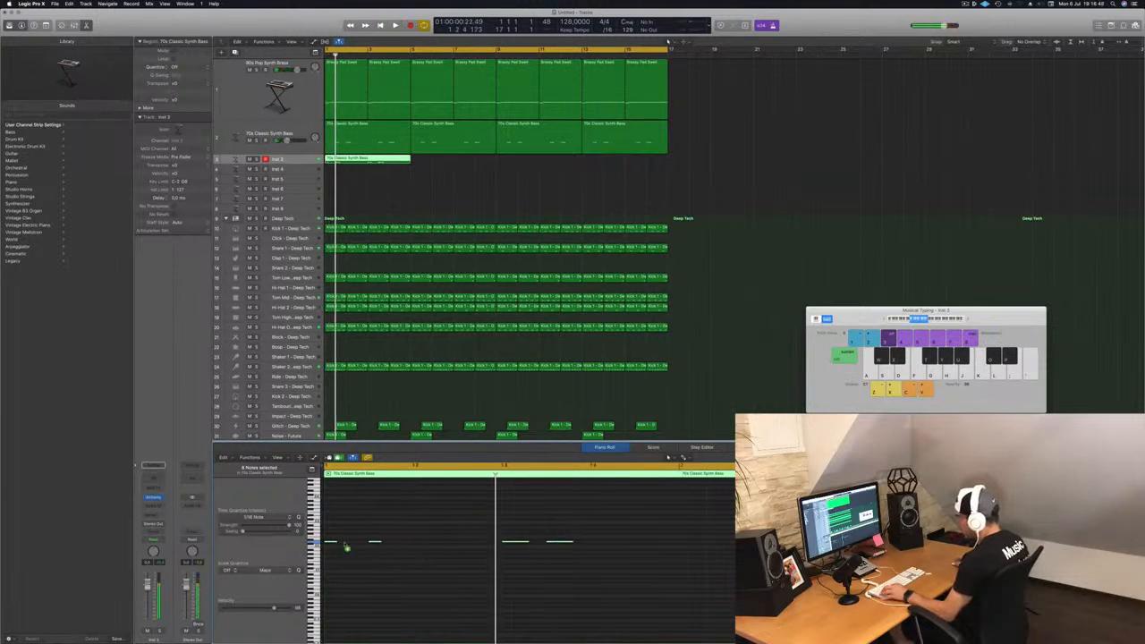
drag(346, 546, 404, 548)
key(space)
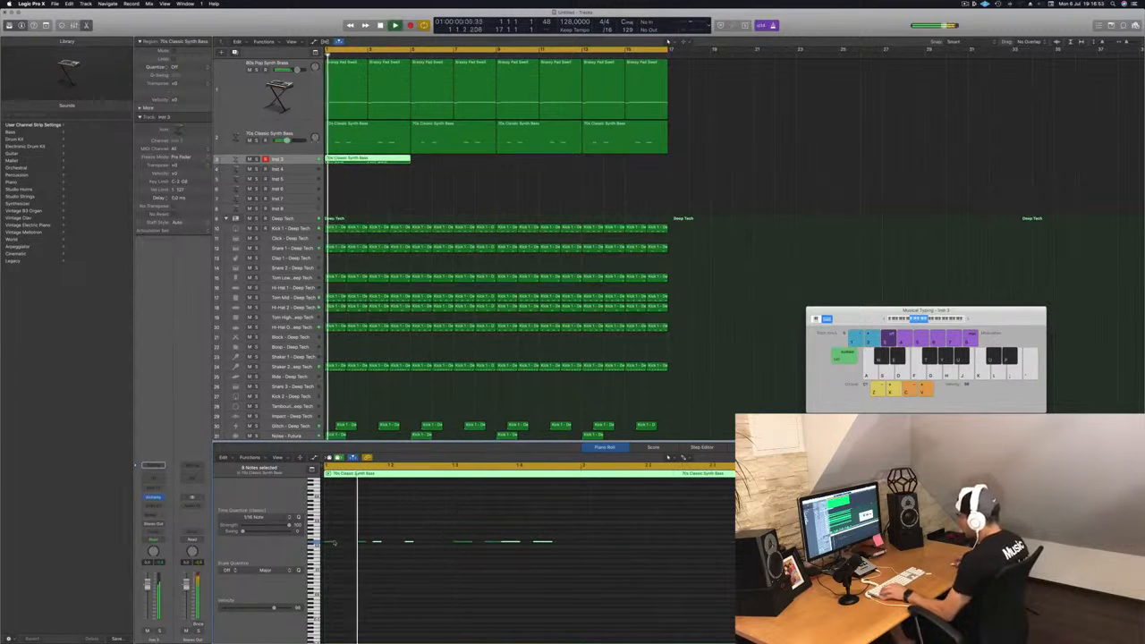
key(space)
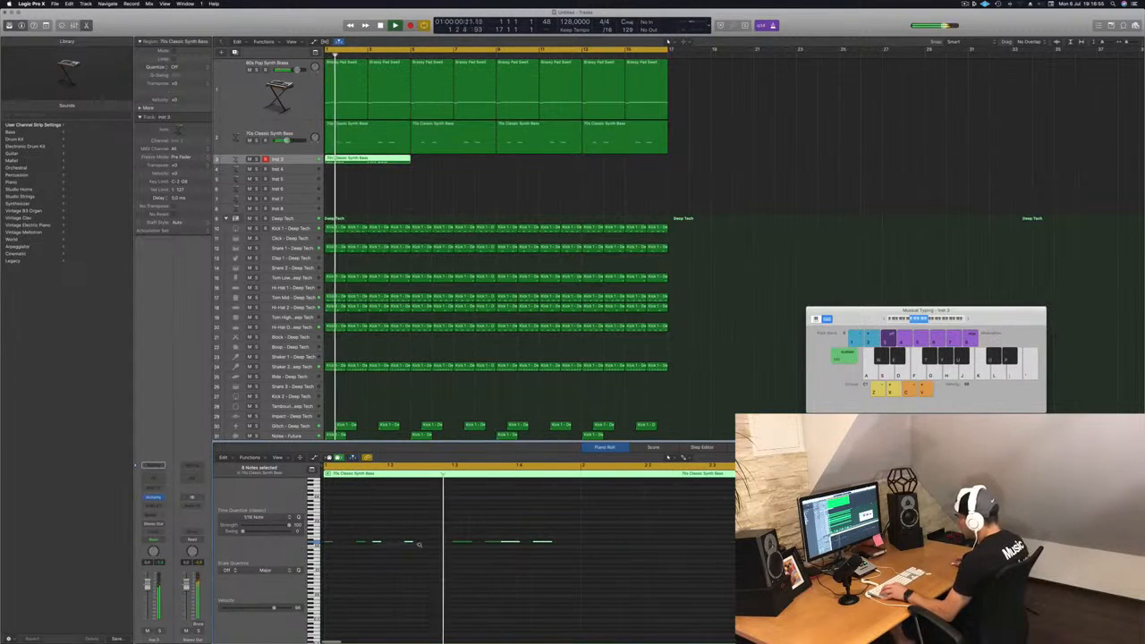
Step: Copy a group of notes further along the region and delete one stray note
scroll(388, 545, up, 5)
scroll(407, 541, down, 5)
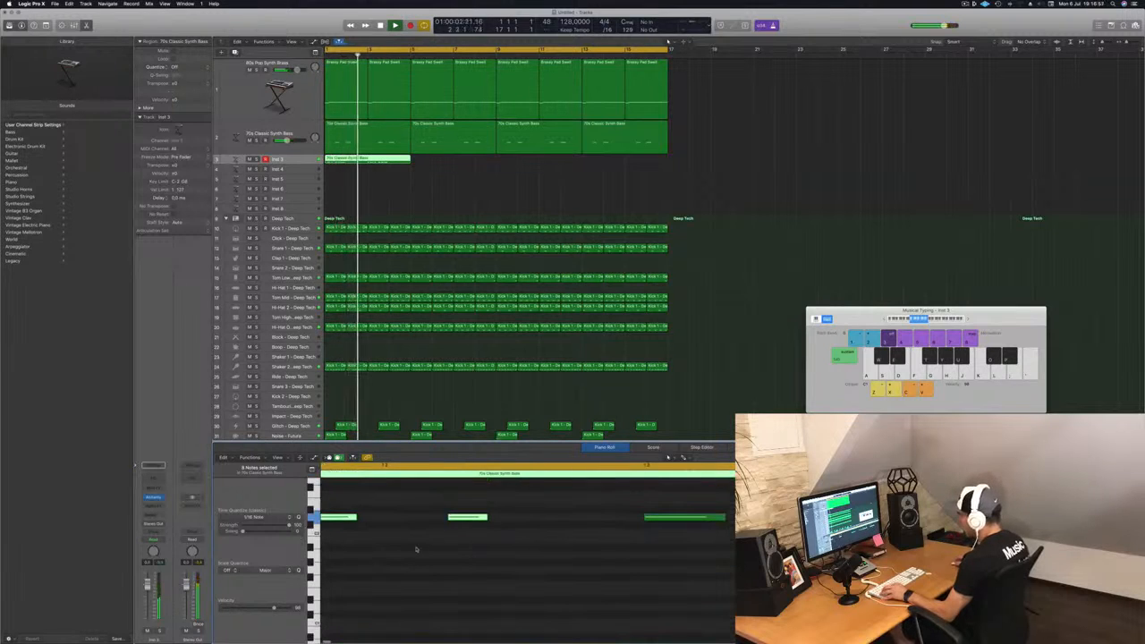
drag(392, 517, 455, 528)
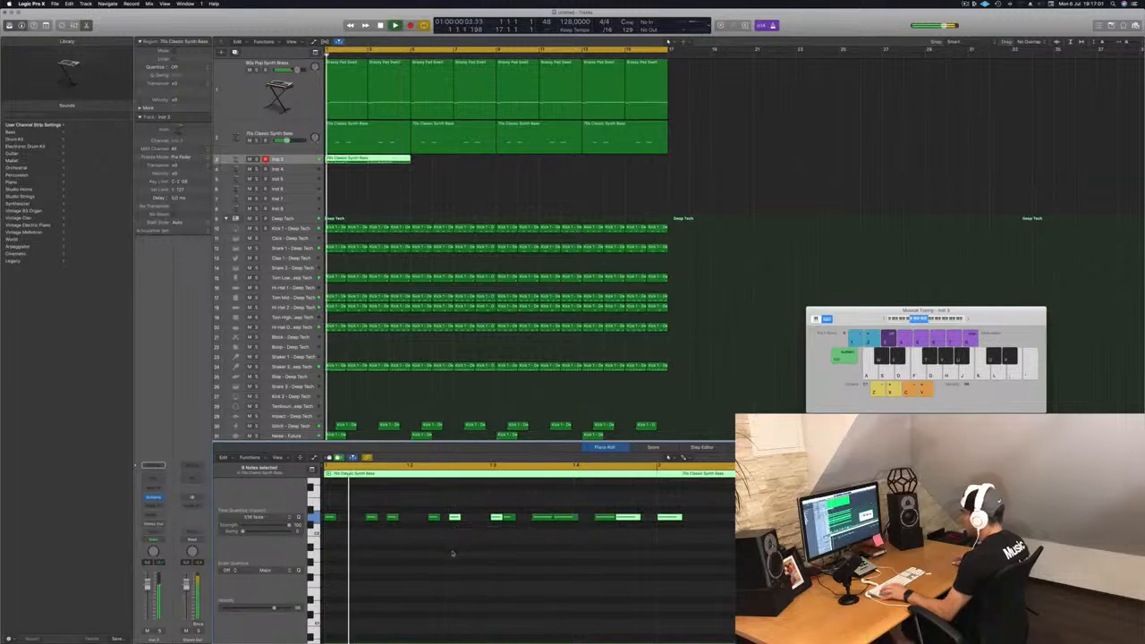
click(455, 569)
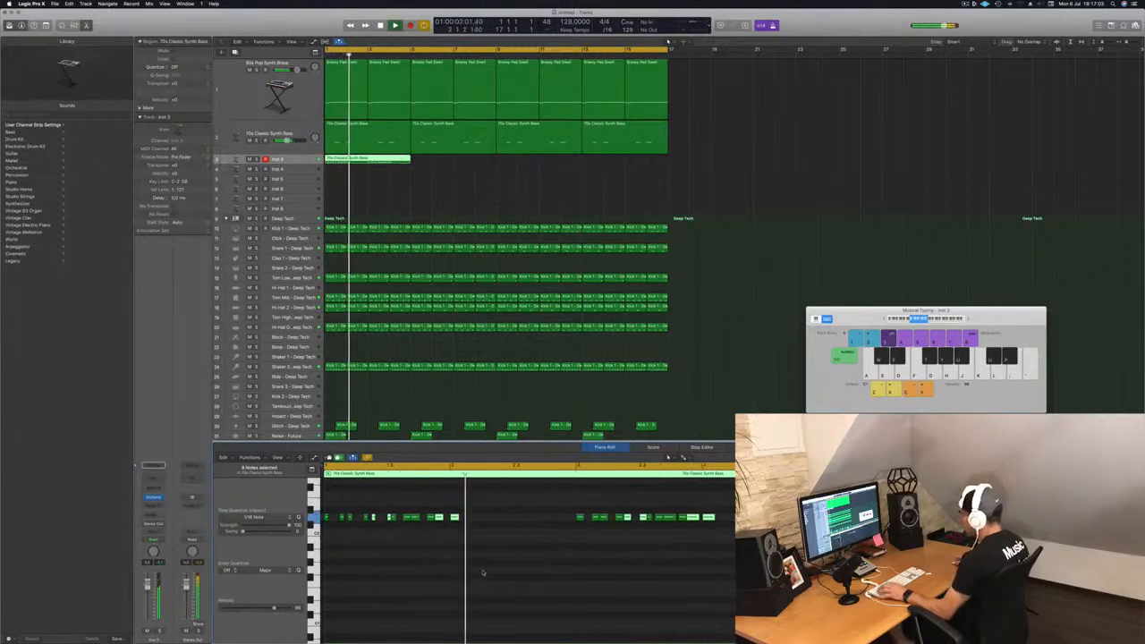
click(457, 519)
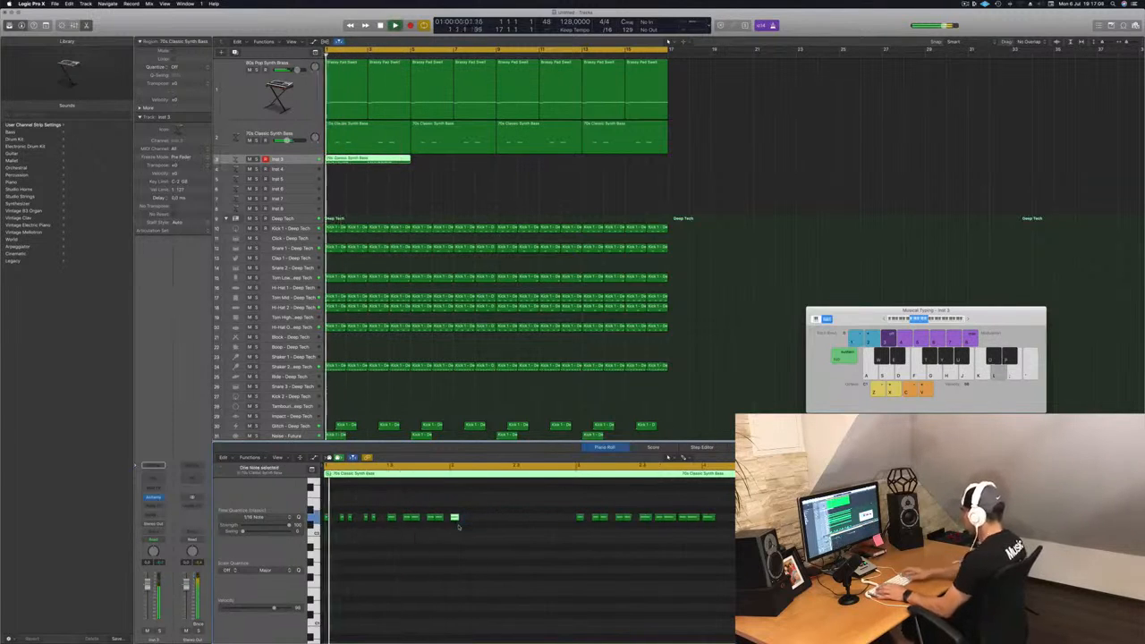
key(Delete)
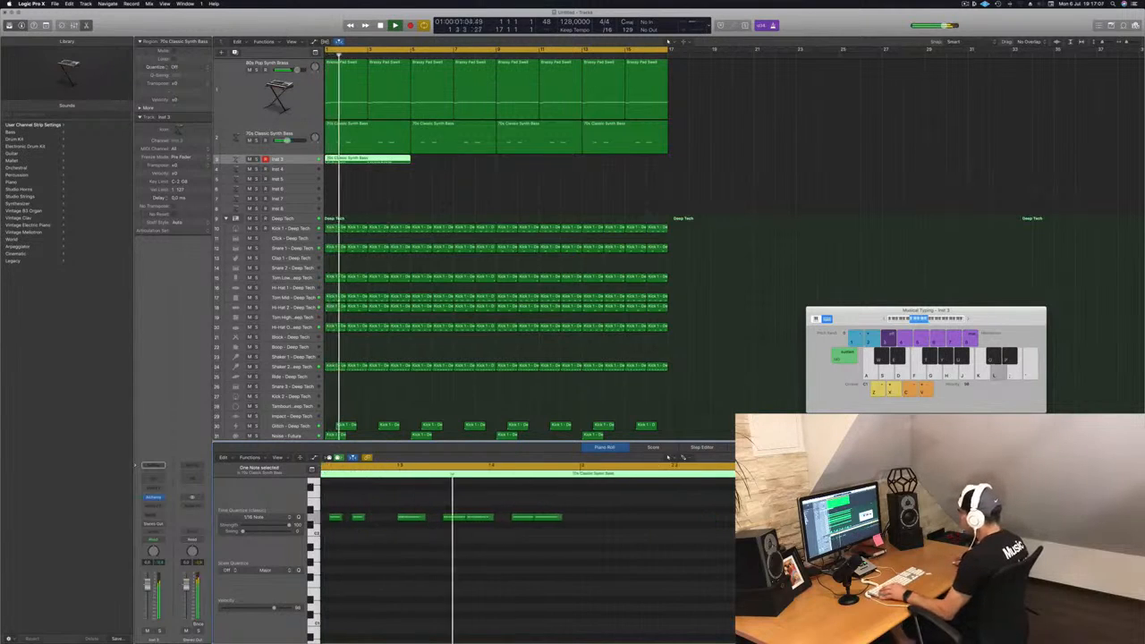
Step: Copy more note groups to fill out a repeating rhythmic pattern across the region
key(super+Right)
drag(426, 508, 511, 519)
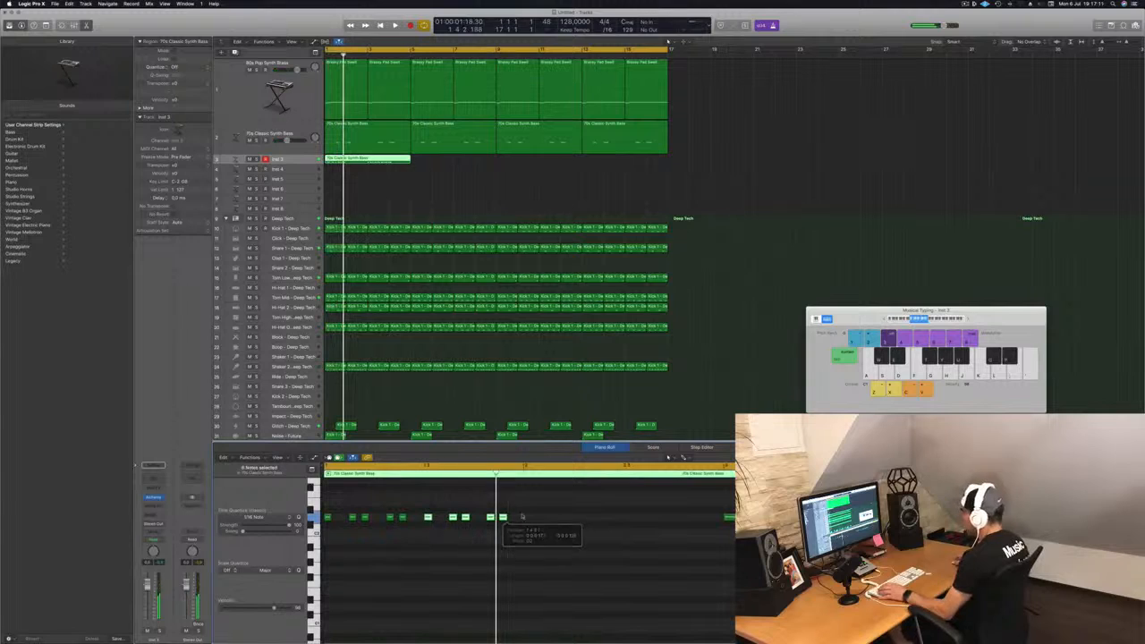
key(super+Left)
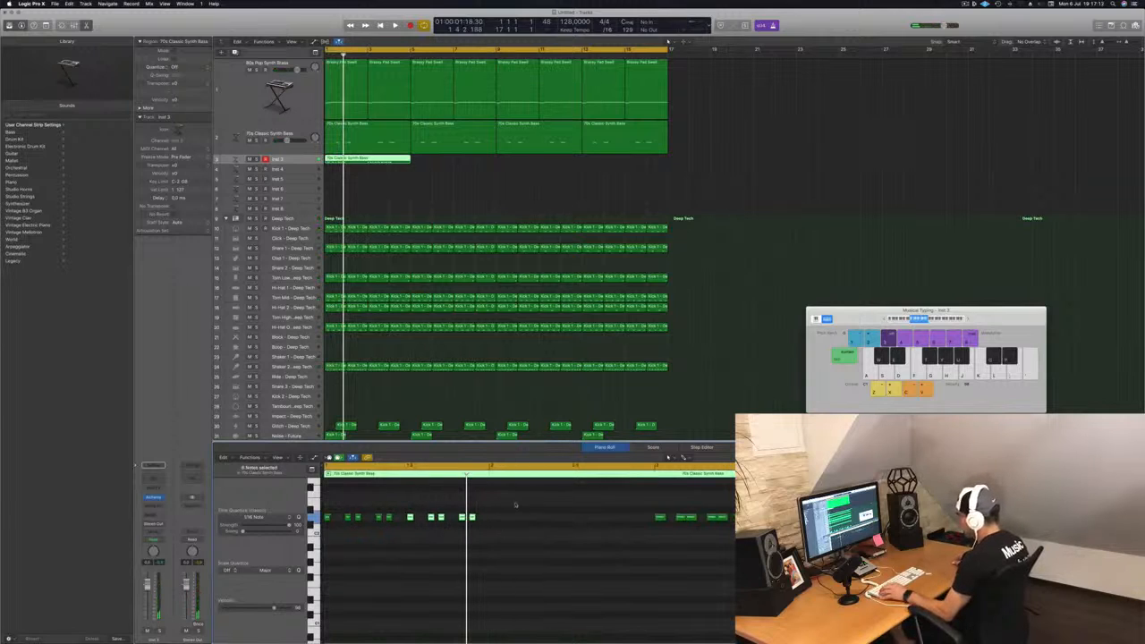
drag(516, 505, 547, 524)
key(super+Left)
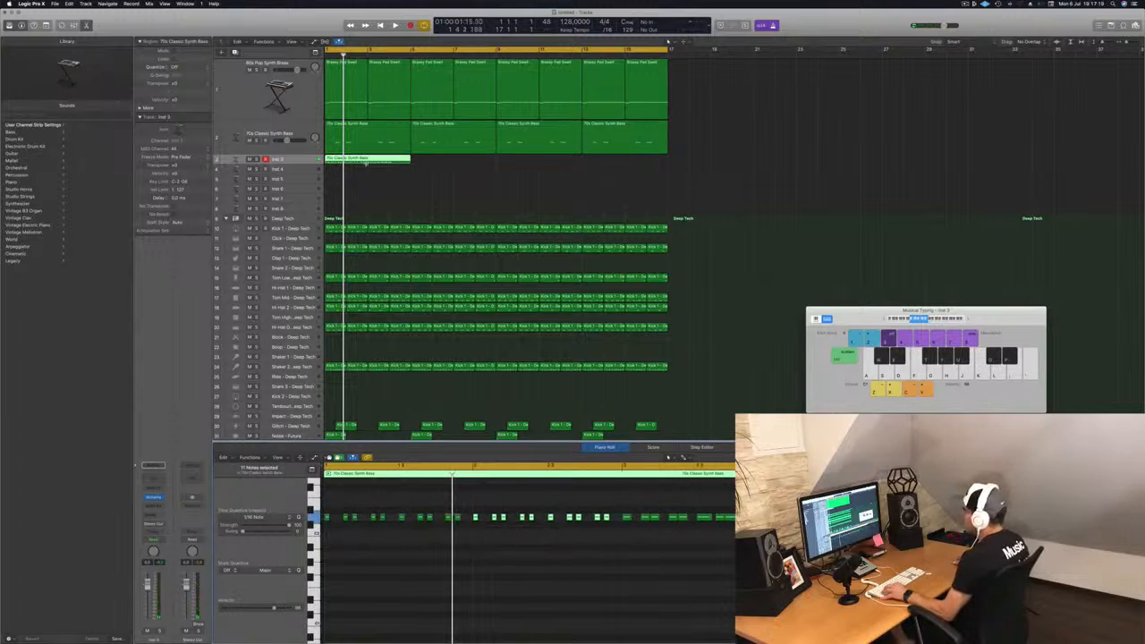
Step: Replace the Inst 3 part with two back-to-back copies of the edited region at the song start and play it
click(367, 159)
key(Delete)
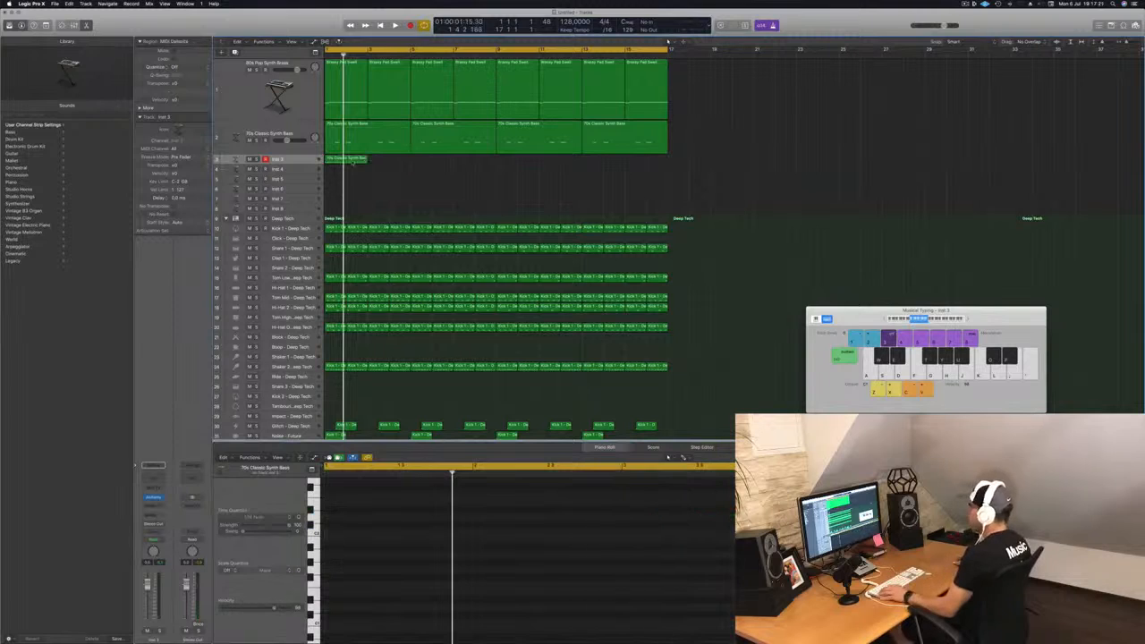
drag(343, 160, 385, 162)
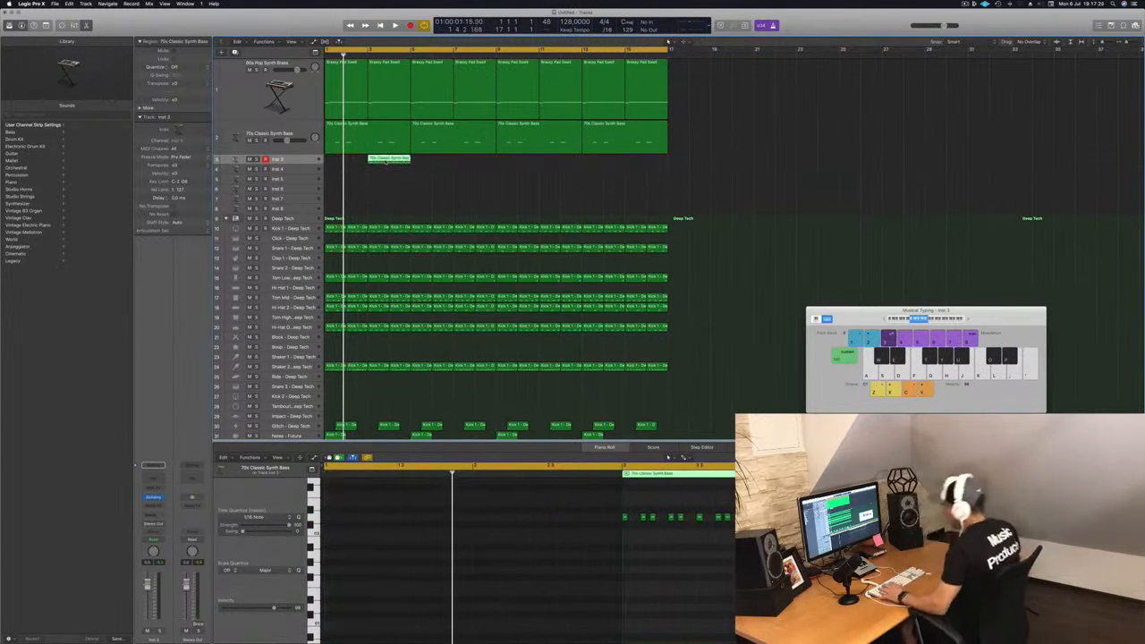
drag(387, 162, 334, 164)
click(299, 161)
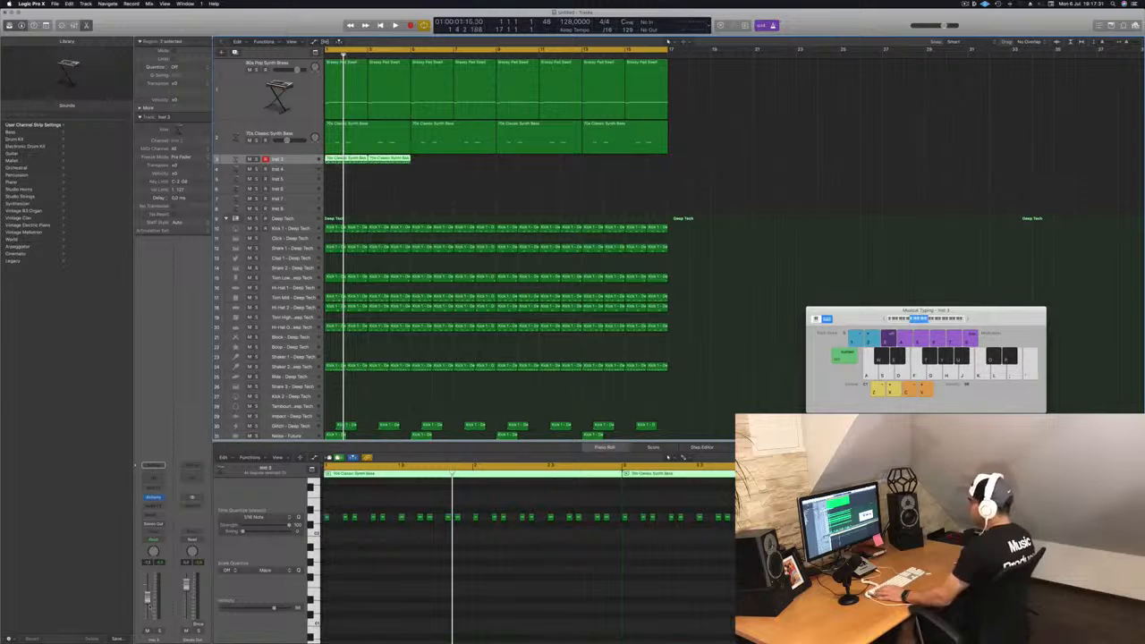
key(space)
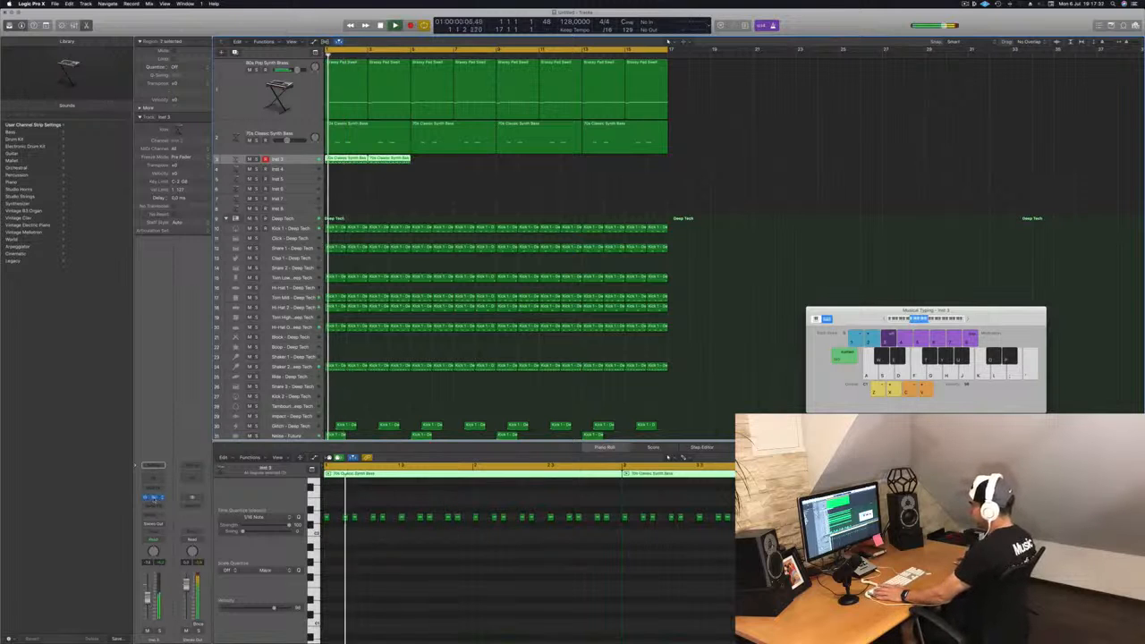
Step: Open the Inst 3 Alchemy instrument and audition its performance snapshots one by one
click(154, 497)
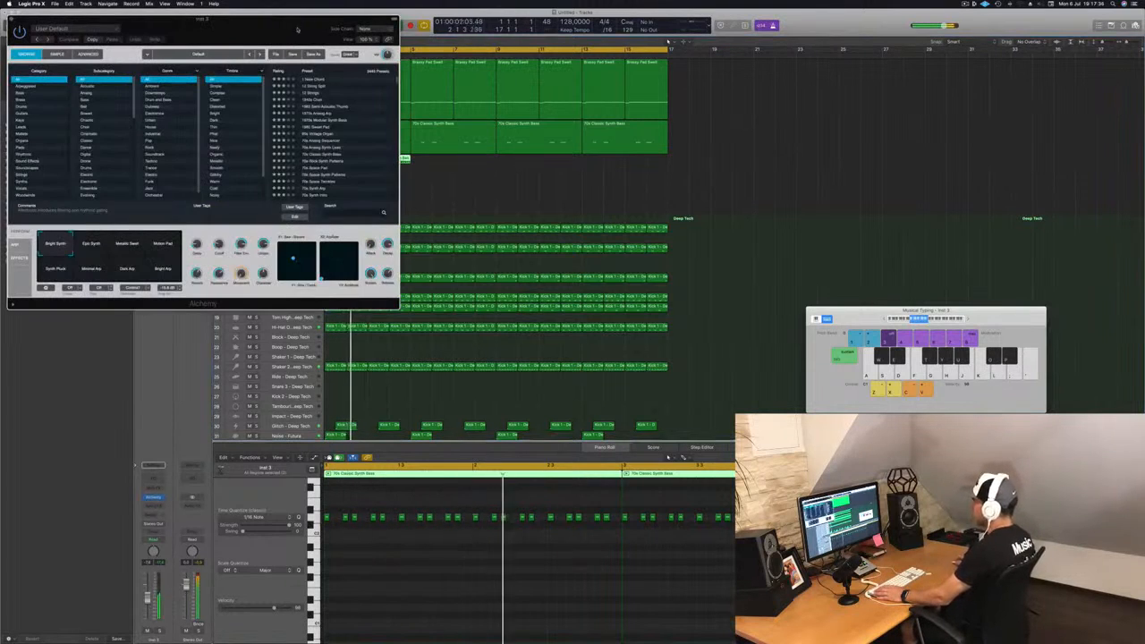
drag(297, 29, 691, 145)
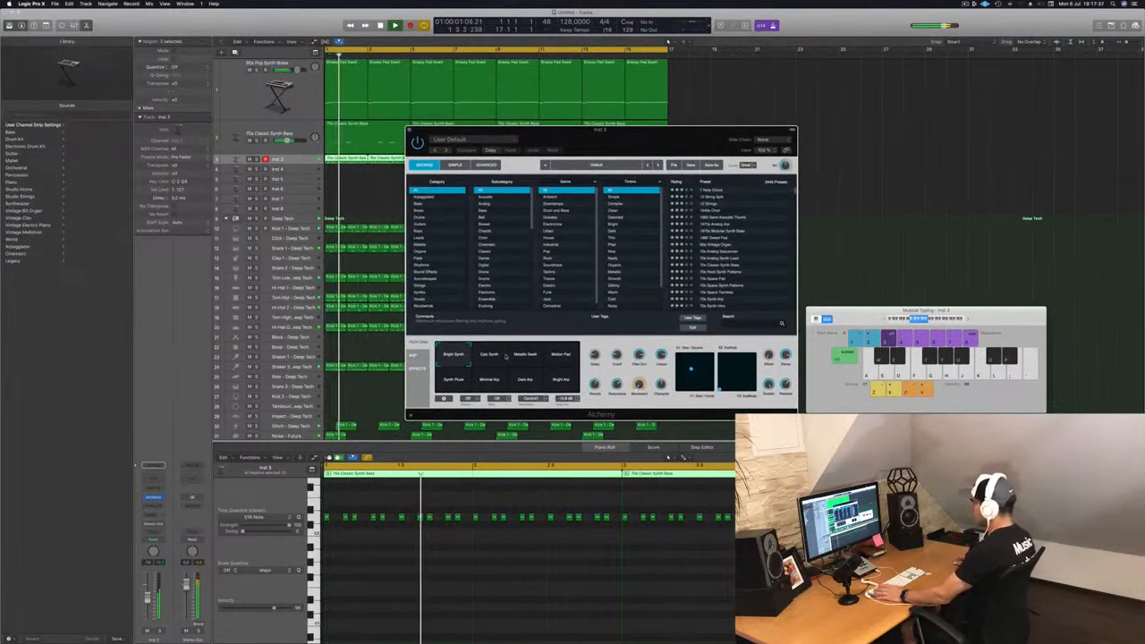
click(504, 356)
click(529, 356)
click(556, 358)
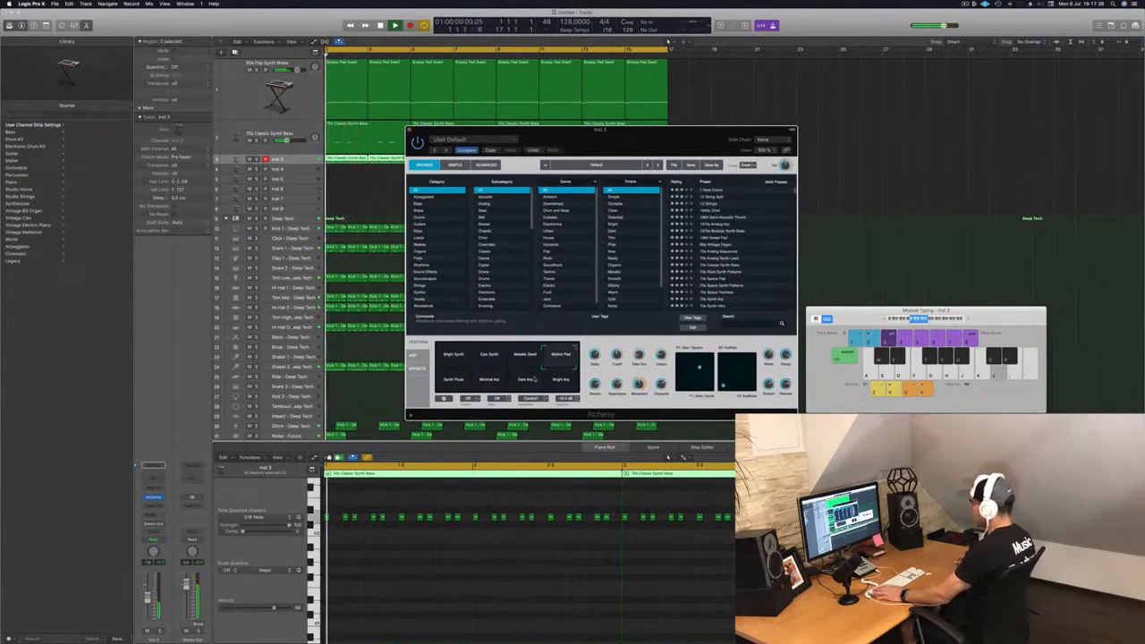
click(492, 381)
click(526, 380)
click(558, 381)
click(447, 385)
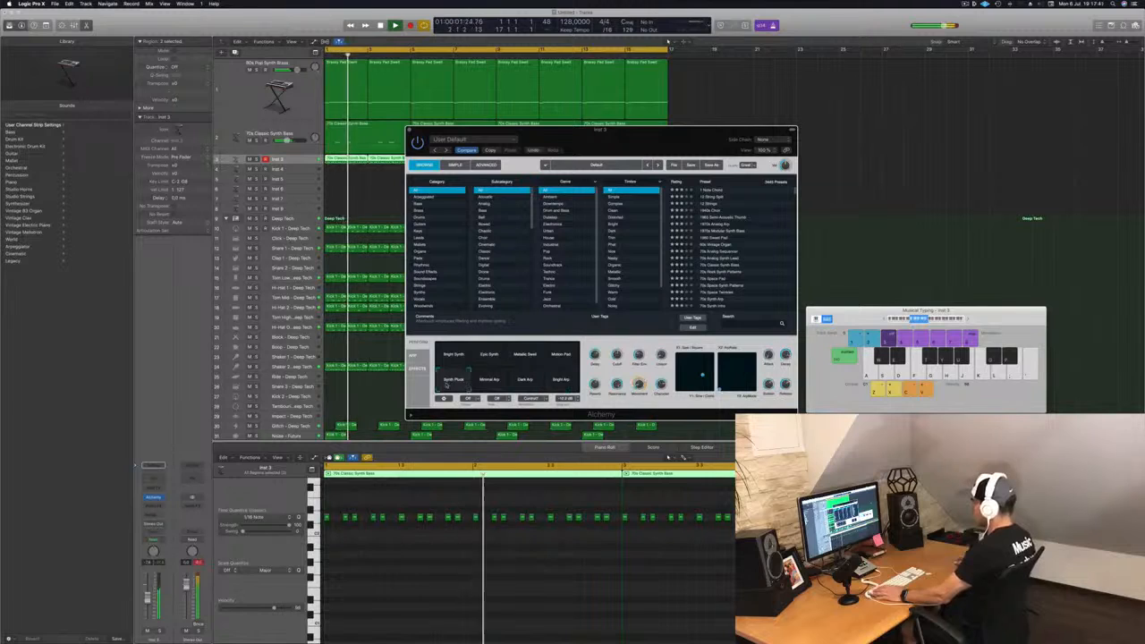
Step: Browse the Bass category presets and load Dubstep Wobble 01
click(417, 204)
scroll(715, 250, down, 5)
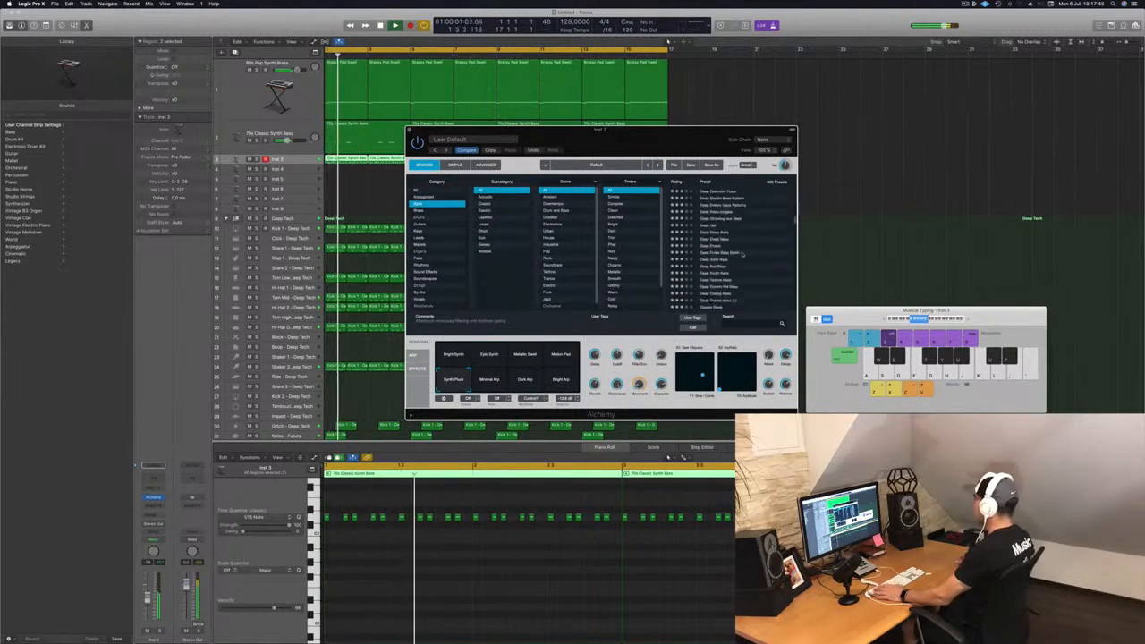
scroll(741, 256, down, 3)
click(723, 261)
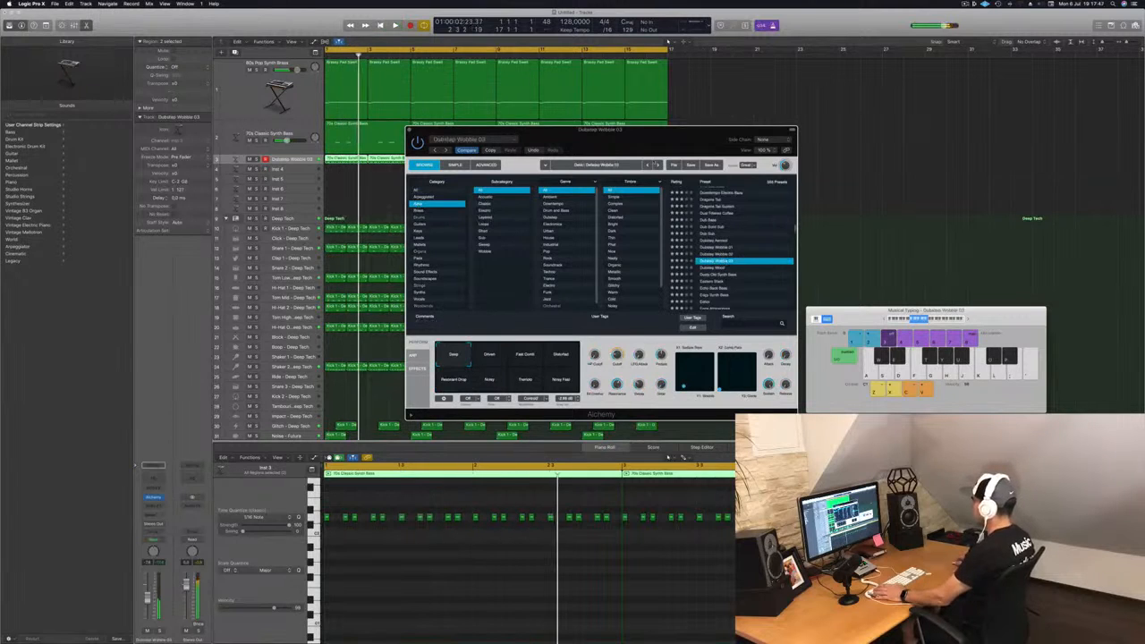
drag(642, 145, 686, 138)
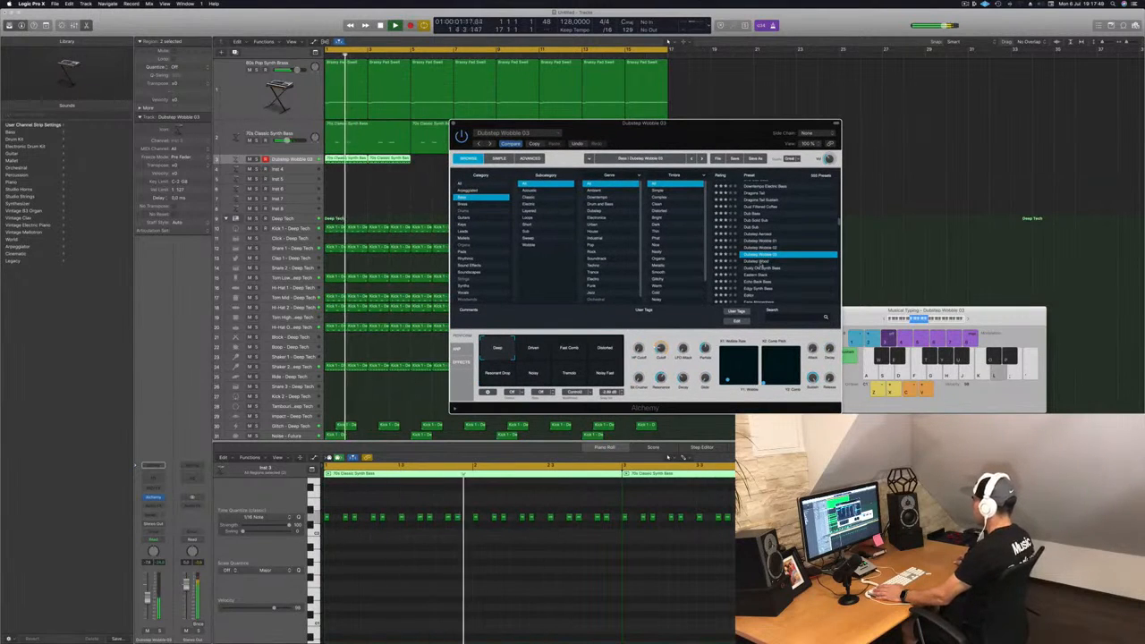
click(788, 262)
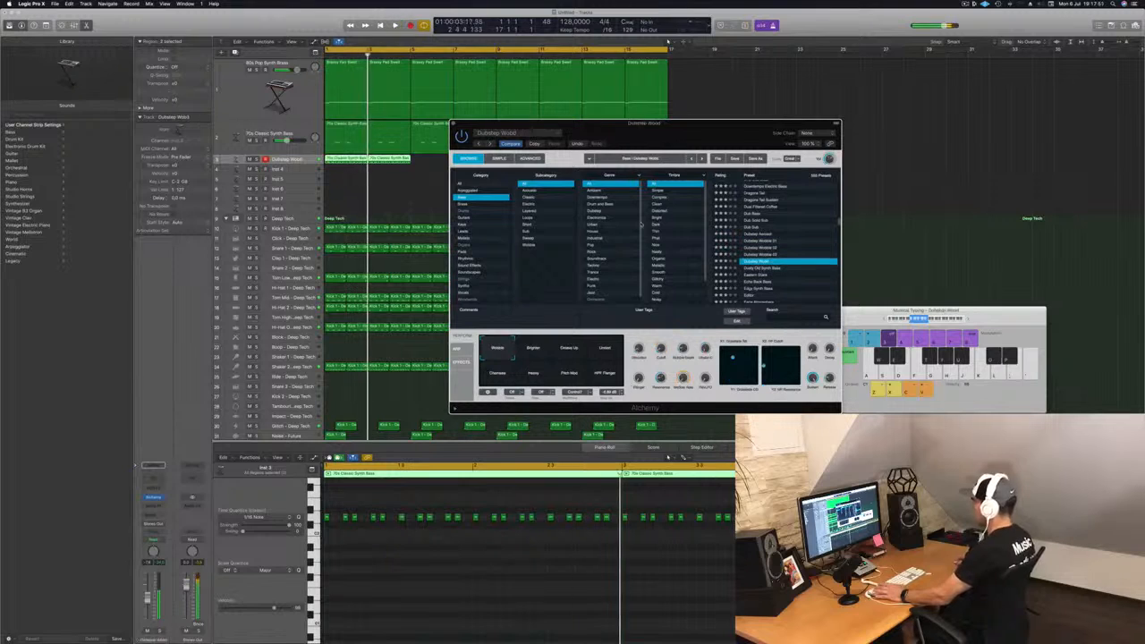
click(766, 242)
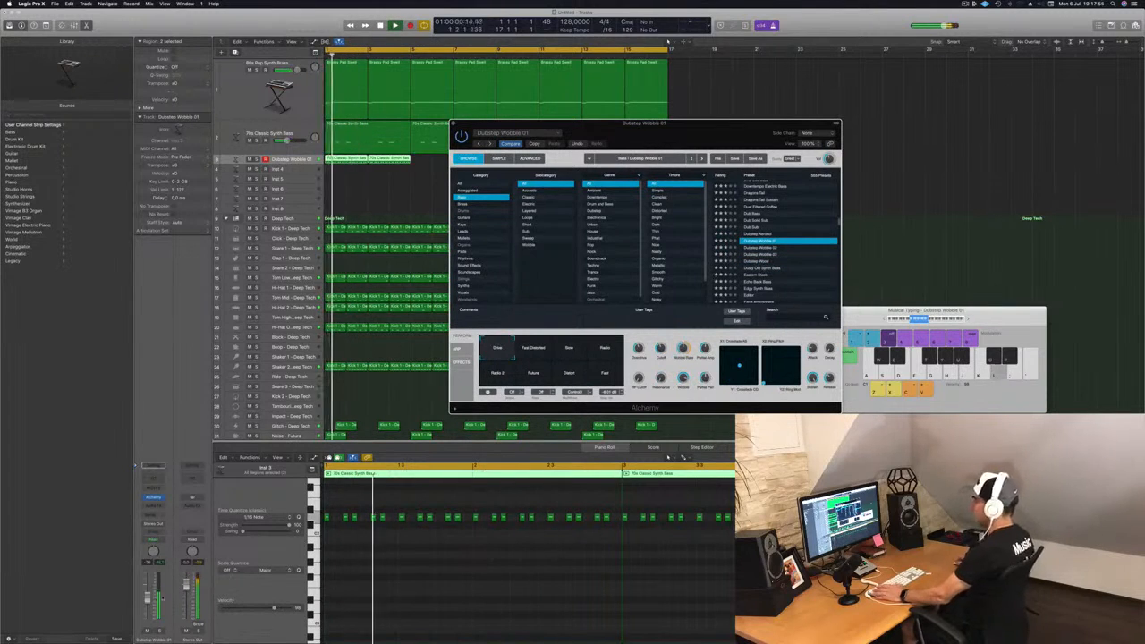
Step: Audition the Dubstep Wobble 01 performance snapshots one by one while nudging the track volume
drag(147, 600, 147, 609)
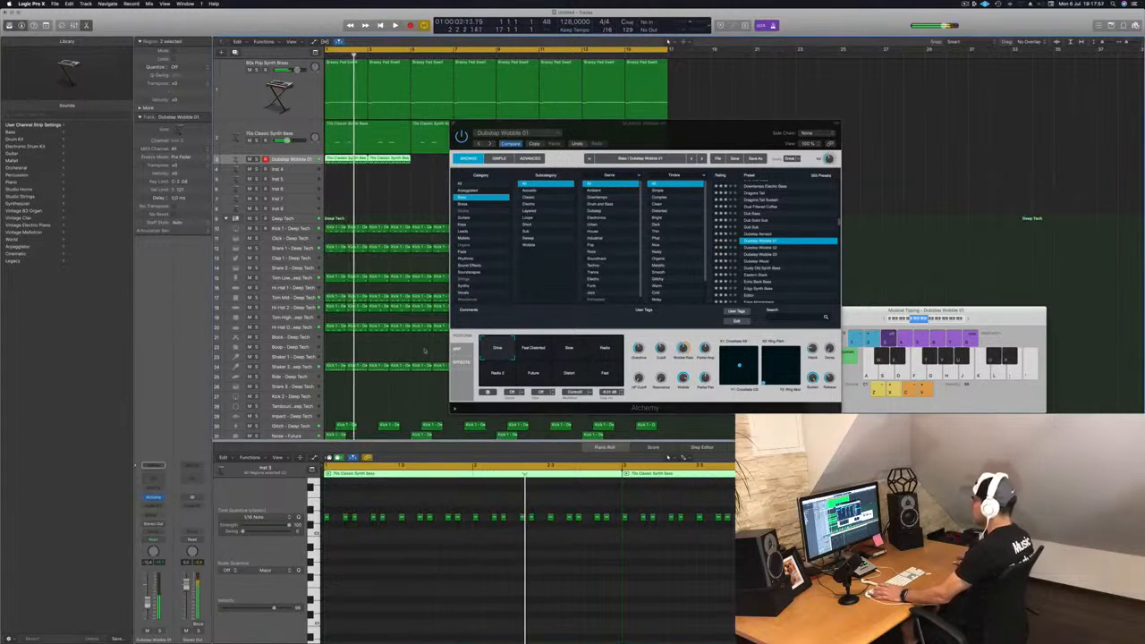
click(523, 352)
click(564, 352)
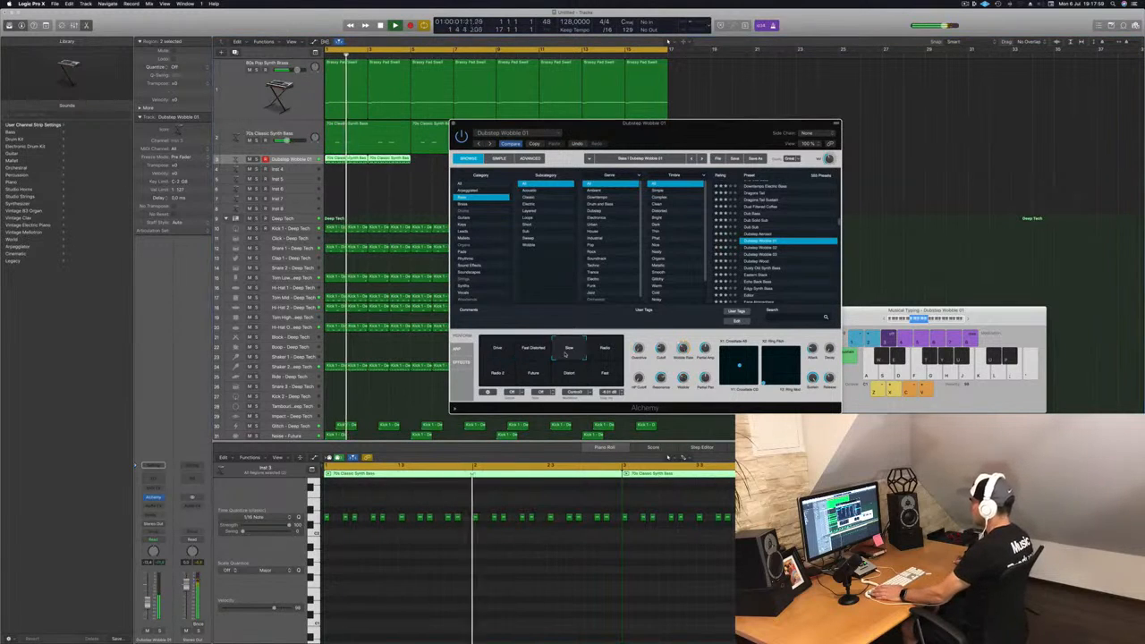
click(600, 354)
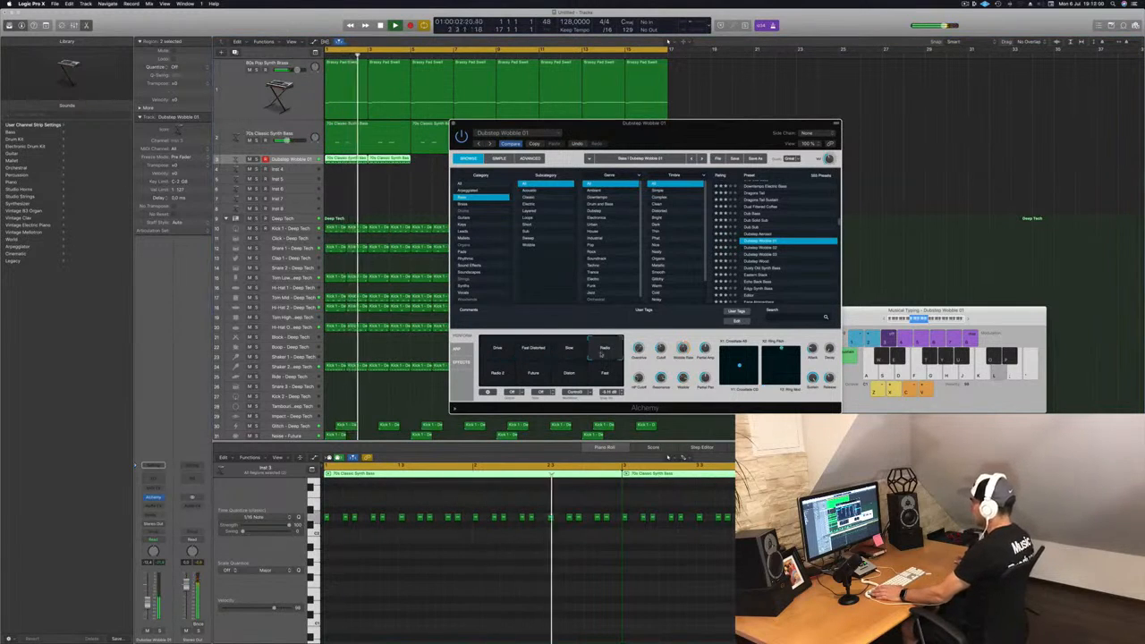
click(494, 374)
click(535, 374)
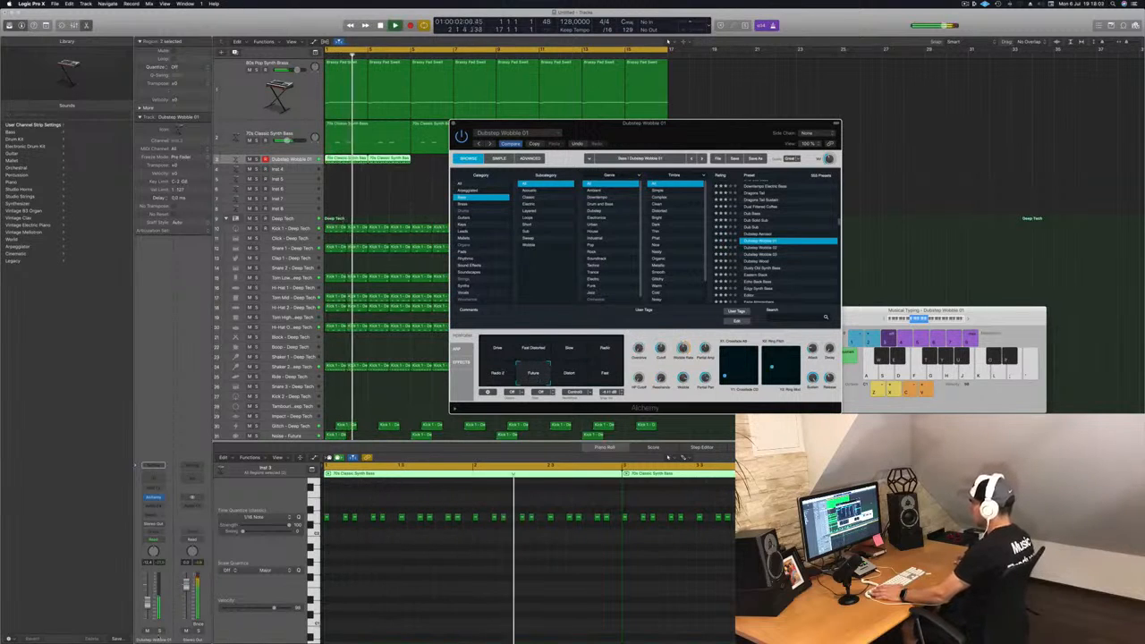
drag(148, 606, 148, 610)
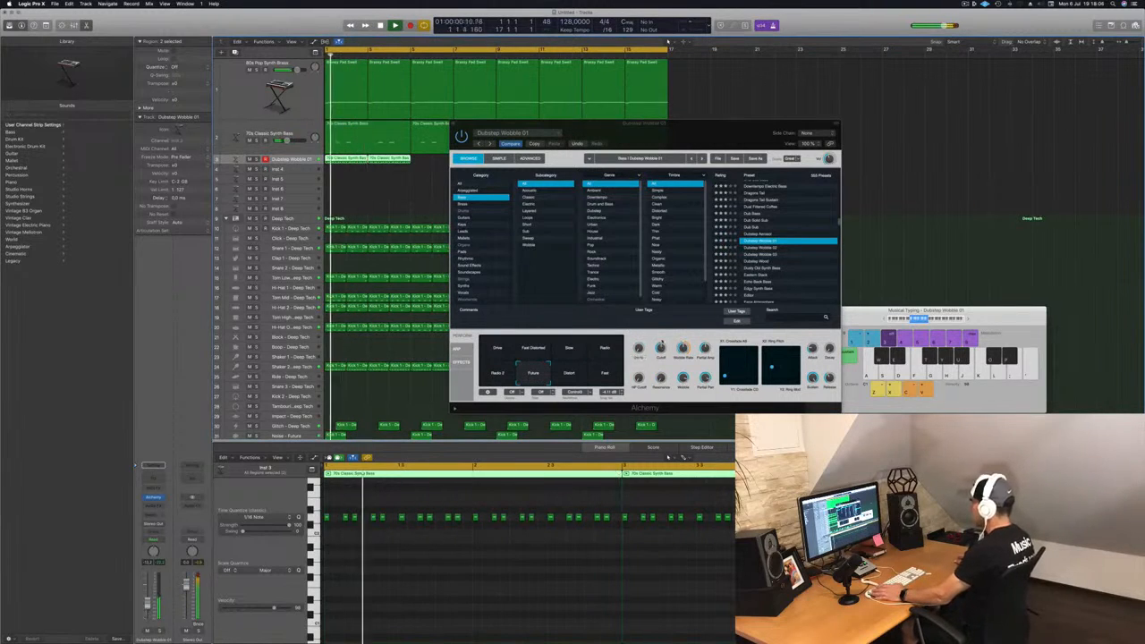
Step: Turn down a sound macro knob and audition the Fast snapshot of Dubstep Wobble 01
drag(661, 346, 663, 366)
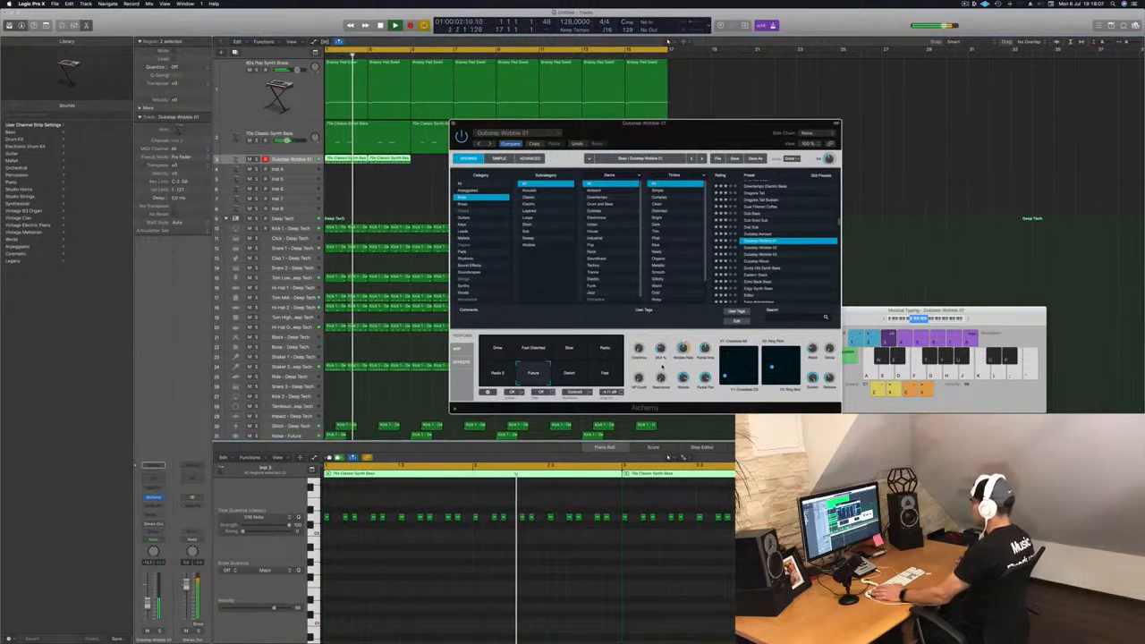
click(493, 603)
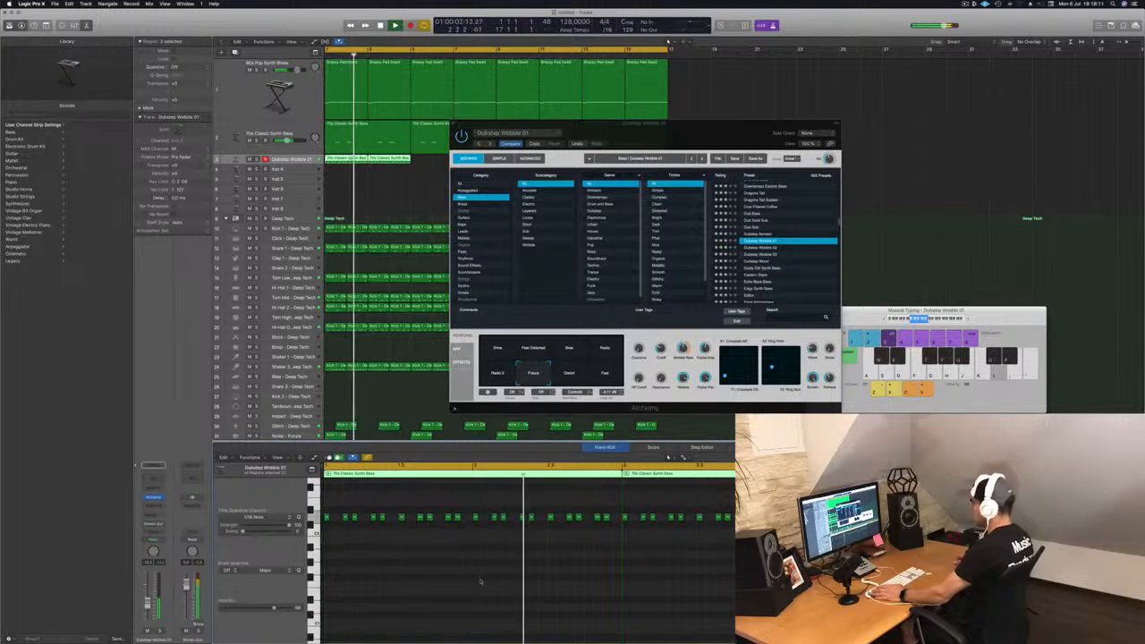
click(606, 374)
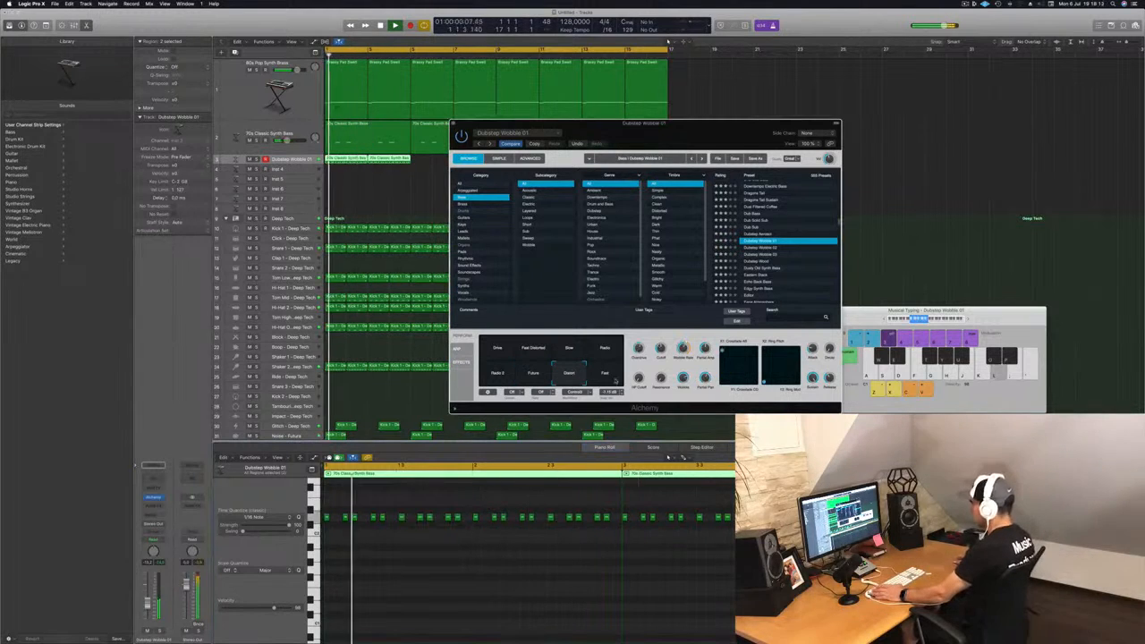
Step: Load the Dubstep Wobble 02 preset and audition each of its performance snapshots
click(712, 248)
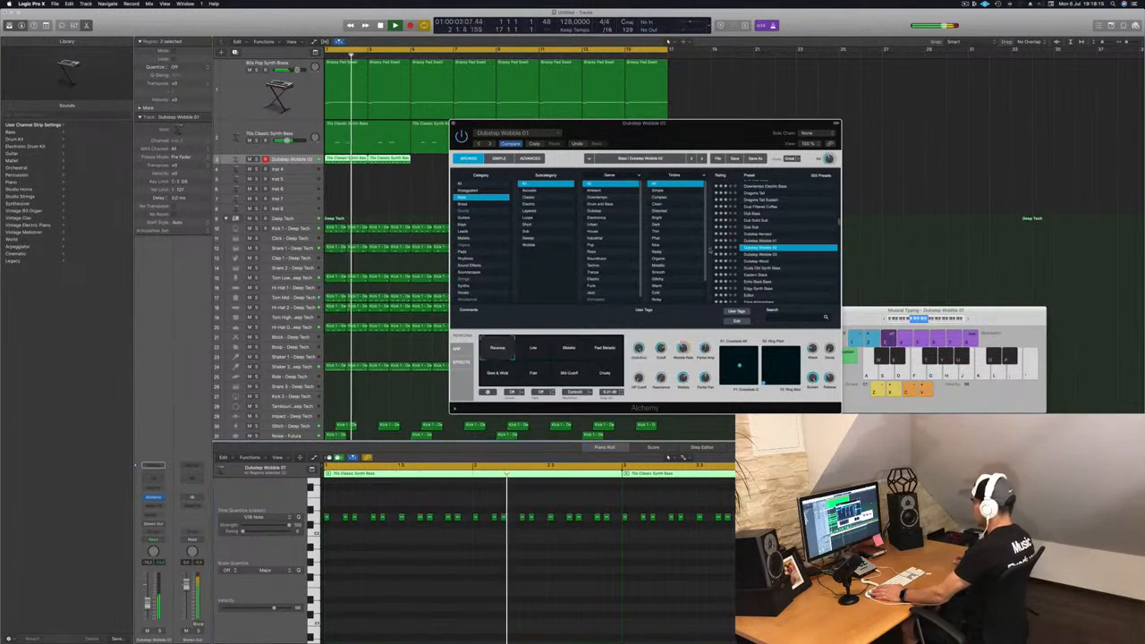
click(535, 355)
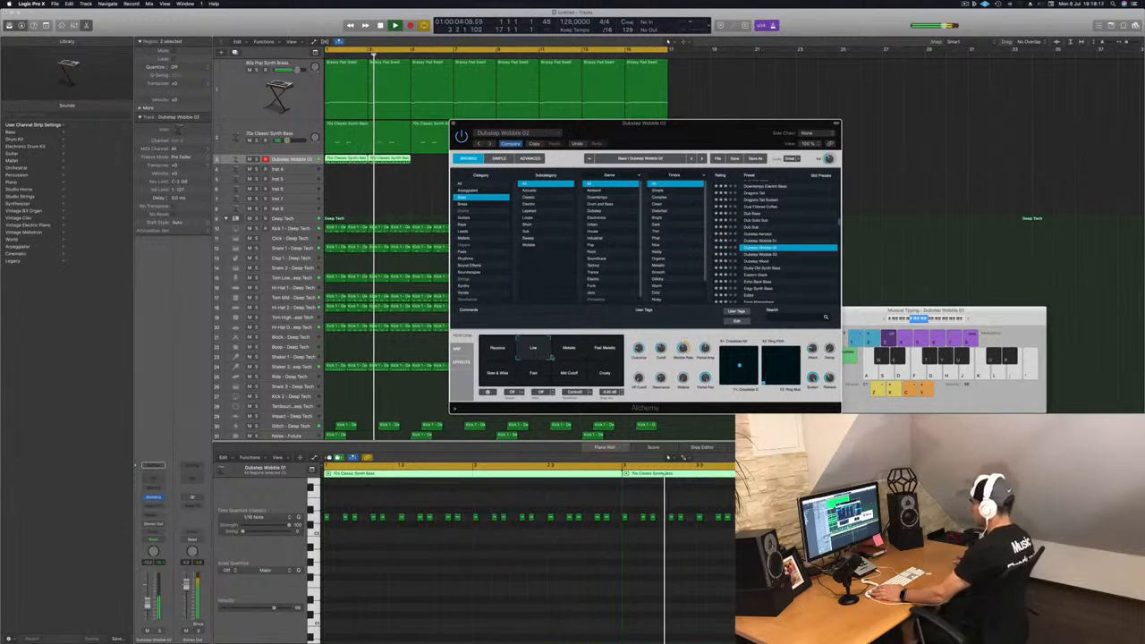
click(567, 355)
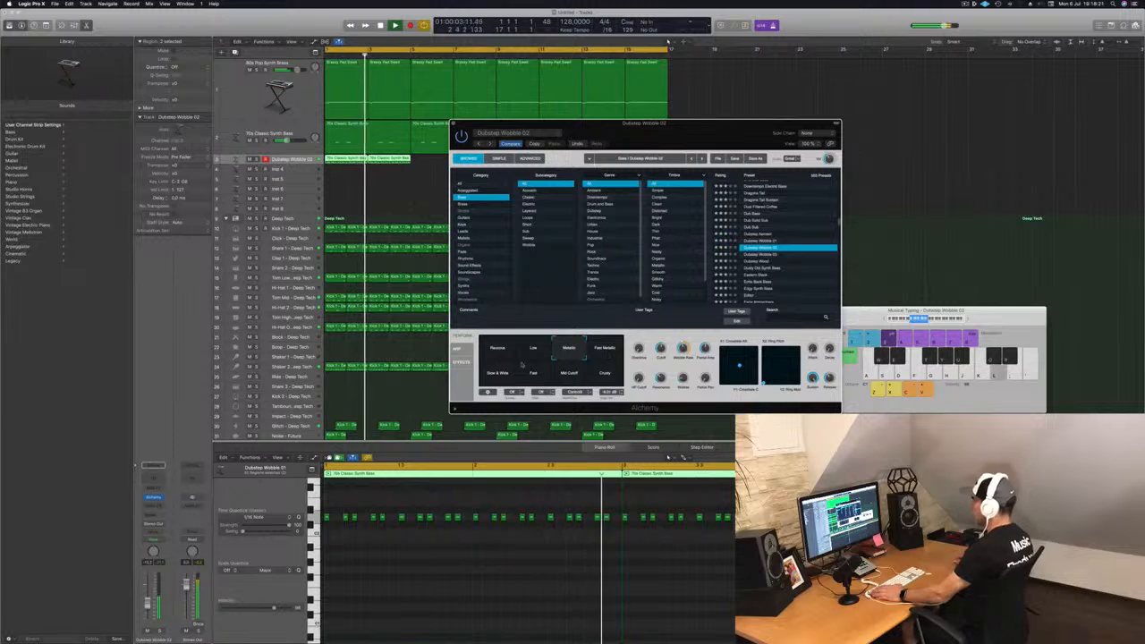
click(605, 352)
click(498, 377)
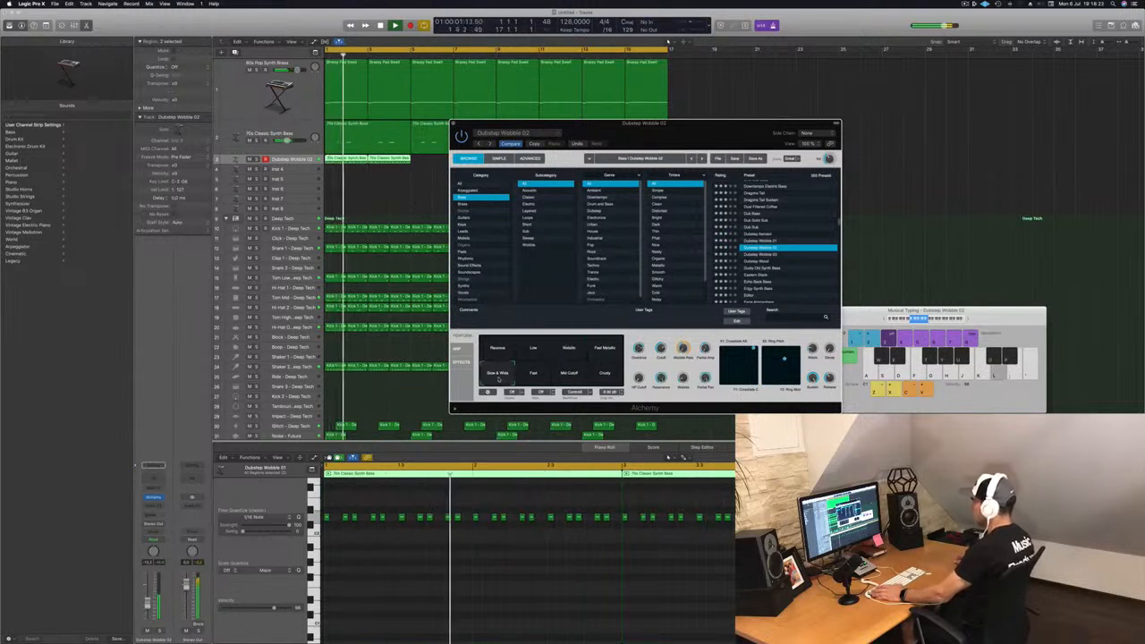
click(531, 377)
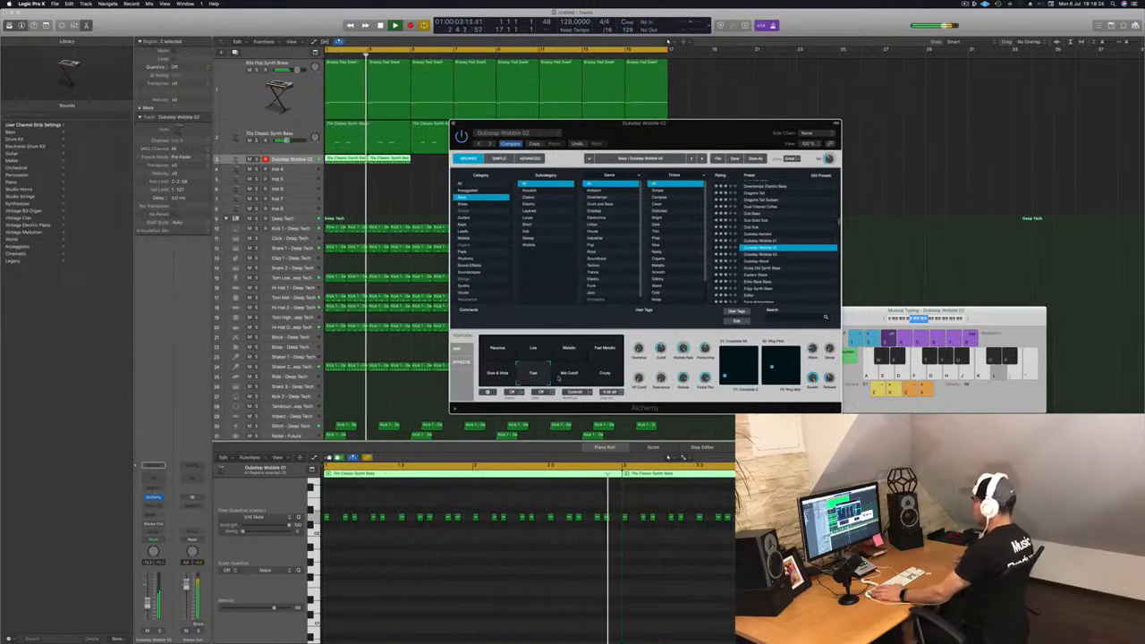
click(565, 379)
click(595, 380)
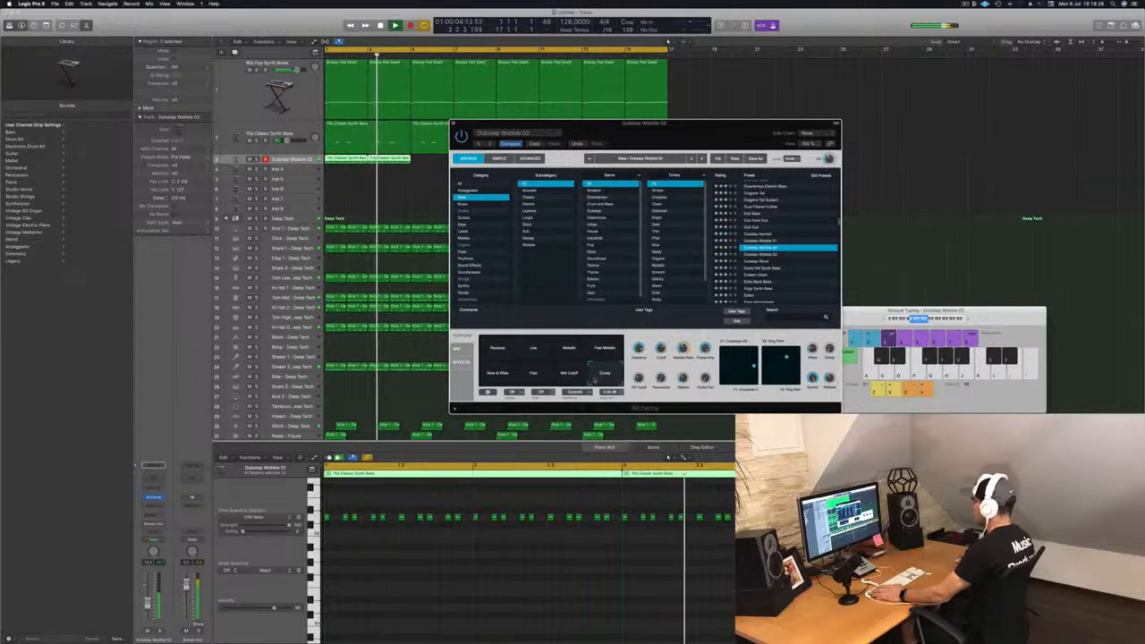
Step: Load the Dubstep Wood preset, restart playback and audition each of its performance snapshots
click(765, 260)
key(space)
click(533, 349)
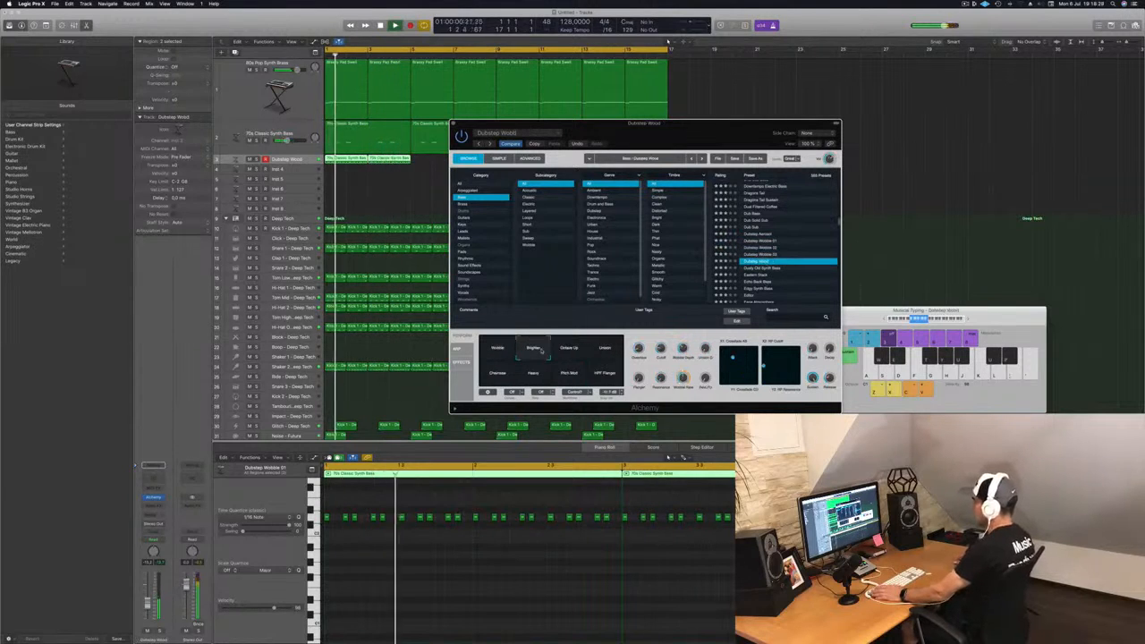
click(567, 349)
click(605, 350)
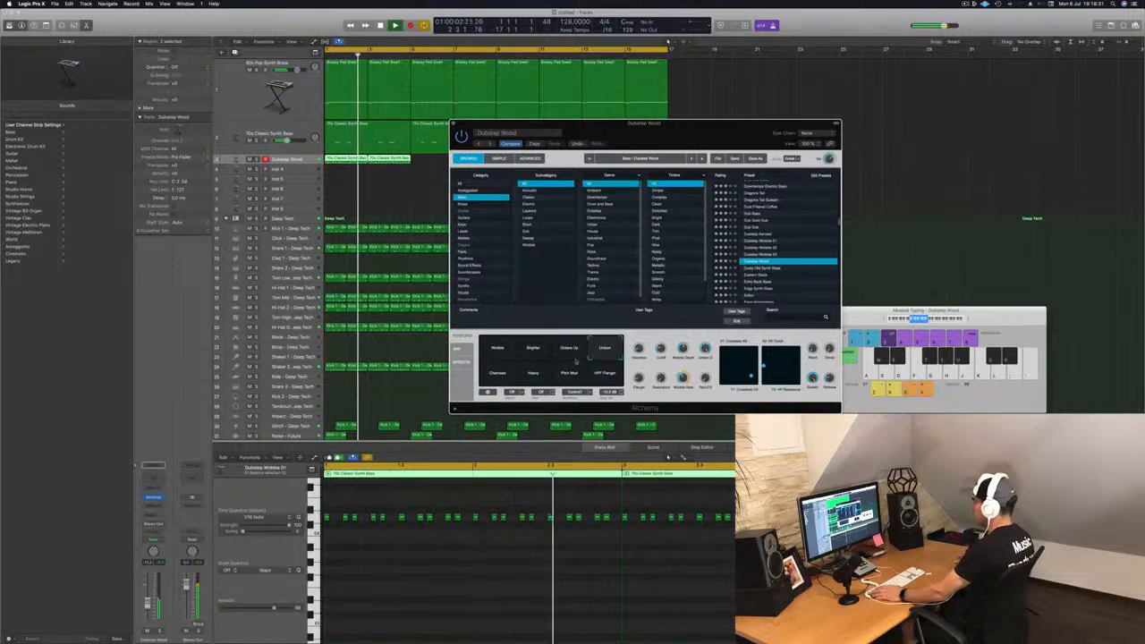
click(494, 377)
click(533, 374)
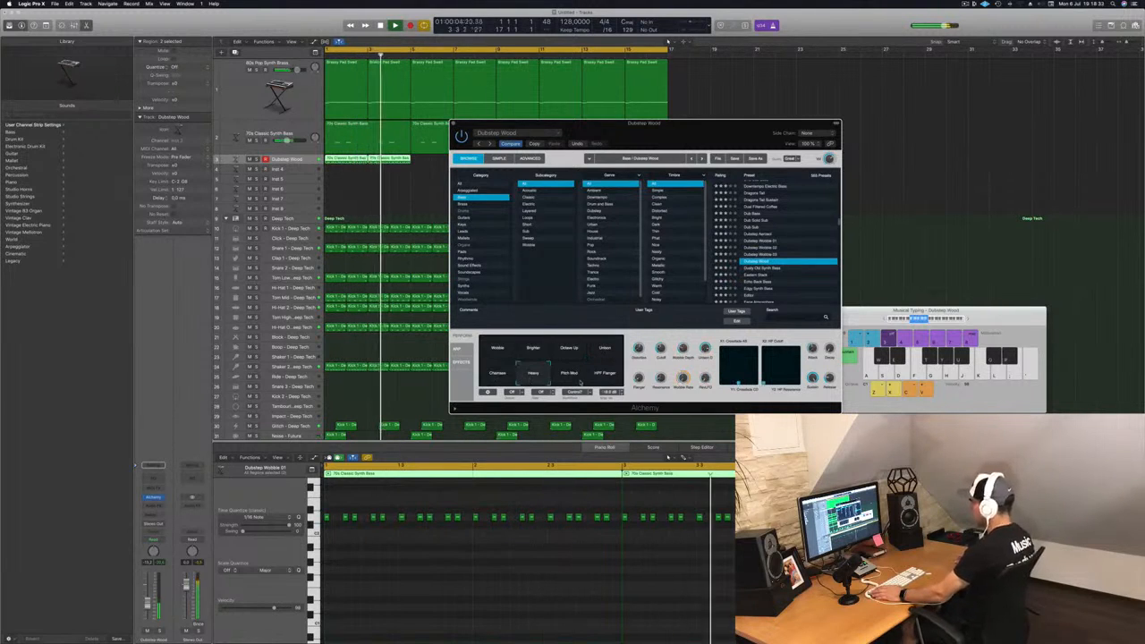
click(572, 375)
click(601, 375)
Step: Load the Dusty Old Synth Bass preset, restart playback and audition each of its performance snapshots
scroll(828, 269, down, 2)
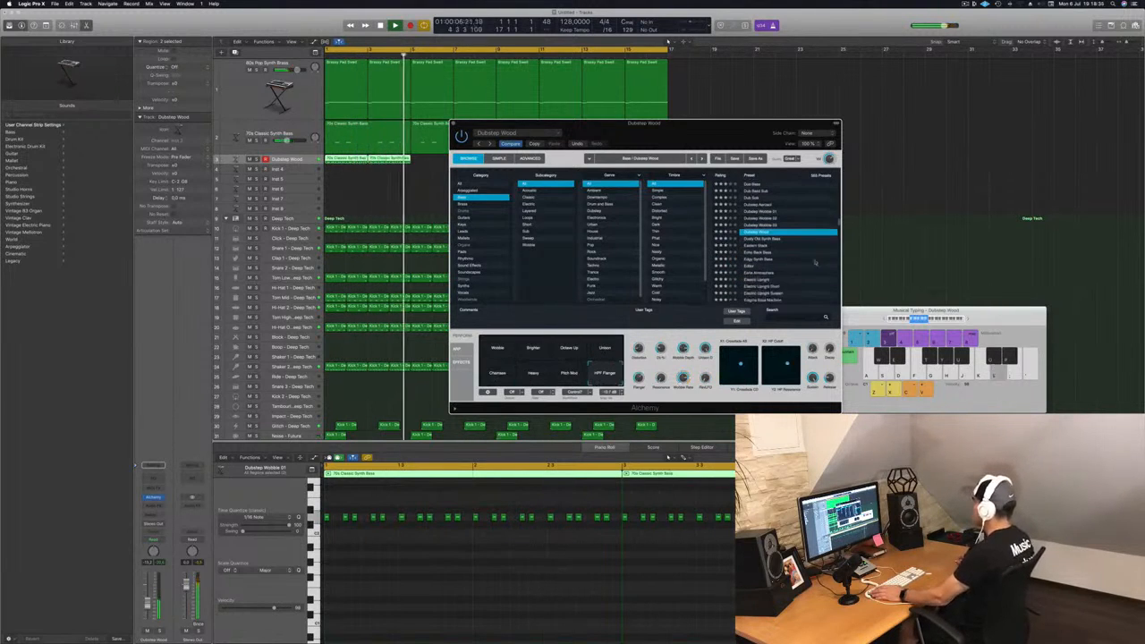
click(769, 240)
key(space)
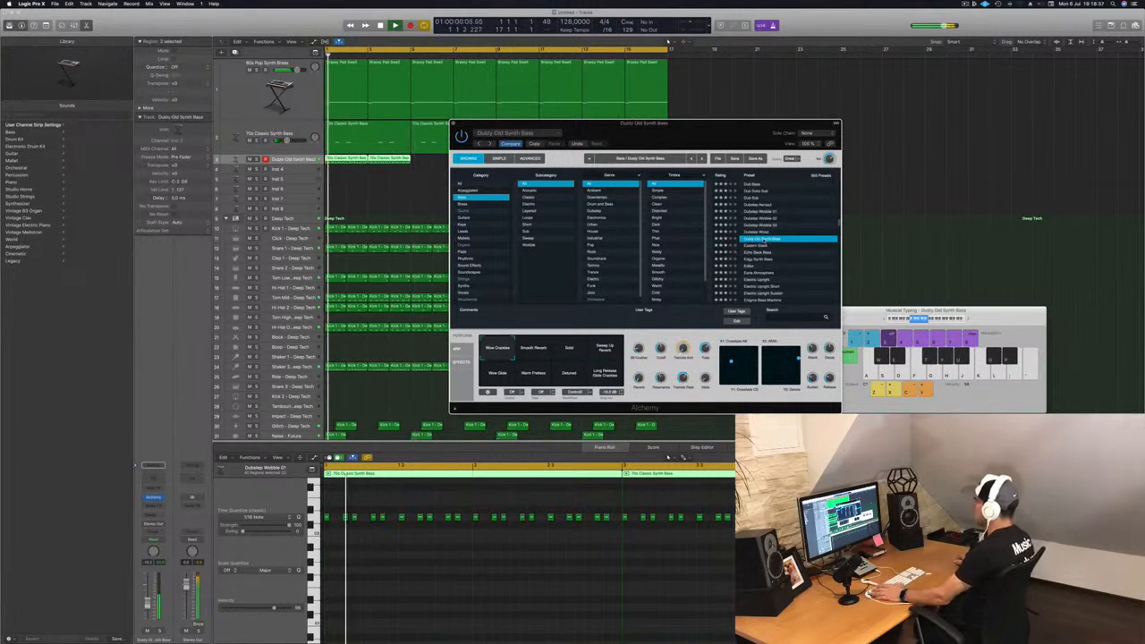
click(537, 568)
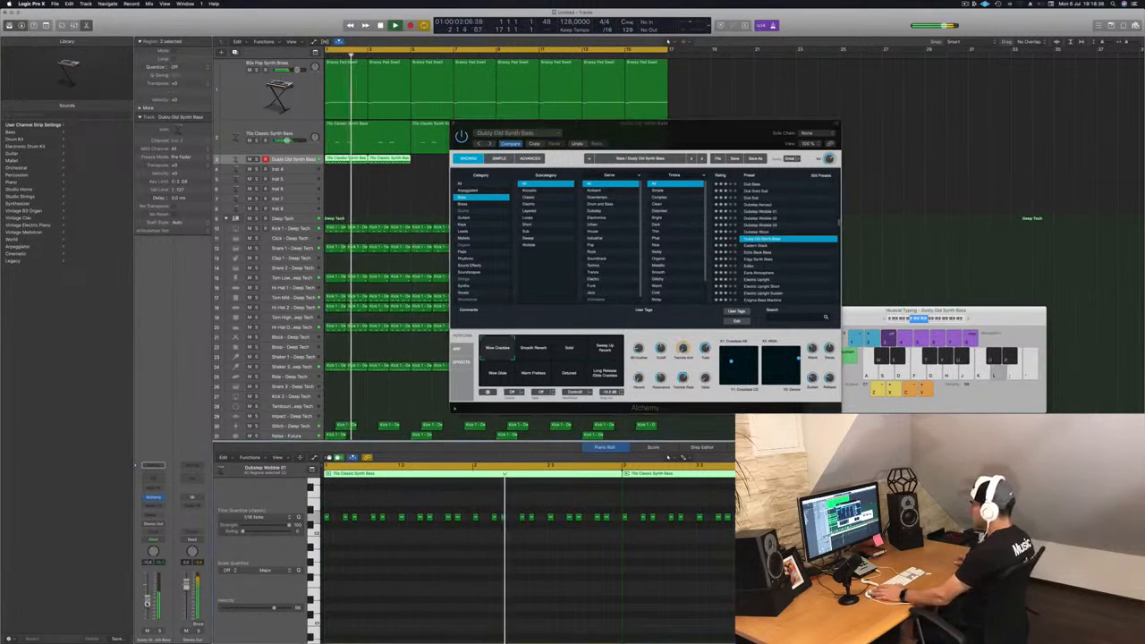
click(537, 351)
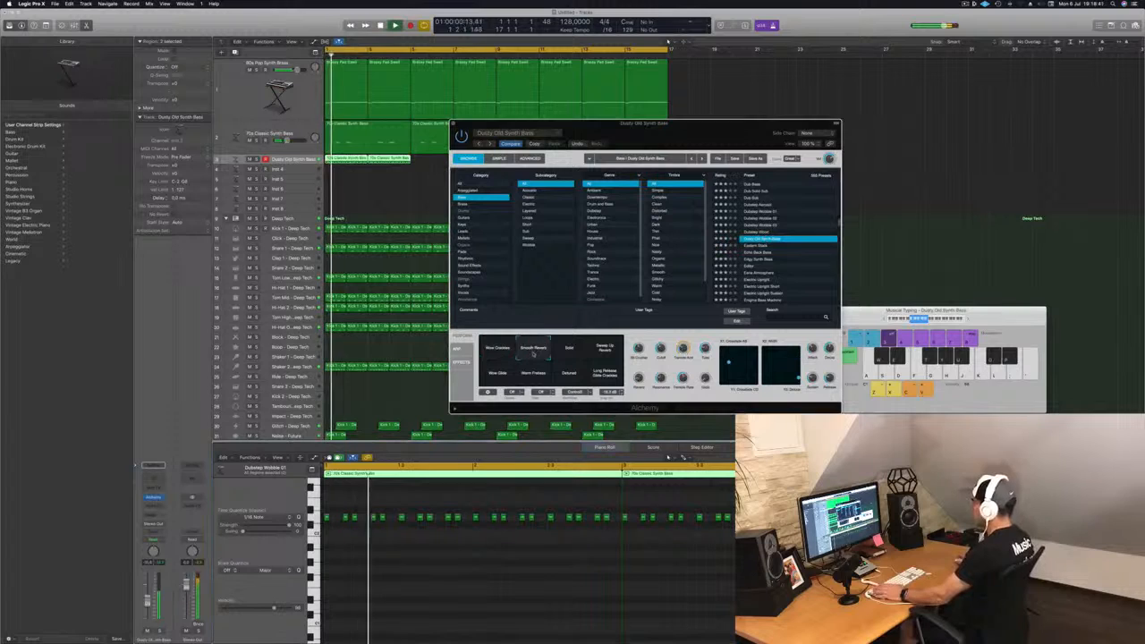
click(581, 351)
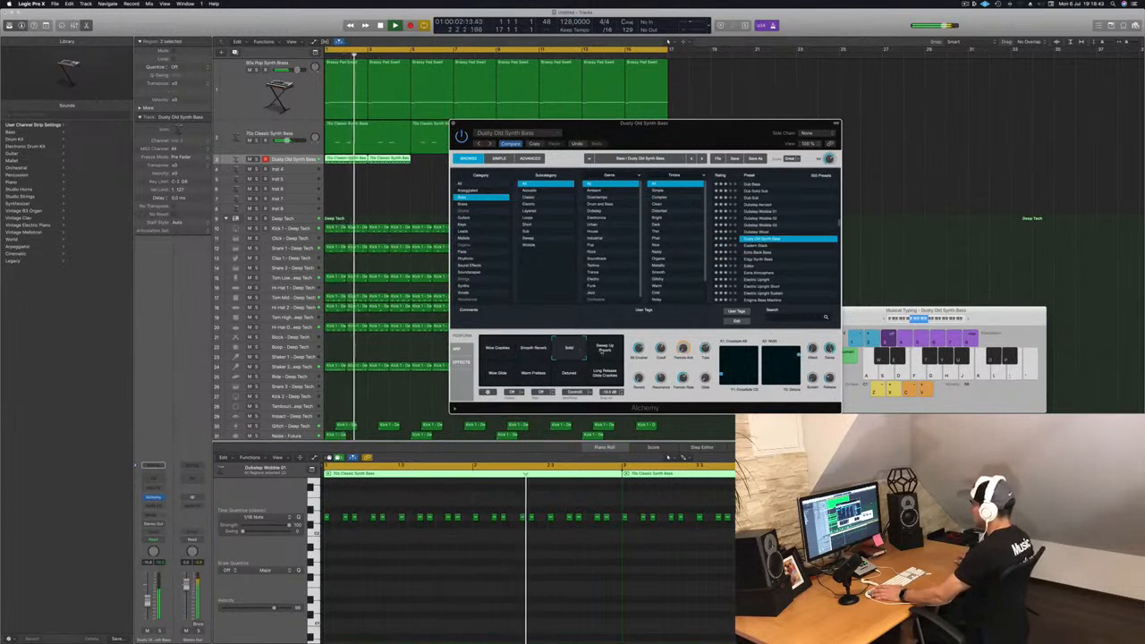
click(601, 348)
click(498, 374)
click(534, 374)
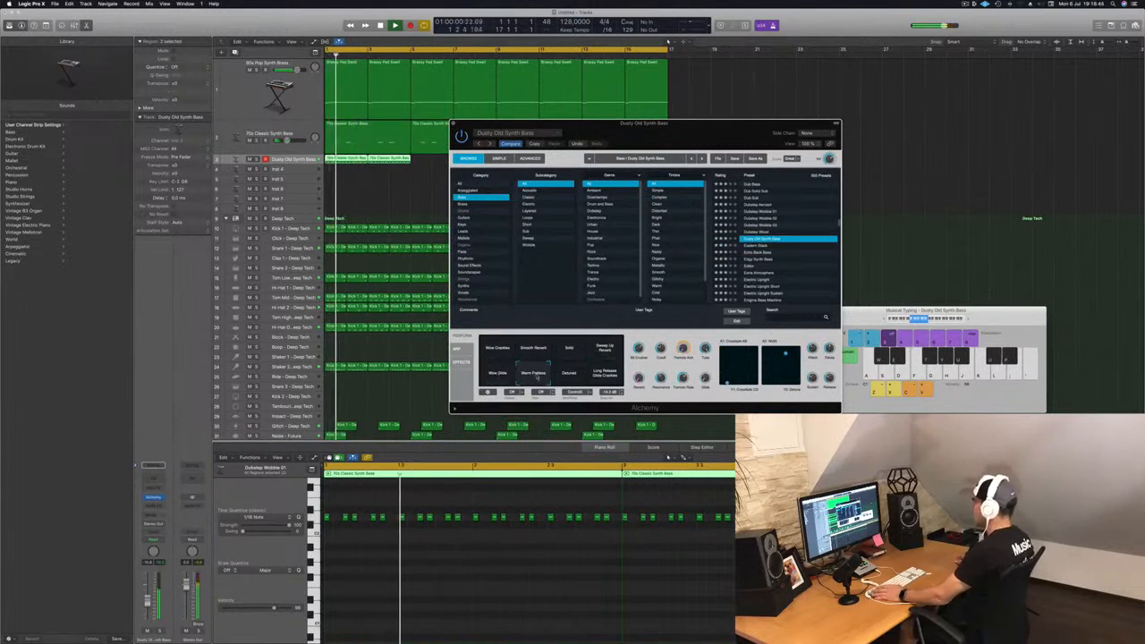
click(567, 379)
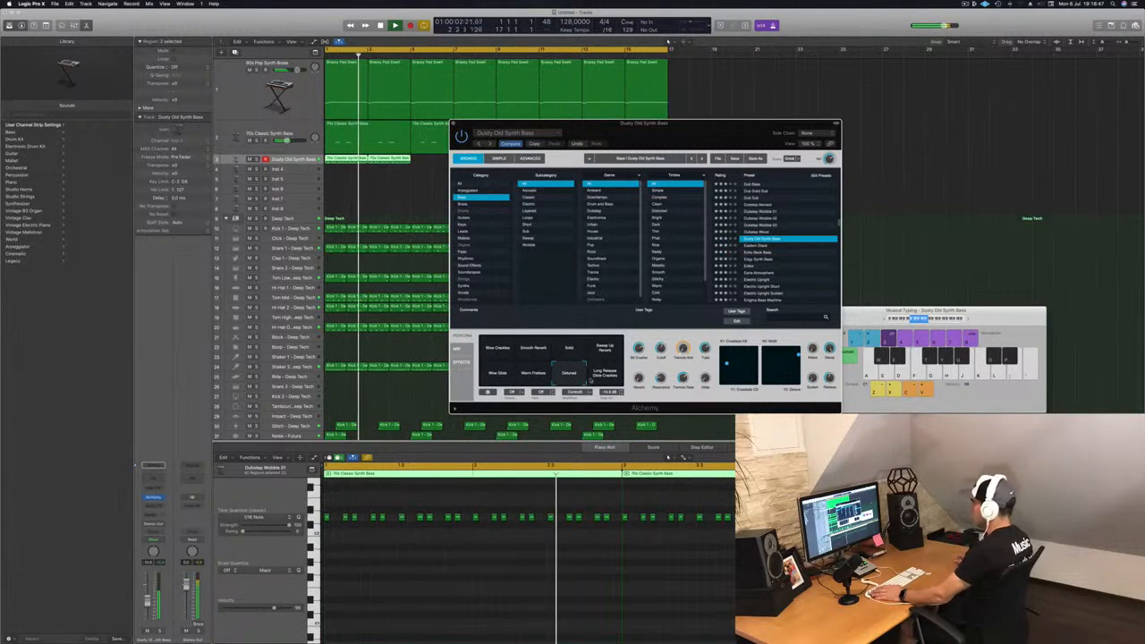
click(599, 372)
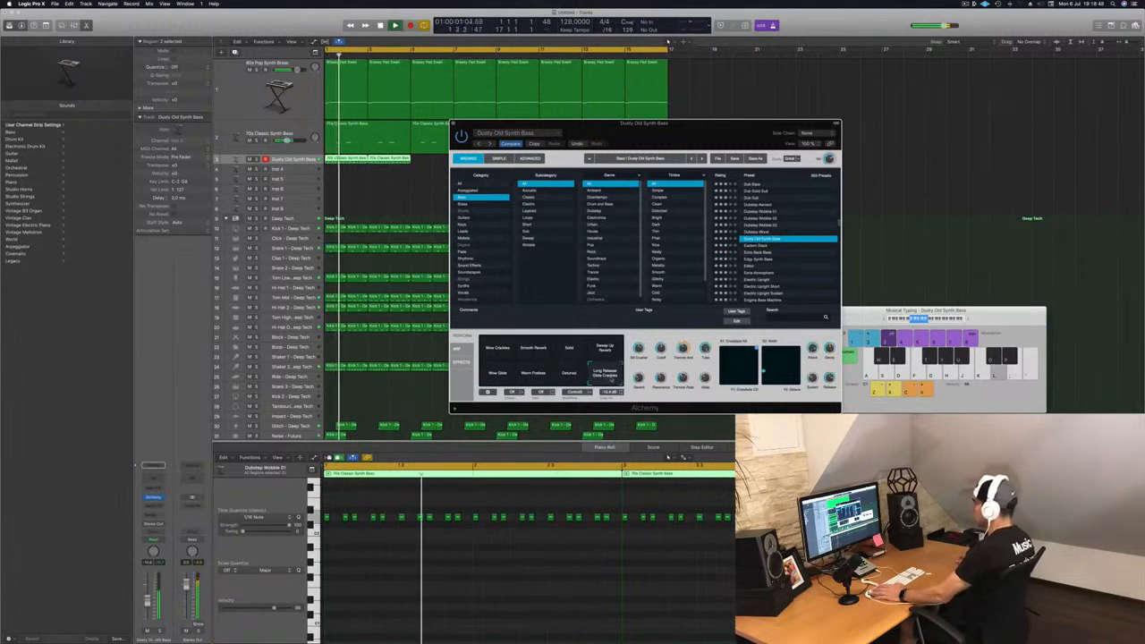
Step: Step through the Eastern Stack, Echo Bark Bass and Edgy Synth Bass presets, settling on Editor
click(756, 247)
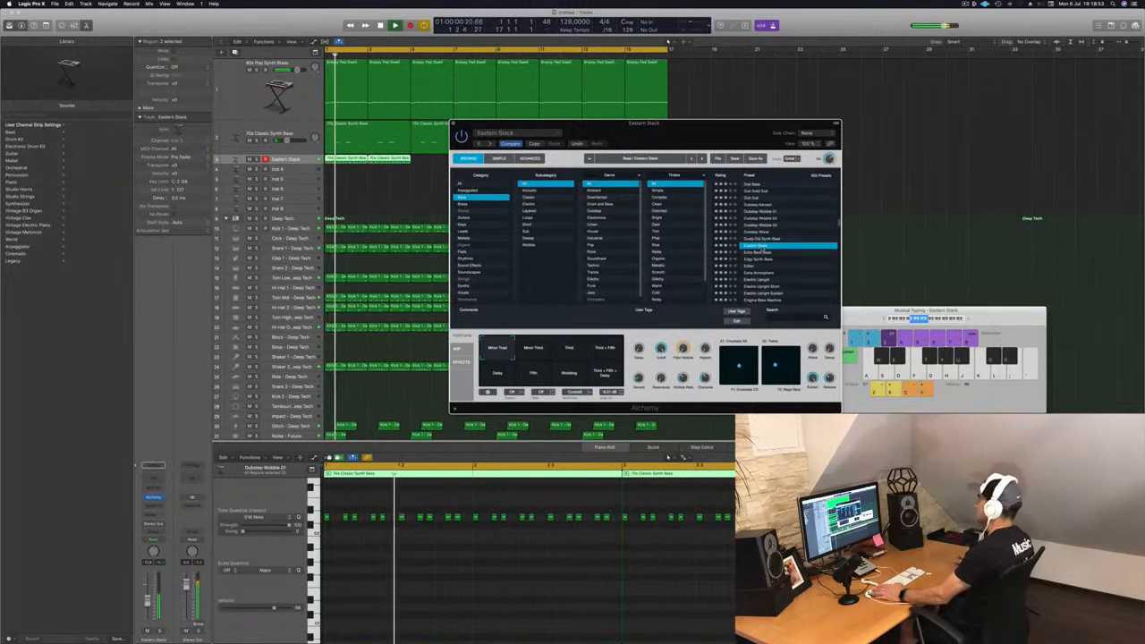
click(759, 253)
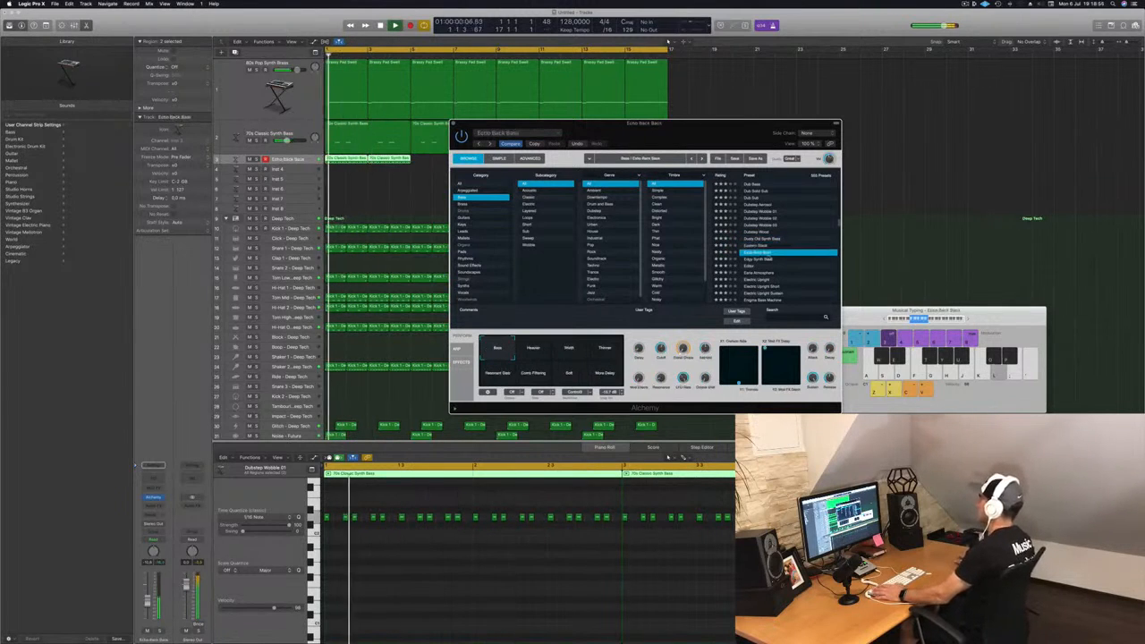
click(765, 260)
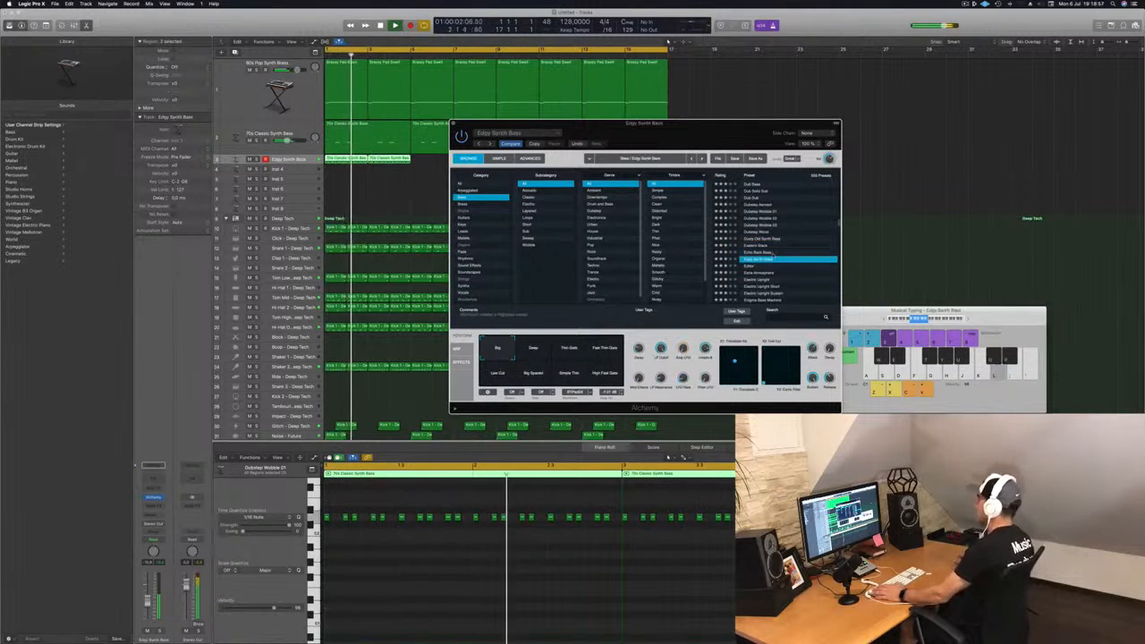
click(535, 349)
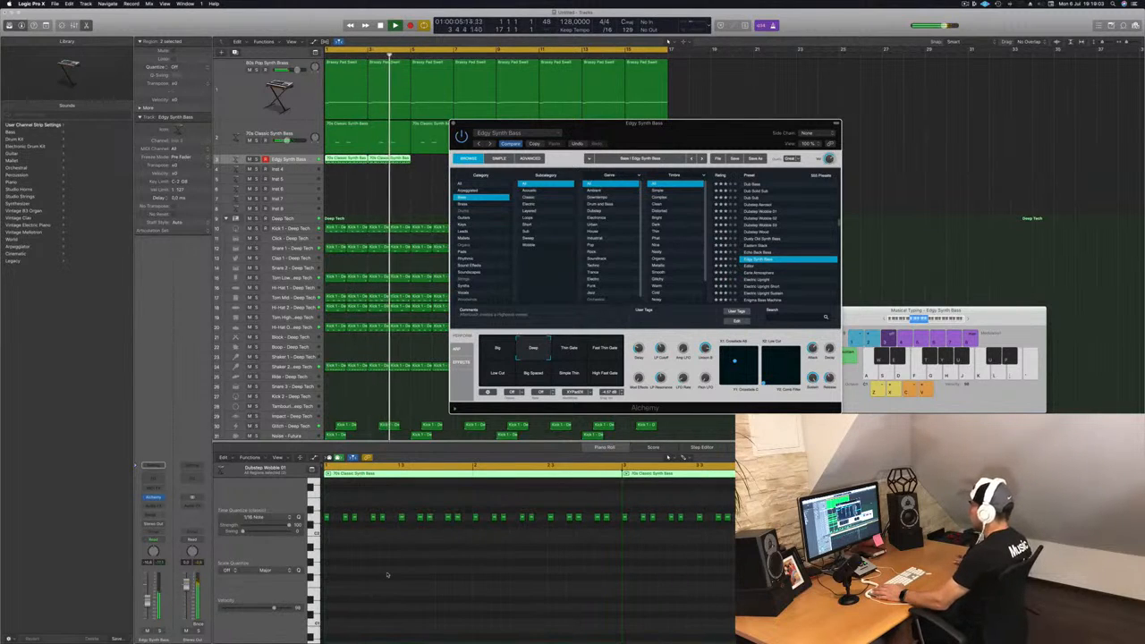
click(749, 266)
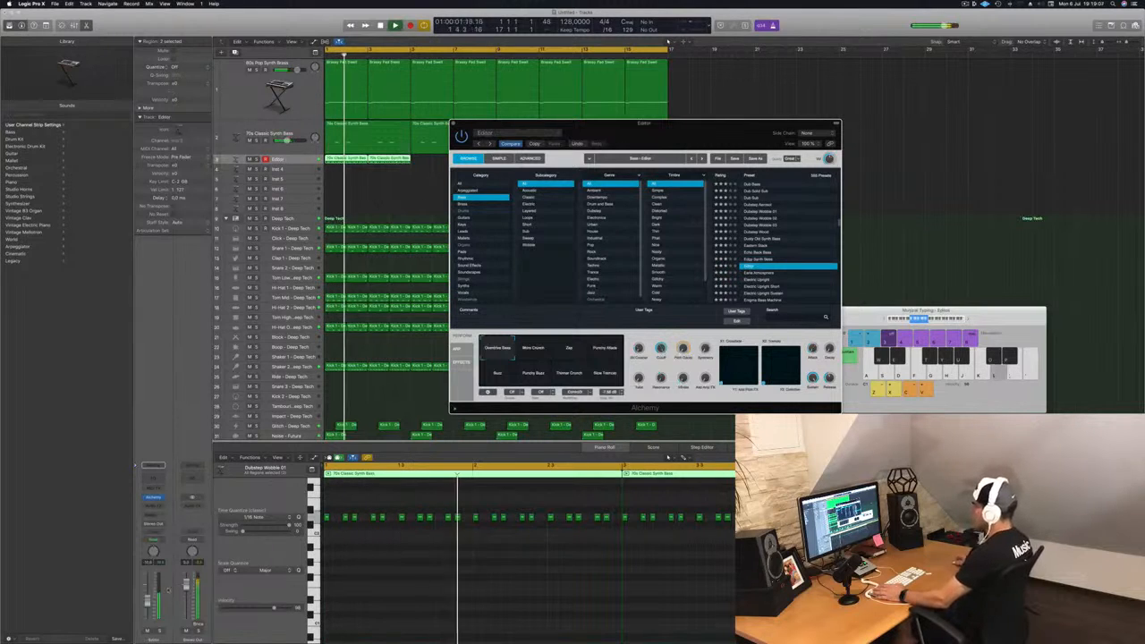
Step: Adjust the track volume, replay the part and select the opening group of notes in the region
click(148, 601)
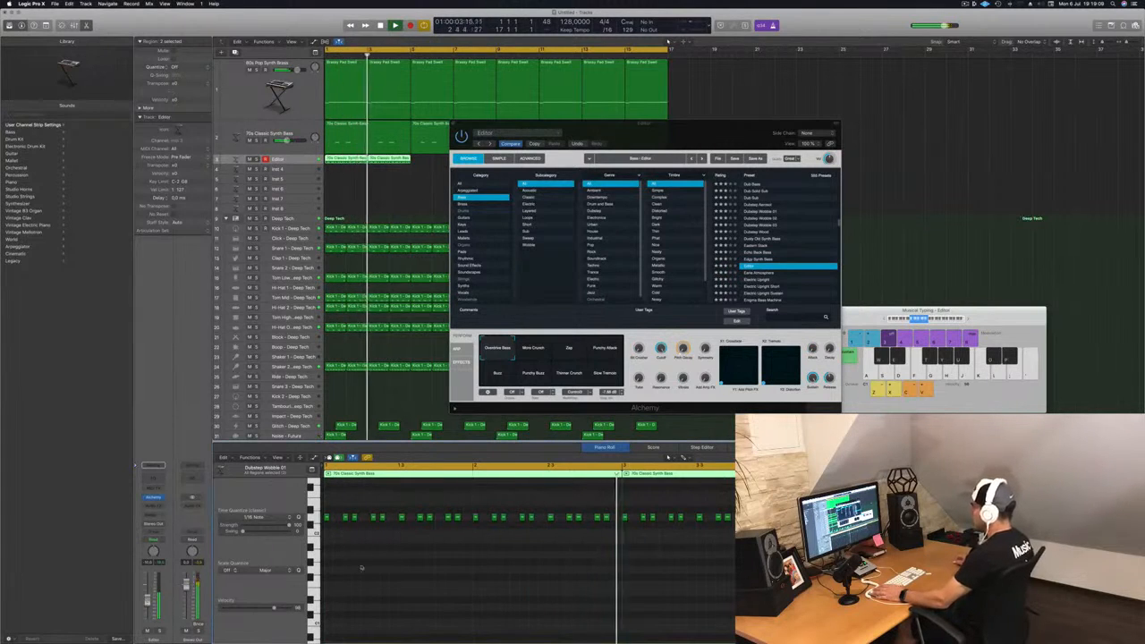
key(space)
scroll(368, 565, up, 3)
key(space)
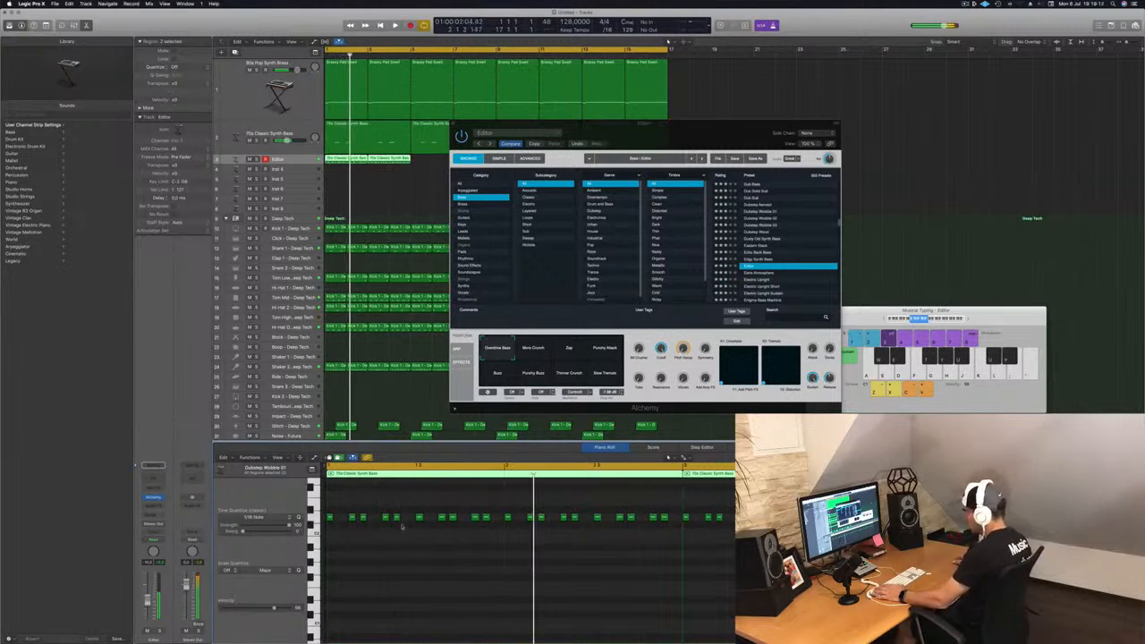
drag(396, 515, 335, 526)
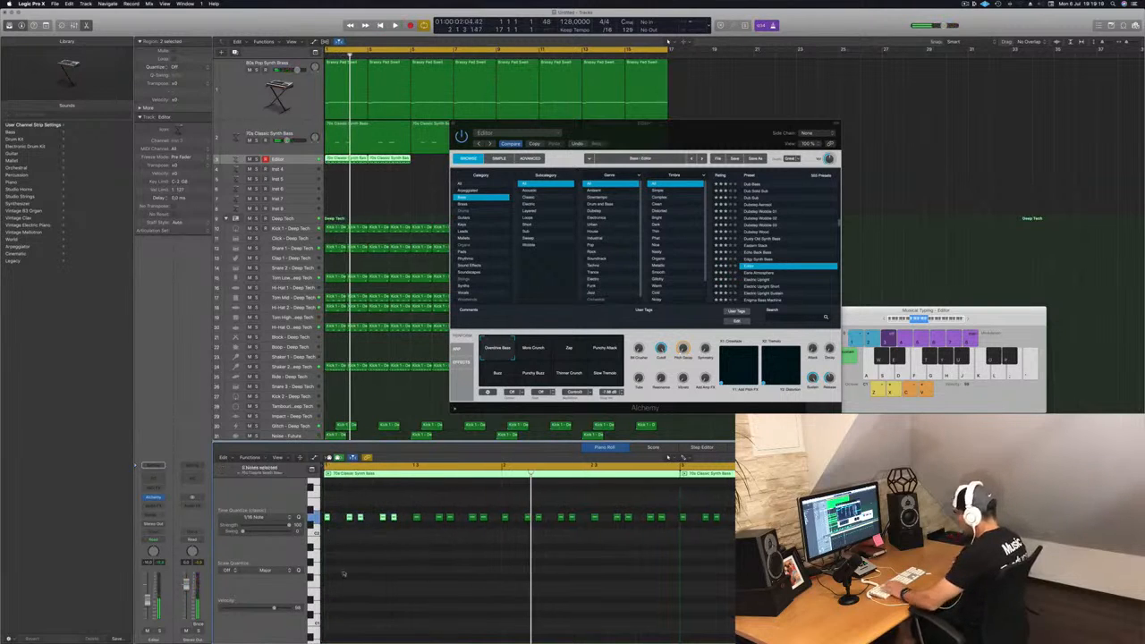
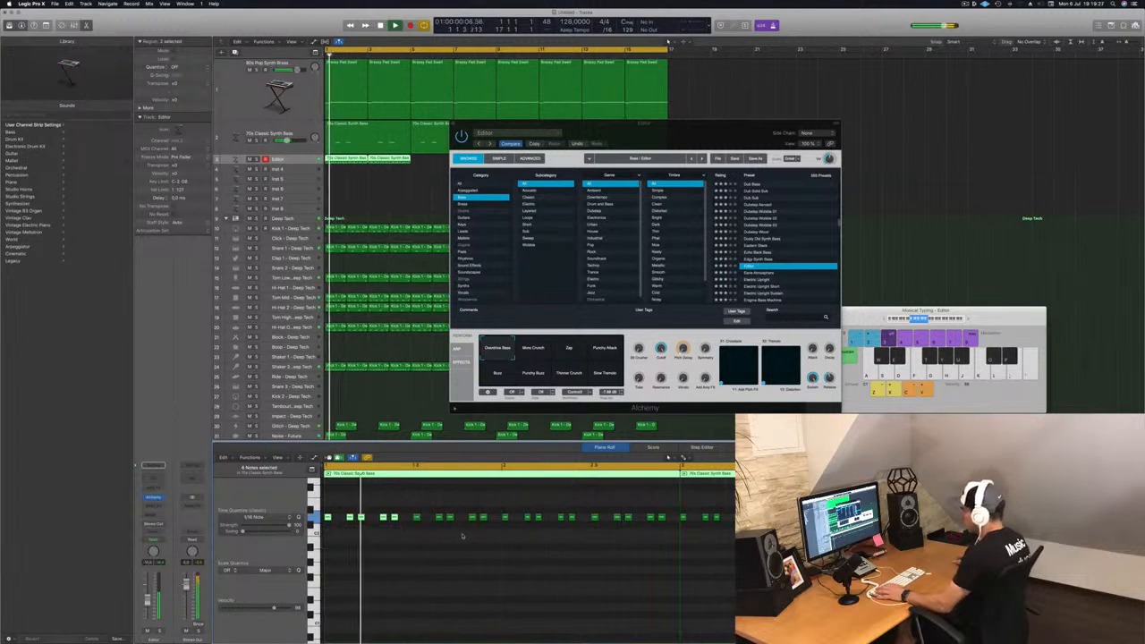
Step: Select a single note in the bass part and start playback
key(super+Left)
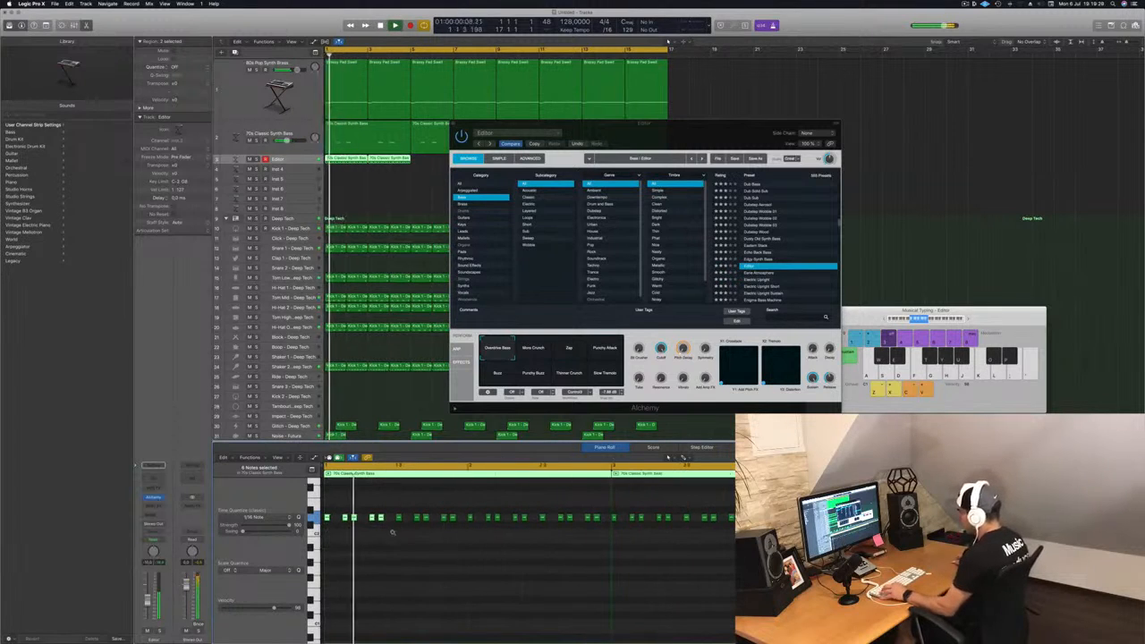
key(super+Right)
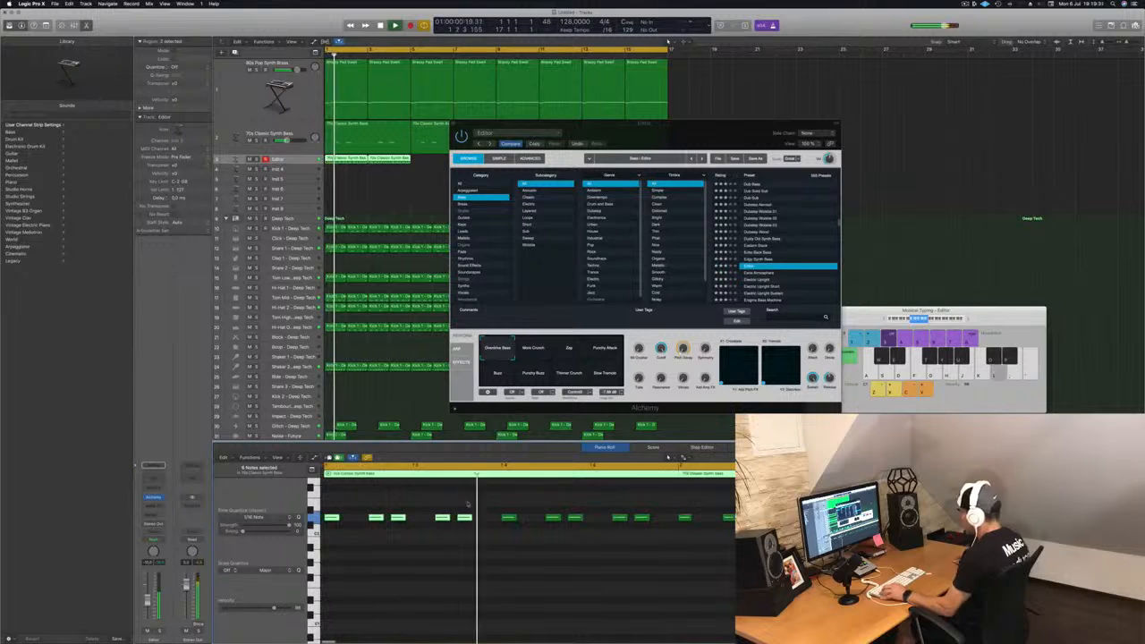
key(super+Left)
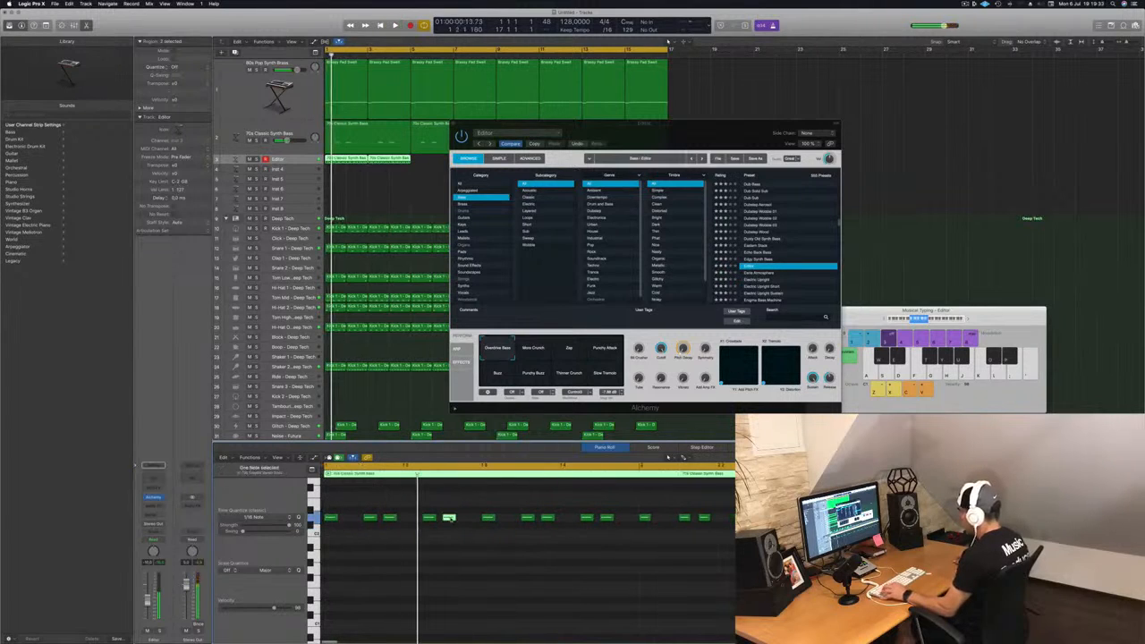
click(466, 518)
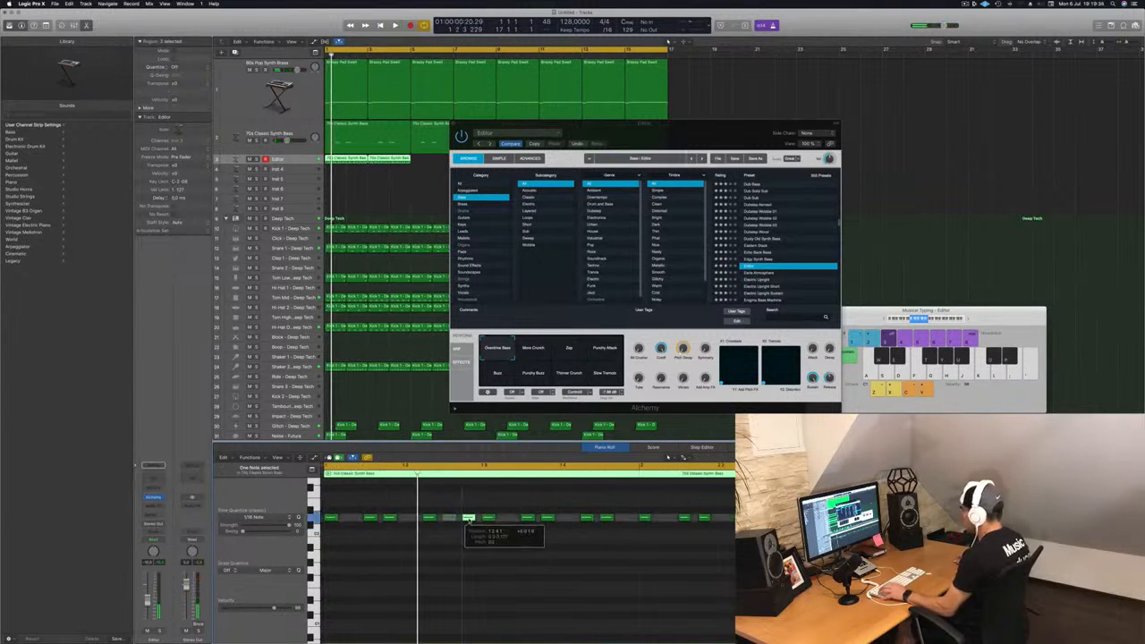
key(space)
Step: Delete the second region on the Editor track
key(super+Left)
key(super+Left)
key(super+Left)
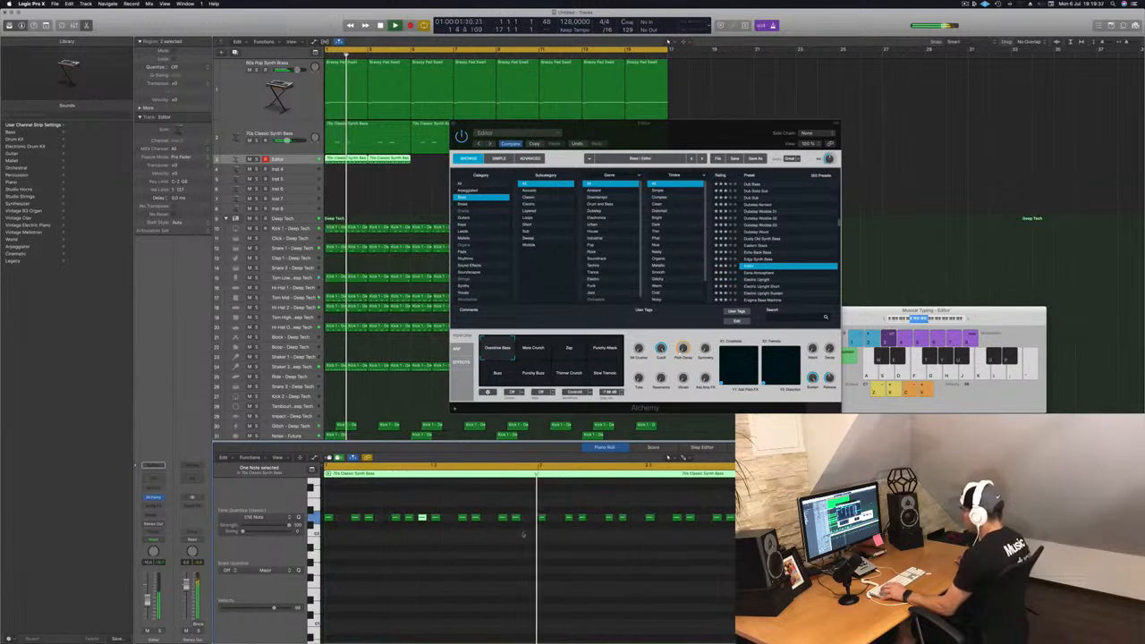
key(super+Left)
key(super+Left)
key(super+Left)
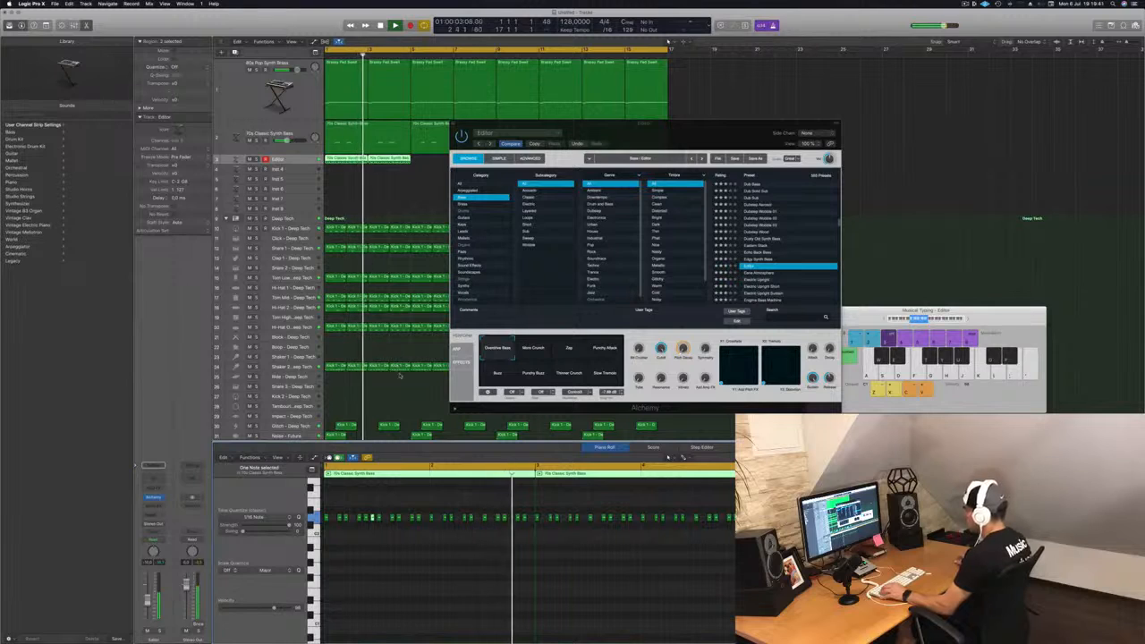
click(396, 178)
click(399, 160)
key(Delete)
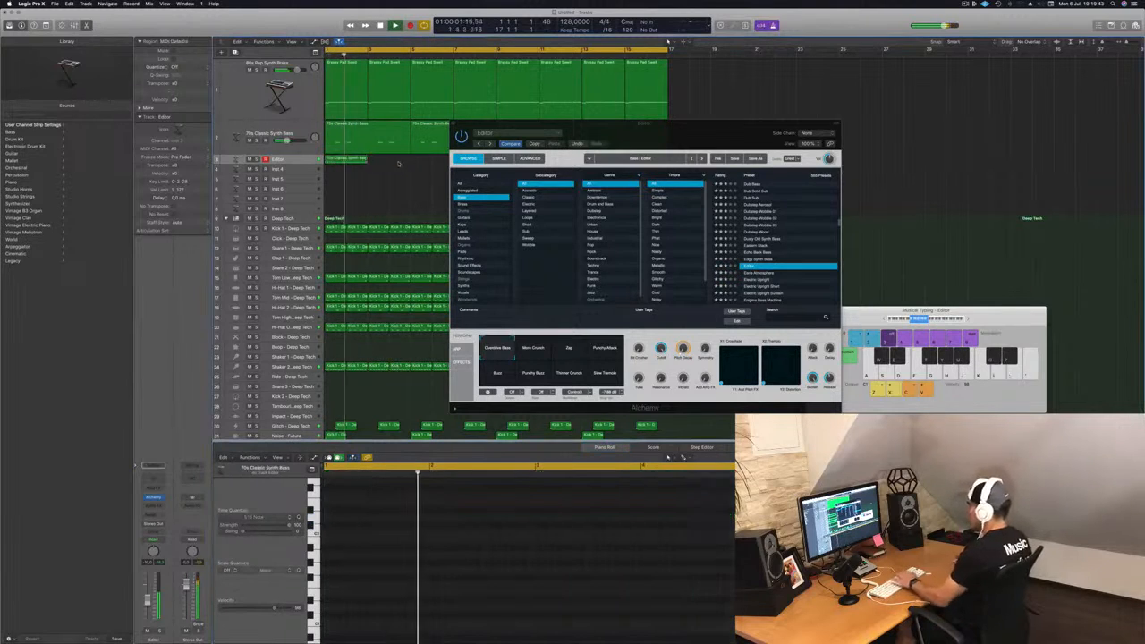
Step: Restart playback, open the remaining Editor region and shift one of its notes slightly
key(space)
click(345, 160)
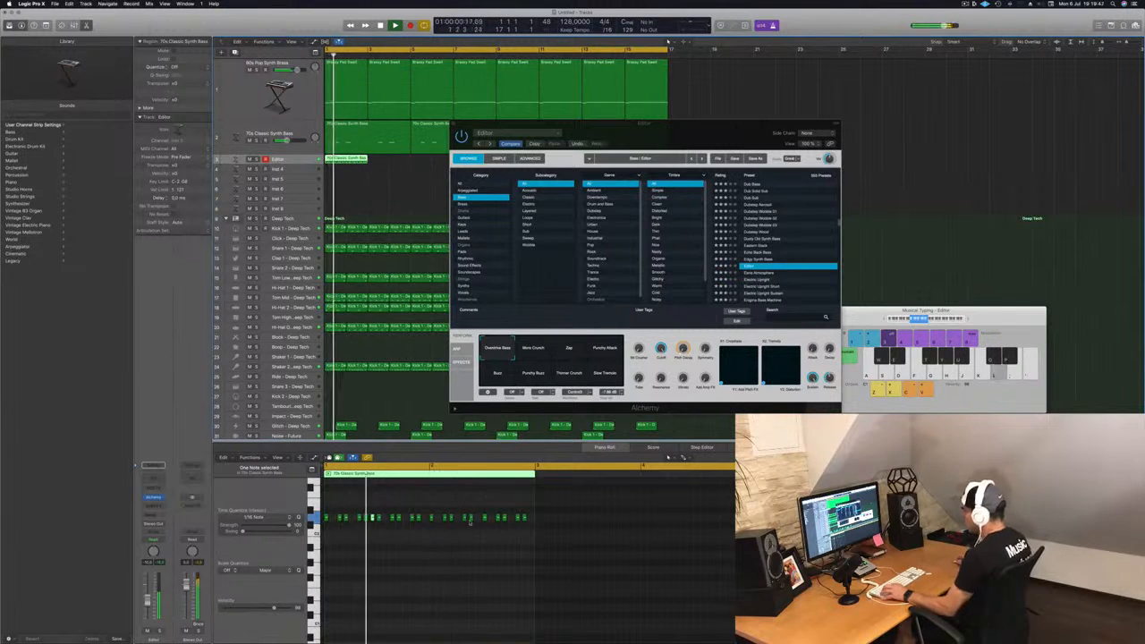
click(472, 518)
drag(471, 518, 478, 524)
Step: Copy the Editor region along the track
drag(568, 125, 799, 111)
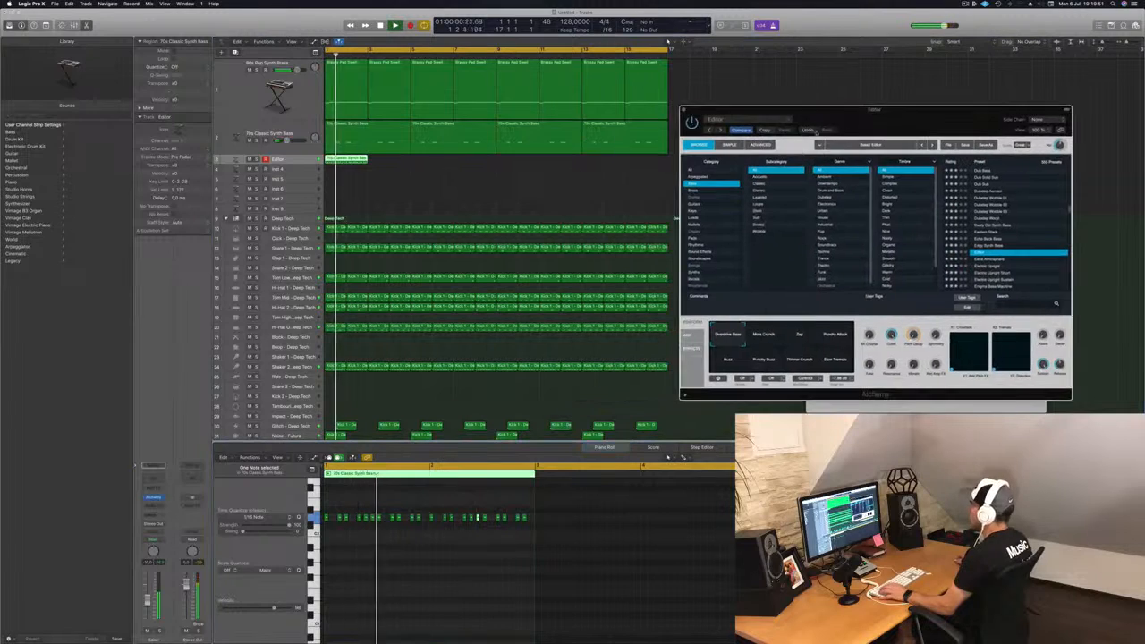
drag(393, 167, 508, 169)
click(381, 168)
click(357, 160)
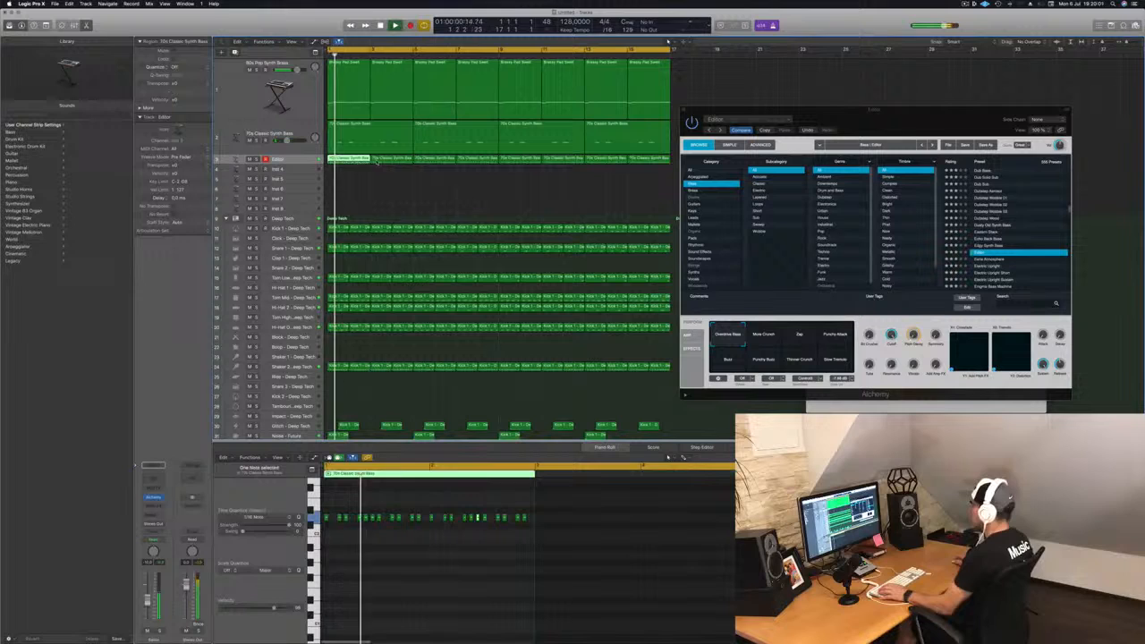
Step: Inspect the Editor regions' notes in the piano roll and toggle playback
click(375, 160)
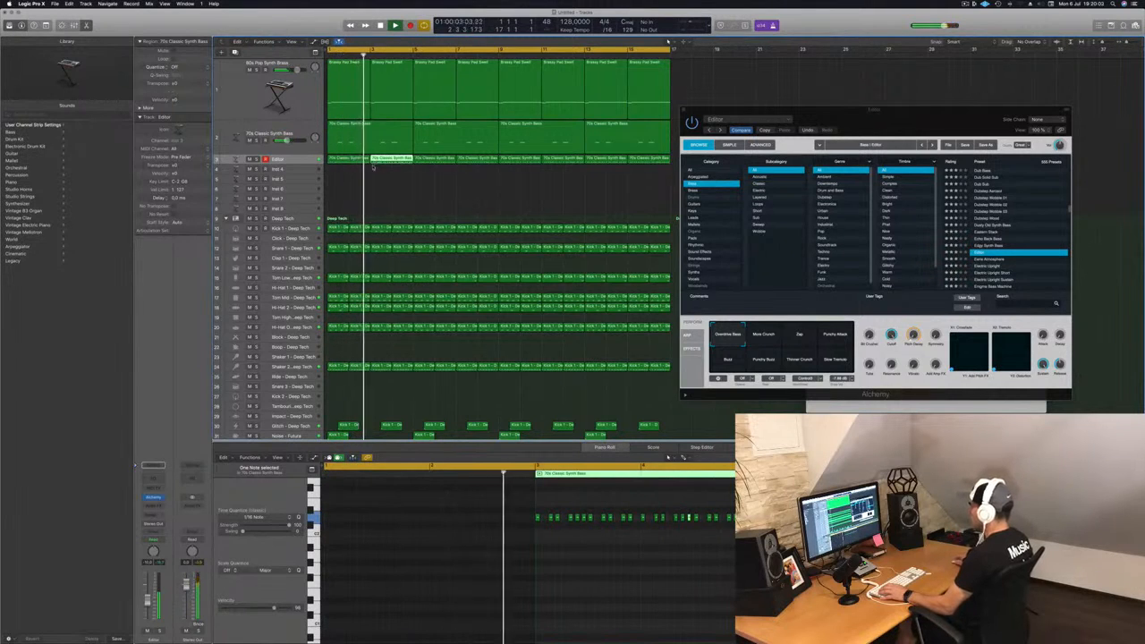
click(350, 160)
click(459, 572)
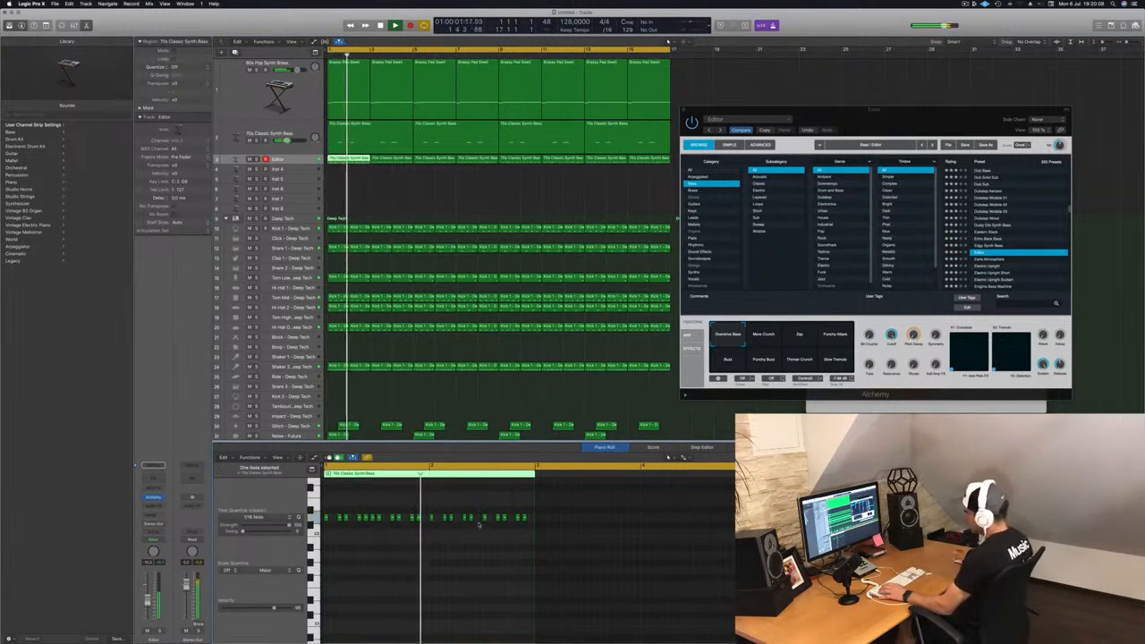
key(space)
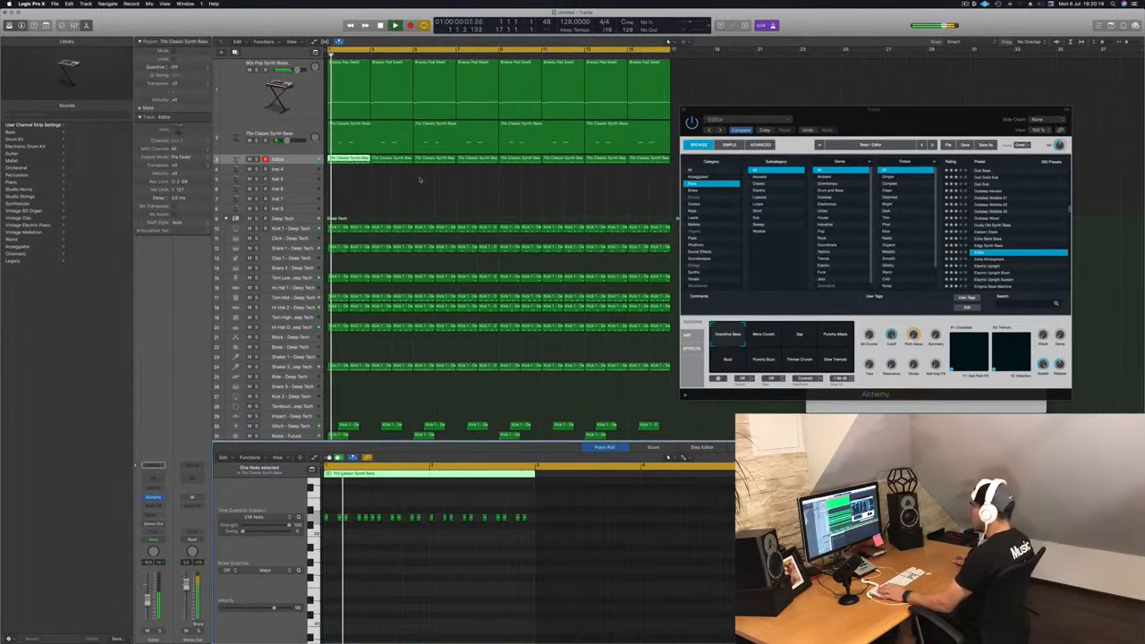
Step: Delete all Editor regions after the first one and restart playback
drag(385, 176, 651, 161)
key(Delete)
key(space)
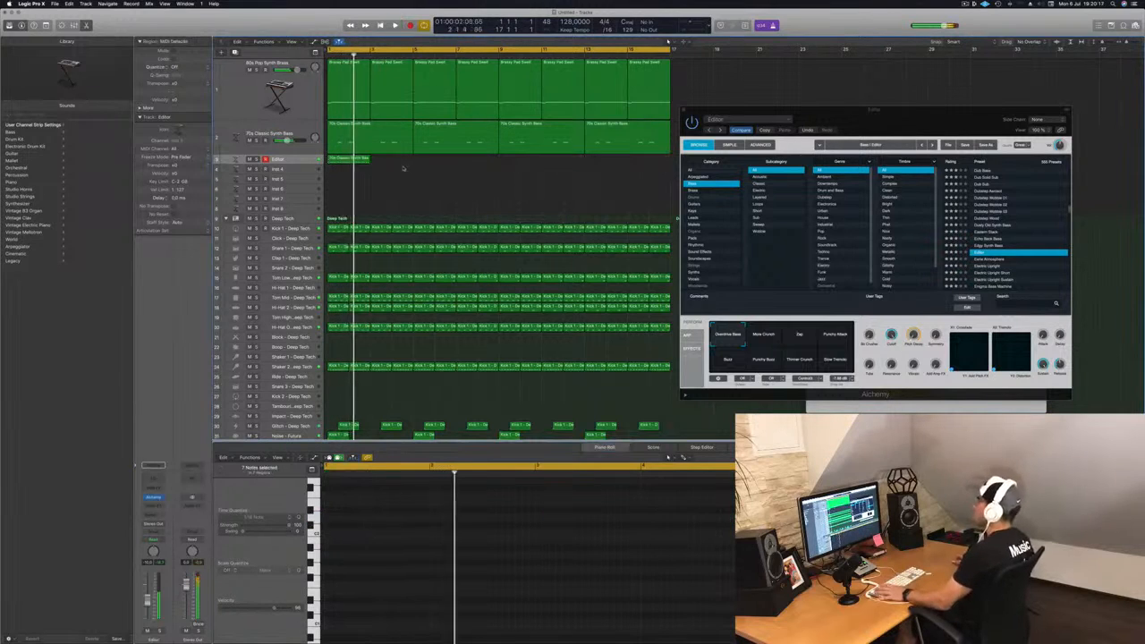
Step: Copy the Editor region, then copy the pair, making four consecutive regions on the track
click(349, 159)
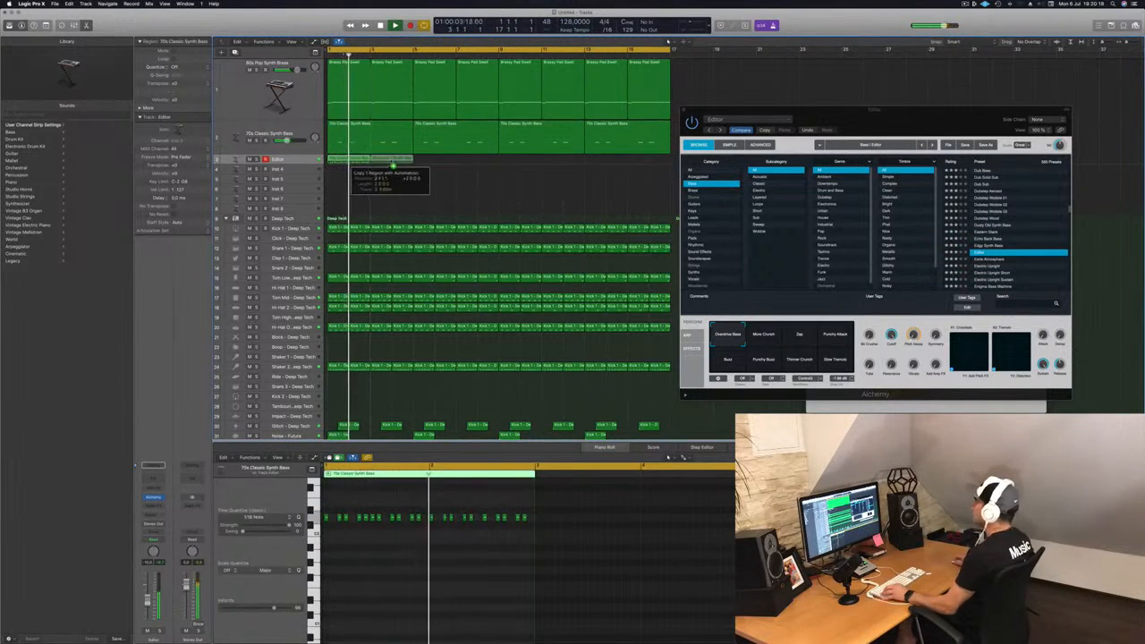
drag(394, 165, 447, 166)
shift+click(349, 159)
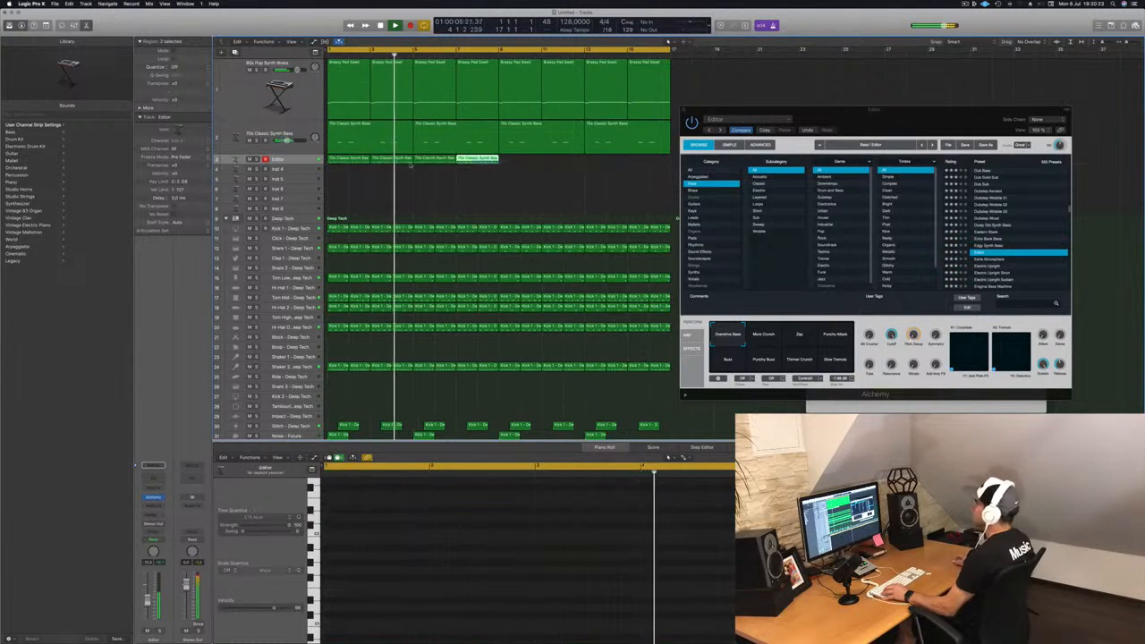
drag(358, 163, 521, 170)
Step: Audition the Editor preset's More Crunch, Punchy Attack and Overdrive Bass performance snapshots
drag(976, 120, 823, 172)
click(614, 389)
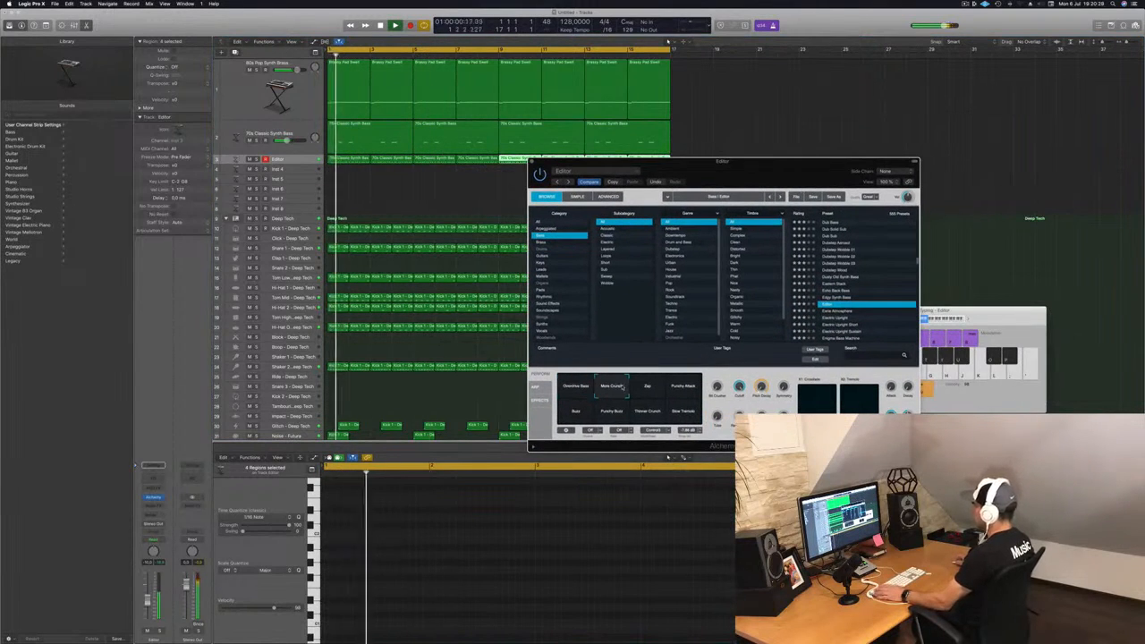
click(684, 389)
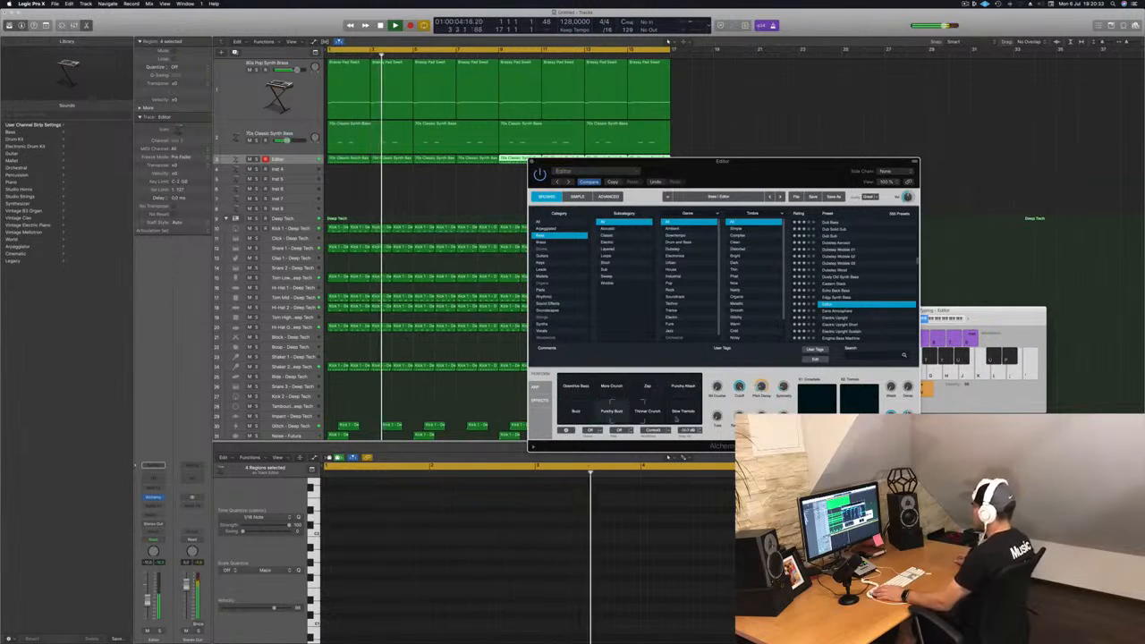
click(575, 396)
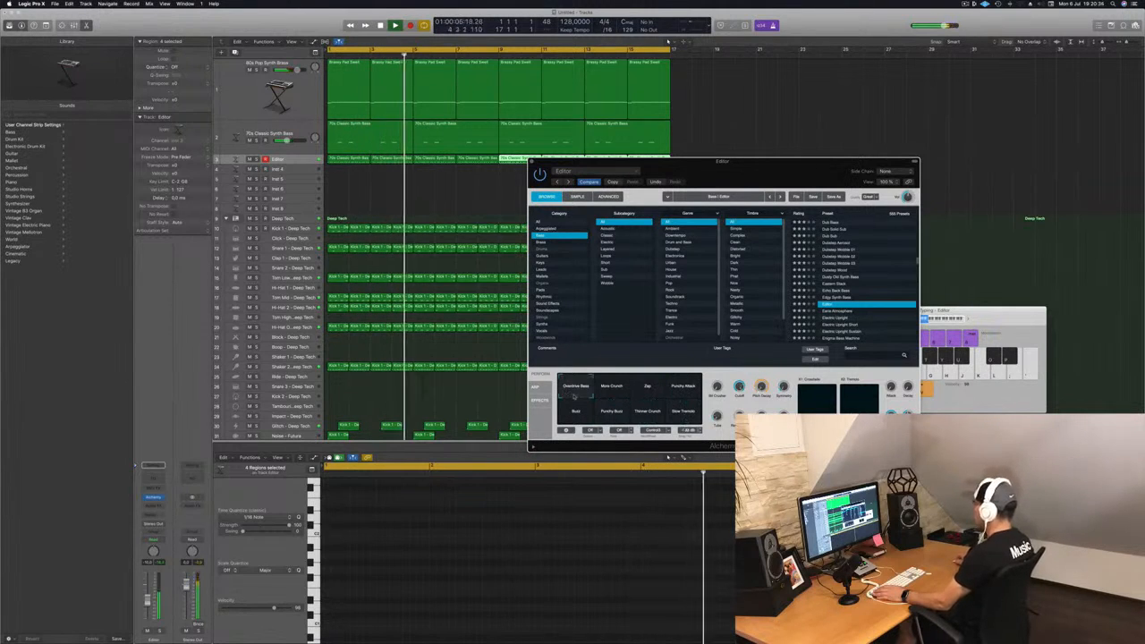
Step: Step down through the following bass presets, including Electric Upright and Fast Saw Synth Lead
key(Down)
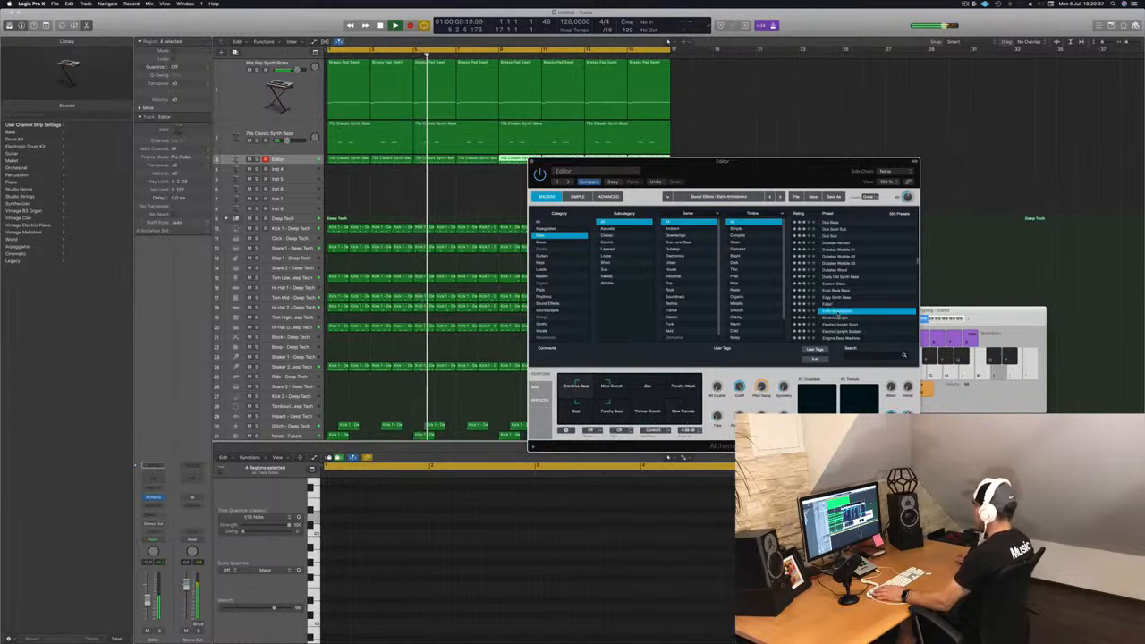
key(Down)
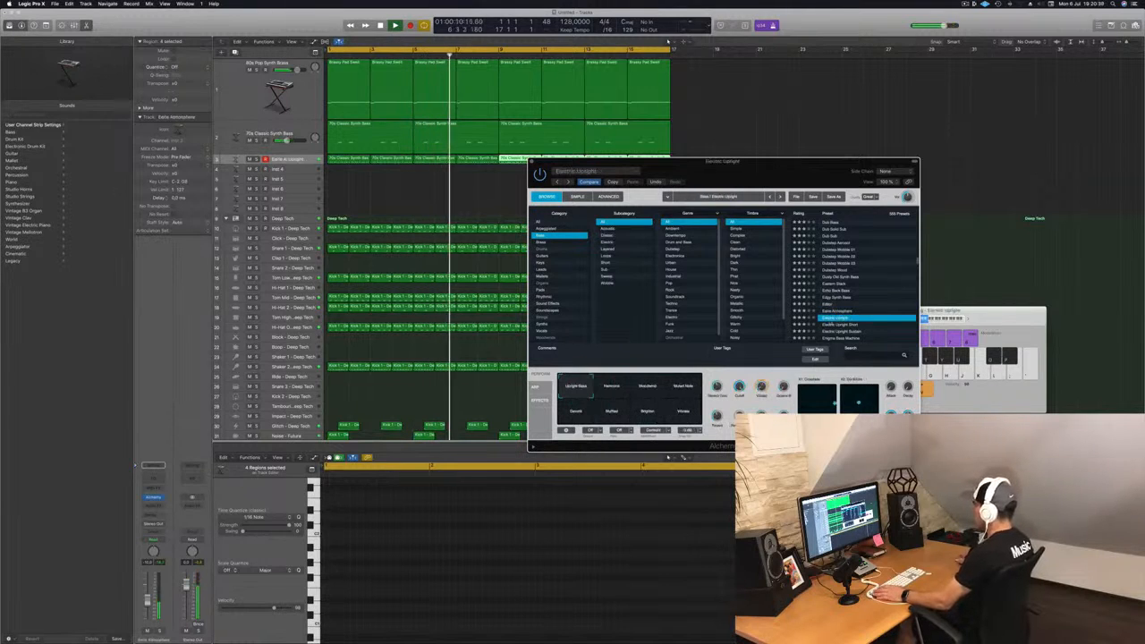
drag(753, 175, 760, 160)
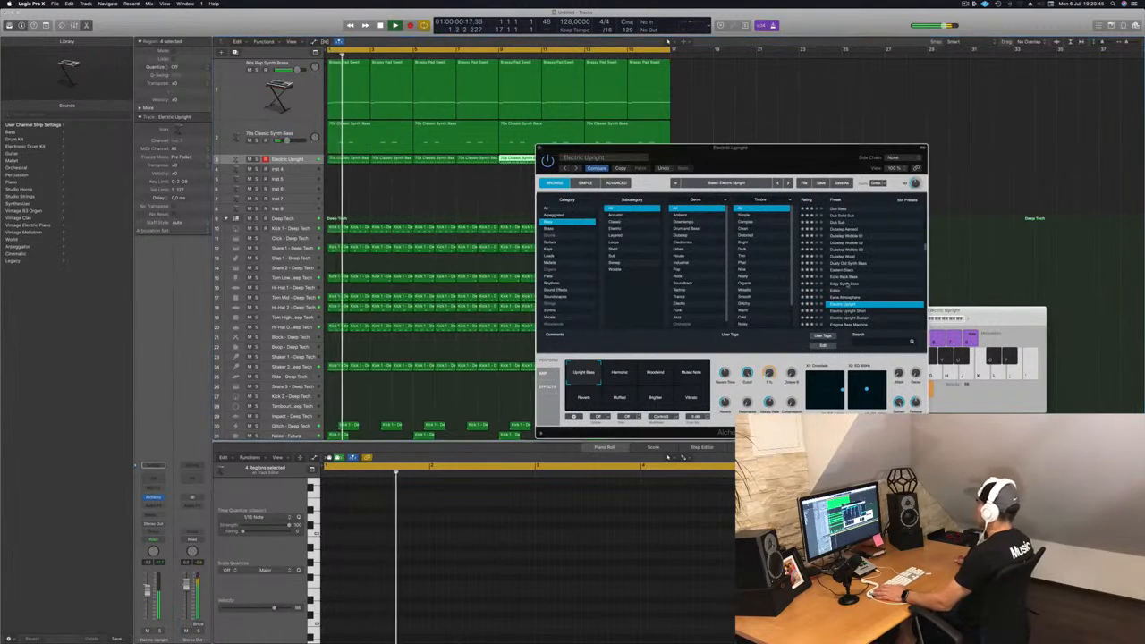
key(Down)
key(Down)
key(Down)
key(Down)
key(Down)
key(Down)
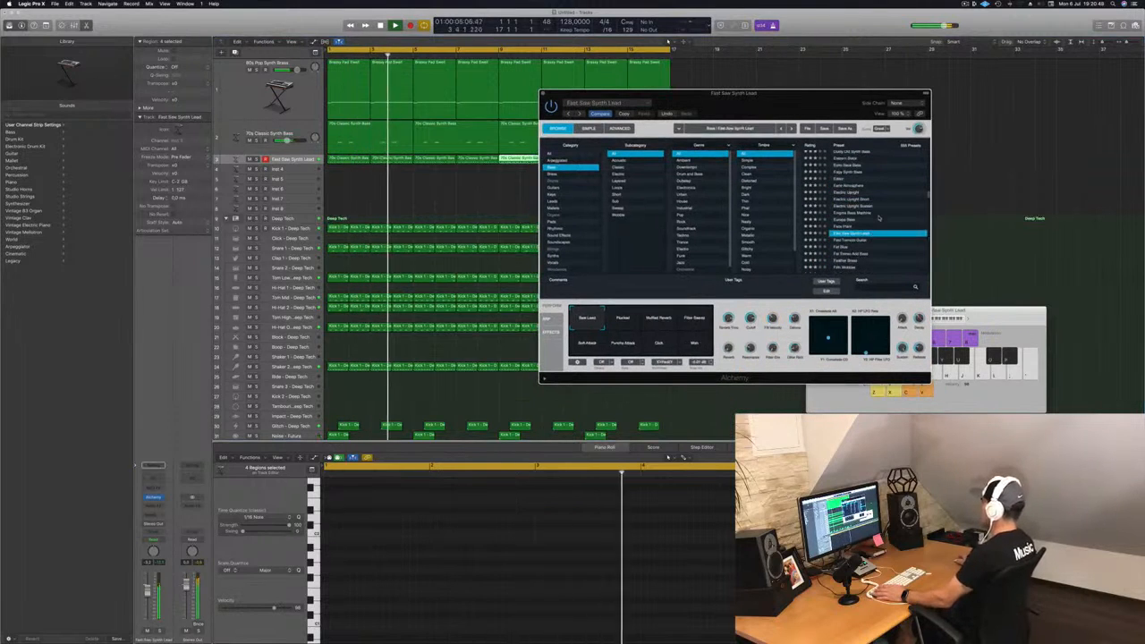
Step: Step back up the preset list, scroll down and load the Good Boy preset
key(Up)
key(Up)
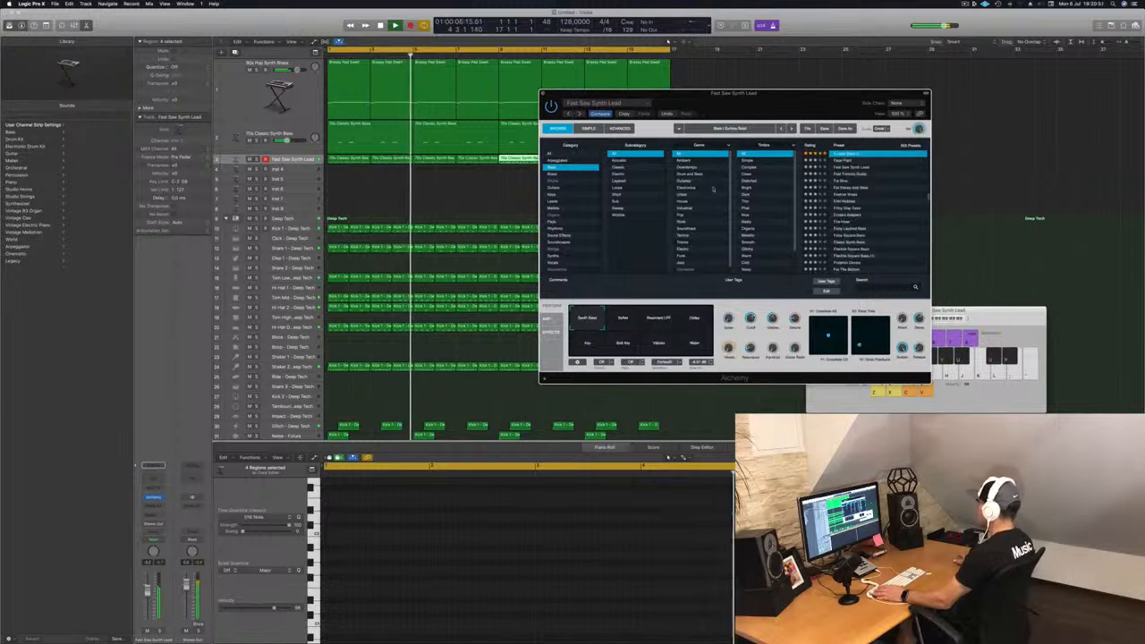
scroll(888, 234, down, 5)
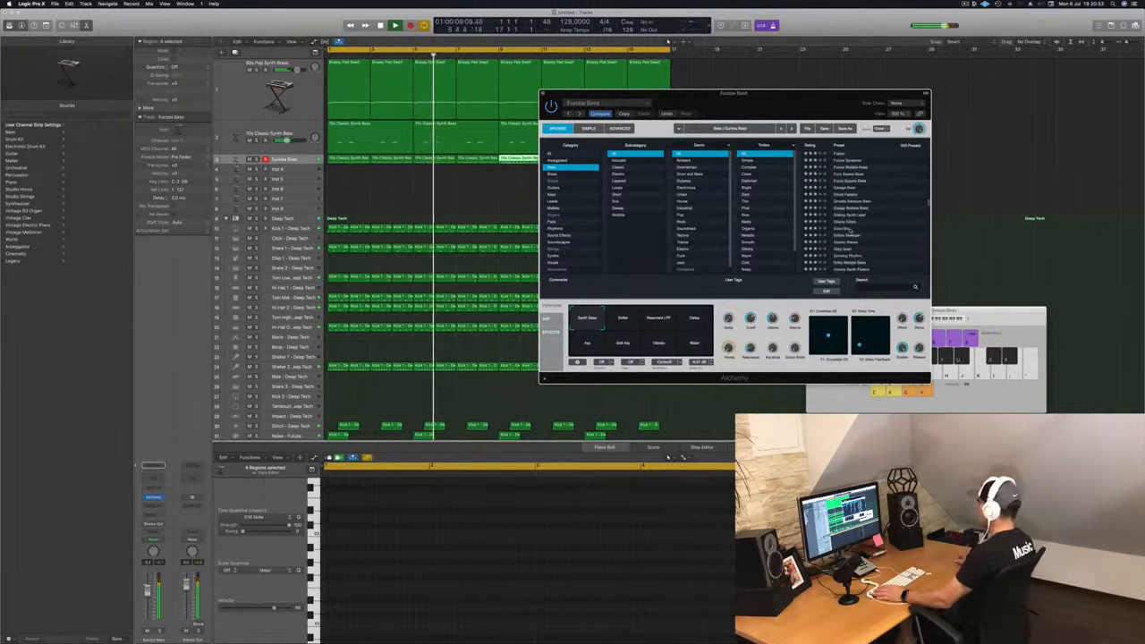
click(848, 229)
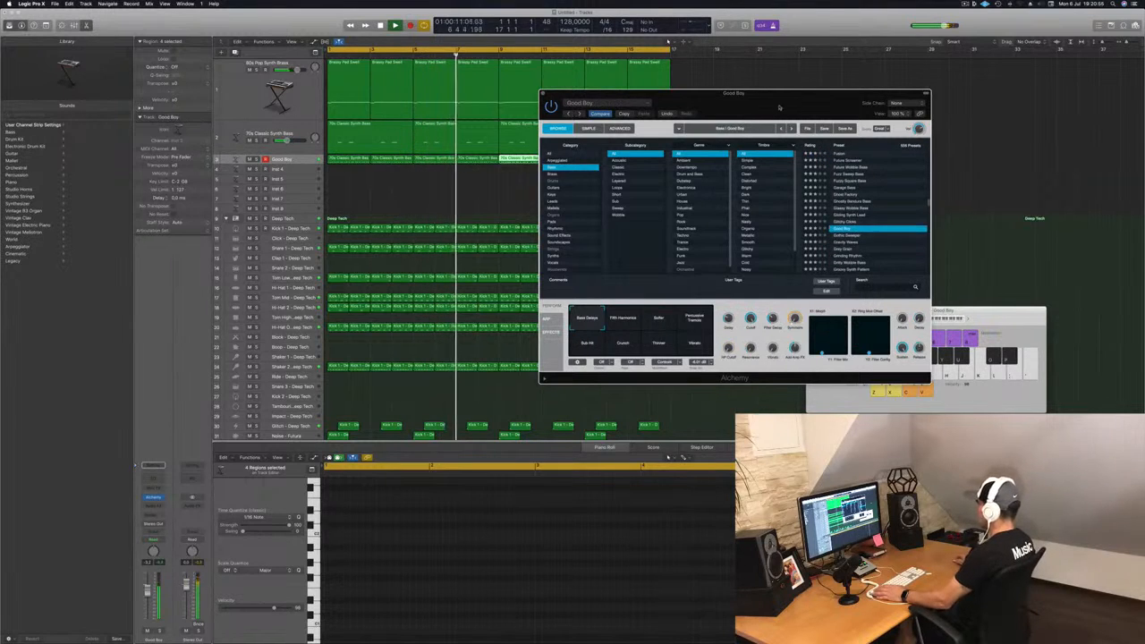
Step: Audition several of the Good Boy preset's performance snapshots during playback
drag(779, 107, 813, 211)
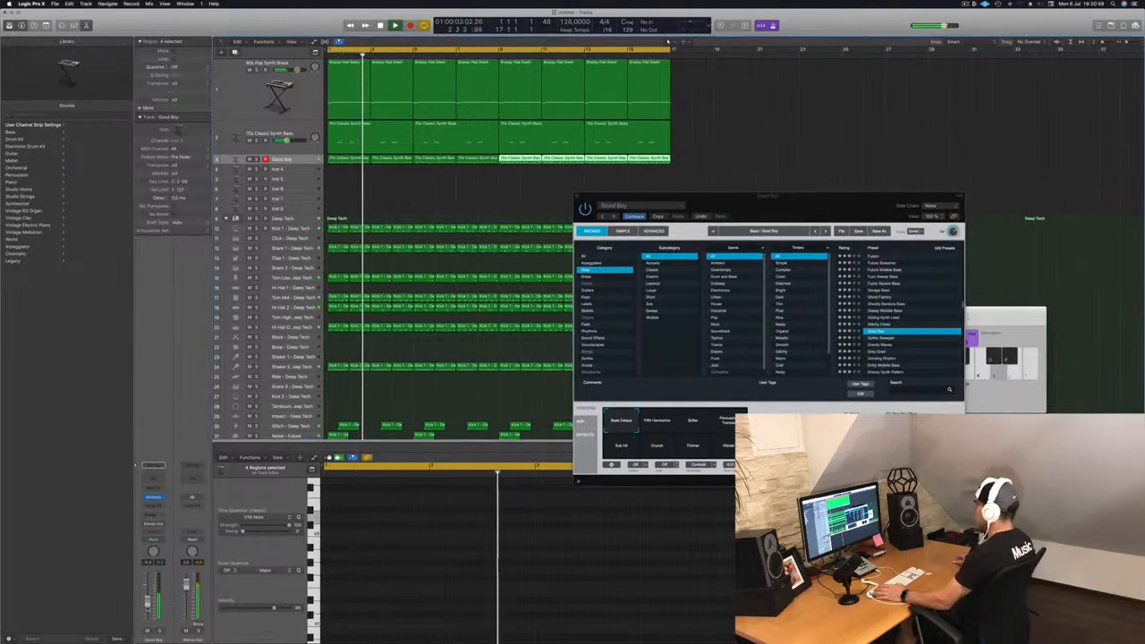
click(661, 424)
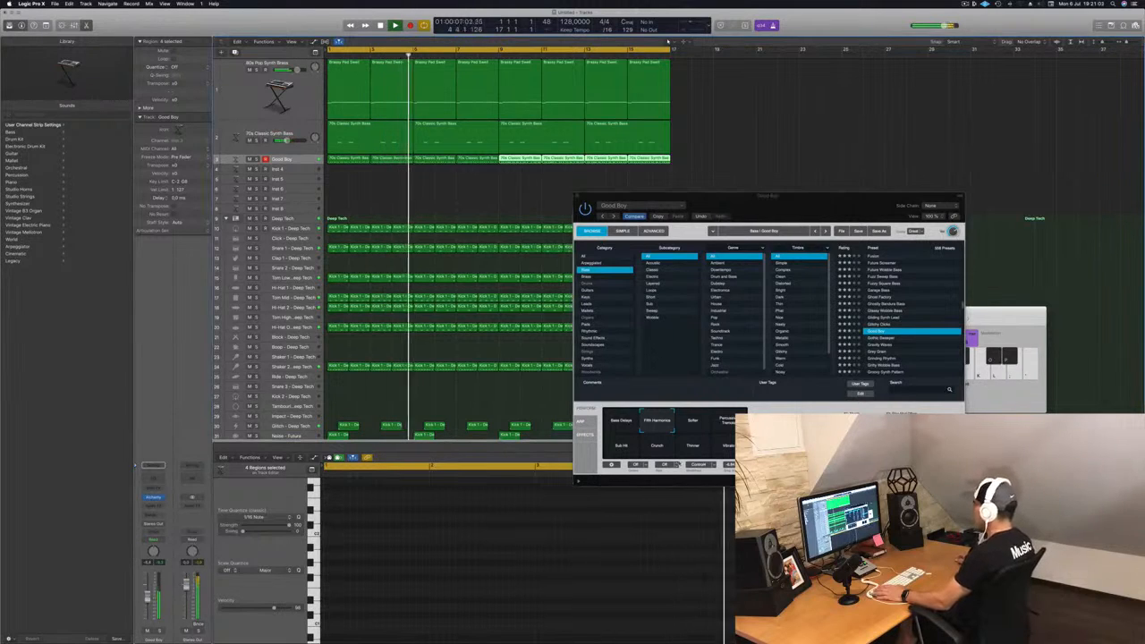
click(703, 427)
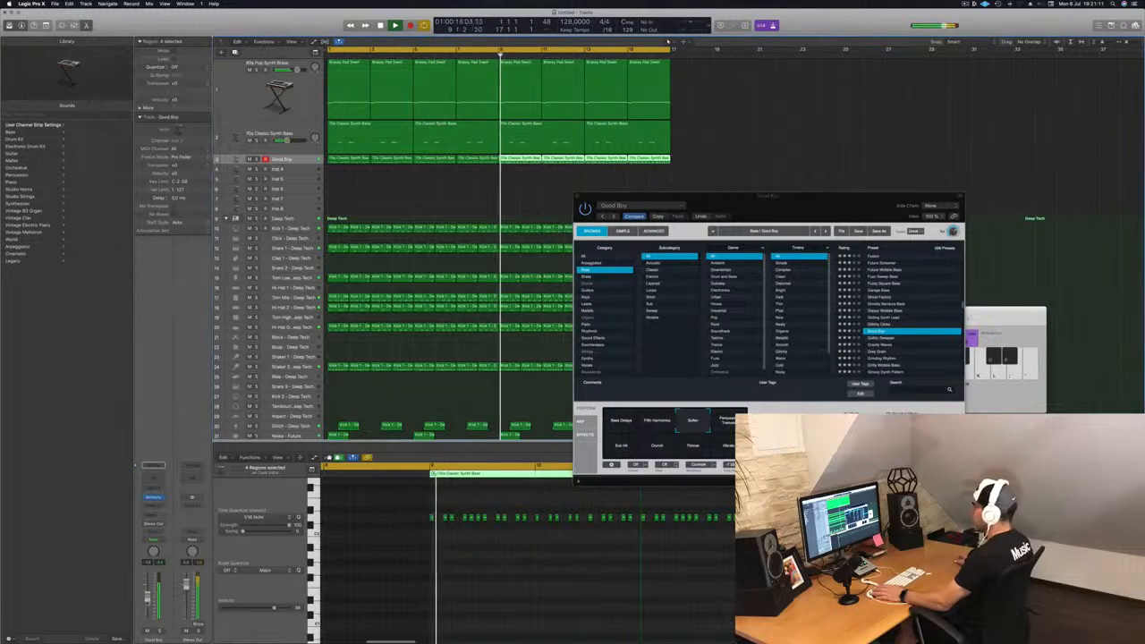
click(730, 423)
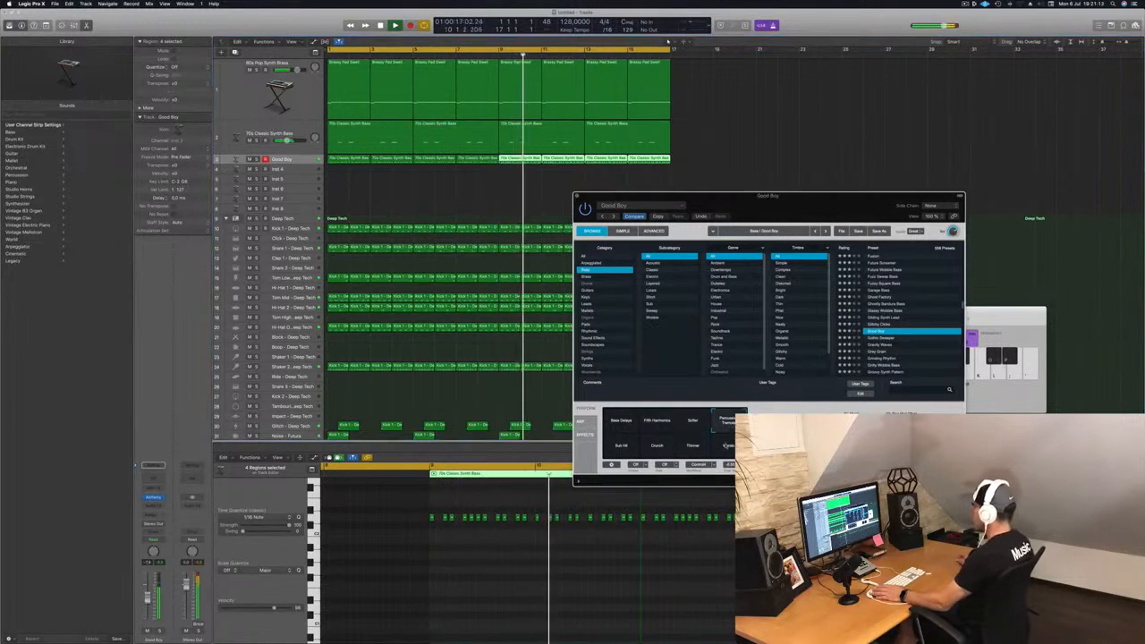
click(730, 448)
click(691, 450)
Step: Audition more Good Boy performance snapshots, including Softer and Fifth Harmonics, then stop playback
click(727, 424)
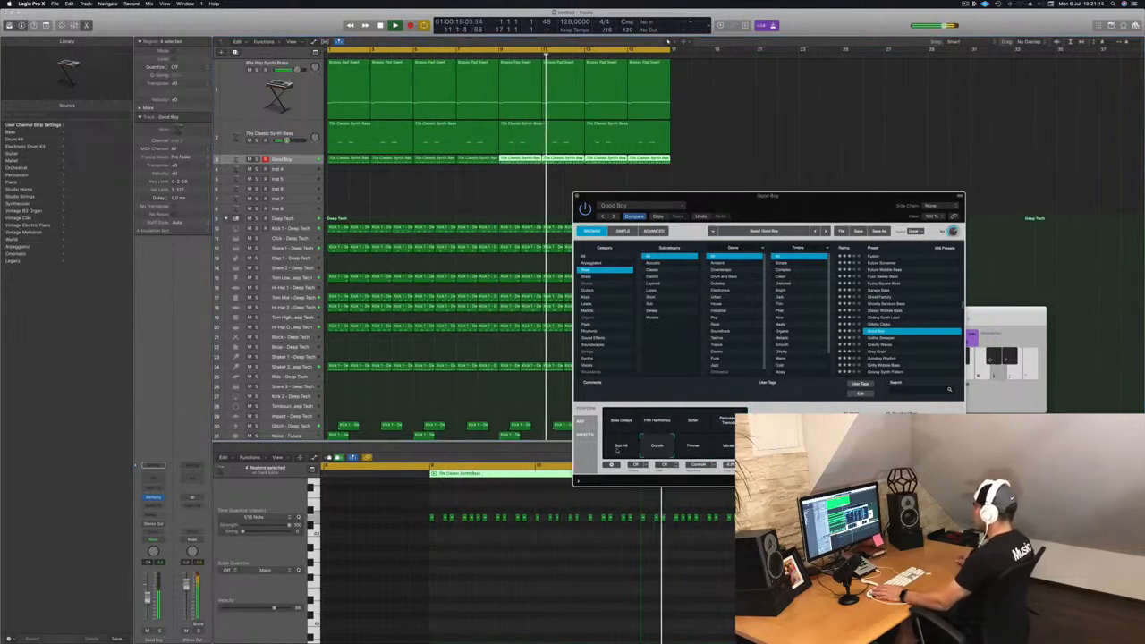
click(690, 423)
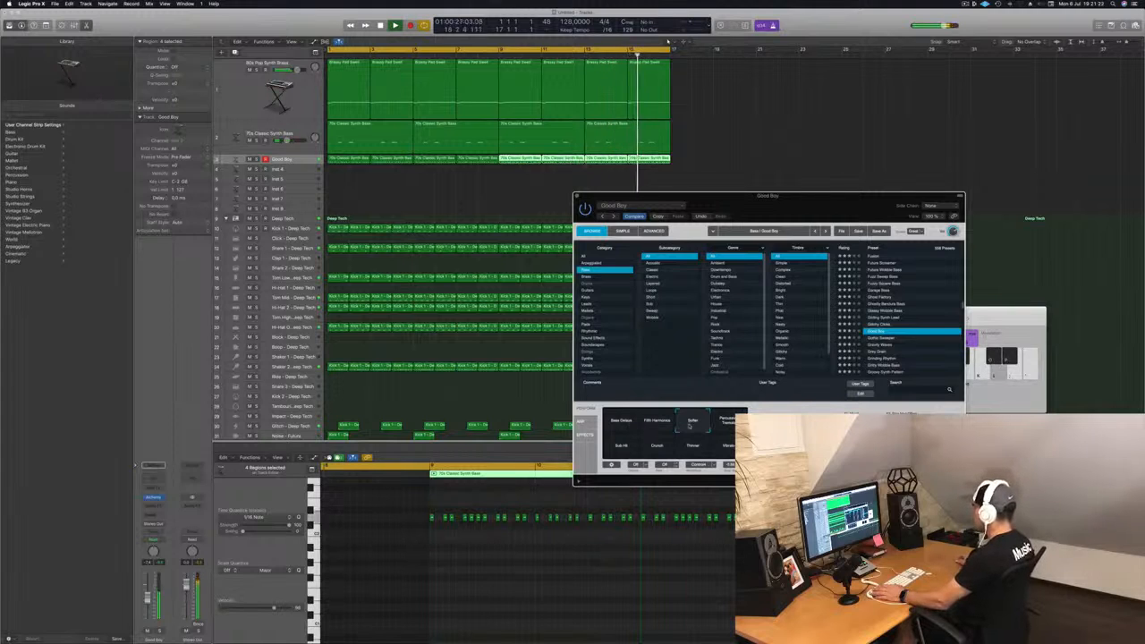
click(628, 428)
click(687, 422)
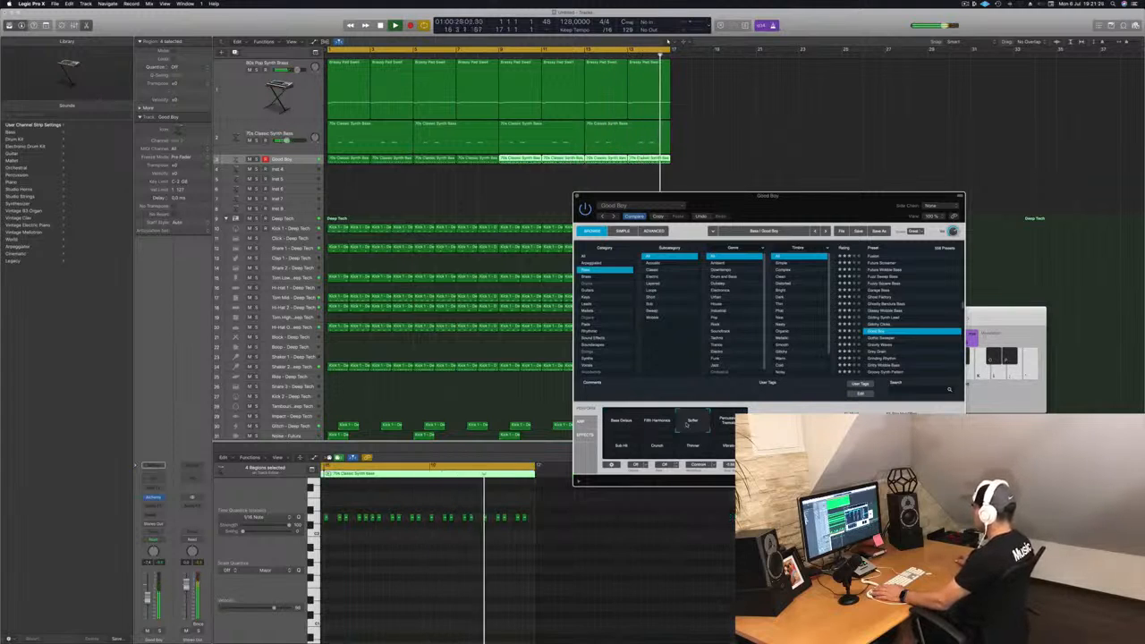
click(659, 424)
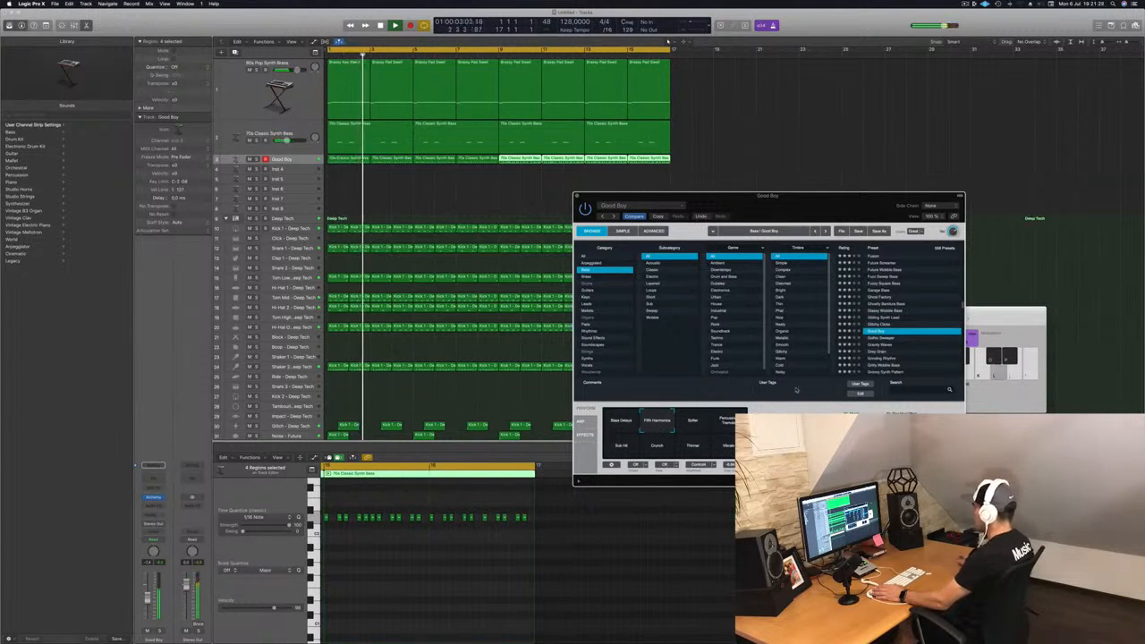
key(space)
drag(147, 598, 147, 595)
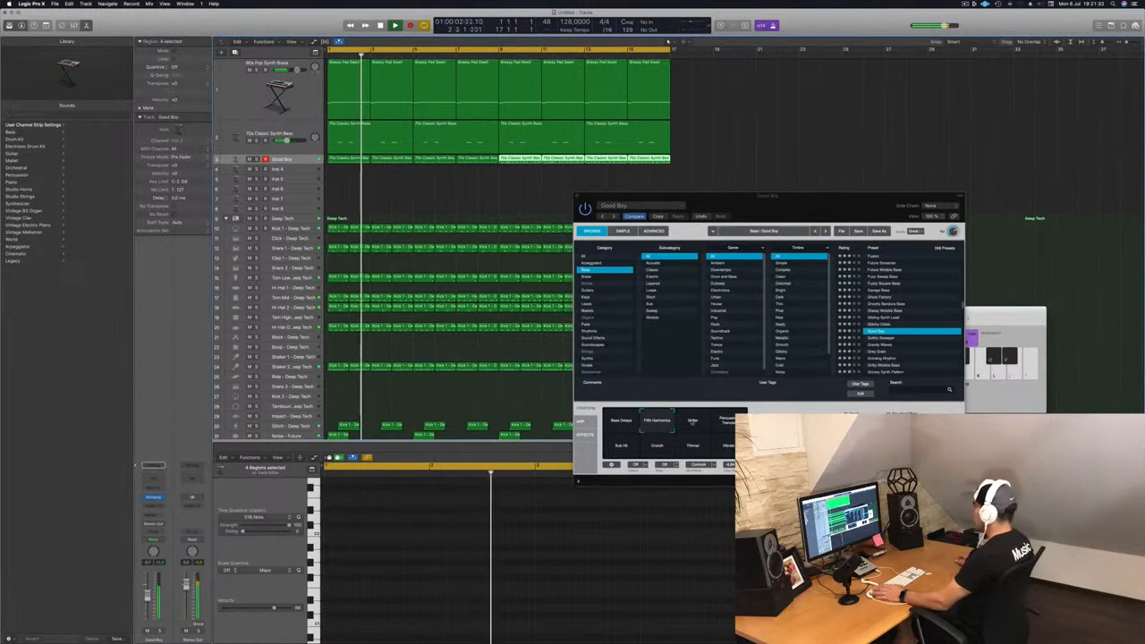
Step: Audition one more Good Boy performance snapshot, nudge the Good Boy channel volume, and close the Alchemy window
click(693, 422)
drag(148, 596, 148, 600)
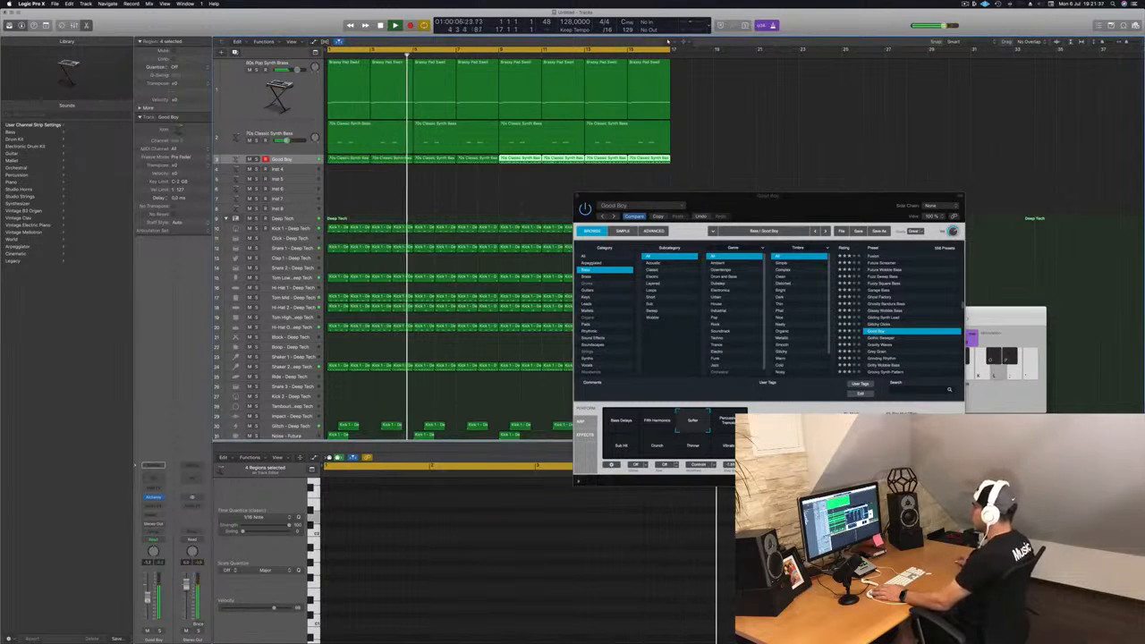
drag(736, 208, 713, 211)
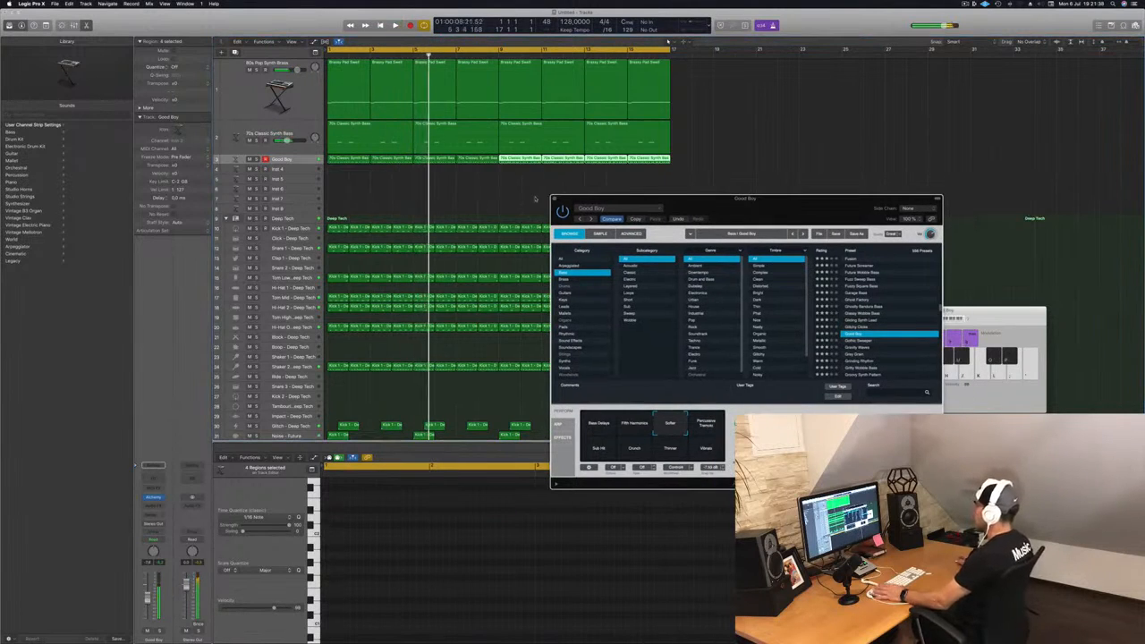
key(super+w)
Step: Open the 80s Pop Synth Brass track's Alchemy instrument during playback, reposition it, and close it again
click(305, 77)
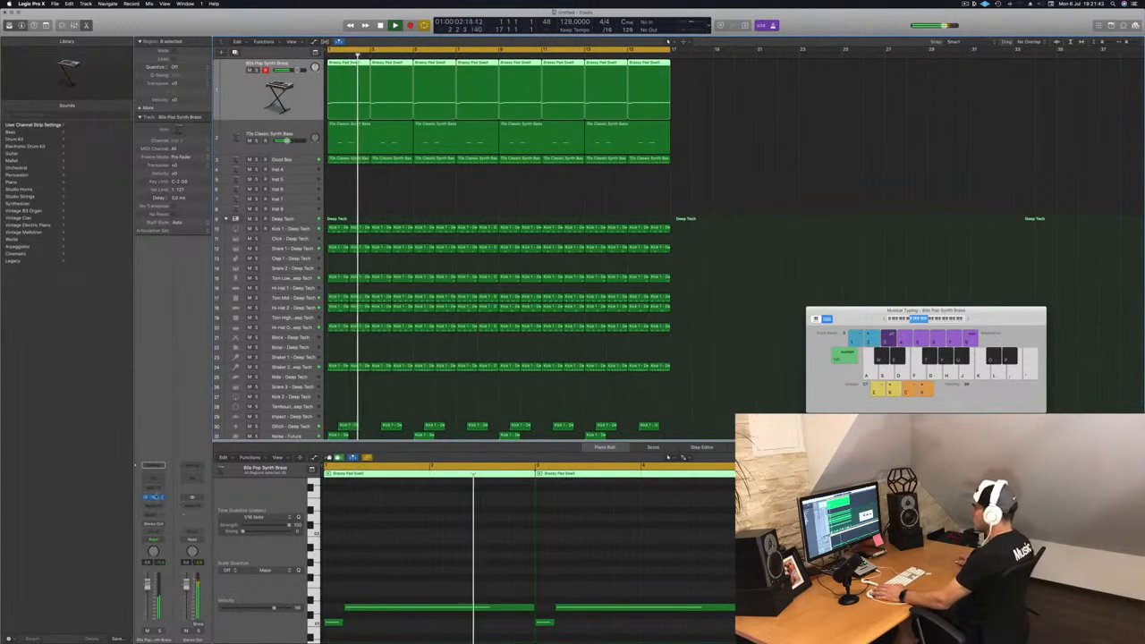
click(154, 498)
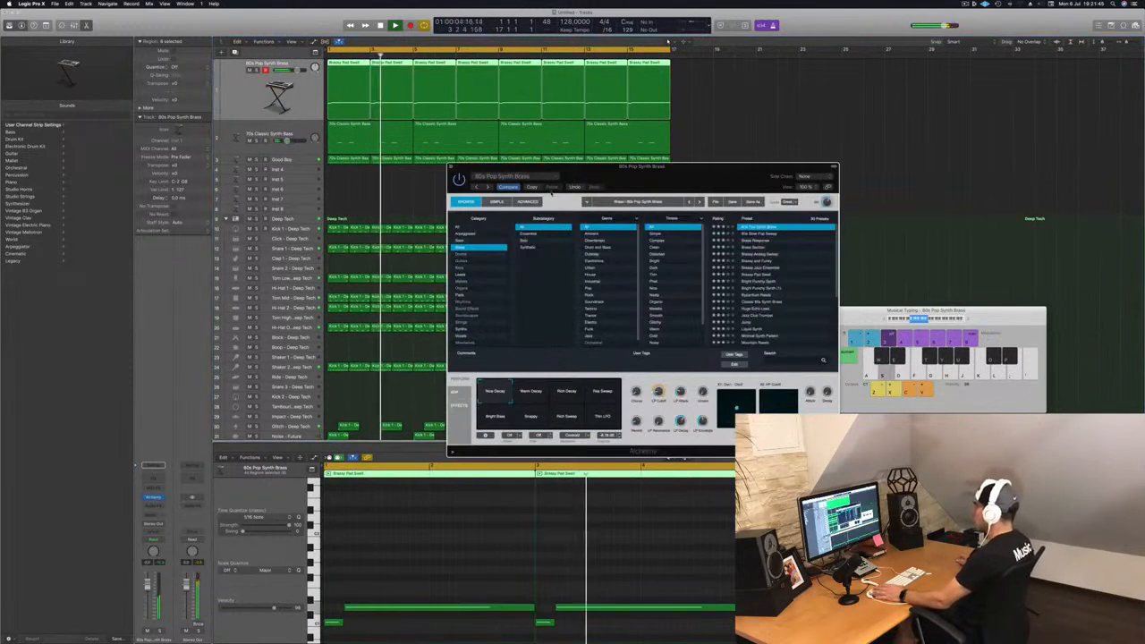
key(Return)
drag(666, 170, 614, 170)
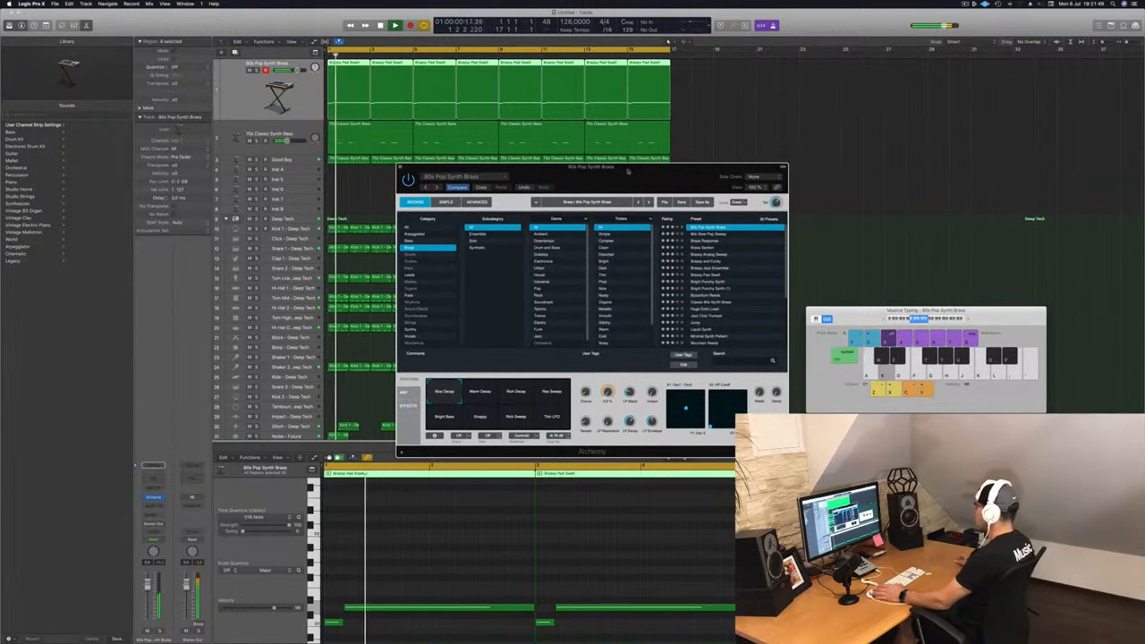
drag(467, 170, 562, 170)
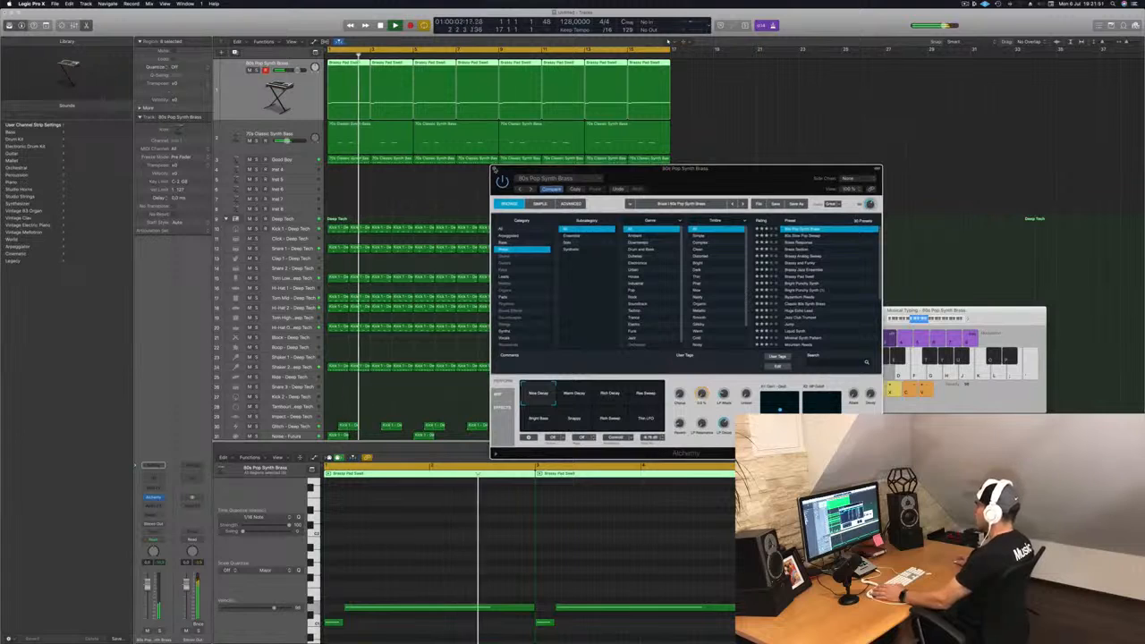
key(super+w)
Step: Mute the 80s Pop Synth Brass track and restart playback with the 70s Classic Synth Bass track selected
click(250, 133)
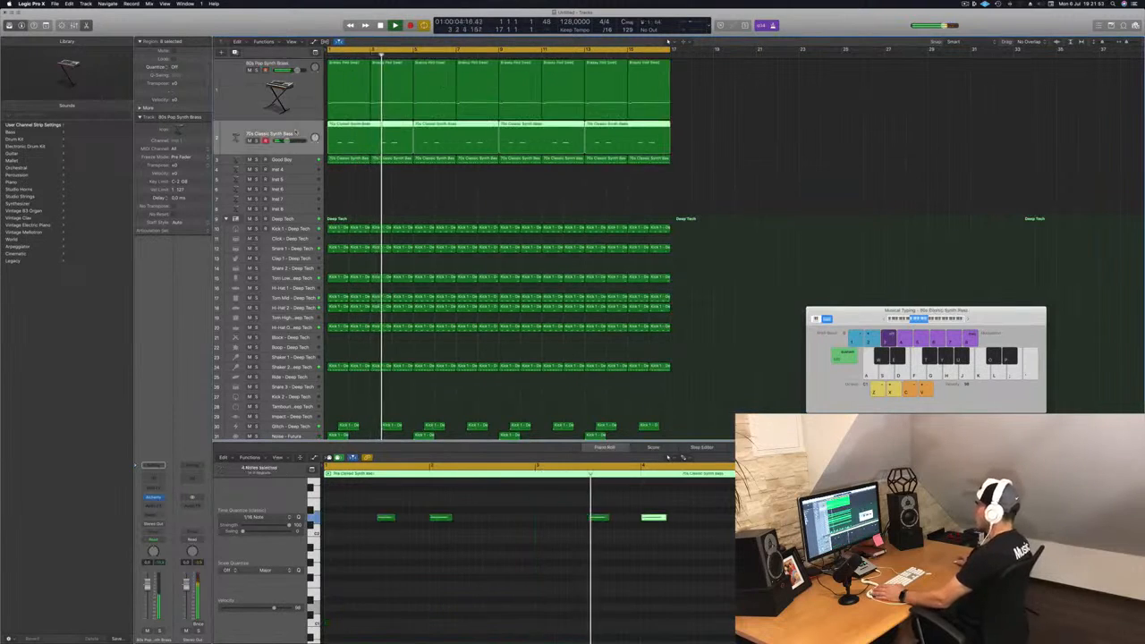
click(250, 69)
key(Return)
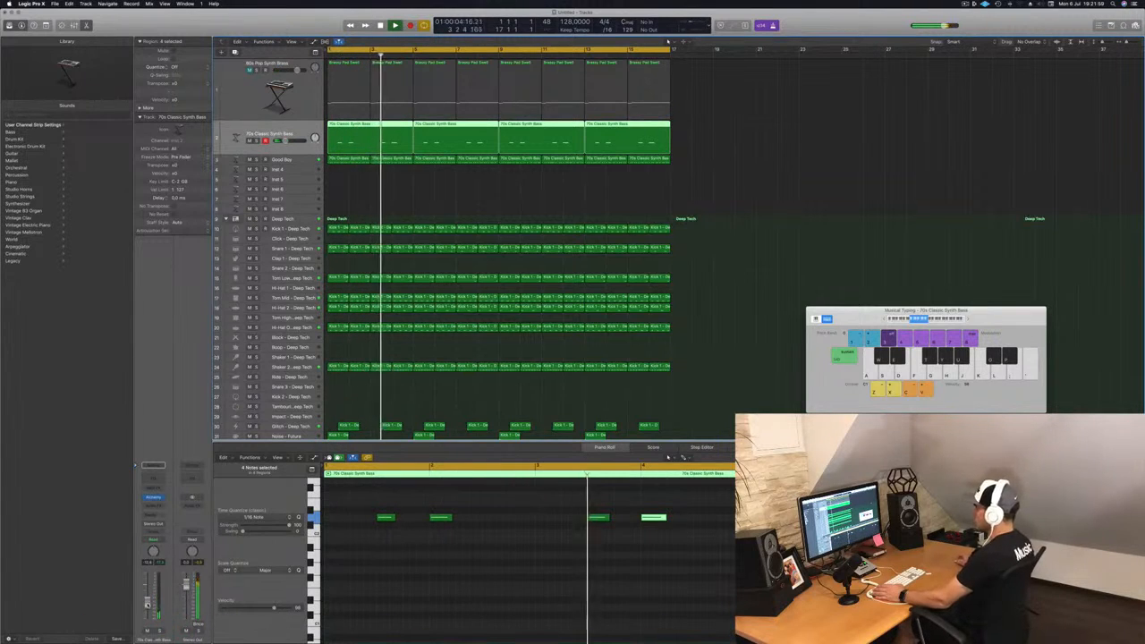
click(402, 182)
Step: Select the empty Inst 4 track and add a send from it to Bus 3
click(299, 168)
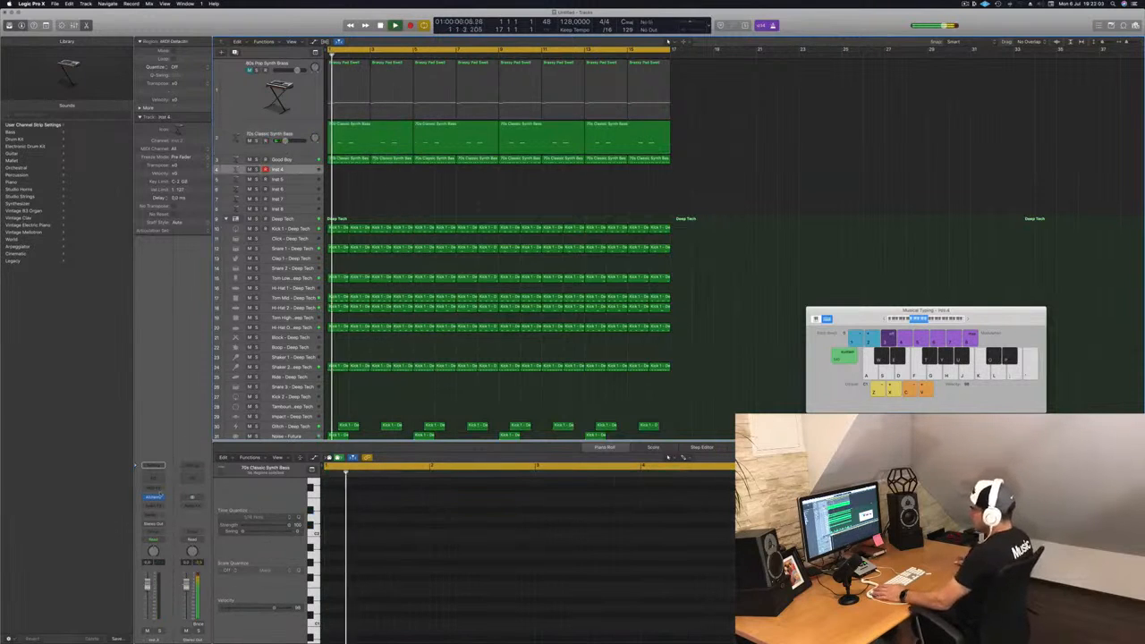
click(157, 494)
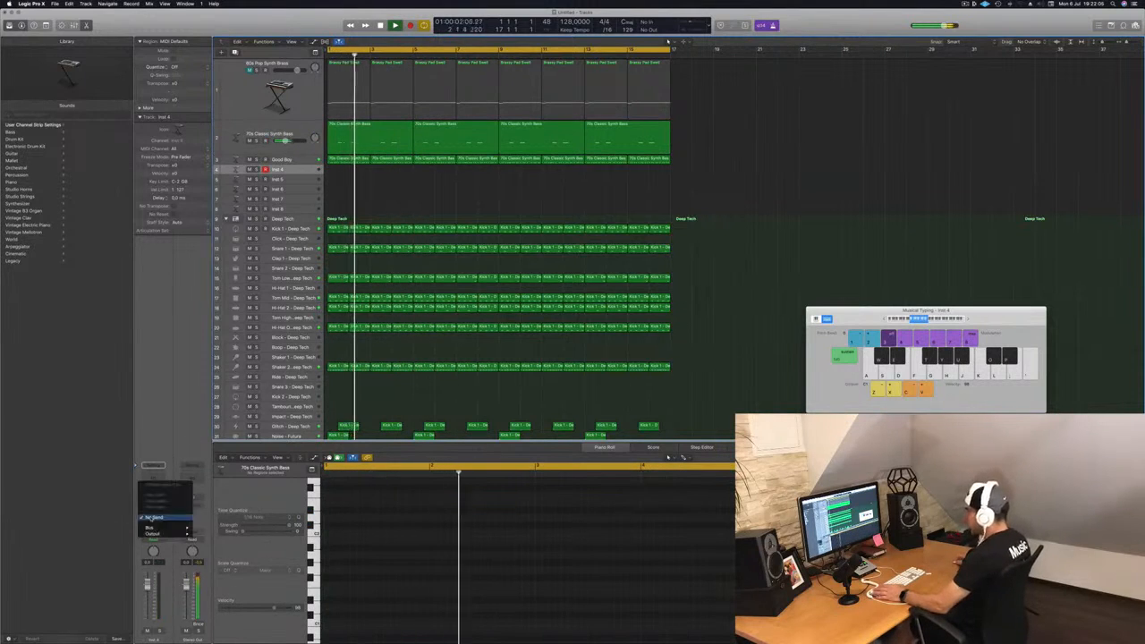
mouse_move(166, 527)
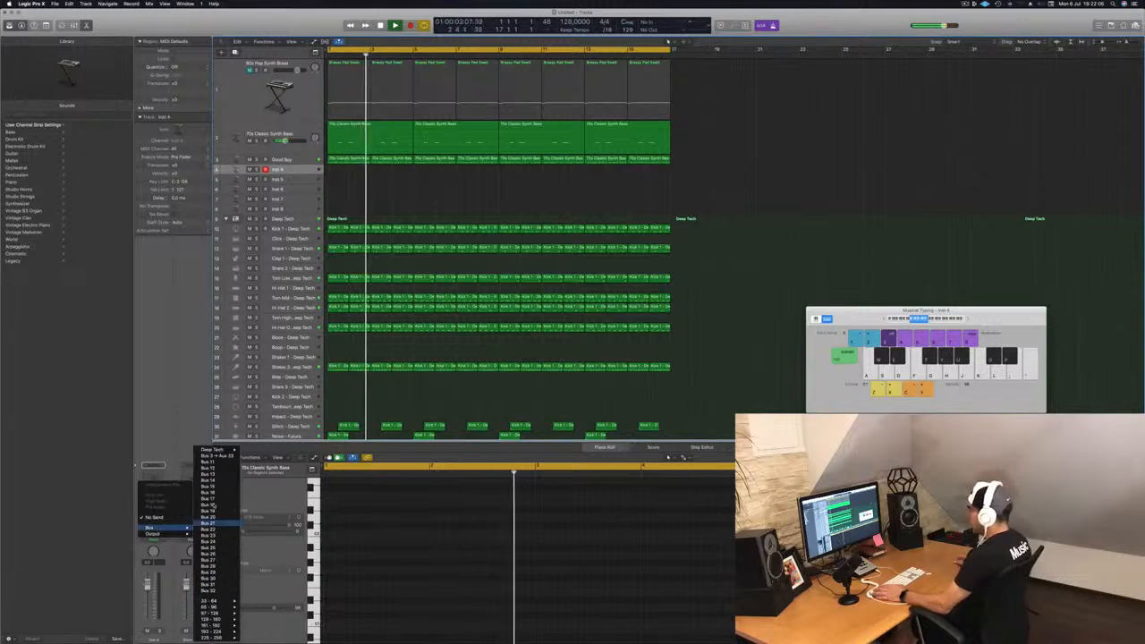
click(220, 457)
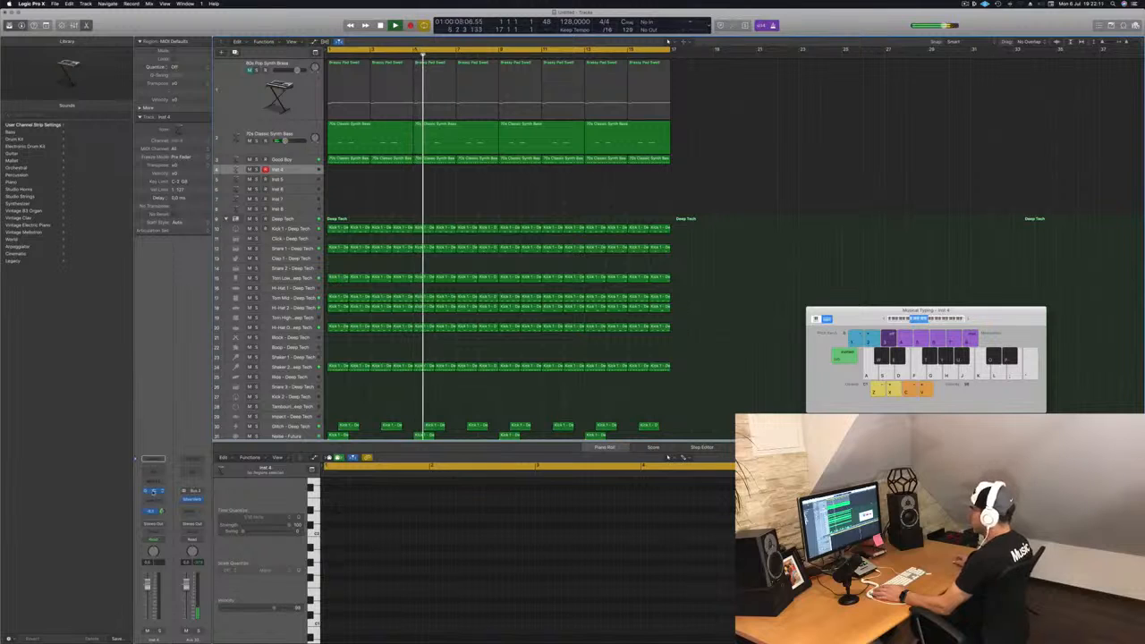
Step: Open Alchemy on Inst 4, filter by the Keys category, and audition the Afterthought and Airy Synth Lead presets
drag(252, 26, 777, 215)
click(564, 307)
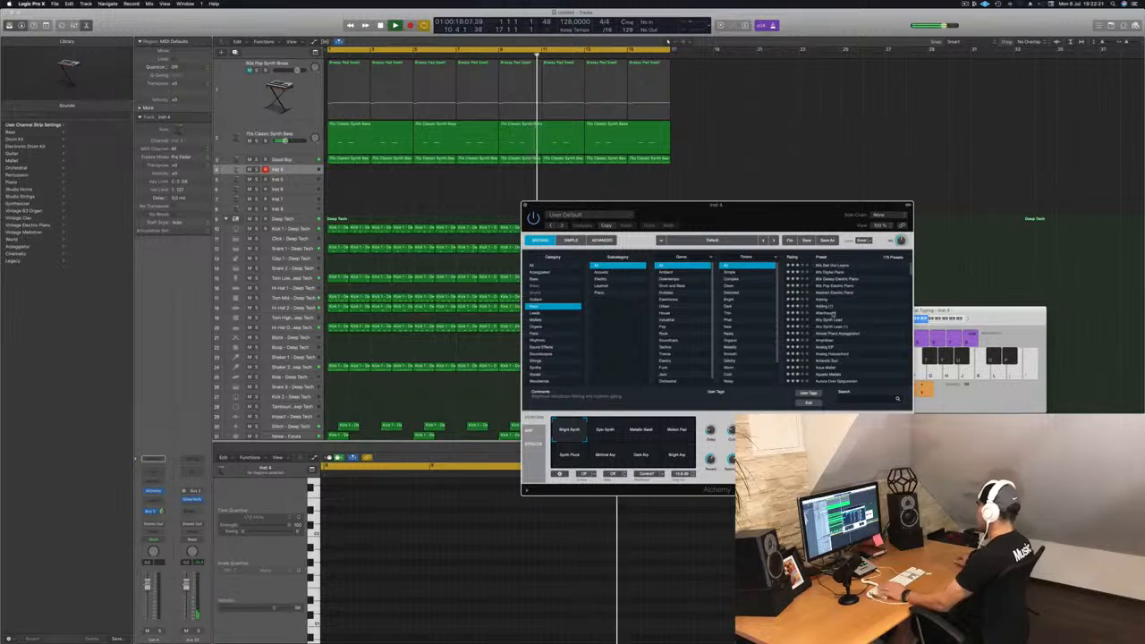
click(833, 313)
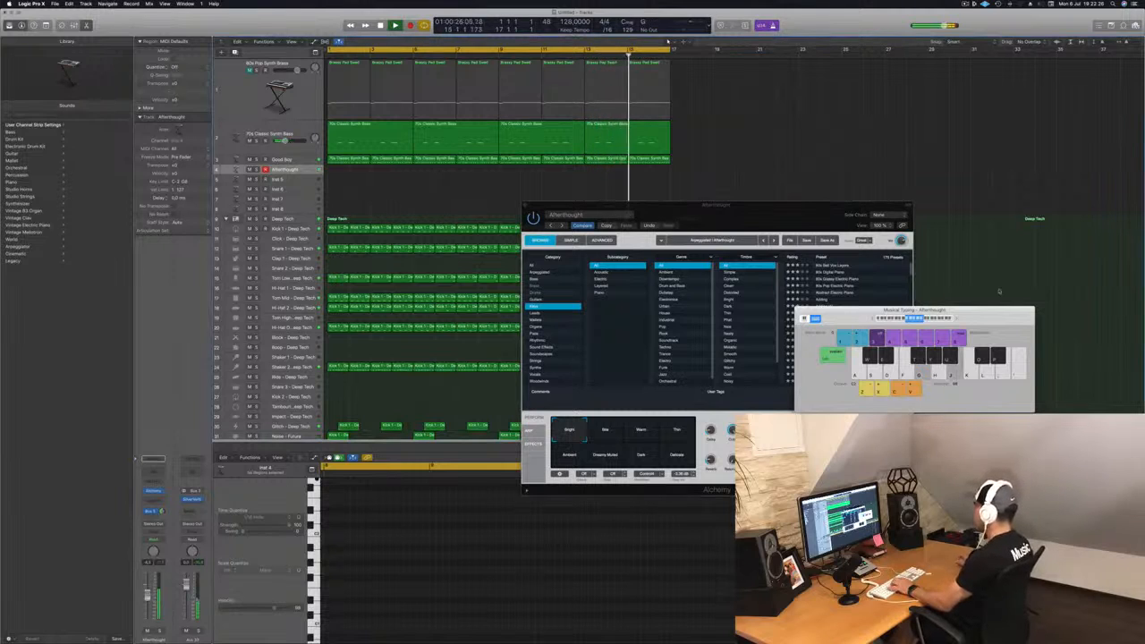
drag(851, 313, 956, 275)
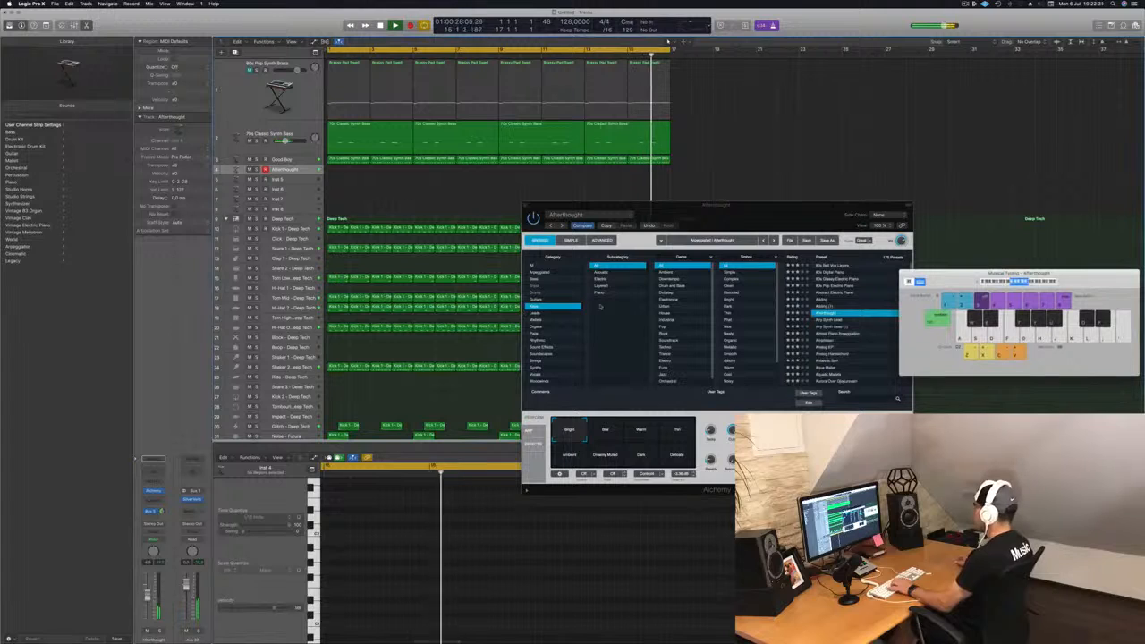
click(832, 320)
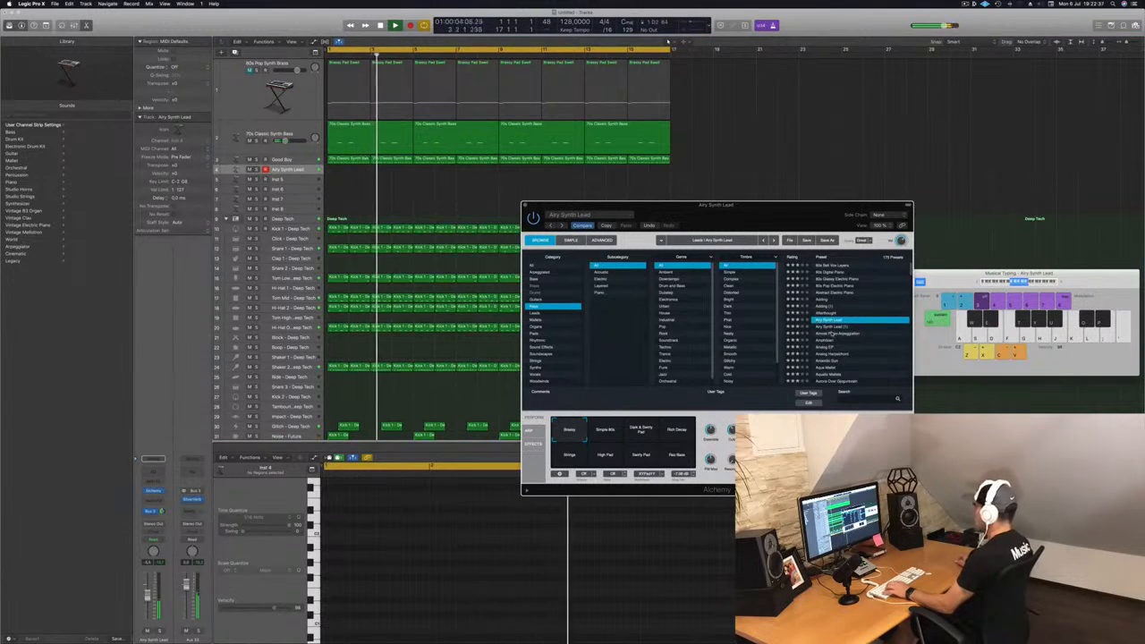
Step: Switch the browser to the Mallets category and audition the Bell Modulus preset with a few notes
click(553, 320)
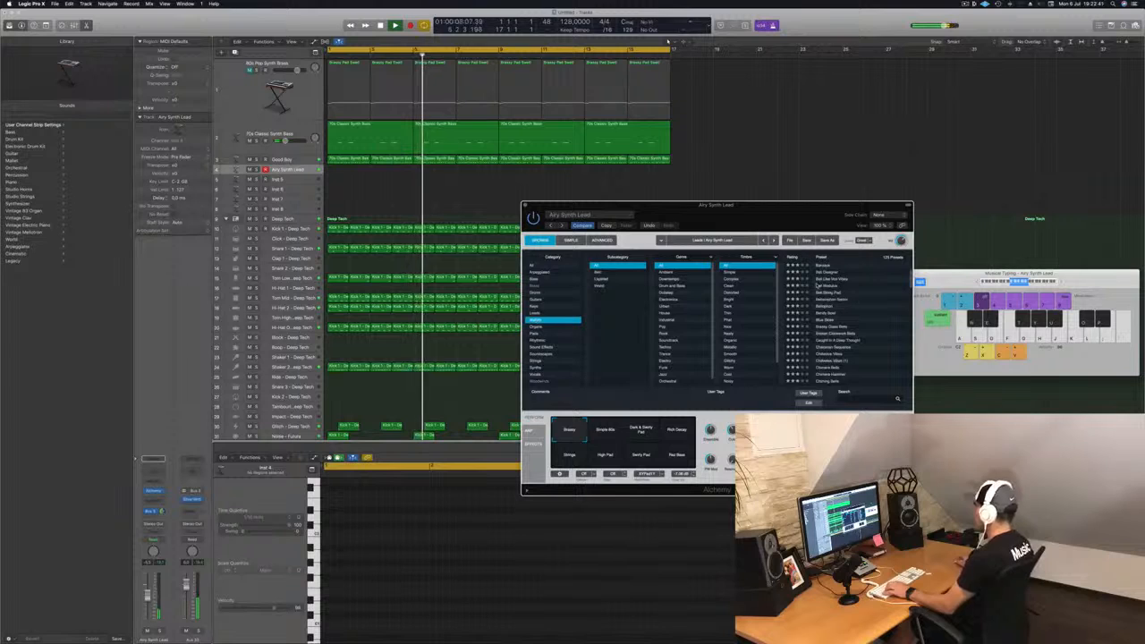
click(818, 286)
key(s)
key(f)
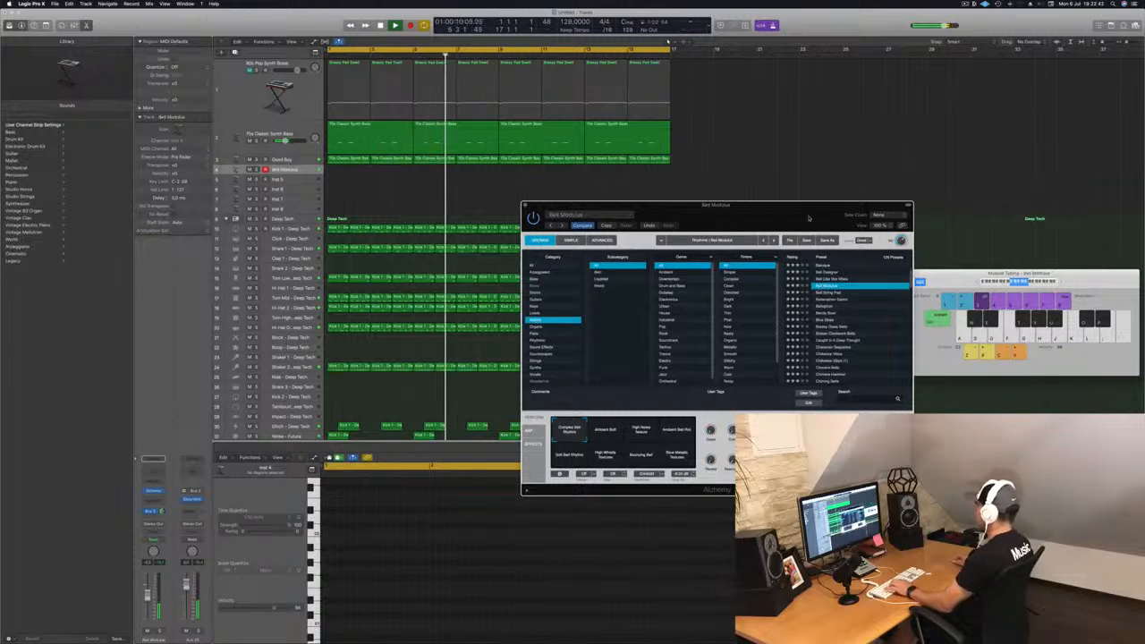
drag(836, 226, 775, 228)
key(j)
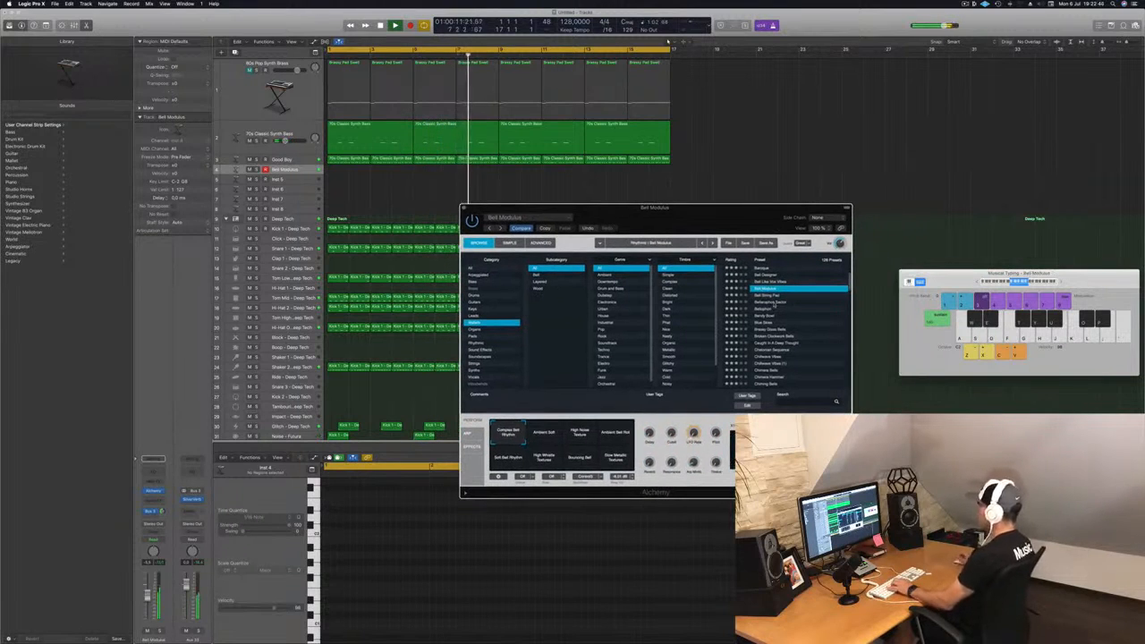
Step: Step through Mallets presets from Bellerophon Sector to Breezy Glass Bells, then load Chillwave Vibes
click(775, 303)
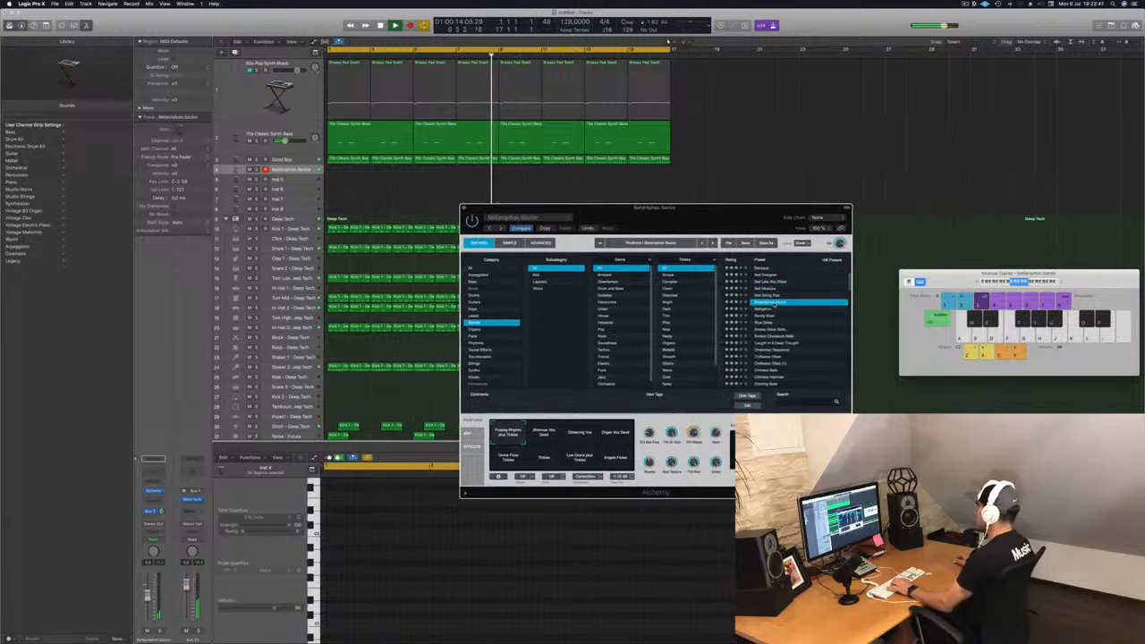
key(Down)
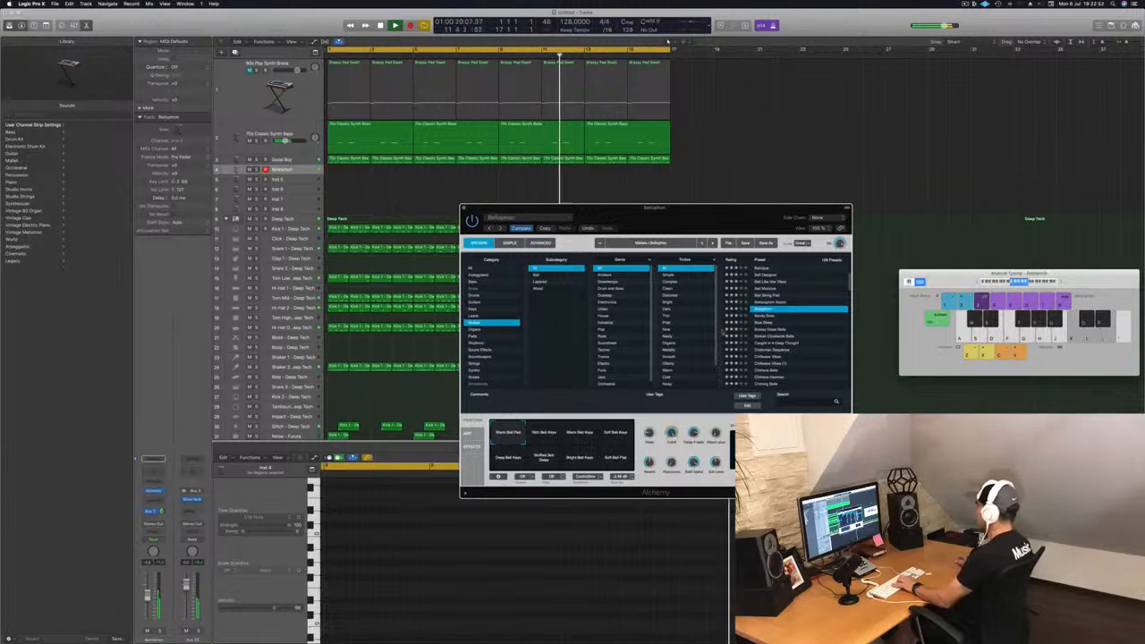
click(763, 316)
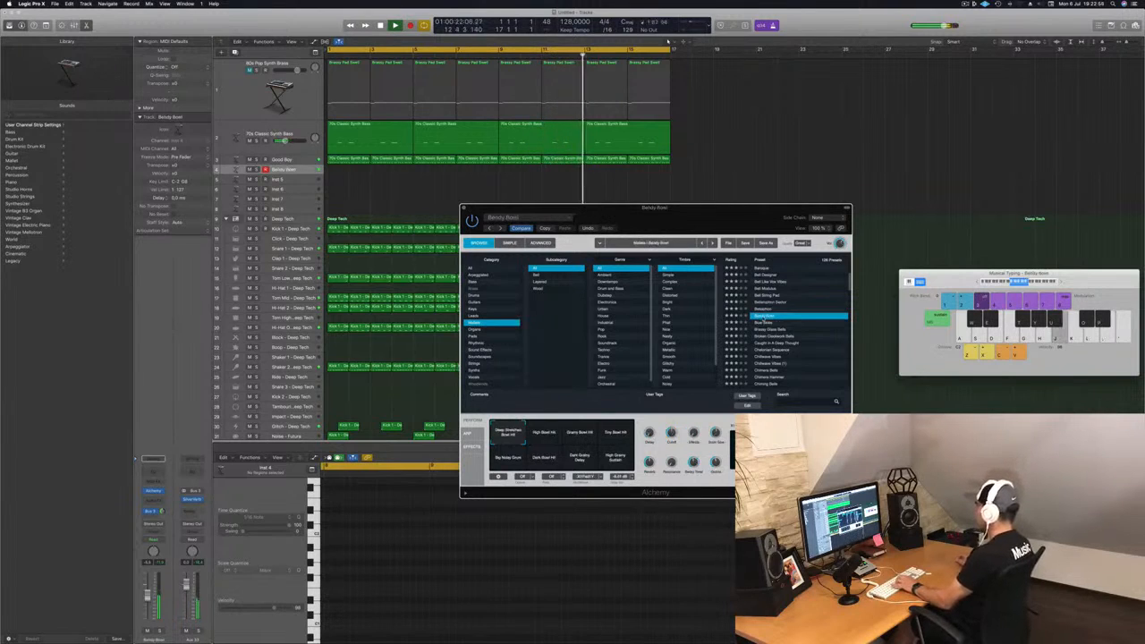
click(769, 336)
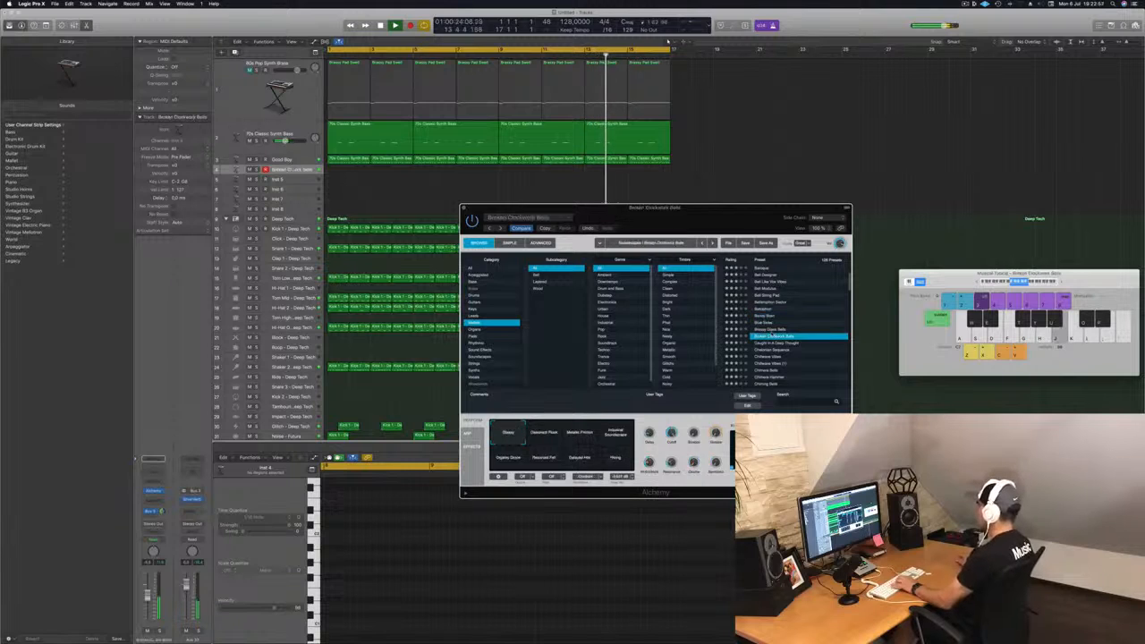
click(781, 330)
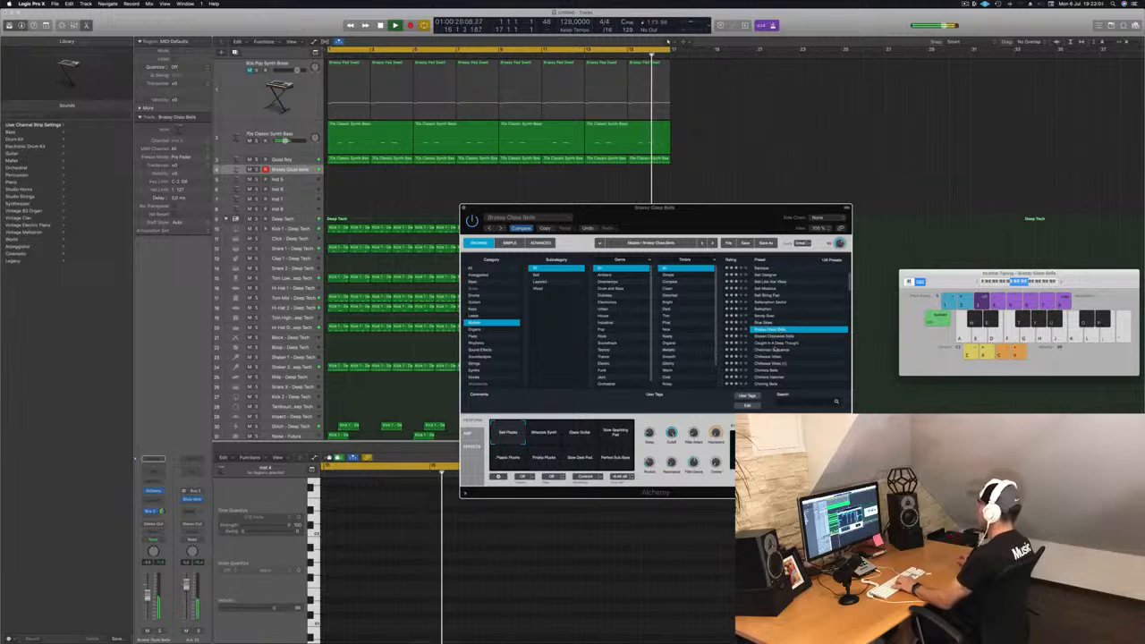
scroll(775, 349, down, 2)
click(769, 338)
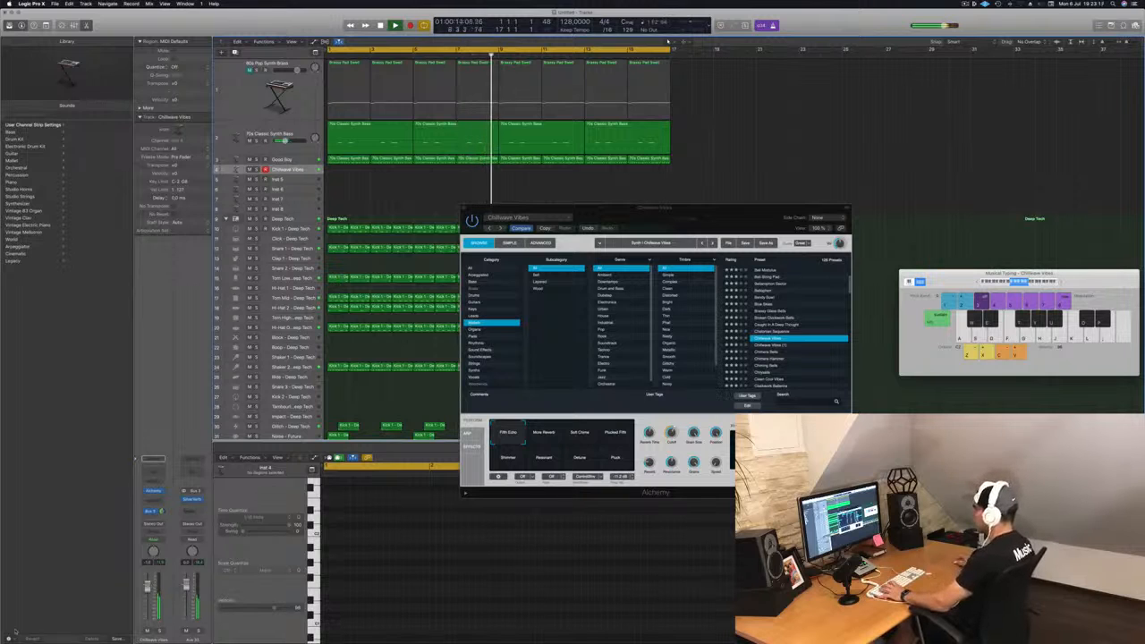
Step: Audition Chillwave Vibes performance snapshots Move Reverb, Self Chime, Pulsed Filt and Filt Echo
click(547, 436)
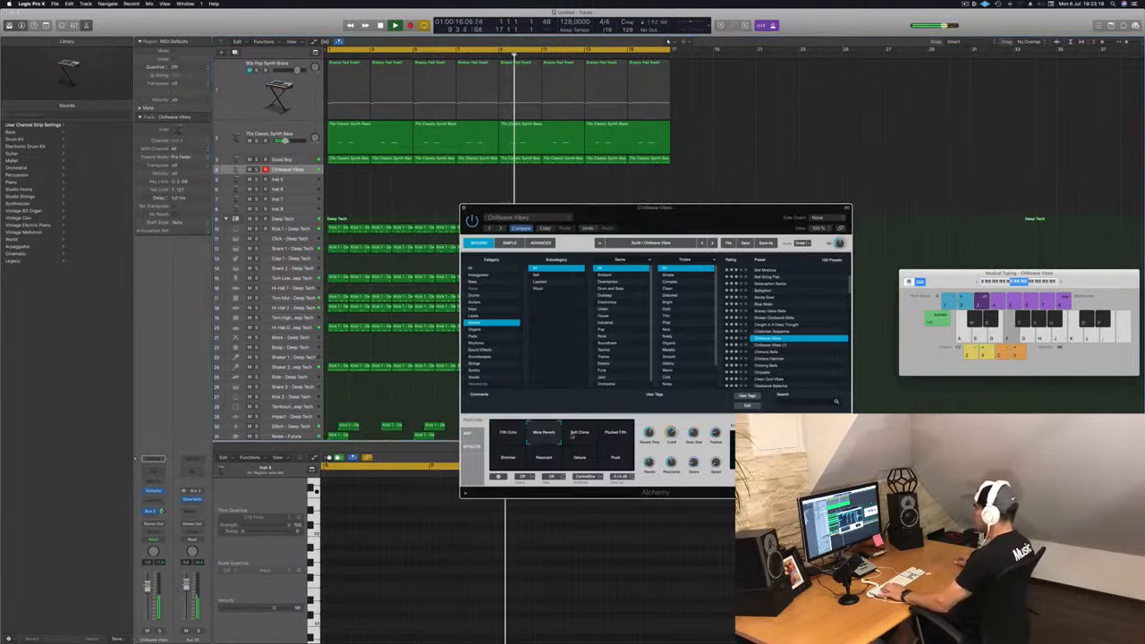
click(577, 434)
click(615, 434)
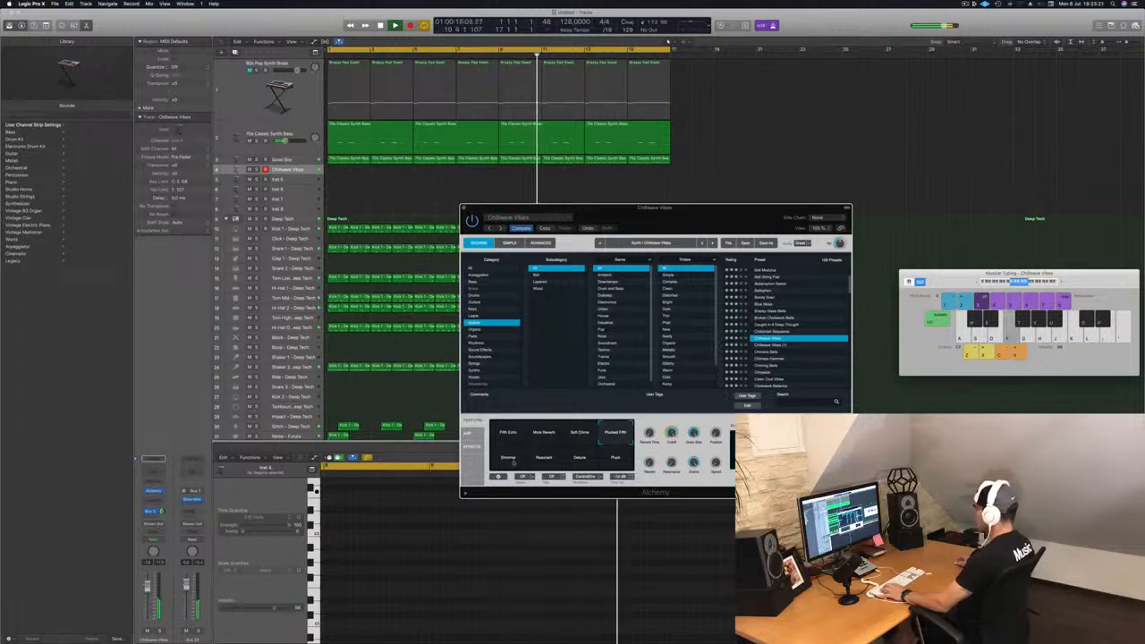
click(510, 432)
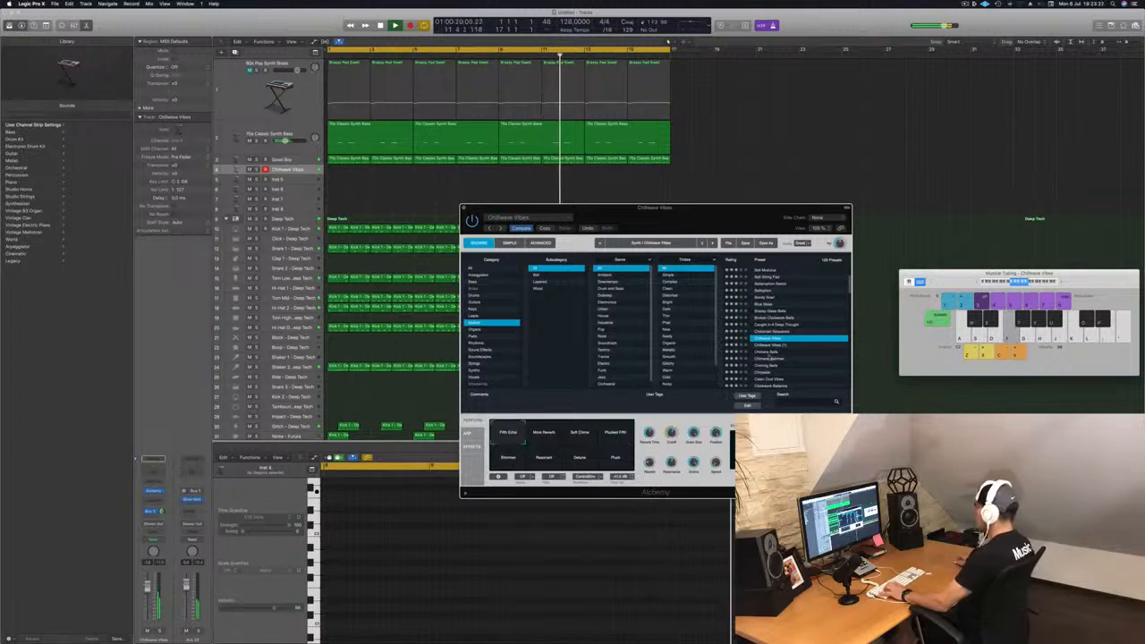
Step: Try Chimera Bells and Chiming Bells, then load the Chrysalis preset on the track
click(769, 353)
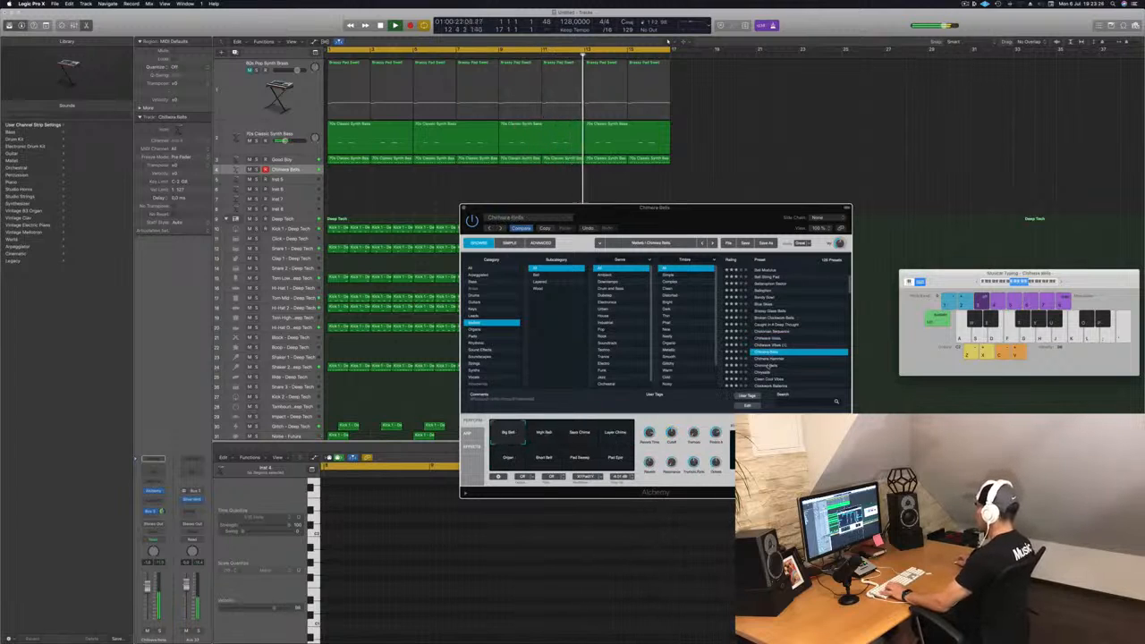
click(767, 365)
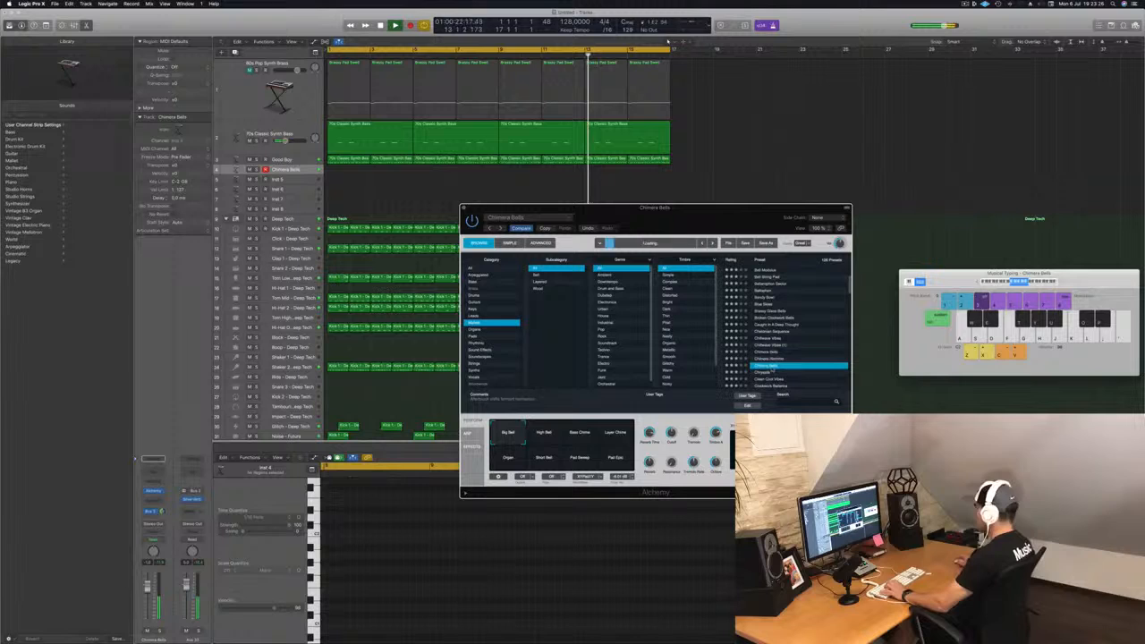
click(772, 372)
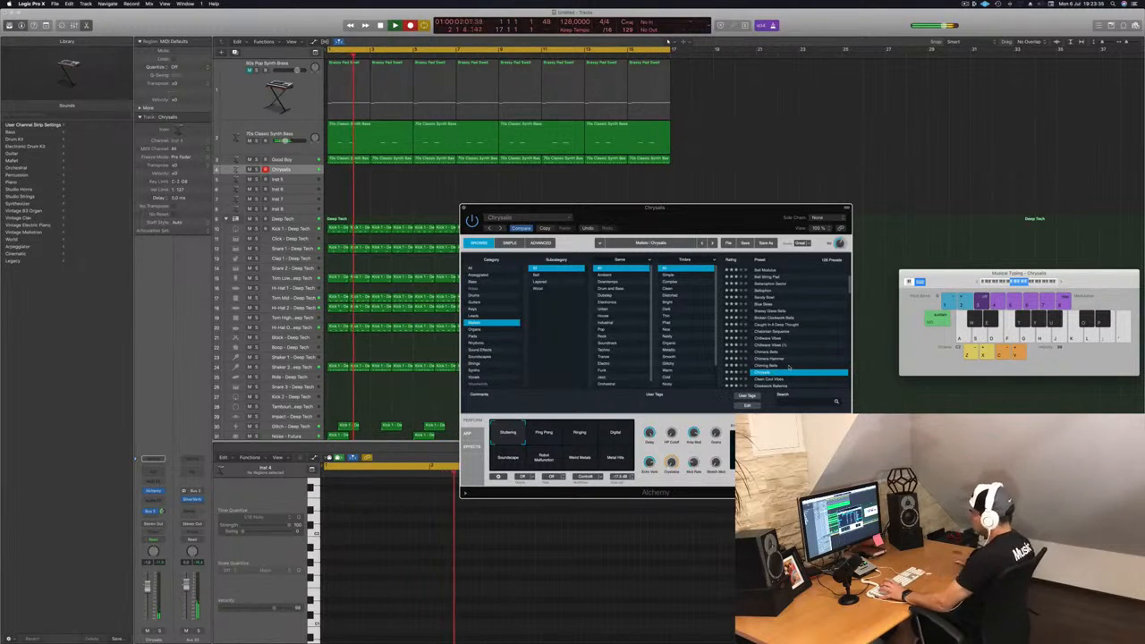
Step: Record a short Chrysalis note part on the track and stop the recording
key(s)
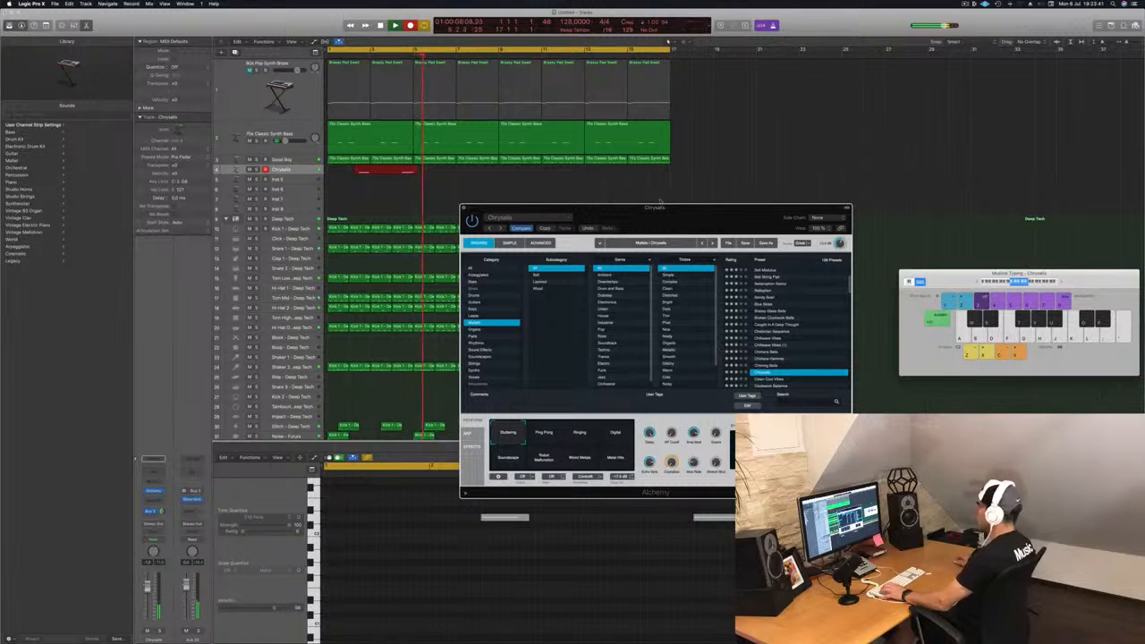
drag(621, 206, 845, 198)
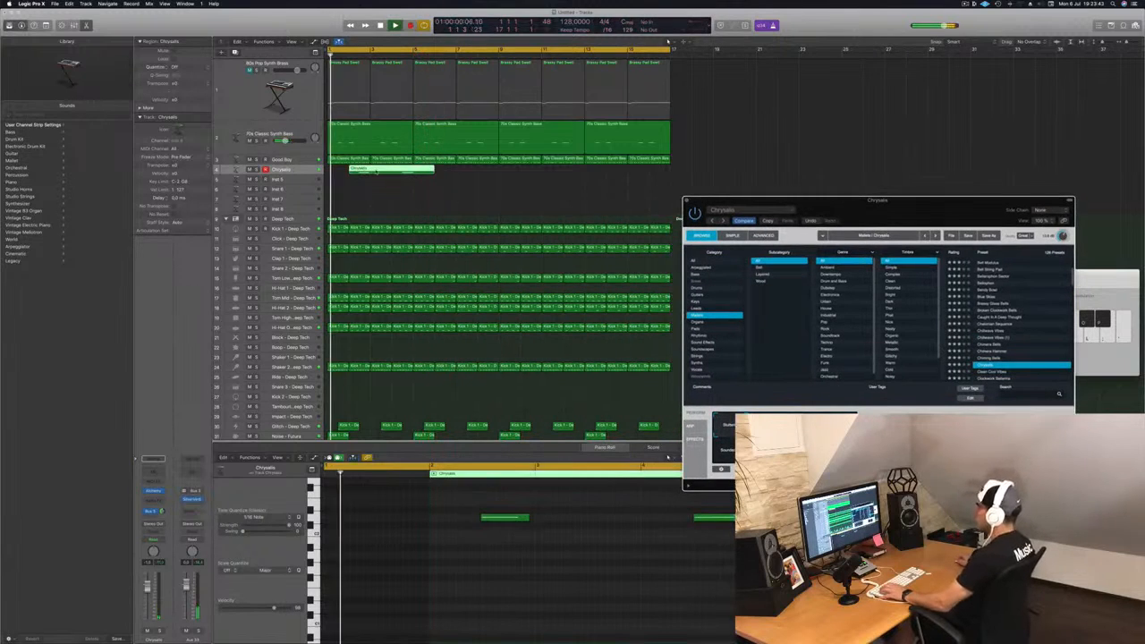
key(space)
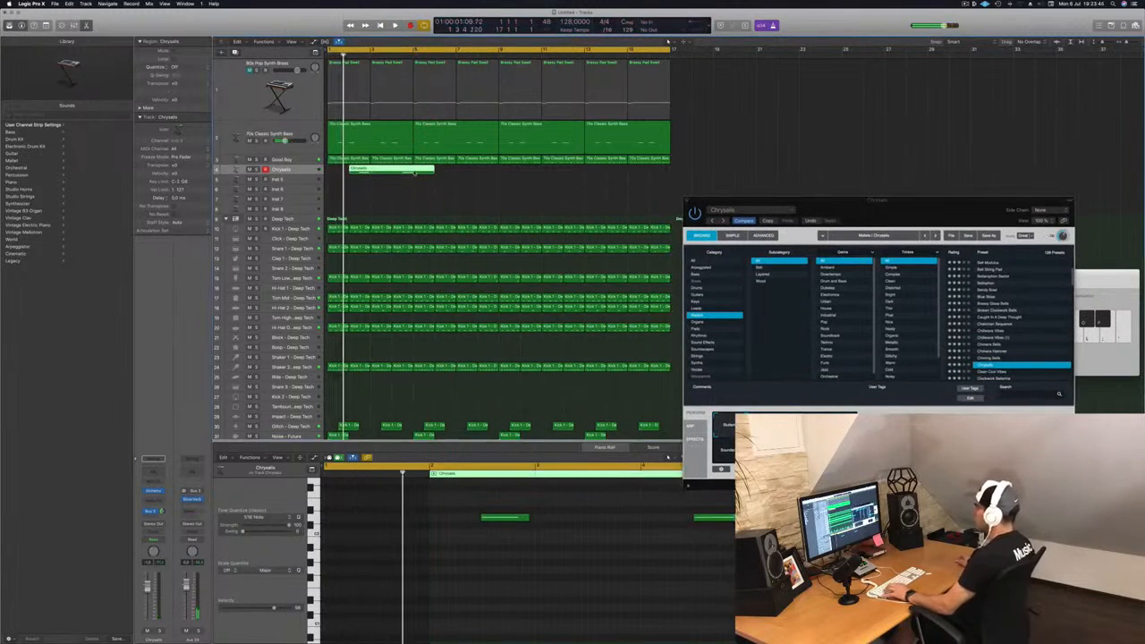
Step: Split the Chrysalis region at the playhead, then move its remaining part so it starts at bar 1
key(super+t)
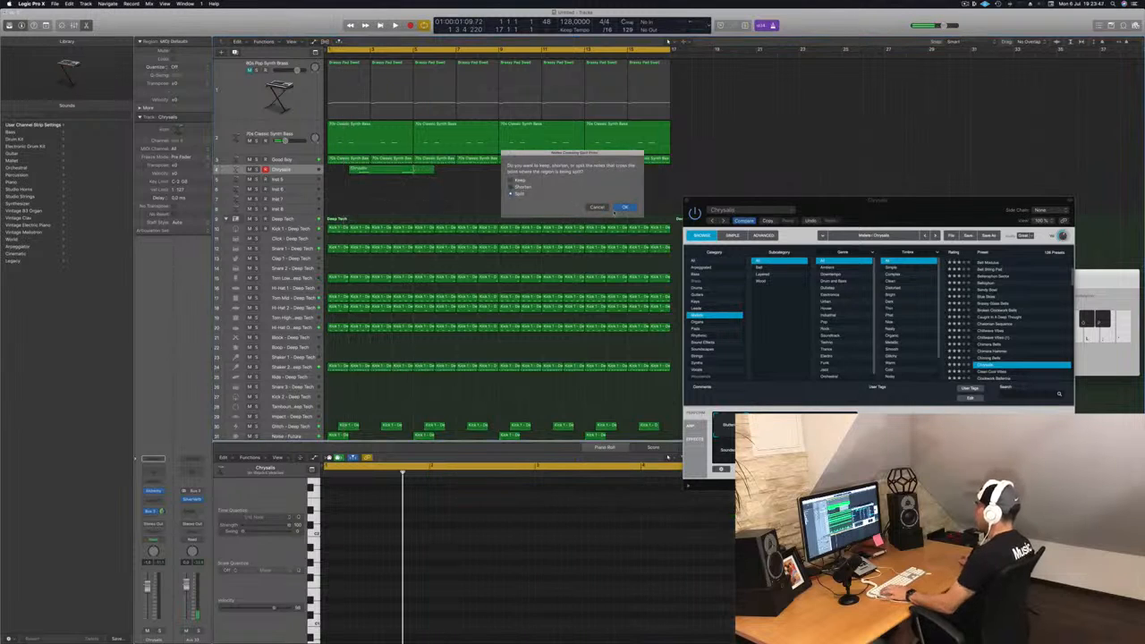
key(Return)
click(360, 171)
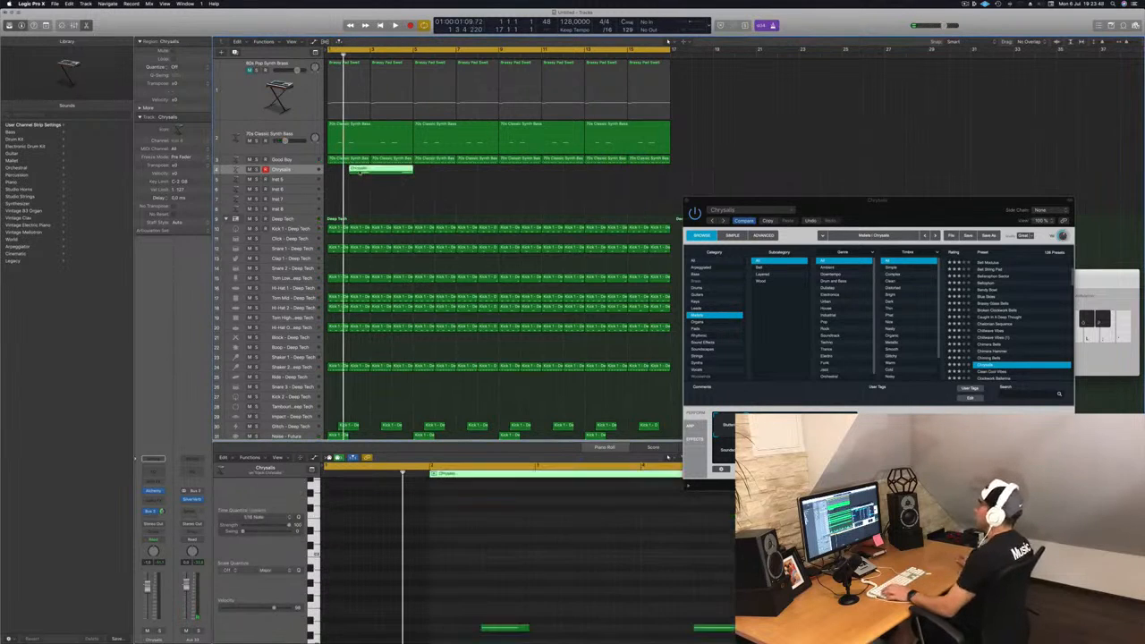
drag(348, 171, 328, 172)
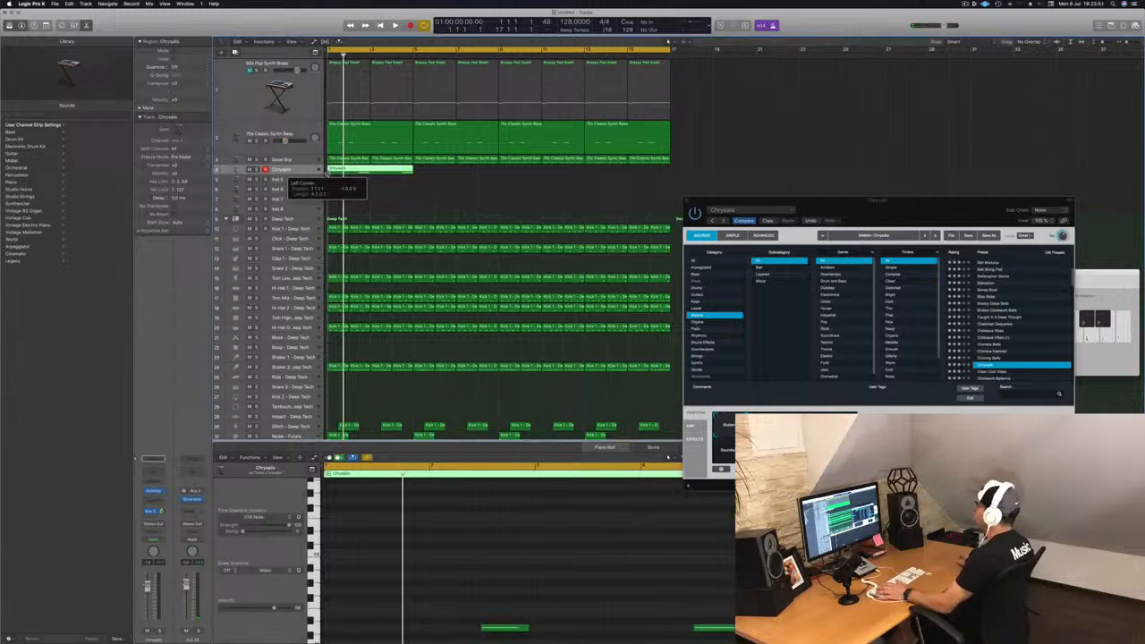
Step: Play the project and inspect the notes of the Classic Synth Bass and Chrysalis regions in the piano roll
key(space)
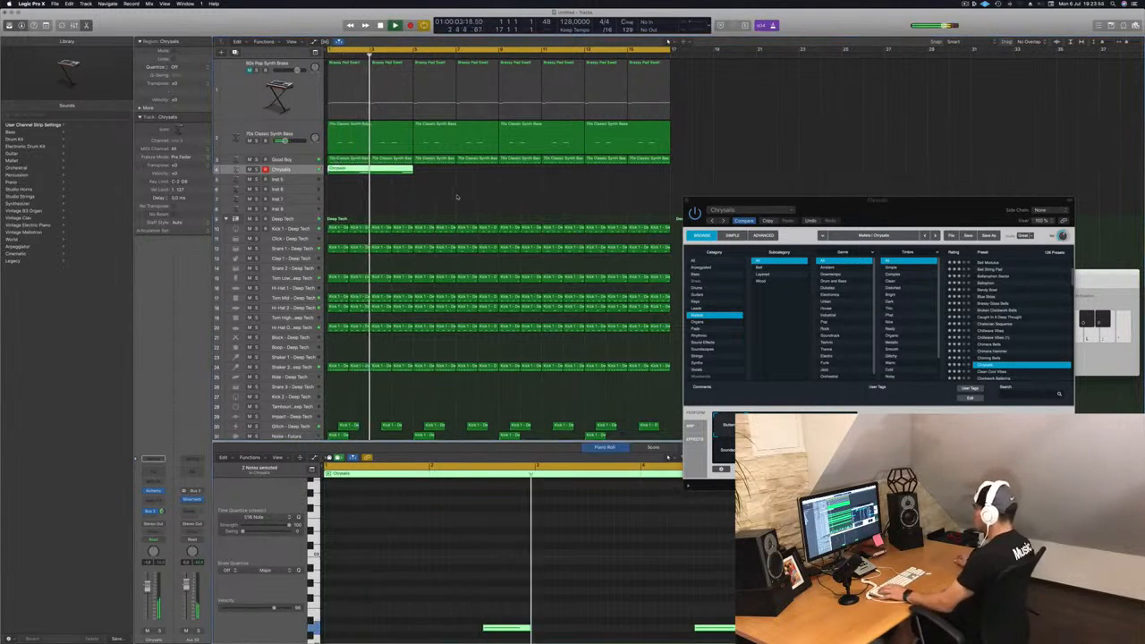
key(Return)
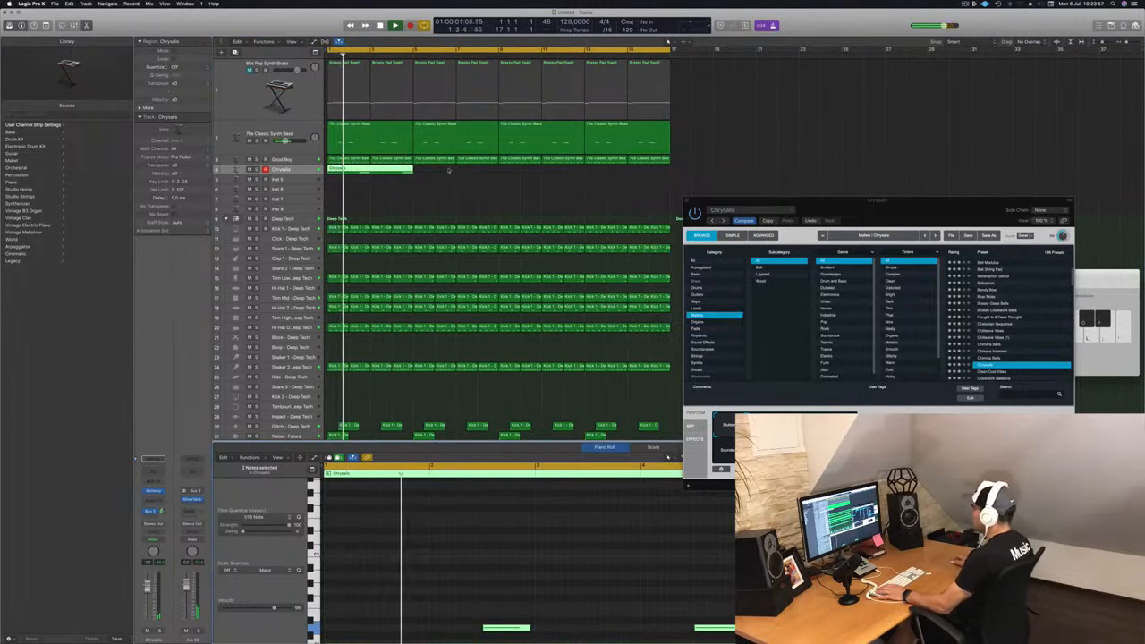
click(390, 134)
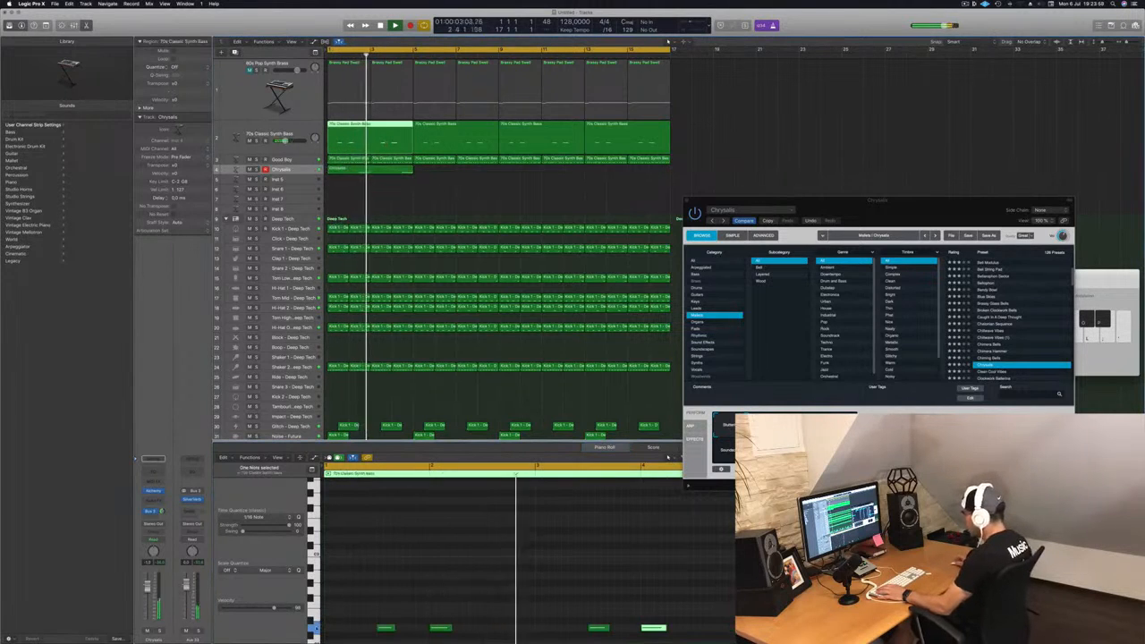
click(386, 628)
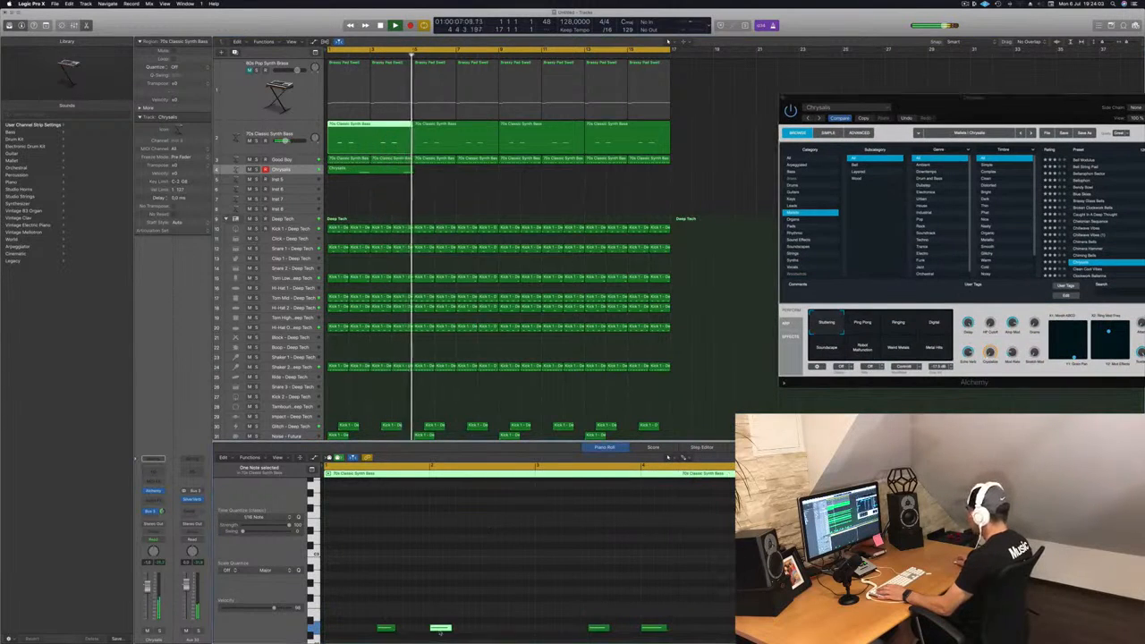
click(378, 168)
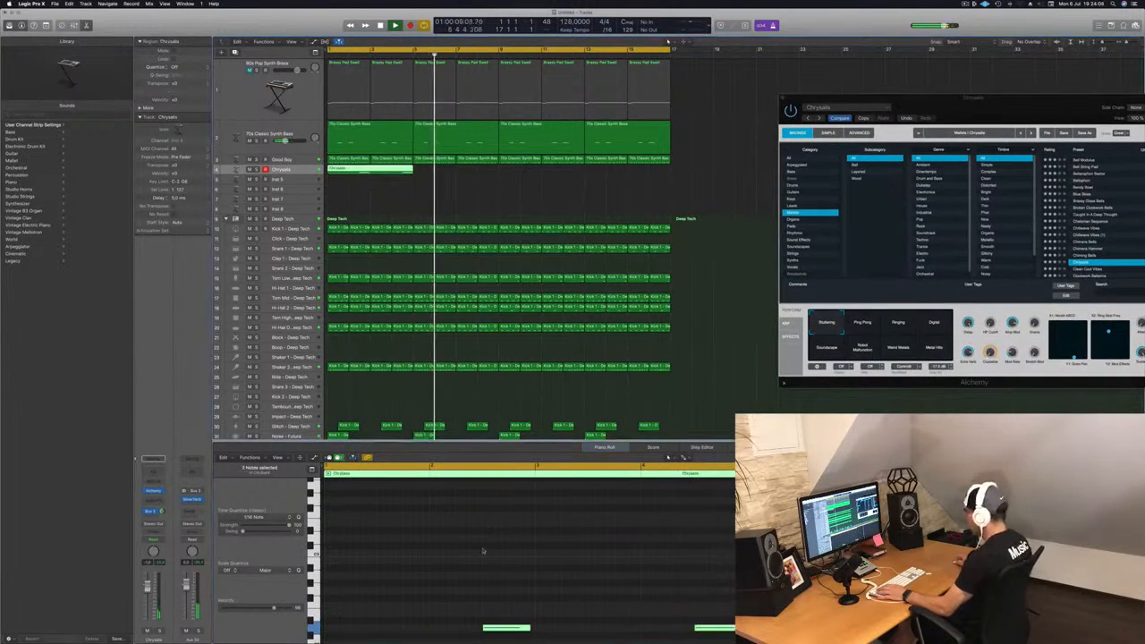
click(518, 628)
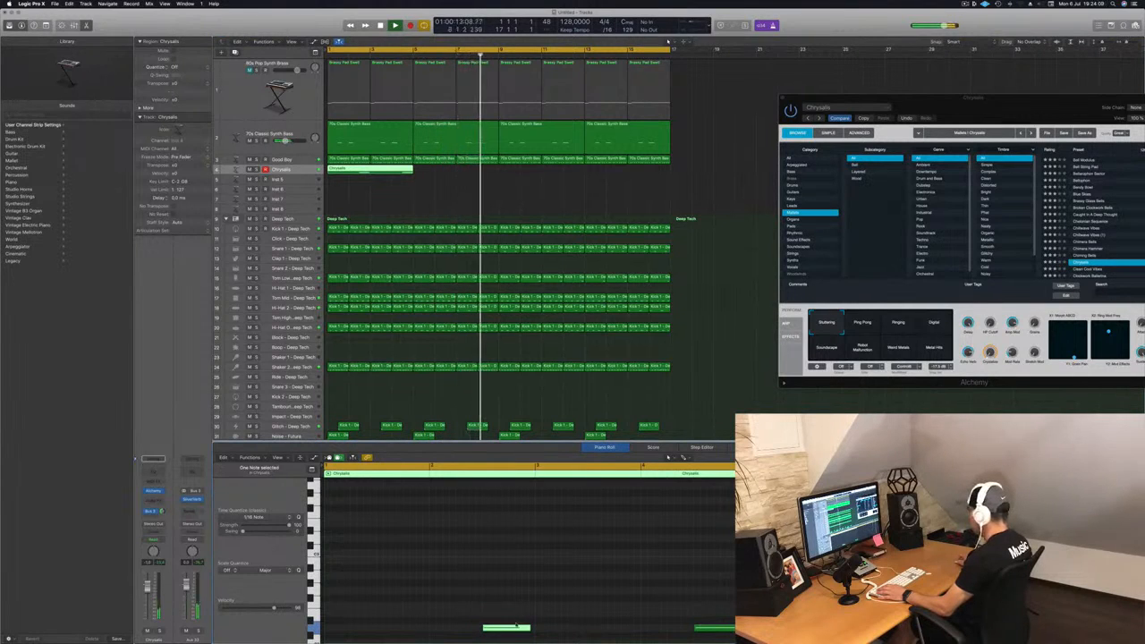
key(Return)
Step: Select the Ping Pong performance snapshot in Chrysalis Alchemy and close the plugin window
drag(939, 108, 692, 132)
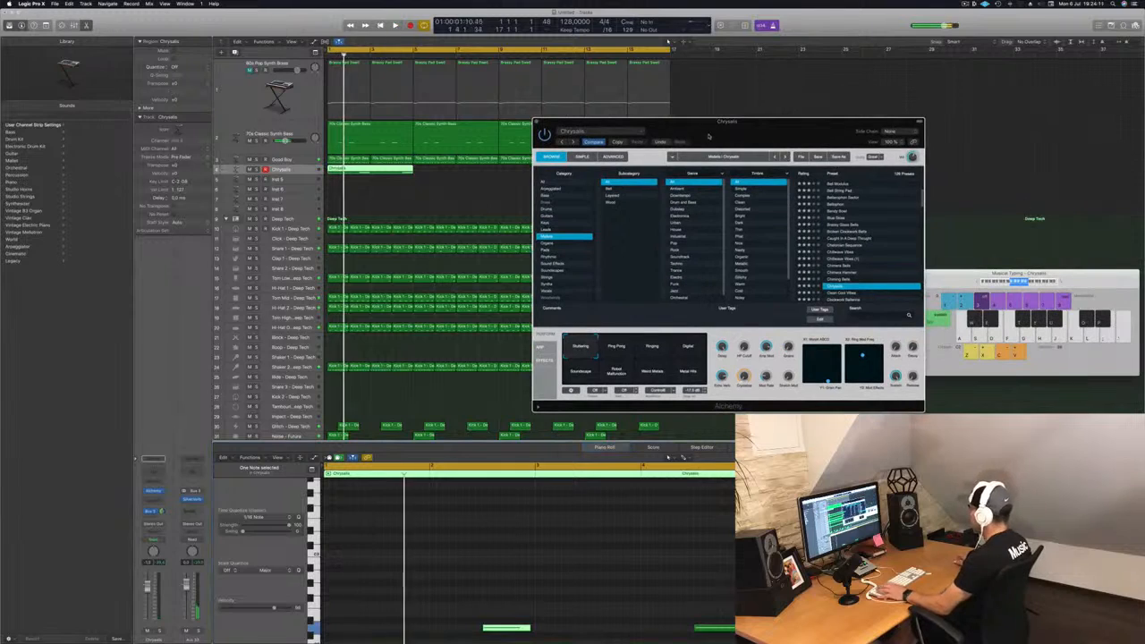
key(Return)
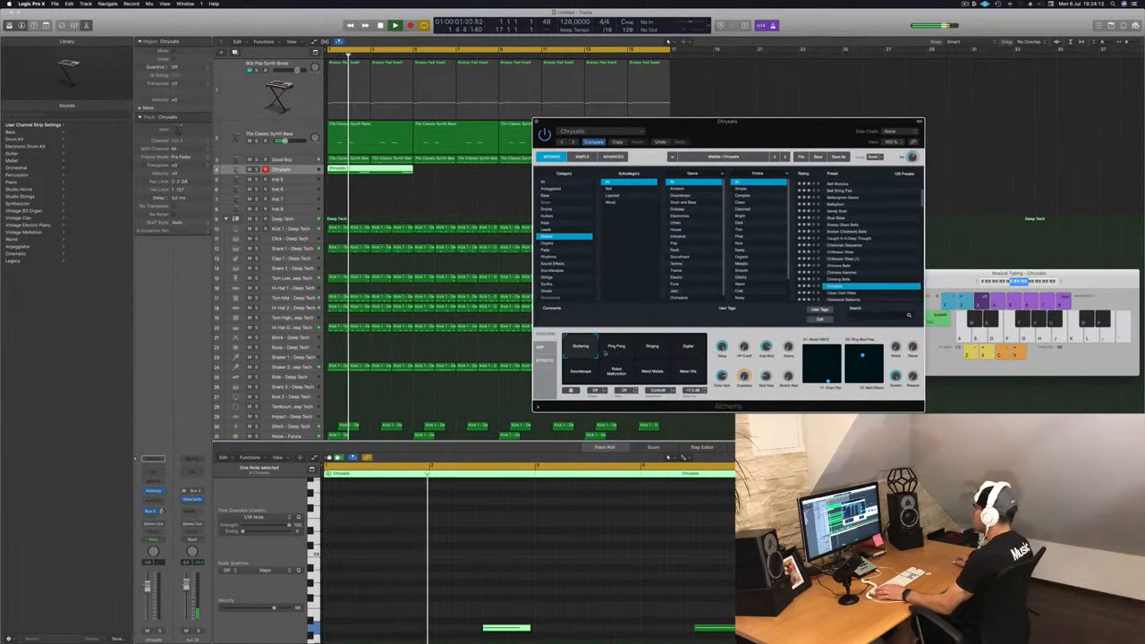
click(613, 349)
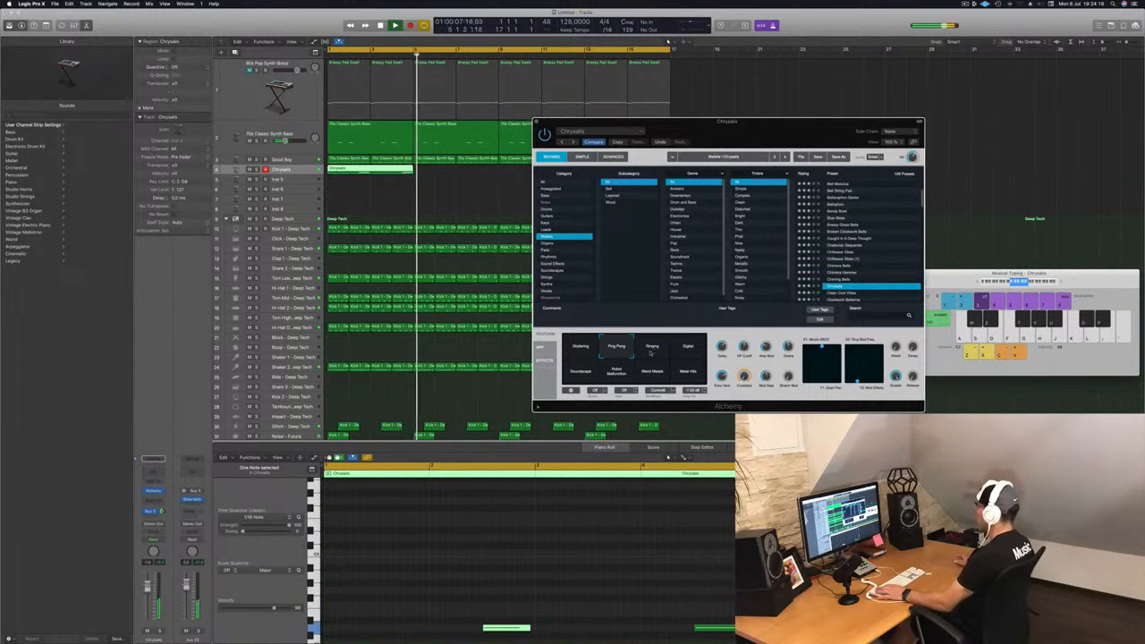
click(537, 122)
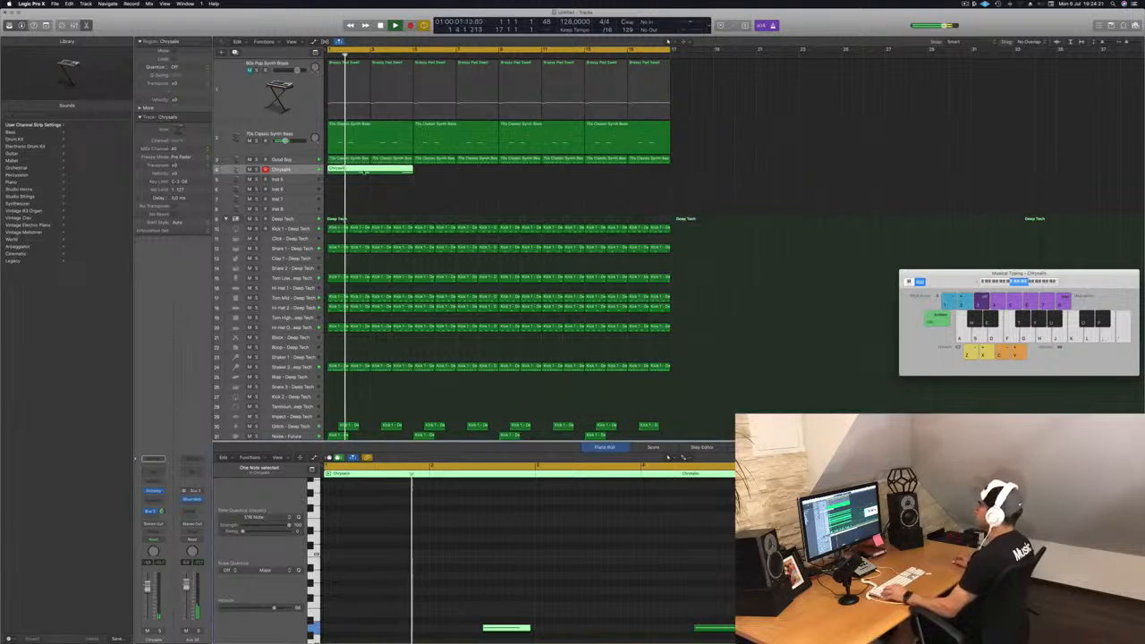
Step: Loop the Chrysalis region so it repeats across the arrangement
drag(380, 169, 549, 177)
Step: Open Alchemy on the Inst 5 track and load the Organs preset Cheesy Decays
click(283, 180)
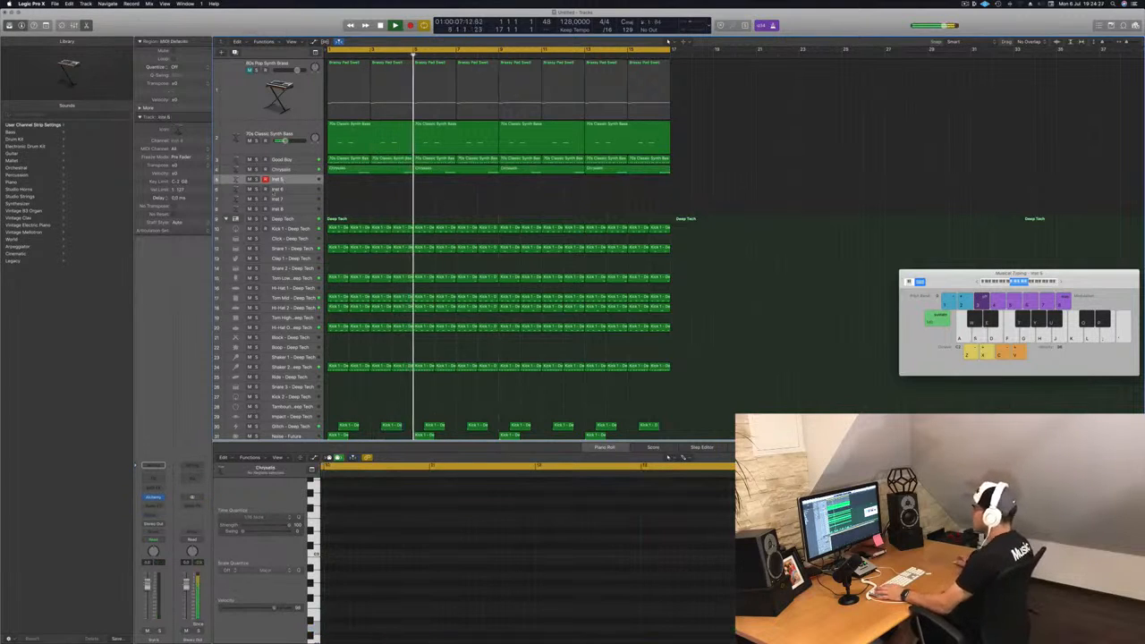
click(154, 498)
drag(187, 18, 584, 260)
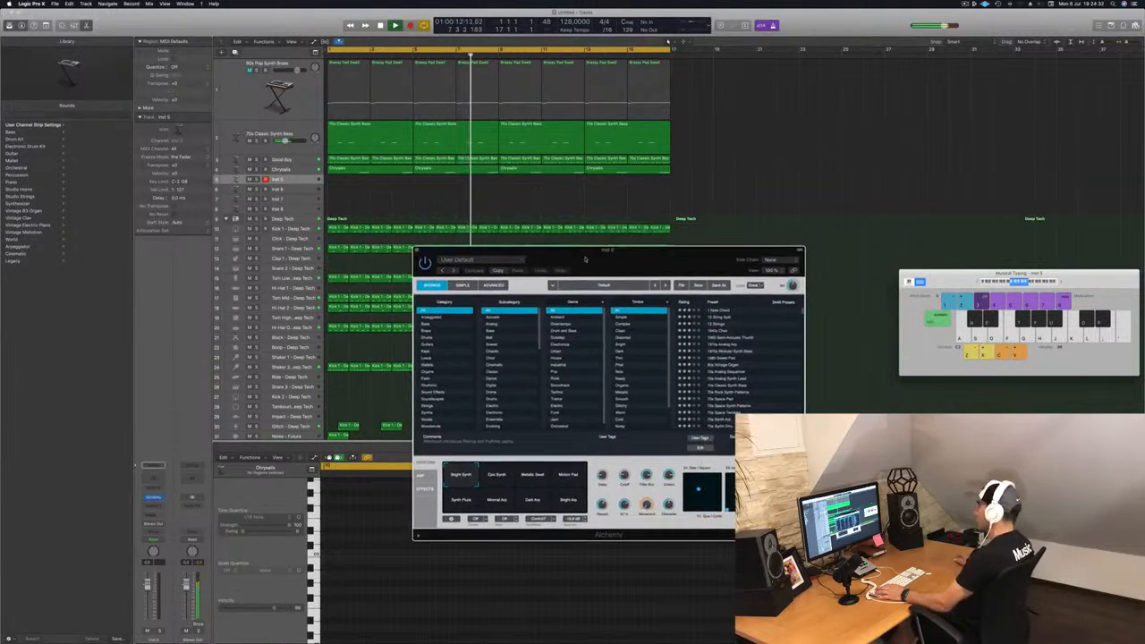
click(427, 371)
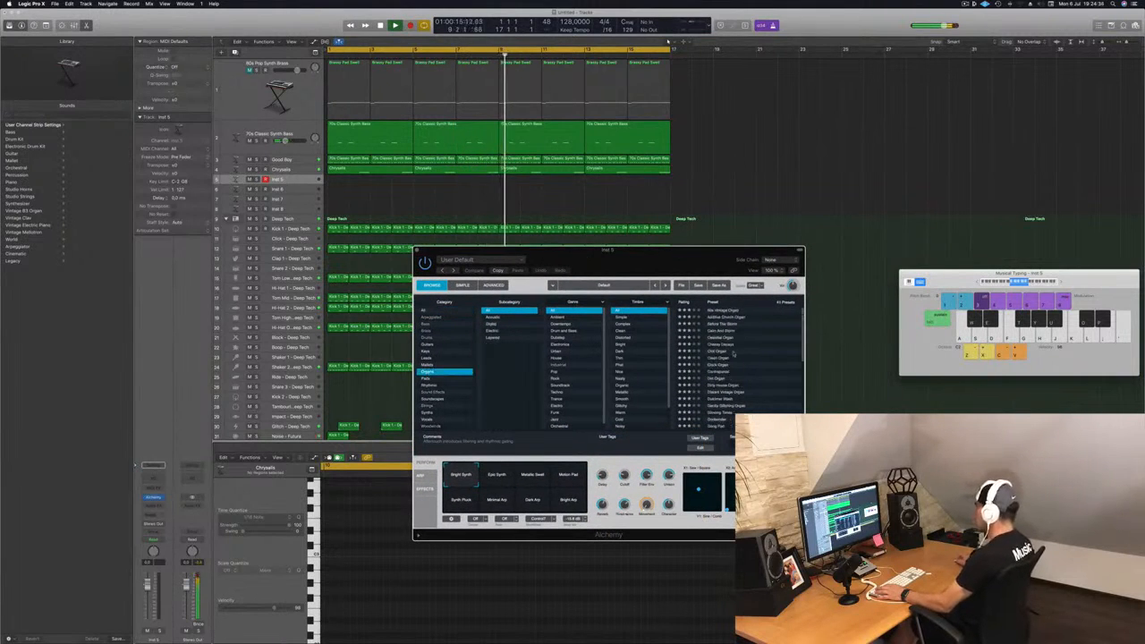
click(720, 346)
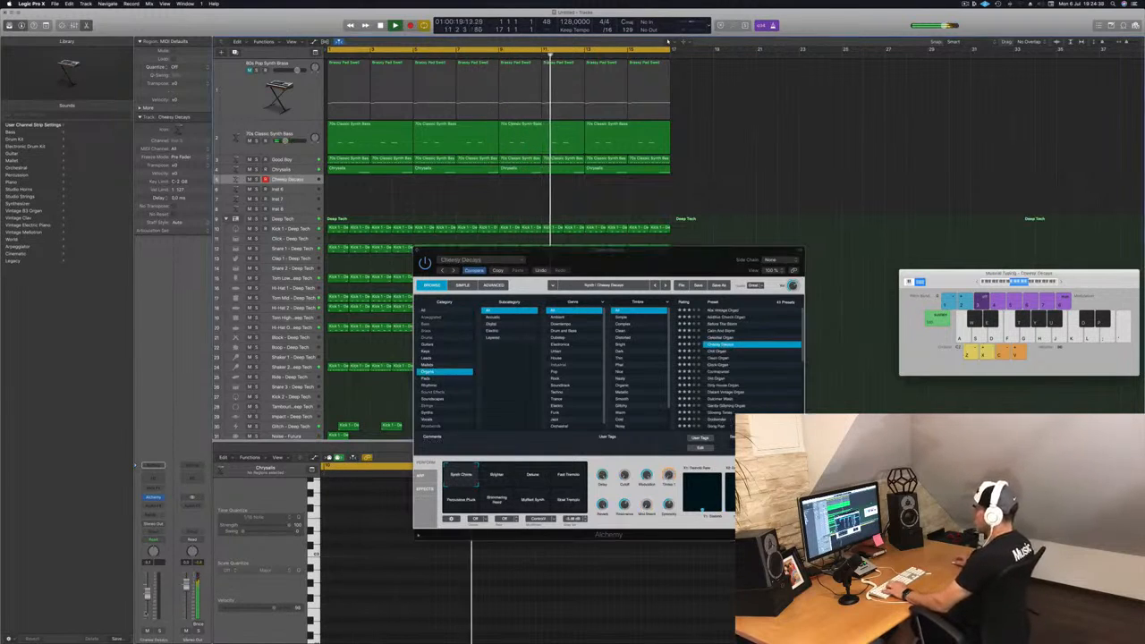
Step: Add a bus send on the Cheesy Decays channel and return the playhead to the start
click(154, 515)
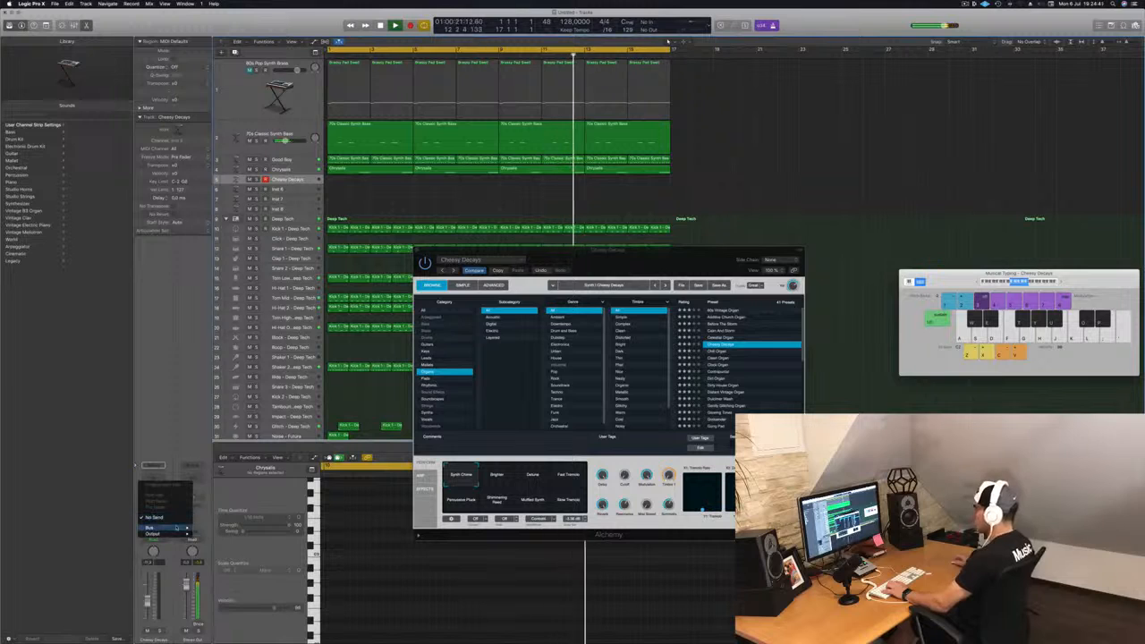
mouse_move(161, 528)
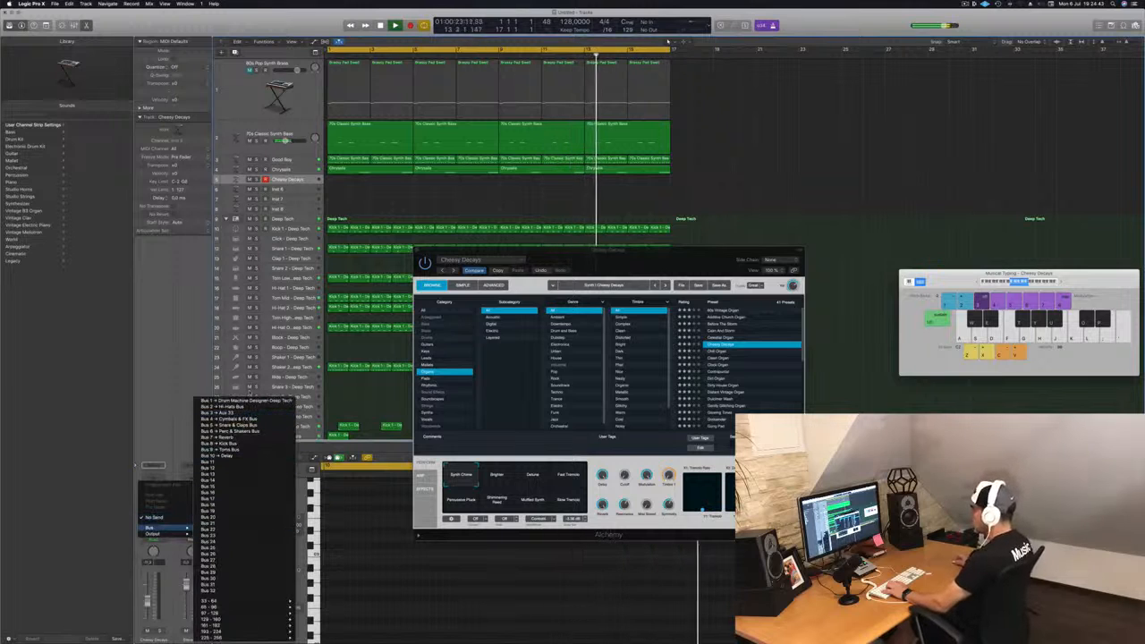
click(245, 413)
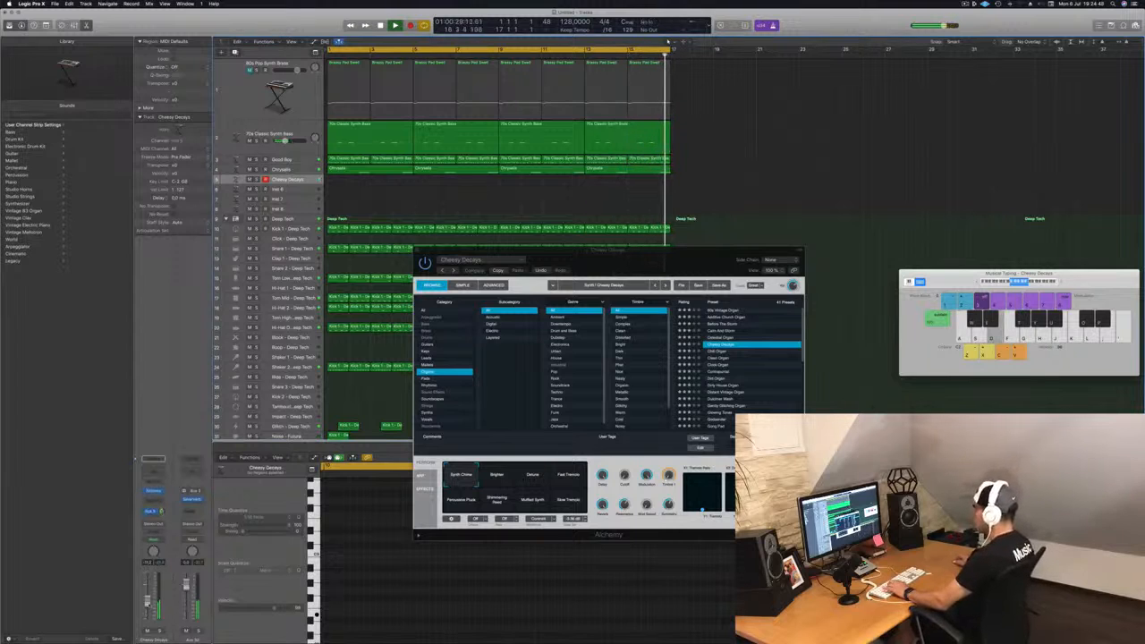
key(Return)
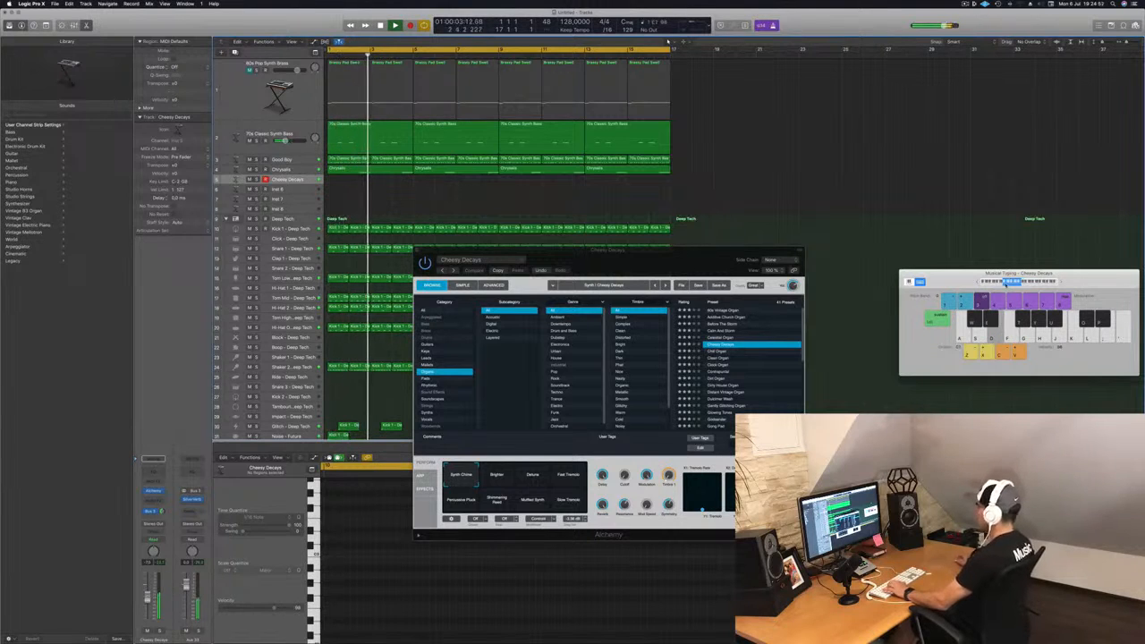
Step: Audition Cheesy Decays performance snapshots Brighten, Detune, Fast Tremolo and Percussive Pluck
drag(1079, 283, 955, 237)
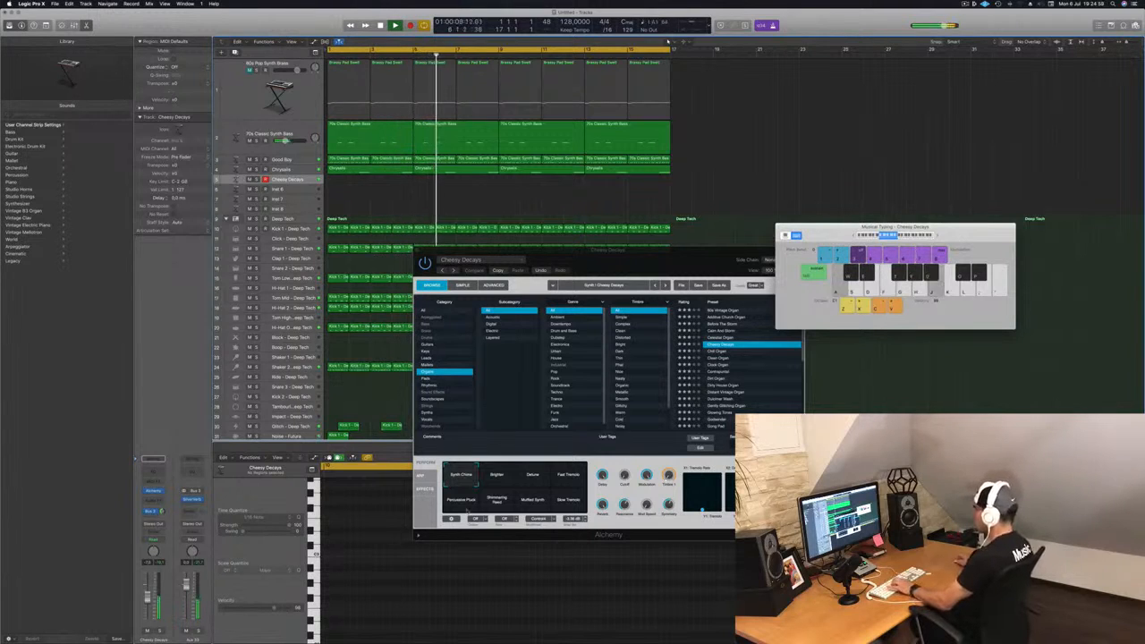
click(497, 478)
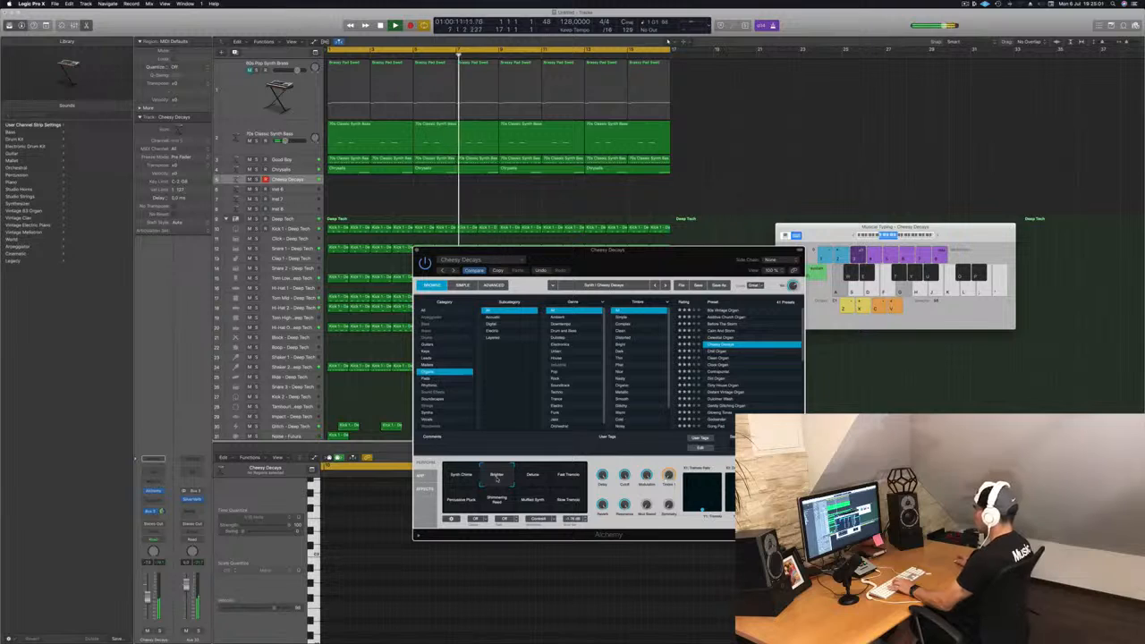
click(533, 477)
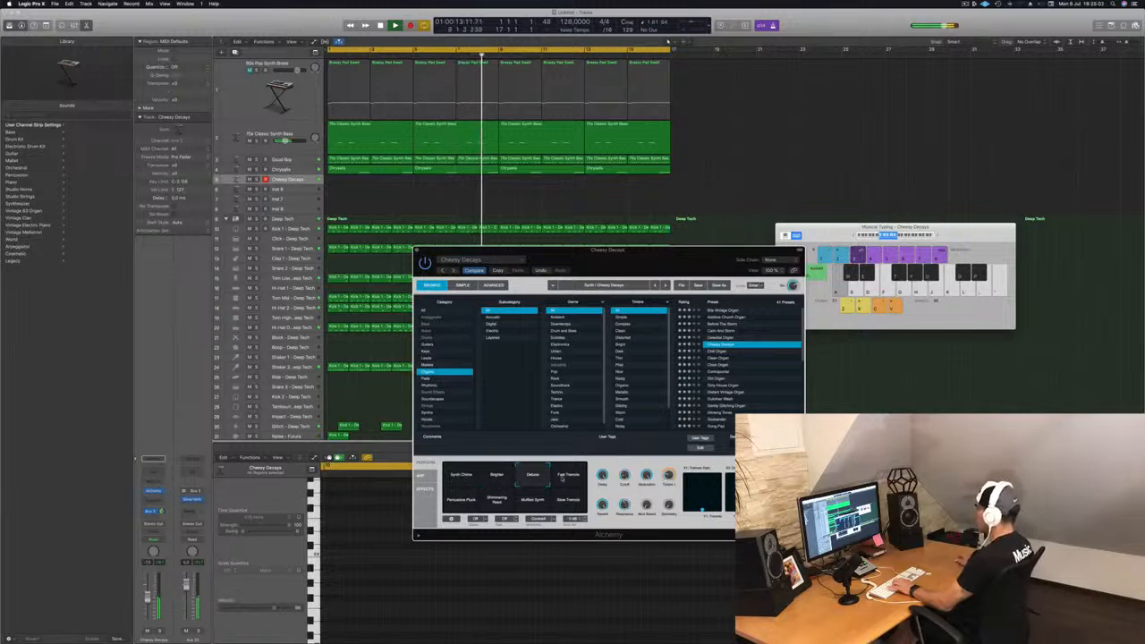
click(569, 478)
click(461, 501)
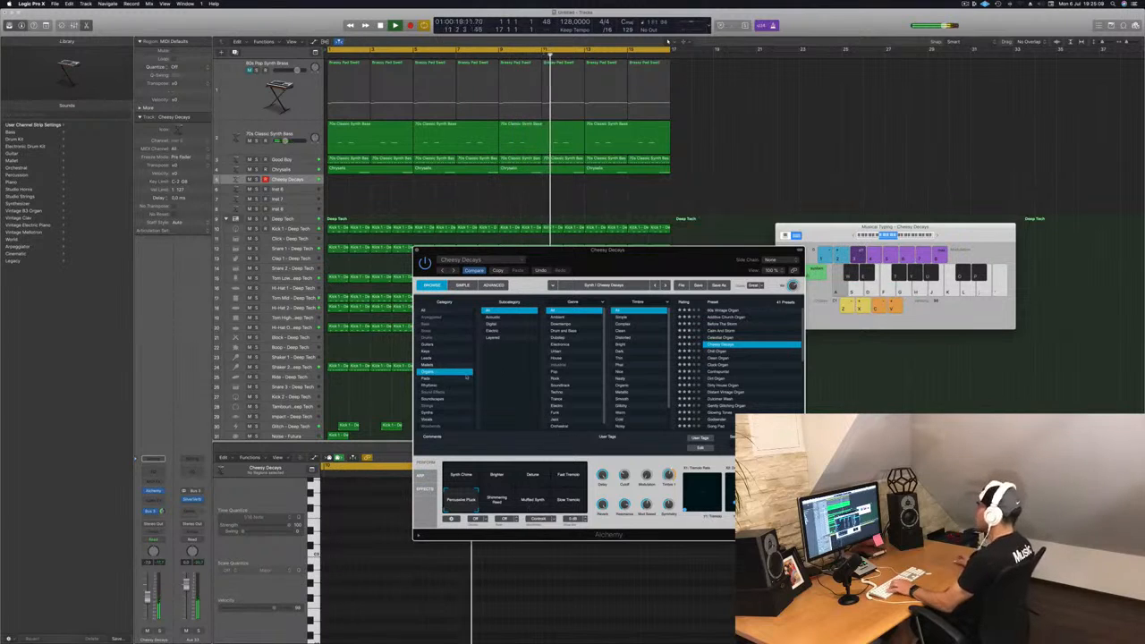
Step: Browse the Pads category in Alchemy and load the Deeper Emotion preset on the track
scroll(585, 368, down, 2)
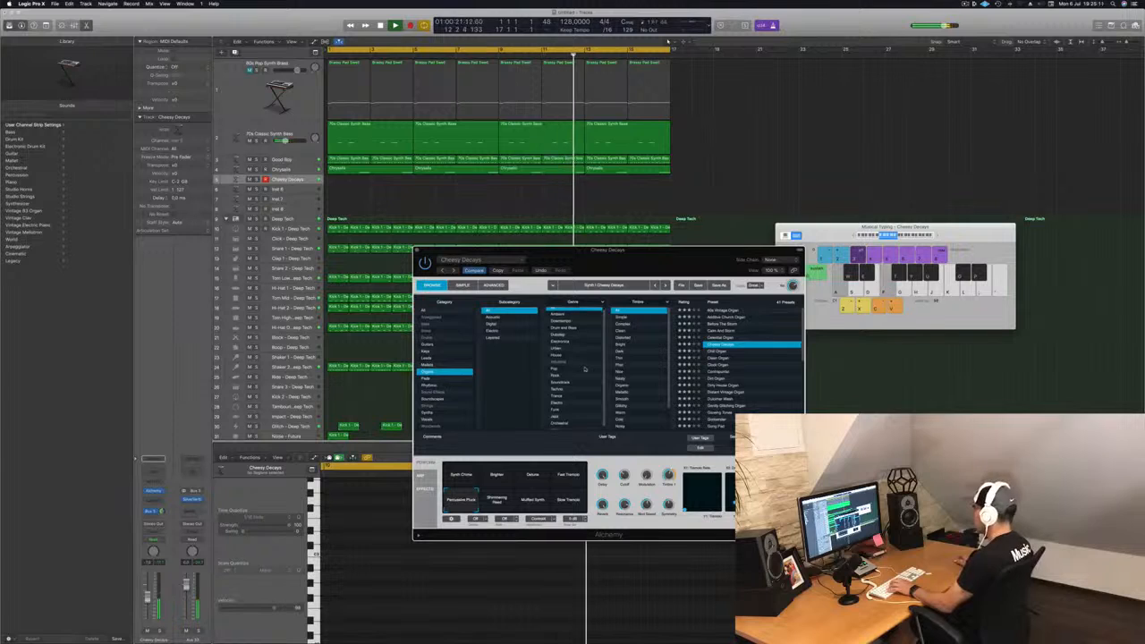
scroll(646, 362, down, 4)
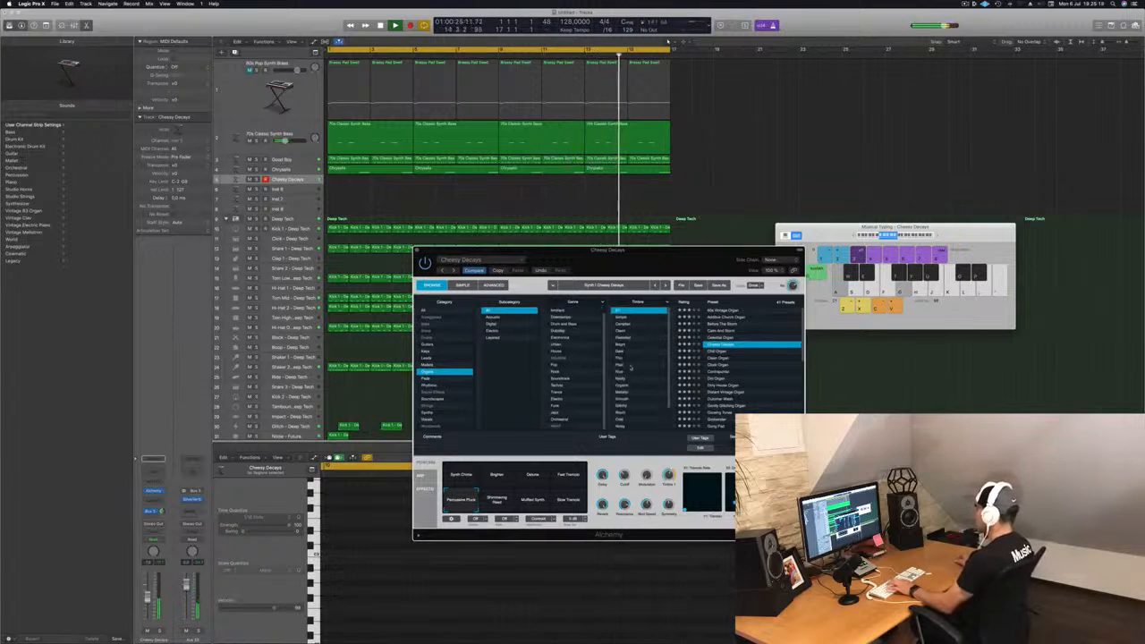
click(430, 379)
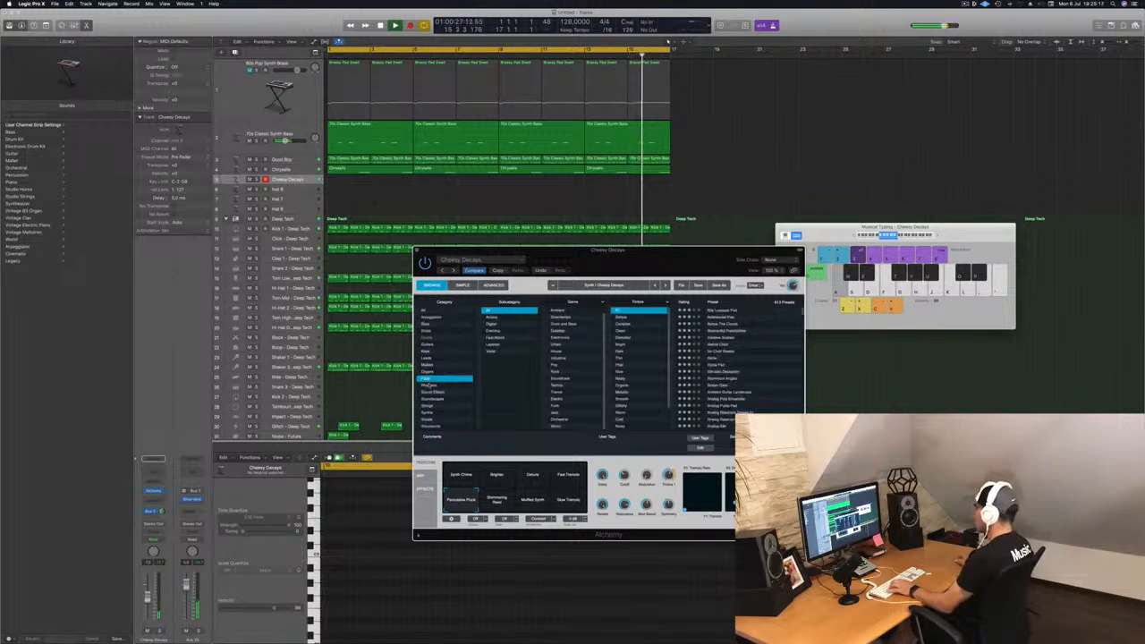
scroll(742, 350, up, 3)
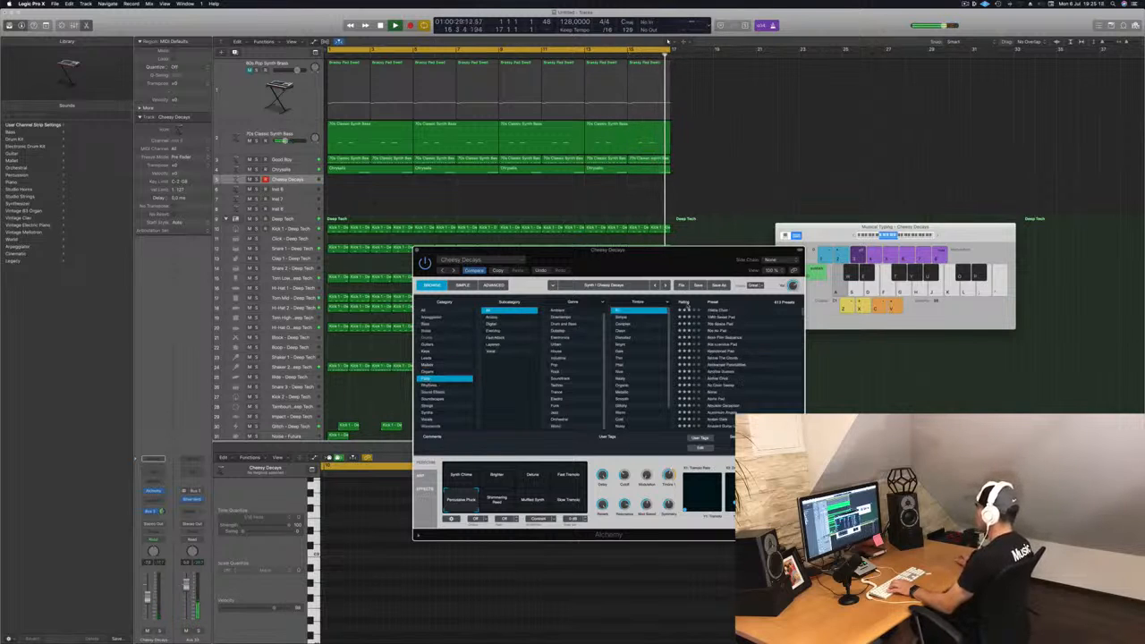
scroll(689, 305, down, 3)
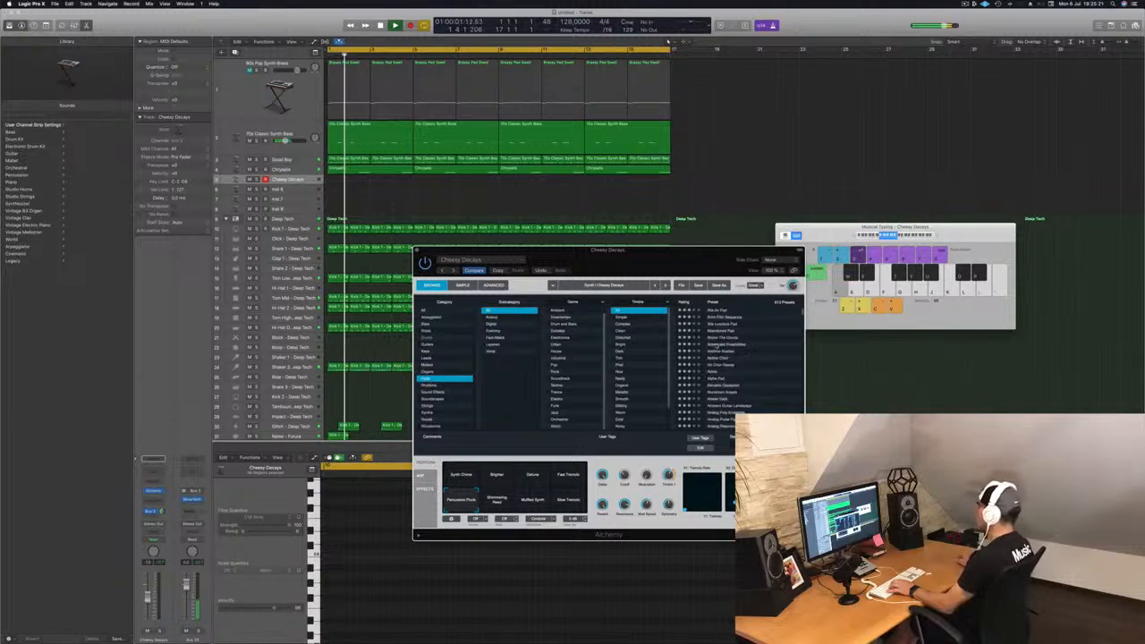
click(686, 304)
click(720, 312)
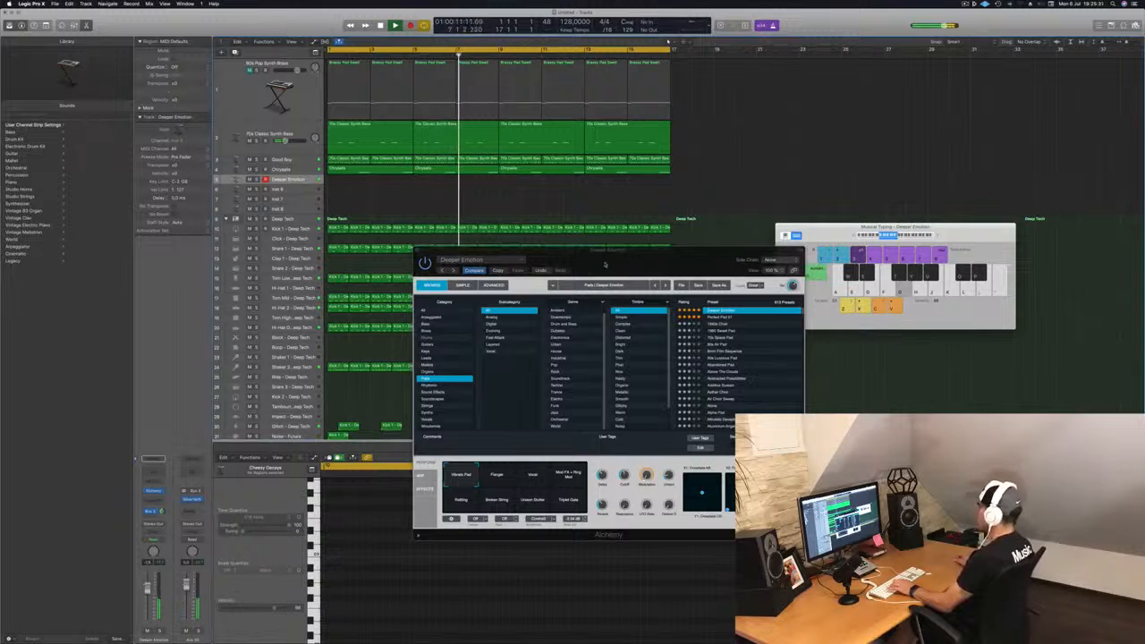
drag(605, 265, 735, 278)
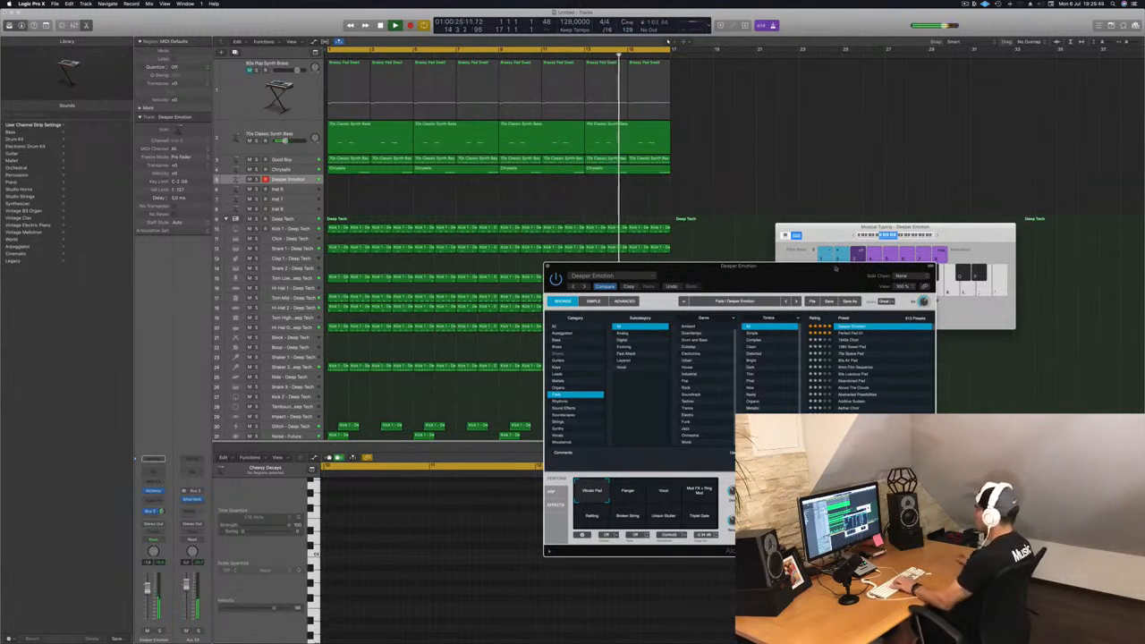
drag(836, 268, 854, 204)
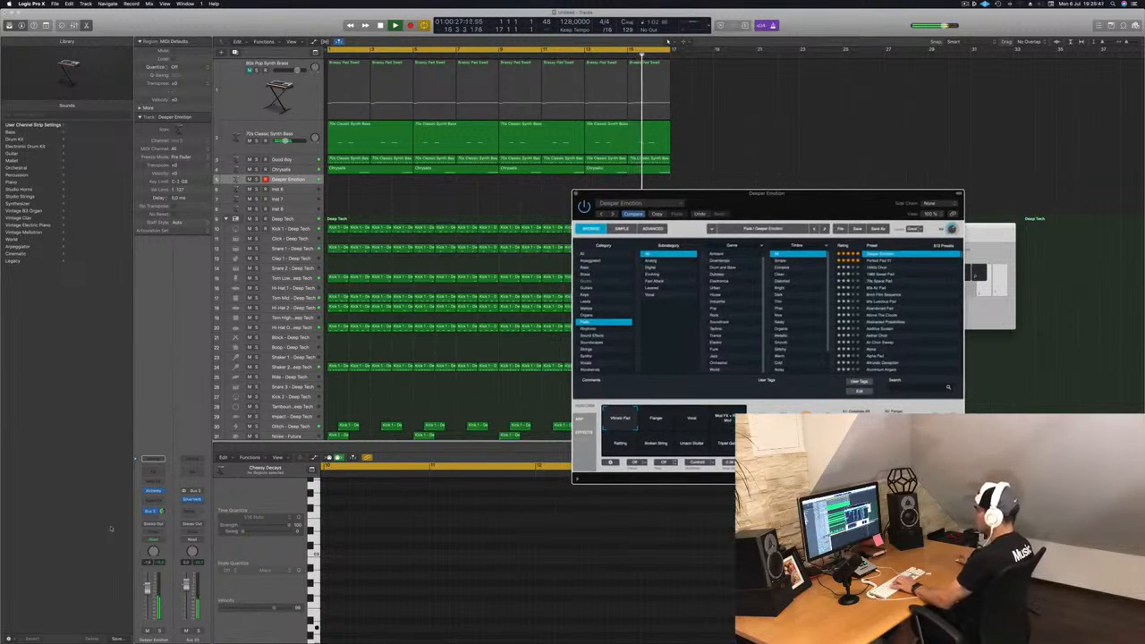
drag(148, 588, 150, 584)
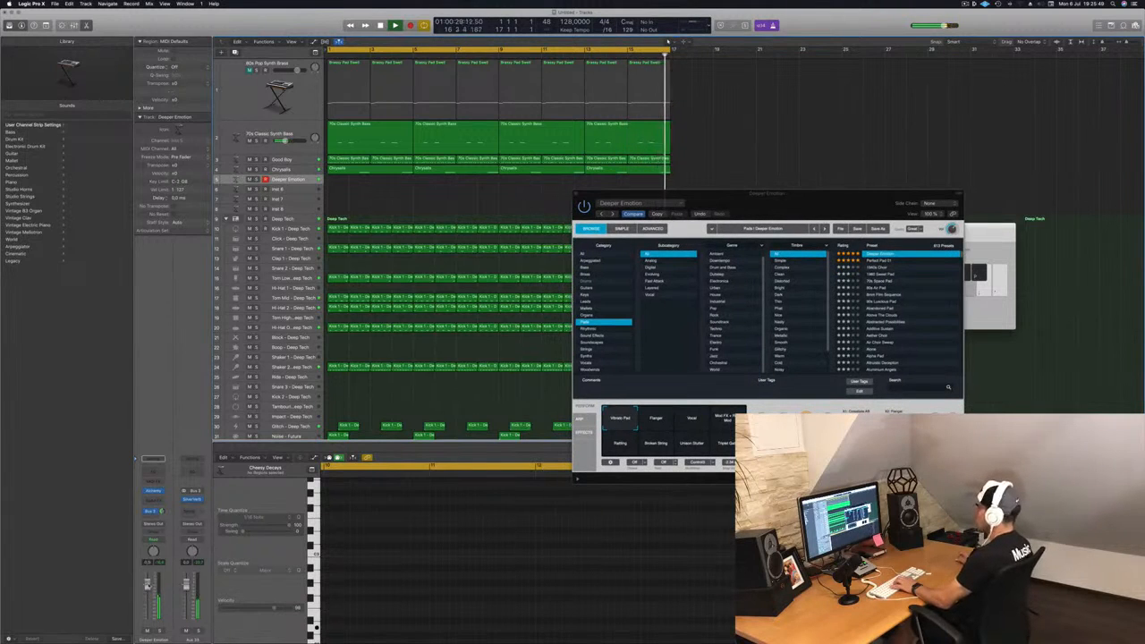
drag(819, 208, 741, 262)
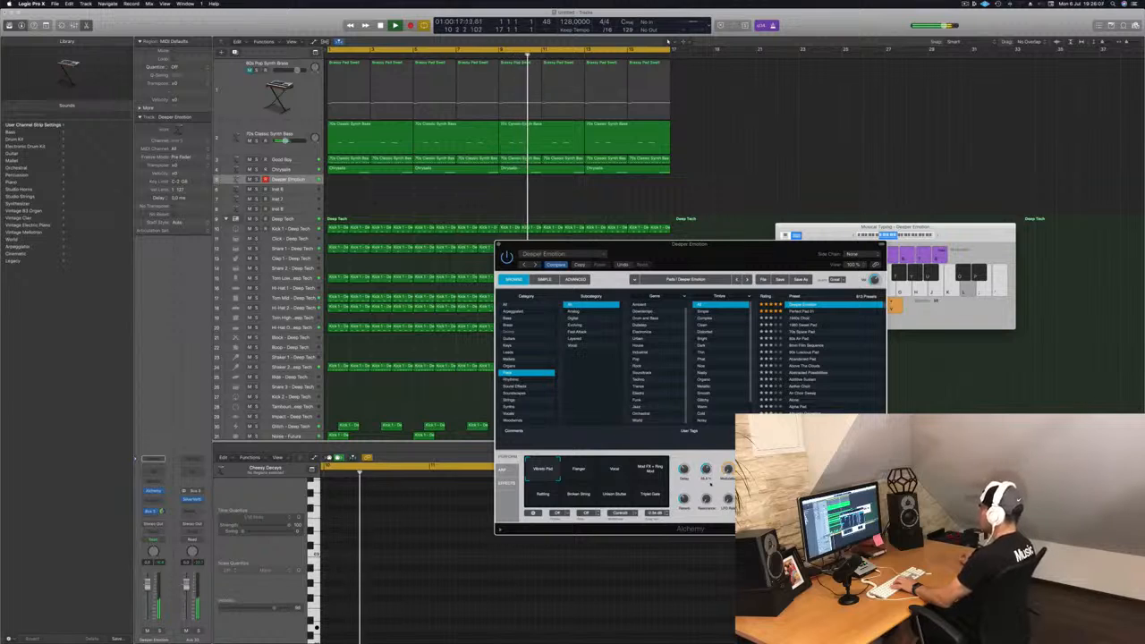
Step: Record a sustained chord region on the Deeper Emotion track over the first four bars and return to the start
drag(745, 255, 944, 260)
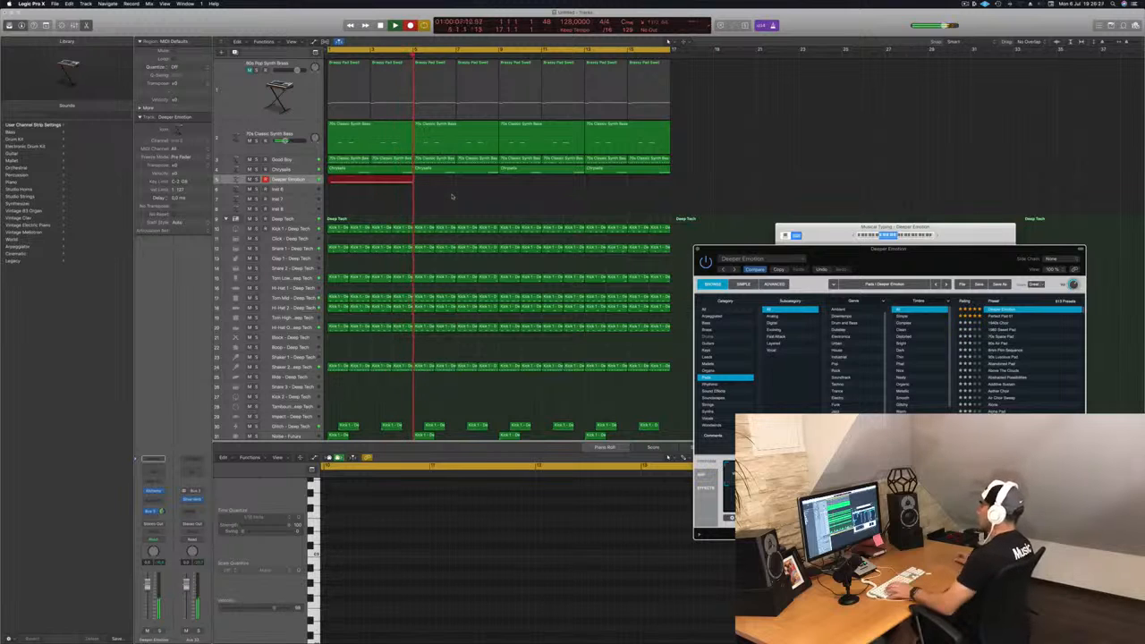
key(space)
scroll(470, 636, down, 2)
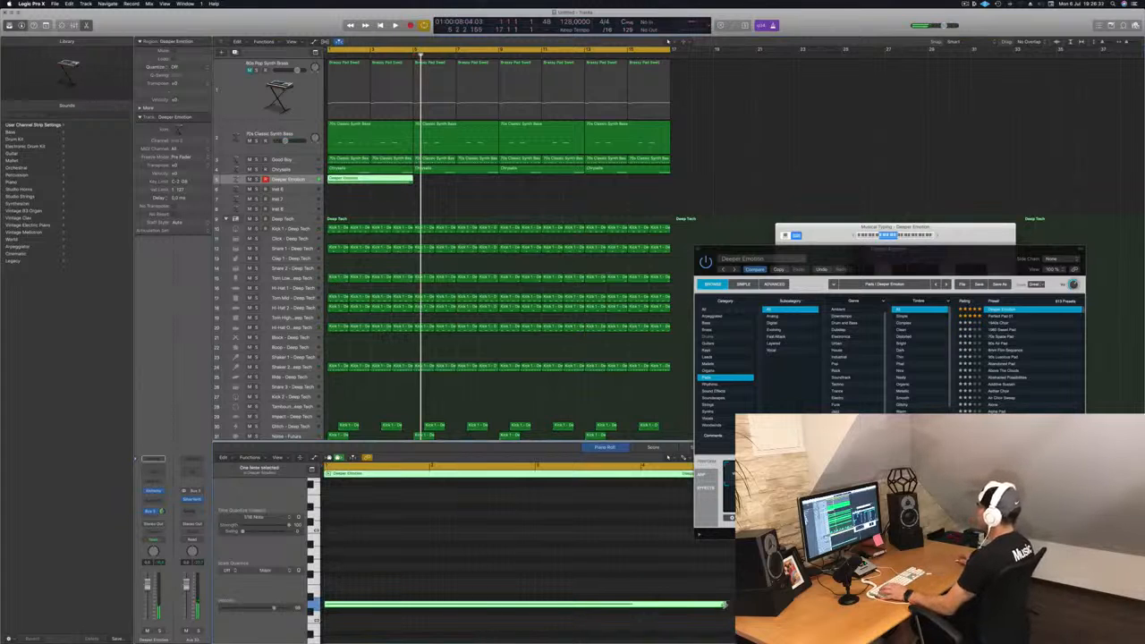
key(Return)
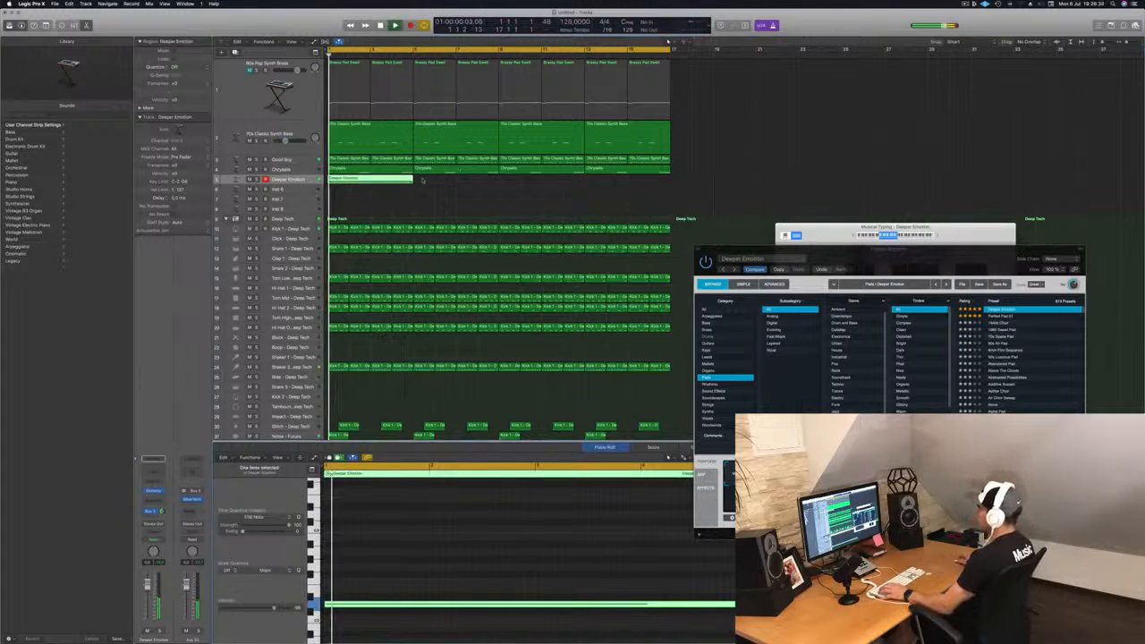
Step: Copy the Deeper Emotion region along the track so it repeats four times across the arrangement
drag(370, 180, 458, 188)
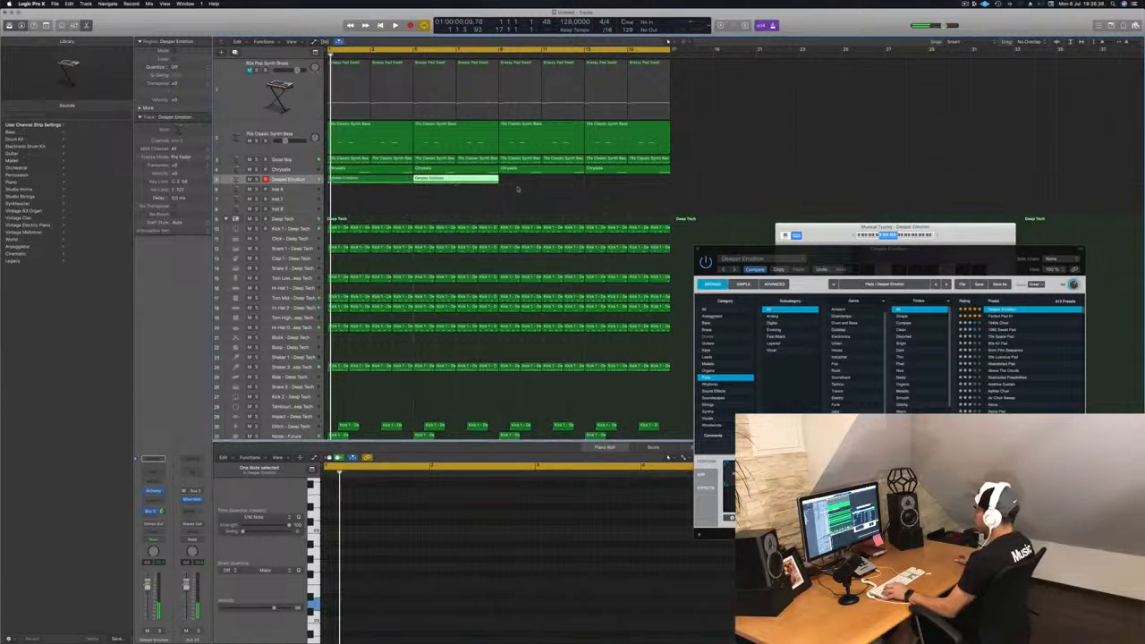
click(370, 183)
drag(414, 184, 544, 178)
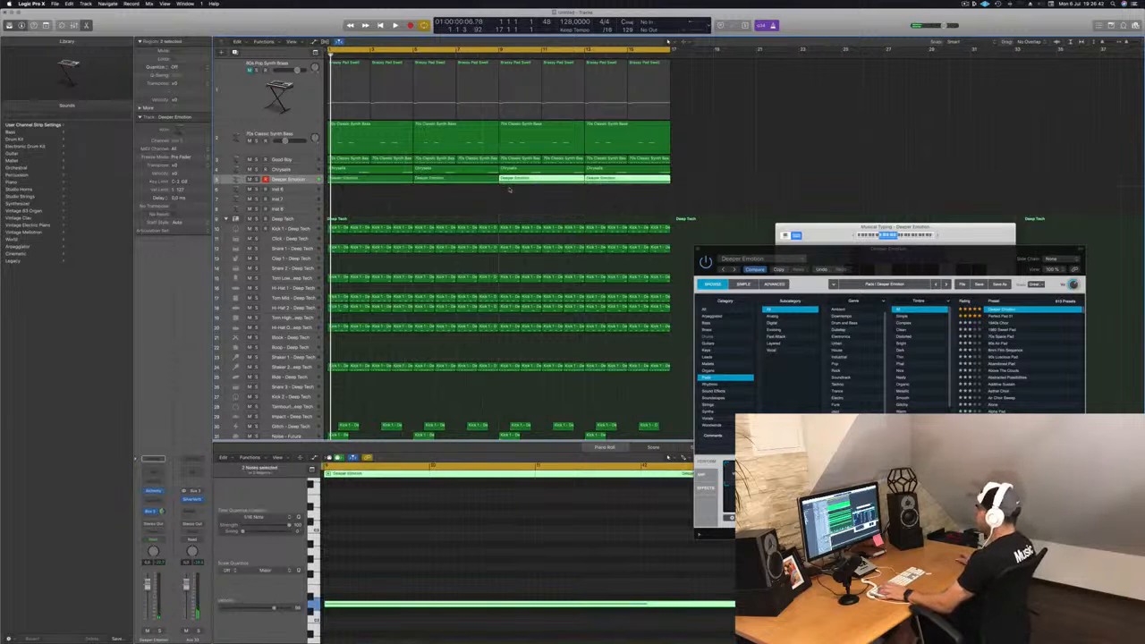
Step: Zoom in on the Deeper Emotion track and play back the arrangement to audition the pad
key(space)
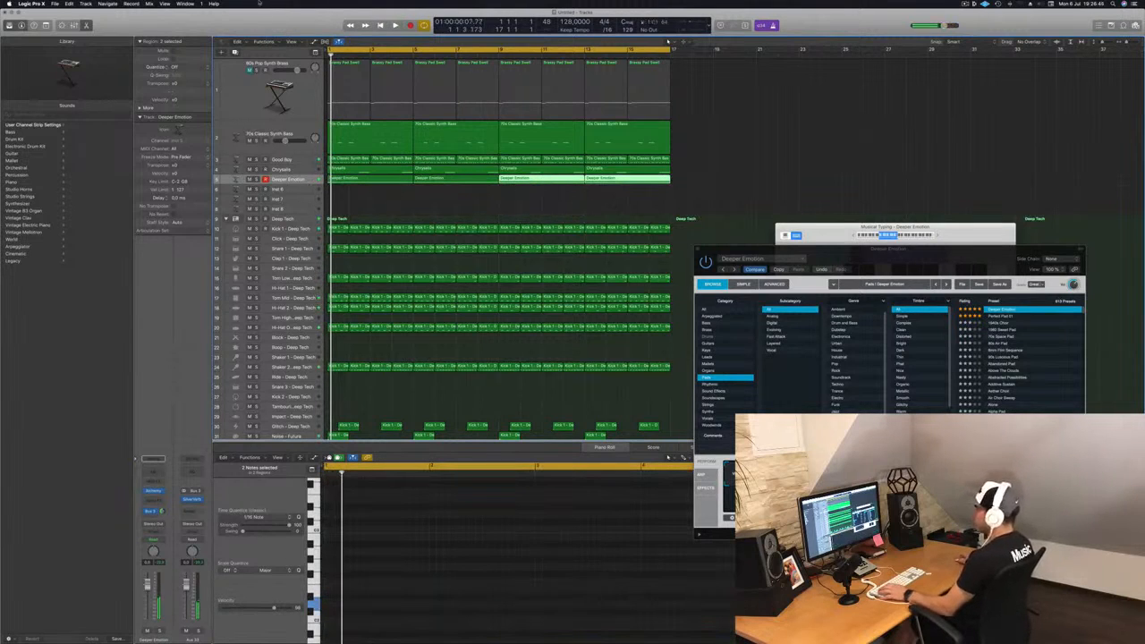
key(ctrl+alt+super+t)
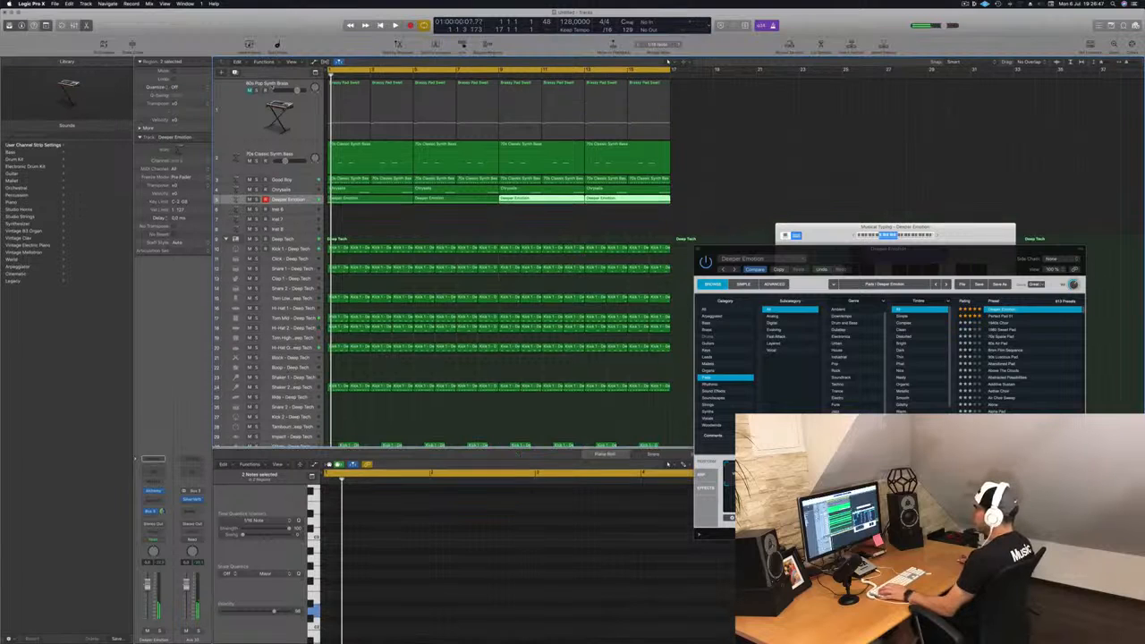
key(ctrl+z)
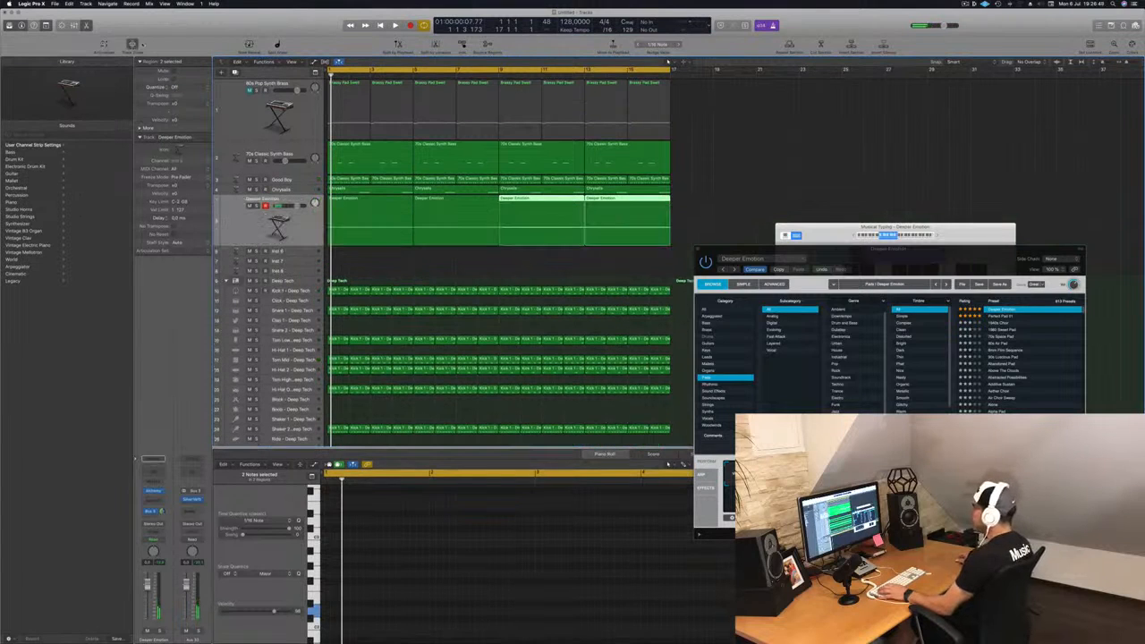
click(250, 233)
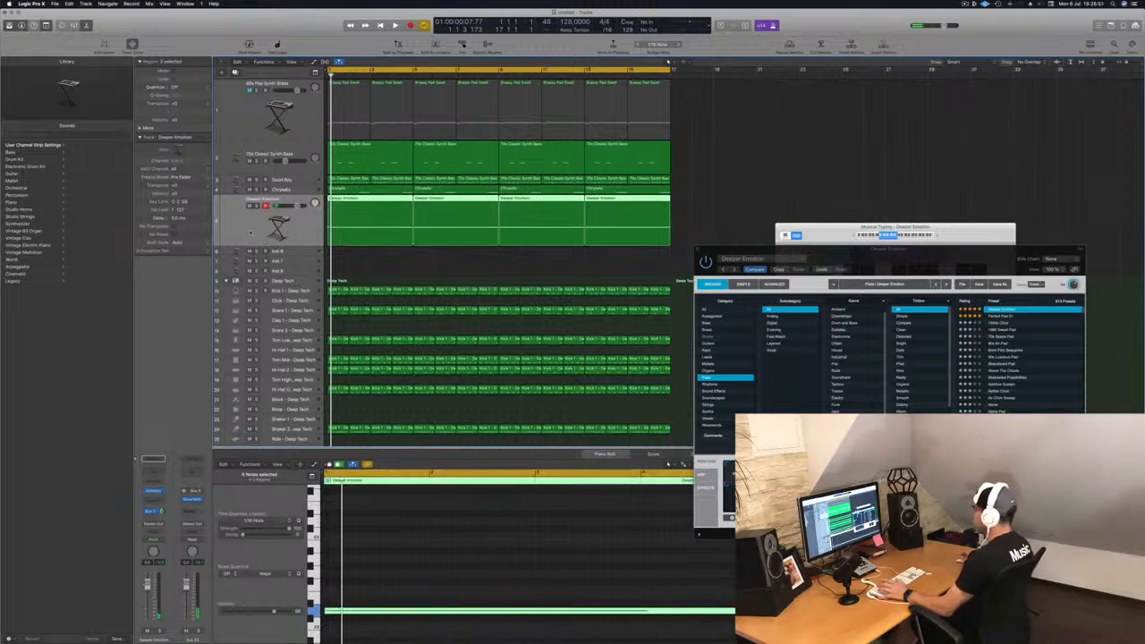
key(space)
key(space)
key(space)
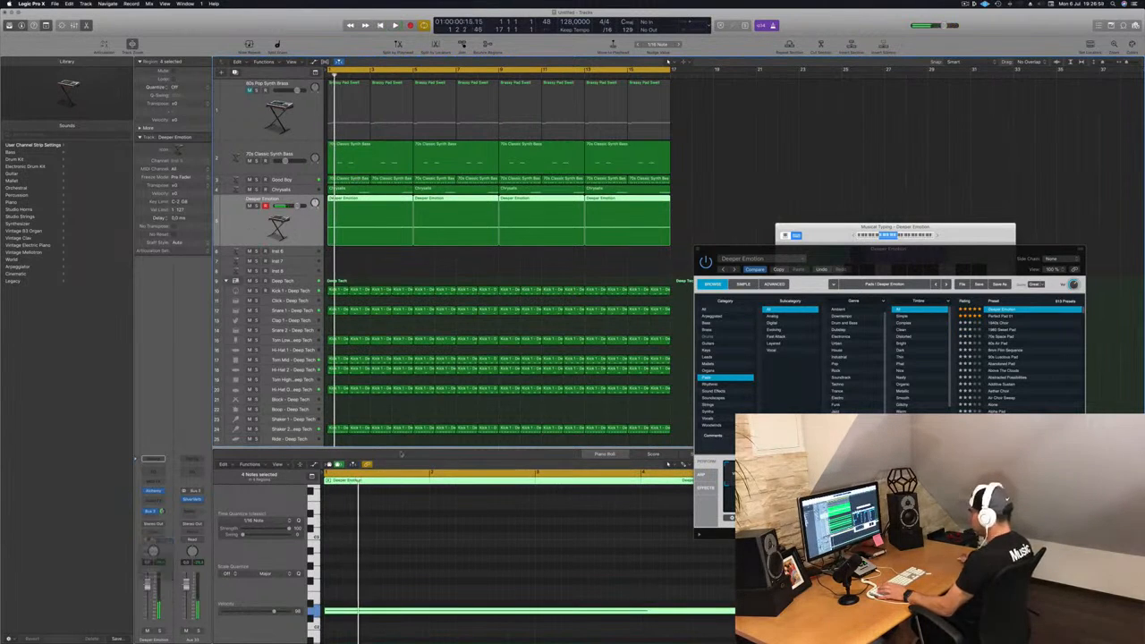
key(space)
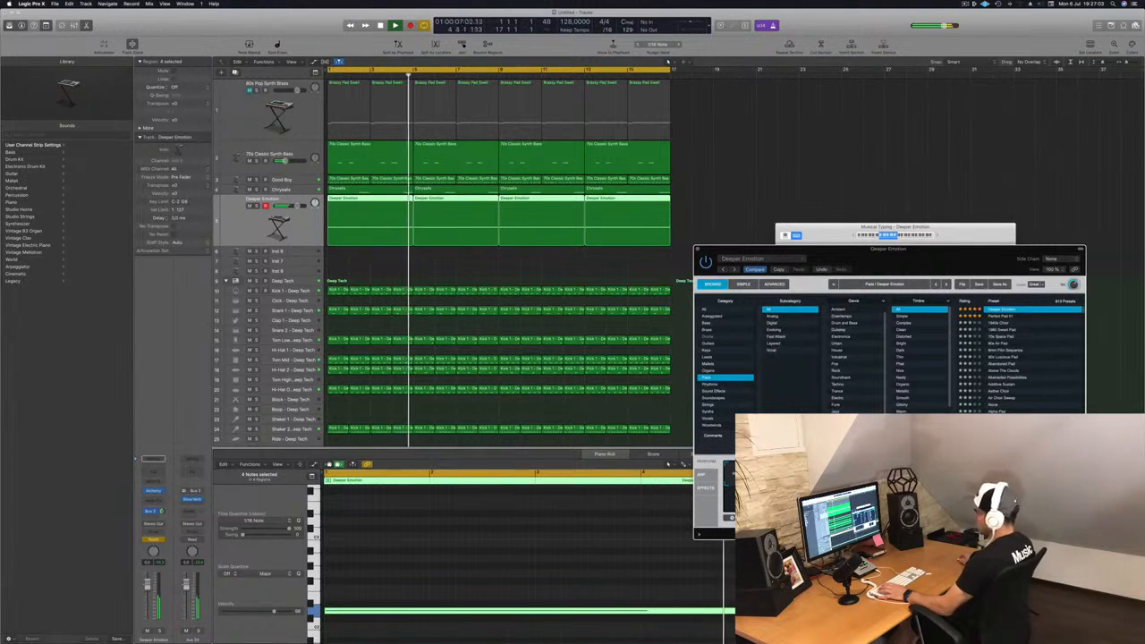
key(Return)
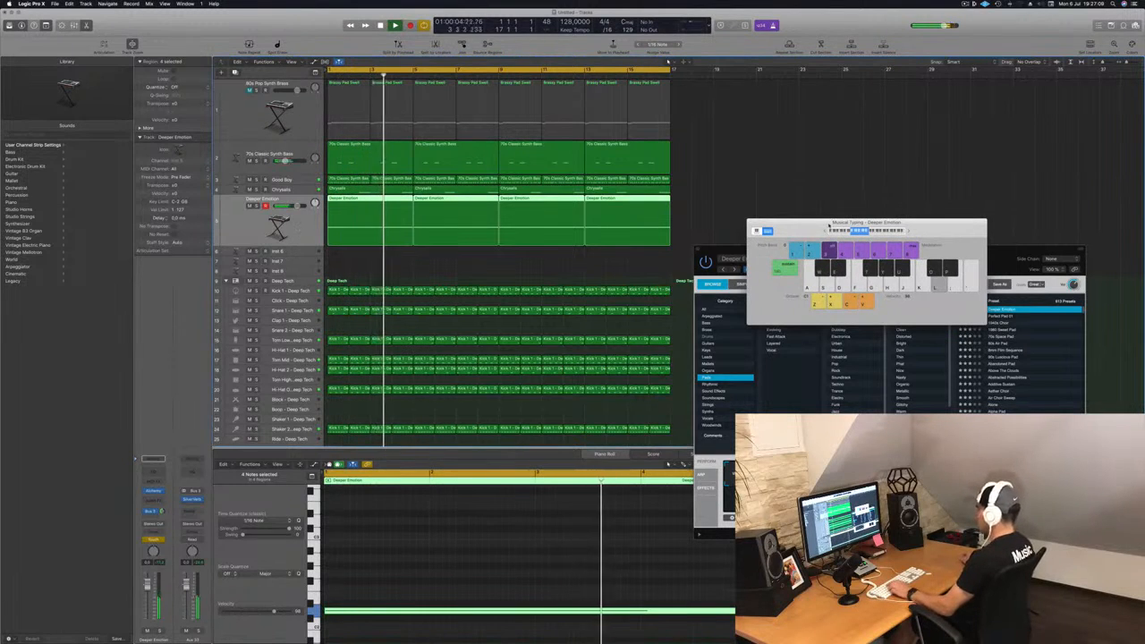
Step: Hide musical typing and show the Deeper Emotion track's automation lane for the Alchemy cutoff parameter
drag(828, 222, 780, 219)
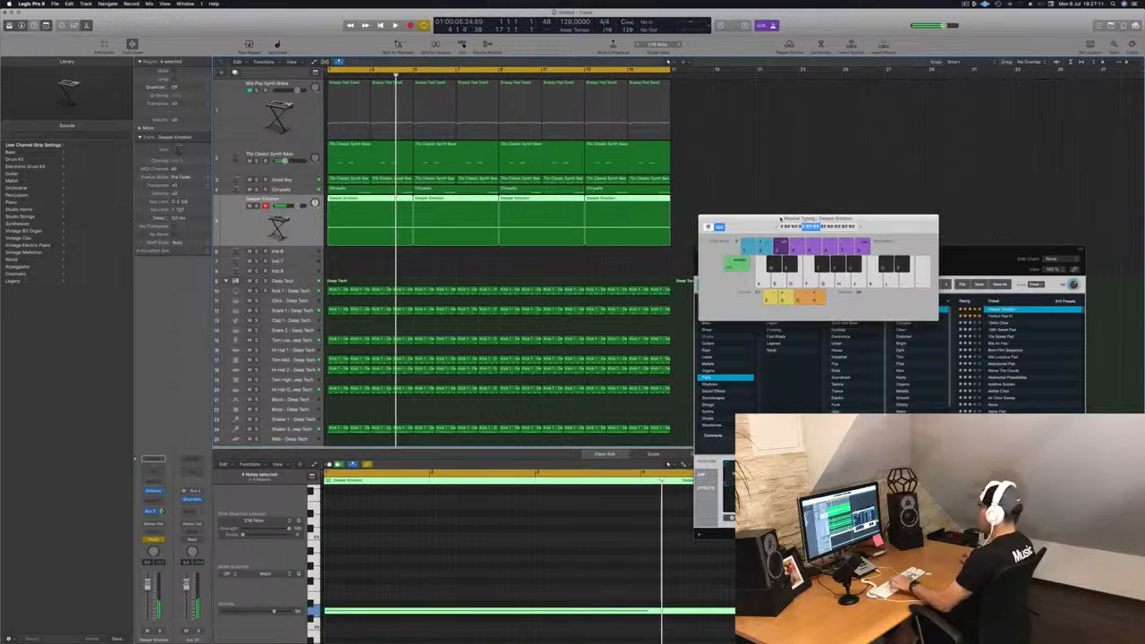
key(super+k)
key(a)
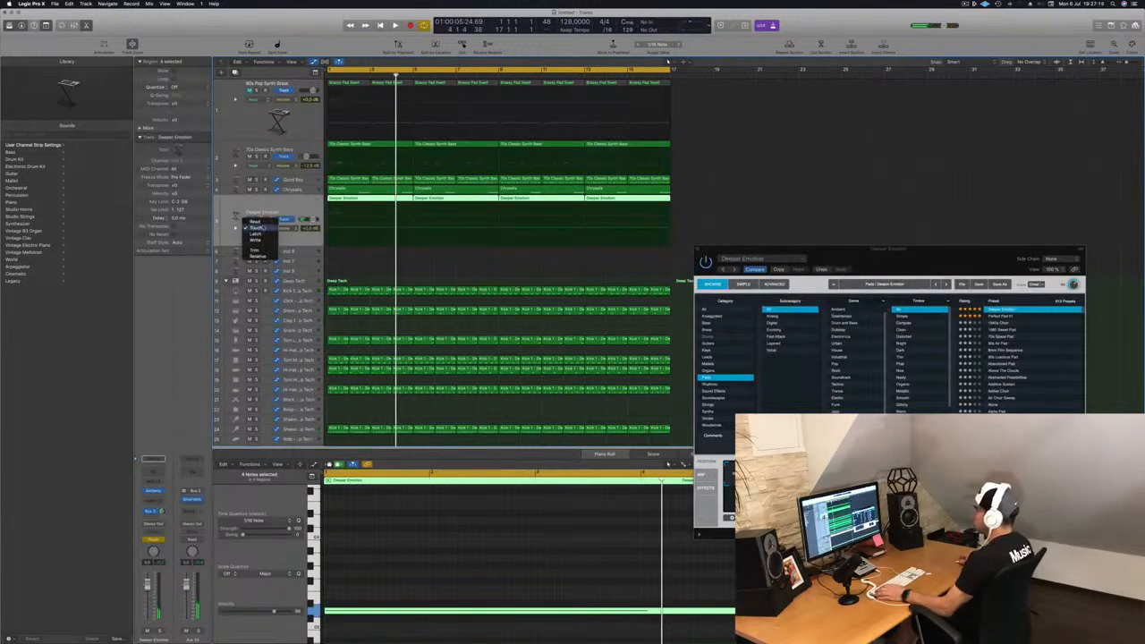
click(288, 229)
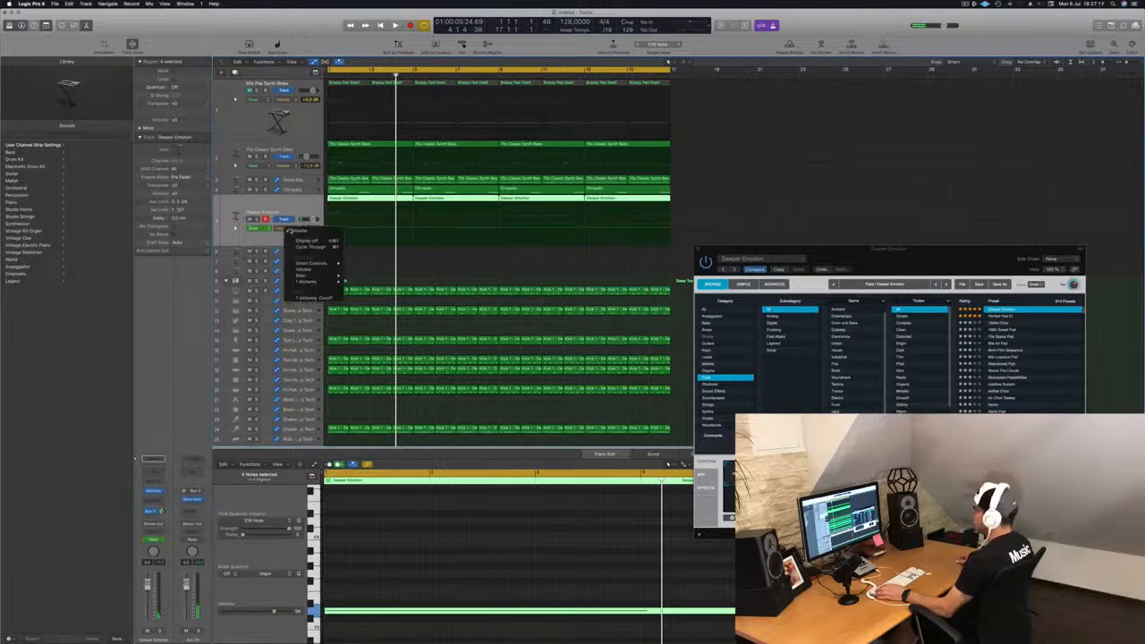
click(313, 297)
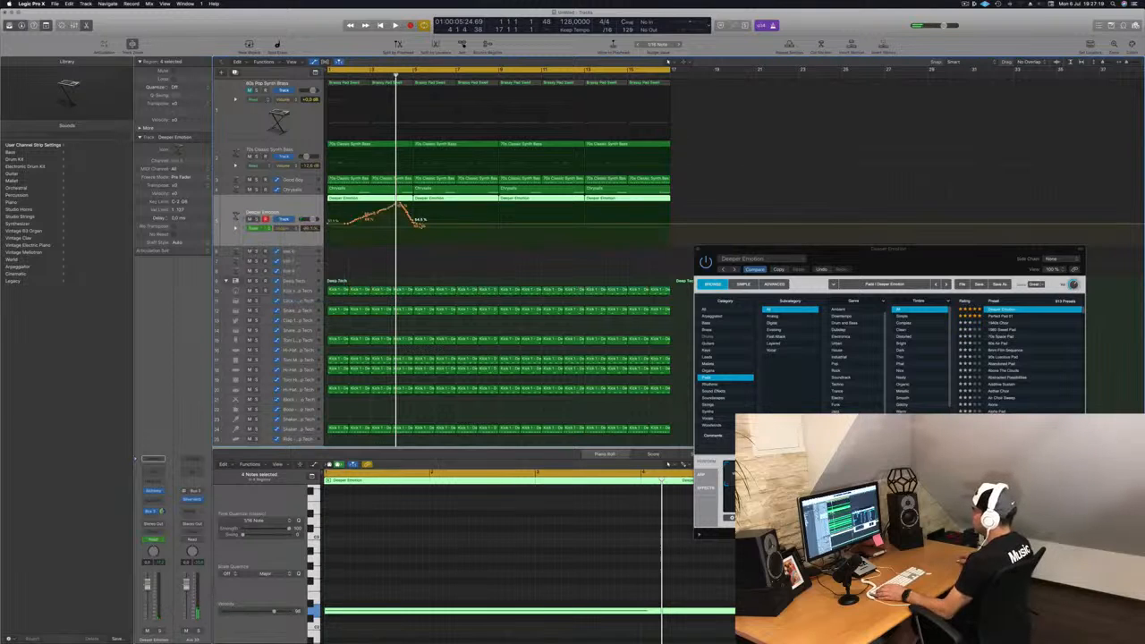
Step: Shape the cutoff automation into a rising ramp across the first region and play it back
drag(418, 226, 335, 224)
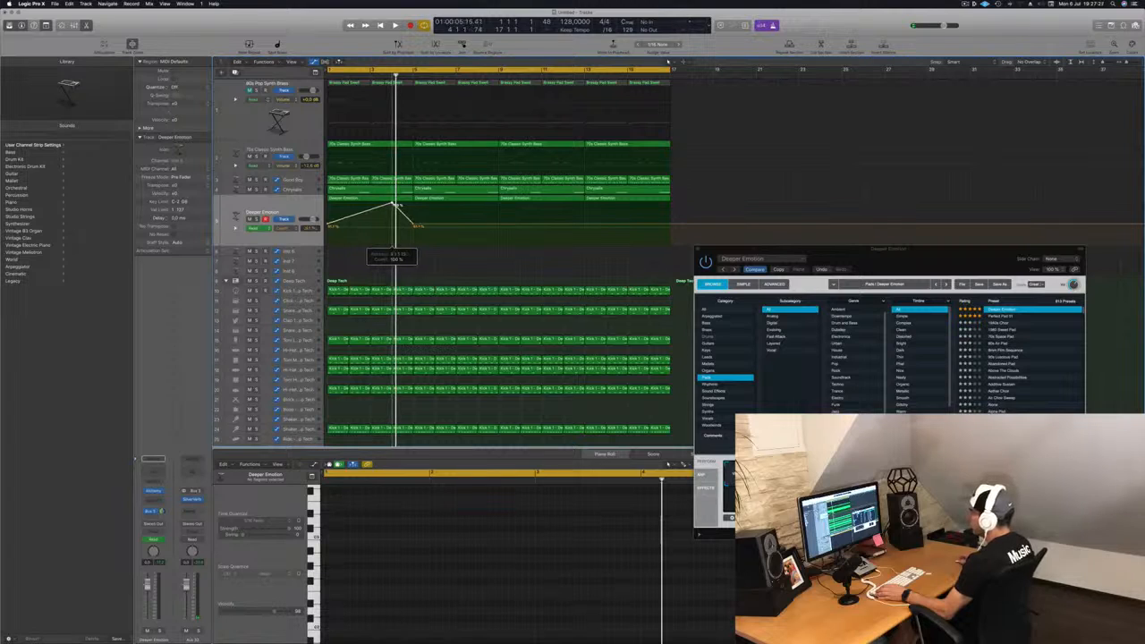
drag(414, 225, 396, 226)
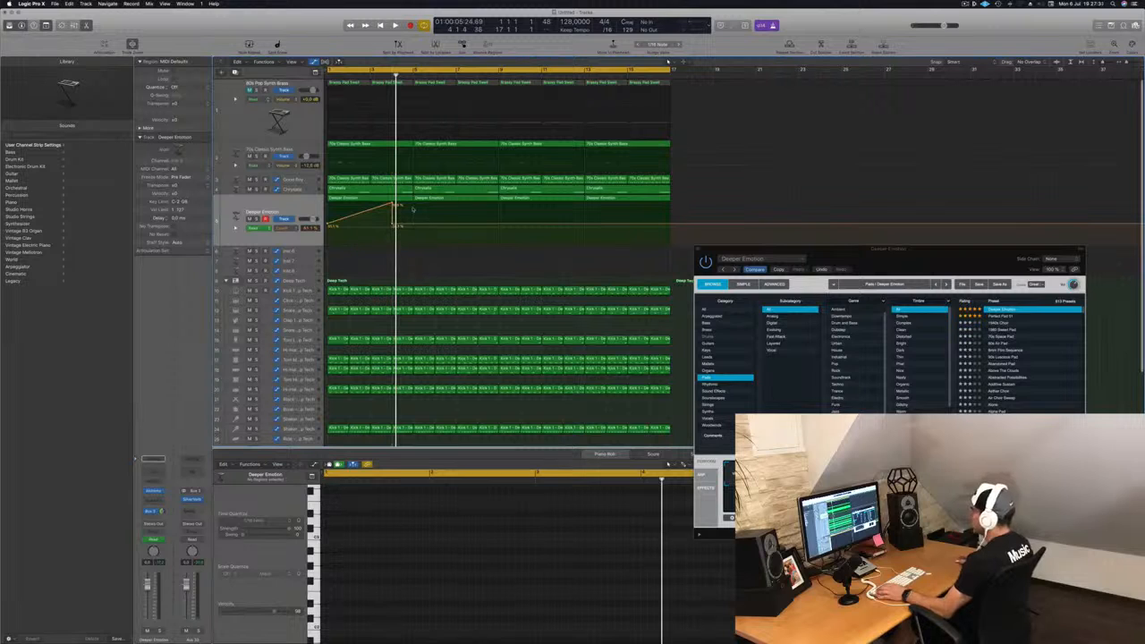
key(space)
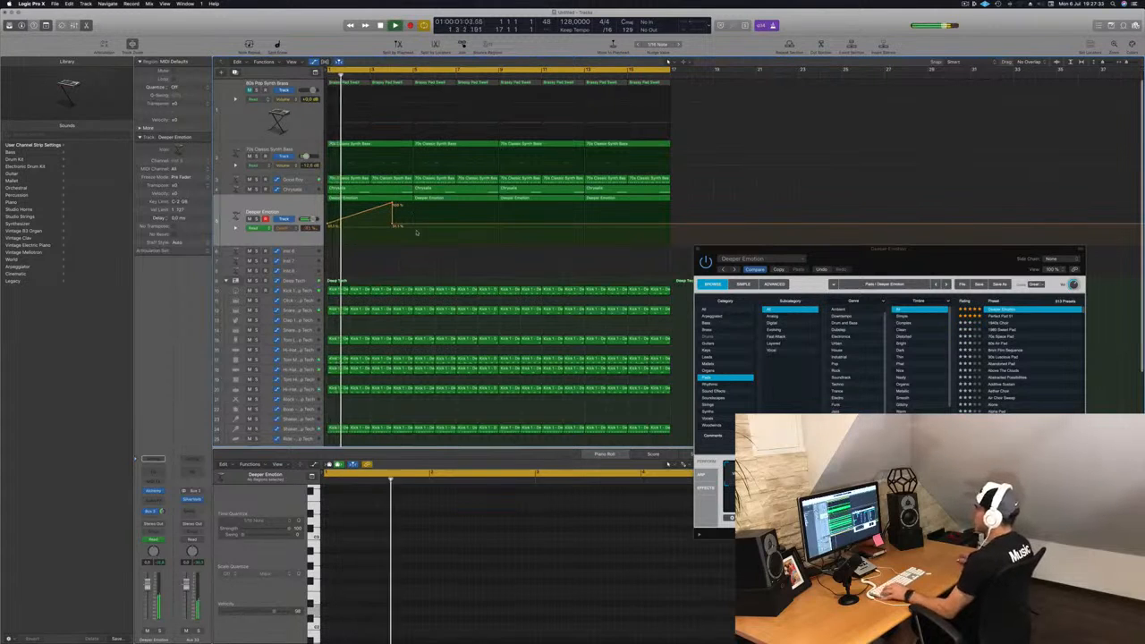
click(268, 236)
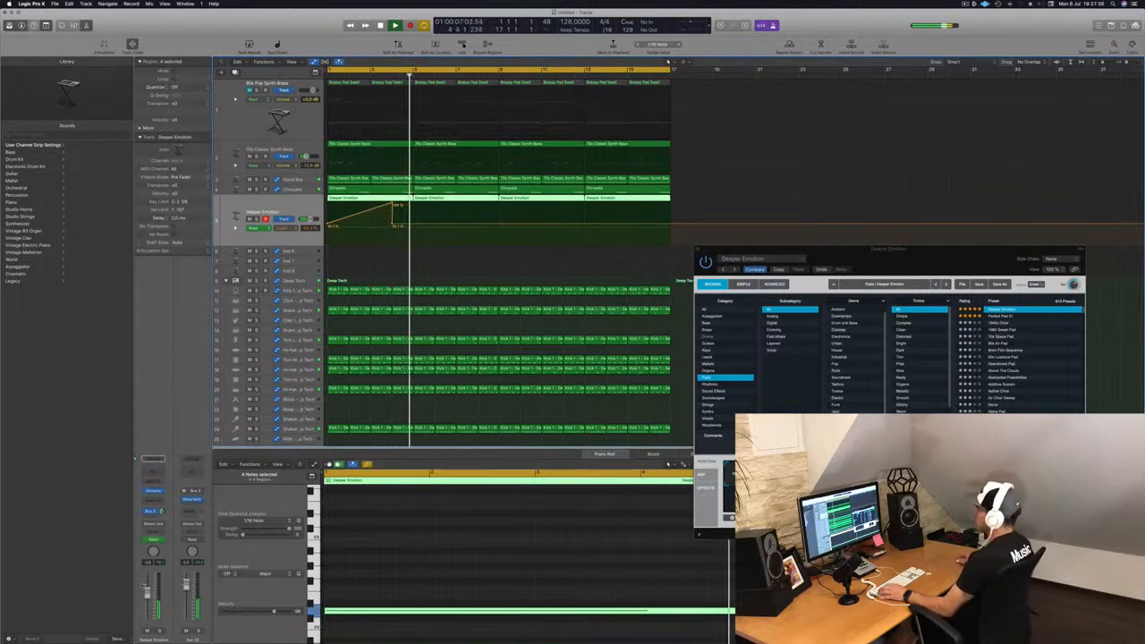
key(Return)
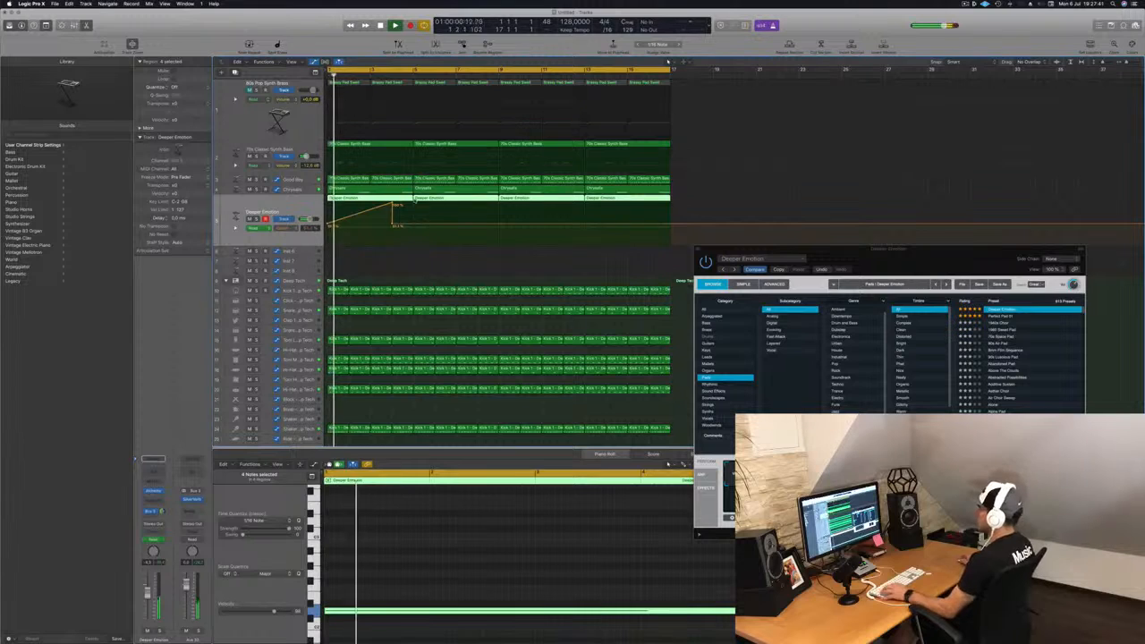
Step: Delete the later Deeper Emotion copies and re-copy the first region with its automation ramp along the track
drag(701, 200, 453, 205)
key(Delete)
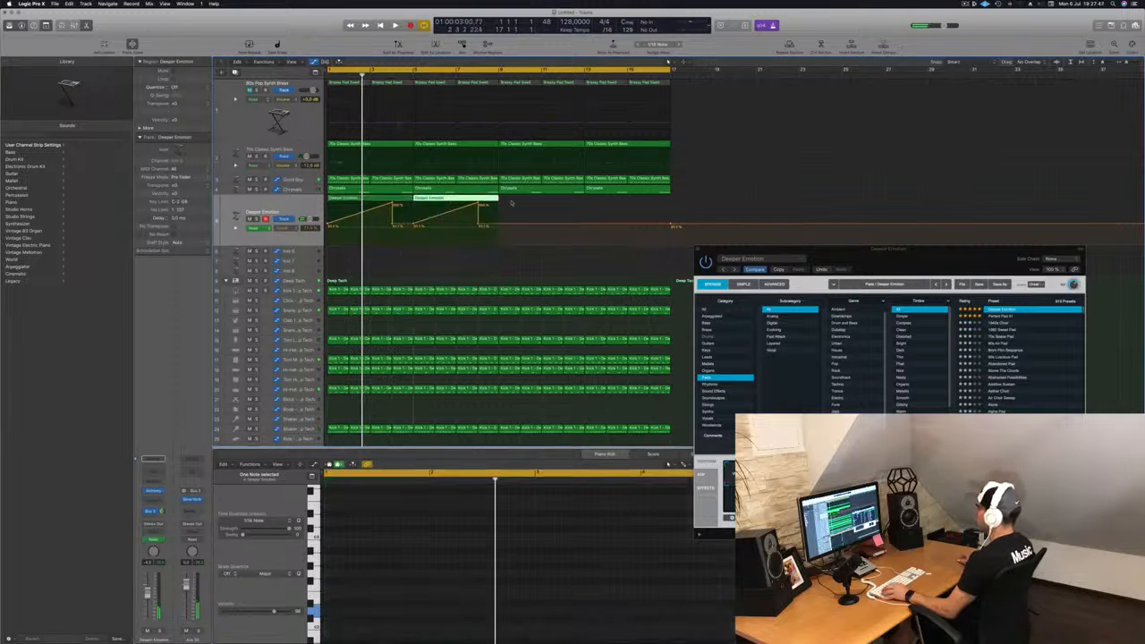
drag(360, 203, 528, 204)
key(space)
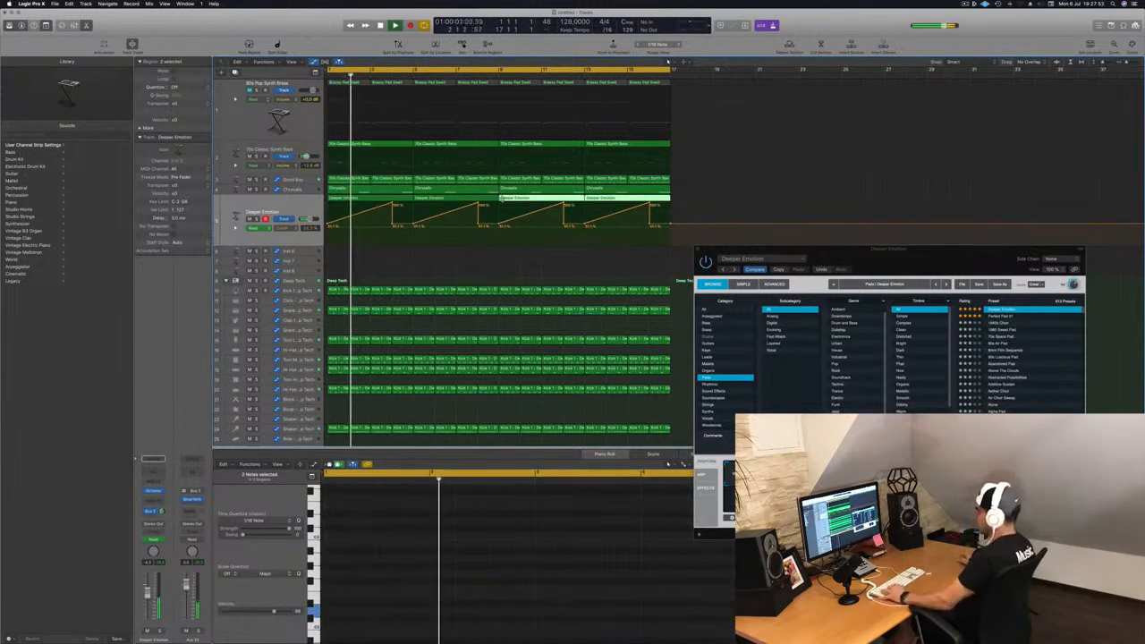
Step: Save the project and close the Alchemy plug-in window
key(super+s)
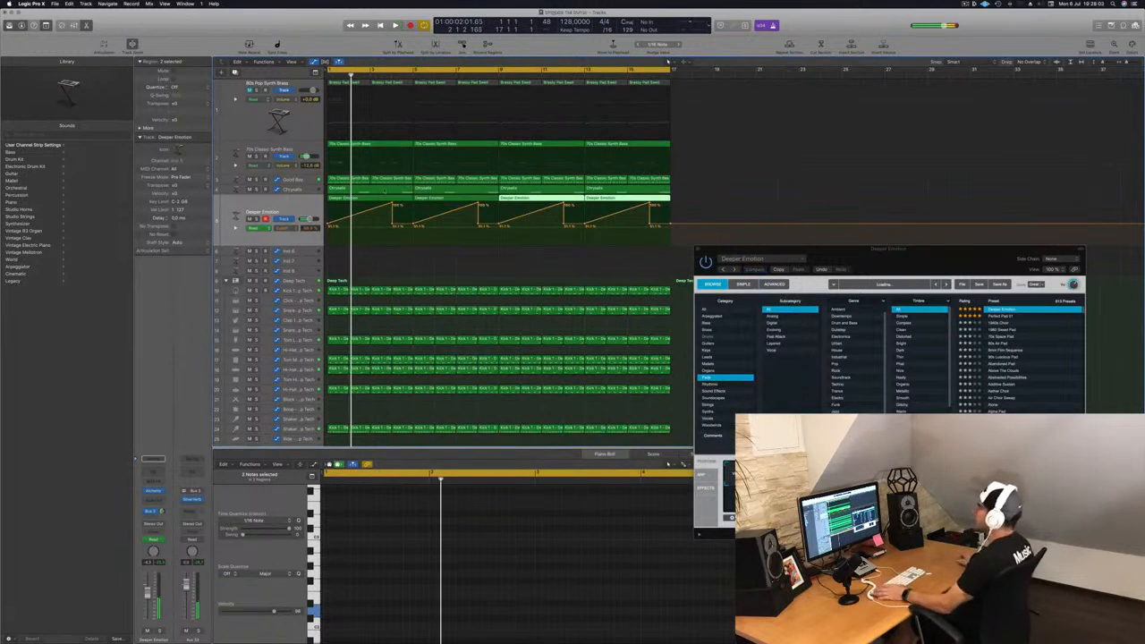
key(space)
click(397, 257)
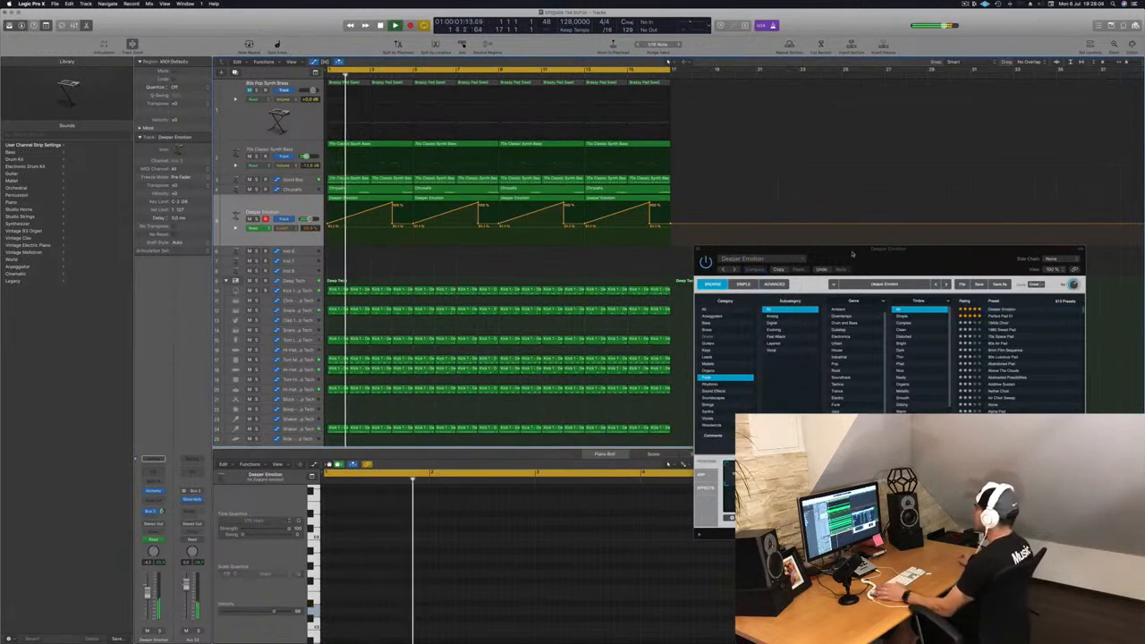
drag(853, 251, 773, 281)
click(618, 278)
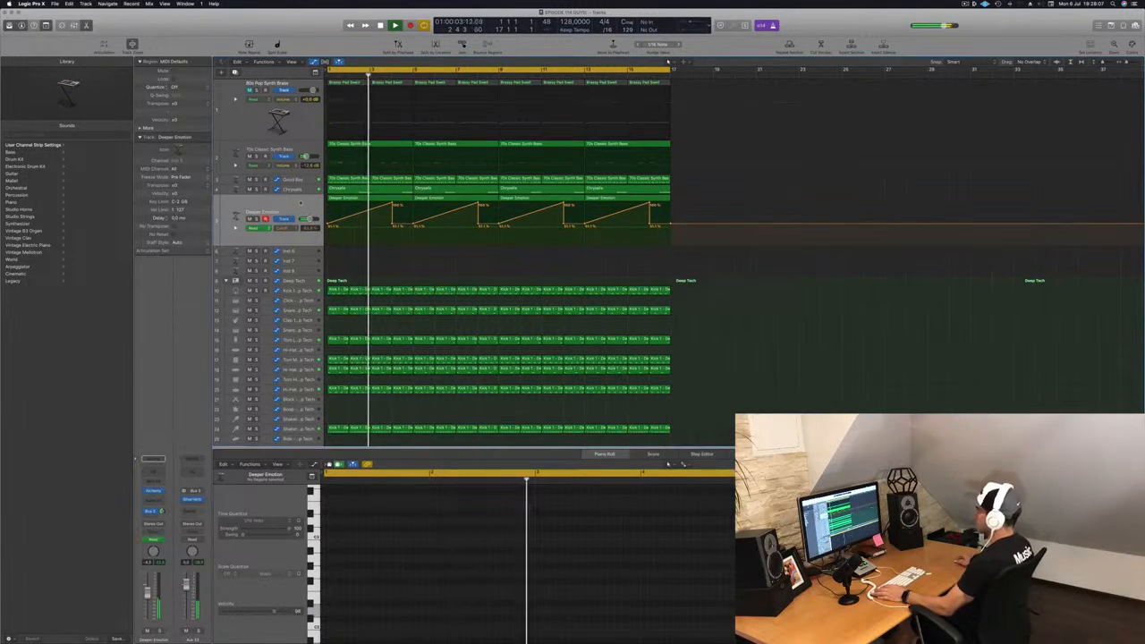
Step: Duplicate the 80s Pop Synth Brass track and copy its first Brassy Pad Sweet region onto the new track
click(262, 216)
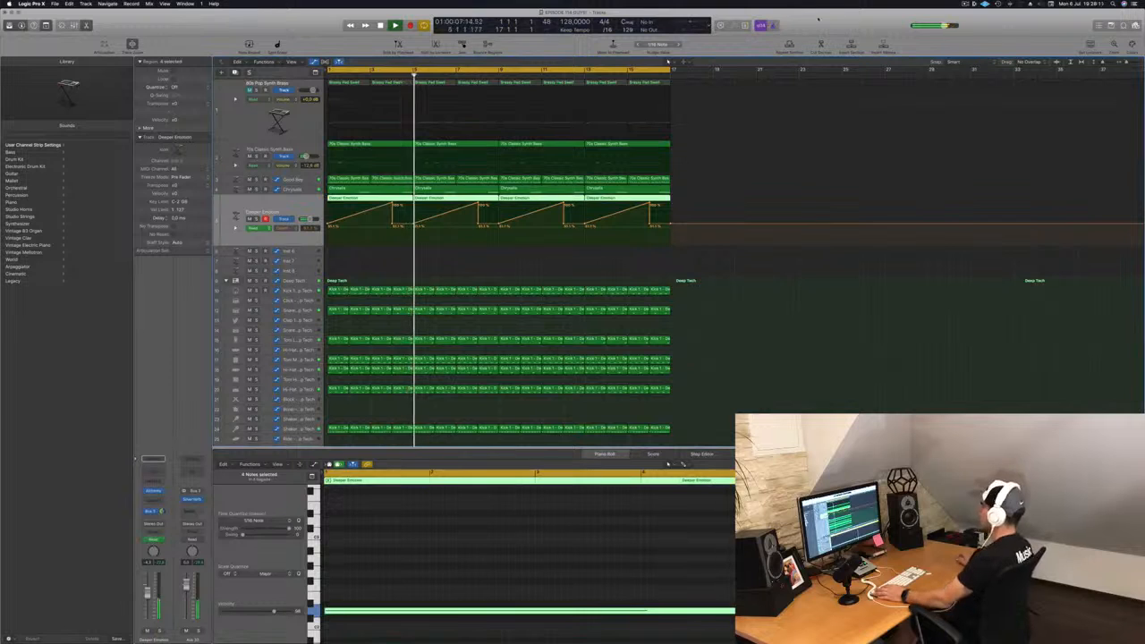
click(299, 250)
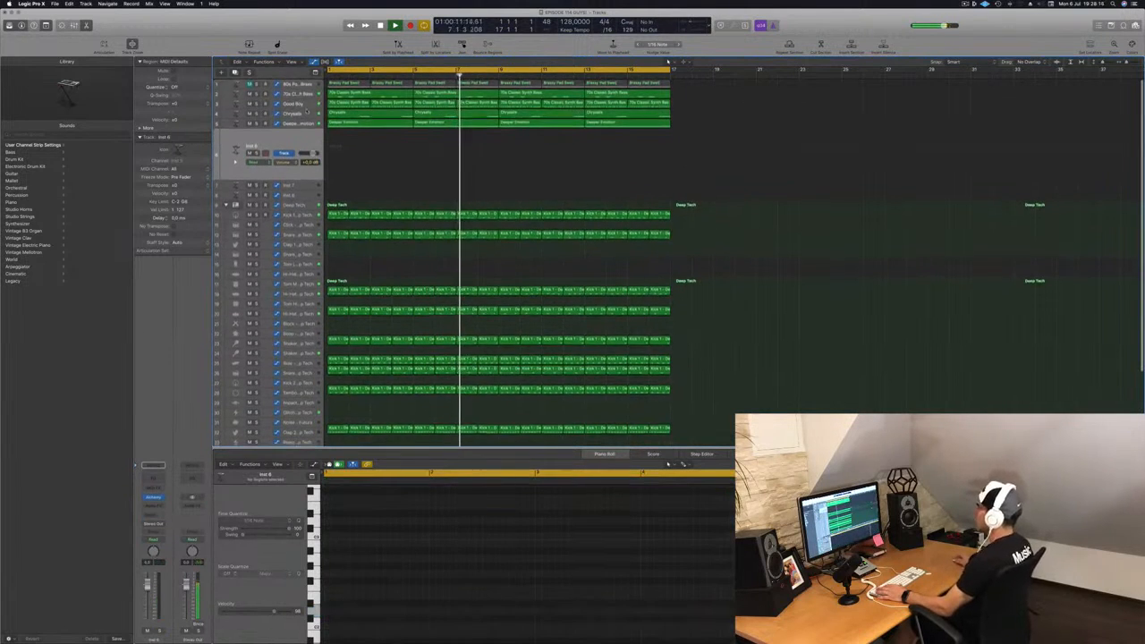
click(265, 105)
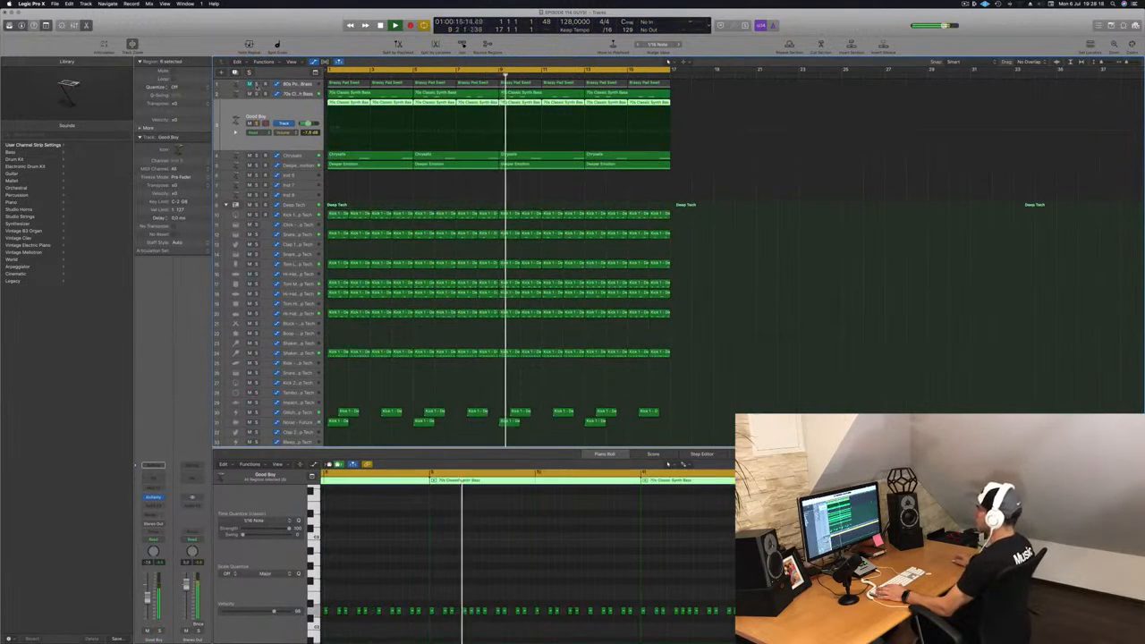
click(284, 85)
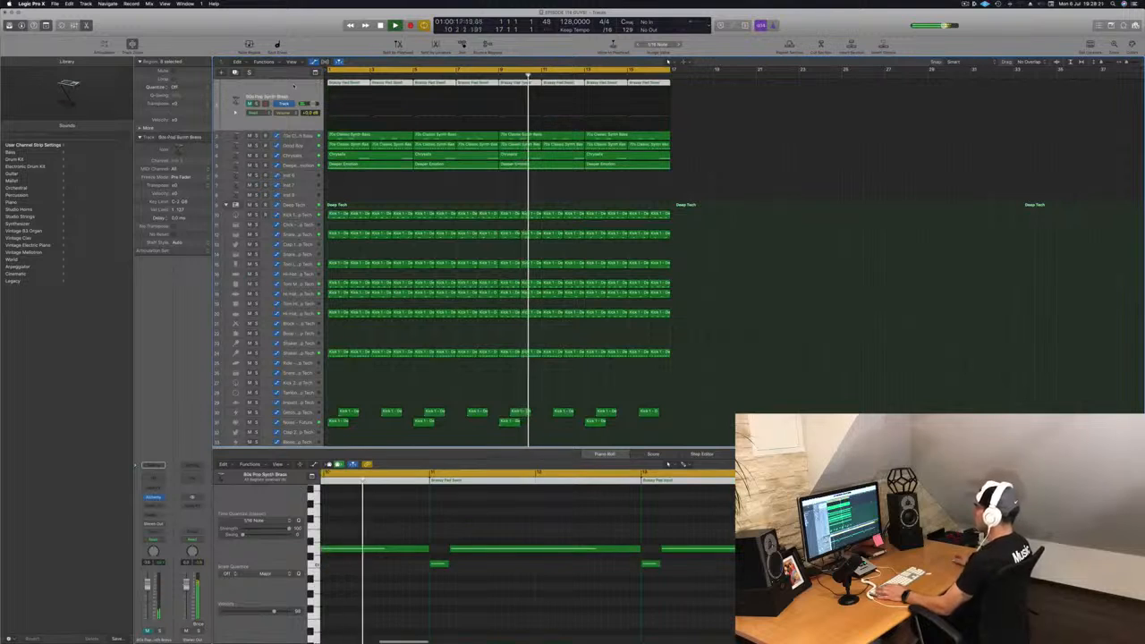
key(Return)
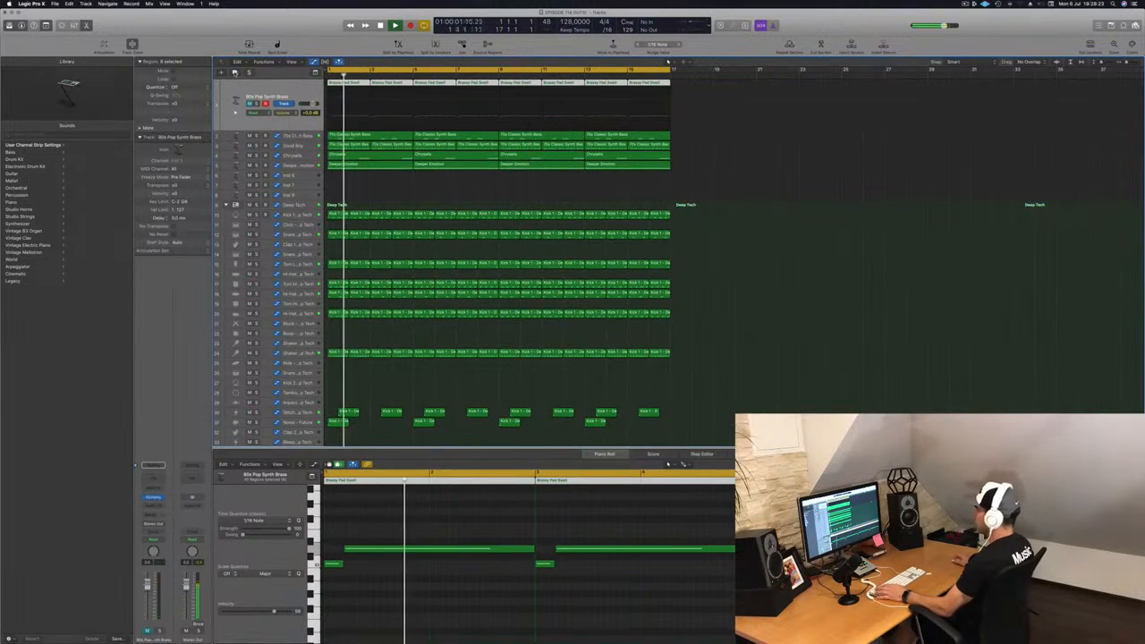
key(super+d)
drag(345, 83, 345, 109)
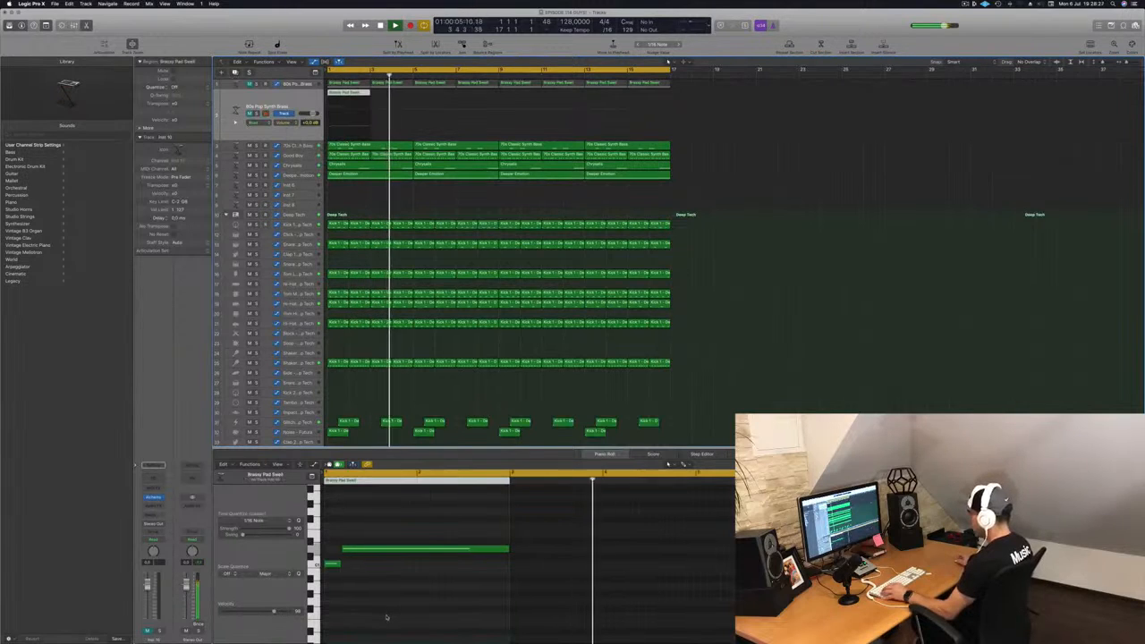
Step: Select all notes in the copied Brassy Pad Sweet region, move them higher in pitch, and play it back
scroll(386, 616, up, 2)
scroll(386, 615, left, 3)
click(359, 609)
key(super+a)
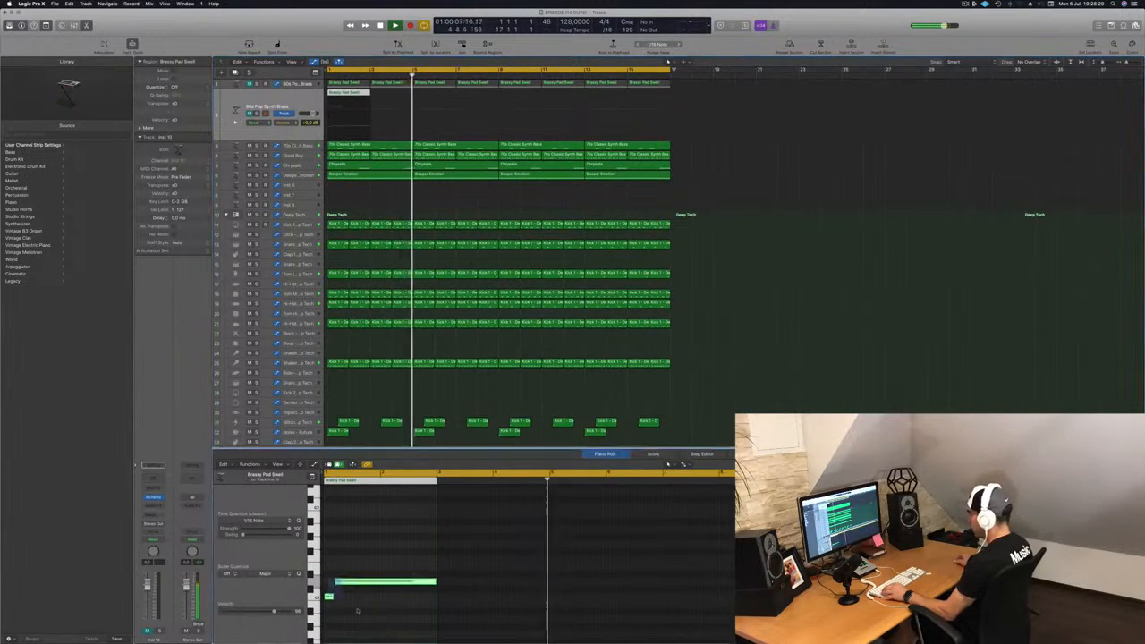
drag(381, 582, 378, 494)
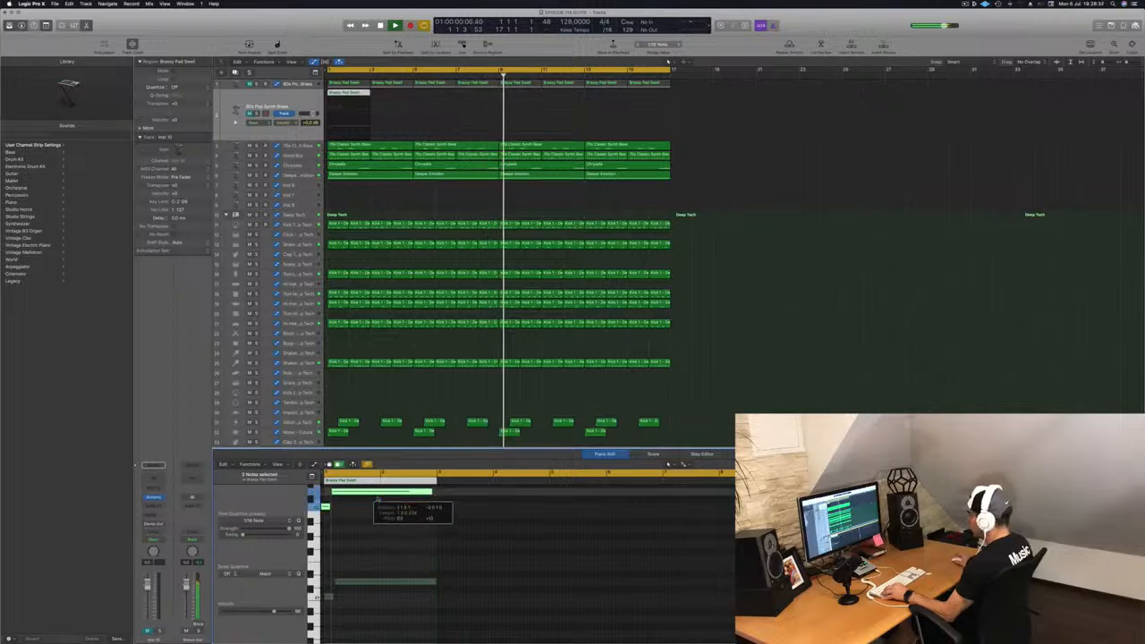
key(space)
click(357, 106)
key(space)
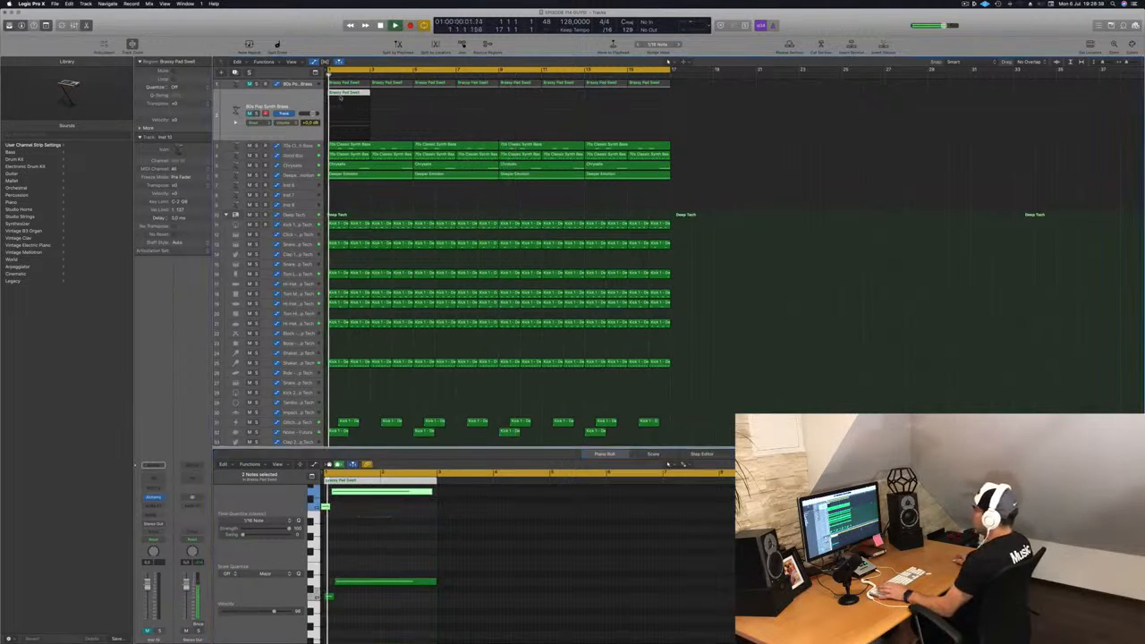
Step: Copy the Brassy Pad Sweet region along the duplicated brass track to fill the arrangement
key(Return)
drag(351, 94, 536, 99)
shift+click(356, 95)
scroll(673, 562, down, 5)
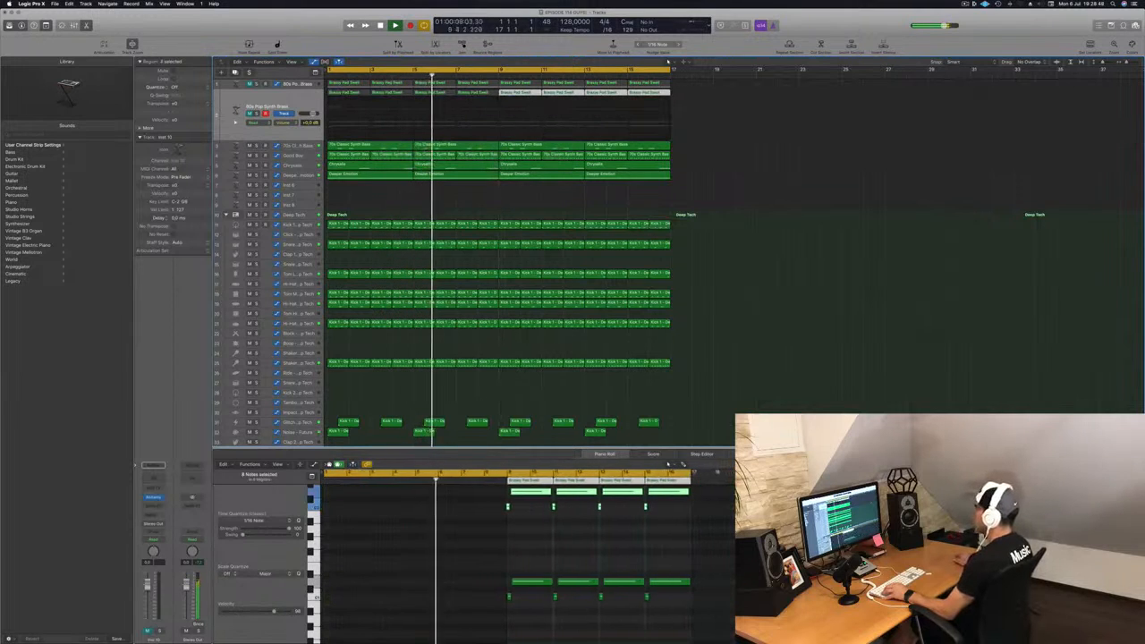
Step: Select all notes in the new track's Brassy Pad Sweet regions and transpose them up two octaves
click(311, 101)
click(393, 614)
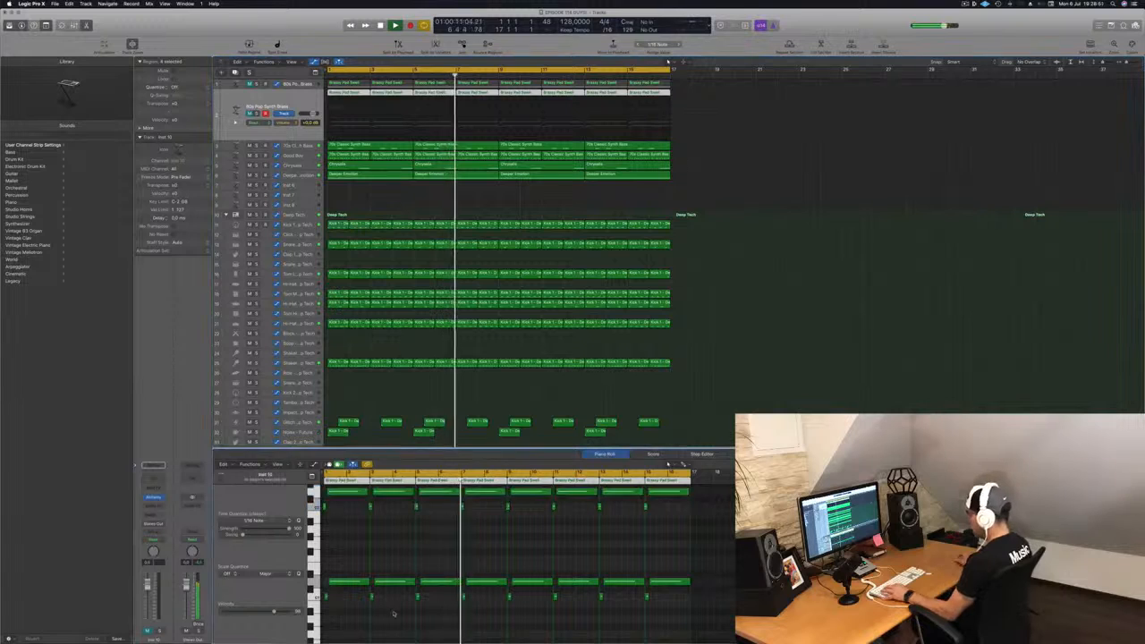
key(super+a)
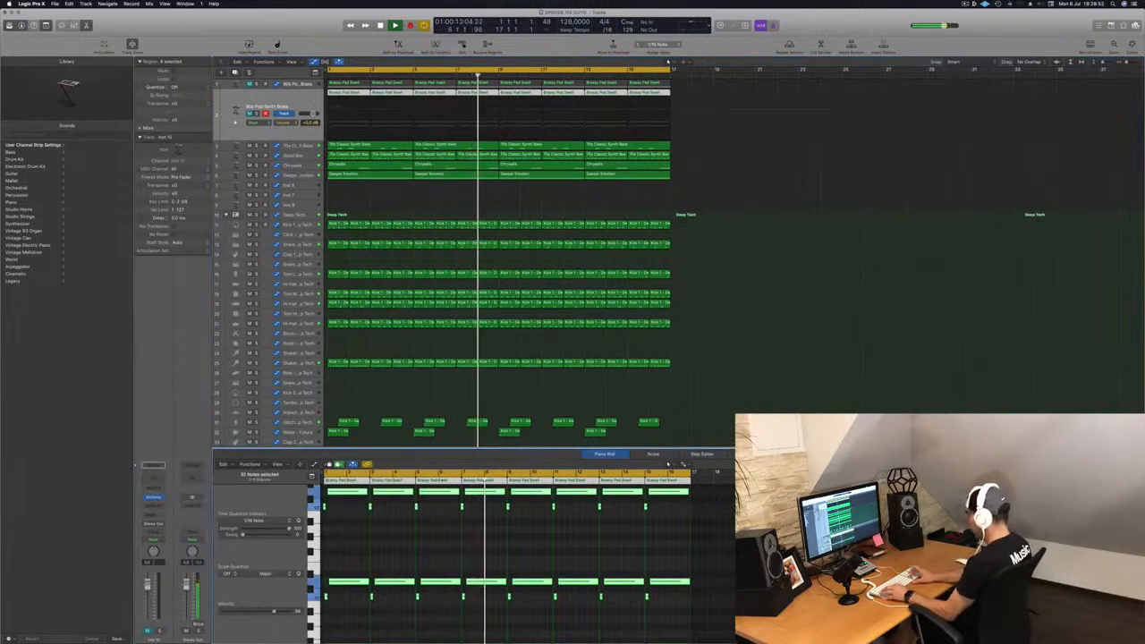
key(alt+shift+Up)
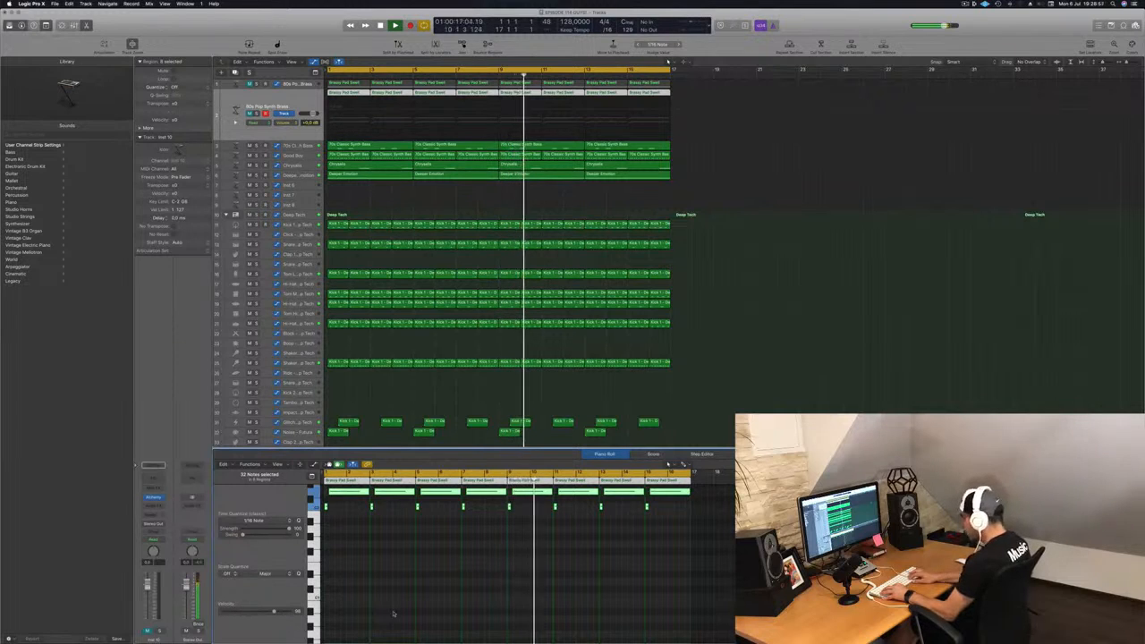
key(alt+shift+Up)
key(Return)
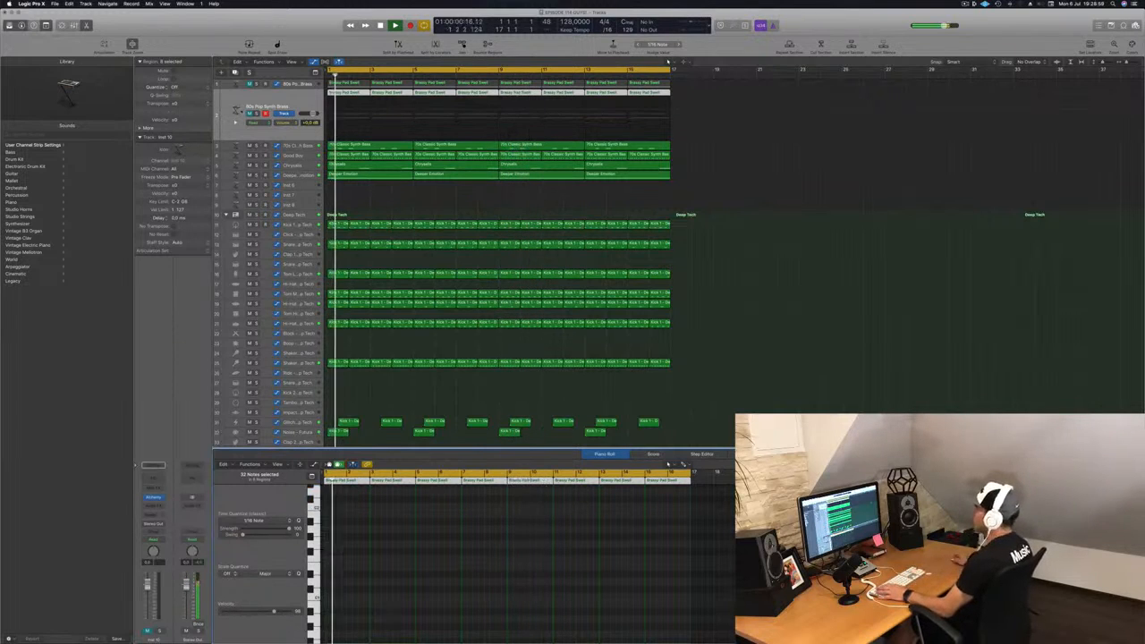
Step: Open the new track's Alchemy instrument and choose the 8mm Film Sequence preset in the Pads category
click(250, 114)
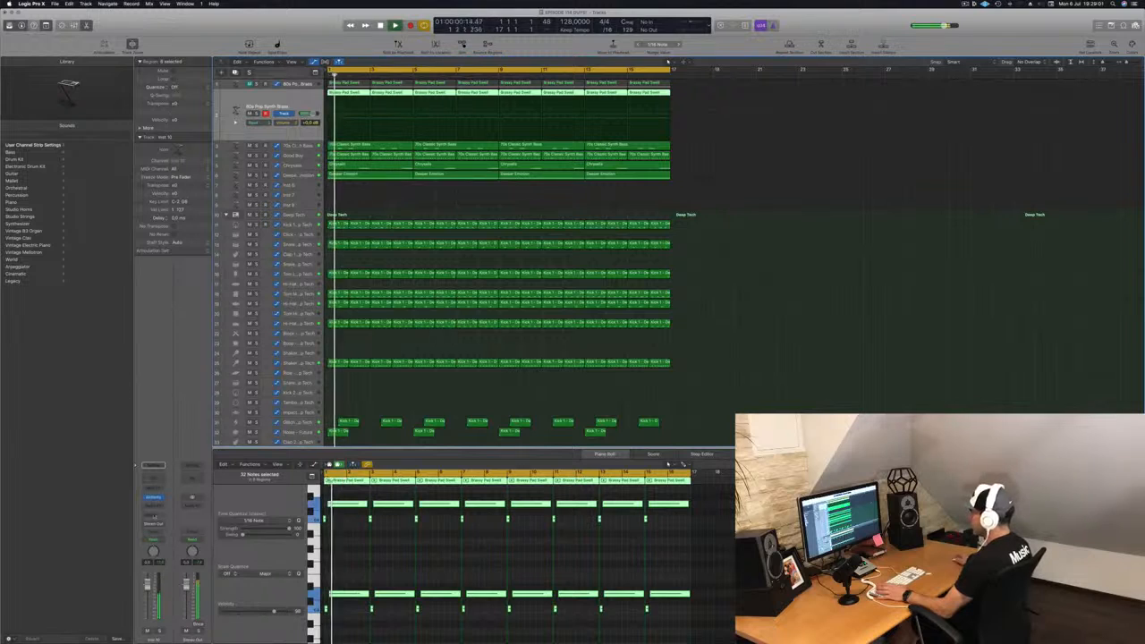
click(153, 498)
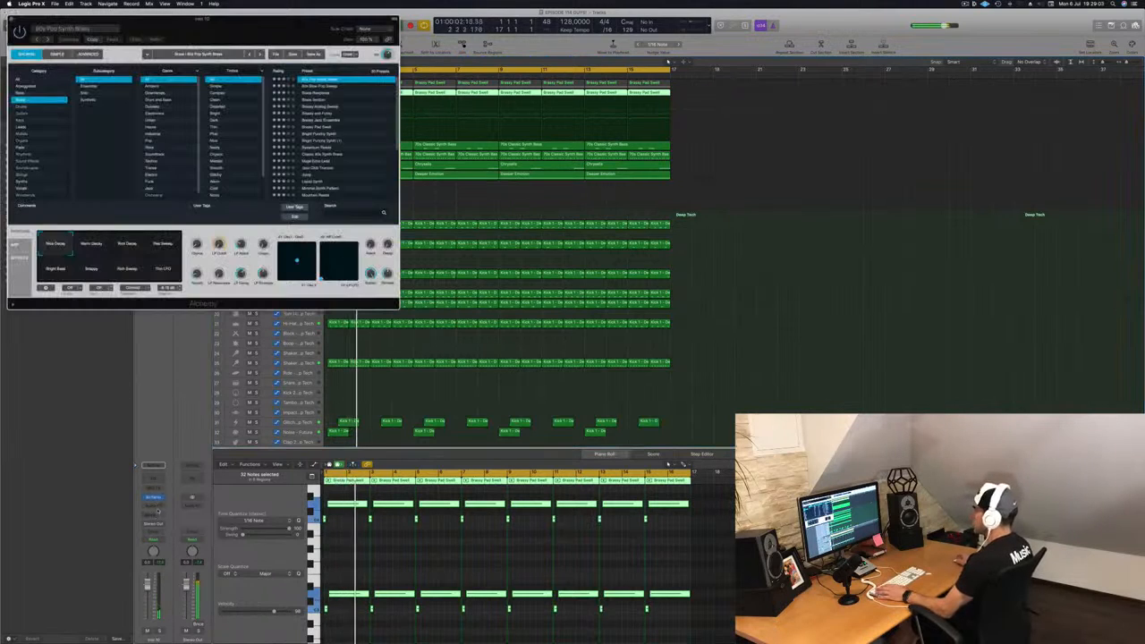
drag(282, 19, 736, 283)
key(Return)
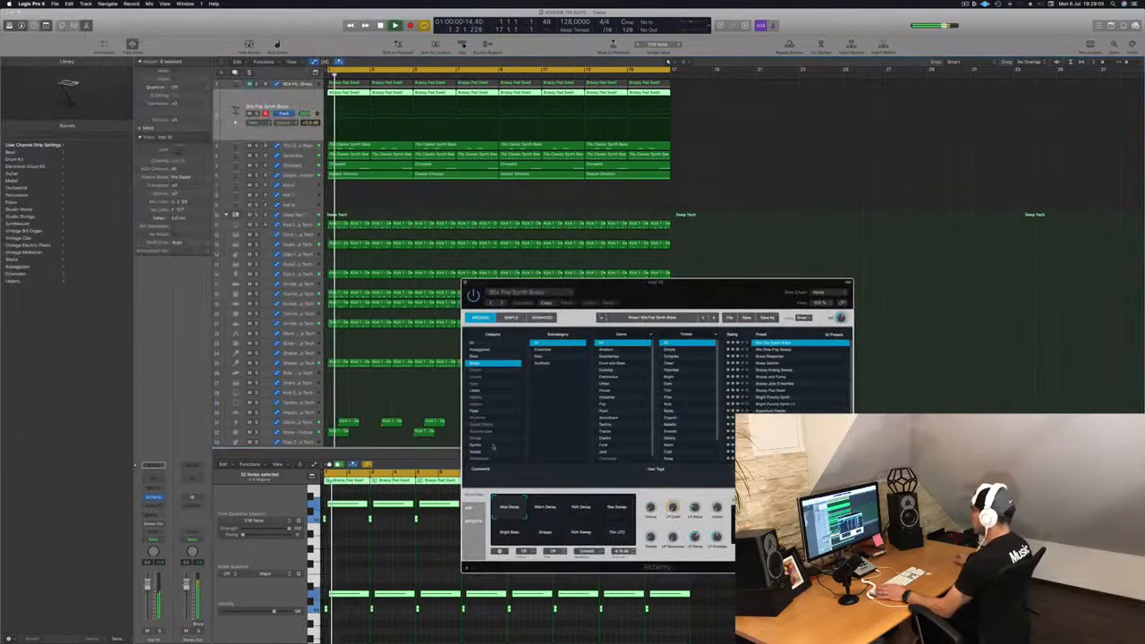
click(473, 410)
key(Return)
Step: Add a send from the new track to Bus 3
drag(656, 282, 681, 190)
click(667, 62)
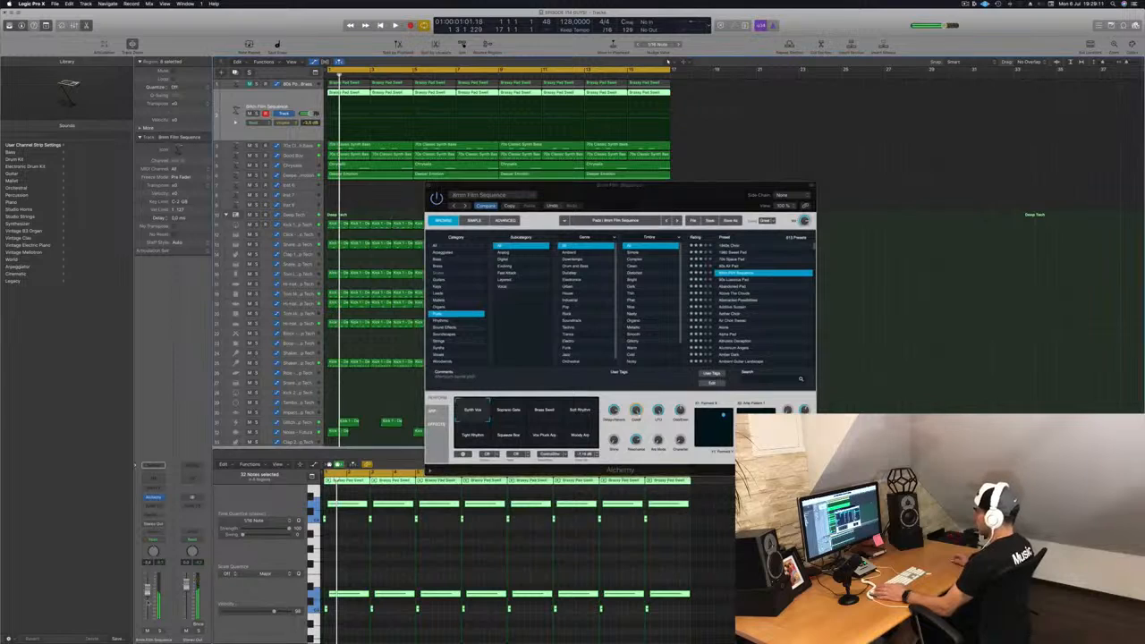
click(152, 516)
mouse_move(158, 527)
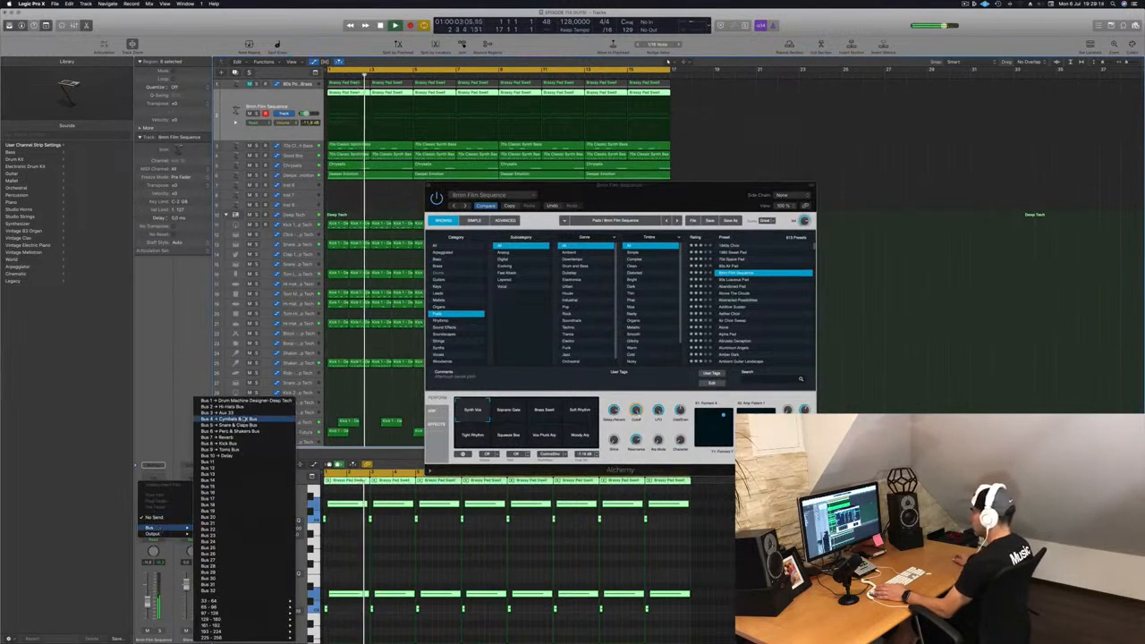
click(237, 414)
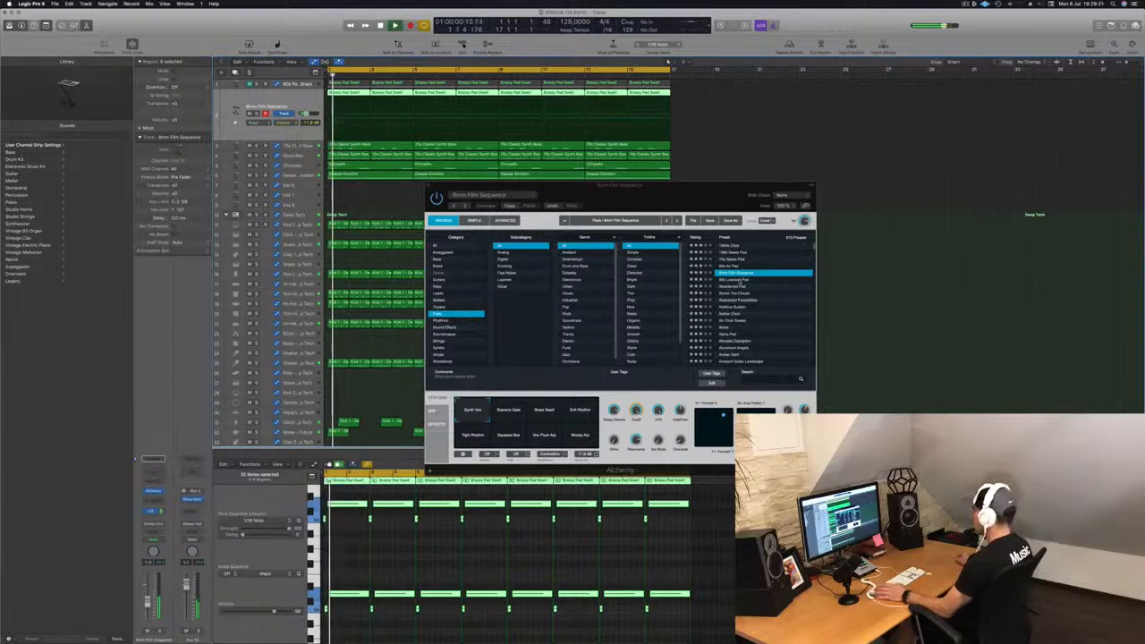
Step: Try the Abandoned Pad preset in Alchemy and audition it during playback
drag(664, 197, 861, 121)
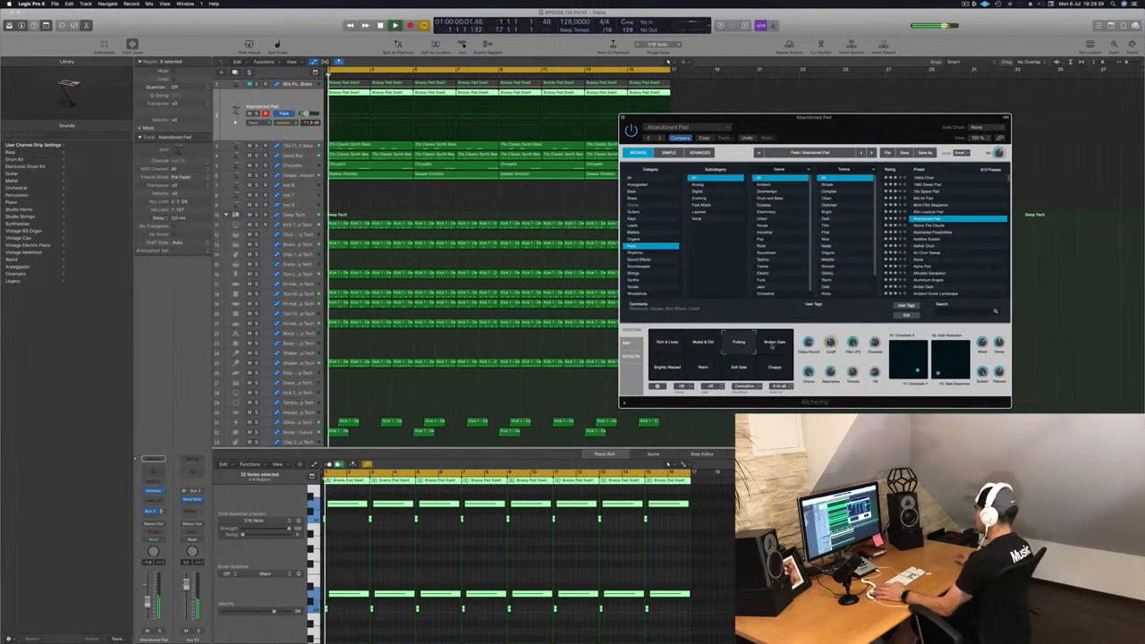
mouse_move(869, 127)
mouse_down()
mouse_move(762, 156)
mouse_move(829, 156)
mouse_move(855, 140)
mouse_move(837, 136)
mouse_move(853, 146)
mouse_move(887, 127)
mouse_up()
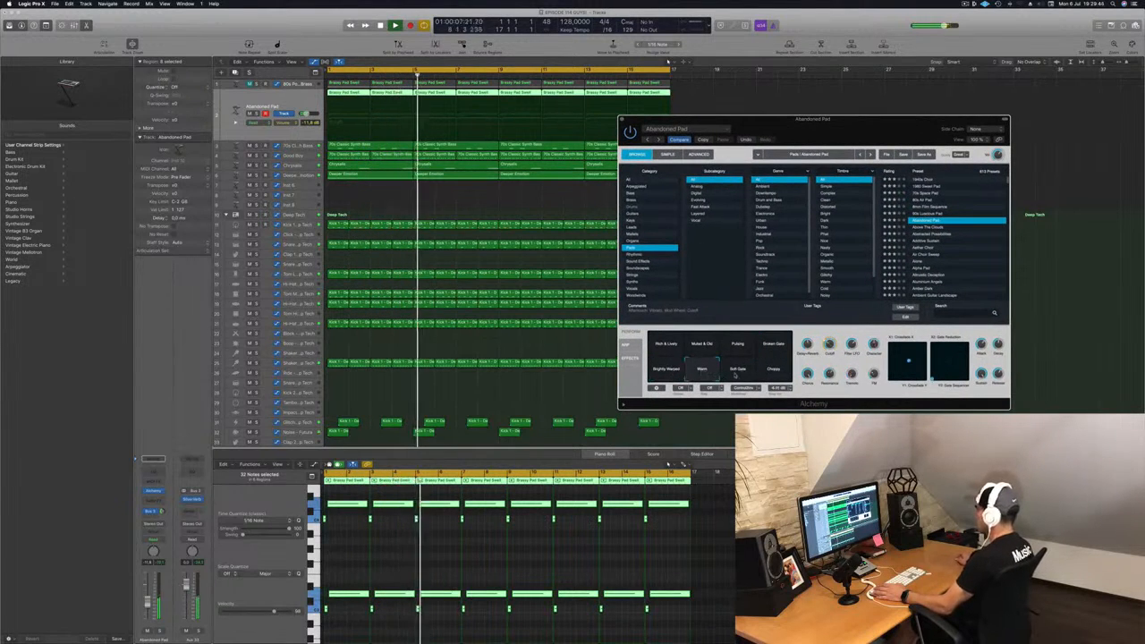
key(Return)
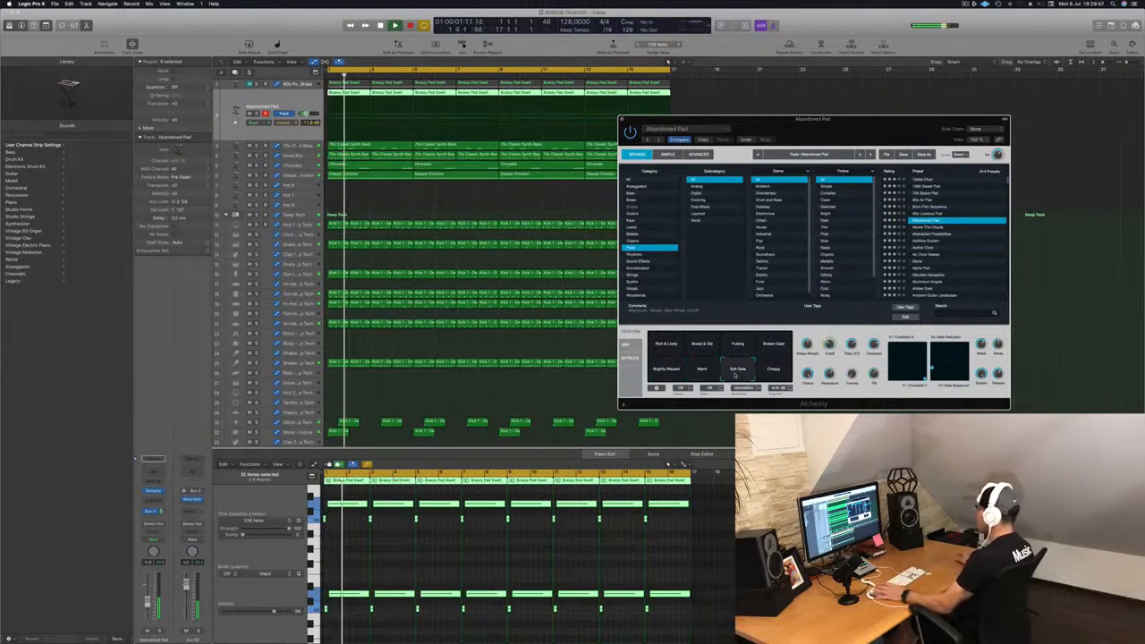
key(Return)
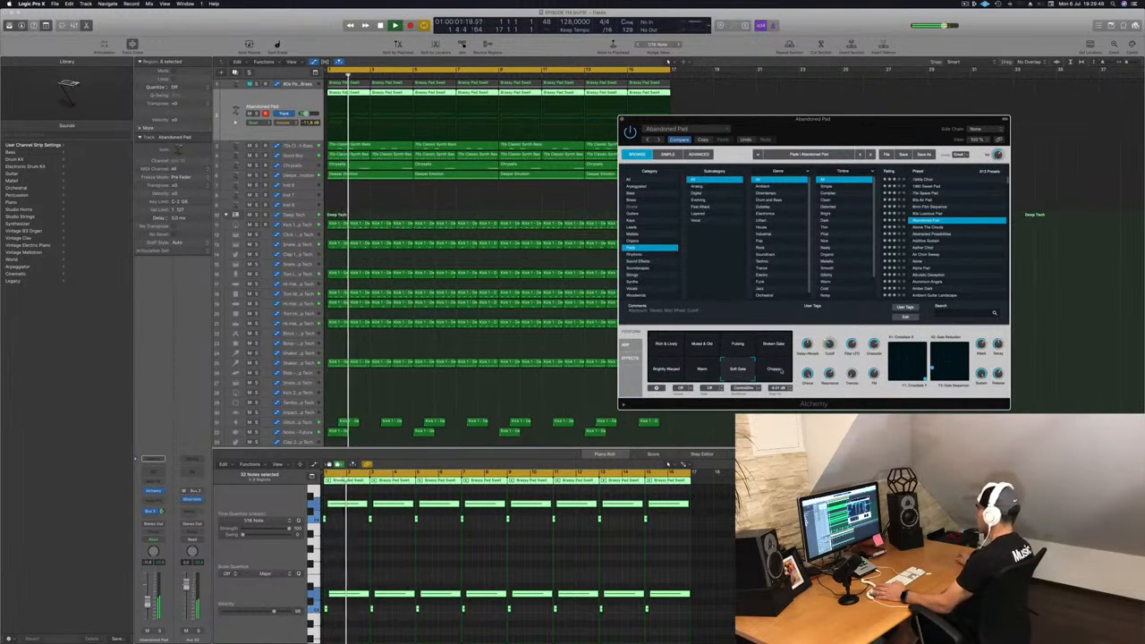
key(Return)
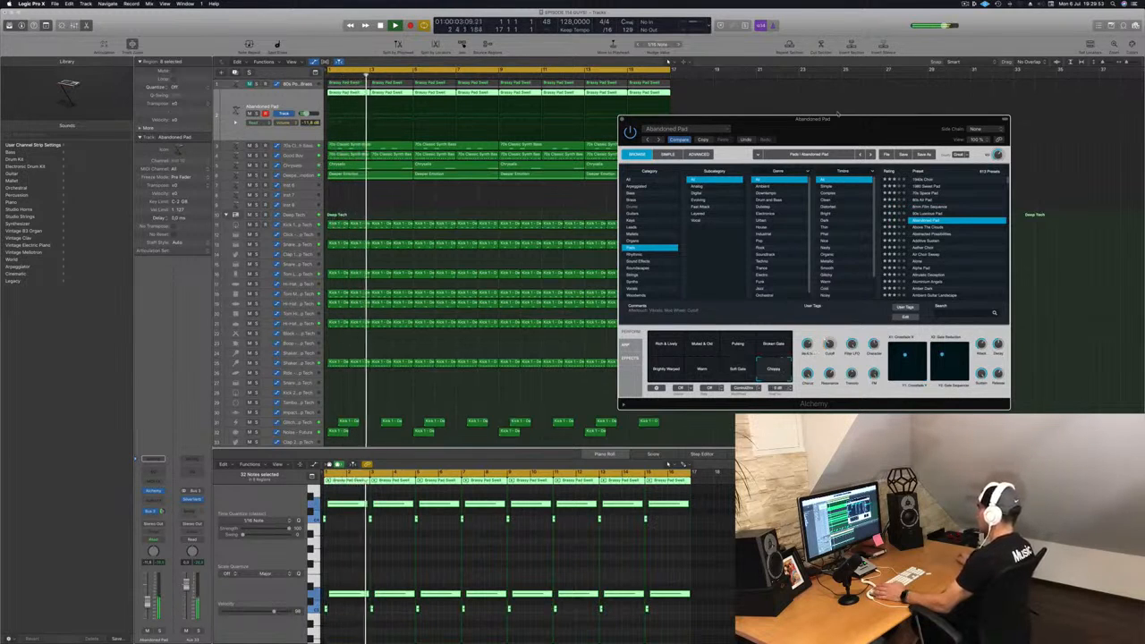
drag(837, 114, 869, 84)
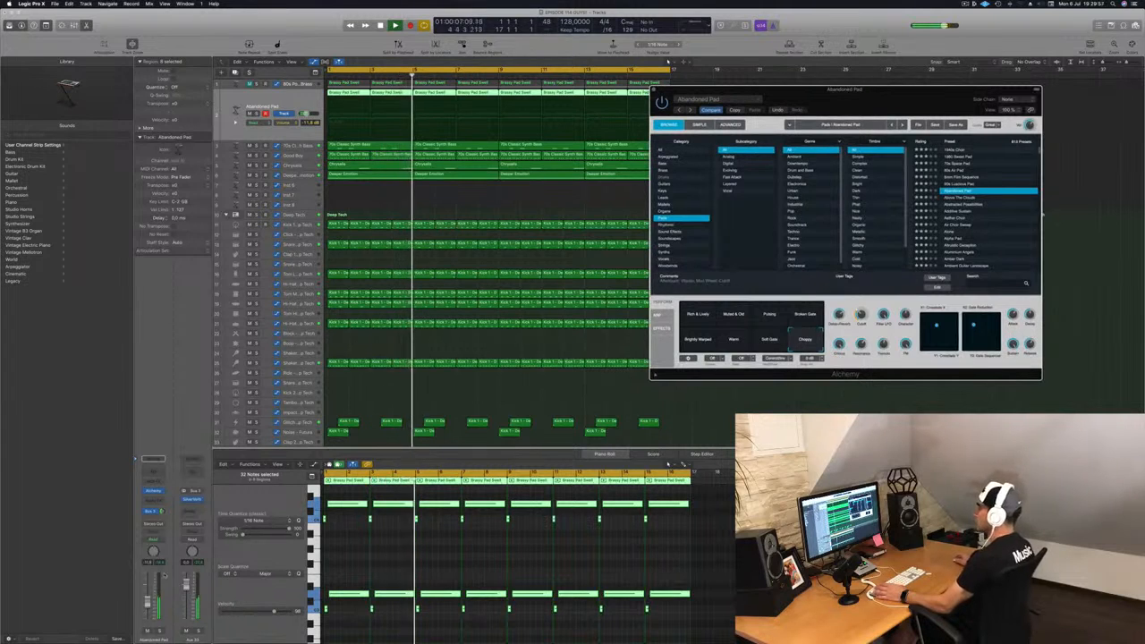
key(Return)
Step: Load the Abstracted Possibilities preset and adjust the track's volume fader
drag(148, 604, 149, 609)
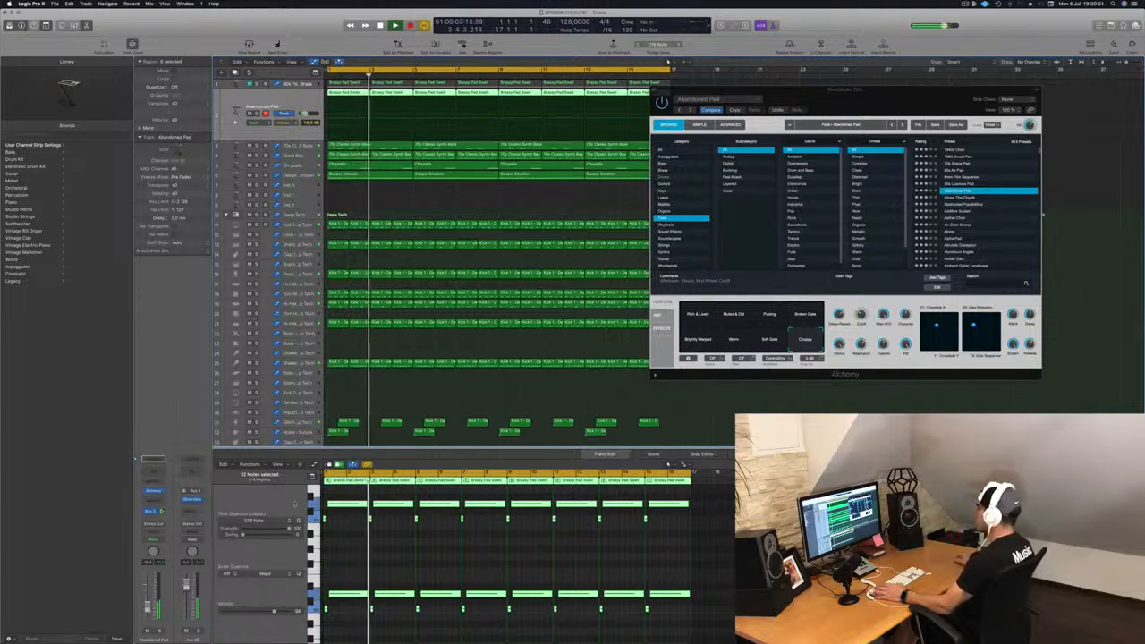
drag(760, 90, 723, 94)
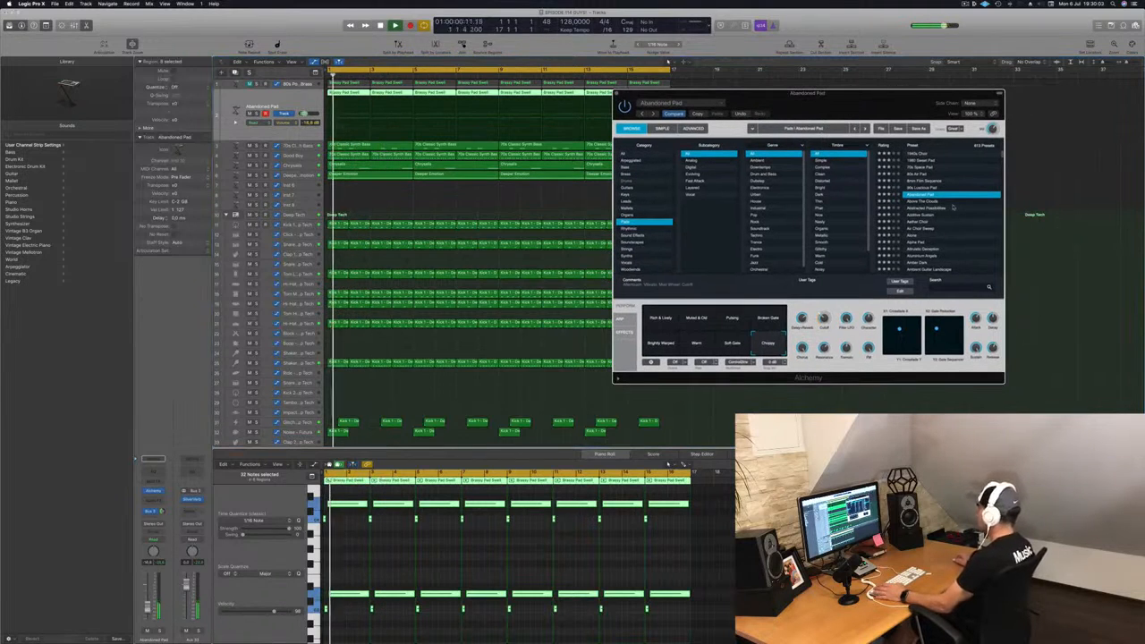
click(930, 208)
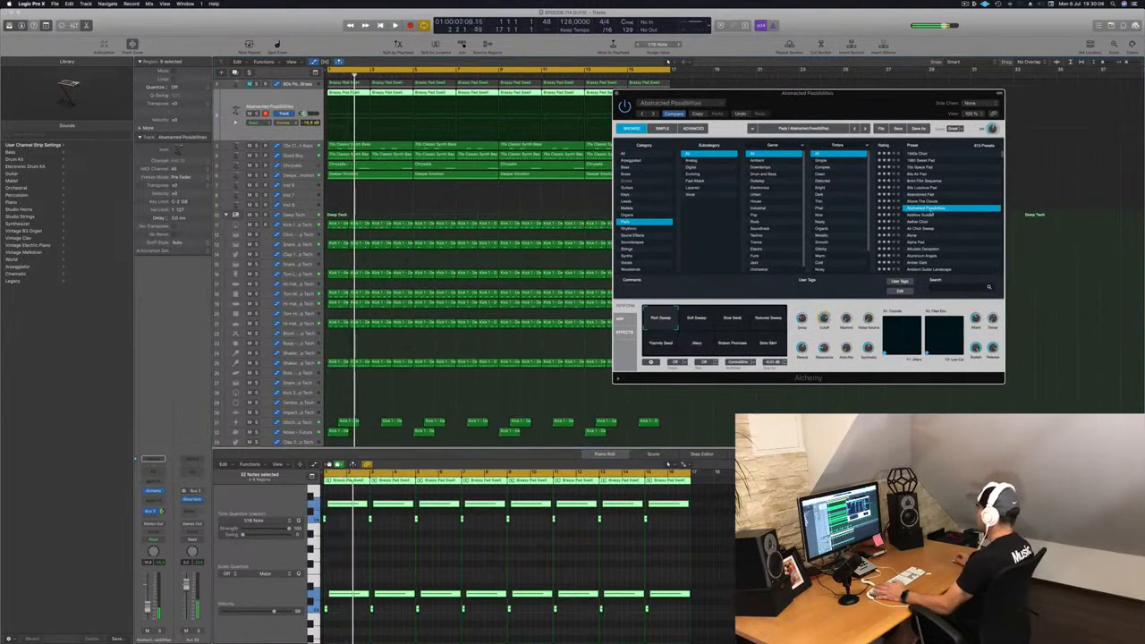
drag(148, 609, 148, 607)
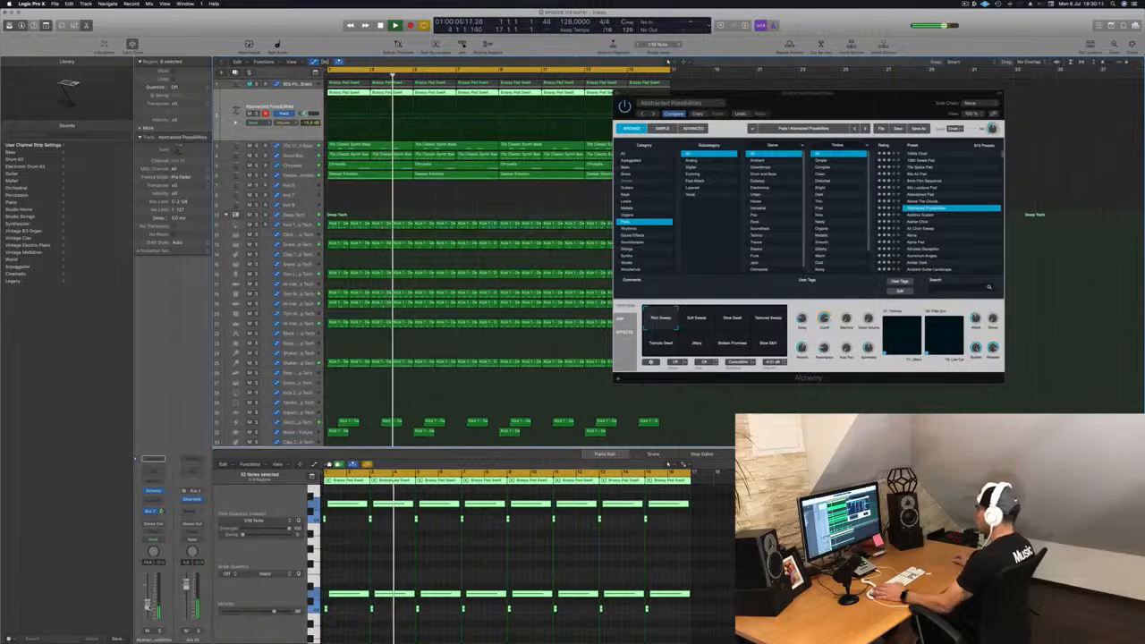
Step: Audition several Alchemy performance snapshots and settle on Slow Shift, fine-tuning the track volume
click(735, 320)
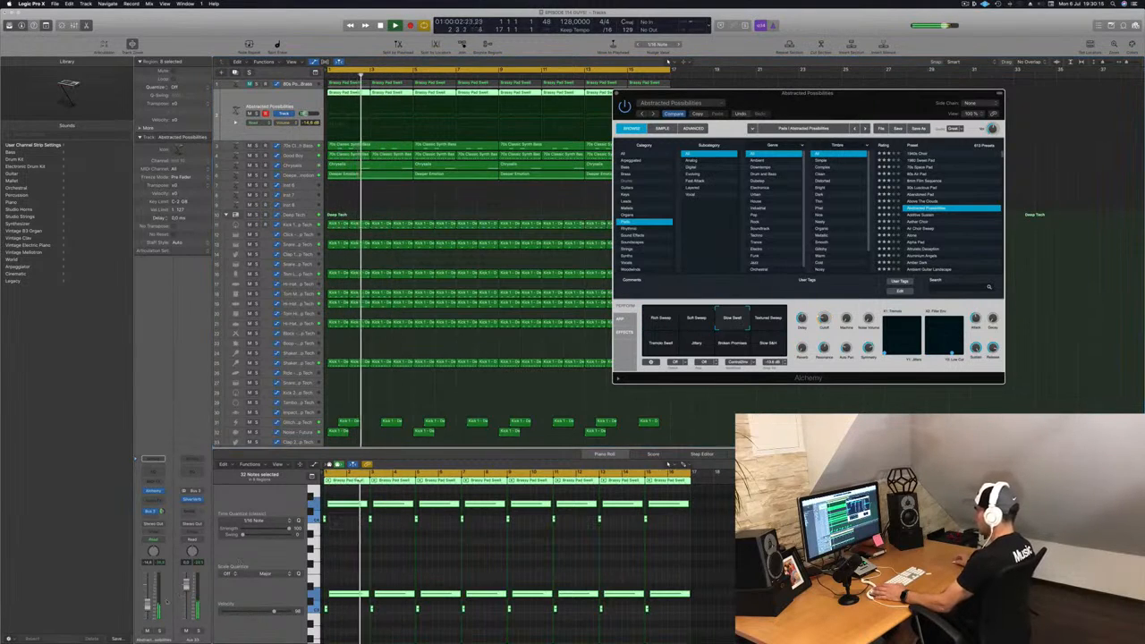
click(667, 463)
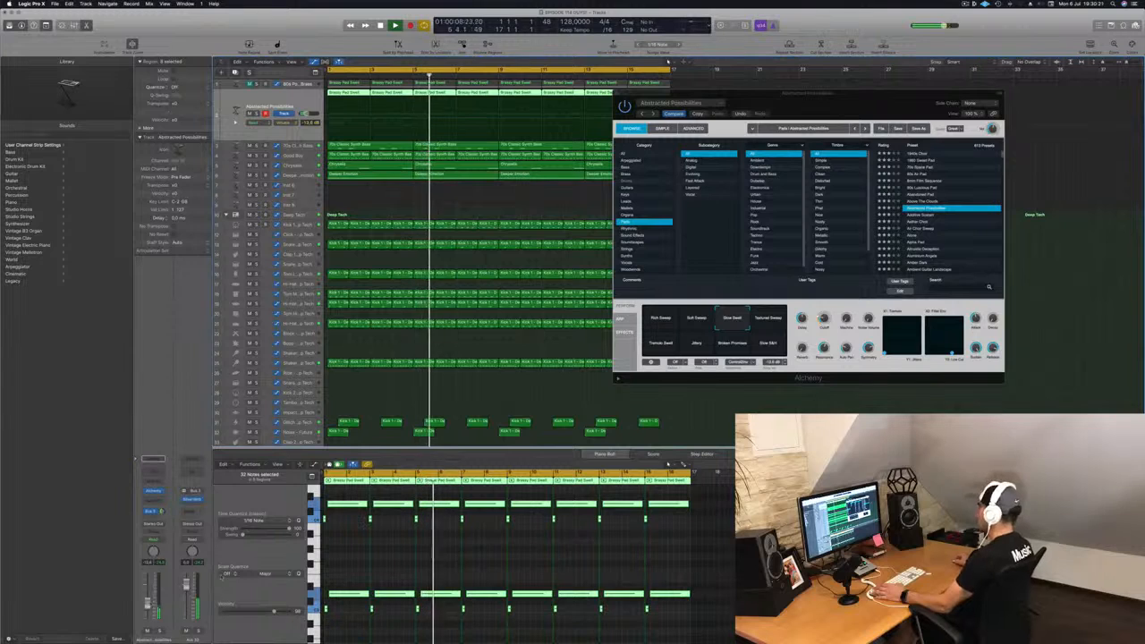
click(774, 320)
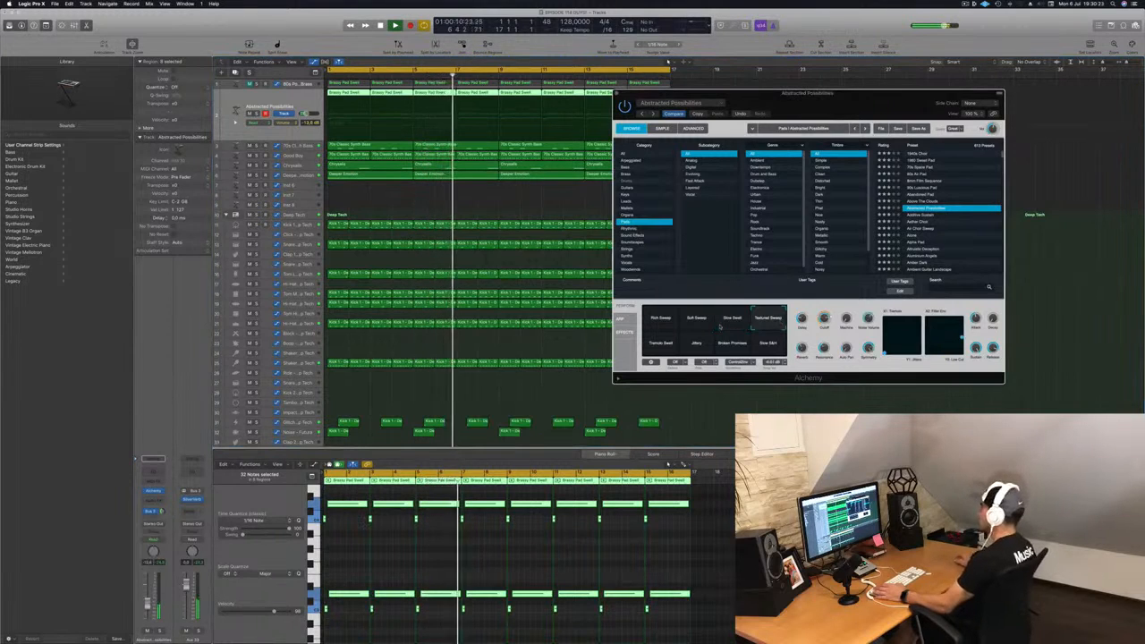
click(655, 347)
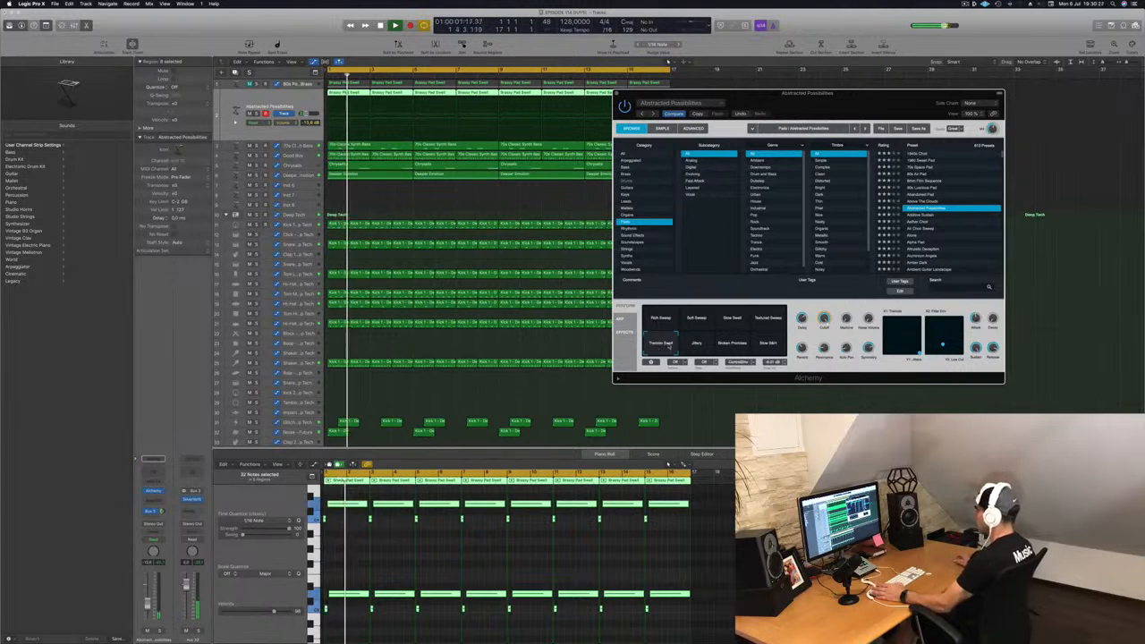
click(696, 345)
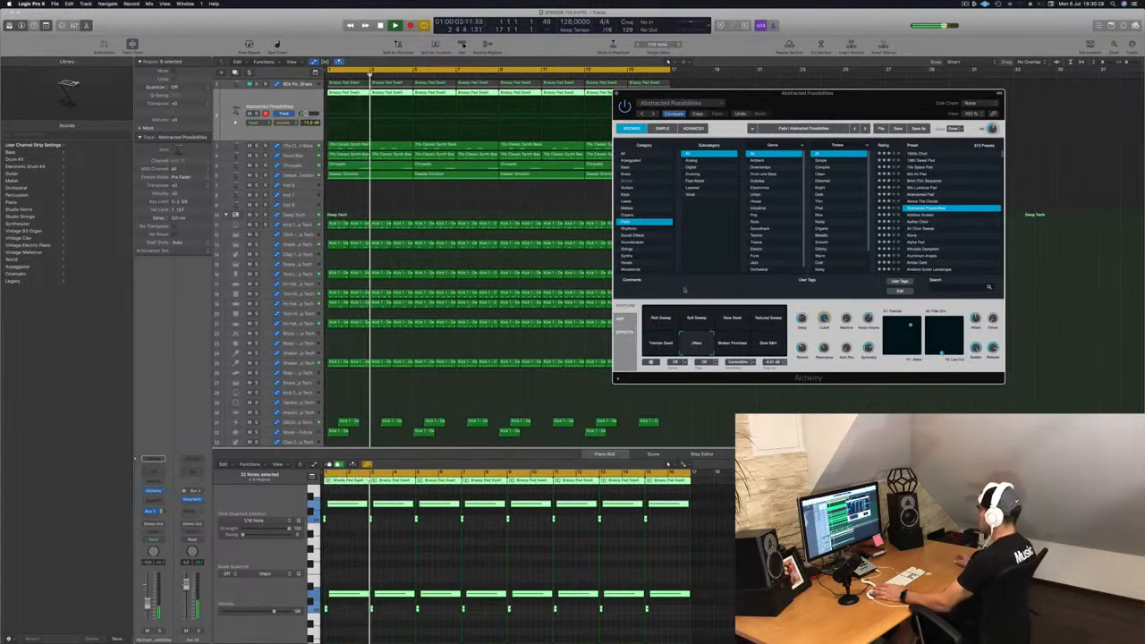
drag(147, 608, 149, 603)
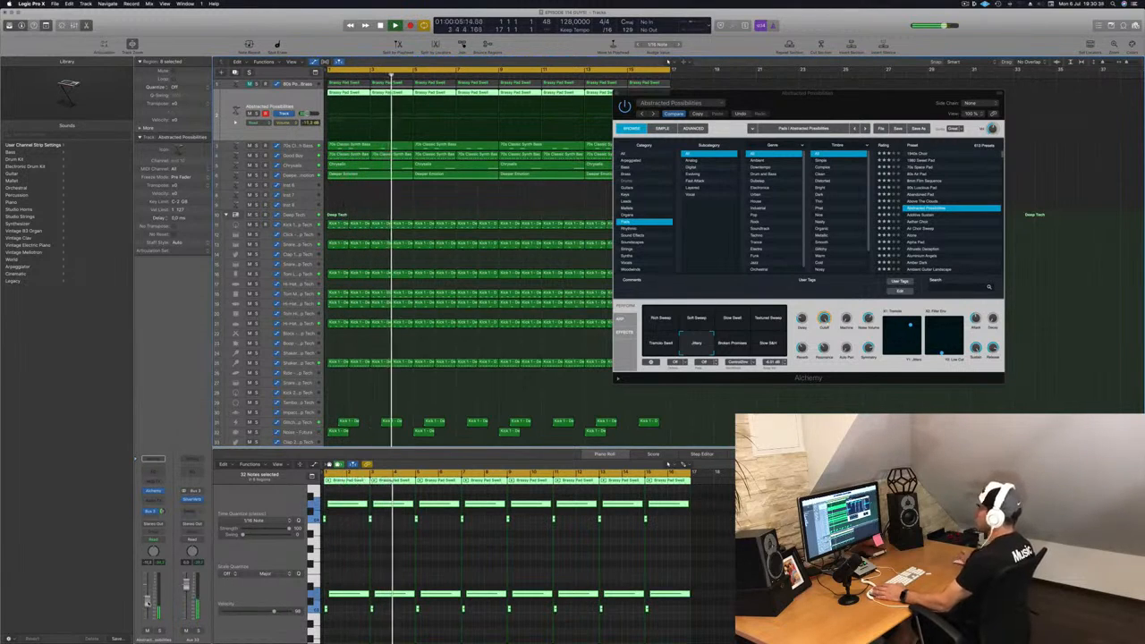
click(669, 322)
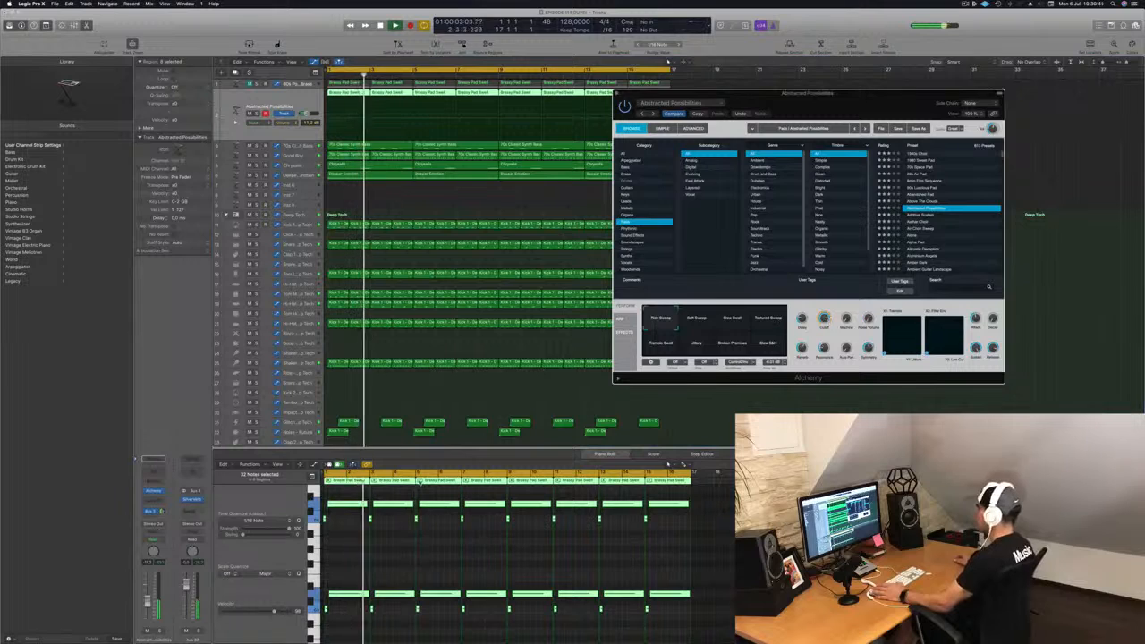
click(771, 317)
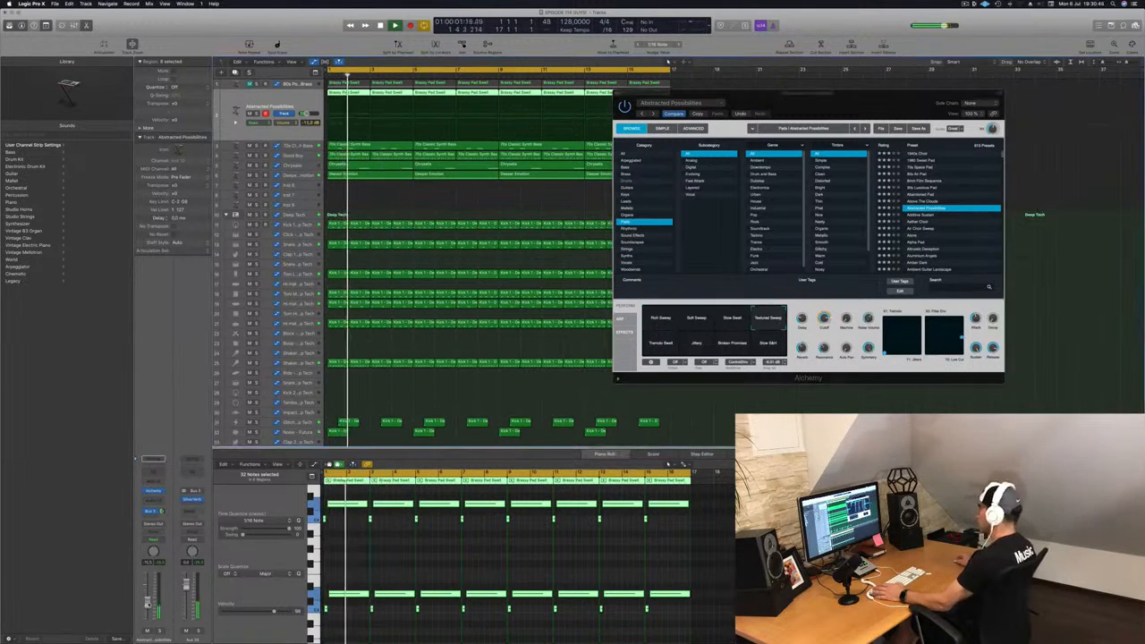
click(767, 344)
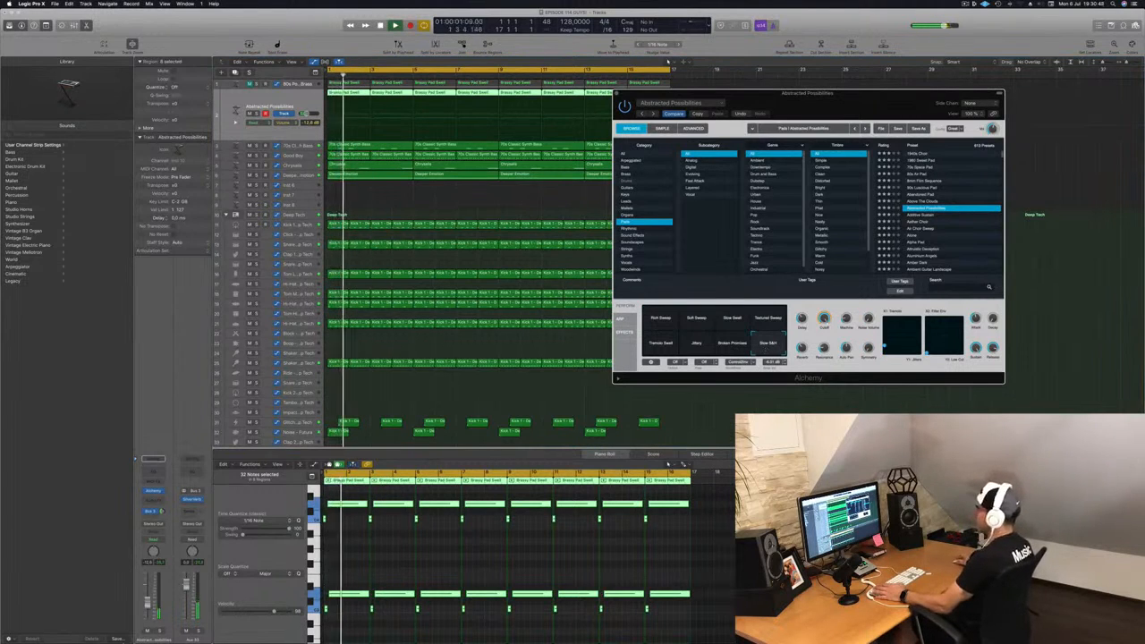
drag(147, 604, 147, 604)
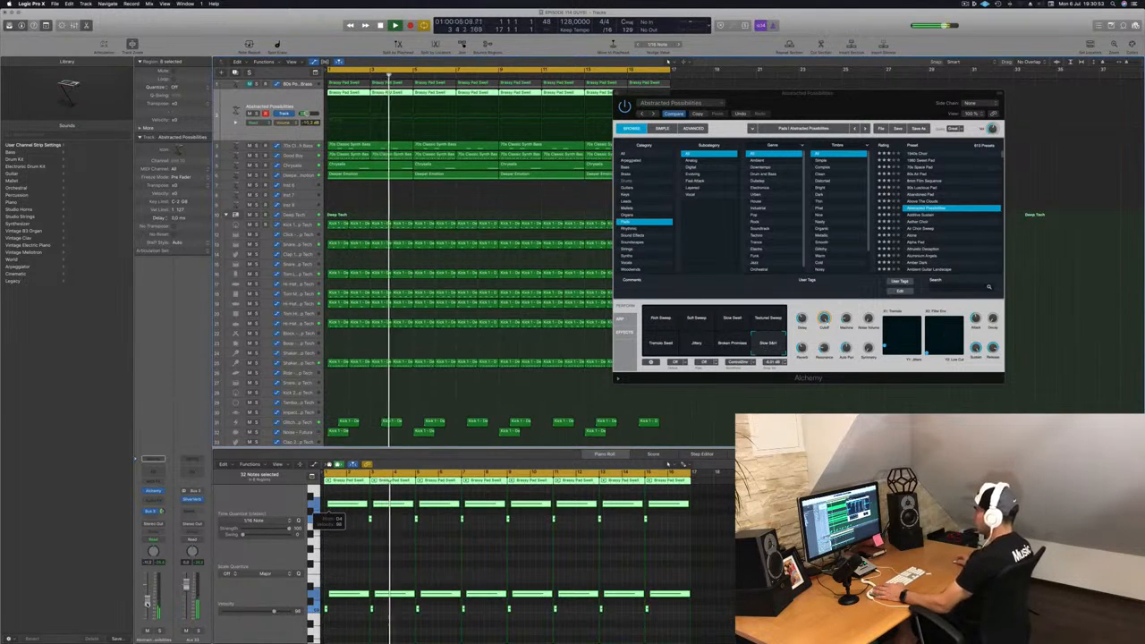
Step: Select and delete the lower notes across the new track's regions, then replay the pattern
click(346, 576)
drag(326, 584, 682, 621)
key(BackSpace)
key(space)
key(space)
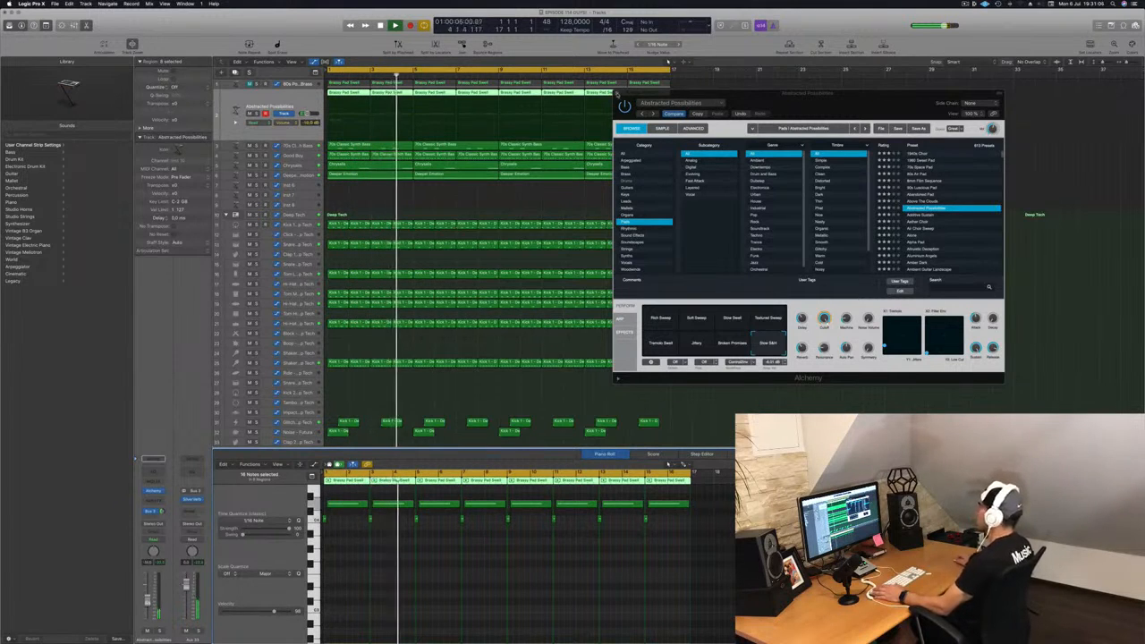
Step: Close the Alchemy window and select the Deeper Emotion track
key(super+w)
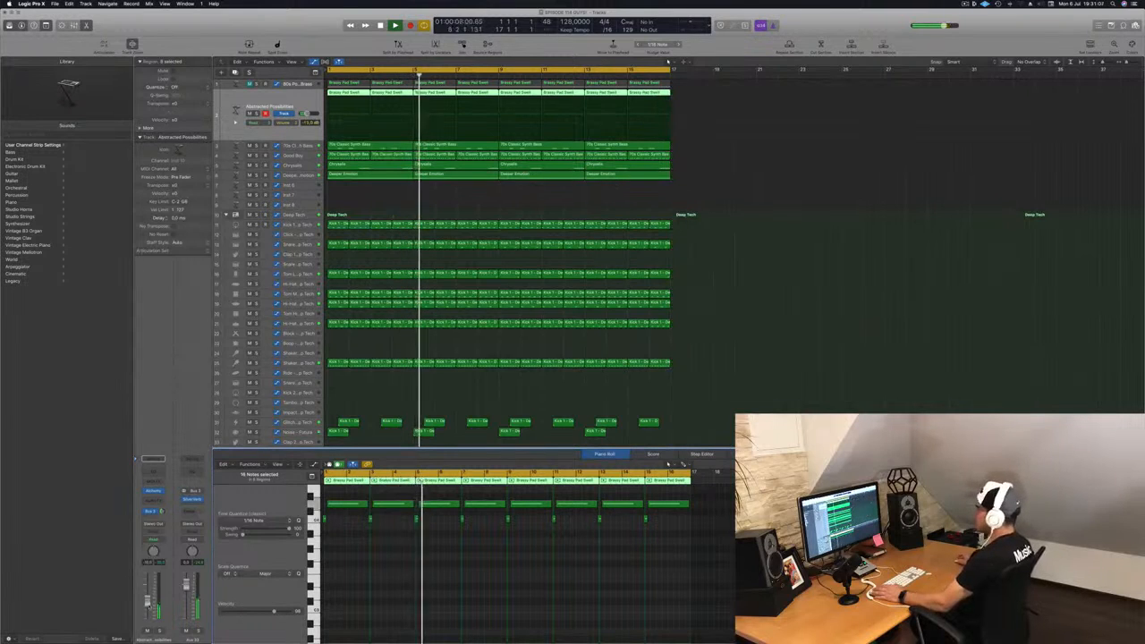
click(426, 198)
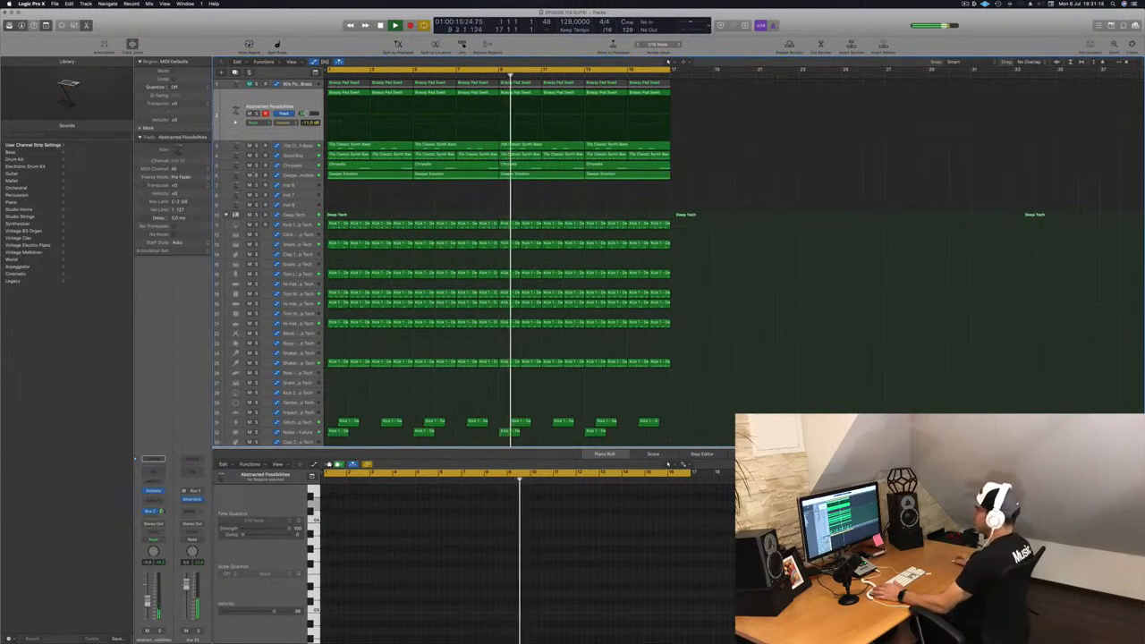
click(256, 174)
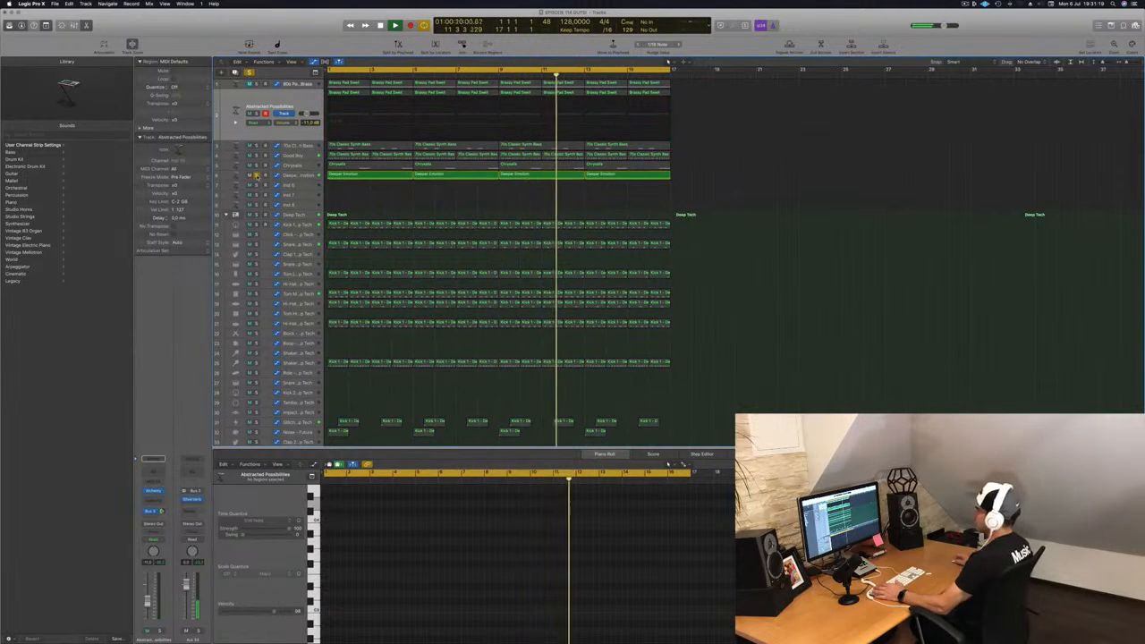
Step: Solo and audition the Deeper Emotion and Abstracted Possibilities tracks in turn while the pattern plays
click(257, 176)
click(305, 173)
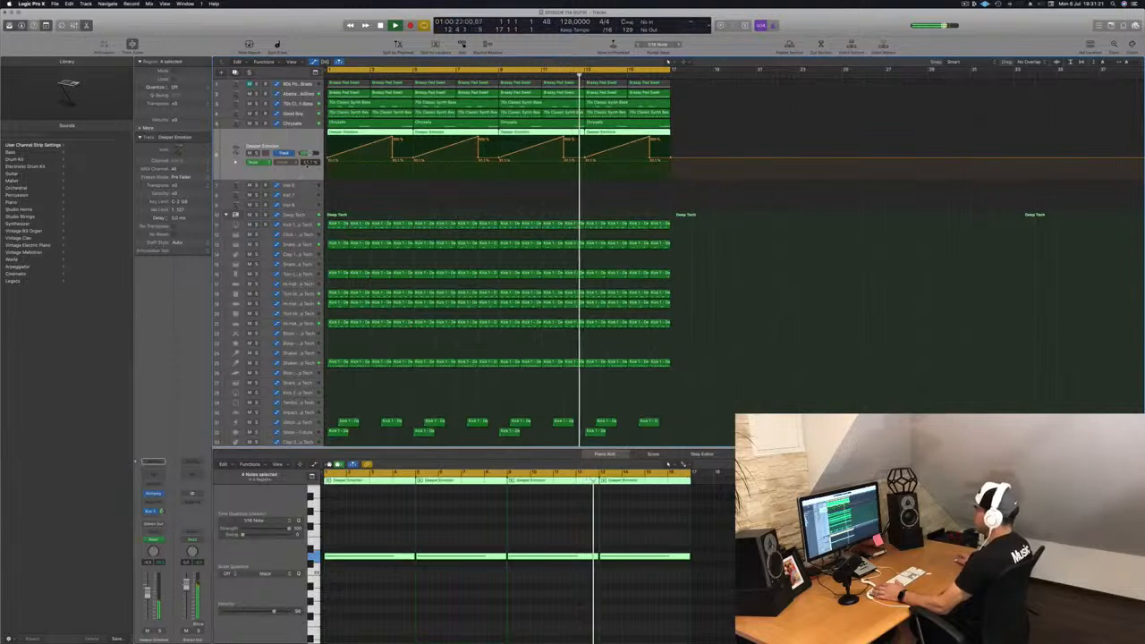
key(Up)
key(Up)
key(Up)
key(Up)
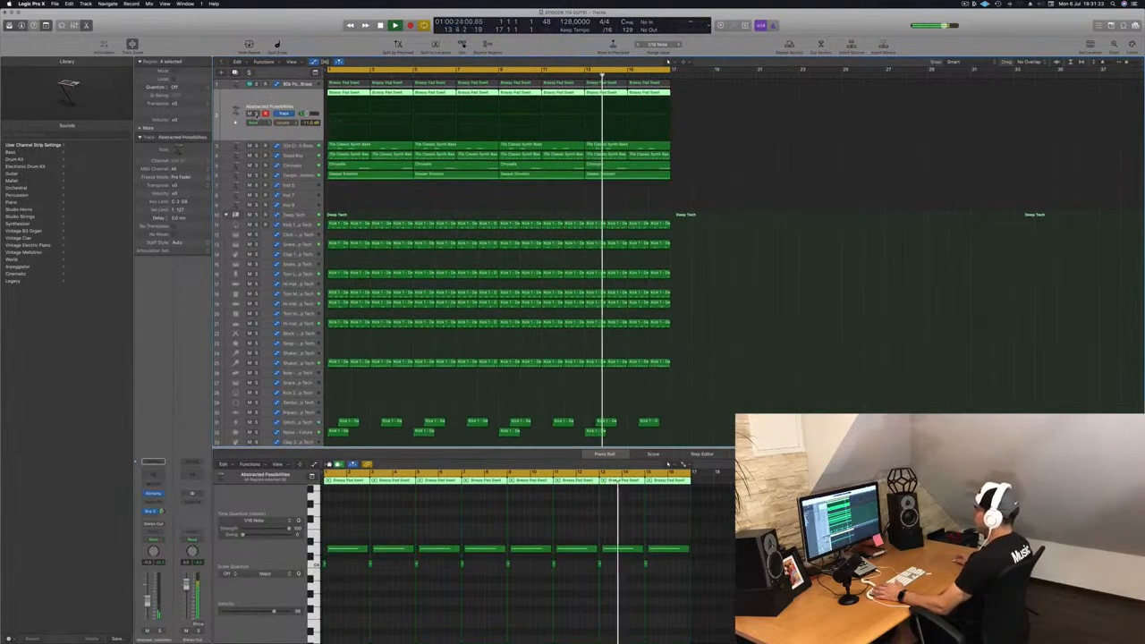
click(256, 113)
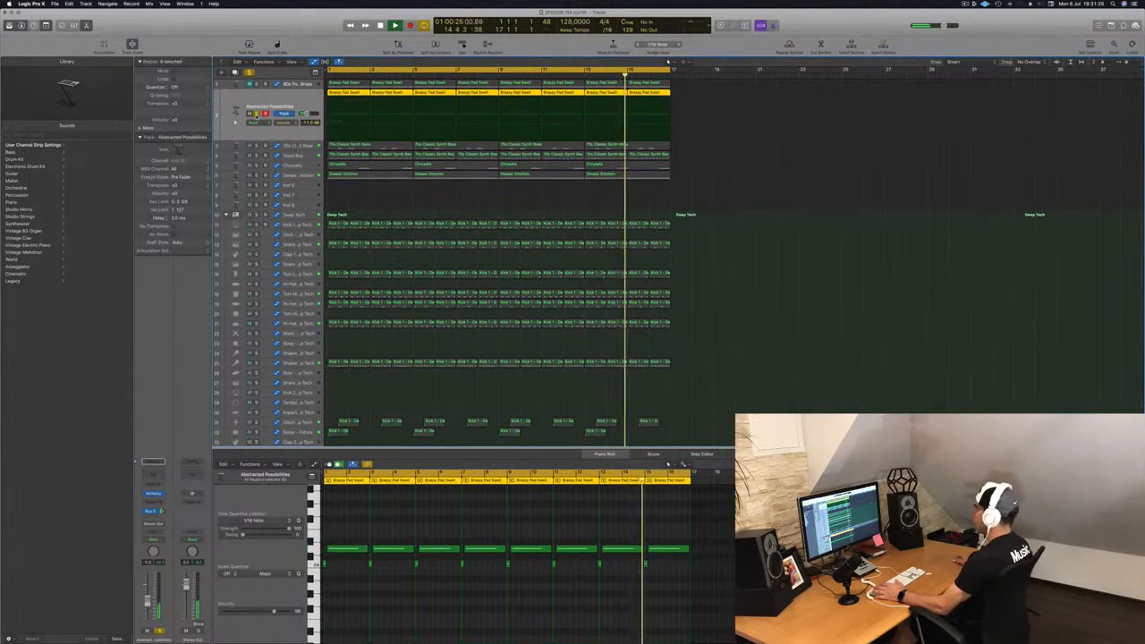
click(257, 114)
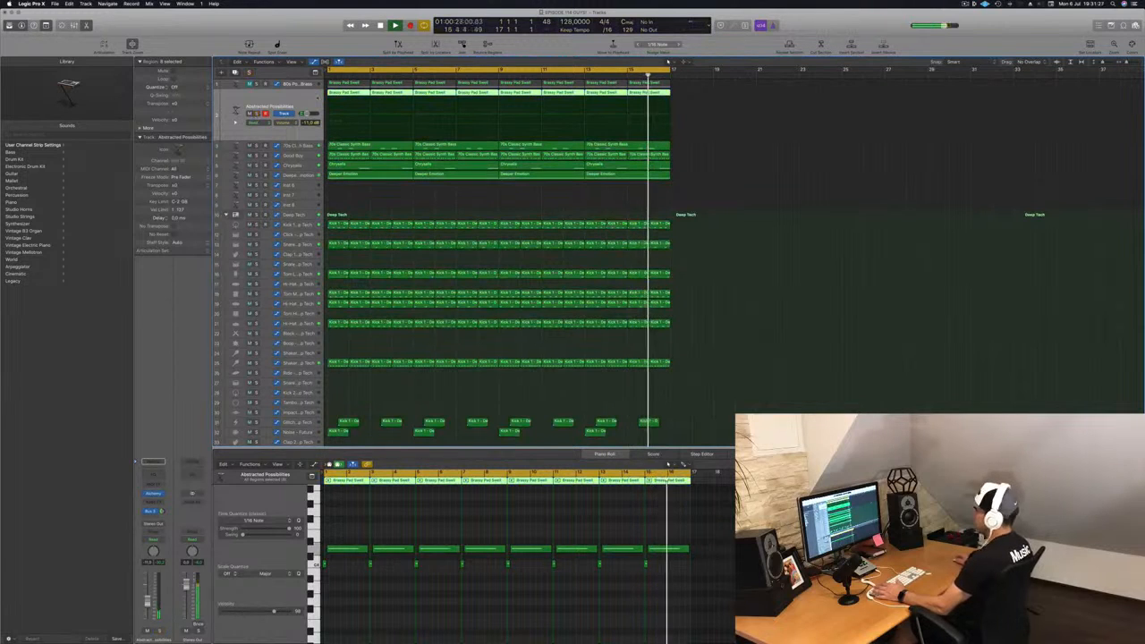
Step: Solo and audition the Classic Synth Bass and Good Boy tracks in turn, leaving Good Boy selected
click(290, 145)
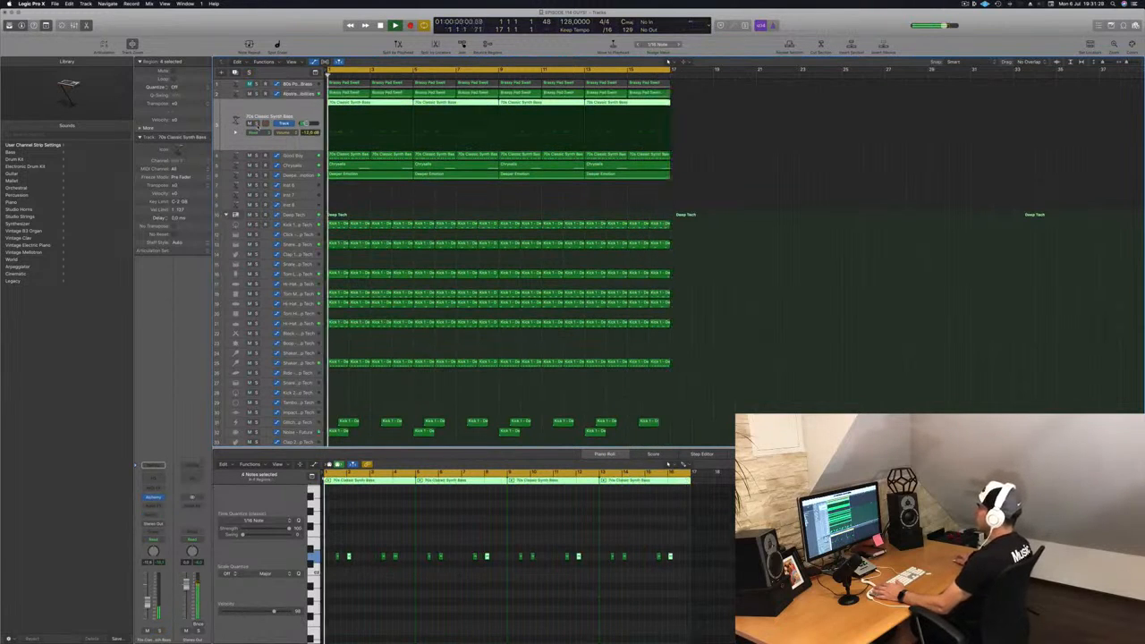
click(256, 124)
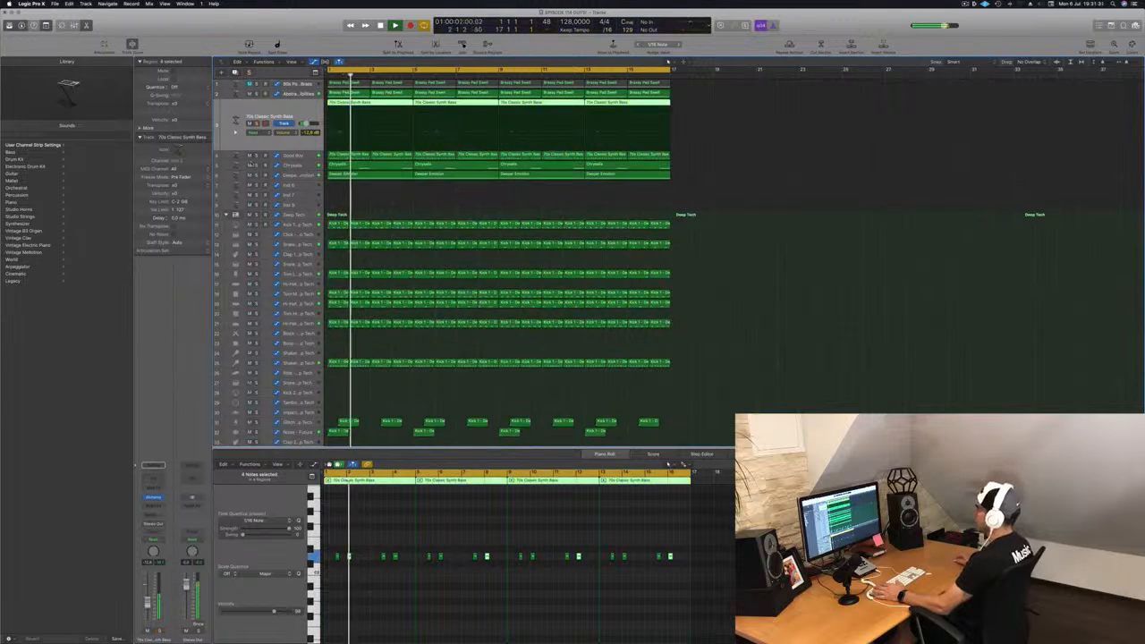
click(257, 124)
click(257, 156)
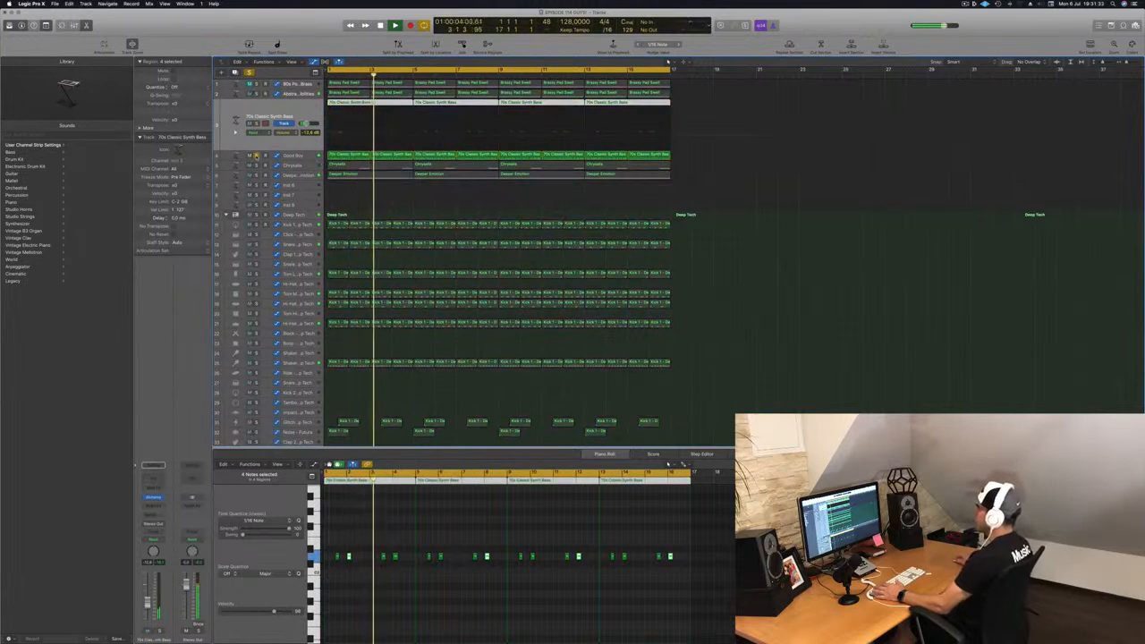
click(257, 156)
click(291, 155)
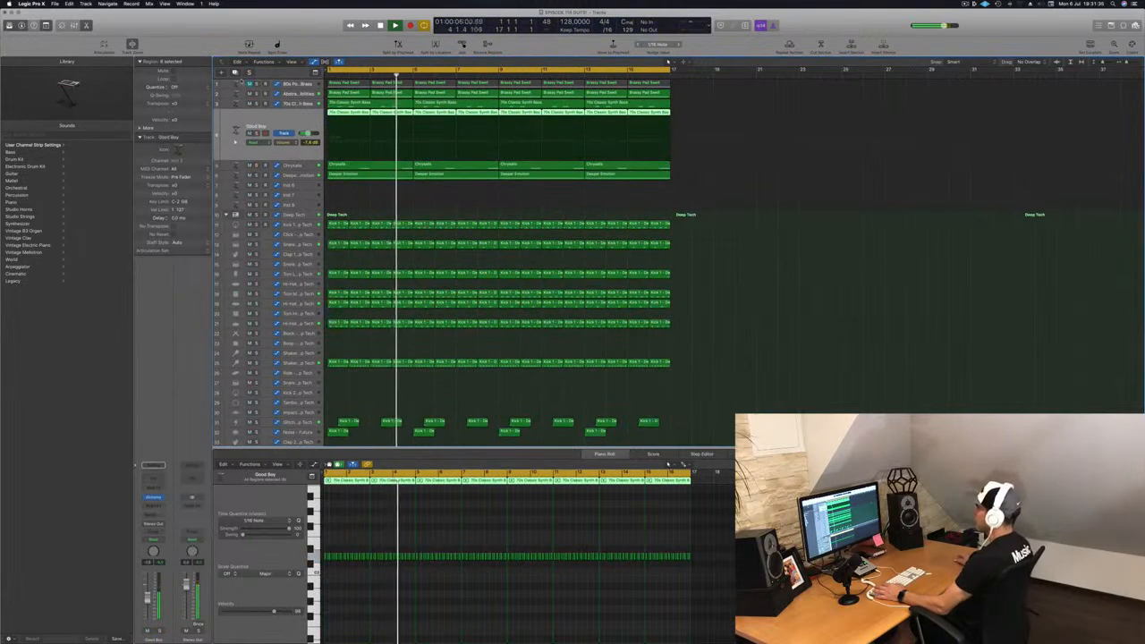
Step: Create a new software instrument track and copy the Good Boy regions onto it
click(235, 73)
key(Return)
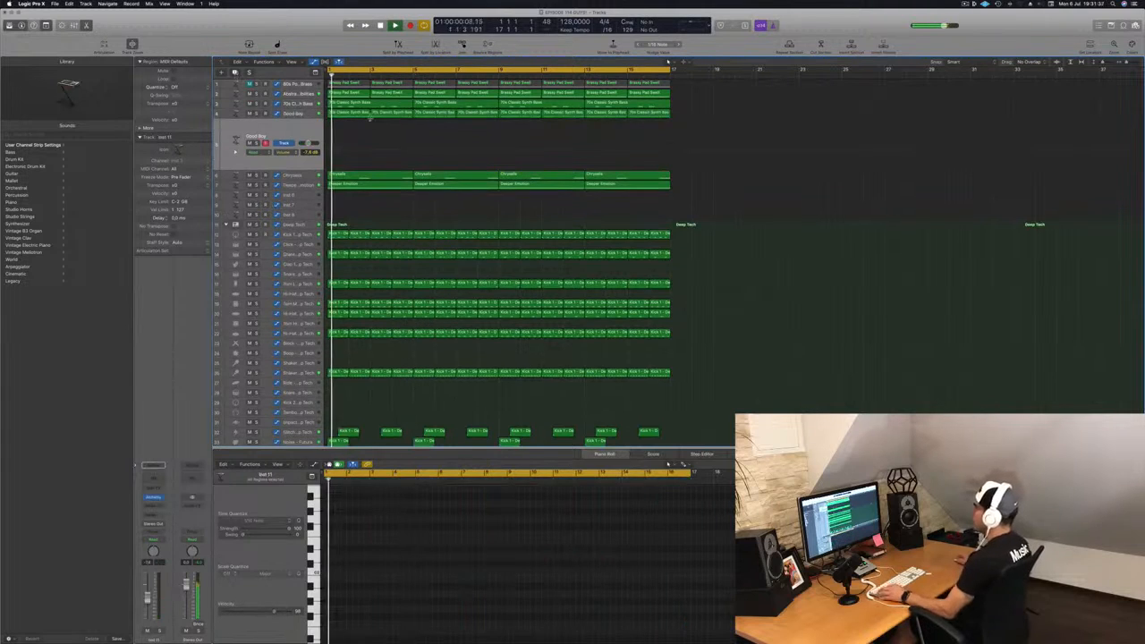
drag(677, 124, 334, 134)
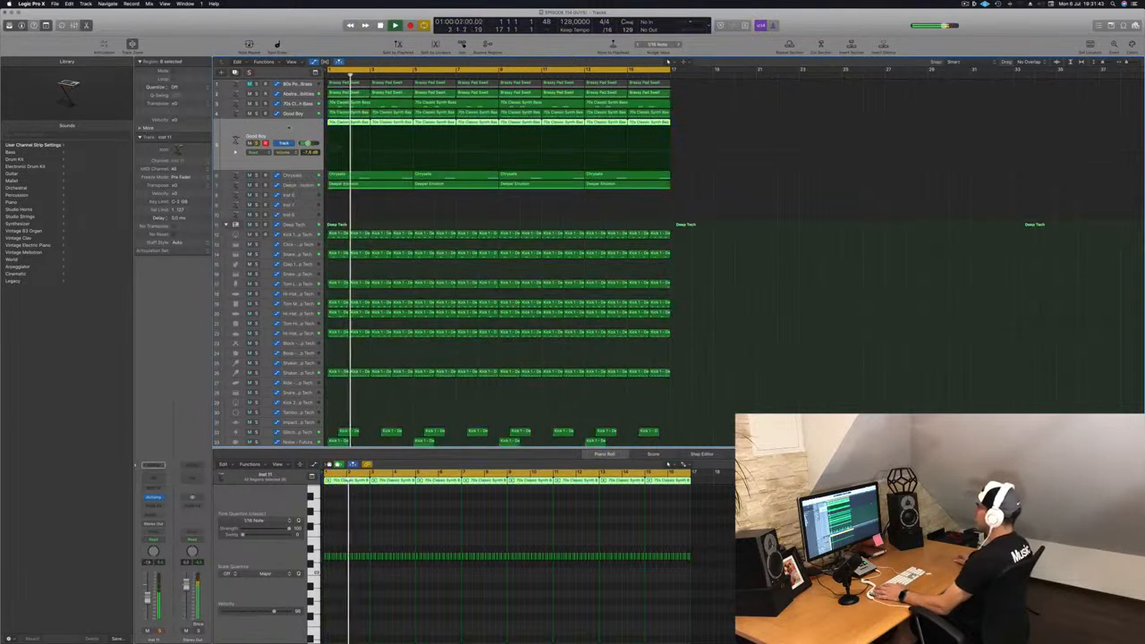
Step: Load Sculpture in stereo as the new track's instrument
click(154, 495)
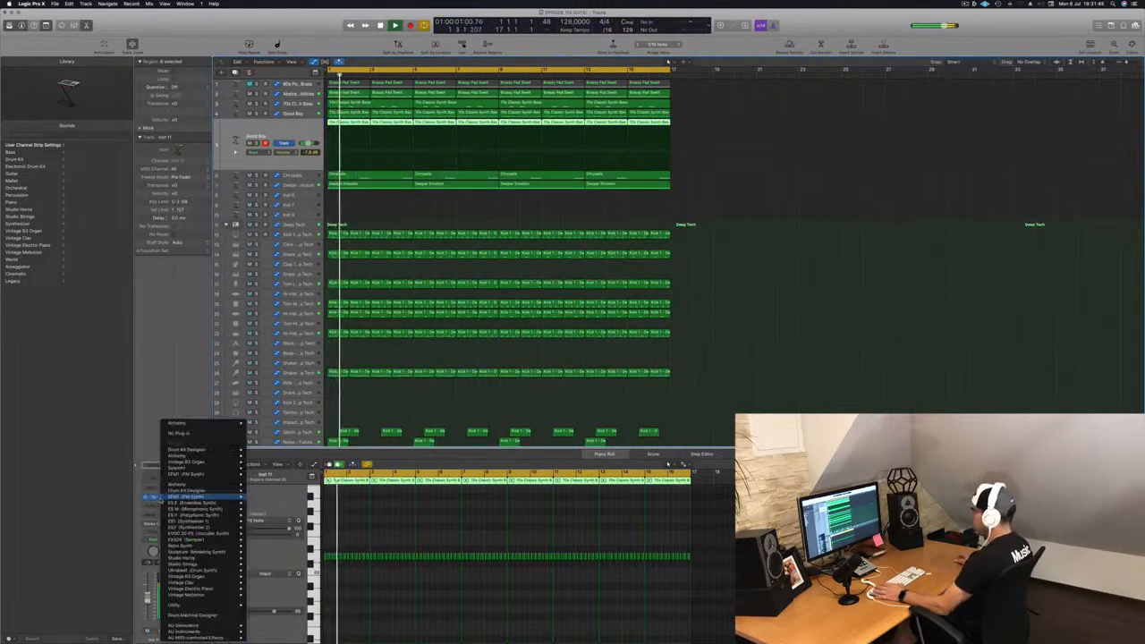
mouse_move(201, 569)
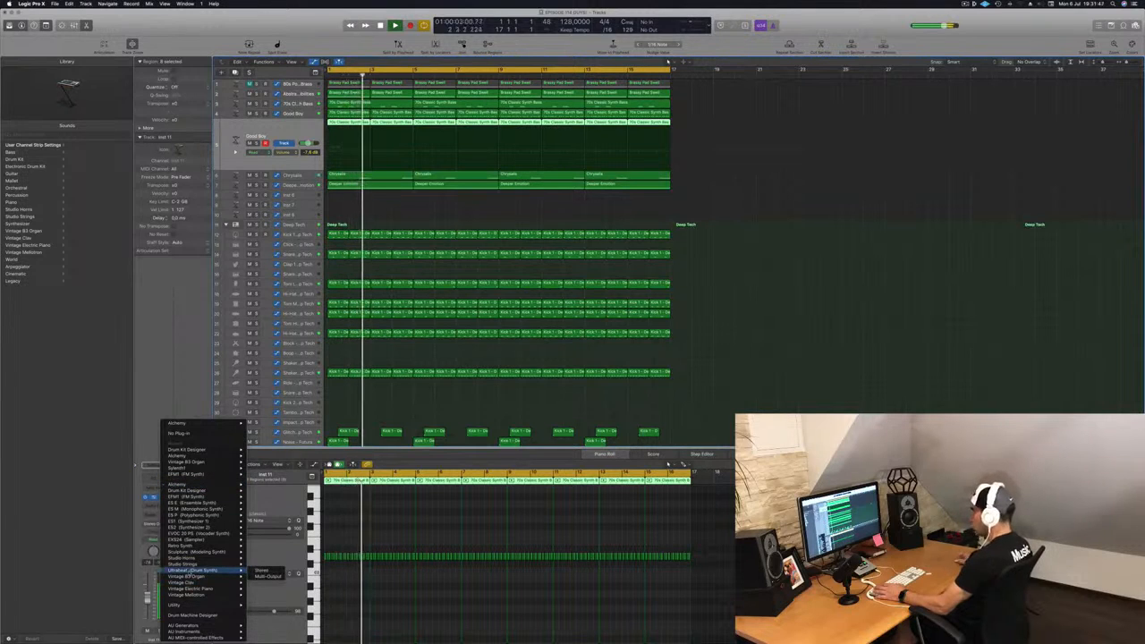
mouse_move(204, 516)
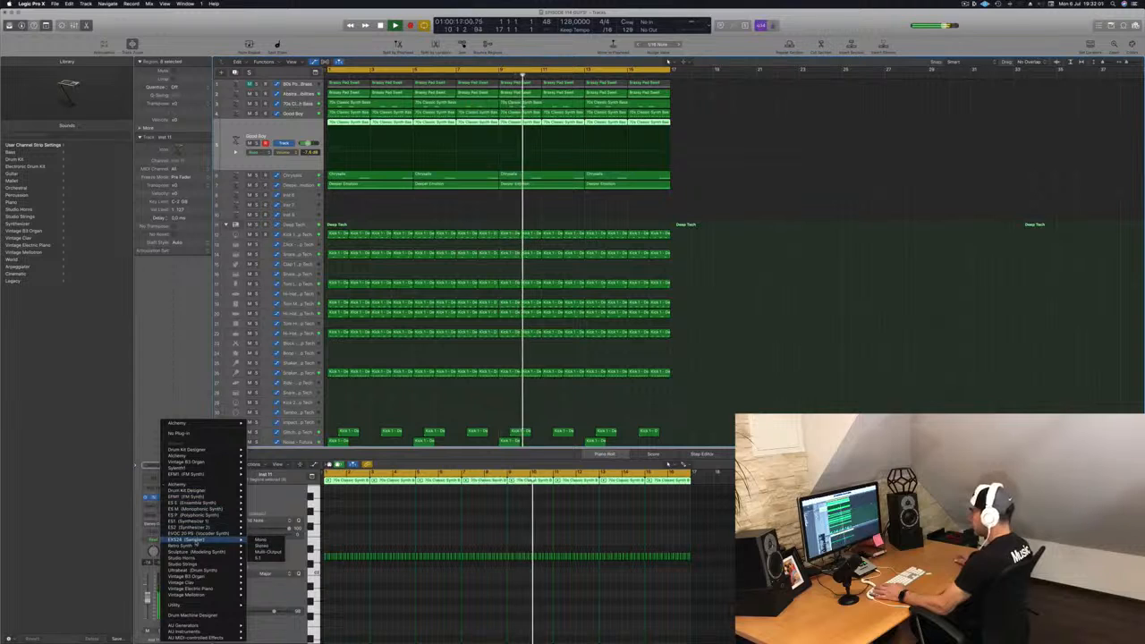
click(260, 552)
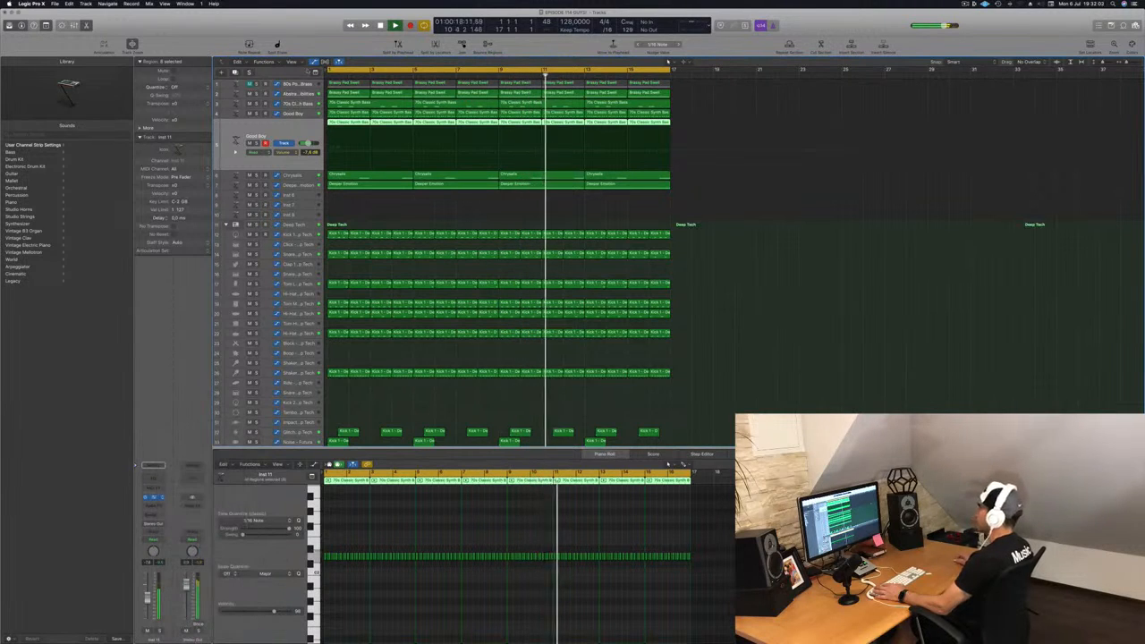
Step: Load the Lean on preset in Sculpture and play the project
drag(200, 27, 783, 192)
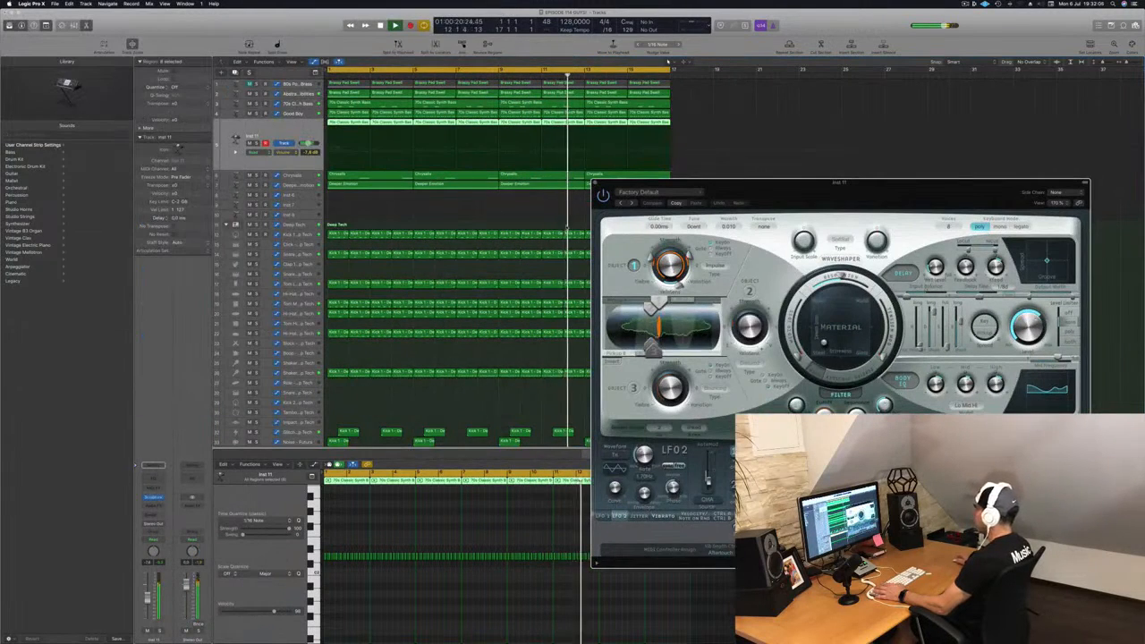
click(686, 195)
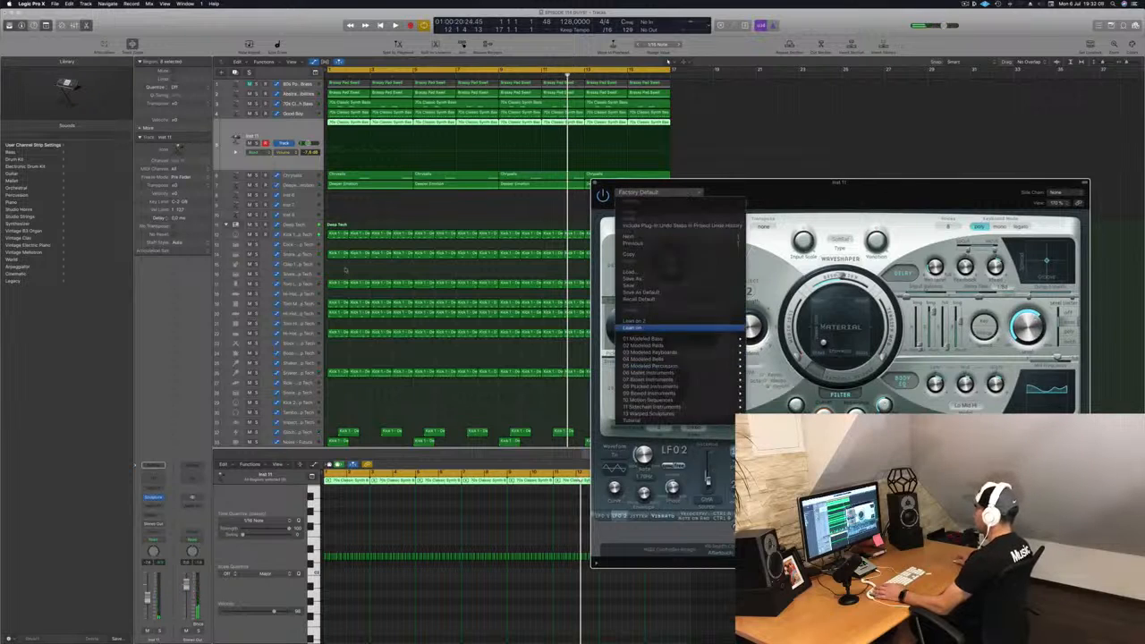
click(635, 327)
click(275, 132)
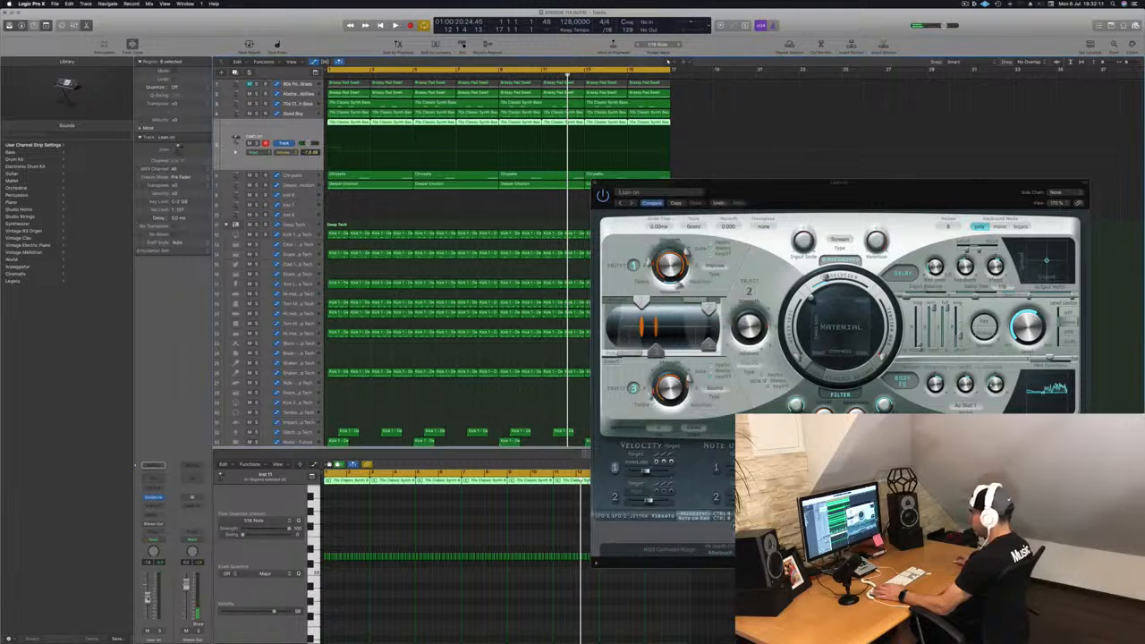
key(space)
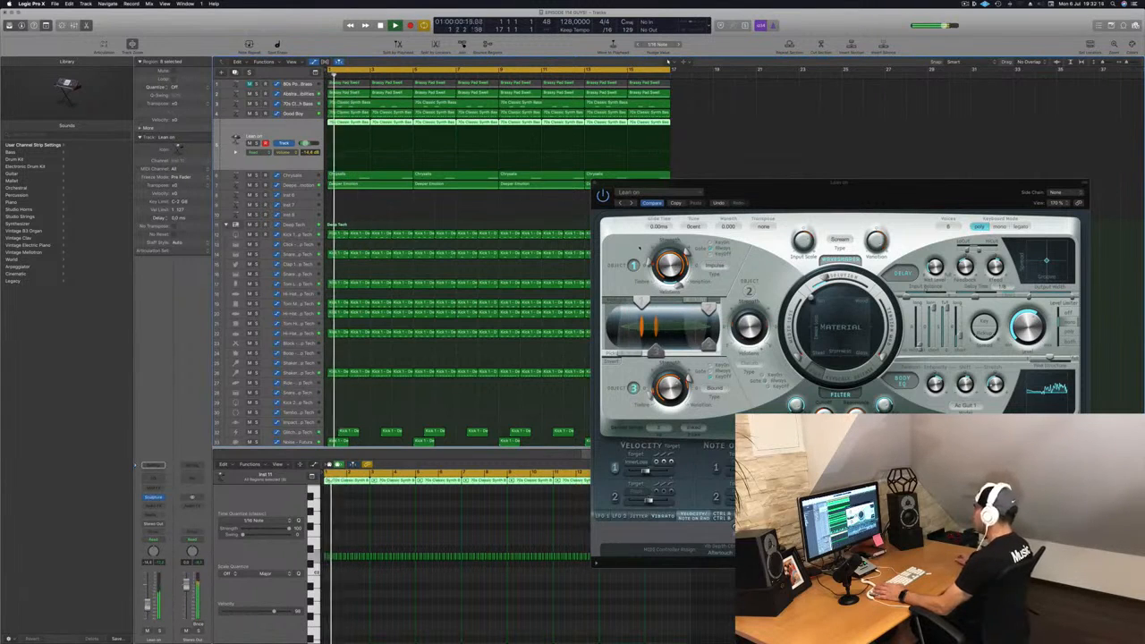
Step: Audition the neighbouring Sculpture presets and return to Lean on
click(630, 203)
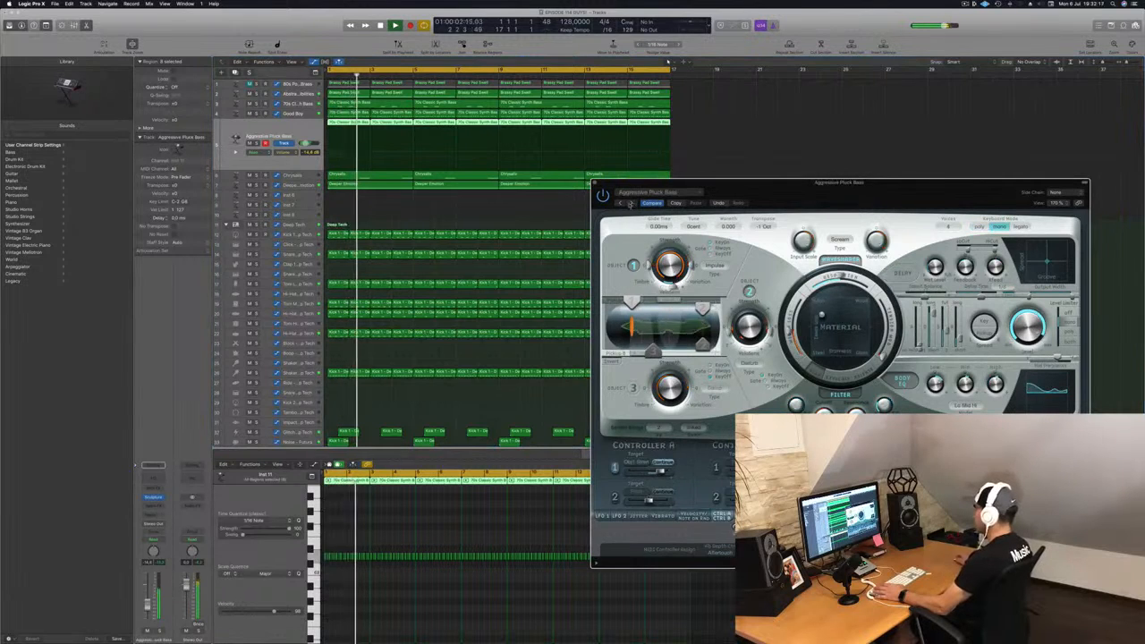
click(622, 203)
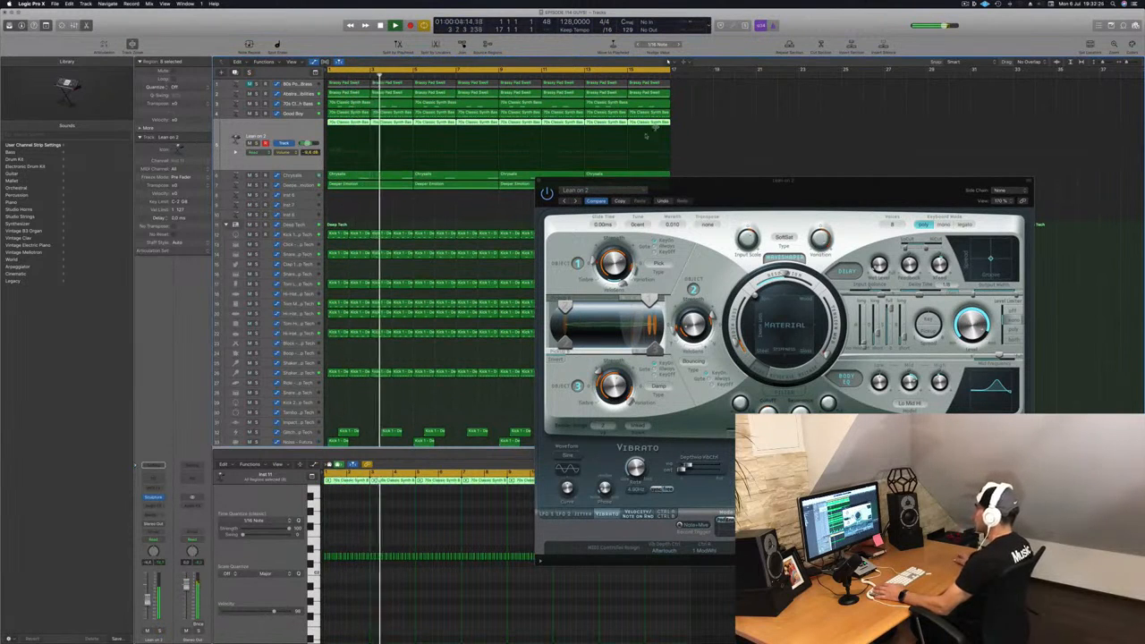
click(575, 201)
drag(736, 193, 726, 194)
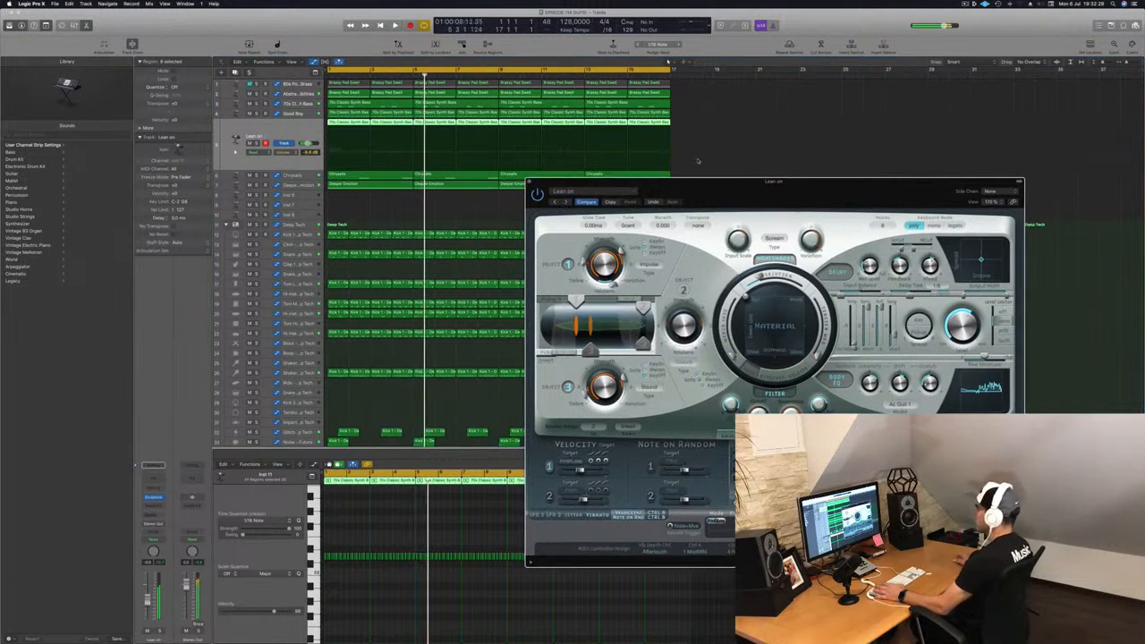
Step: Lower the Lean on track's volume fader and open its Channel EQ
drag(148, 602, 148, 612)
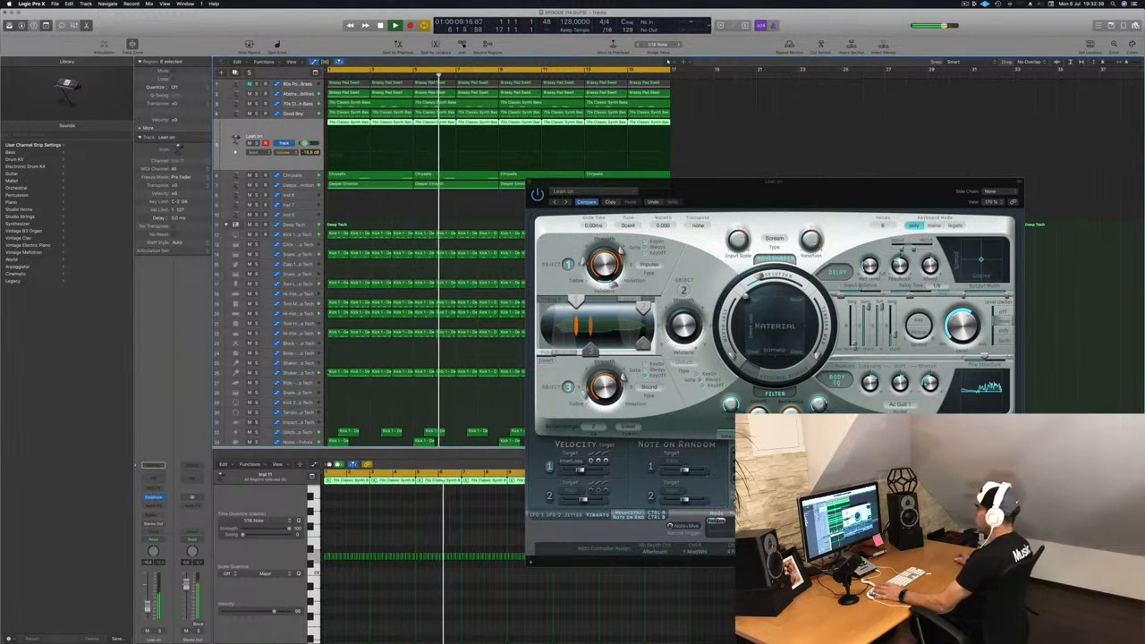
key(Return)
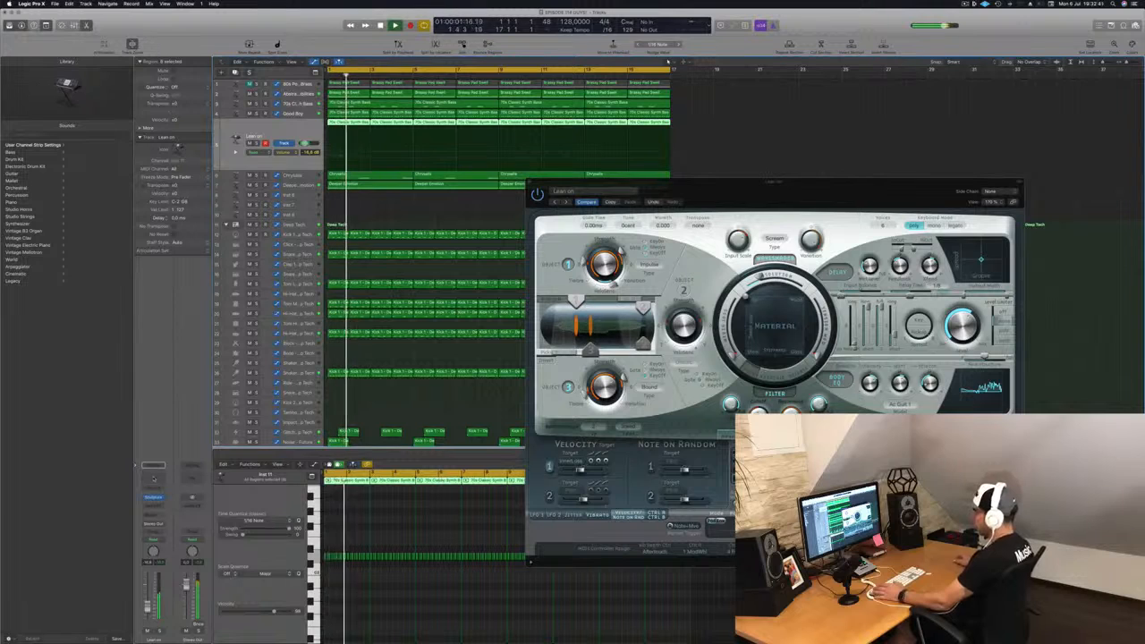
click(154, 479)
click(154, 486)
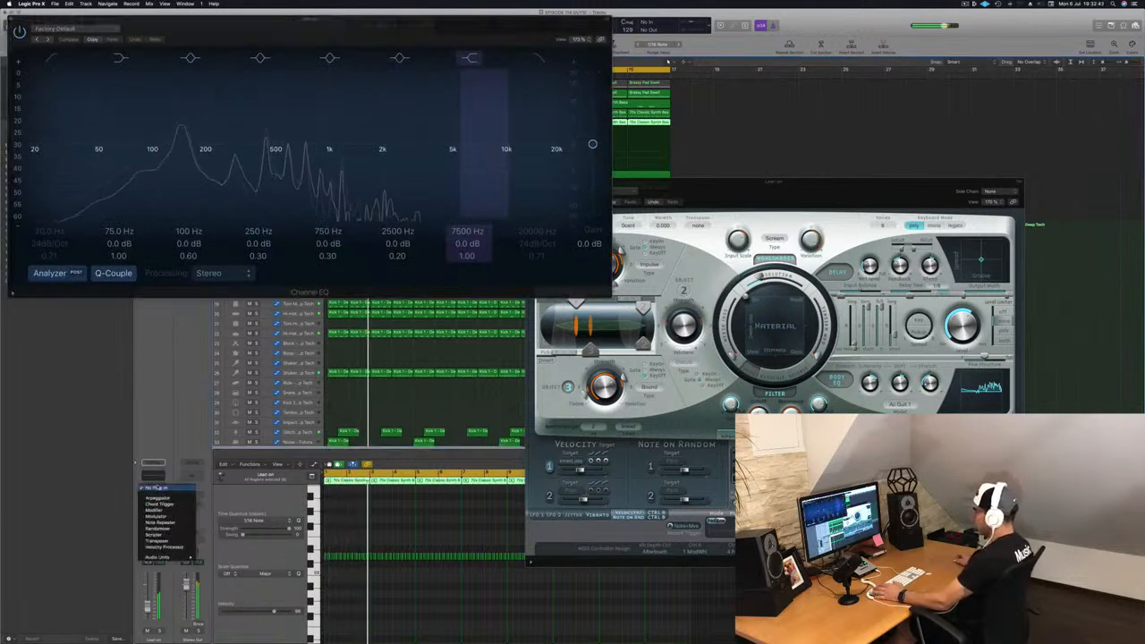
click(159, 522)
click(152, 516)
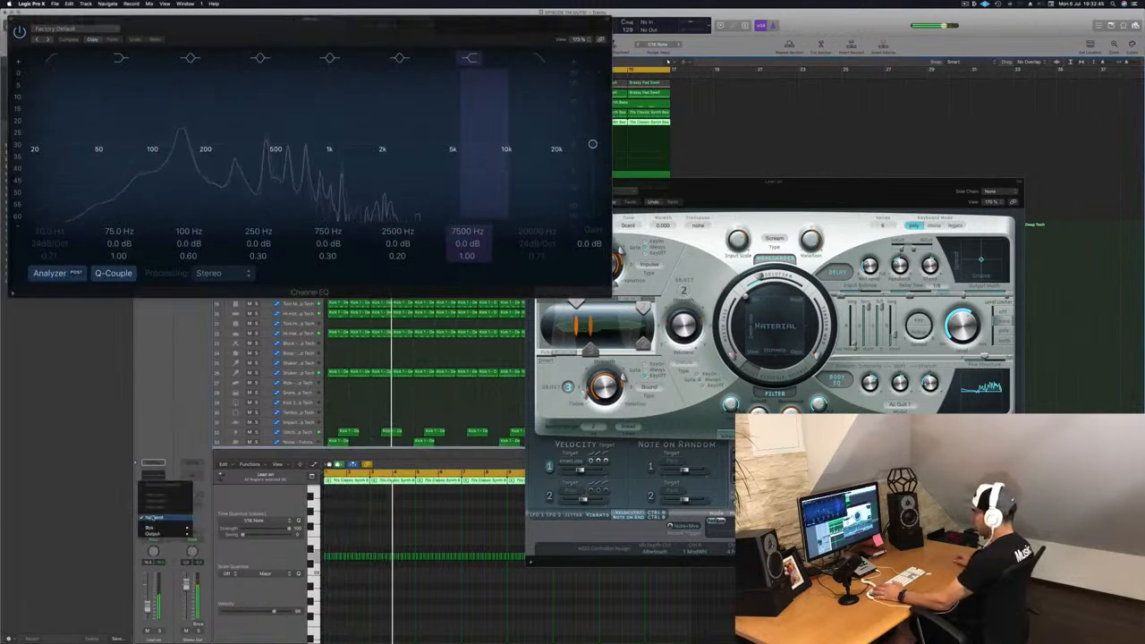
click(182, 447)
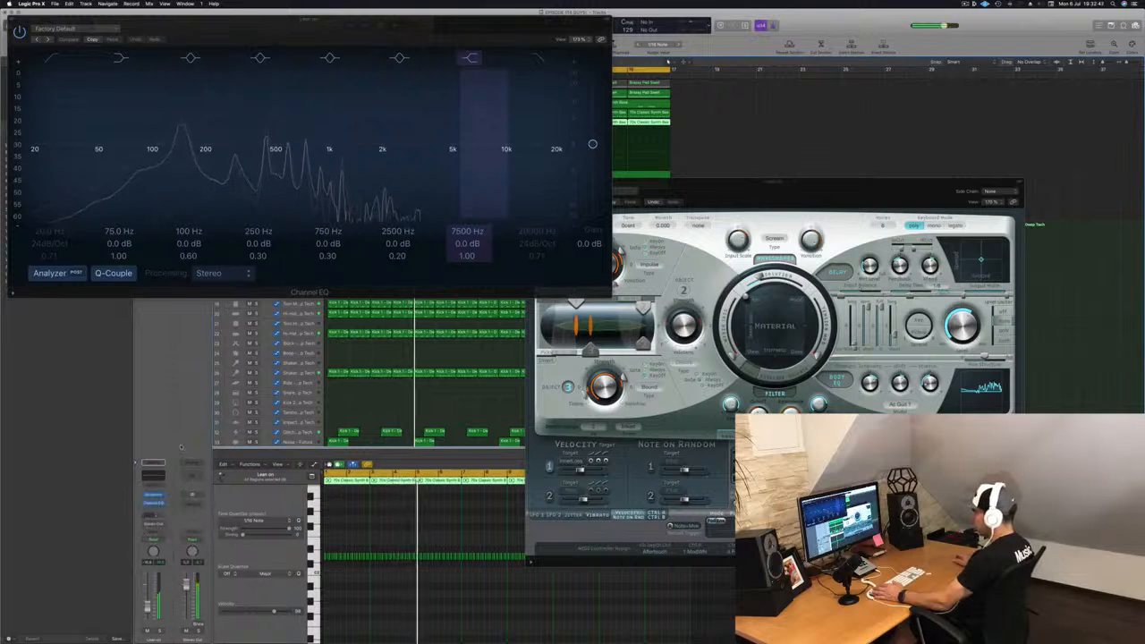
Step: Insert a stereo Stereo Delay on the Lean on track and close the Channel EQ window
click(153, 509)
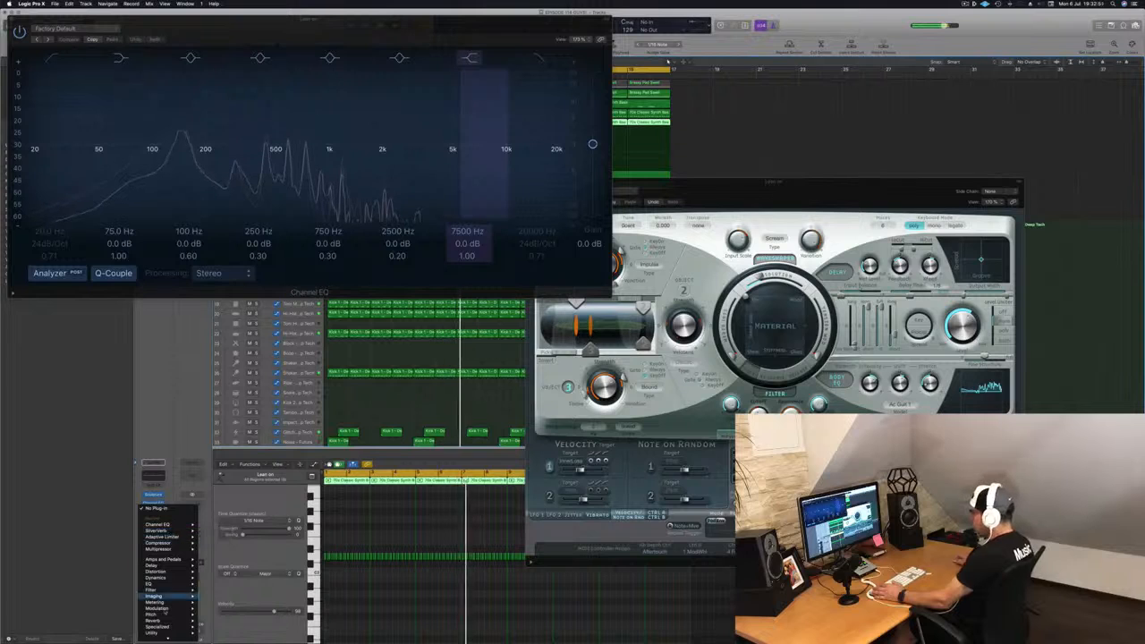
mouse_move(172, 560)
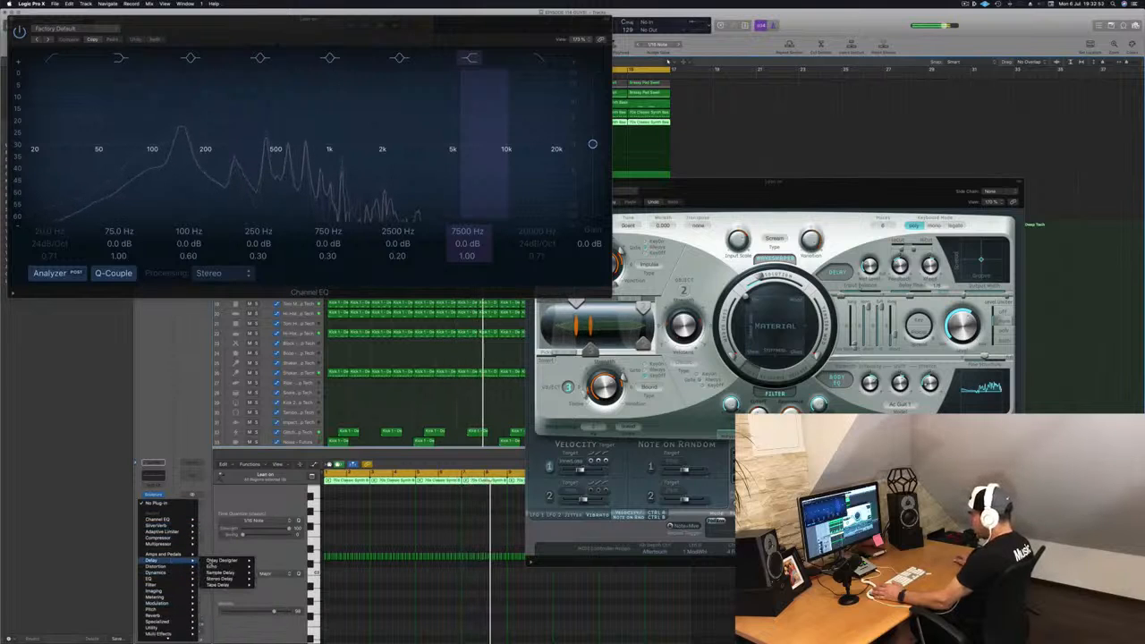
mouse_move(224, 578)
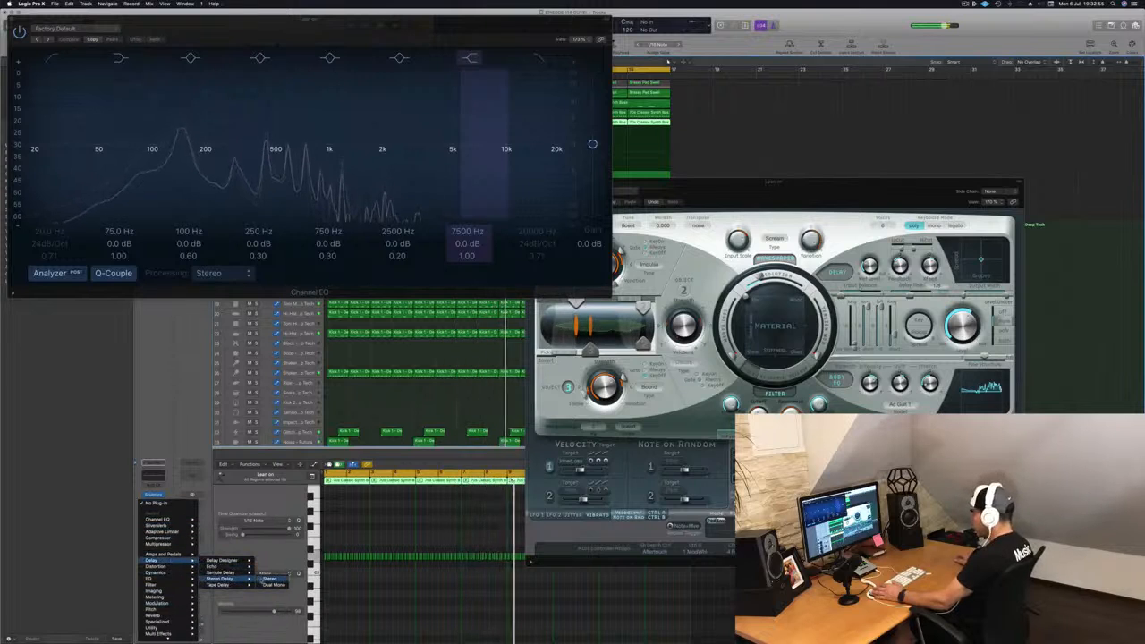
click(268, 578)
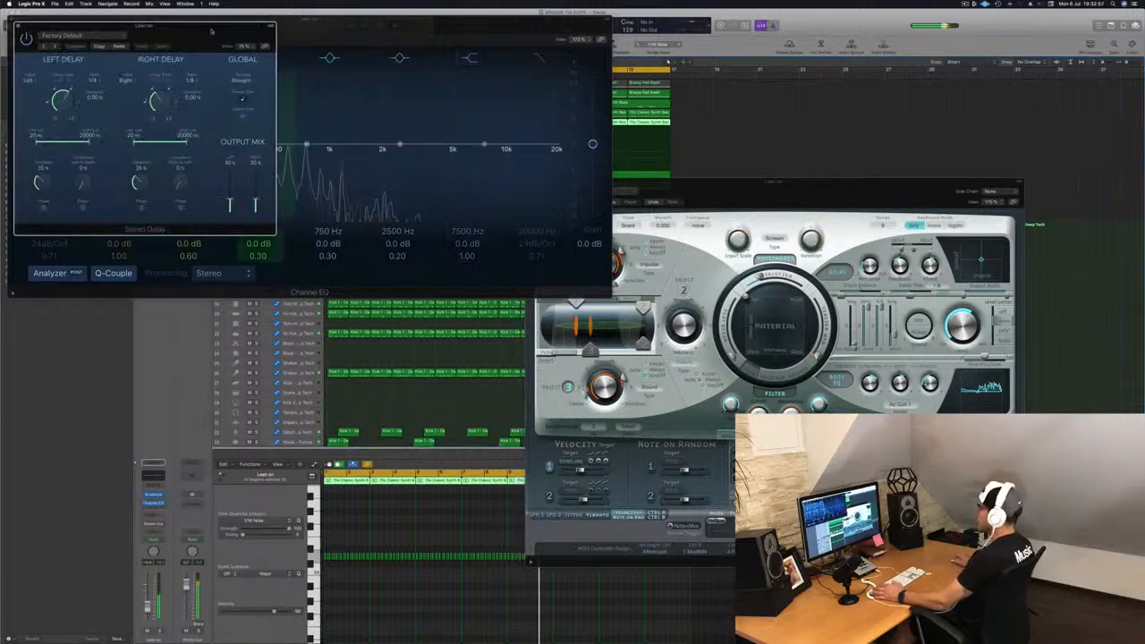
drag(209, 27, 642, 206)
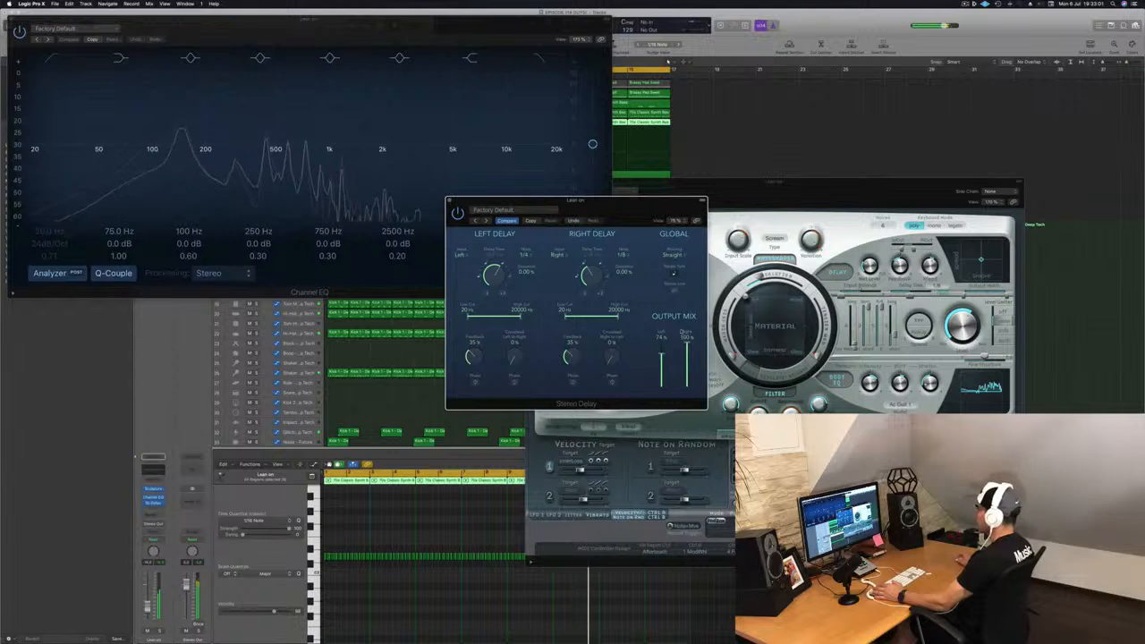
key(super+w)
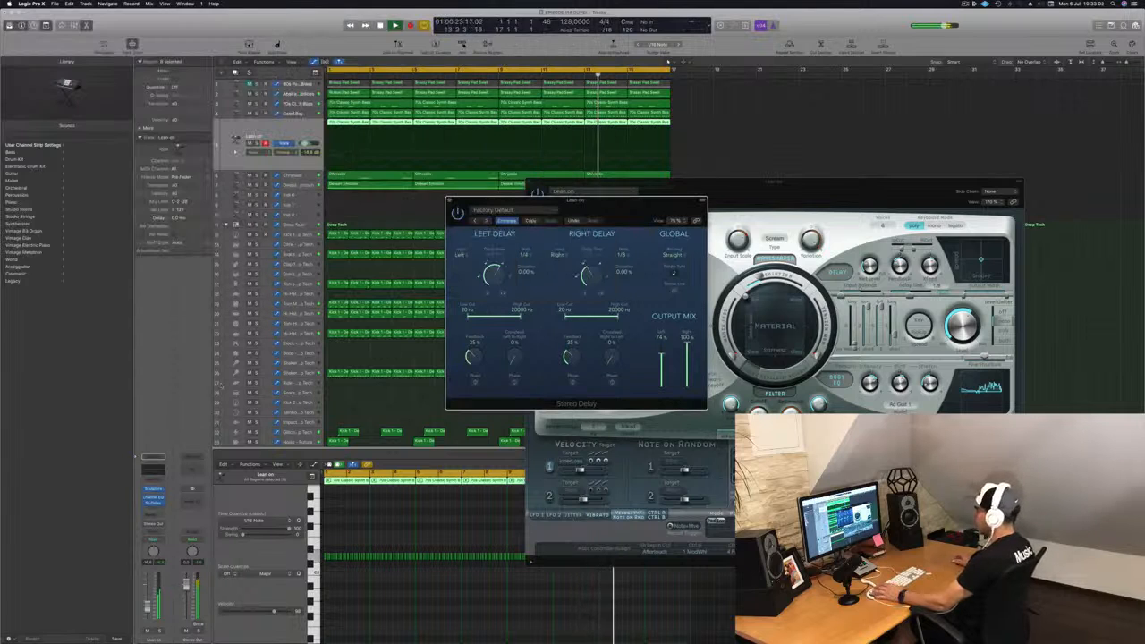
key(space)
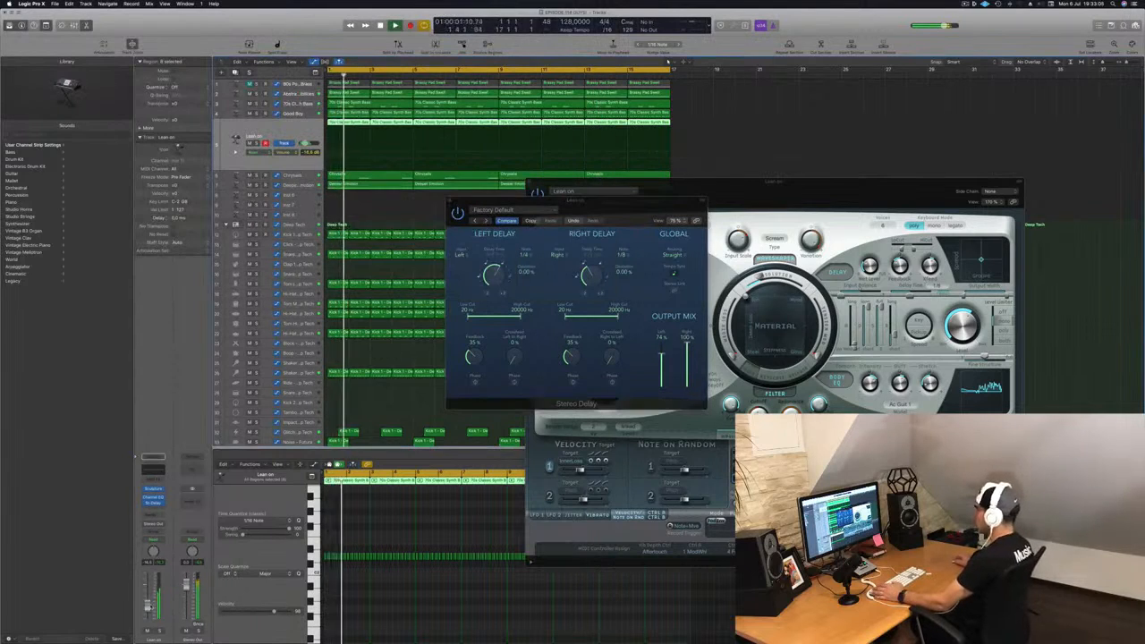
Step: Lower the Stereo Delay's output mix wet levels and solo the Lean on track
drag(573, 203, 552, 203)
drag(640, 374, 667, 357)
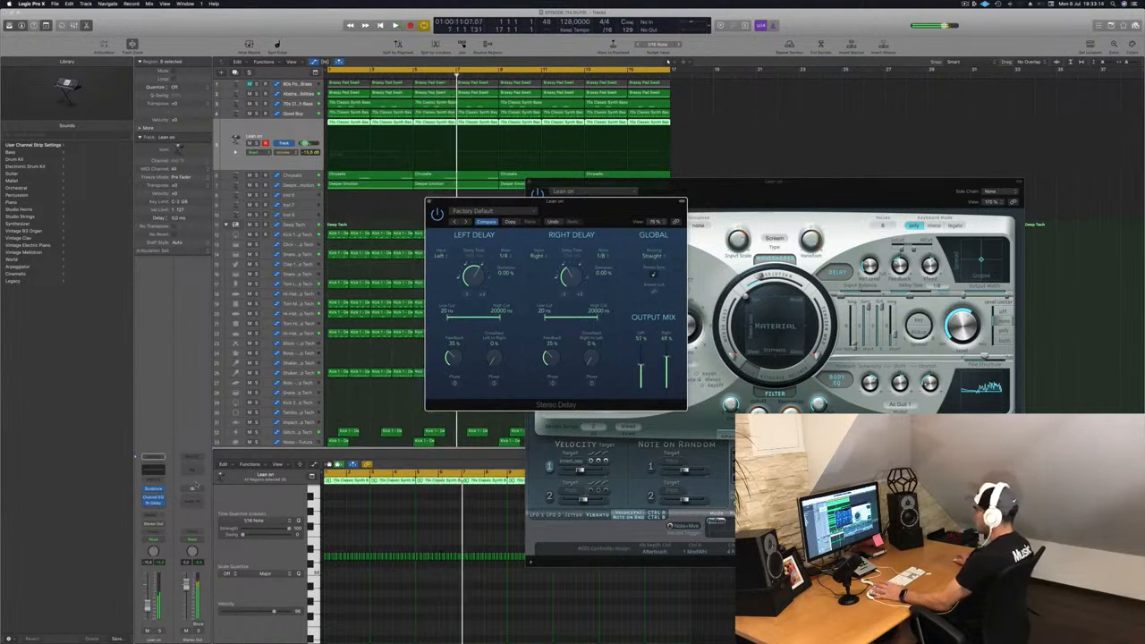
key(space)
click(160, 632)
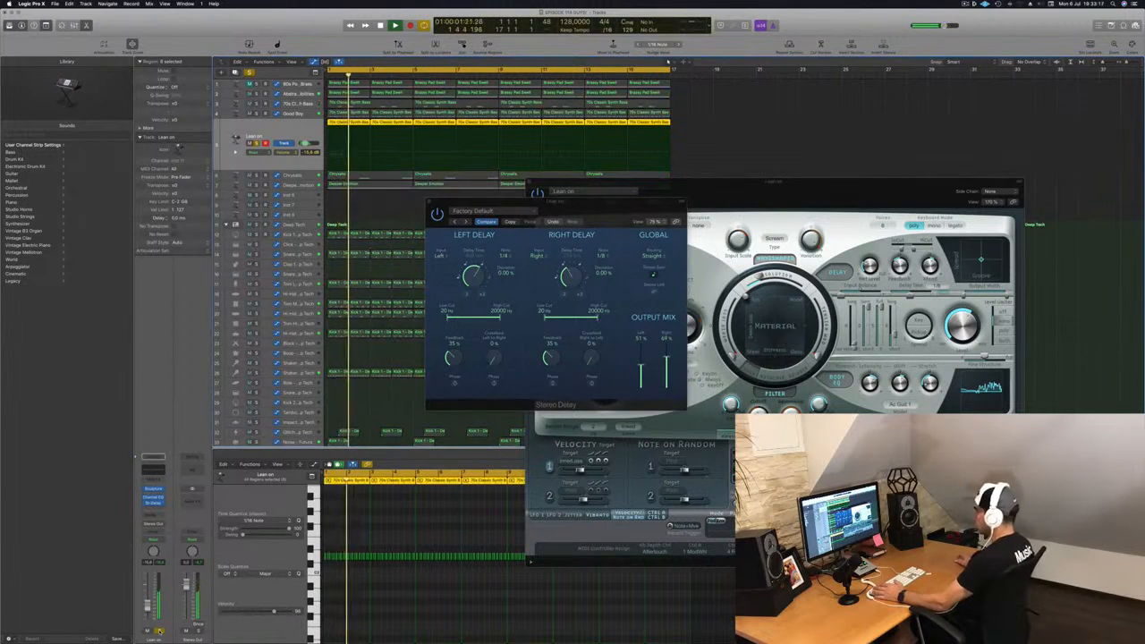
Step: Unsolo the Lean on track and close the Sculpture window
drag(555, 203, 883, 189)
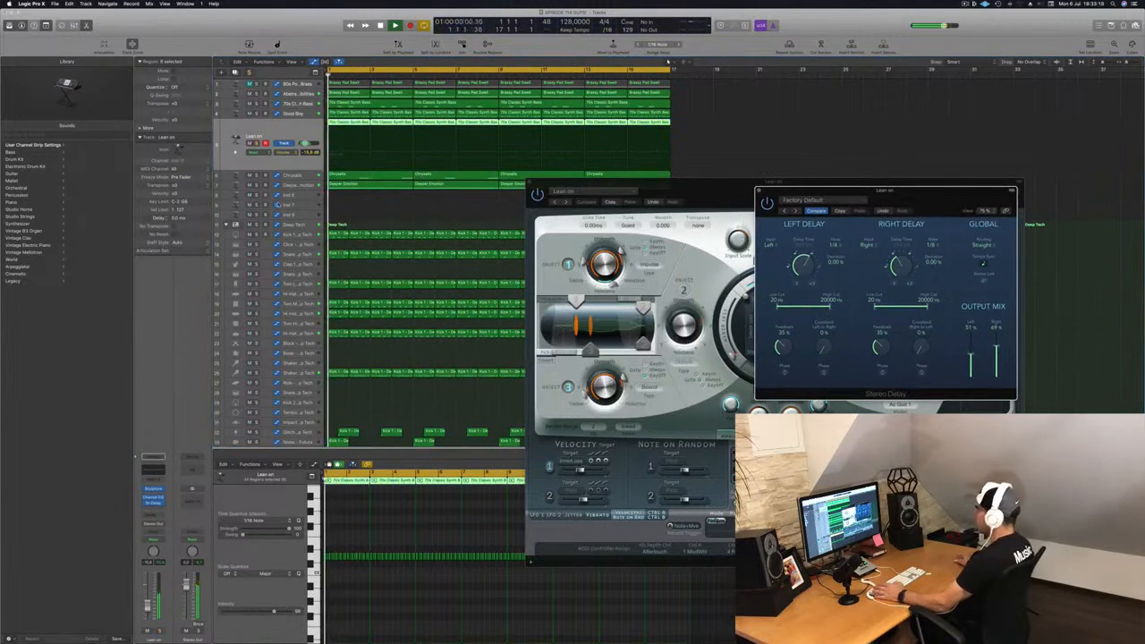
key(s)
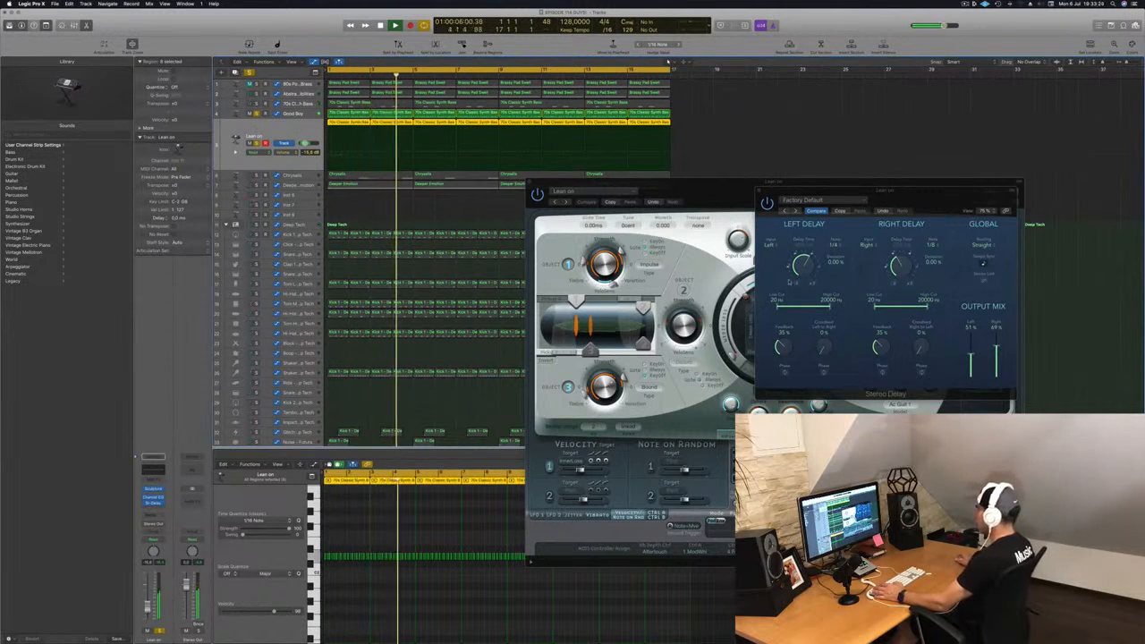
drag(714, 207, 579, 239)
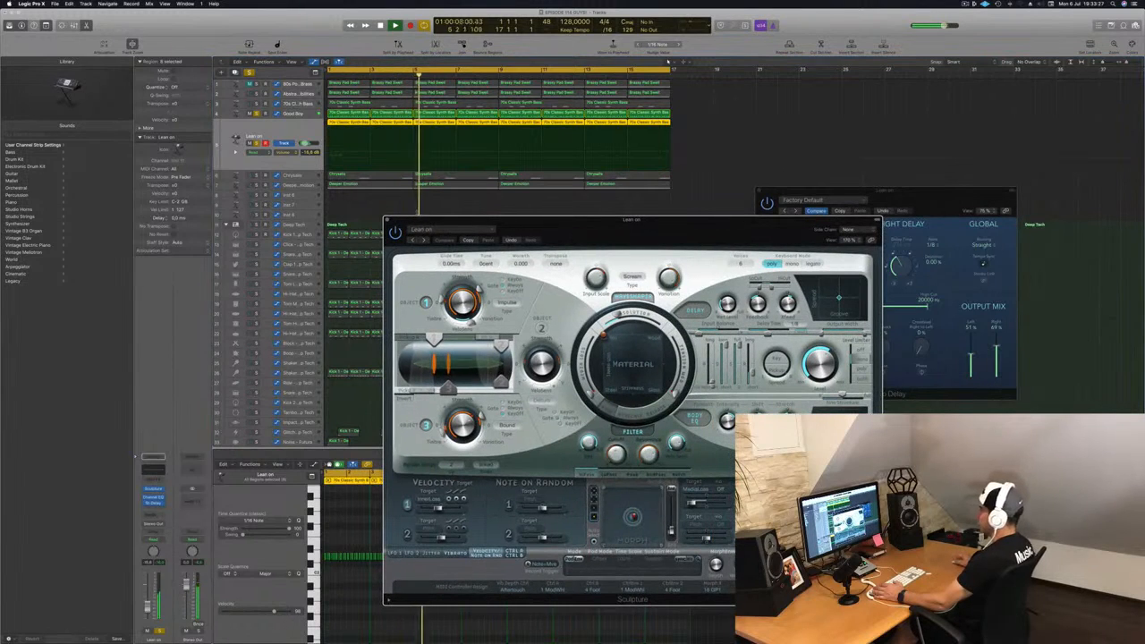
key(super+w)
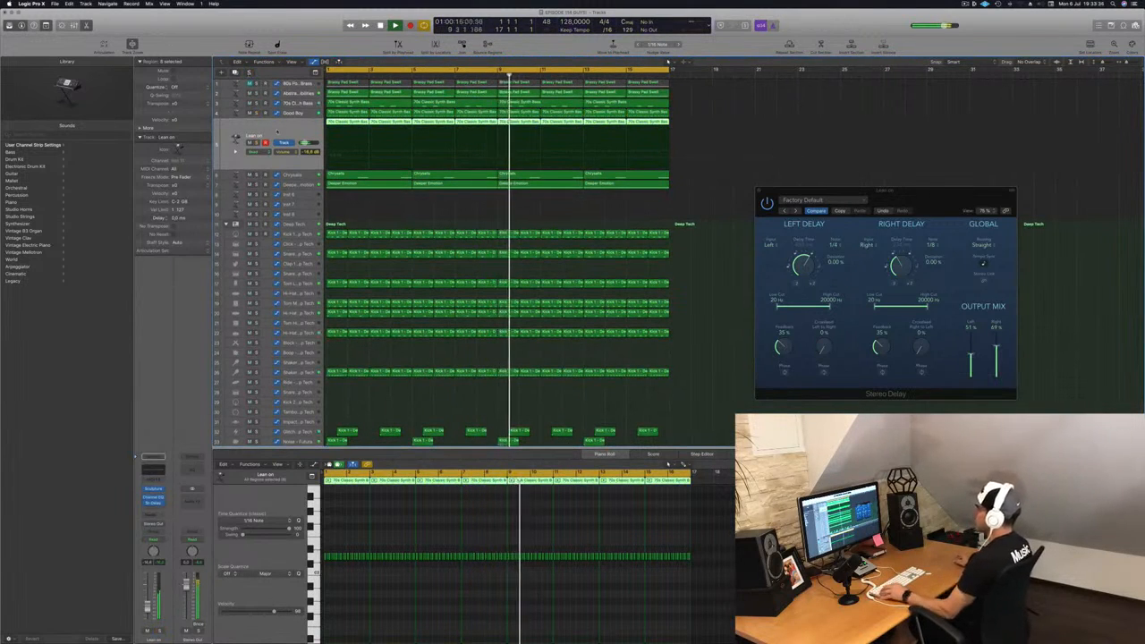
Step: Lower the Stereo Delay's left output mix level and close the delay window
key(super+Left)
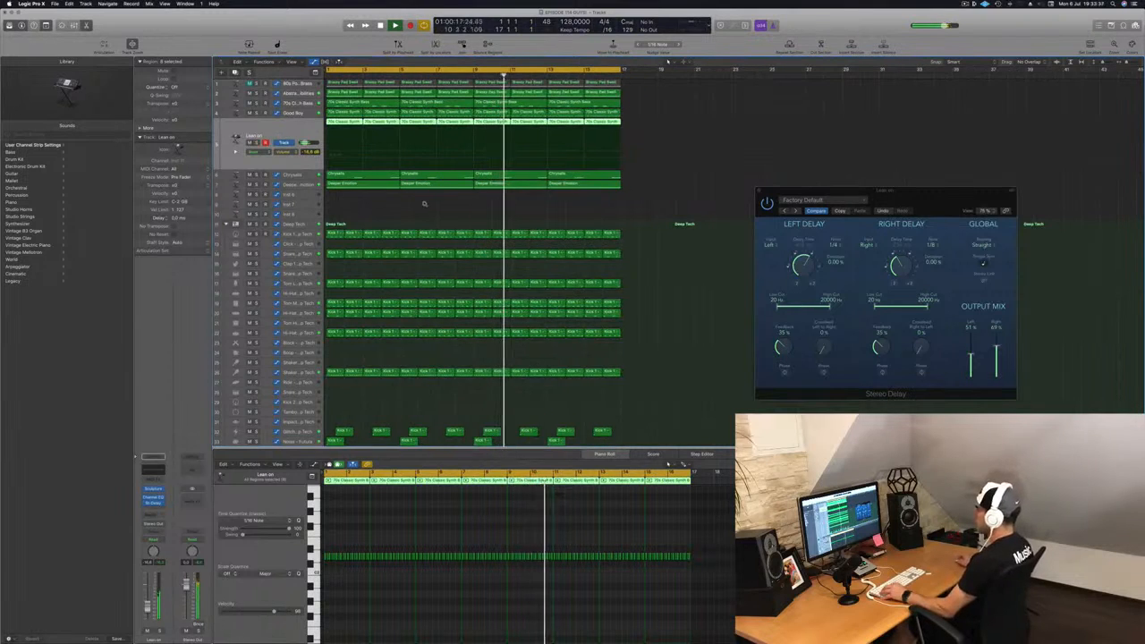
key(super+Up)
key(super+Up)
key(super+Up)
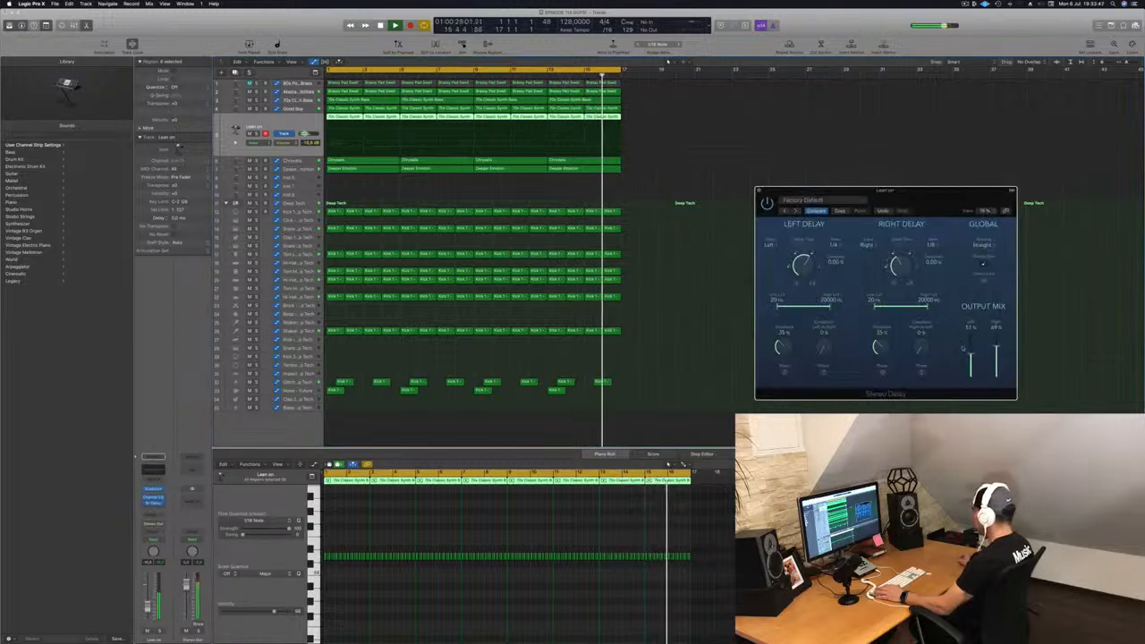
drag(970, 354, 997, 358)
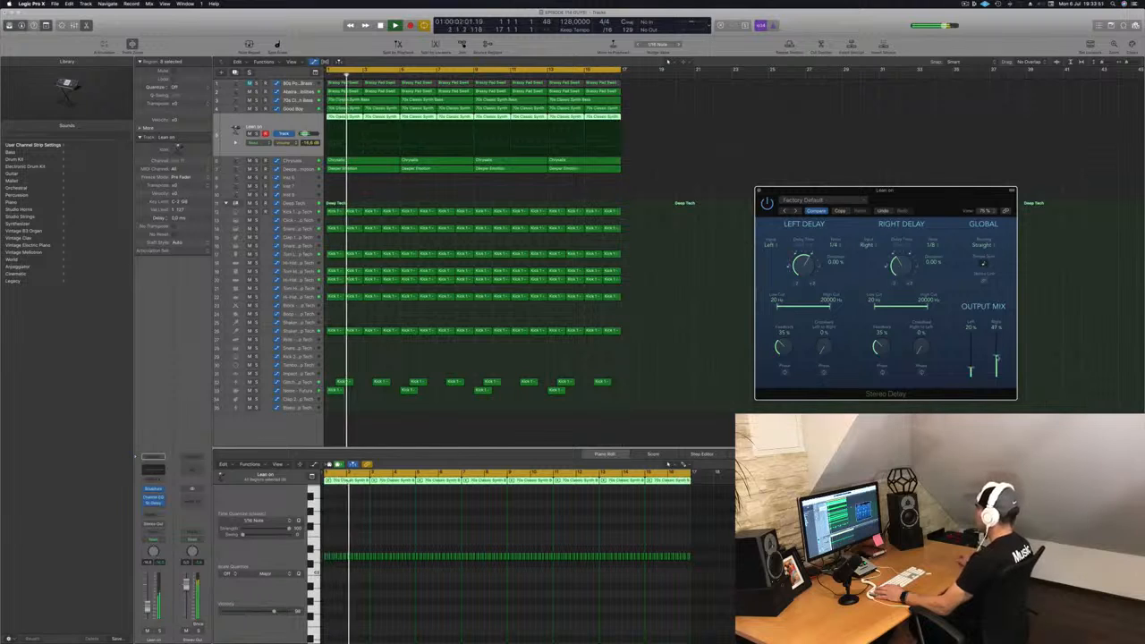
click(758, 190)
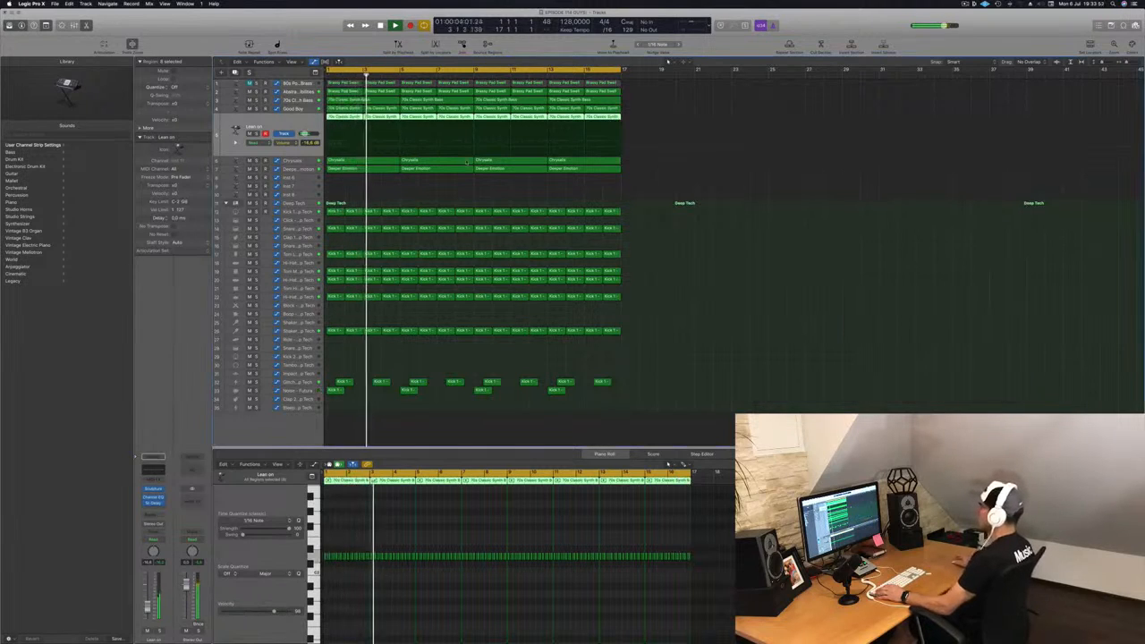
Step: Select the 70s Classic Synth Bass track and duplicate it as a new track
click(287, 109)
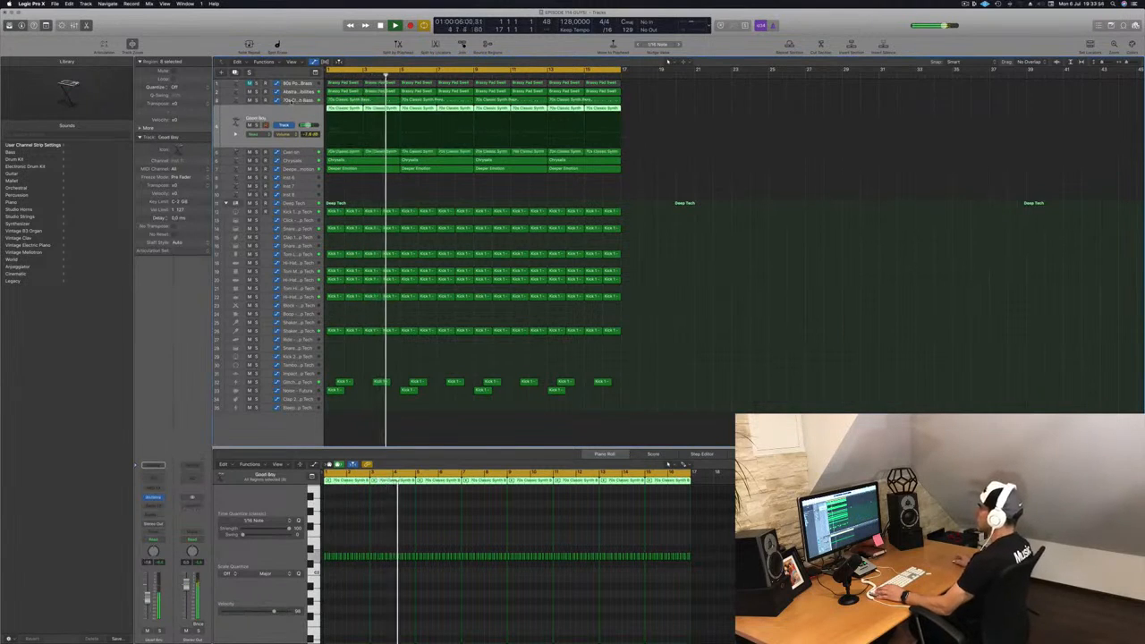
click(285, 101)
key(Return)
key(ctrl+s)
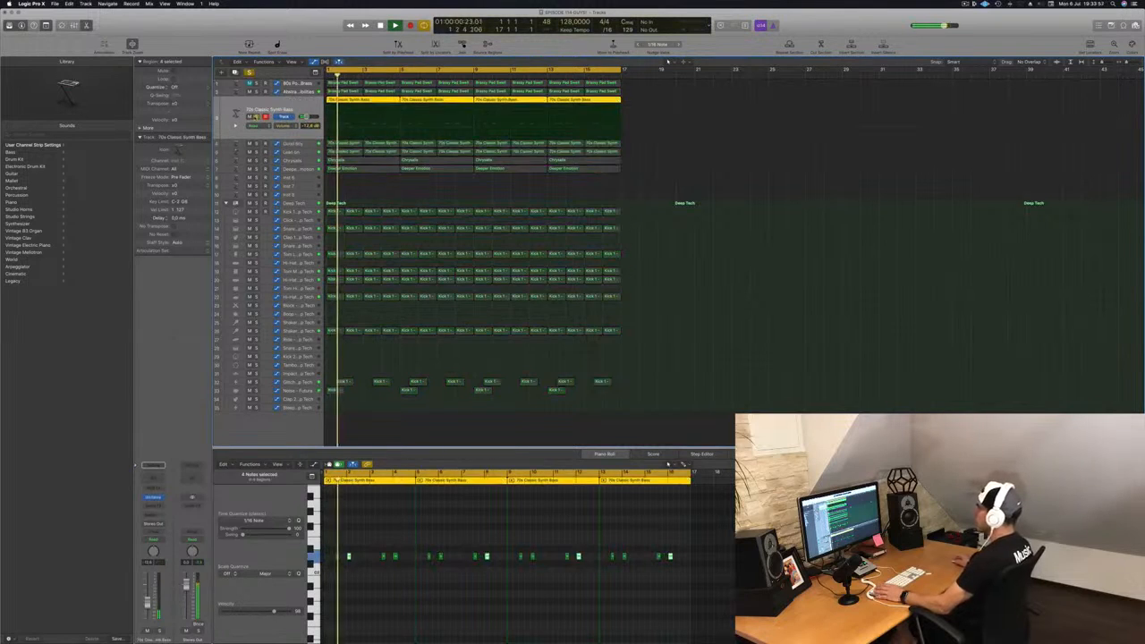
key(ctrl+s)
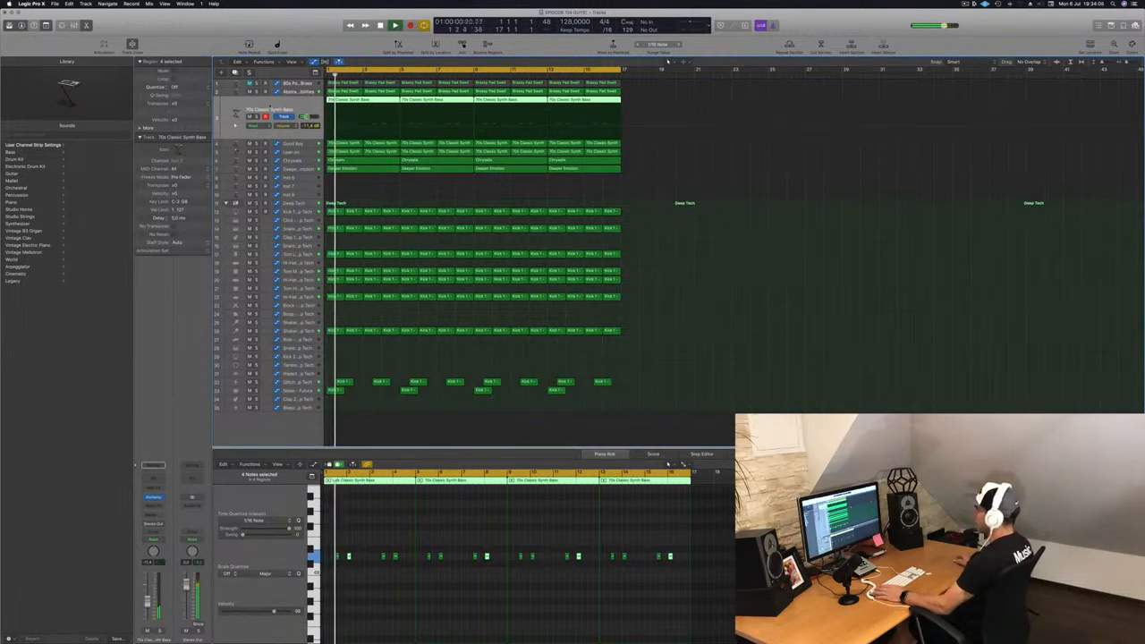
key(super+d)
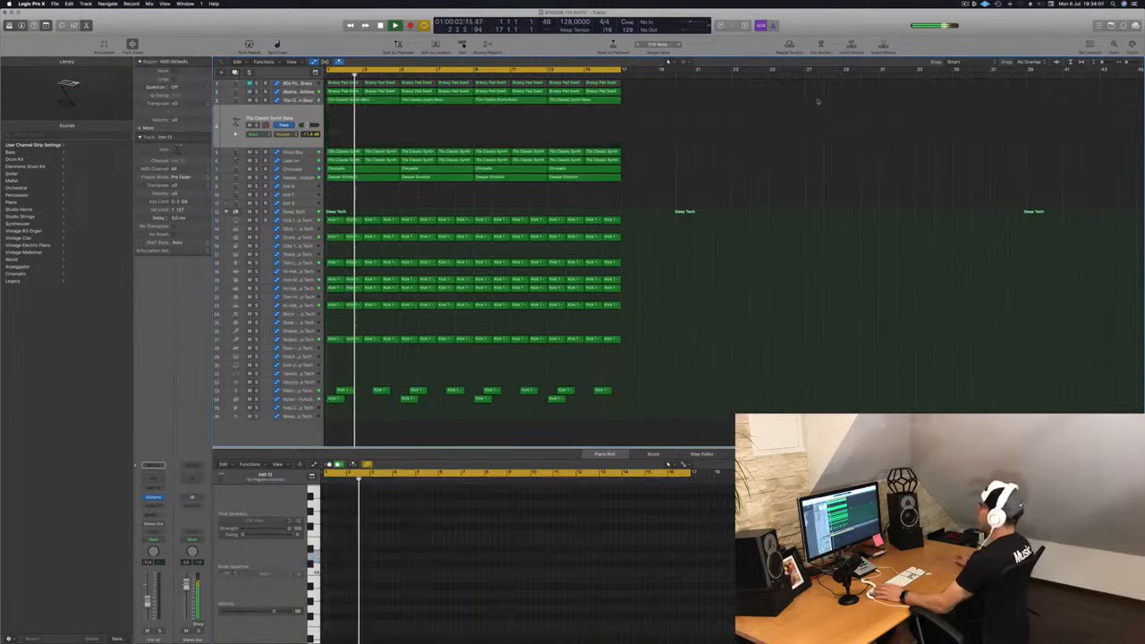
Step: Copy a 70s Classic Synth Bass region onto the new track and copy its notes further along in the Piano Roll
drag(366, 104, 365, 114)
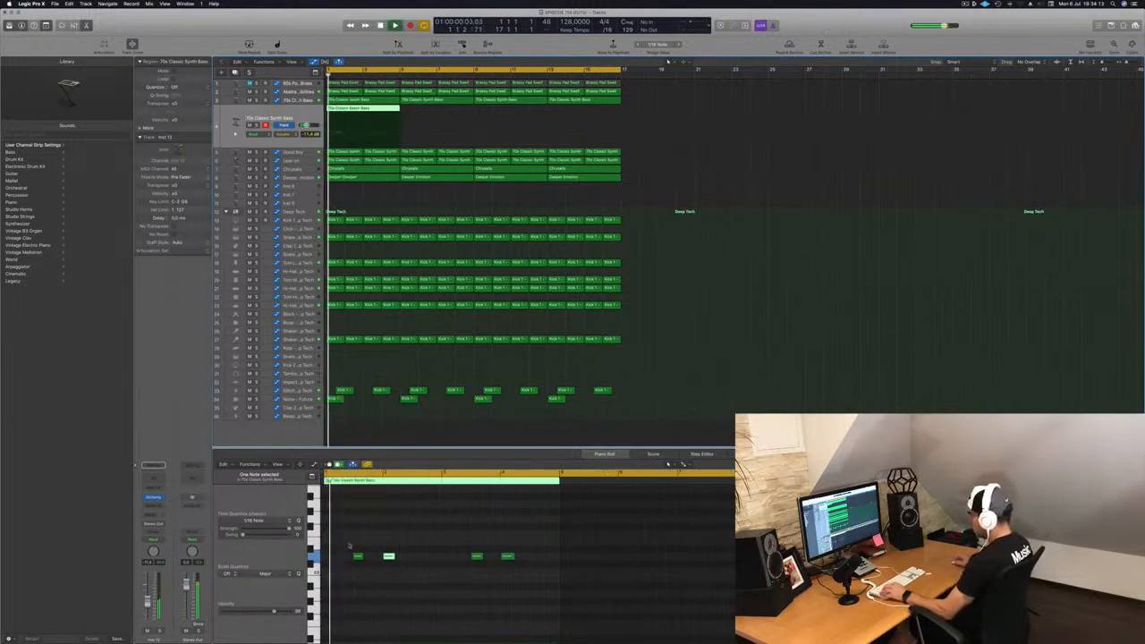
key(super+a)
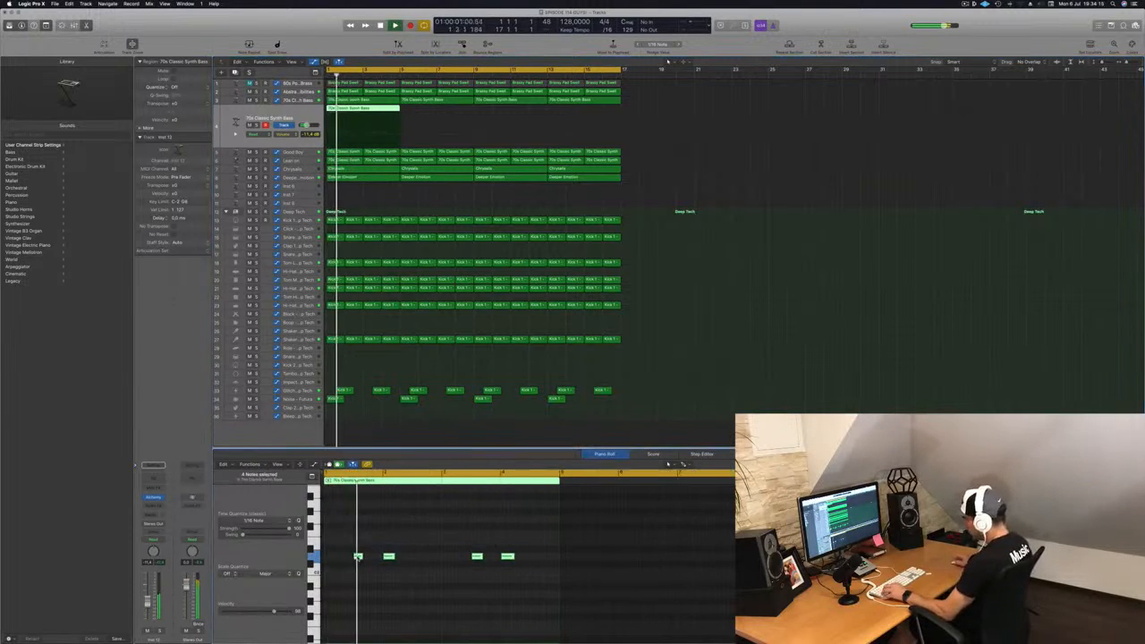
scroll(358, 558, up, 5)
scroll(370, 561, left, 3)
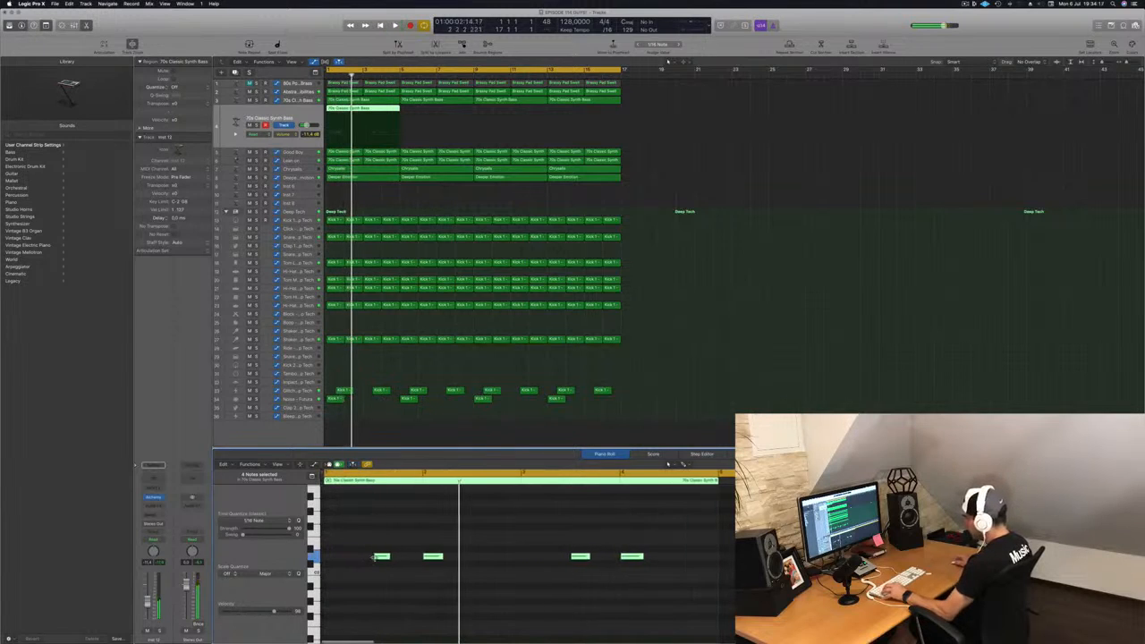
drag(382, 559, 486, 564)
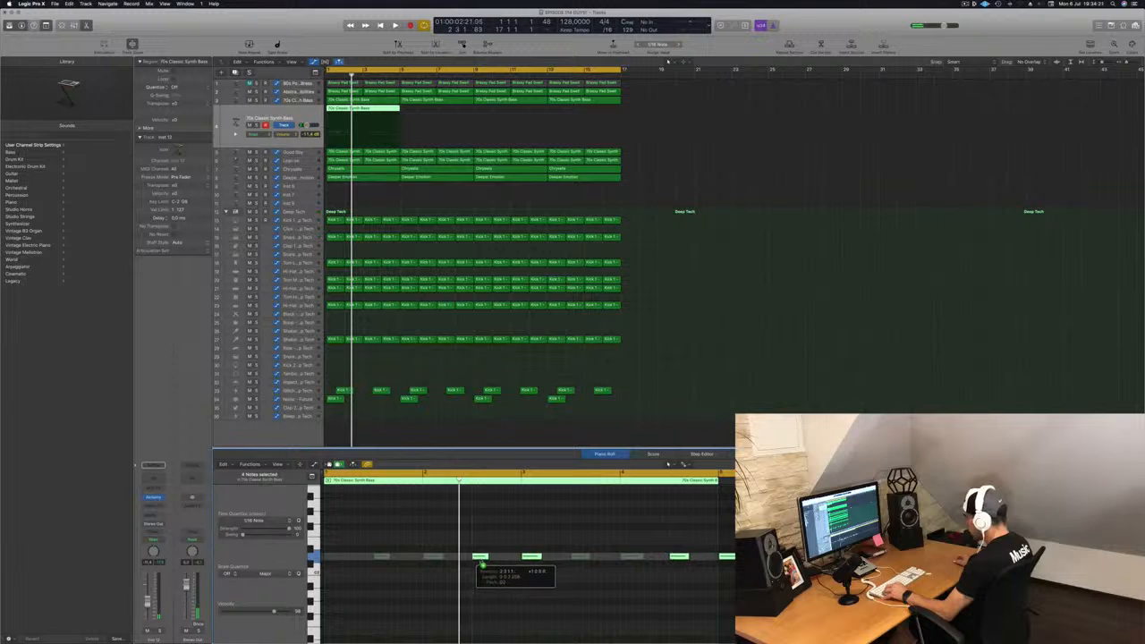
drag(483, 566, 482, 565)
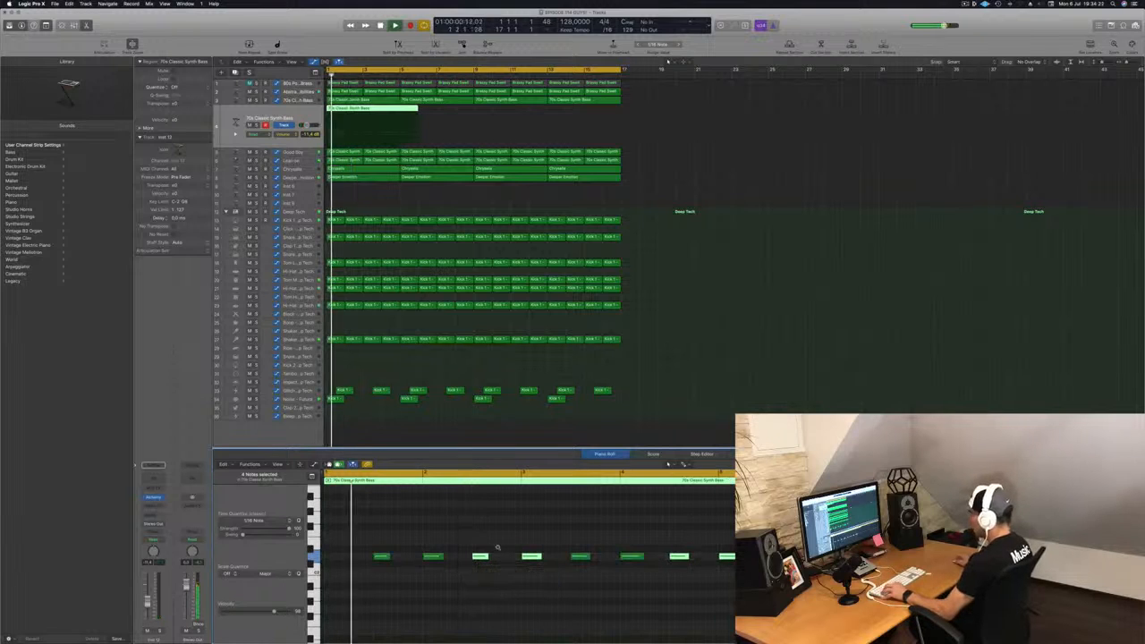
Step: Delete all but two notes of the copied bass pattern
drag(376, 545, 426, 566)
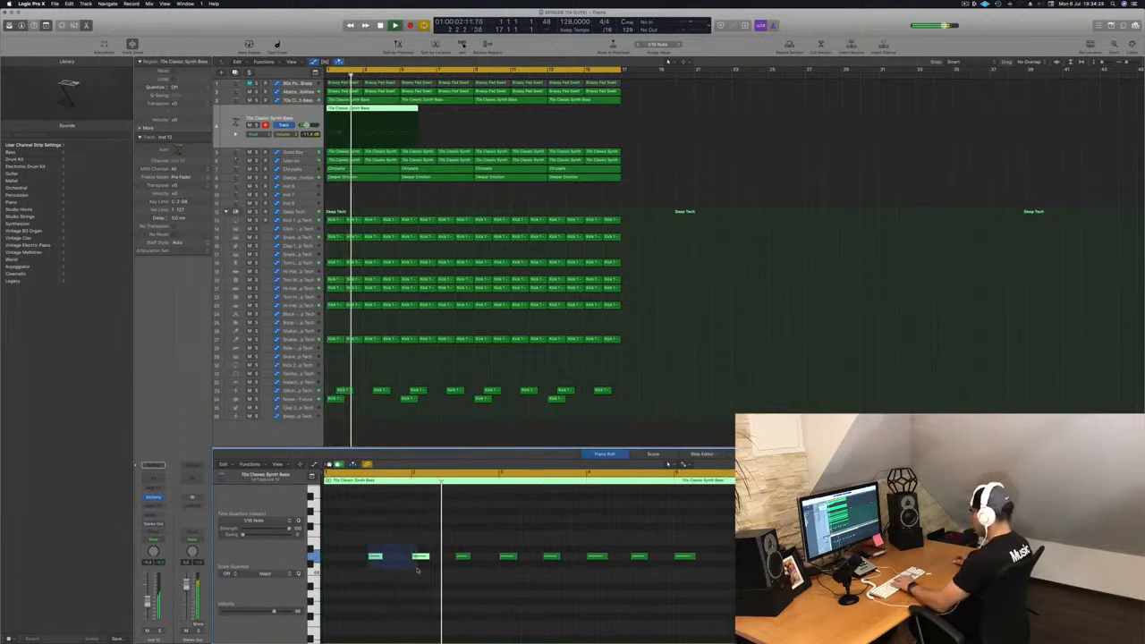
key(Delete)
key(Delete)
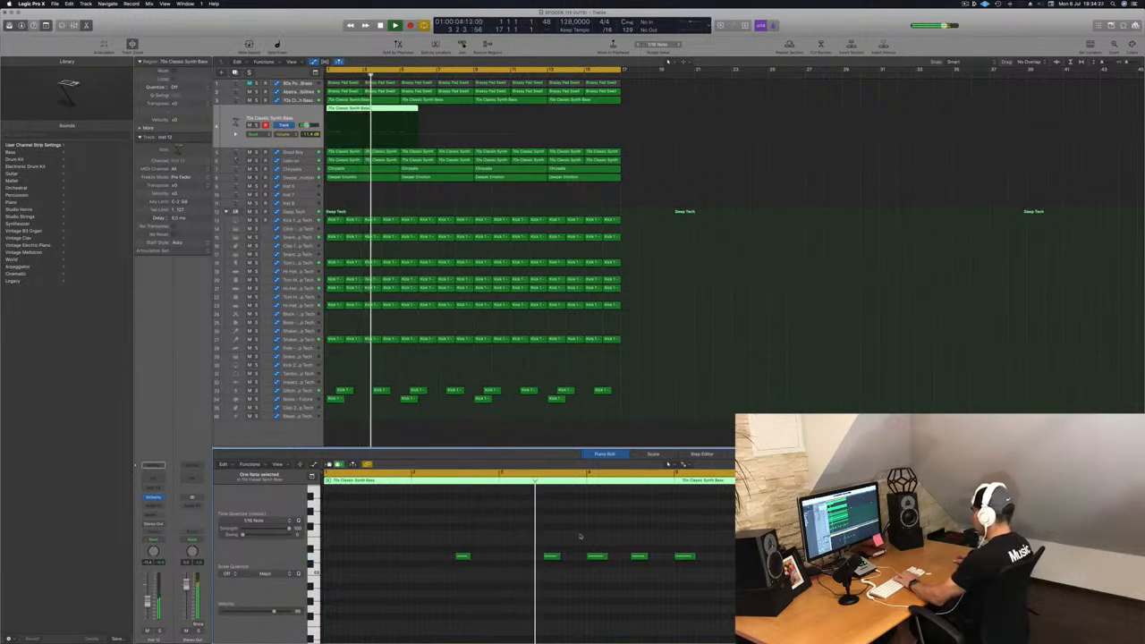
drag(535, 537, 608, 576)
key(Delete)
key(Delete)
key(Return)
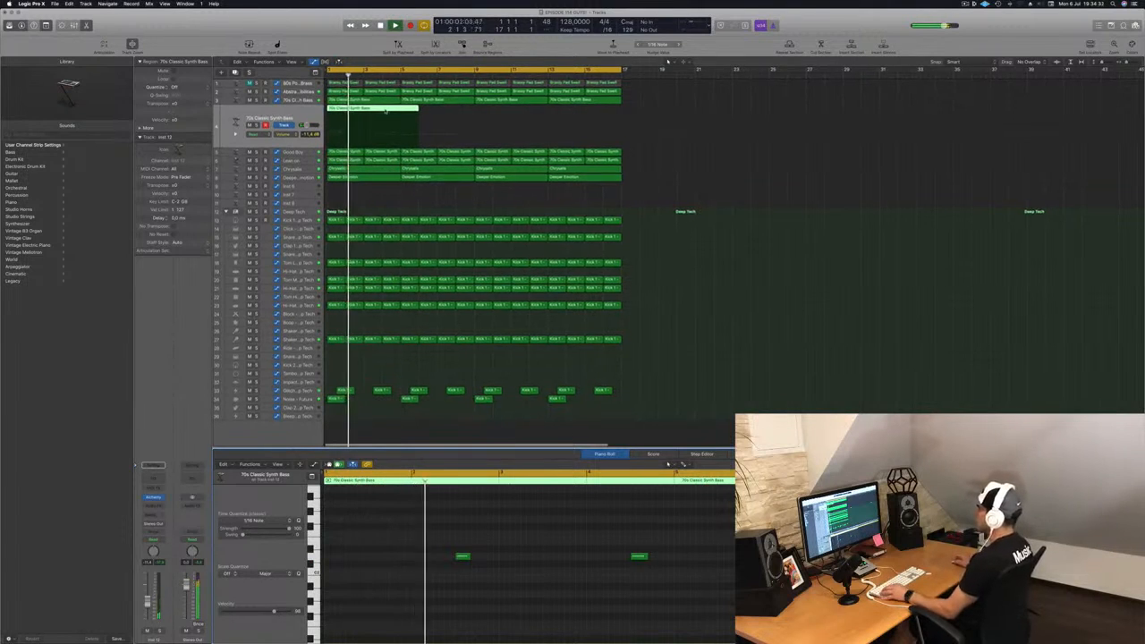
Step: Delete the short extra region on the new bass track and audition playback
click(410, 109)
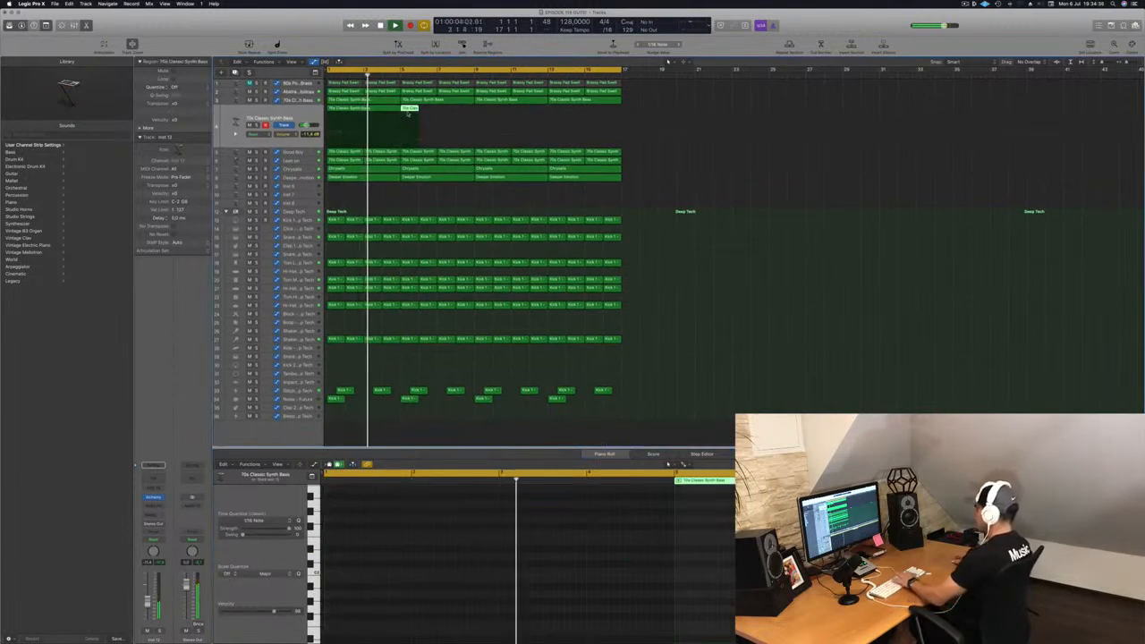
key(Delete)
key(space)
key(space)
Step: Open the new track's Alchemy instrument and copy the bass region one position to the right
click(375, 109)
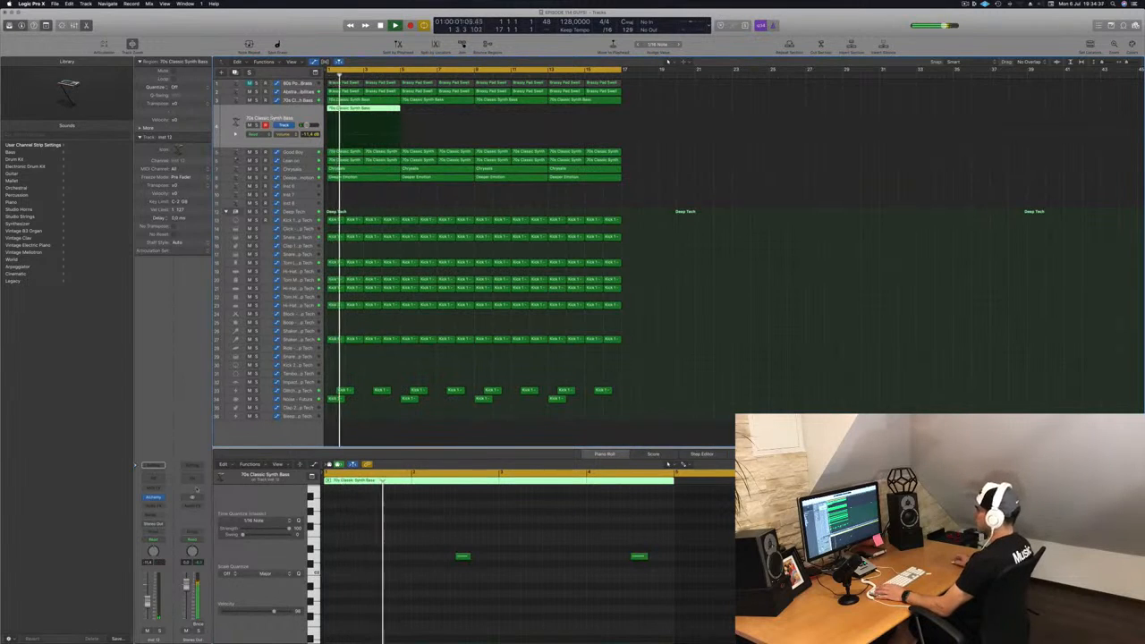
click(152, 498)
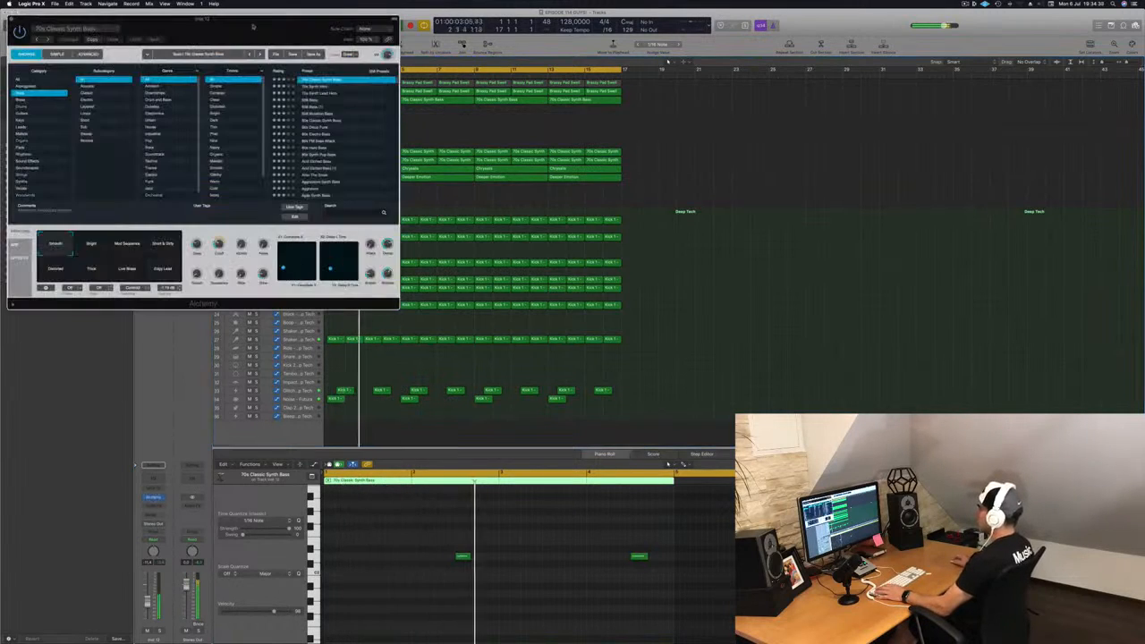
drag(225, 15, 735, 165)
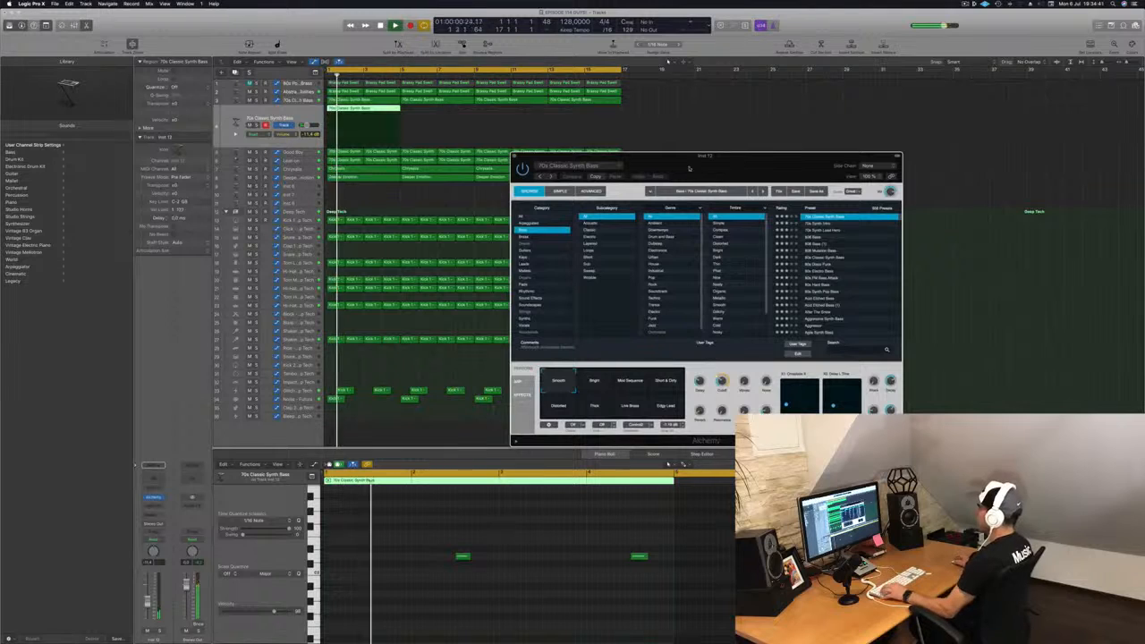
drag(360, 116, 431, 114)
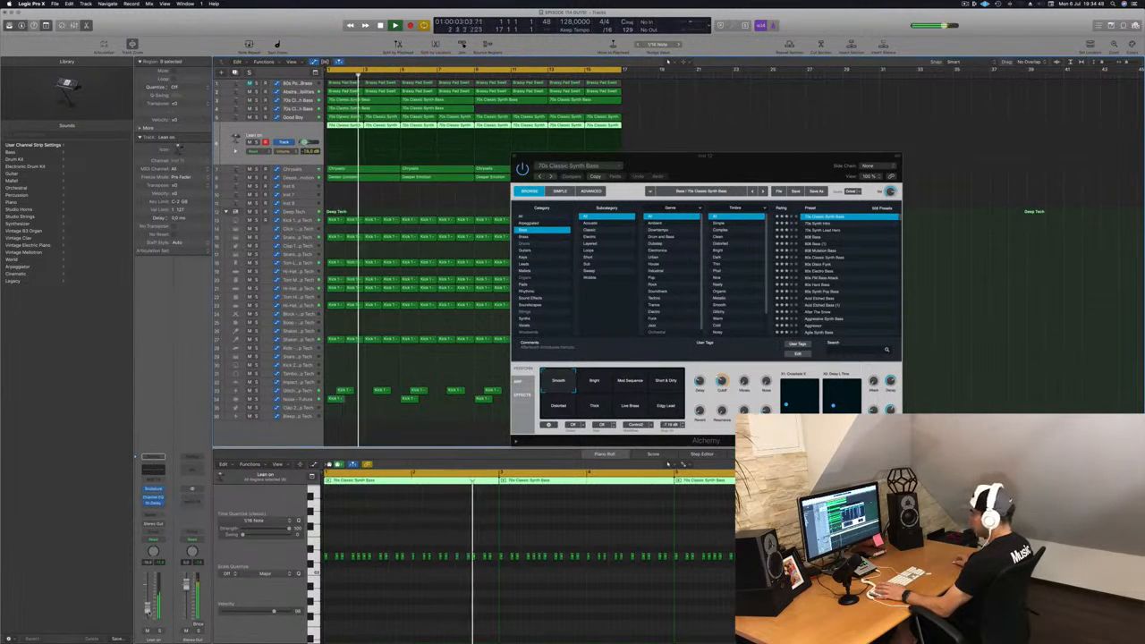
Step: Raise the low-cut frequency in the Lean on track's Channel EQ and close the EQ
click(153, 470)
click(51, 58)
drag(62, 130, 278, 140)
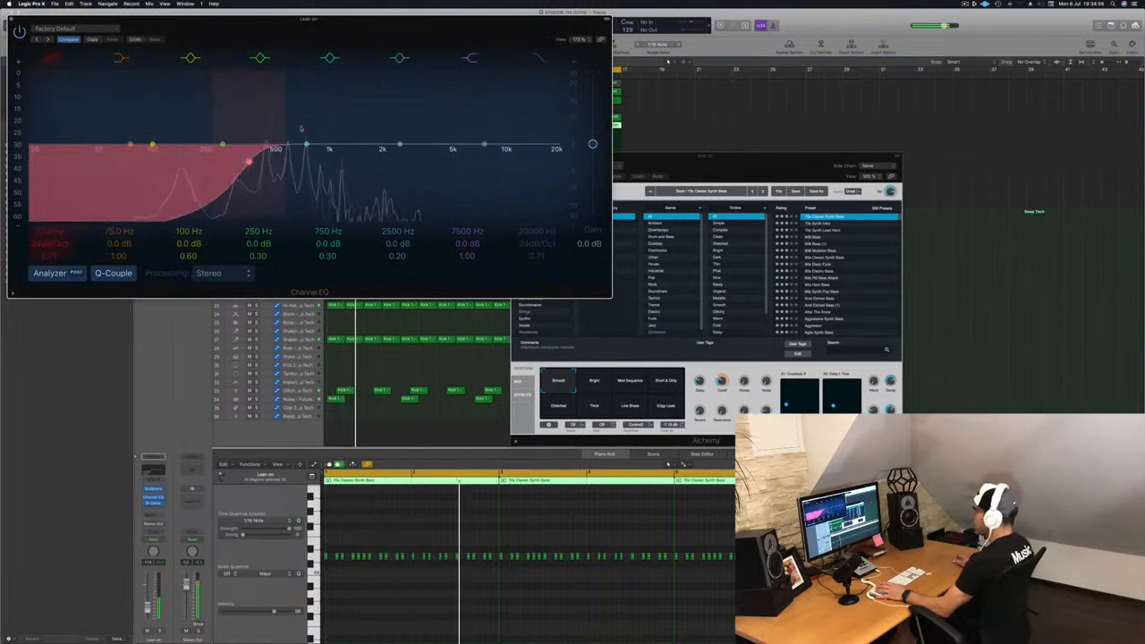
click(11, 18)
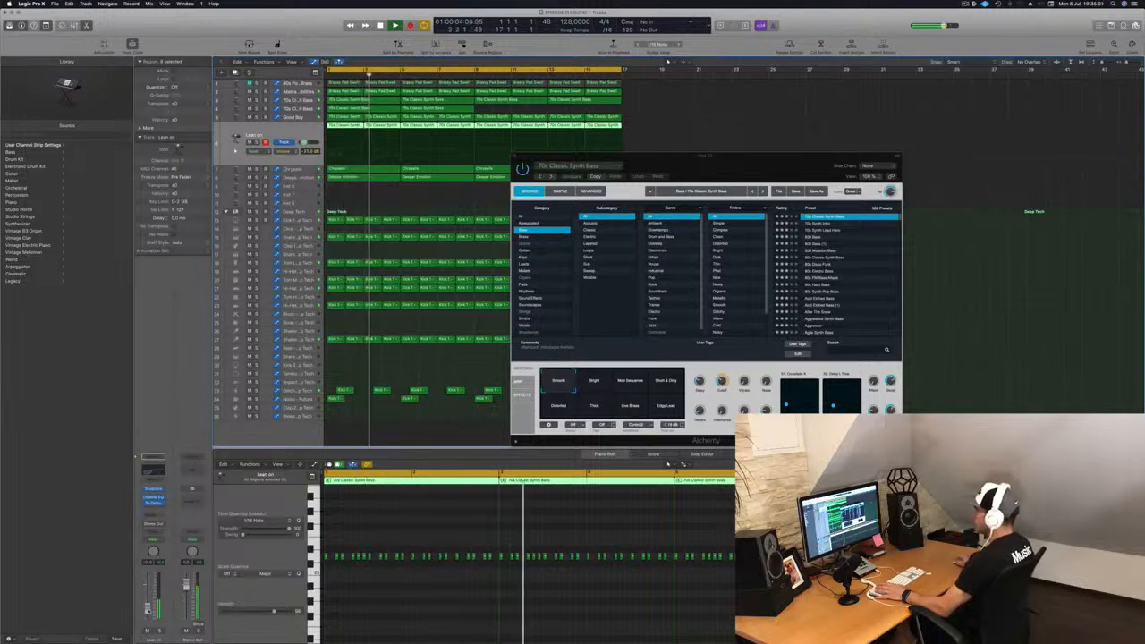
Step: Close the Alchemy window and copy the bass regions across the rest of the new track
drag(685, 170, 537, 173)
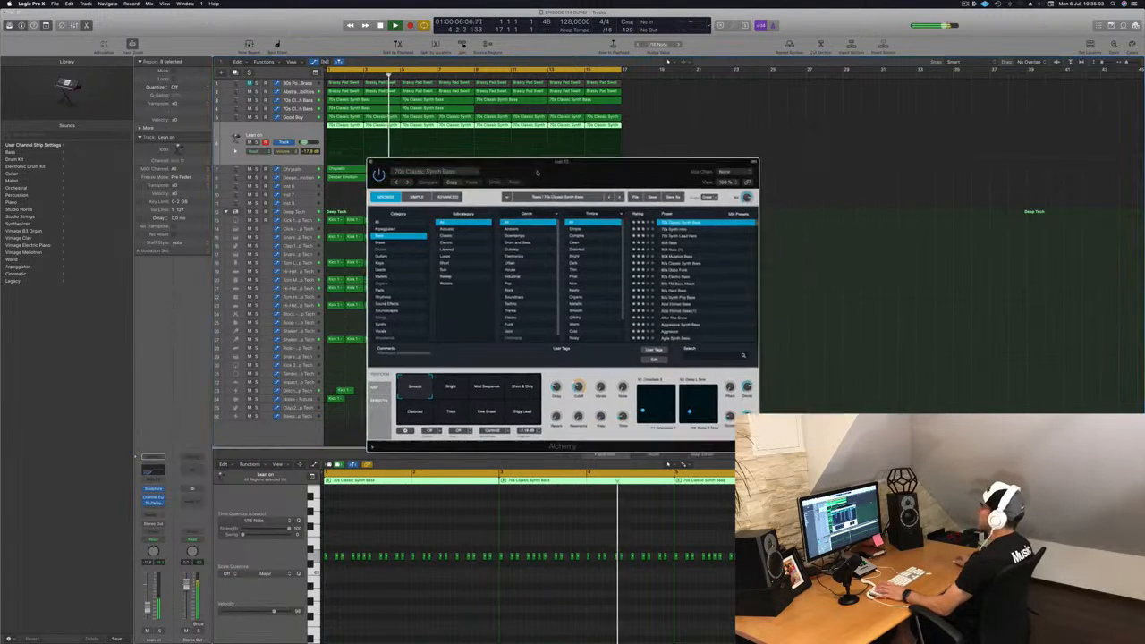
click(371, 163)
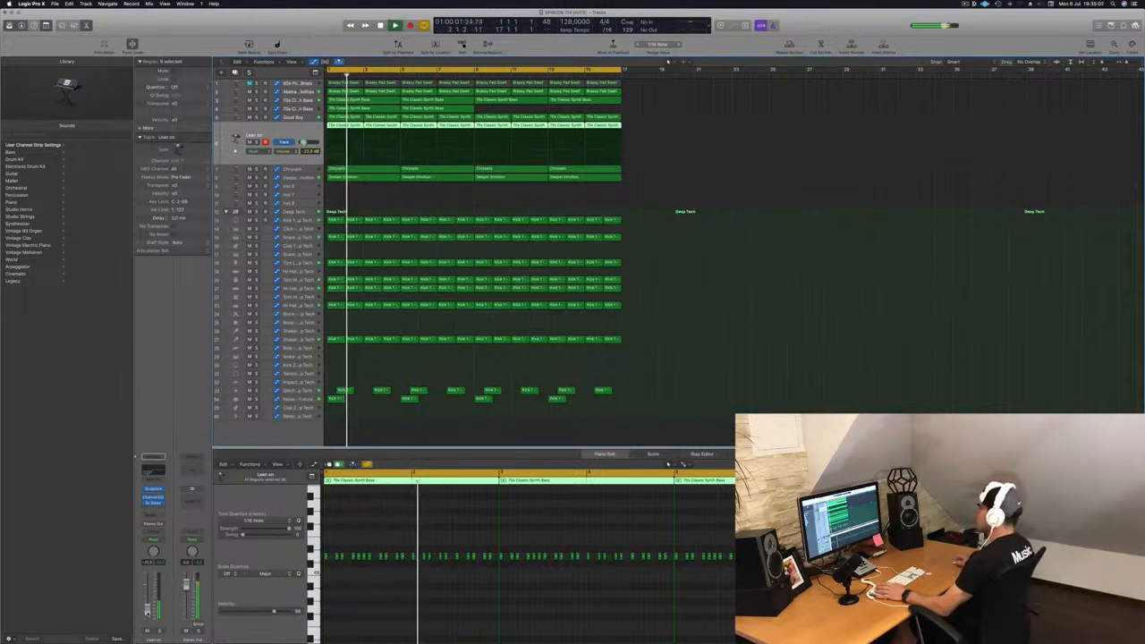
click(443, 108)
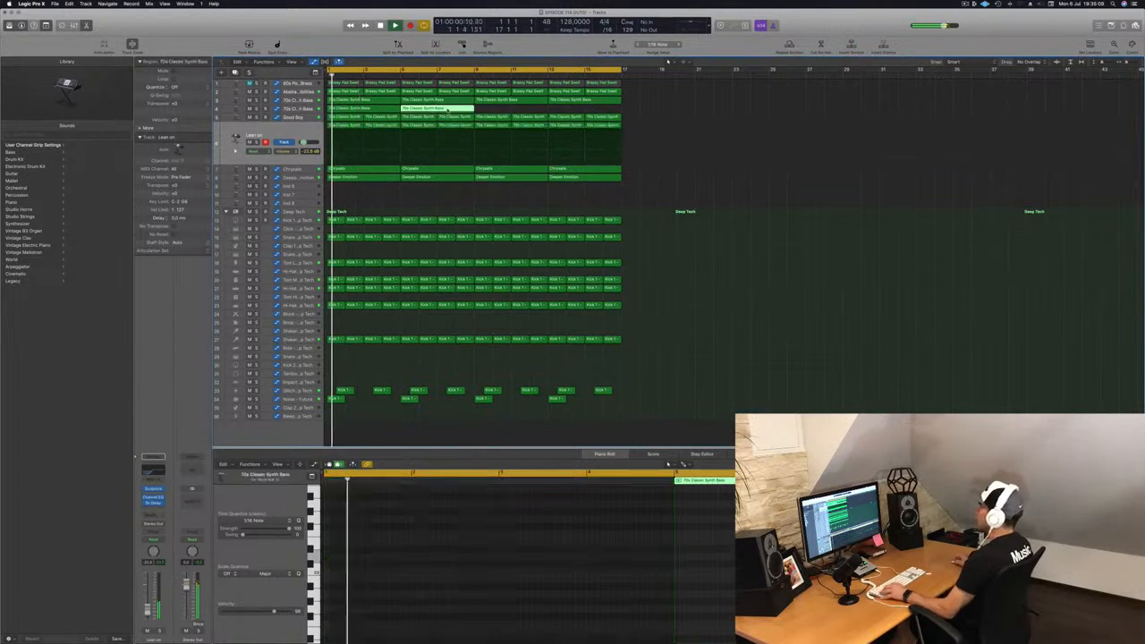
mouse_move(504, 111)
mouse_down()
mouse_move(367, 108)
mouse_move(511, 116)
mouse_up()
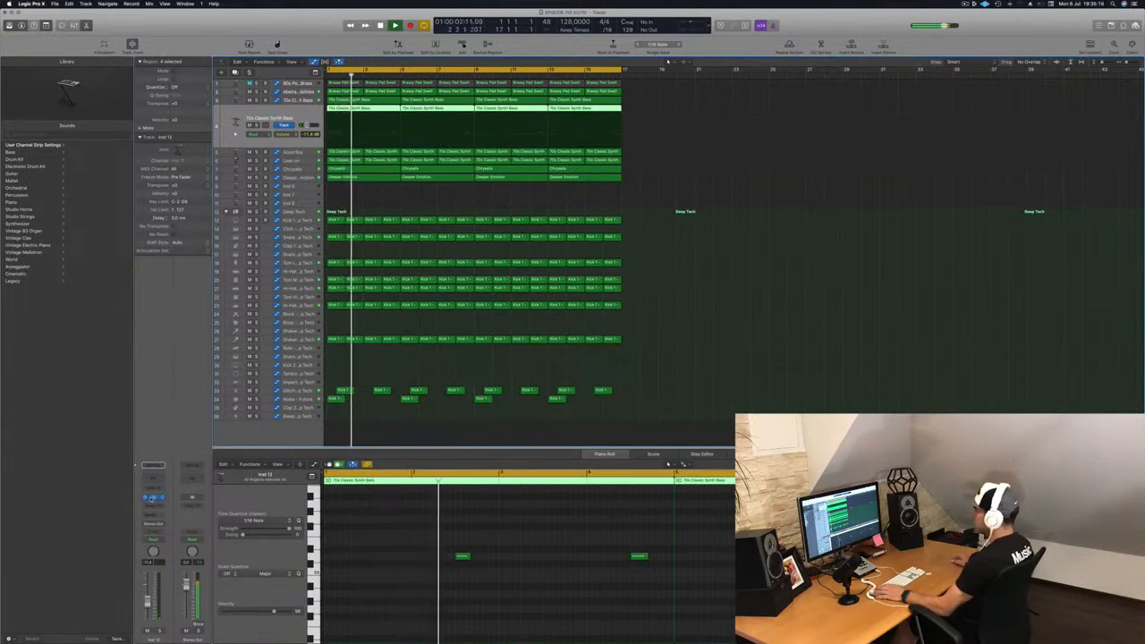
Step: Reopen the new track's Alchemy, browse the Brass category and load the Smooth Analog Lead preset
click(153, 498)
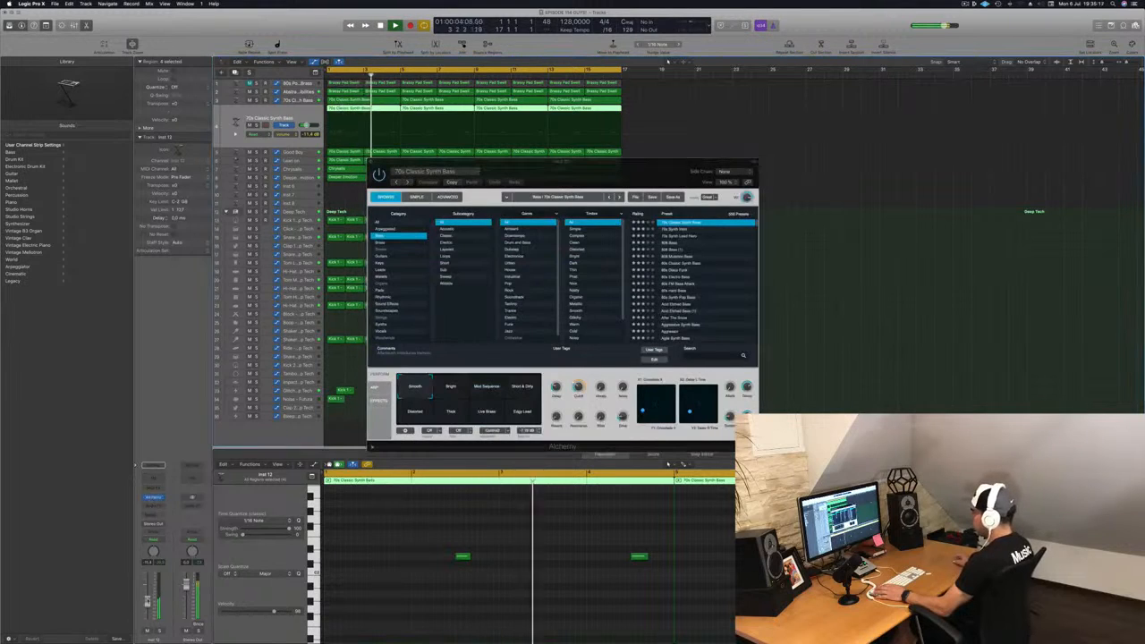
drag(734, 159, 873, 152)
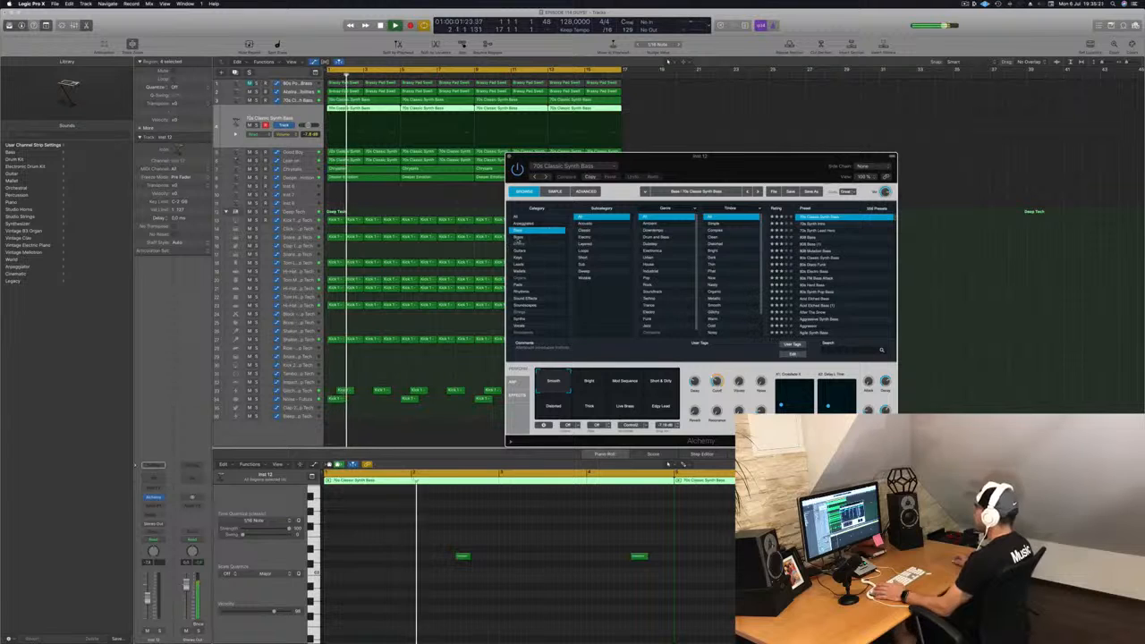
click(530, 238)
click(851, 321)
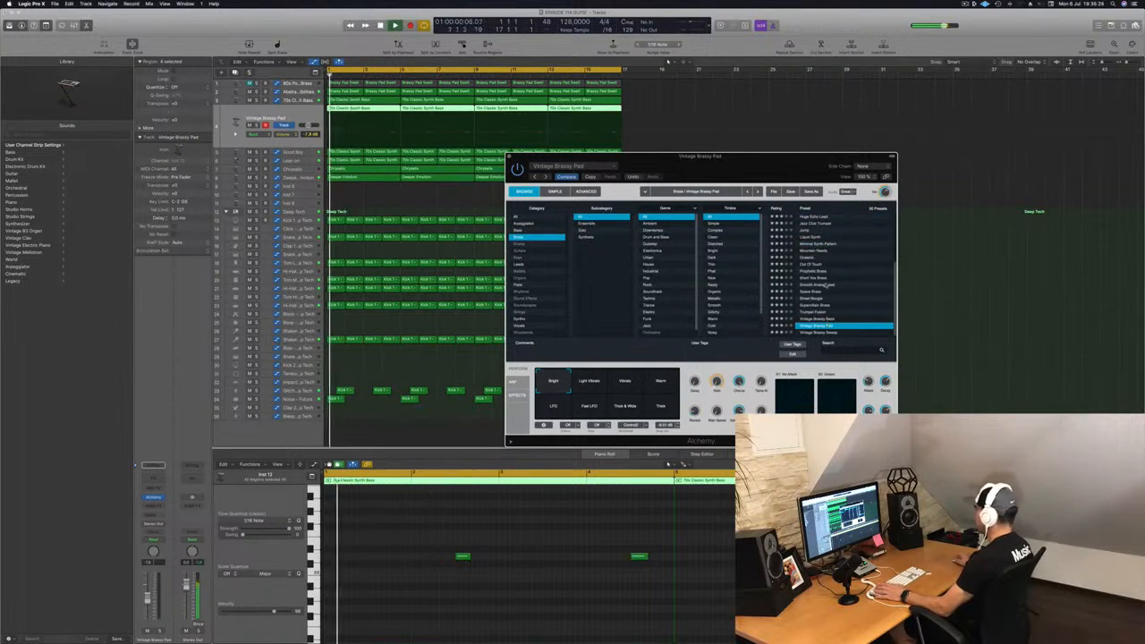
click(822, 284)
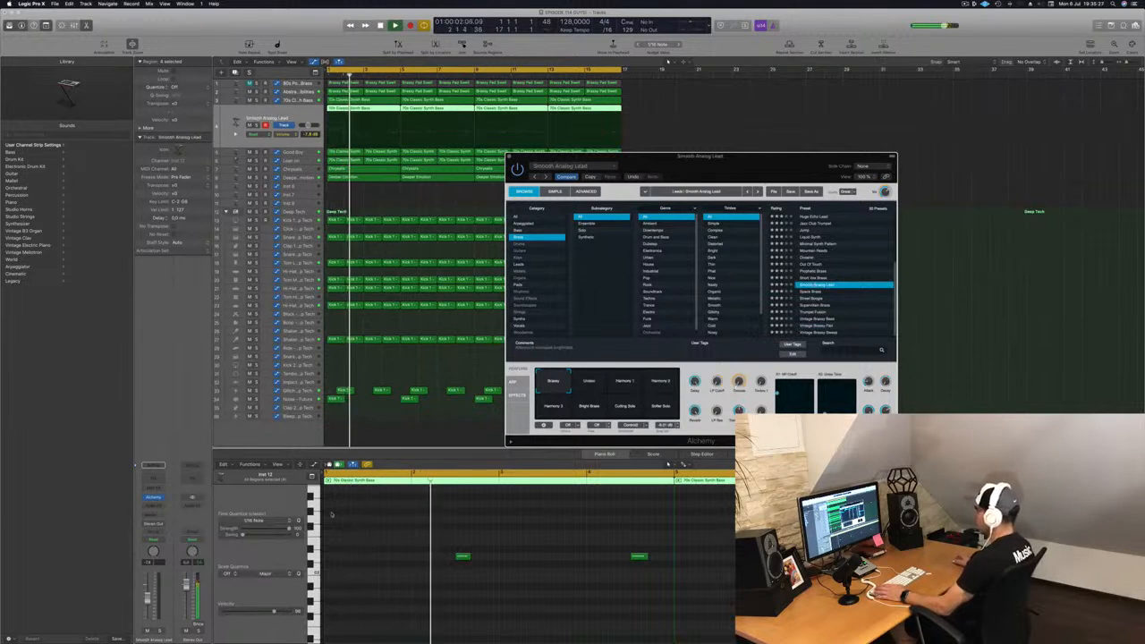
Step: Audition the Out Of Touch brass preset, then switch the Alchemy browser to the Bass category and scroll its preset list
drag(148, 599, 148, 596)
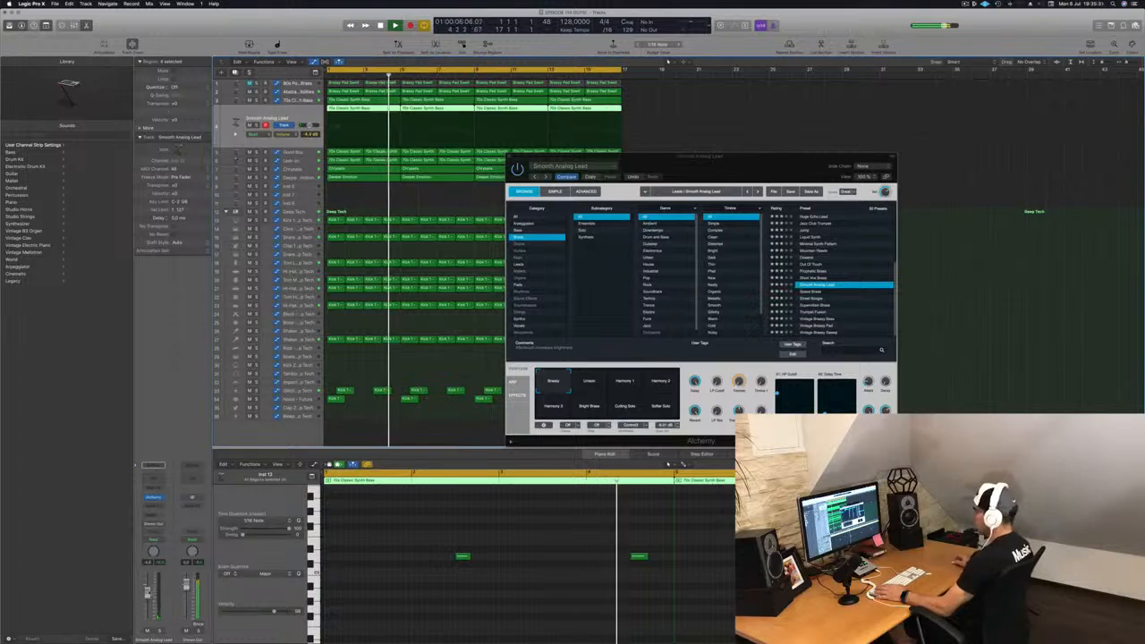
click(810, 266)
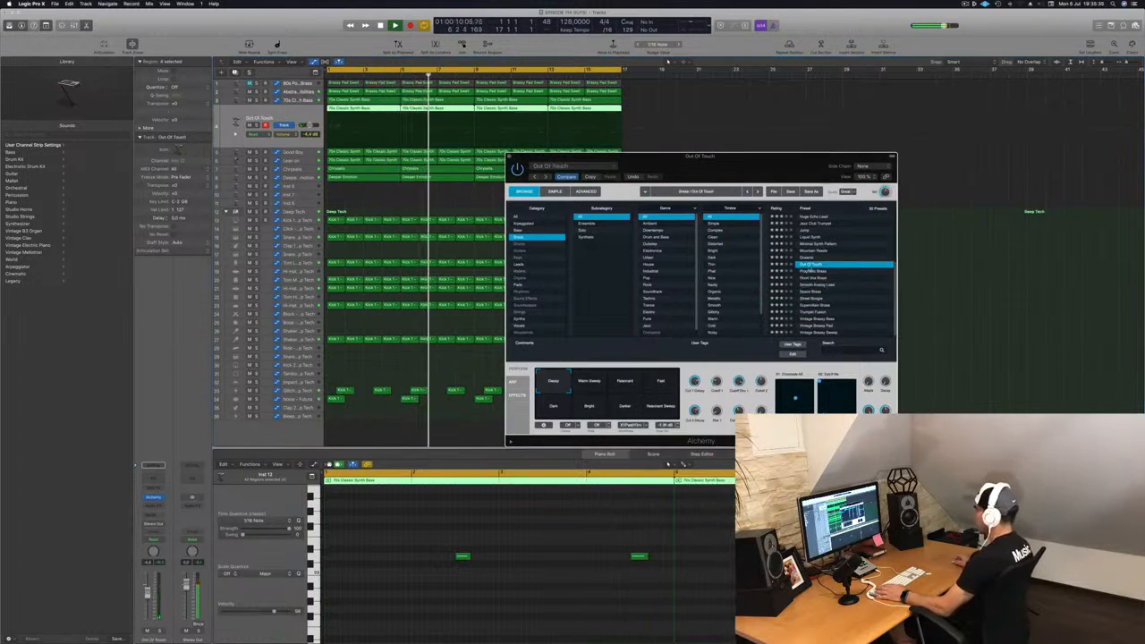
click(548, 237)
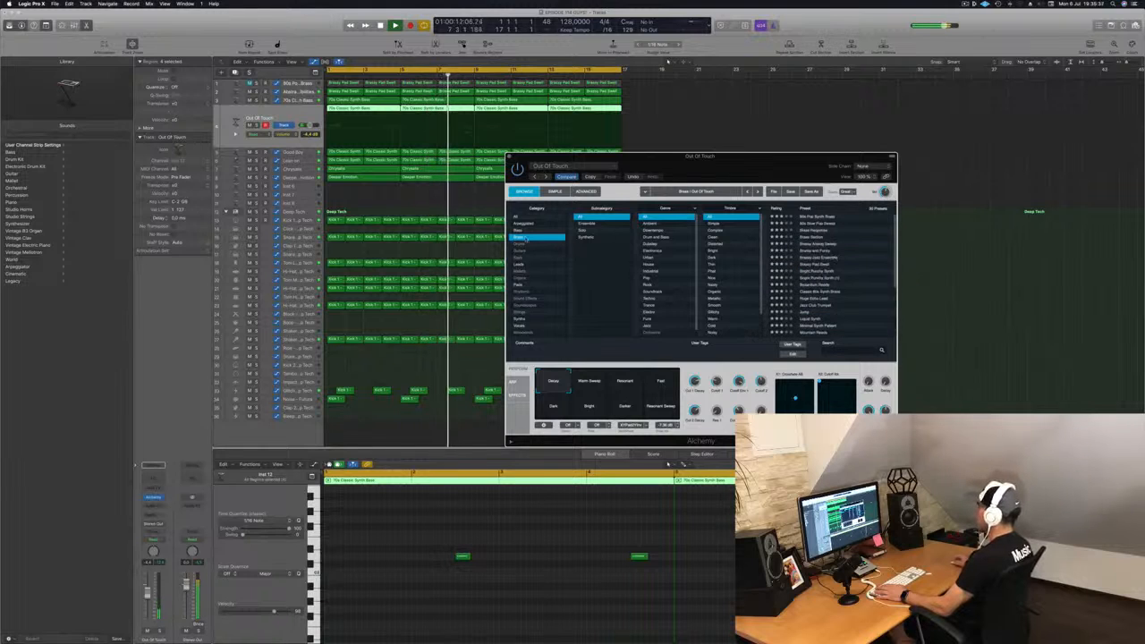
click(524, 230)
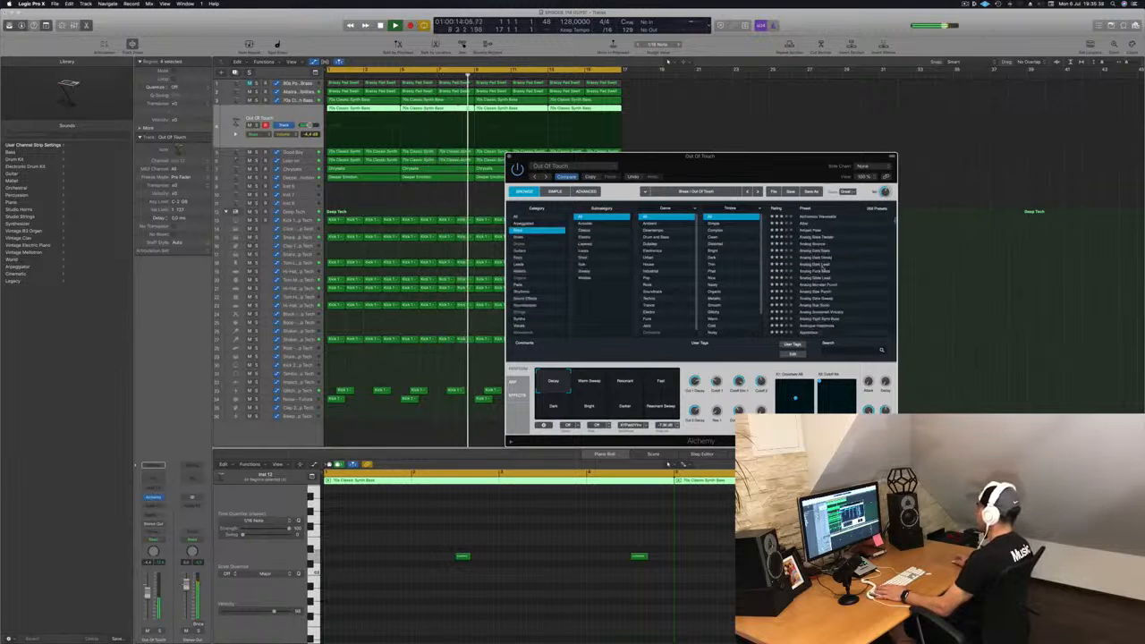
scroll(822, 265, down, 10)
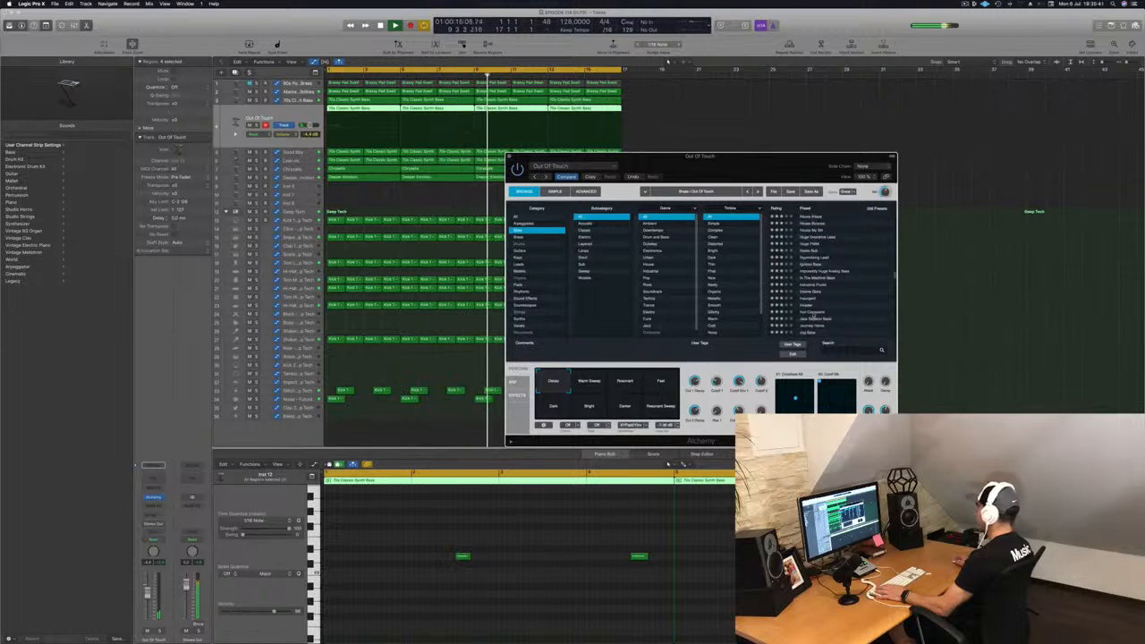
Step: Audition several Bass presets in turn, from Iron Conqueror and Invader through Insane Glory, Industrial Fluids and Hydro Sub
click(823, 311)
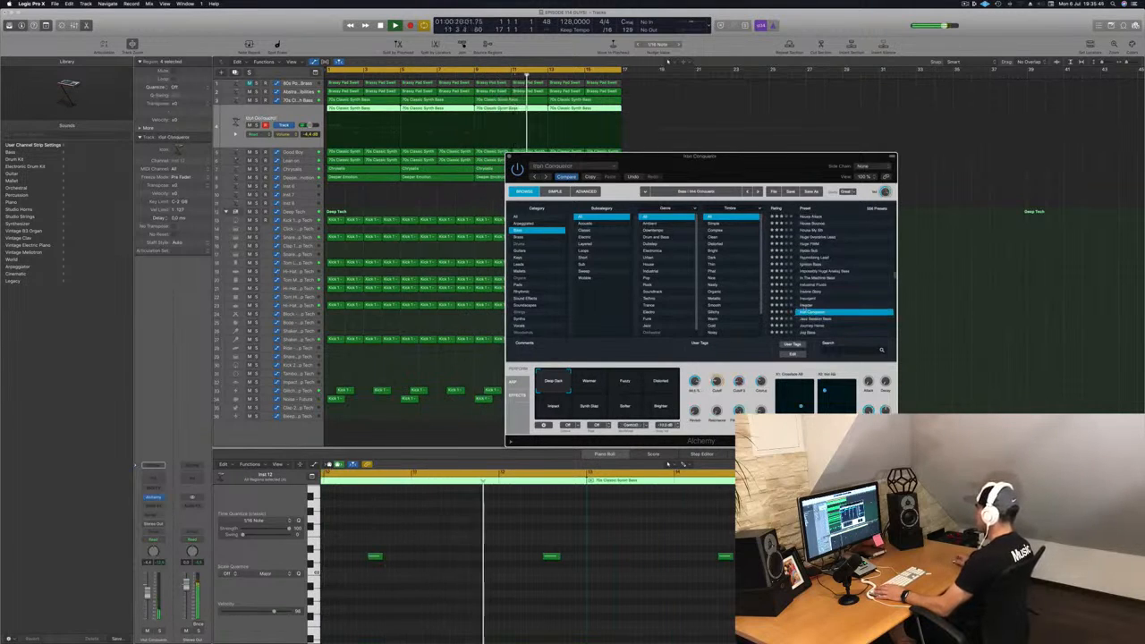
key(Up)
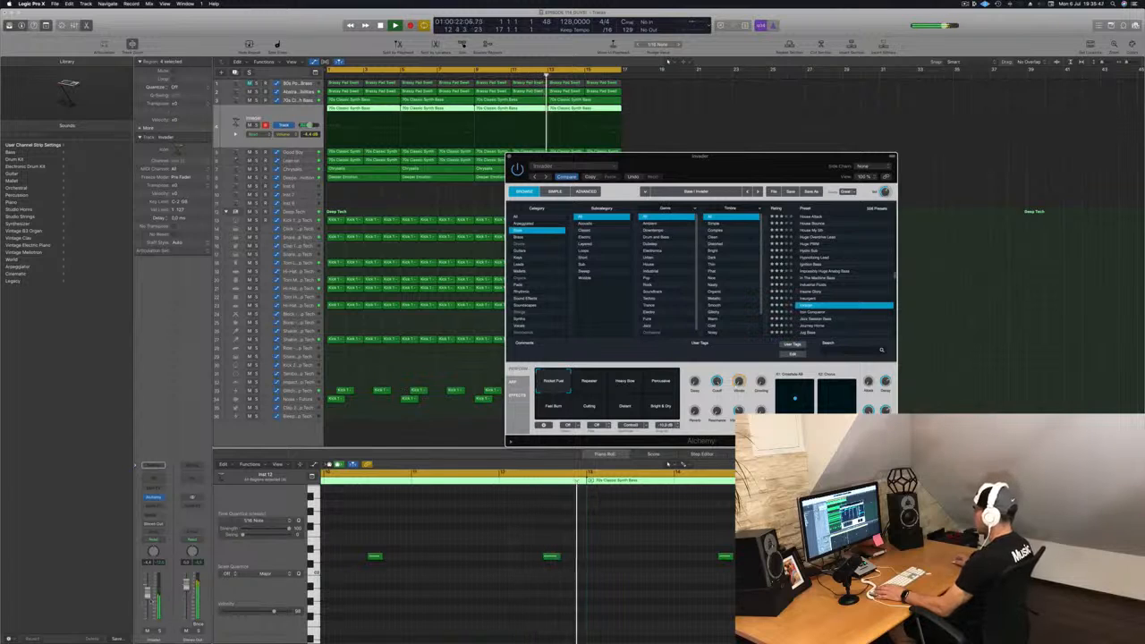
click(819, 291)
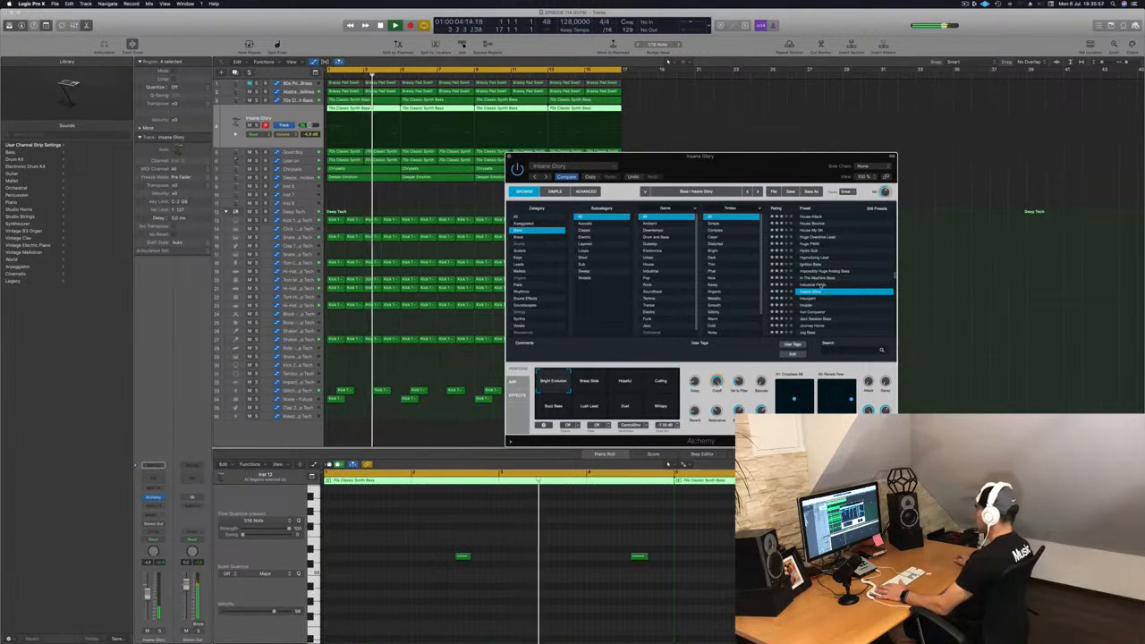
click(823, 284)
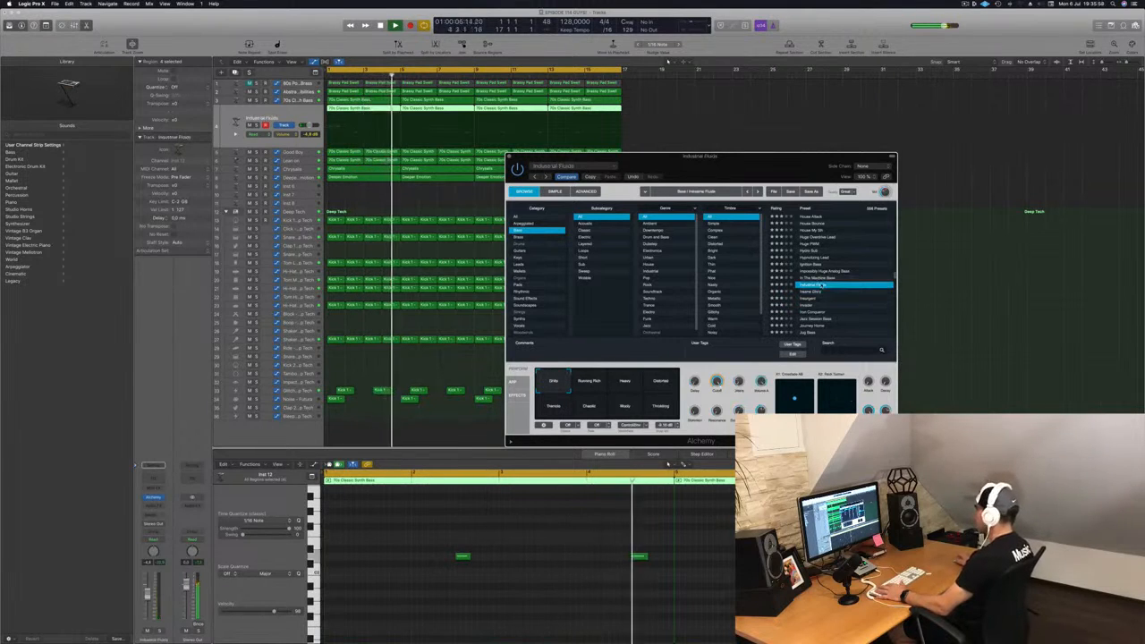
click(809, 252)
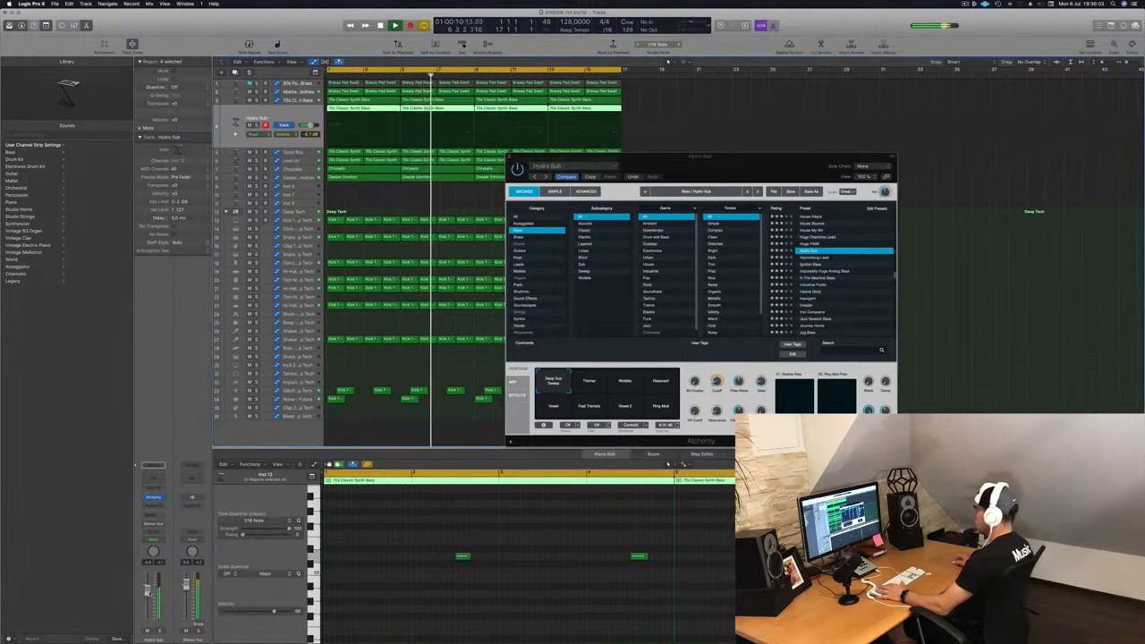
Step: Audition the Heavy Stacked Lead, Heavy Duty, Heavy Buzz Bass and Grunge Bass presets
scroll(809, 259, up, 3)
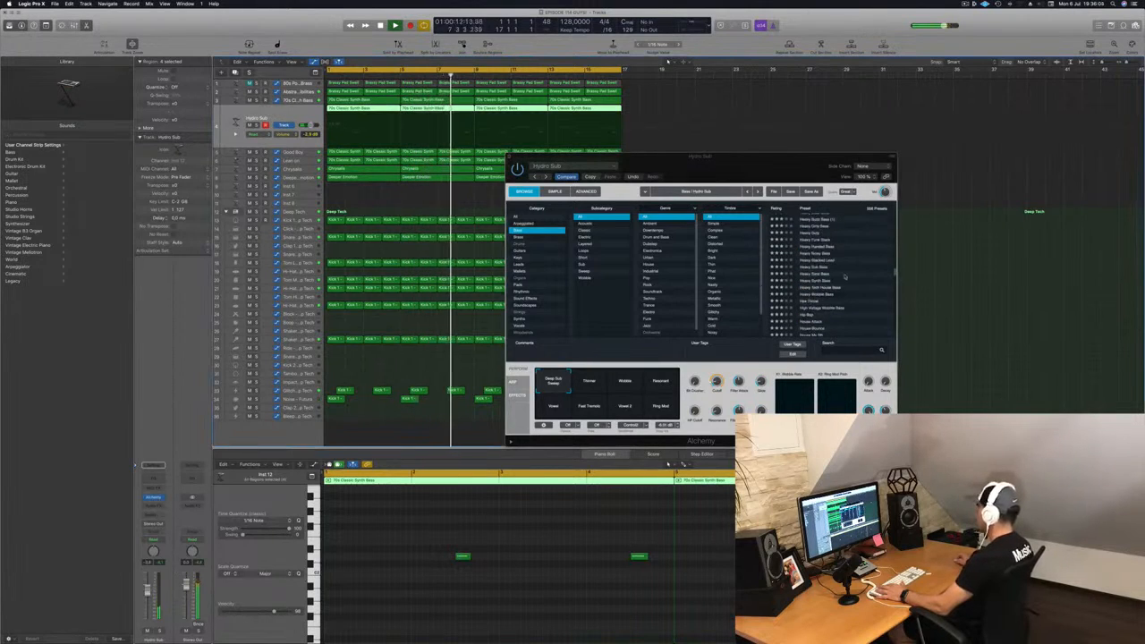
click(823, 260)
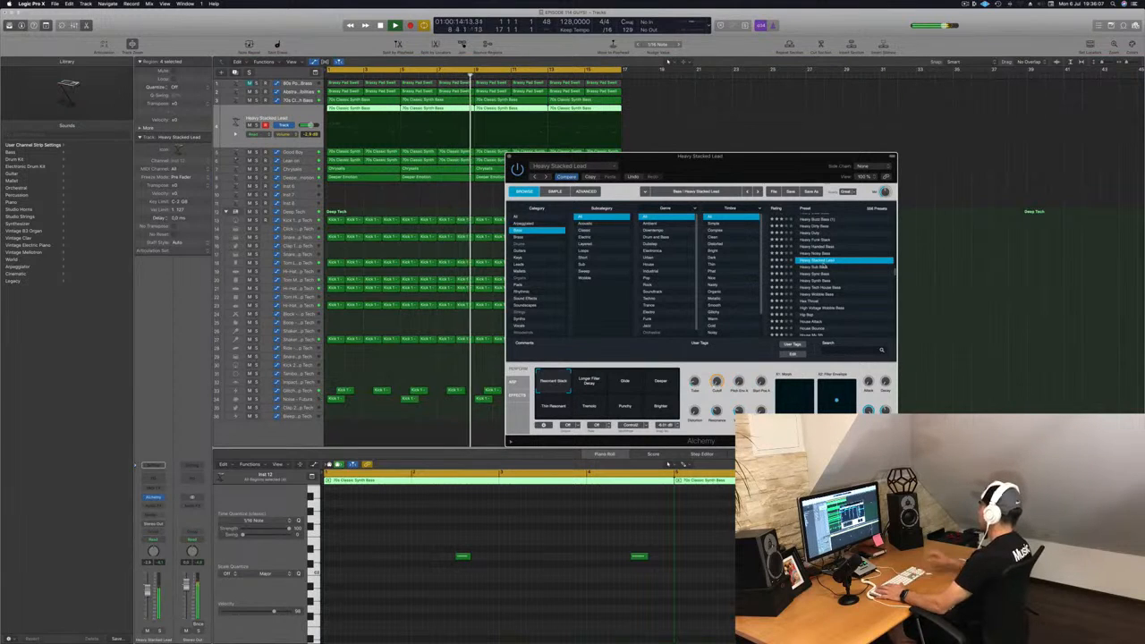
scroll(839, 283, up, 3)
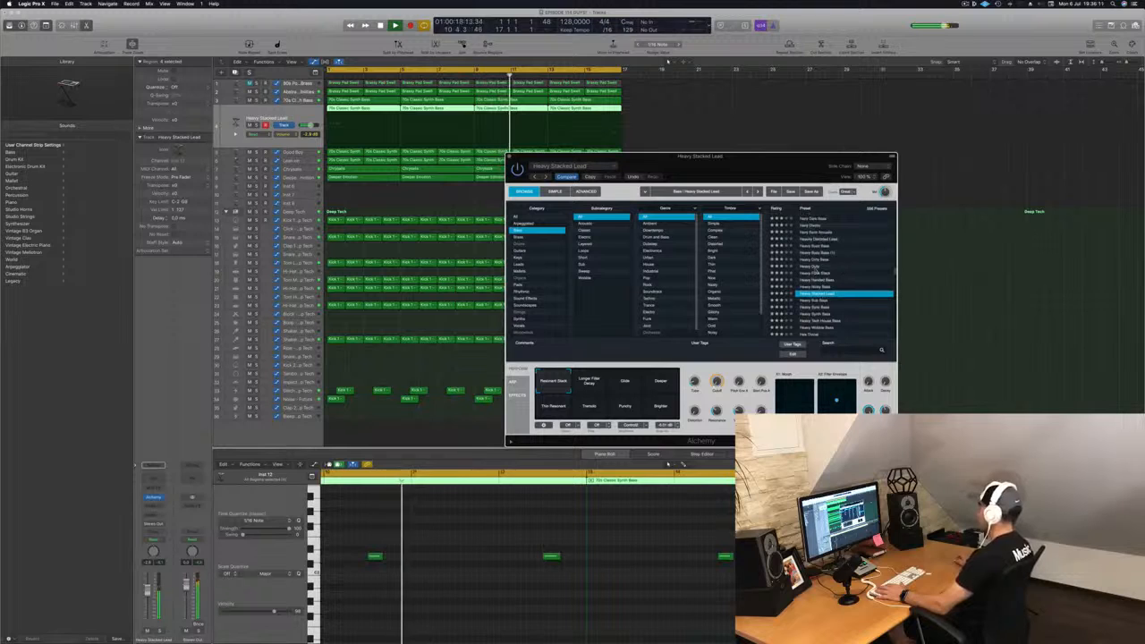
click(842, 266)
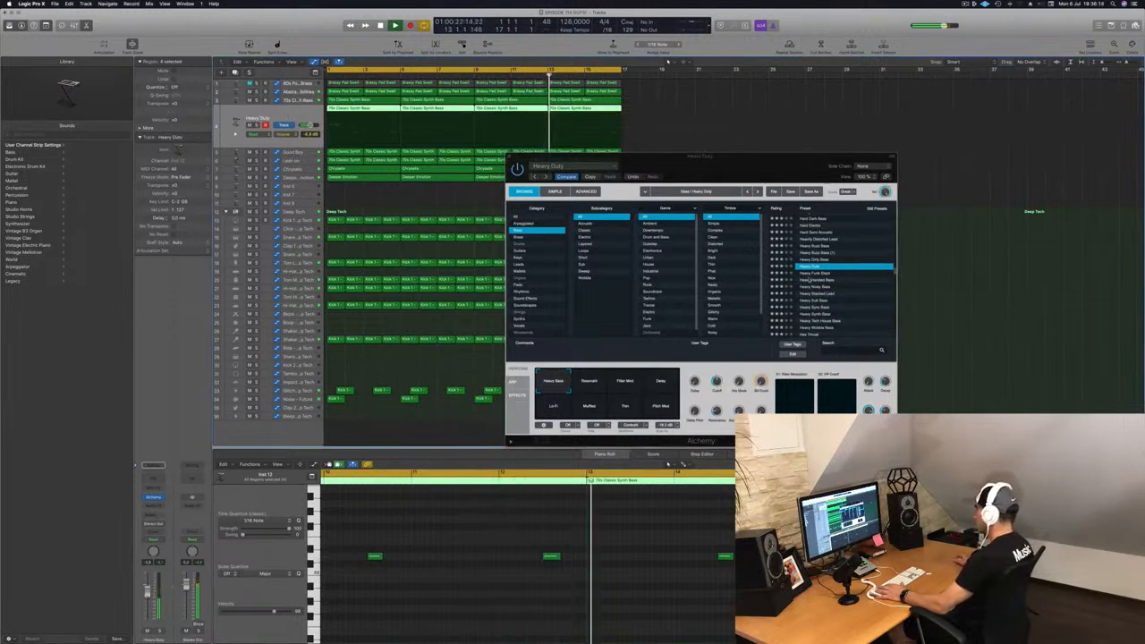
click(822, 246)
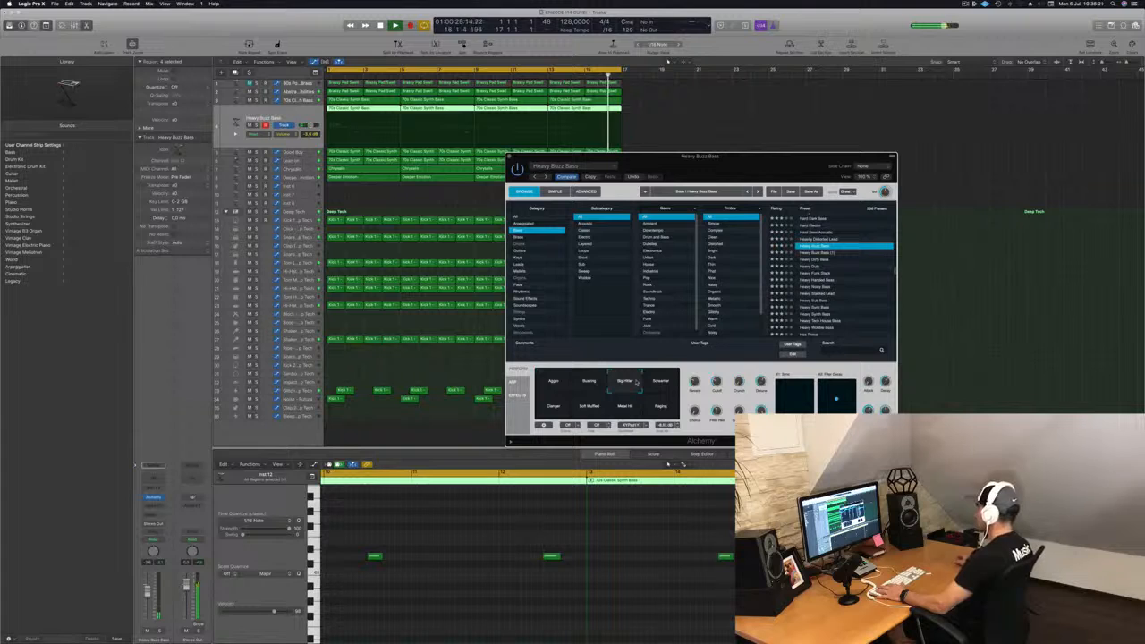
scroll(870, 294, up, 2)
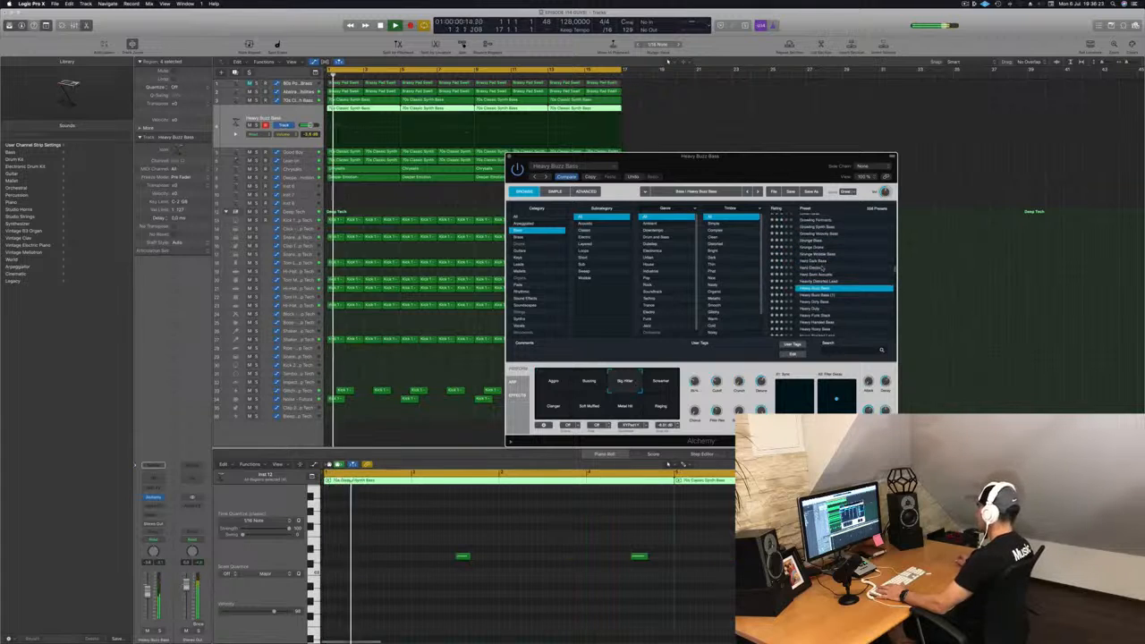
click(828, 267)
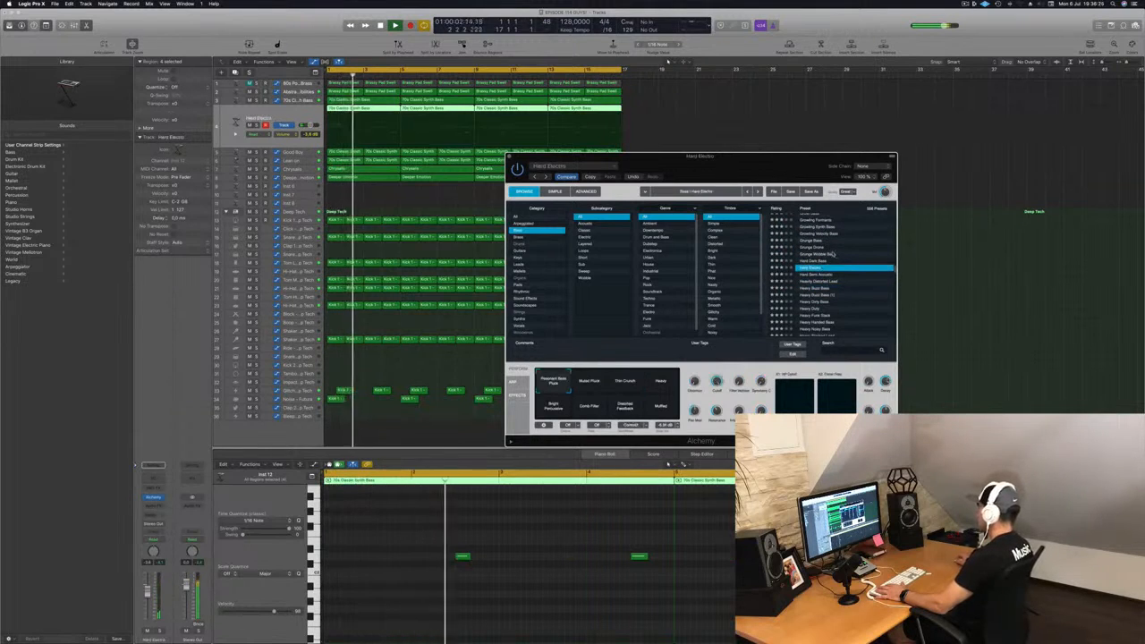
Step: Step through the Growling bass presets, load Growling Formants and pick its Smooth & Slow transform pad snapshot
scroll(886, 258, up, 1)
click(886, 256)
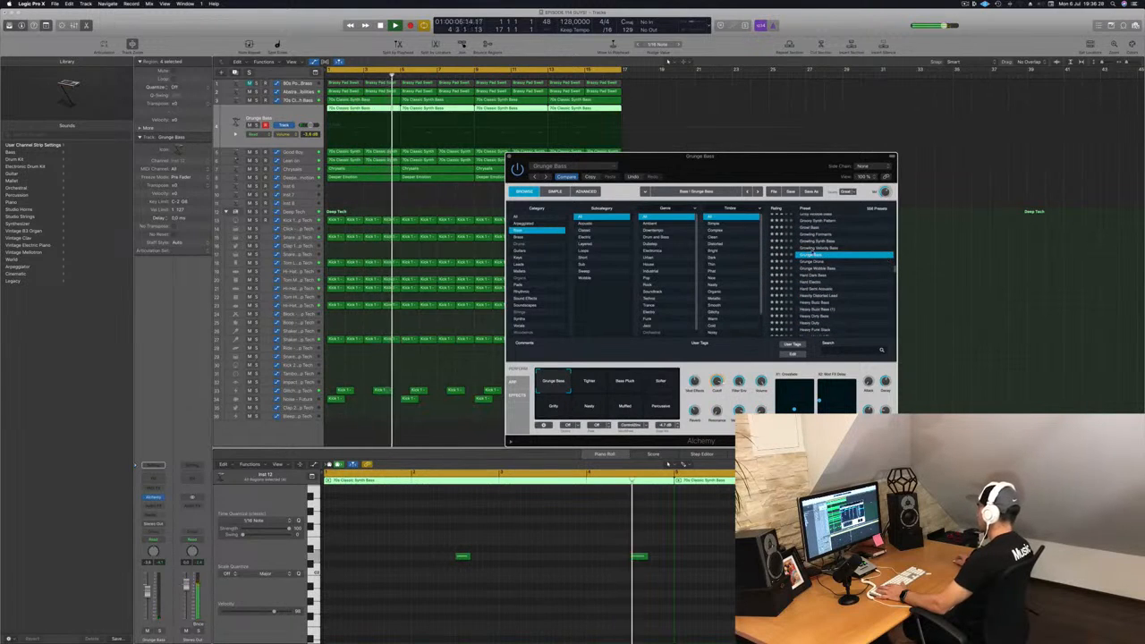
click(886, 248)
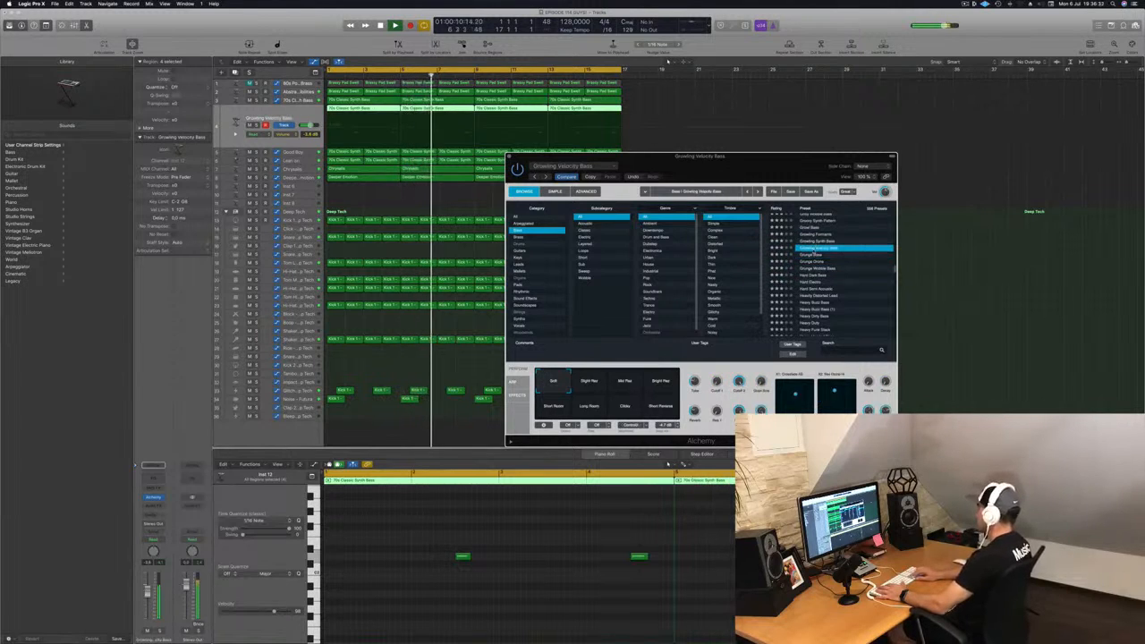
key(Up)
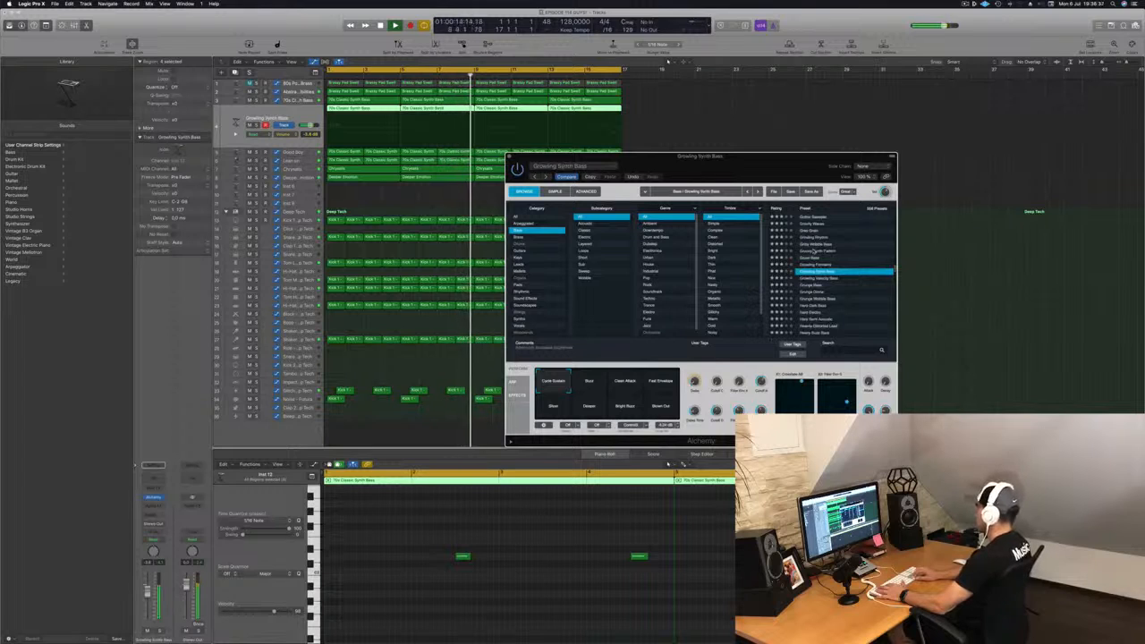
key(Up)
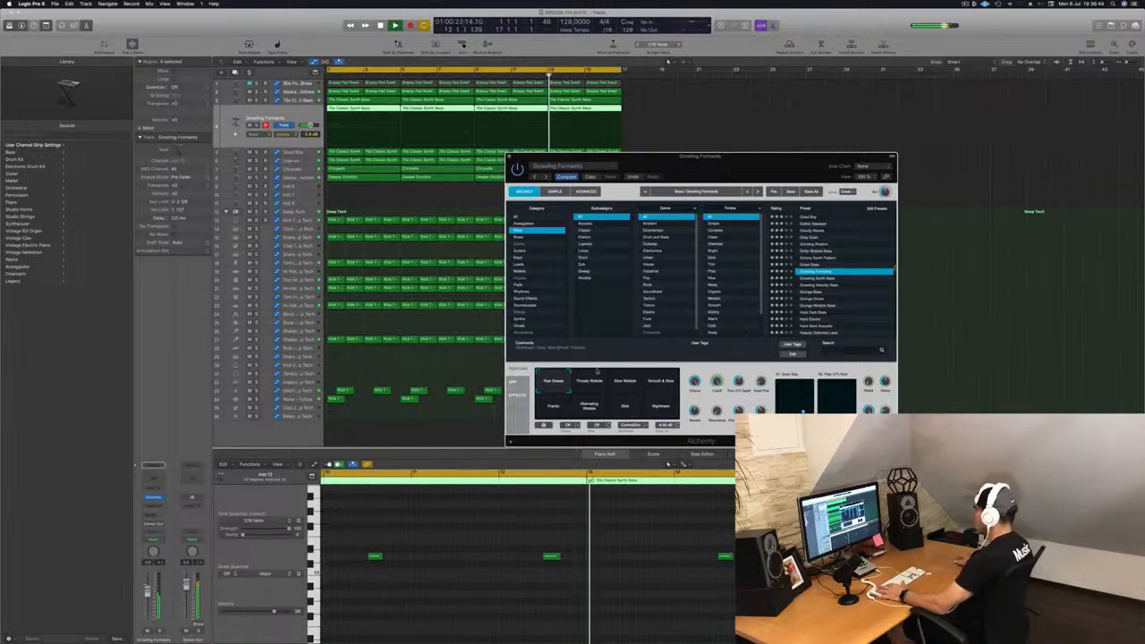
click(599, 374)
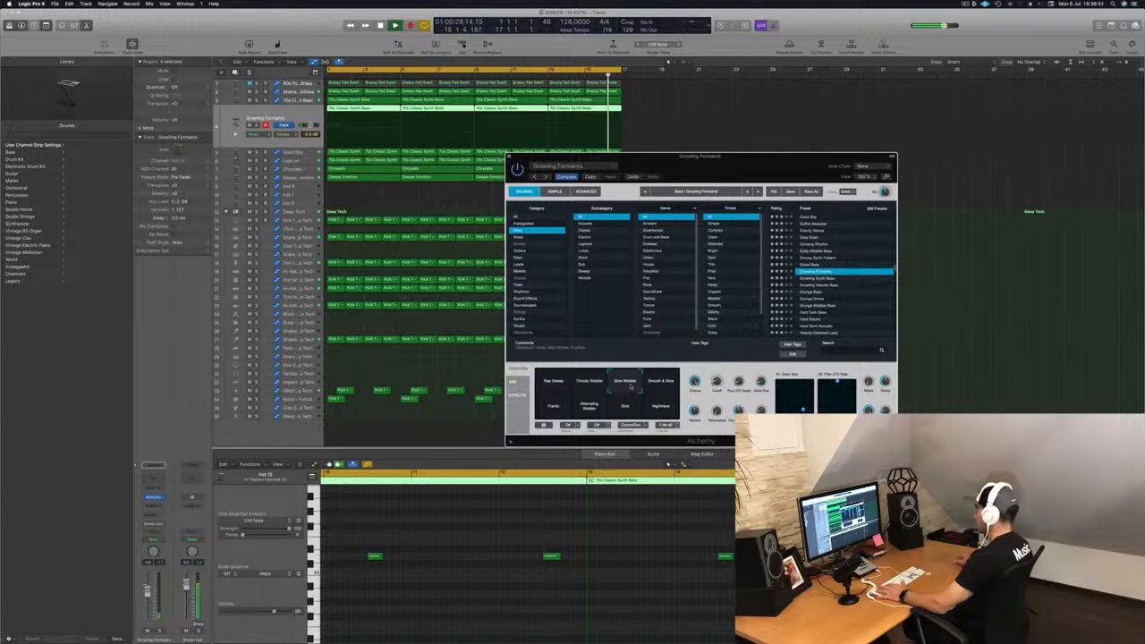
click(663, 383)
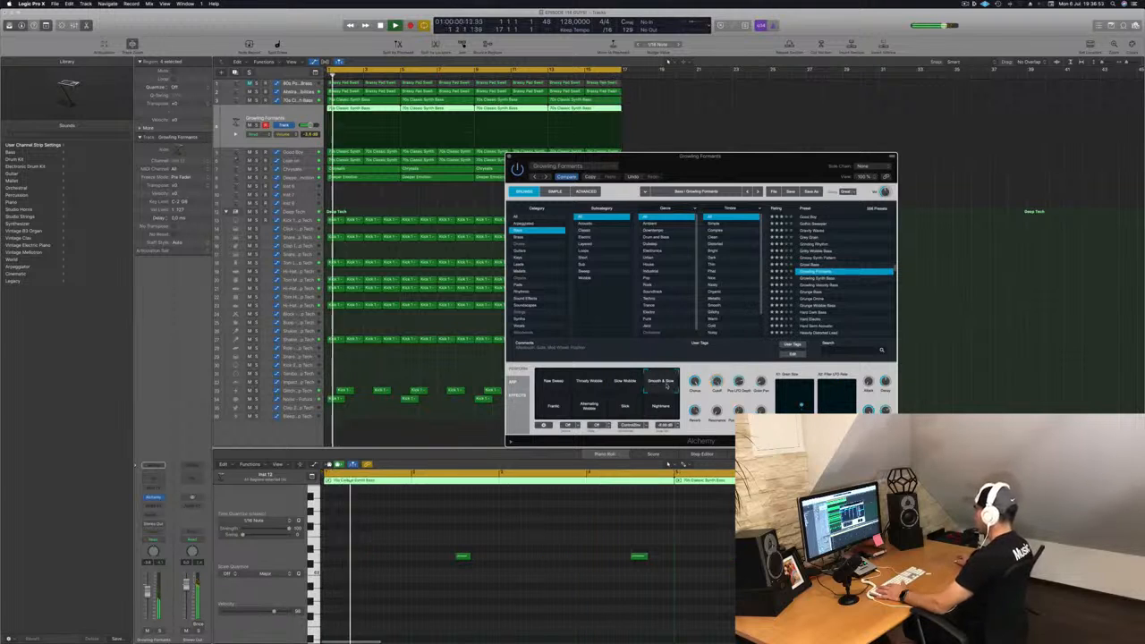
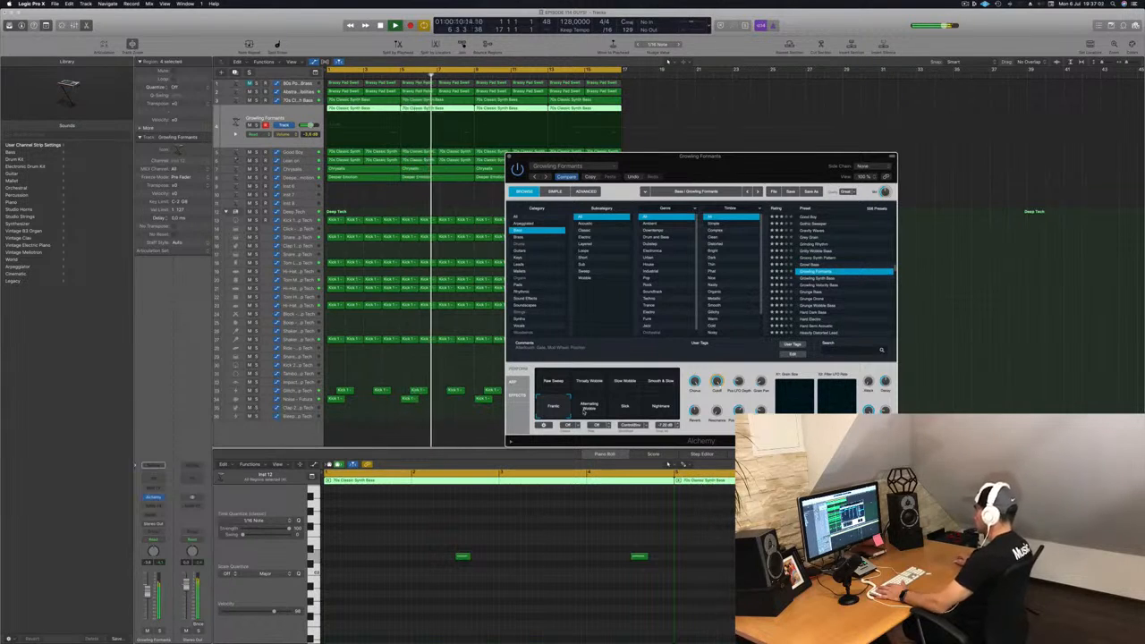
Step: Audition the Nightmare and Shot transform pad snapshots of Growling Formants and adjust the track's volume
click(665, 410)
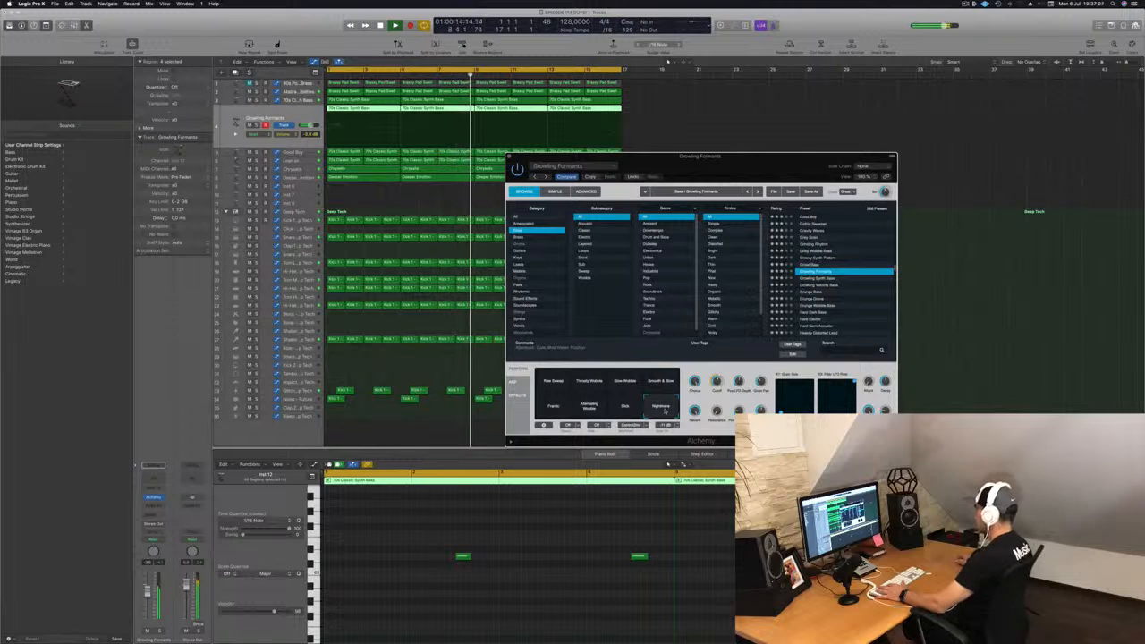
click(626, 408)
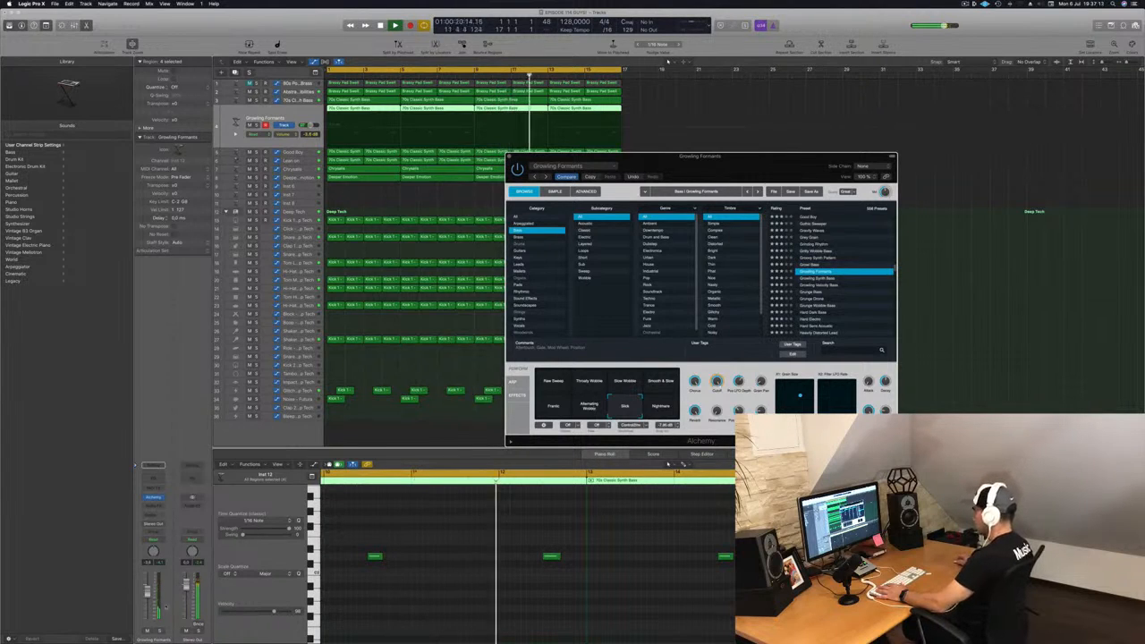
click(148, 598)
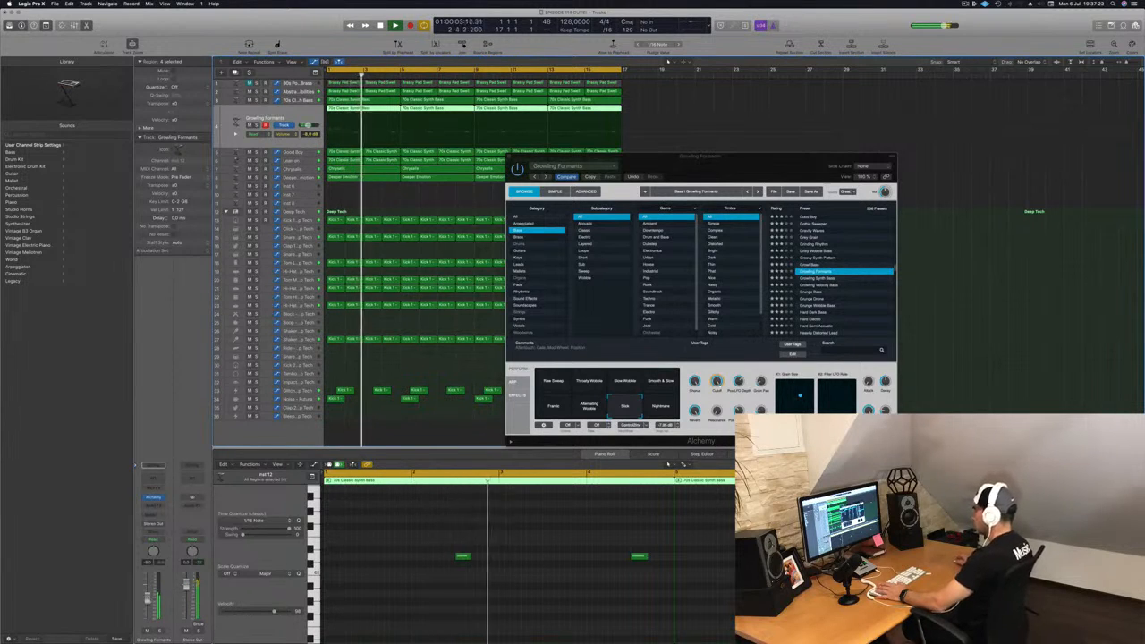
Step: Reopen the Alchemy plug-in window and audition its Alternating Modulation and Frantic transform pad snapshots
click(716, 149)
drag(715, 156, 480, 152)
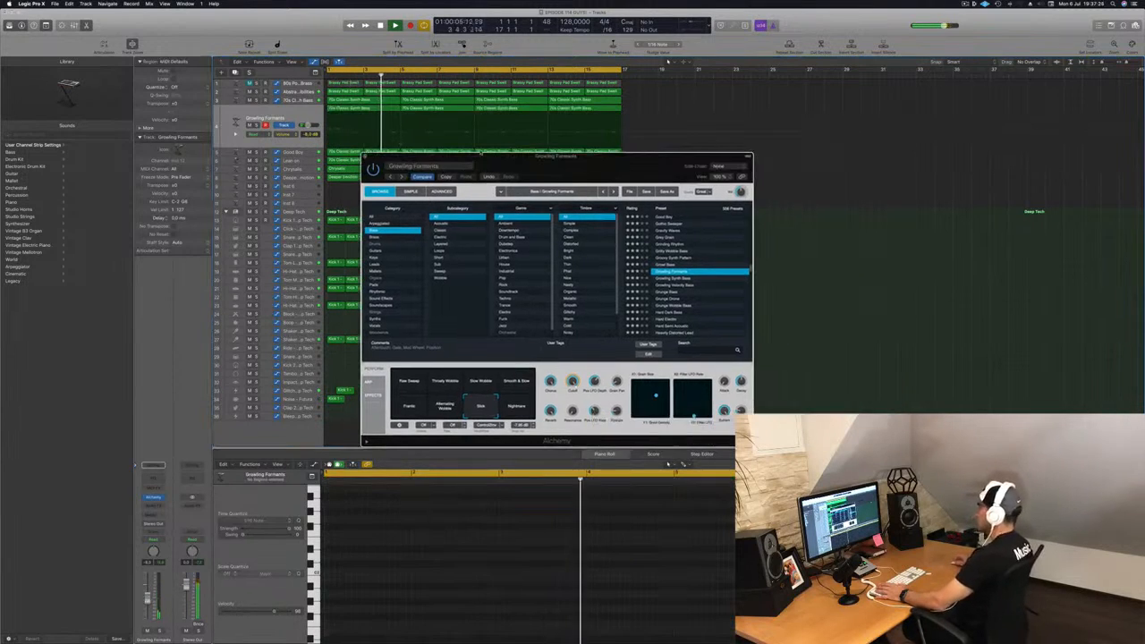
click(365, 156)
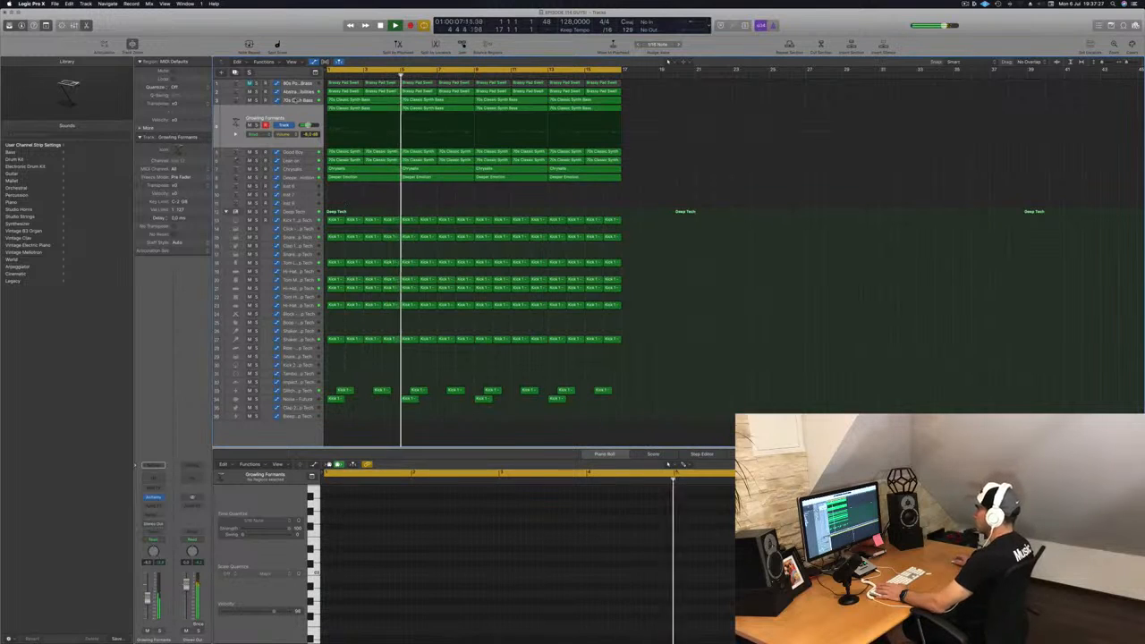
click(287, 116)
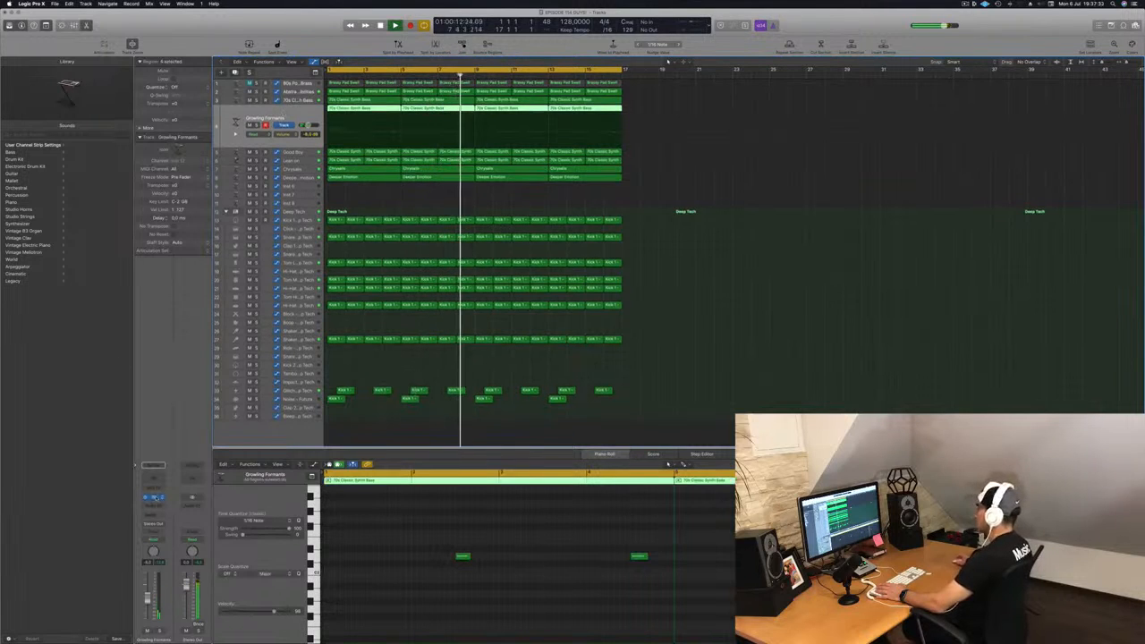
click(154, 496)
key(Return)
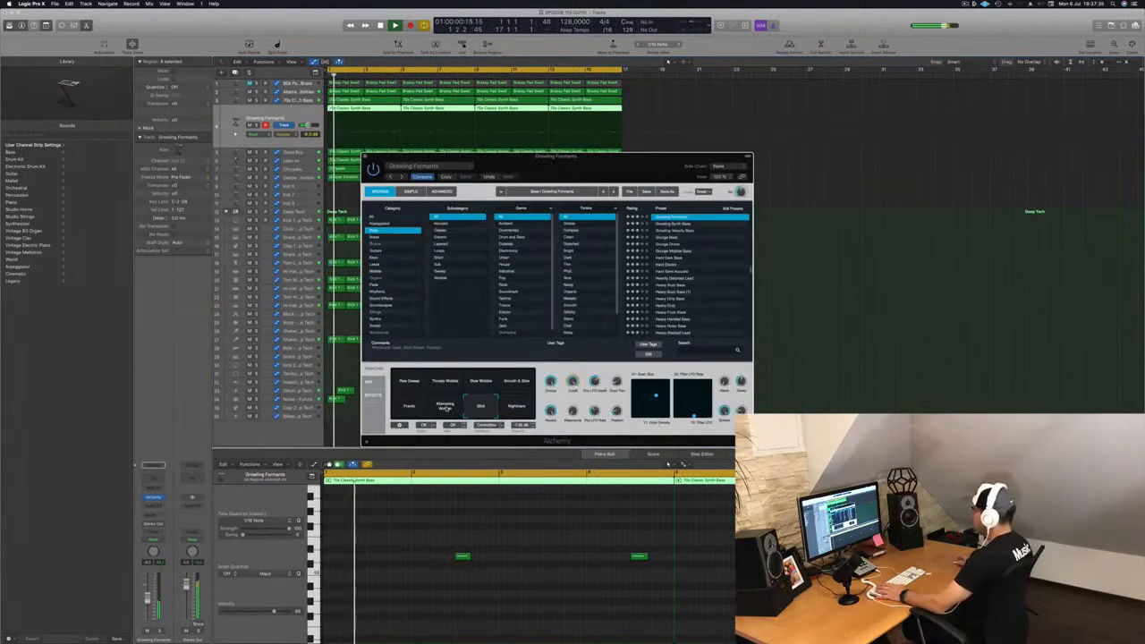
click(445, 407)
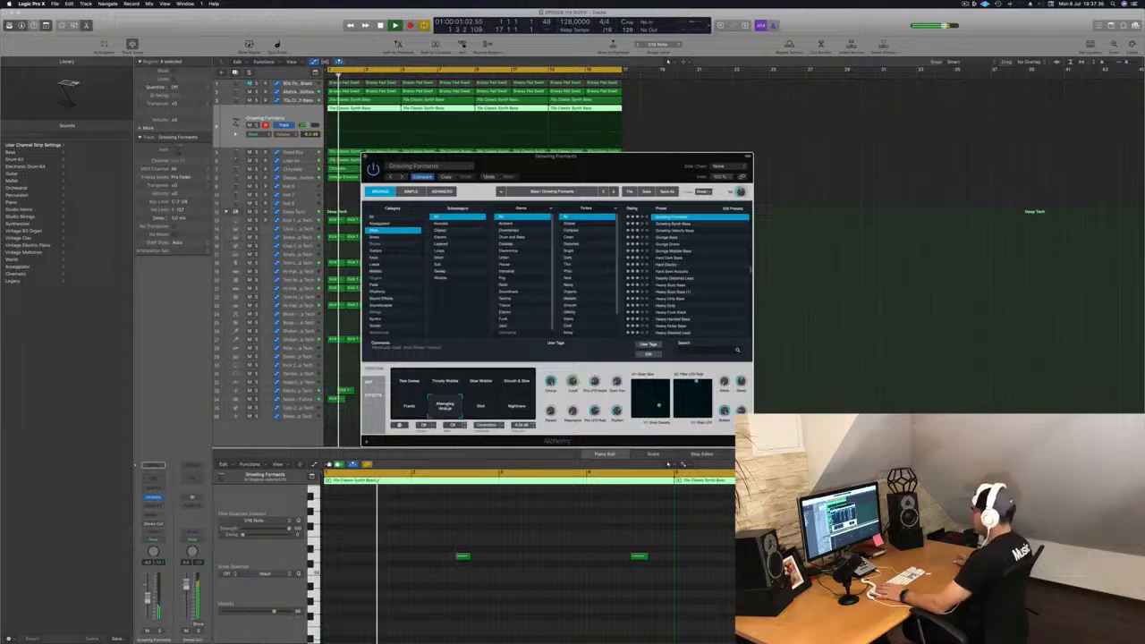
click(408, 406)
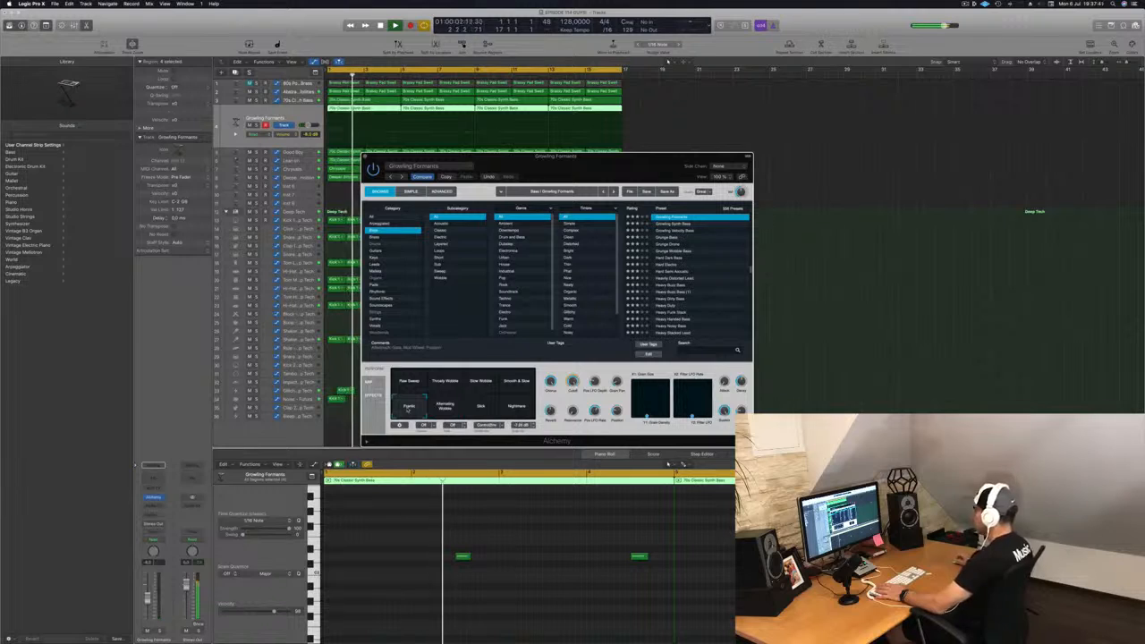
Step: Restart playback and audition the Raw Sweep transform pad snapshot
drag(554, 156, 671, 226)
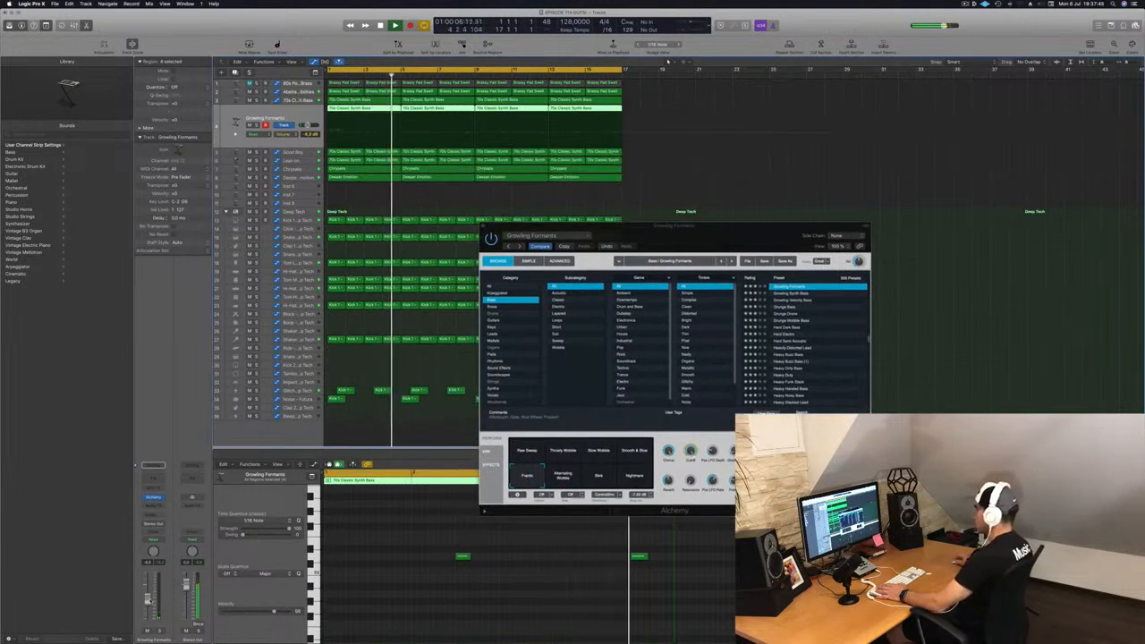
key(Return)
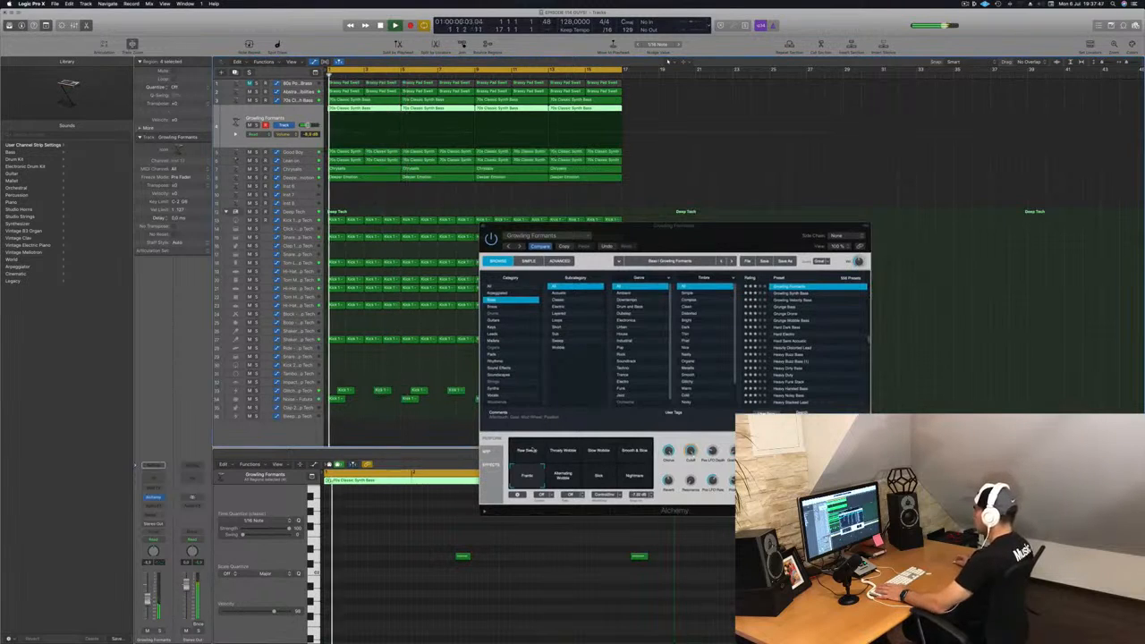
click(528, 450)
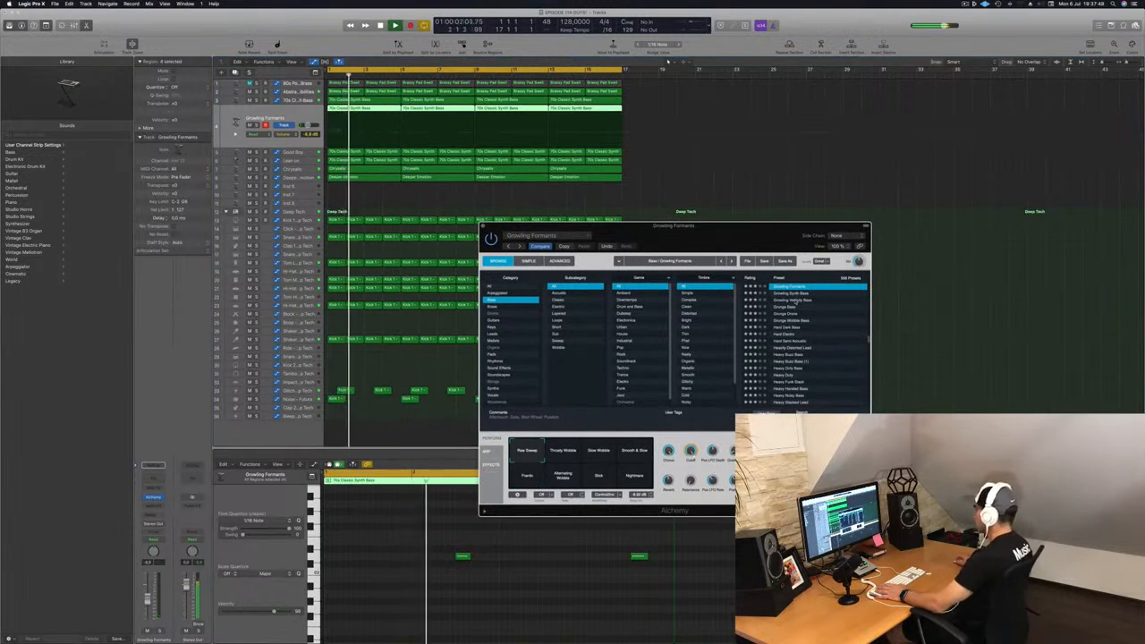
Step: Step through the Bass presets from Groovy Synth Pattern up to Gritty Wobble Bass and restart playback
scroll(787, 388, up, 5)
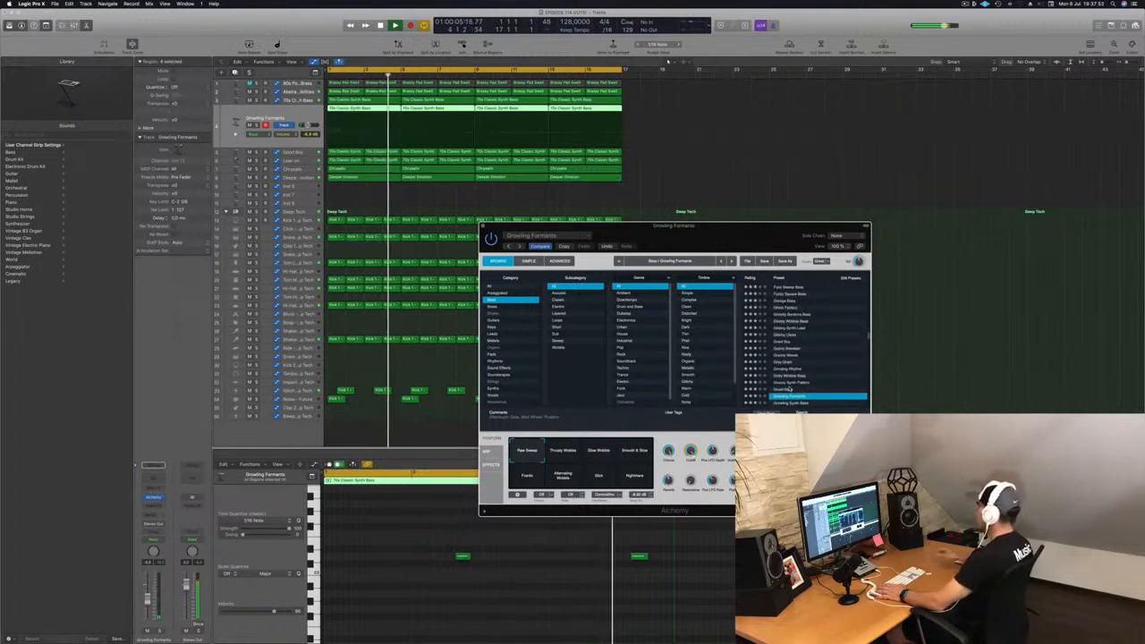
click(787, 390)
key(Up)
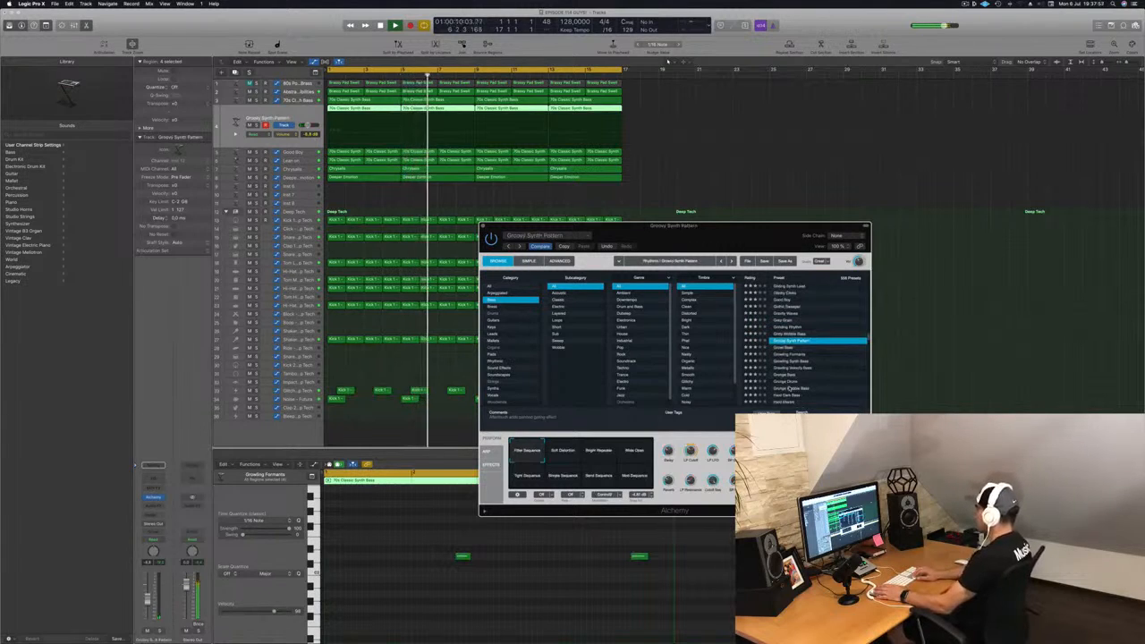
key(Up)
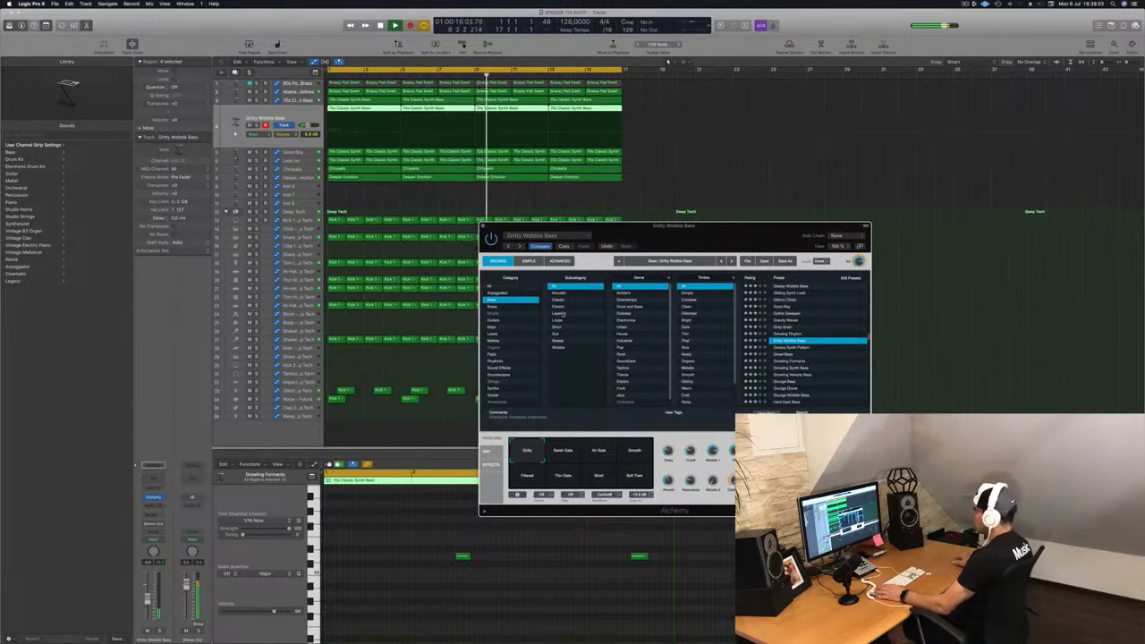
key(Return)
Step: Audition the Gritty Wobble Bass snapshots Swish Gate, Smooth, Filtered, Shot and Soft Trem while adjusting the track volume
click(561, 451)
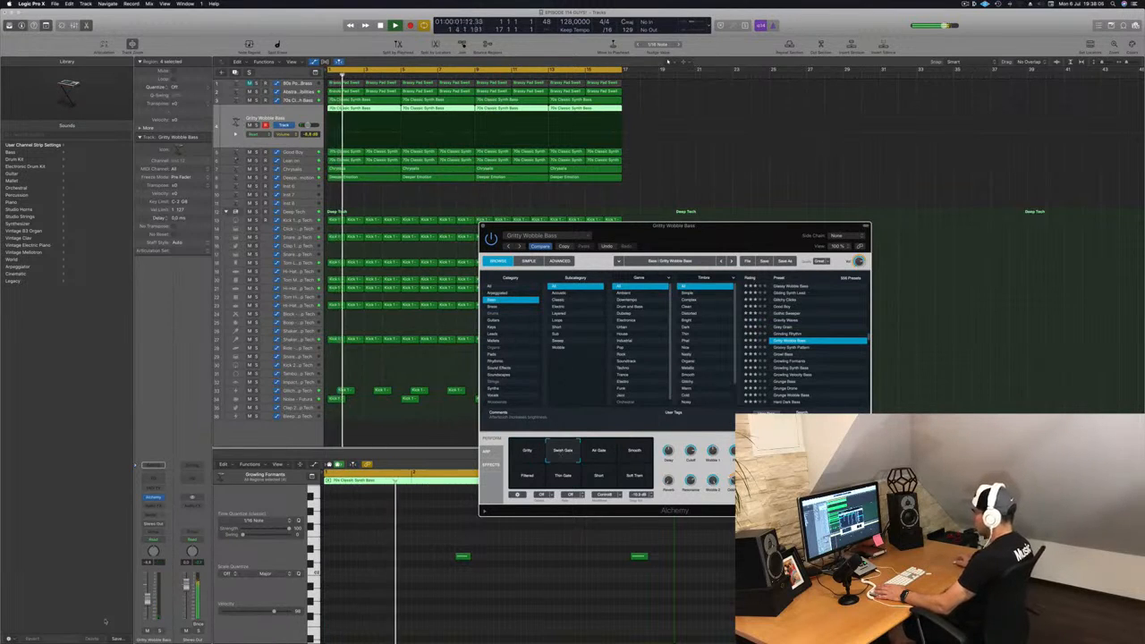
drag(147, 597, 147, 587)
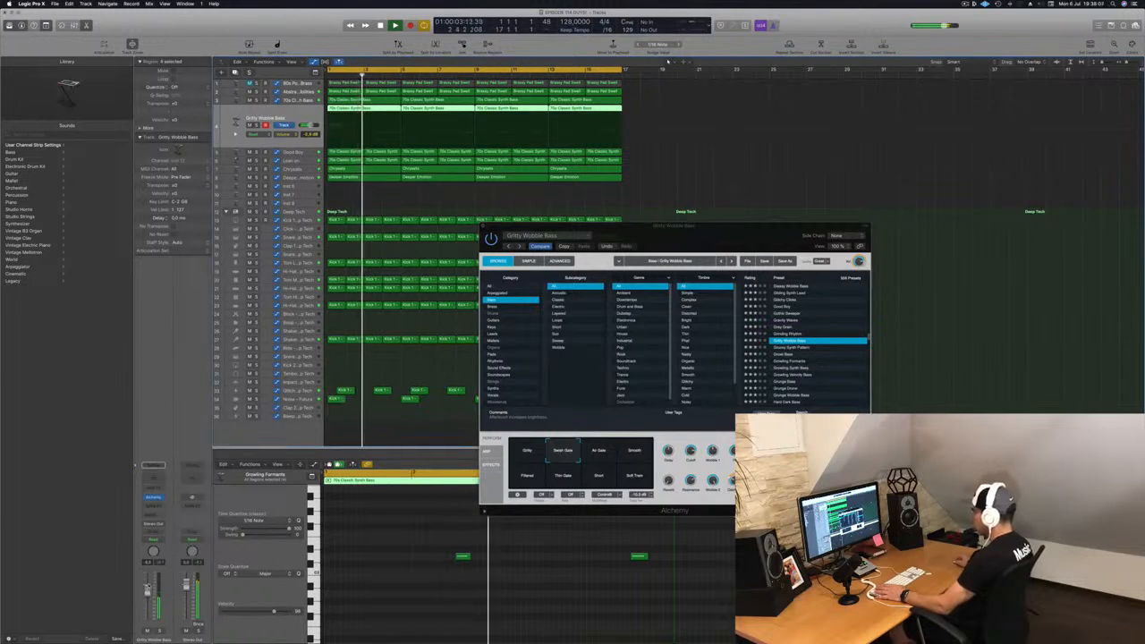
click(634, 449)
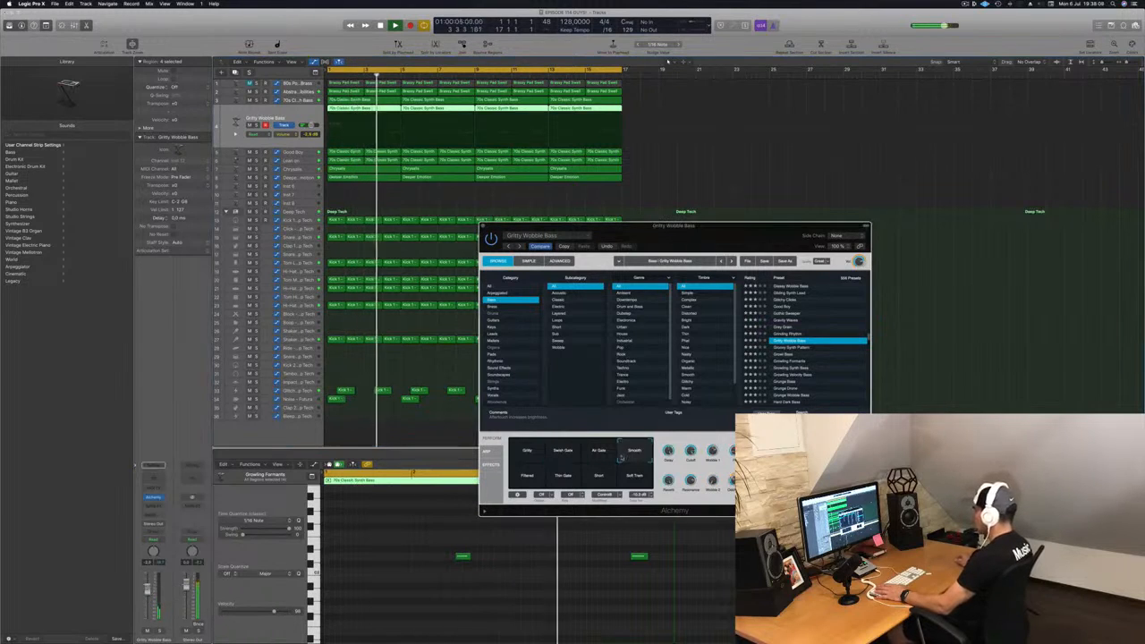
click(527, 478)
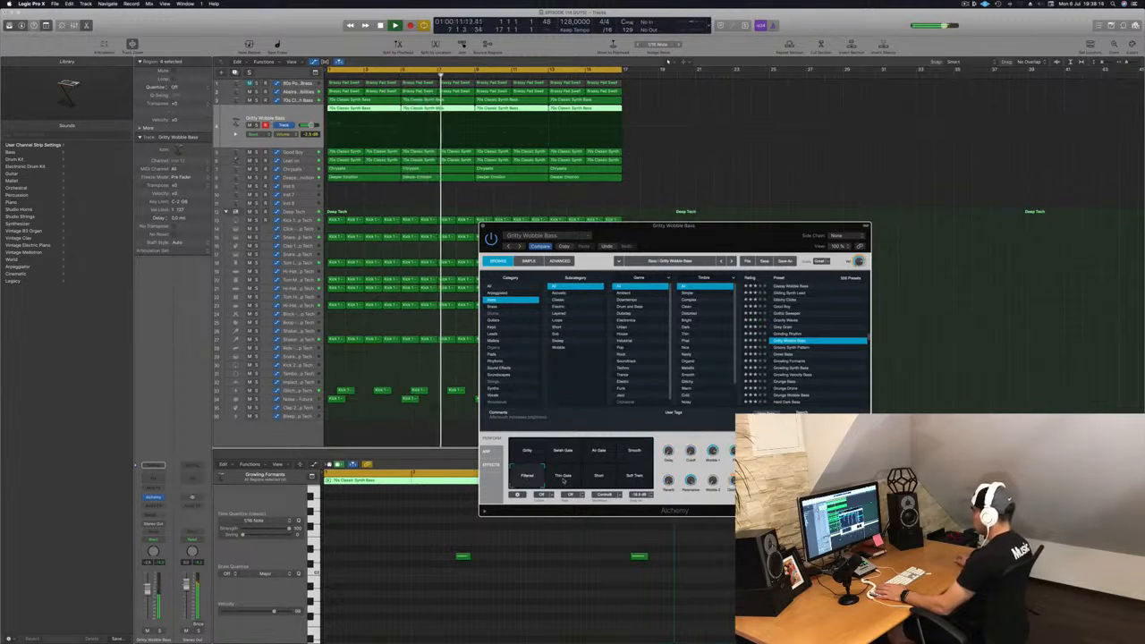
click(598, 476)
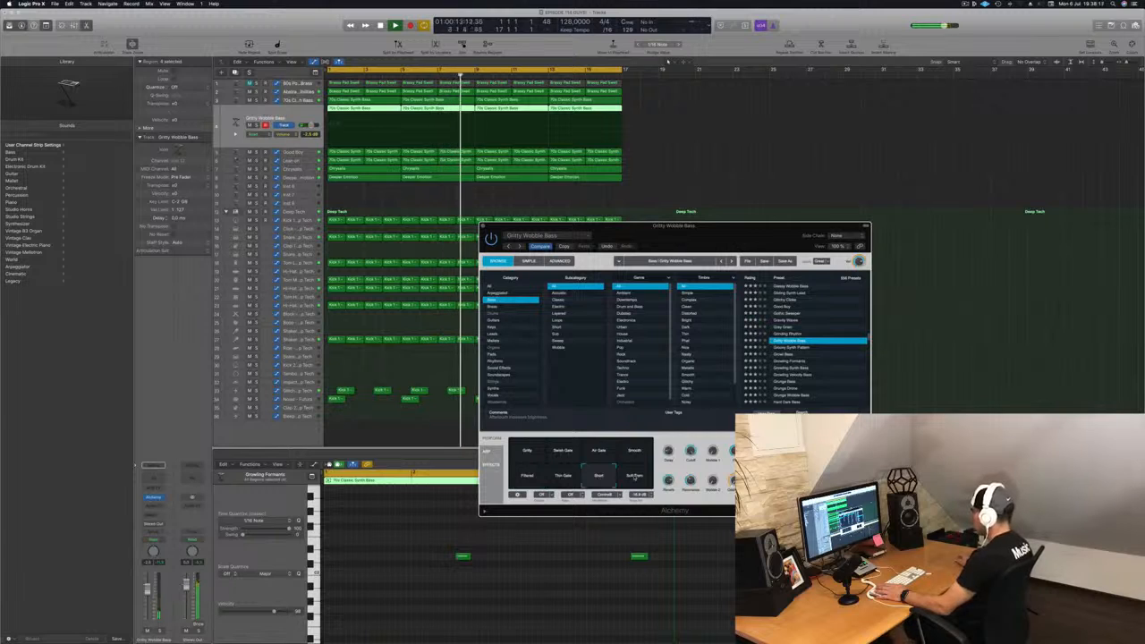
click(634, 476)
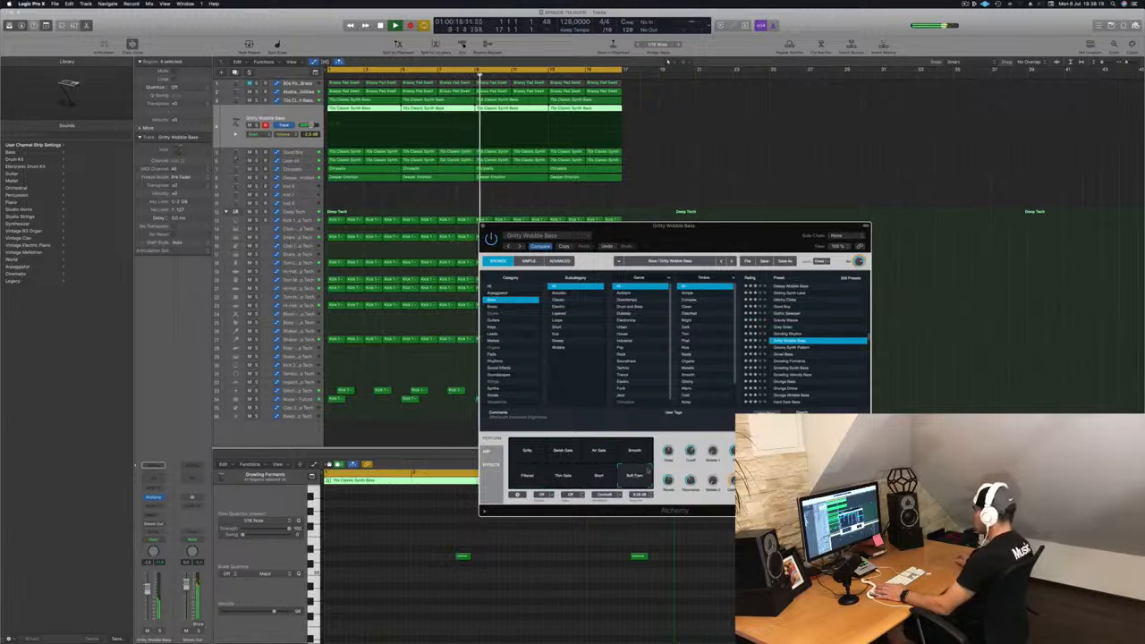
Step: Load the Growling Rhythm preset, pick its Hollowed snapshot, adjust the track volume and restart playback
click(785, 334)
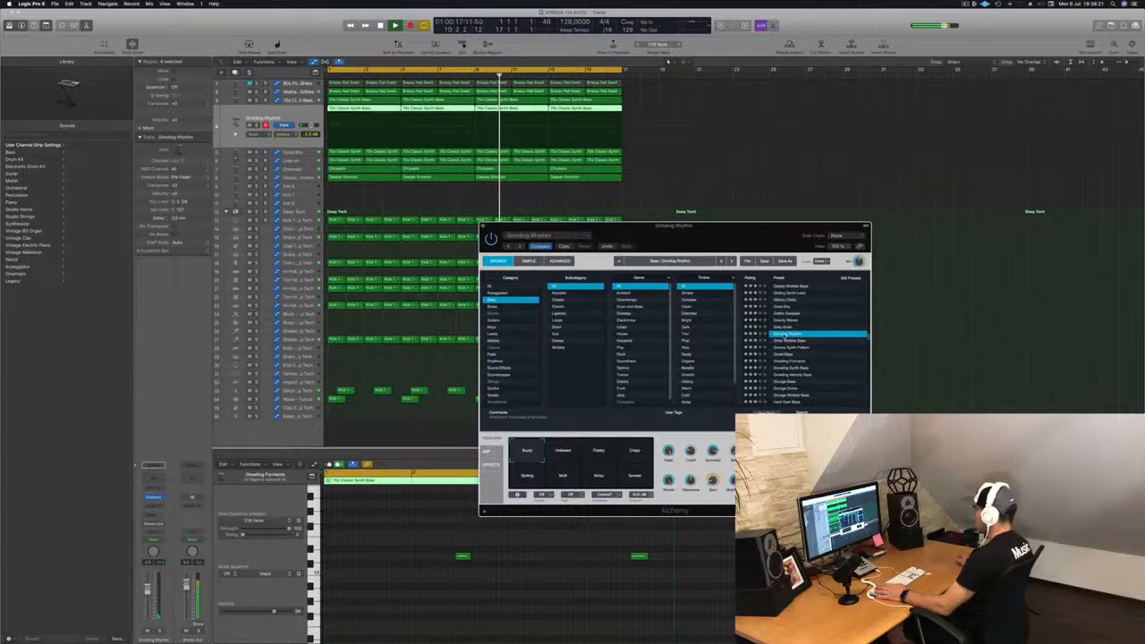
click(562, 456)
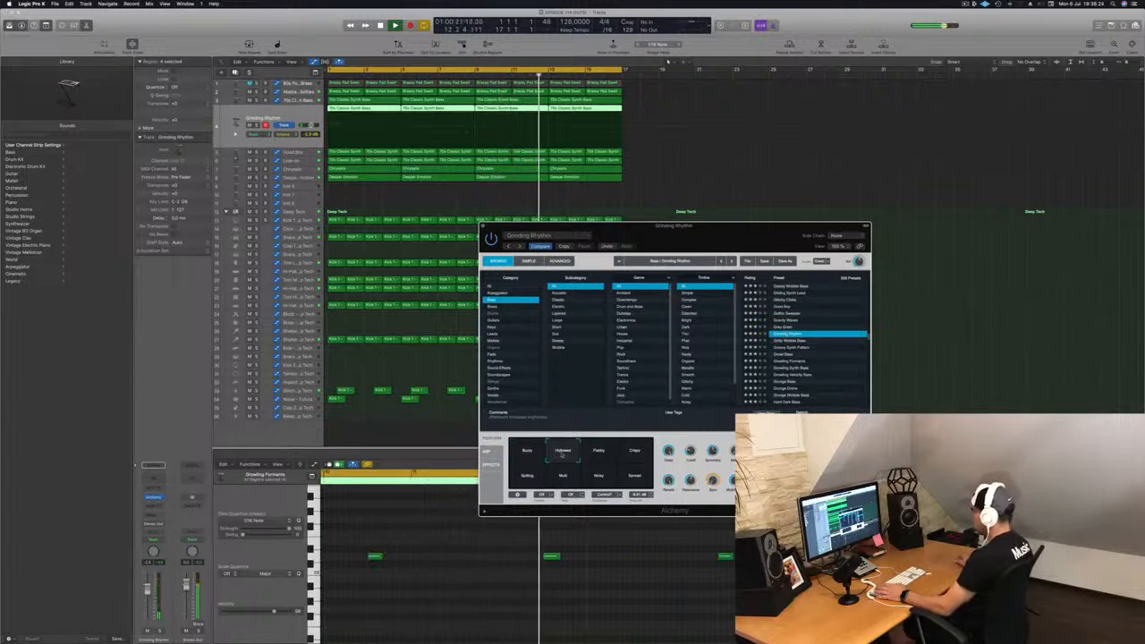
drag(148, 590, 148, 593)
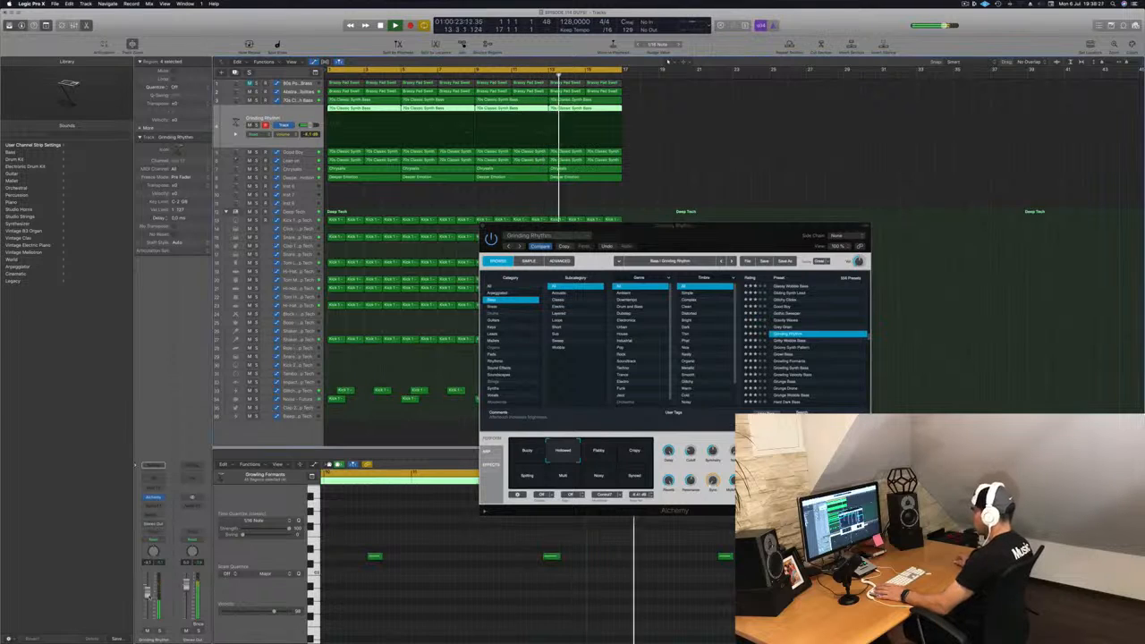
key(Return)
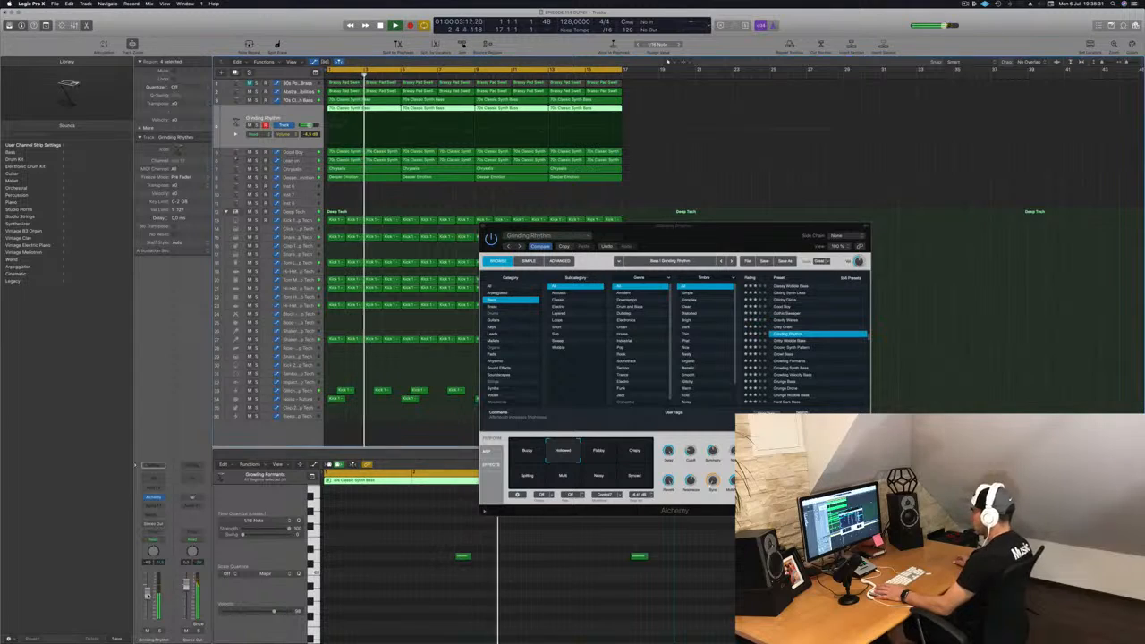
key(Return)
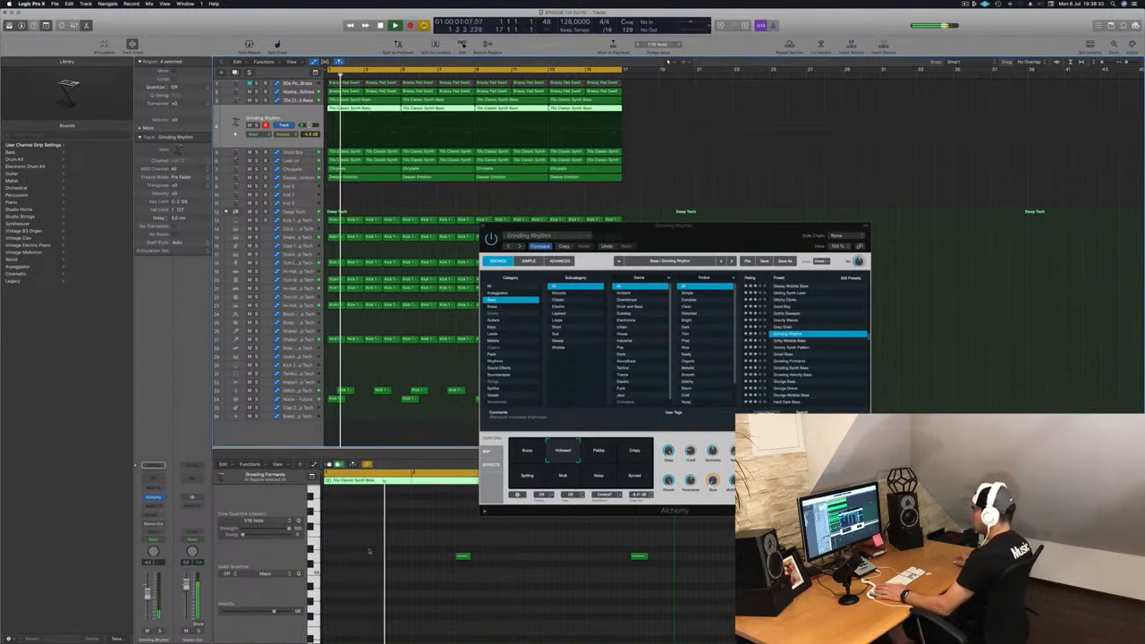
Step: Audition the Flabby, Crispy, Spitting and Noisy snapshots of Growling Rhythm and settle on the Mutt snapshot
click(600, 453)
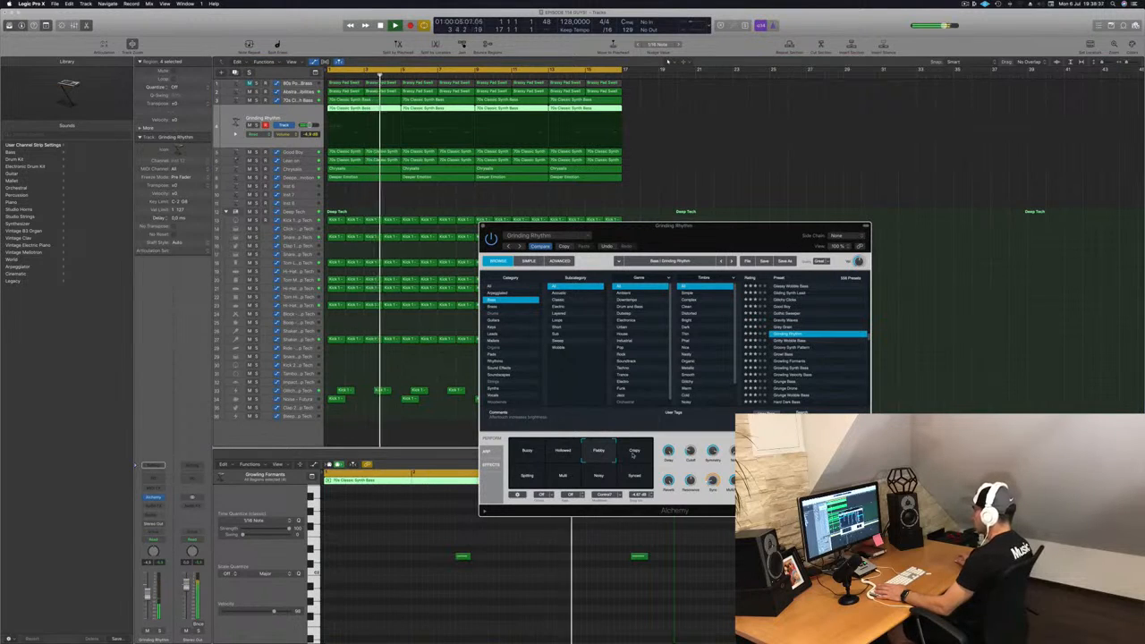
click(633, 452)
key(Return)
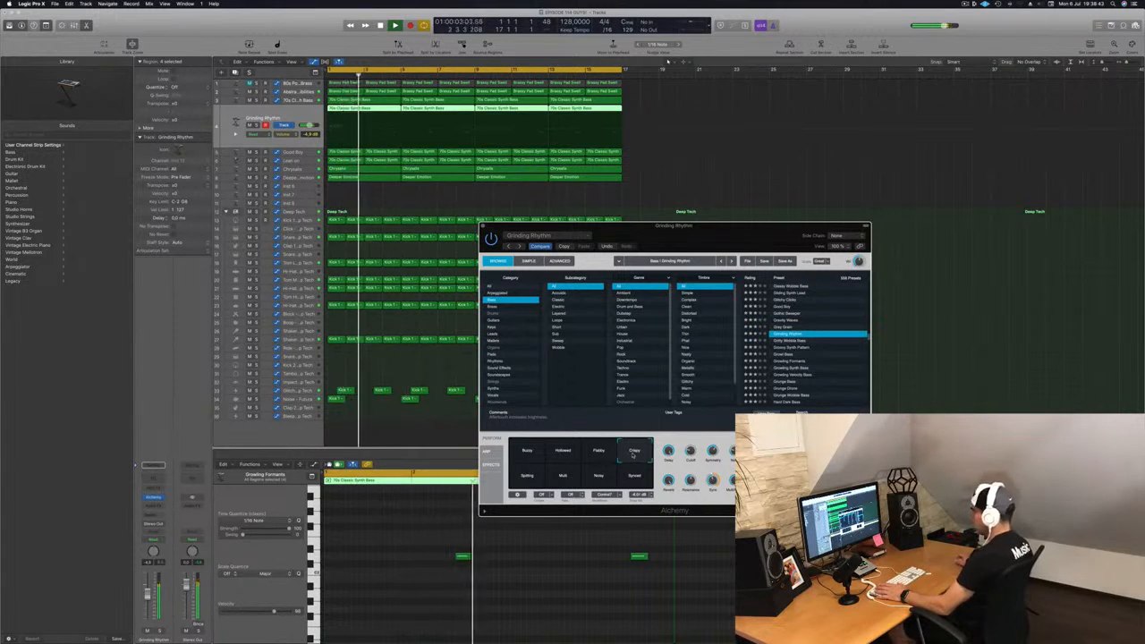
click(528, 476)
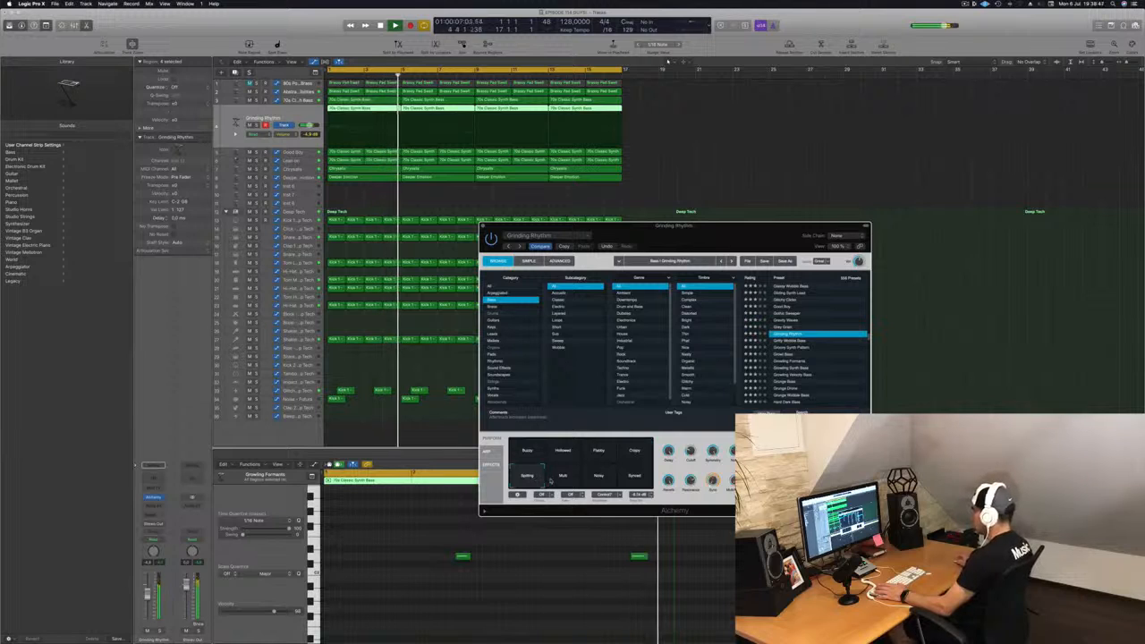
click(561, 477)
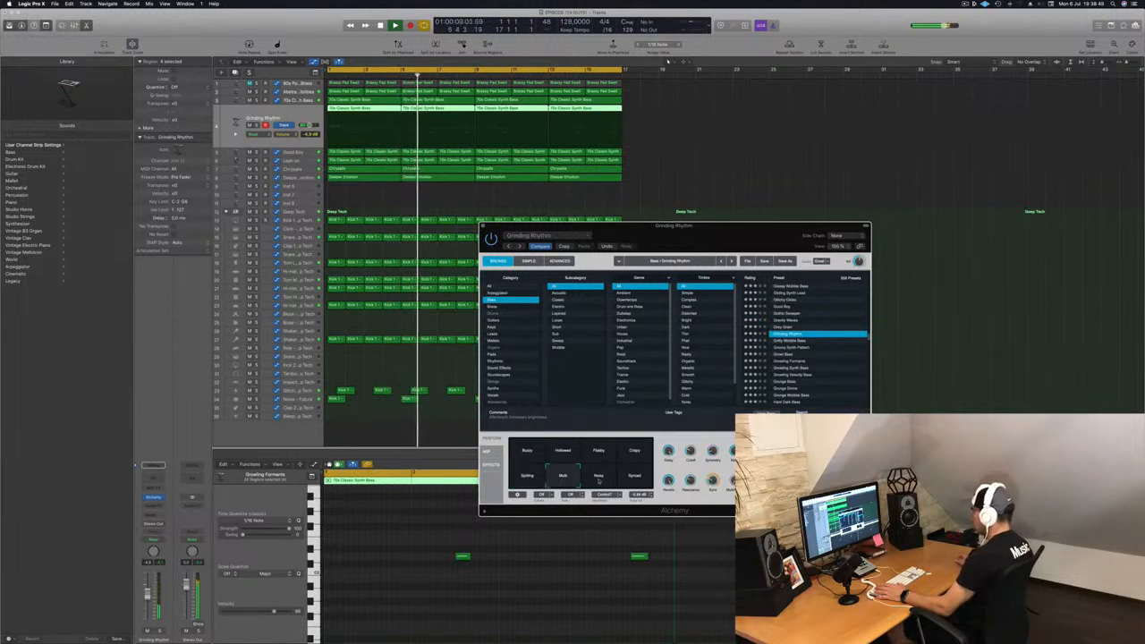
click(601, 478)
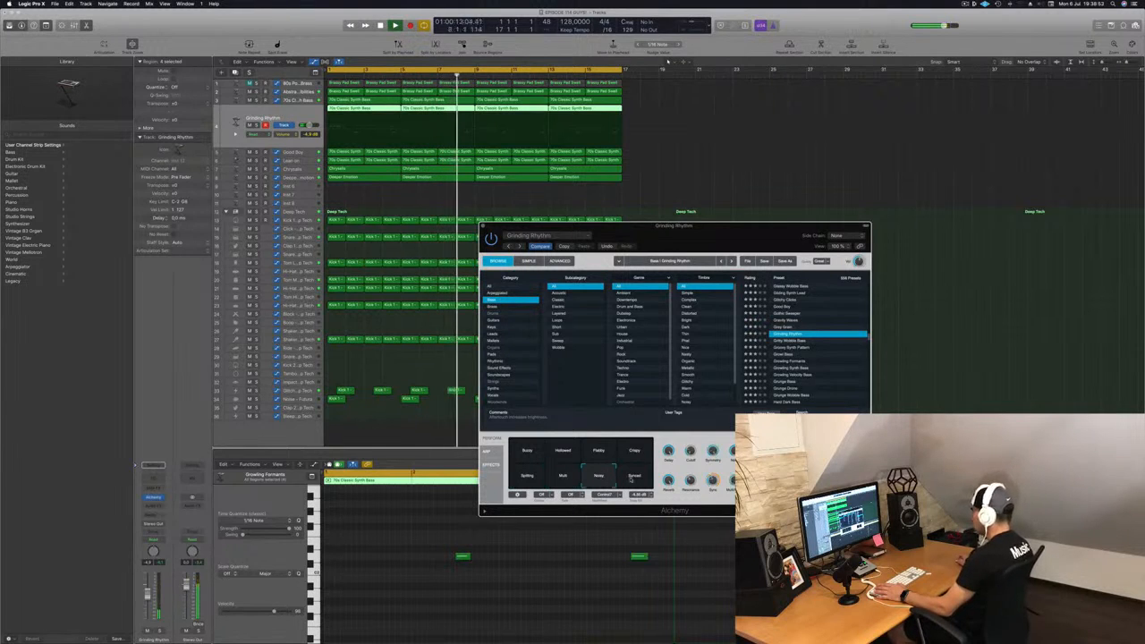
click(559, 480)
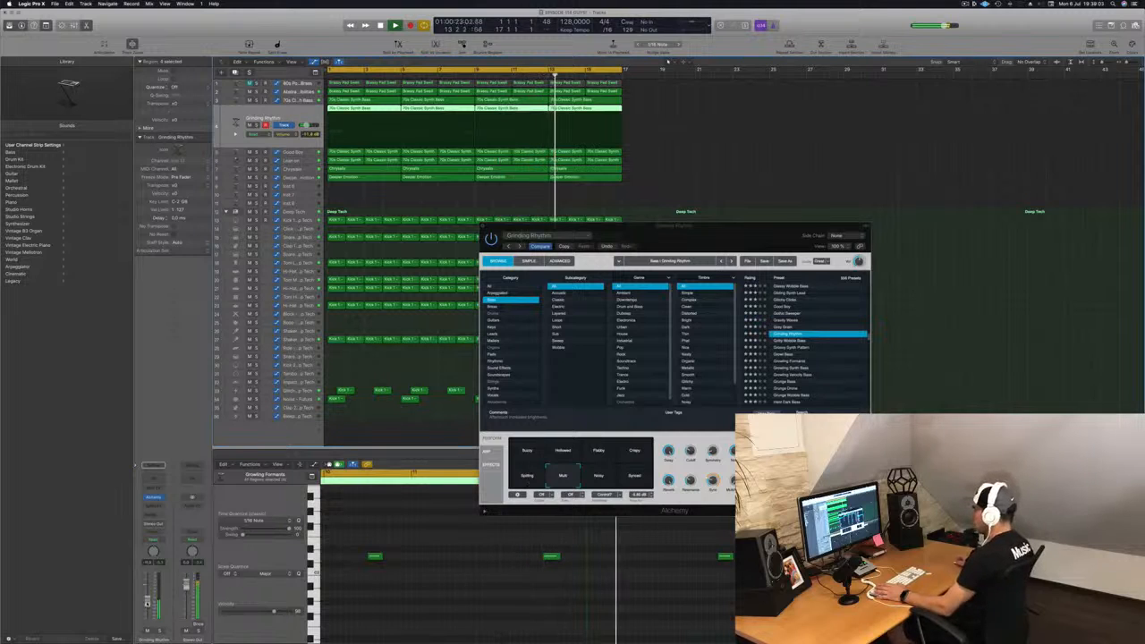
Step: Close the Alchemy window and select the Deeper Emotion track, then the 80s Pop Synth Brass track
click(484, 229)
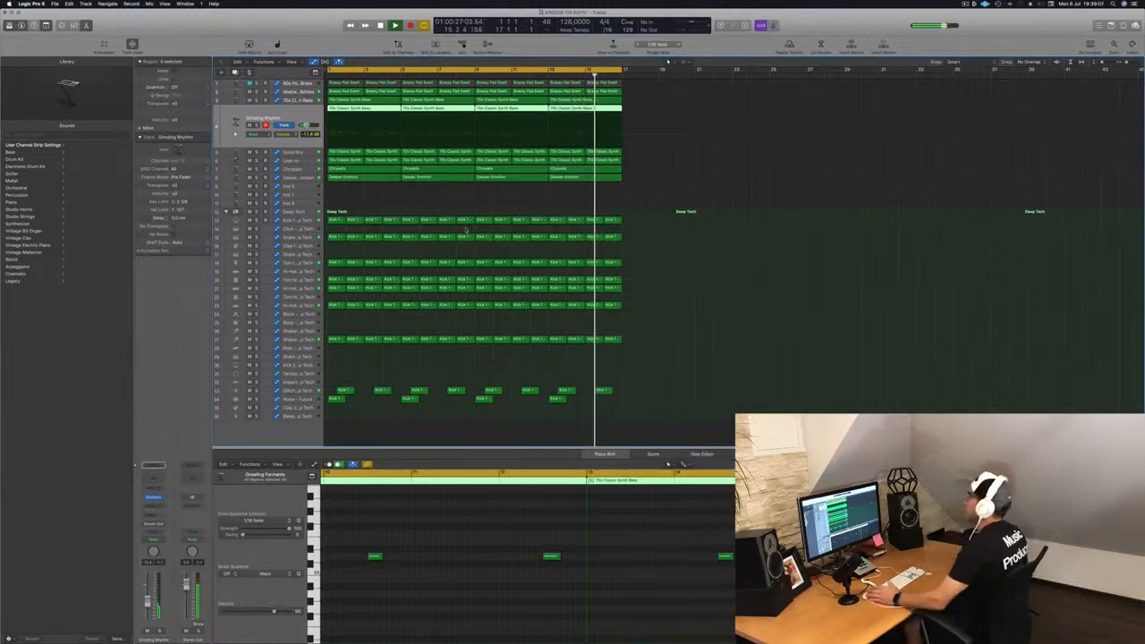
click(298, 178)
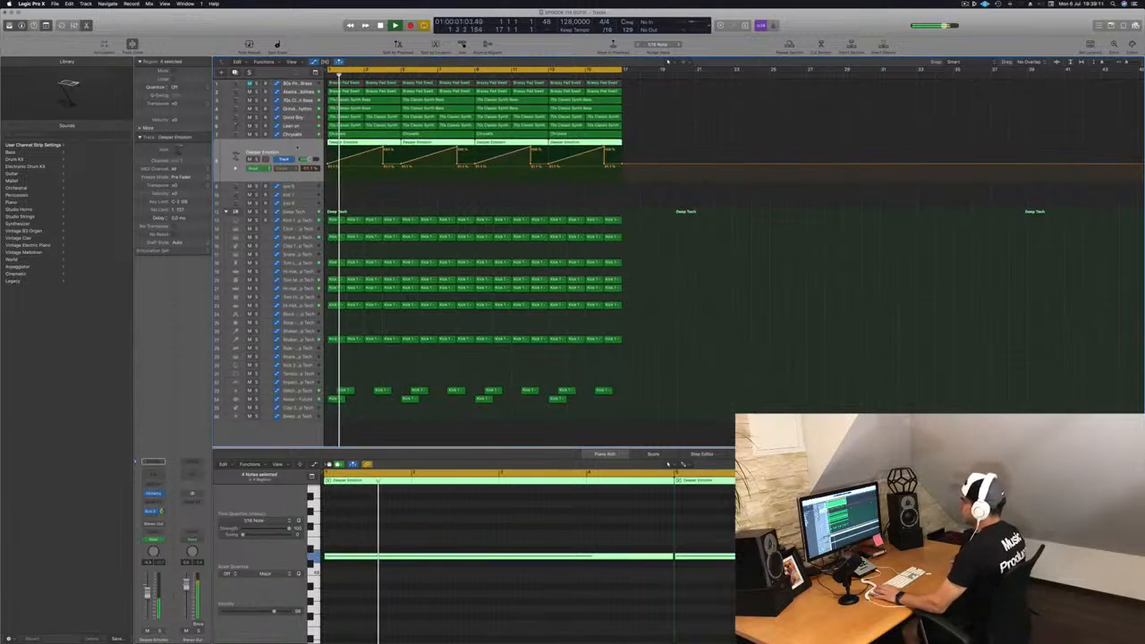
click(297, 84)
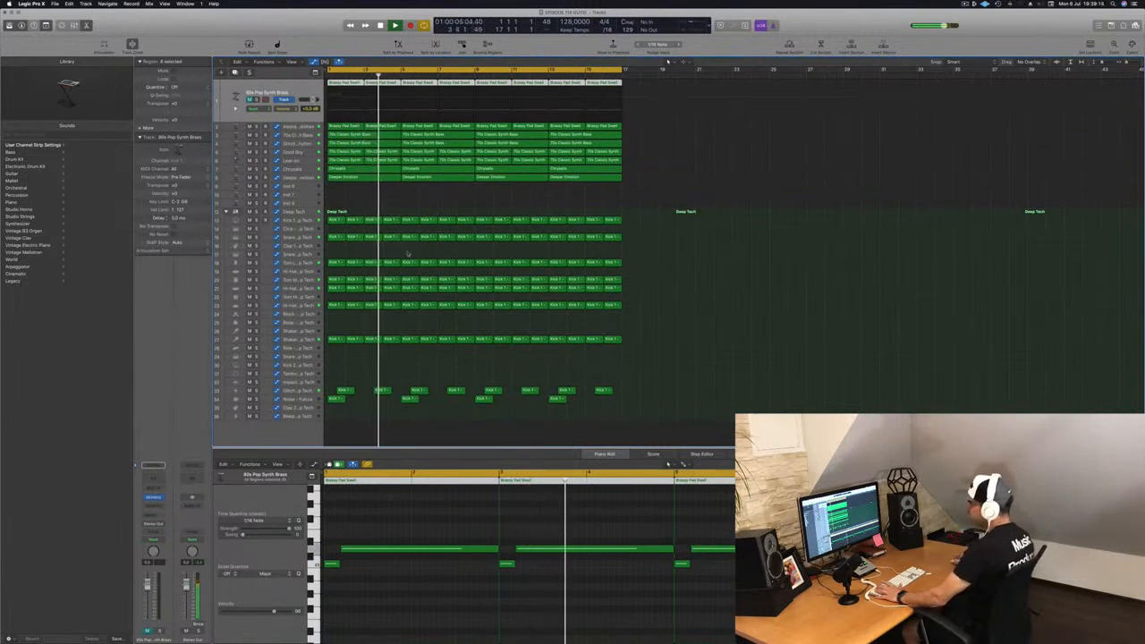
Step: Copy a one-bar kick region onto the empty Kick 2 track
click(334, 339)
drag(335, 339, 337, 375)
drag(336, 372, 336, 369)
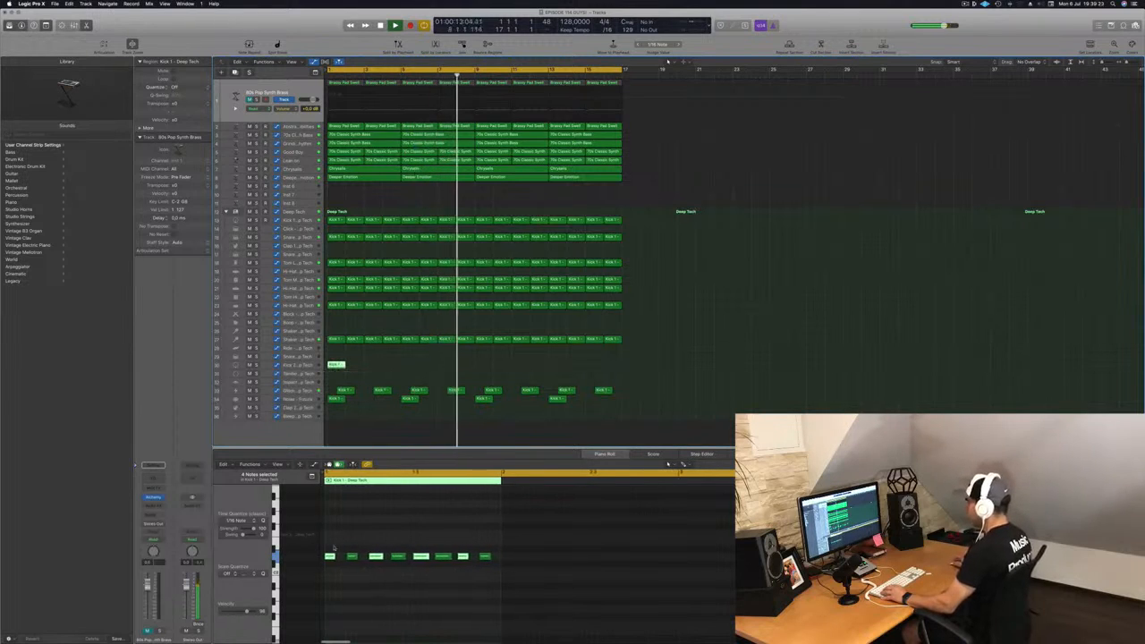
Step: Select all notes in the copied kick region and transpose them up by two semitones
drag(324, 543, 509, 582)
key(alt+Up)
key(alt+Up)
key(alt+Up)
key(alt+Up)
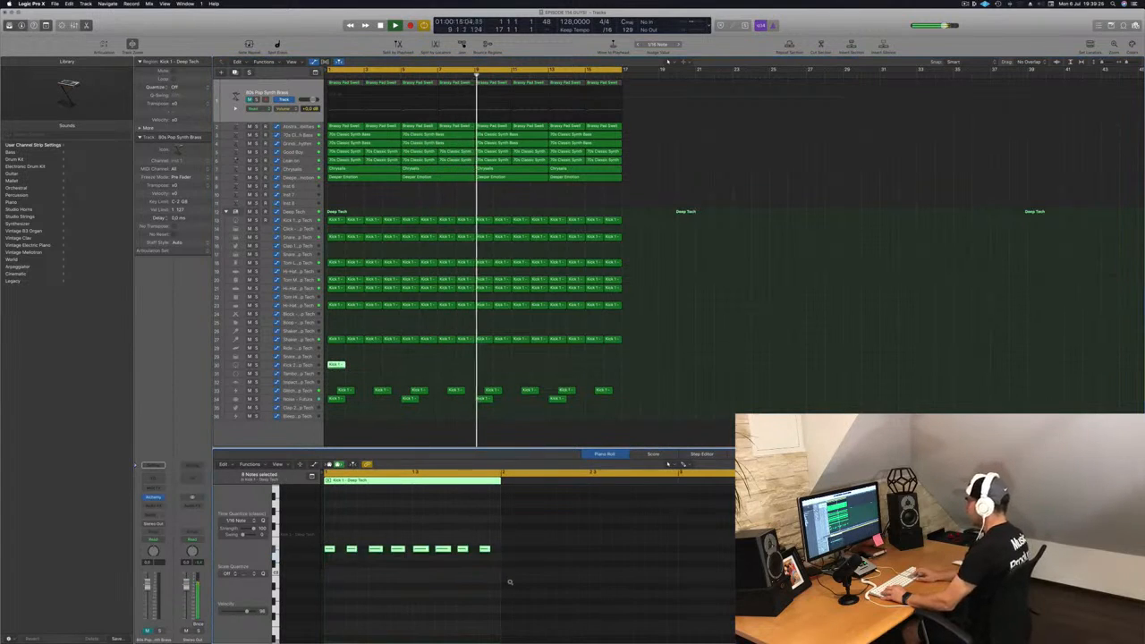
key(alt+Down)
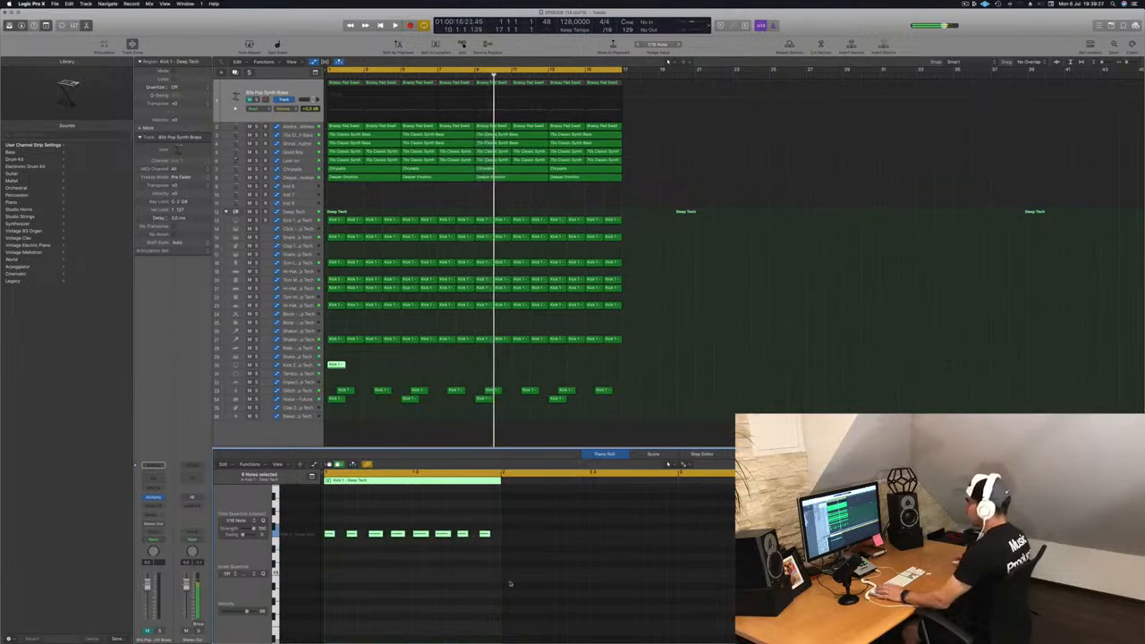
Step: Loop the Kick 2 region across the rest of the arrangement
key(Return)
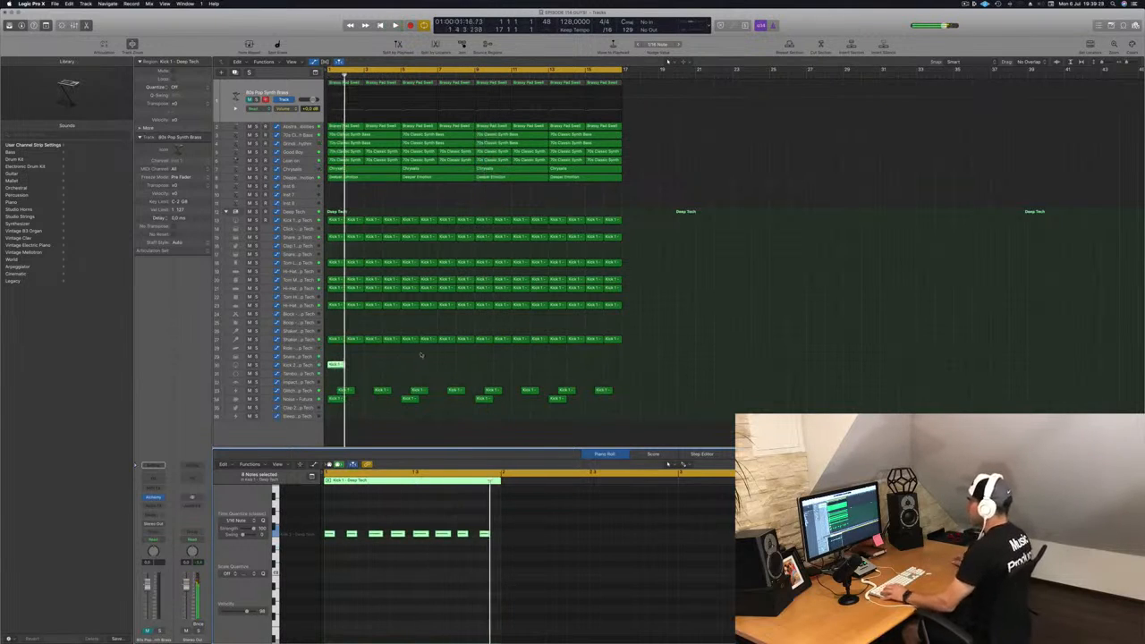
drag(336, 366, 483, 372)
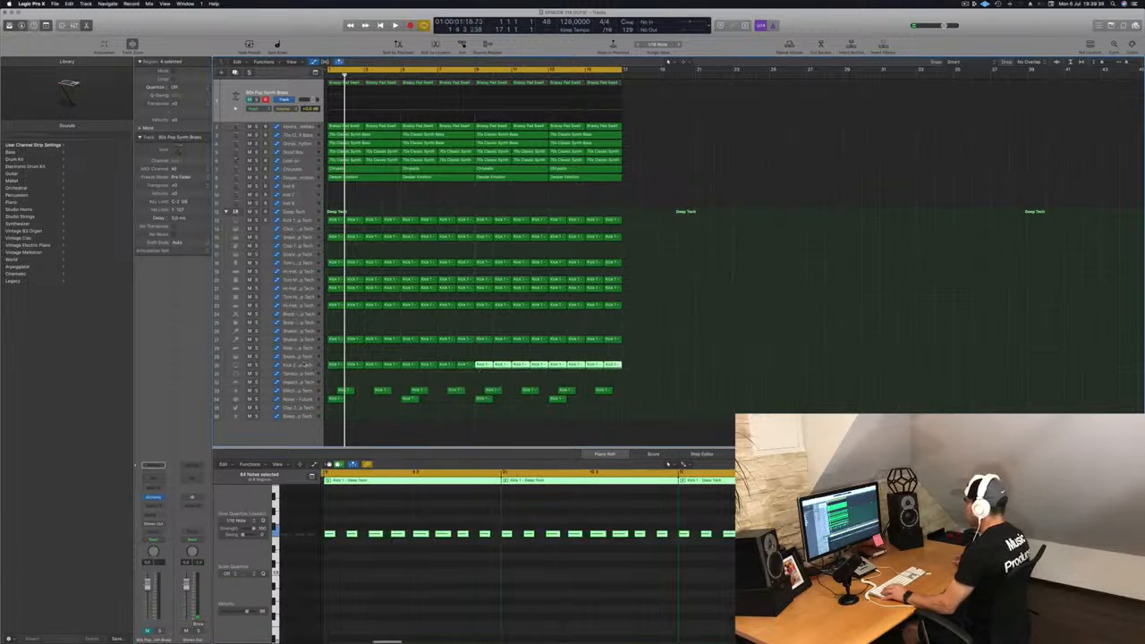
Step: Filter the Kick 2 track with Channel EQ, enabling a 48 Hz low cut and a 104 Hz high cut
click(271, 366)
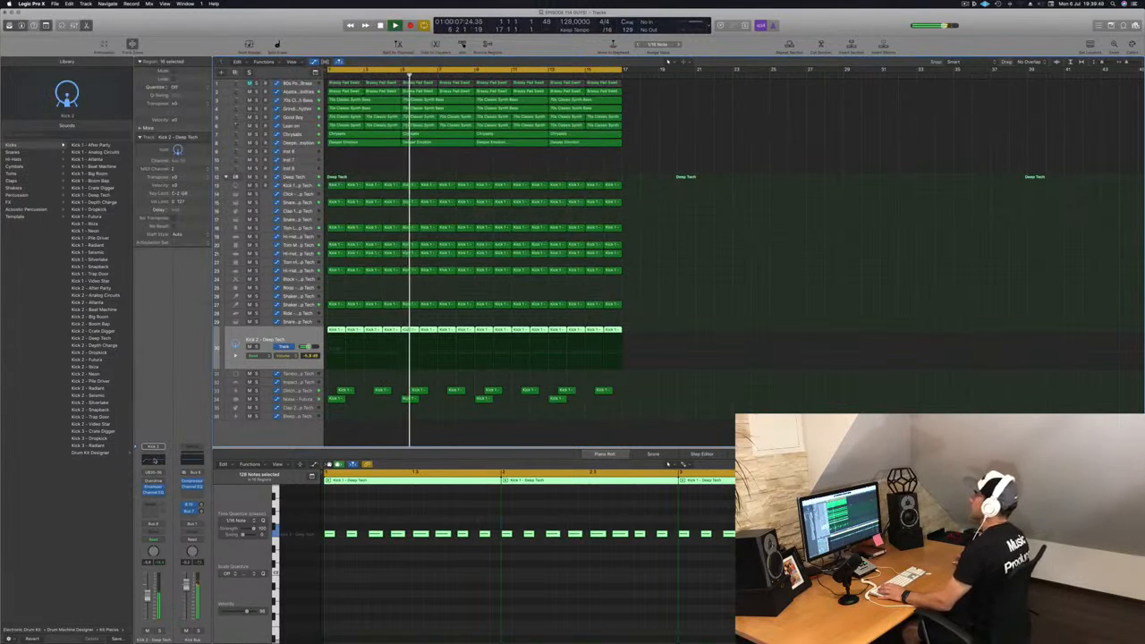
click(153, 460)
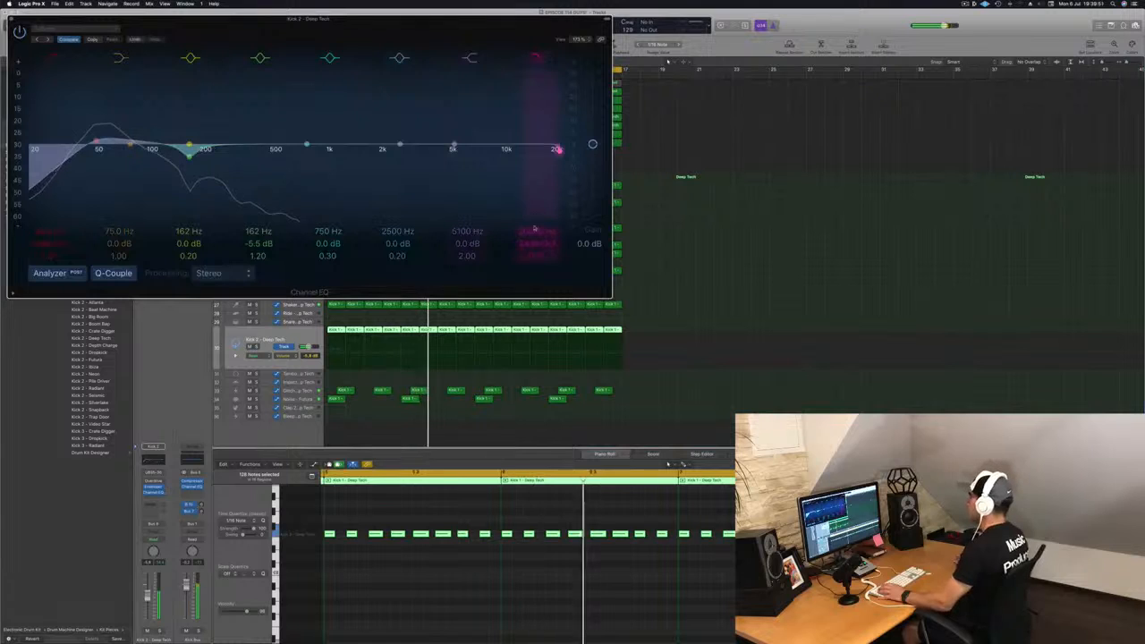
drag(534, 231, 534, 309)
click(538, 58)
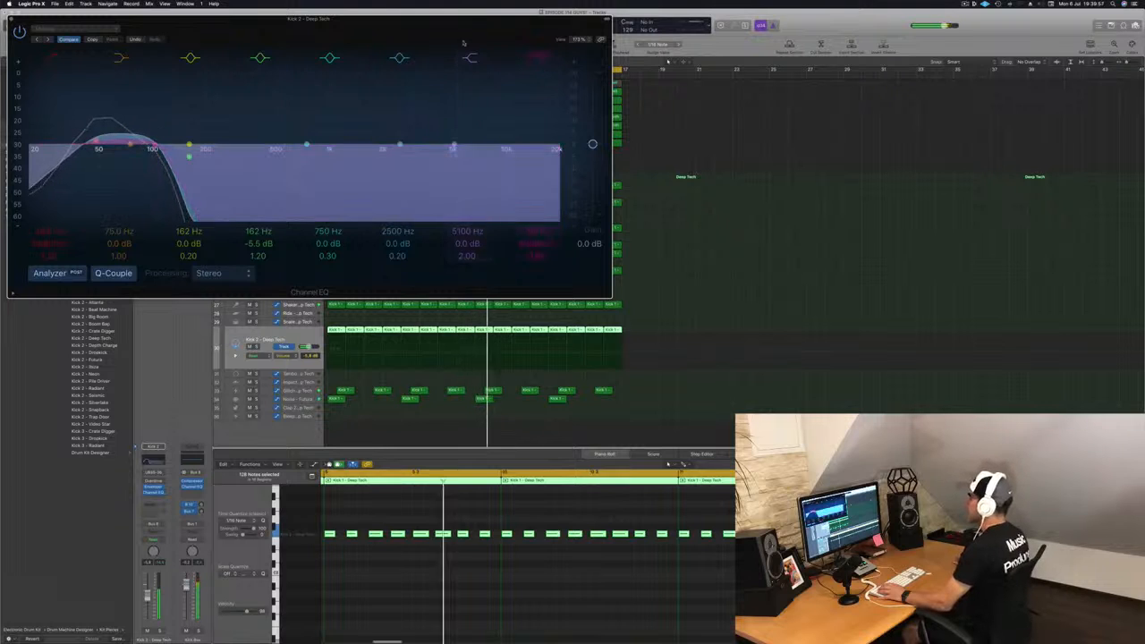
drag(376, 18, 501, 25)
click(178, 68)
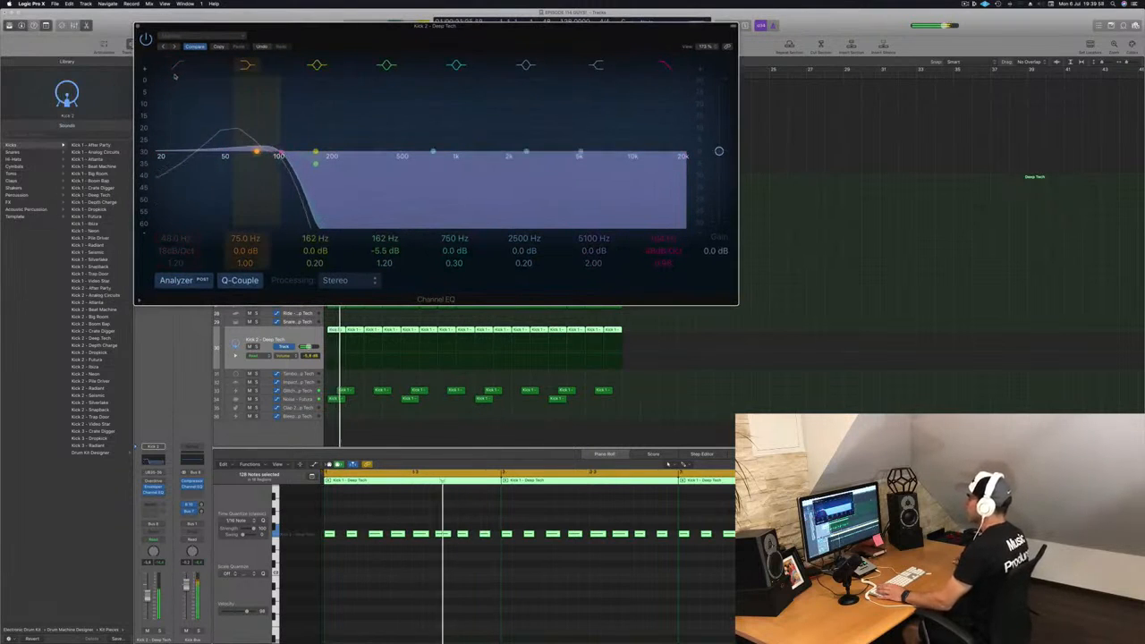
drag(269, 25, 430, 100)
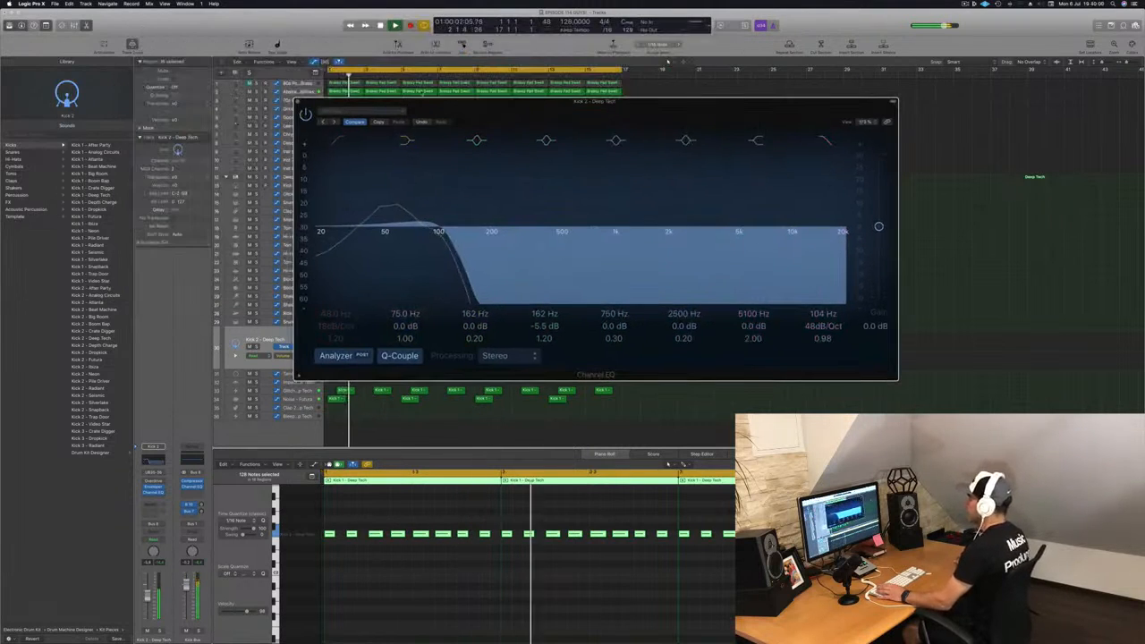
click(336, 144)
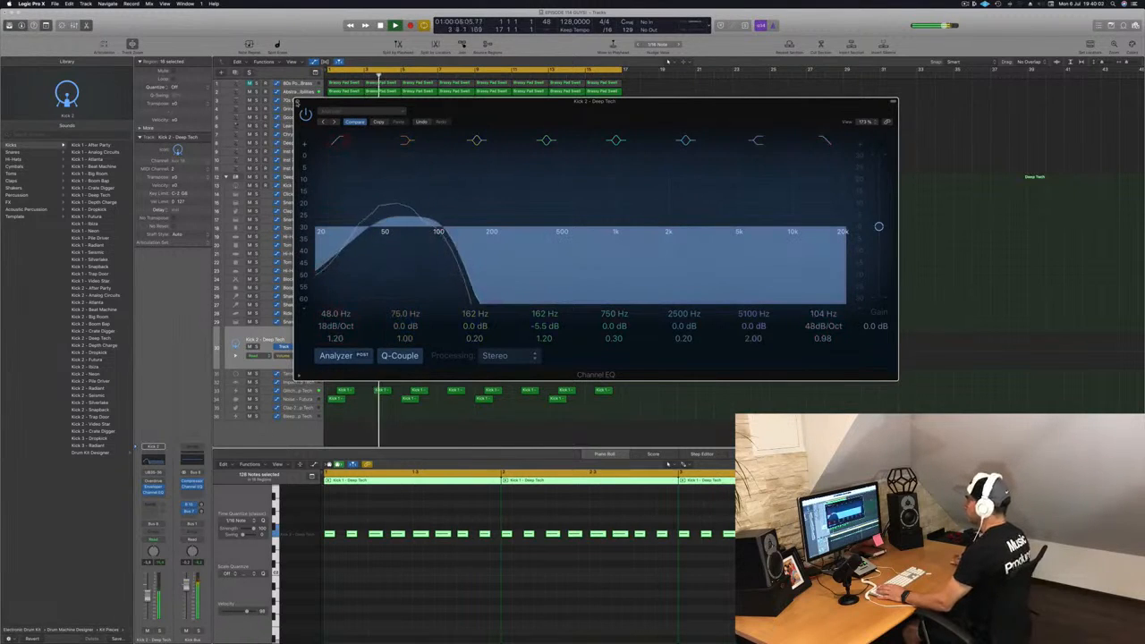
click(297, 102)
key(Return)
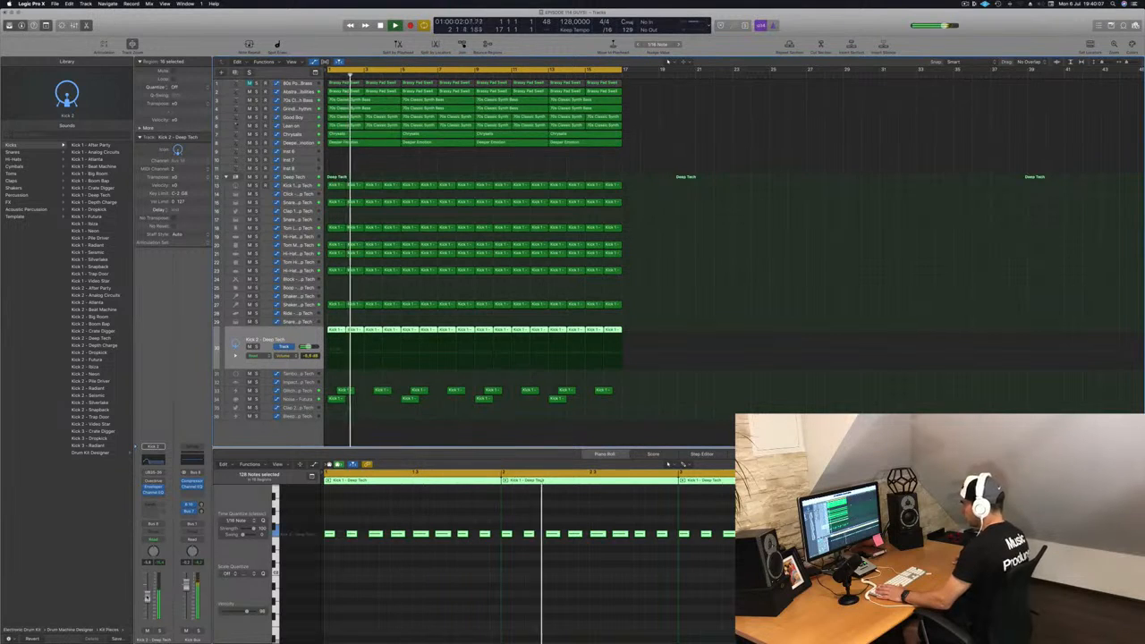
key(Return)
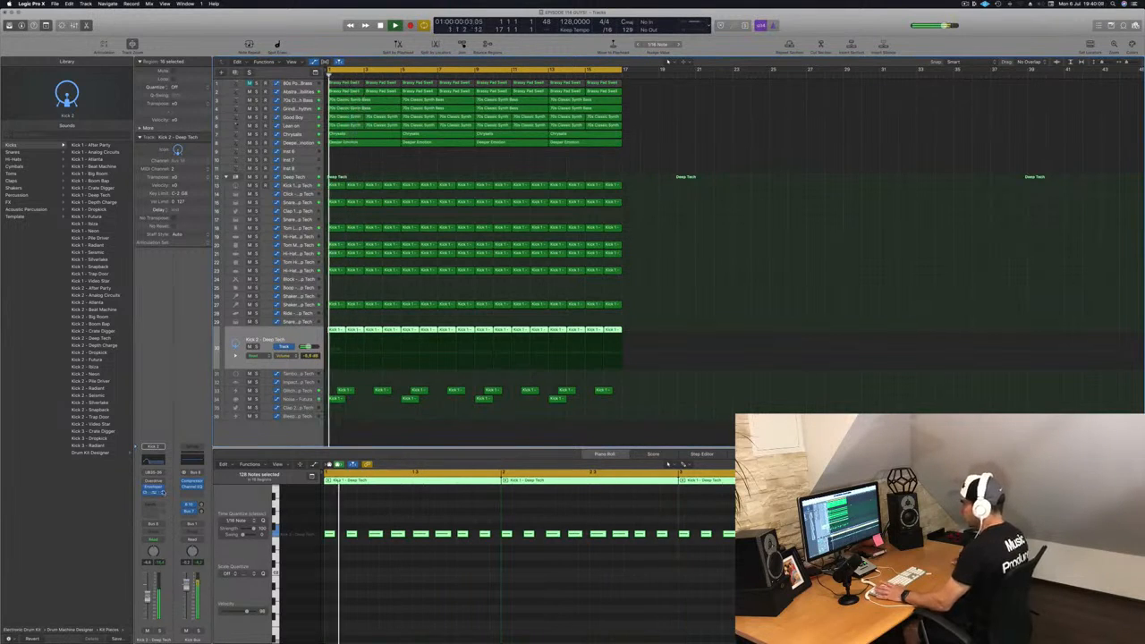
Step: Insert a stereo Compressor on Kick 2 and set its side chain to the Kick 1 - Deep Tech track
click(154, 494)
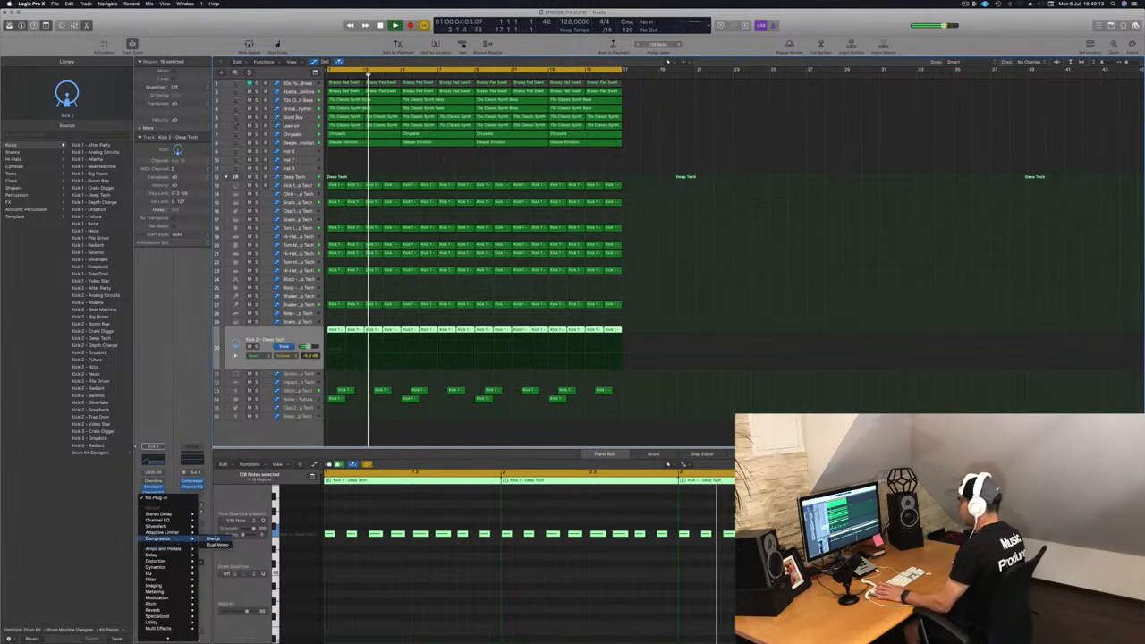
click(211, 537)
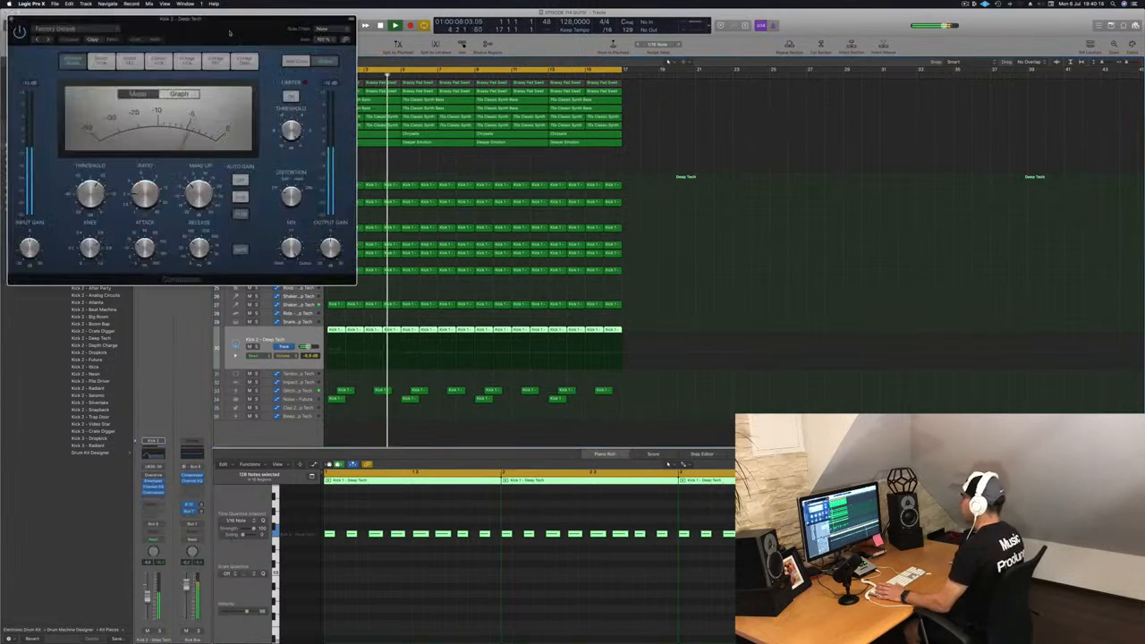
drag(225, 28, 945, 266)
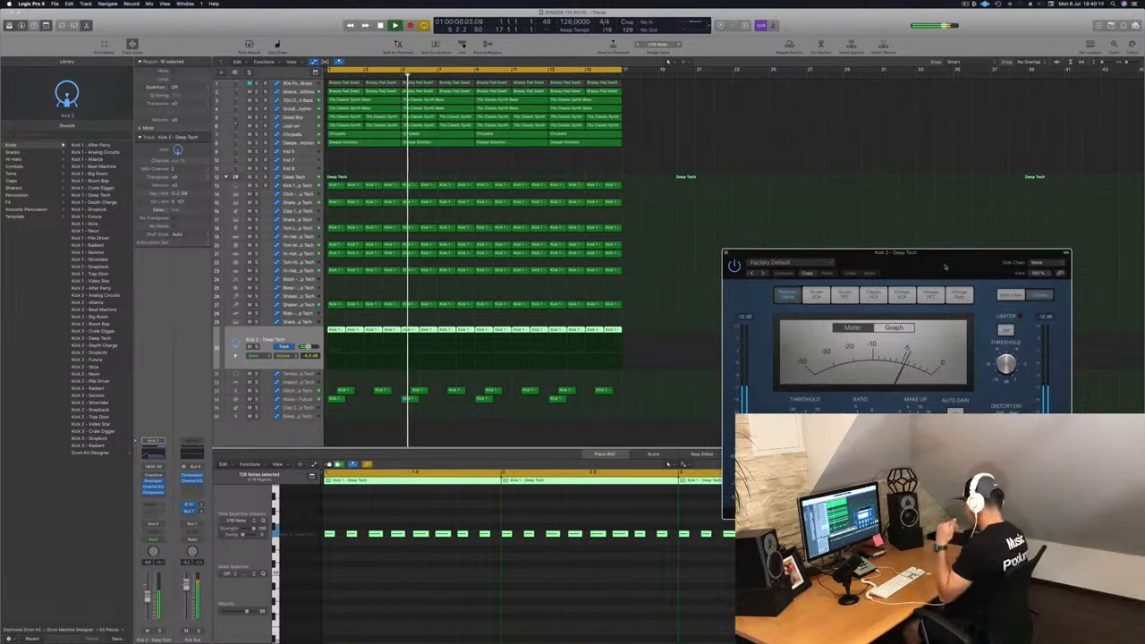
drag(945, 266, 735, 272)
click(787, 282)
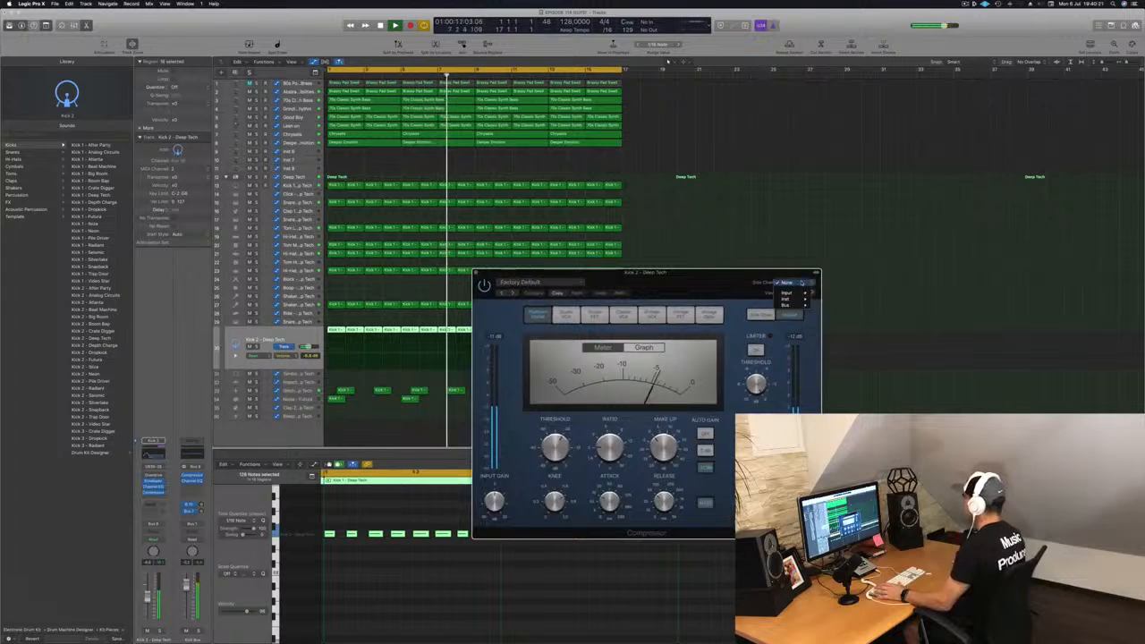
mouse_move(798, 294)
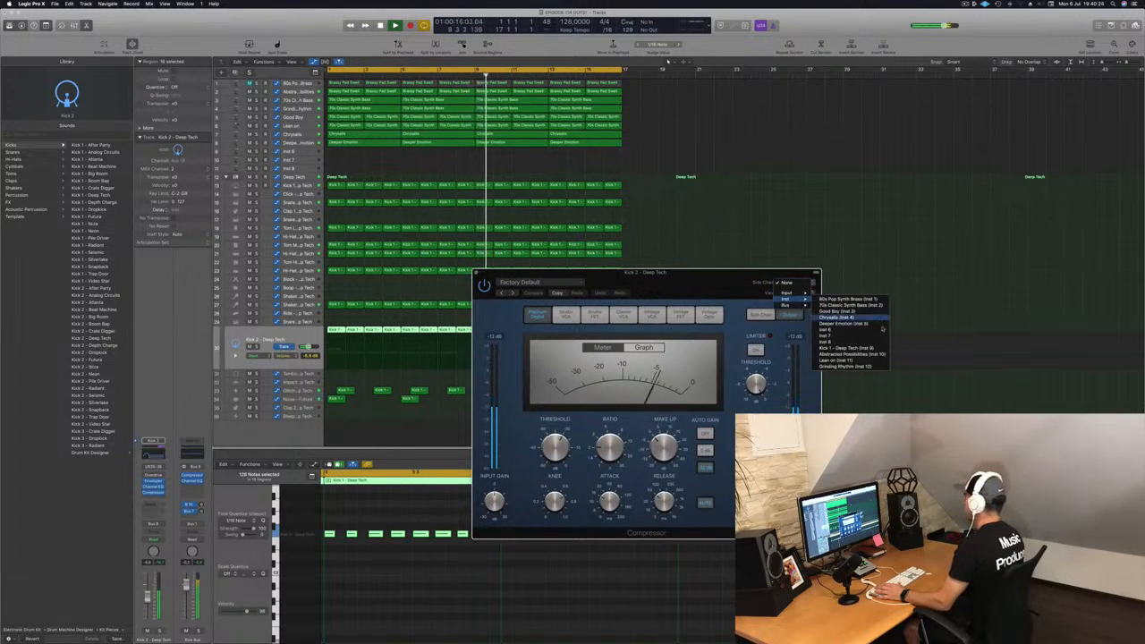
click(856, 348)
drag(701, 285, 722, 265)
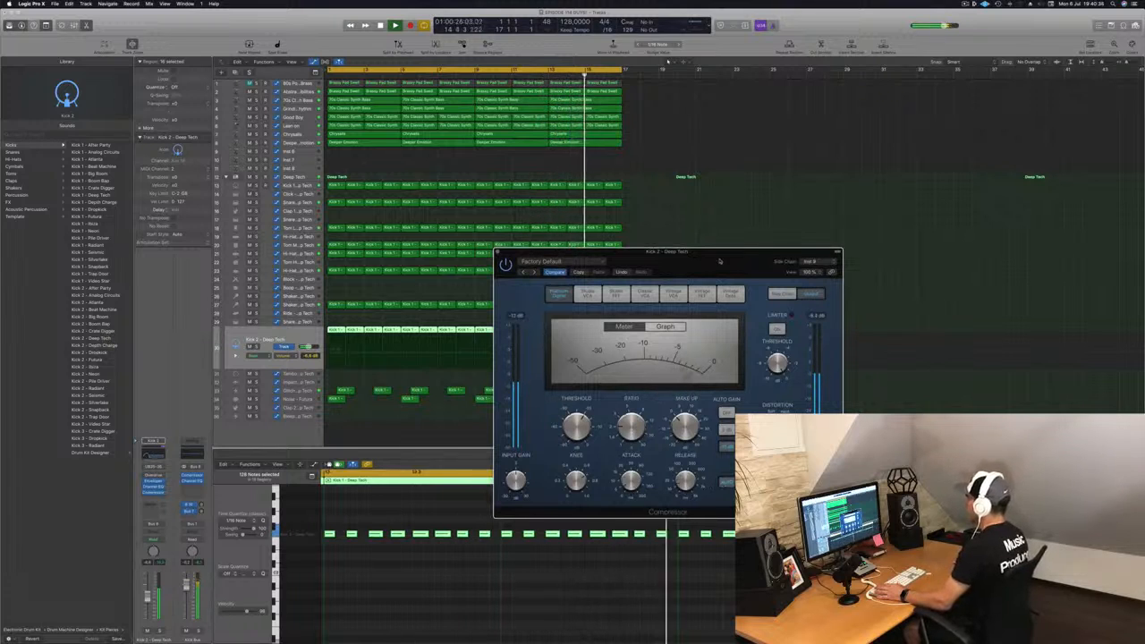
drag(719, 260, 659, 235)
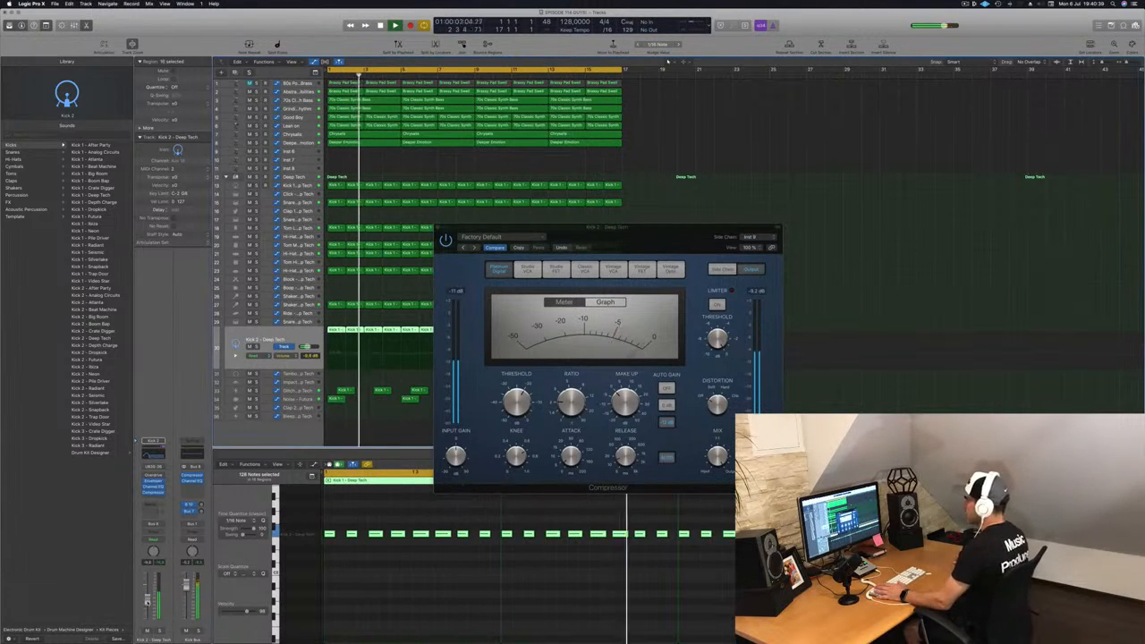
key(super+w)
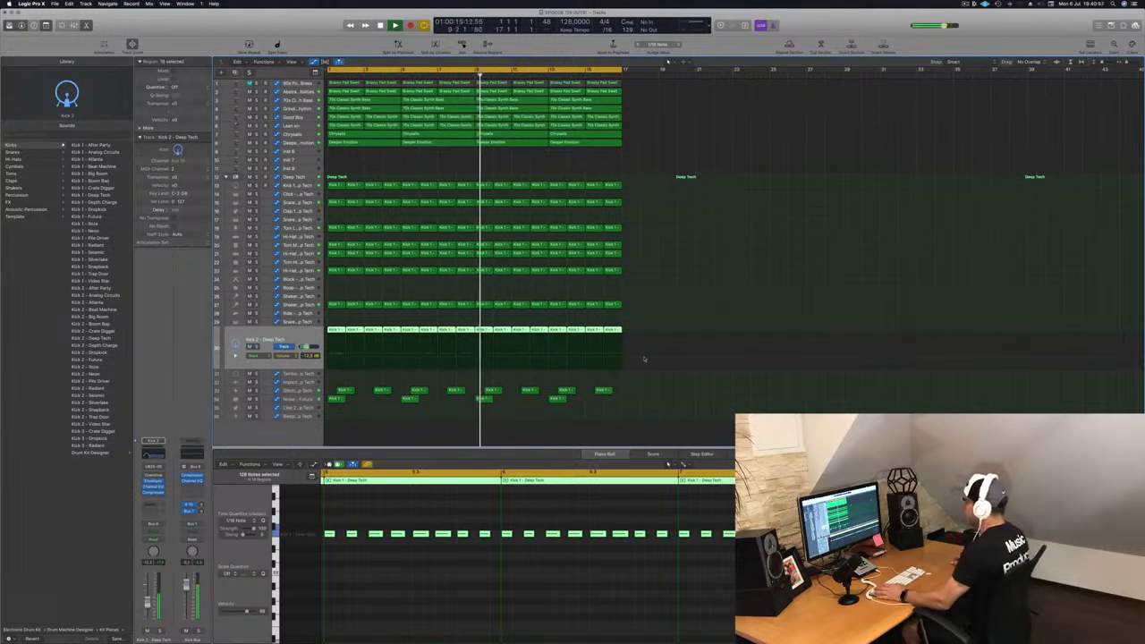
Step: Open Alchemy on the empty Inst 6 track and load the Spacy E-Piano preset from the Piano category
click(303, 152)
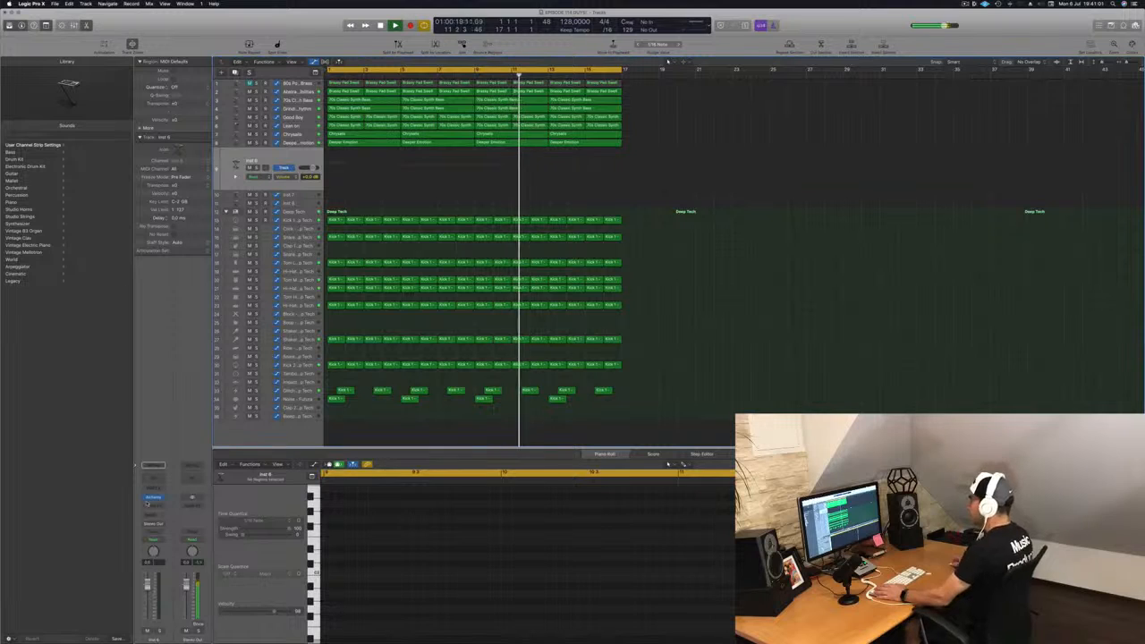
click(153, 498)
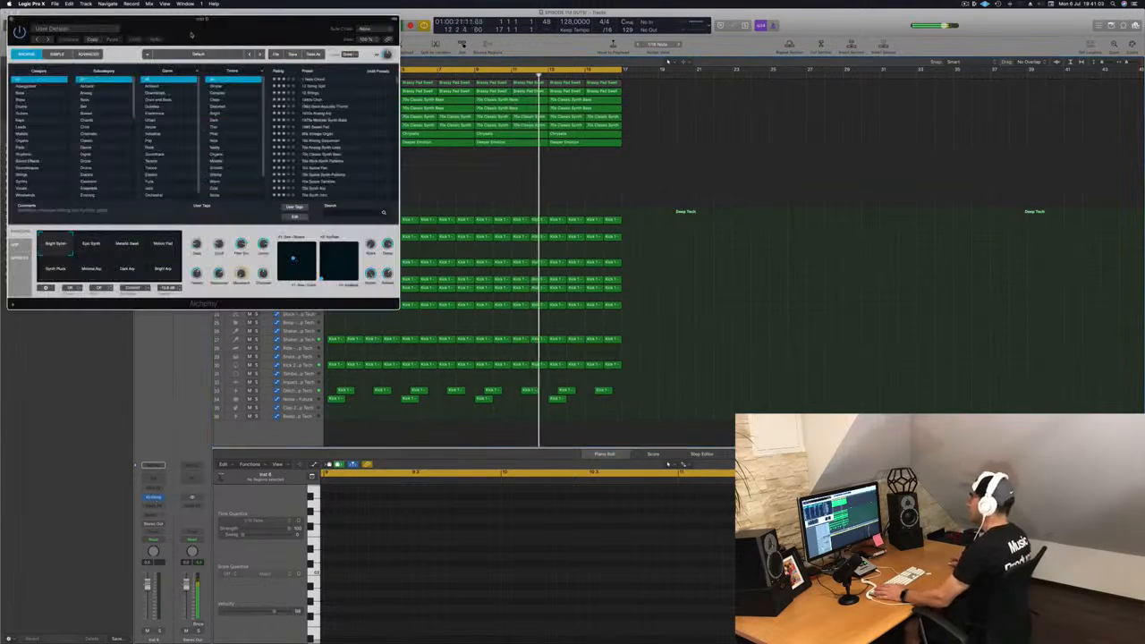
drag(191, 34, 605, 66)
click(455, 152)
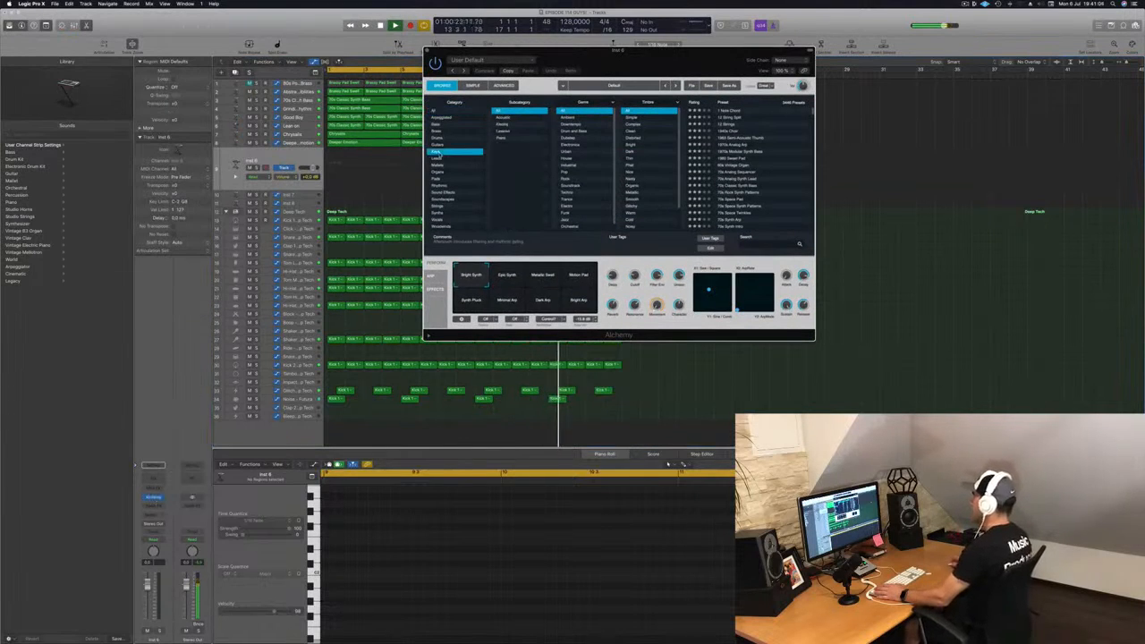
scroll(741, 179, down, 15)
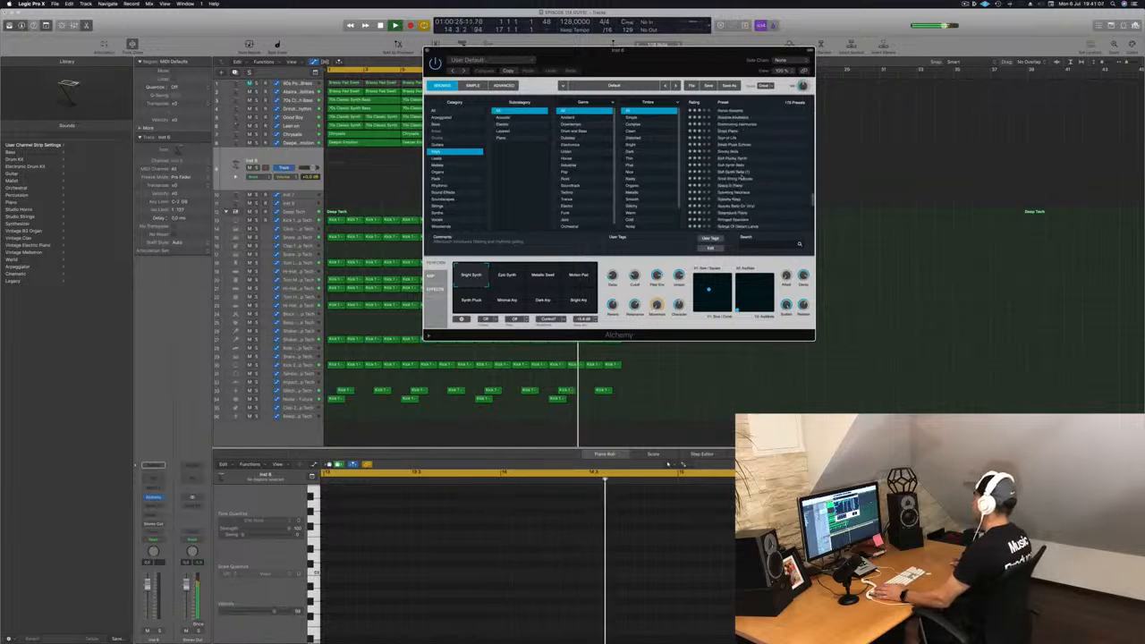
click(731, 186)
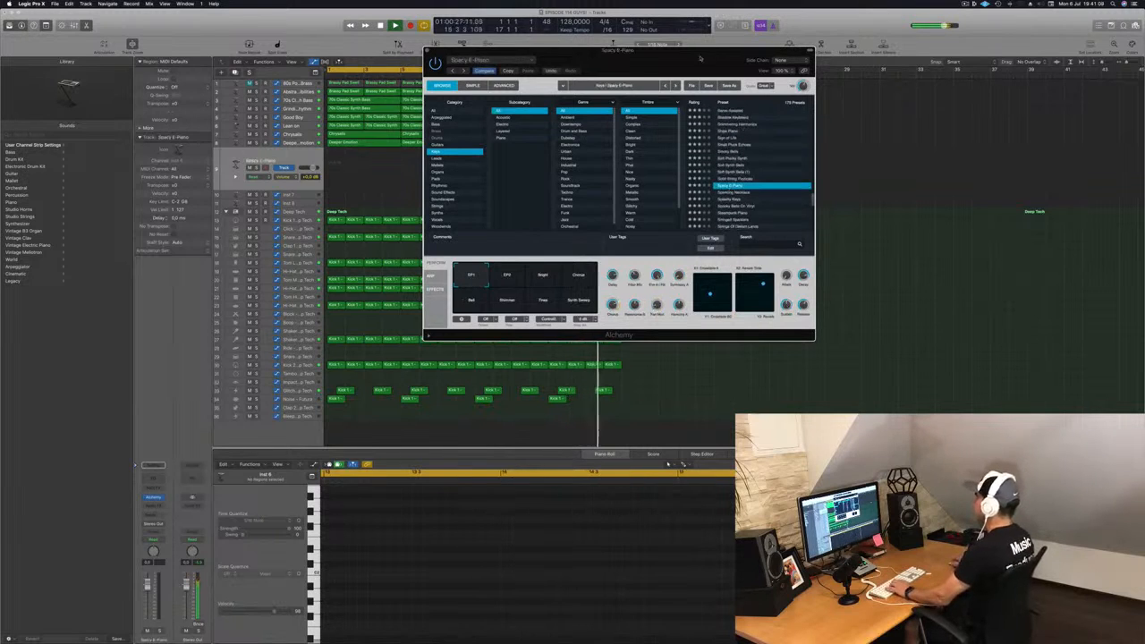
Step: Open Musical Typing and add a send from the piano track to Bus 3
drag(700, 58, 644, 71)
key(super+k)
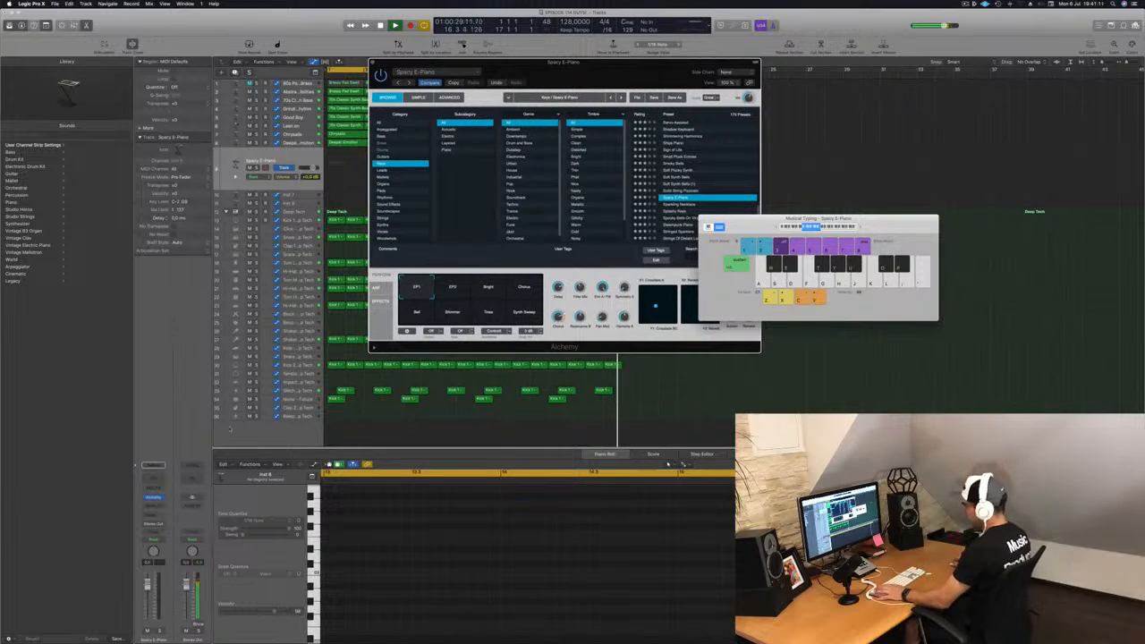
click(152, 515)
mouse_move(156, 528)
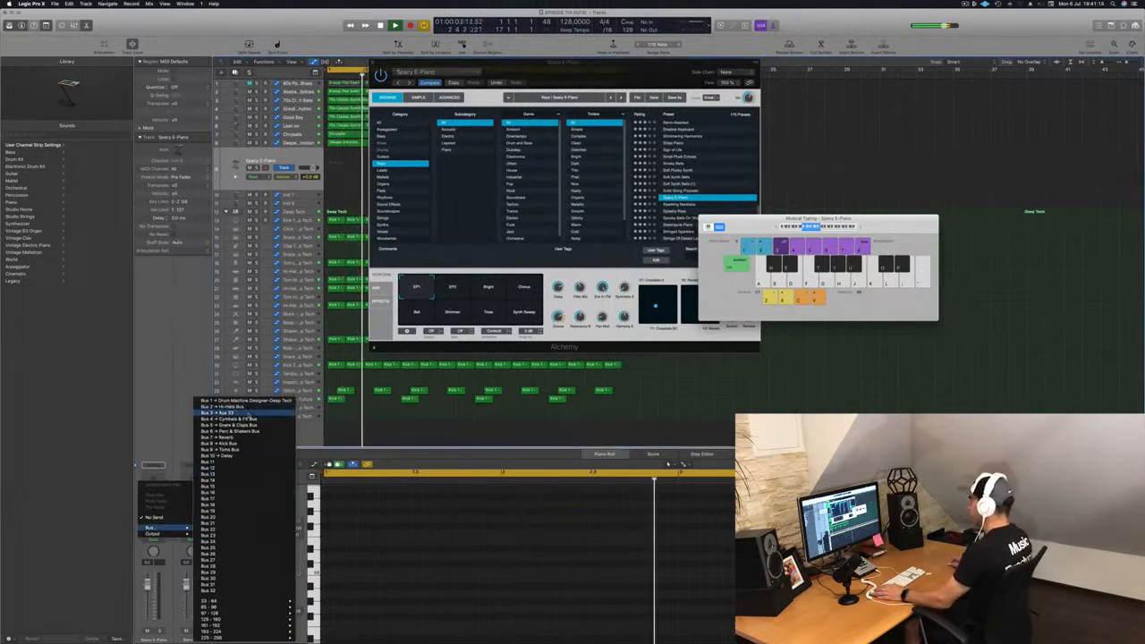
click(252, 416)
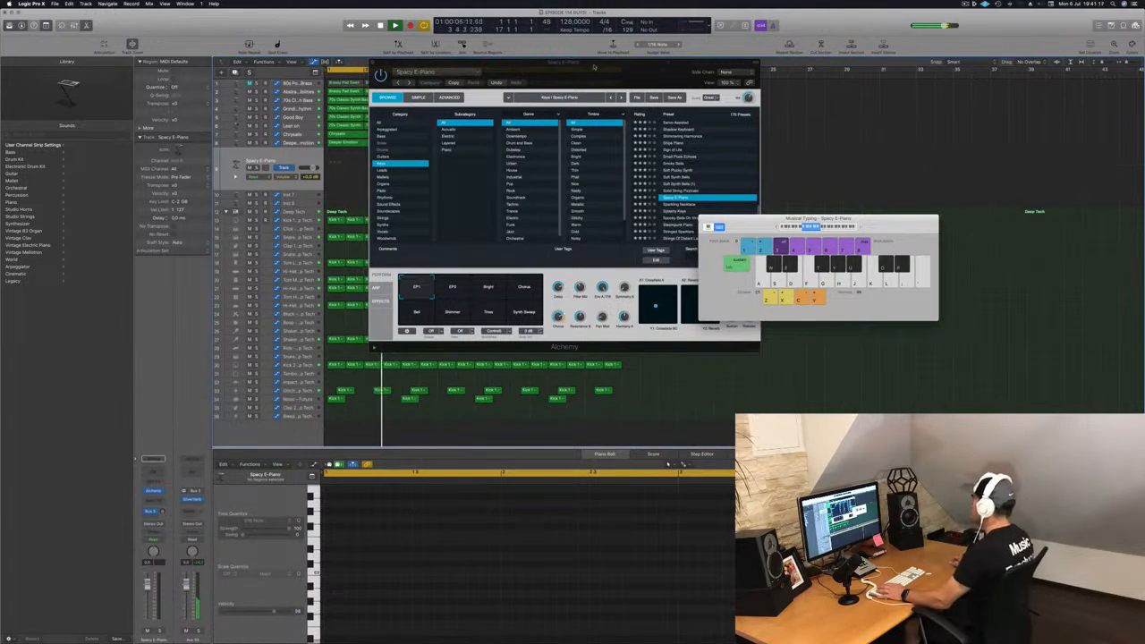
Step: Play a few notes with Musical Typing to audition the Spacy E-Piano preset
drag(593, 68, 486, 242)
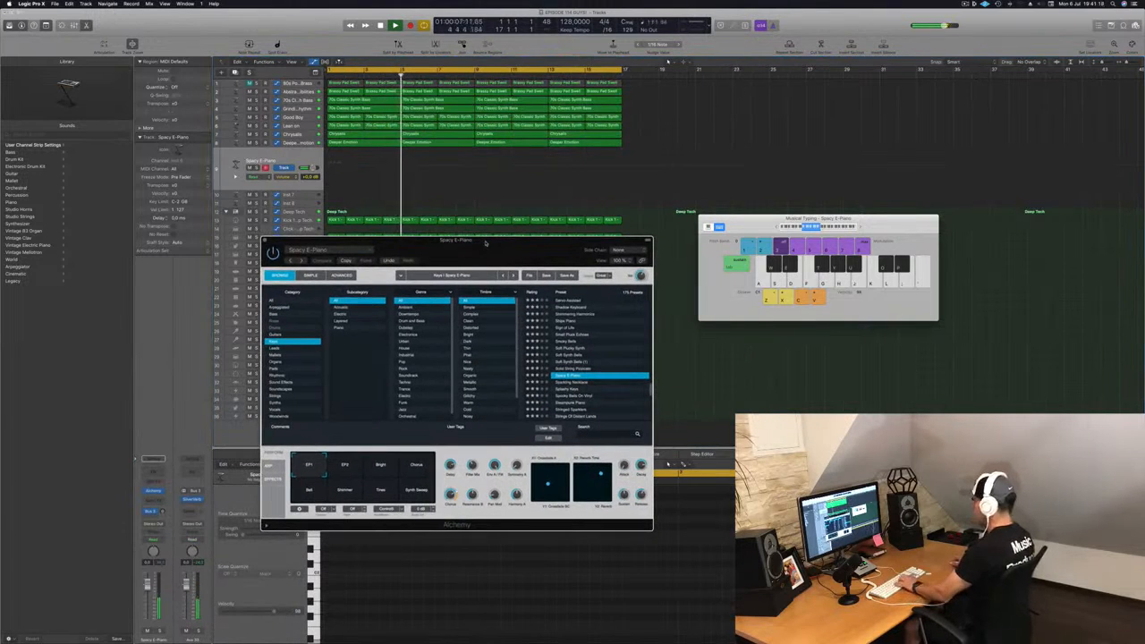
key(semicolon)
key(apostrophe)
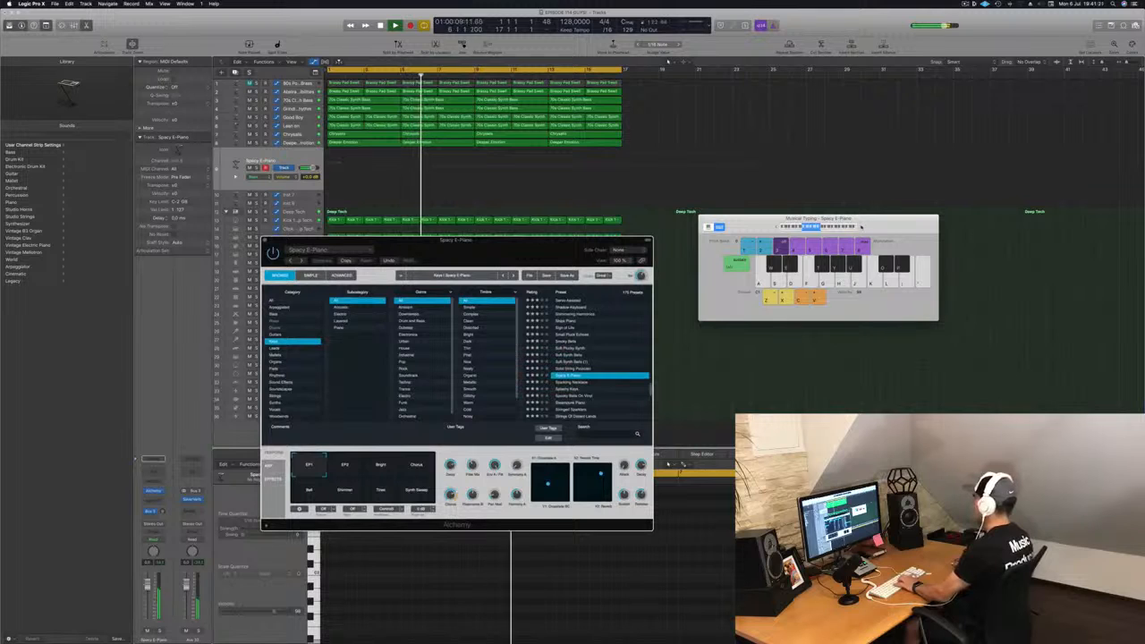
click(860, 227)
key(apostrophe)
key(k)
key(l)
drag(593, 246, 840, 130)
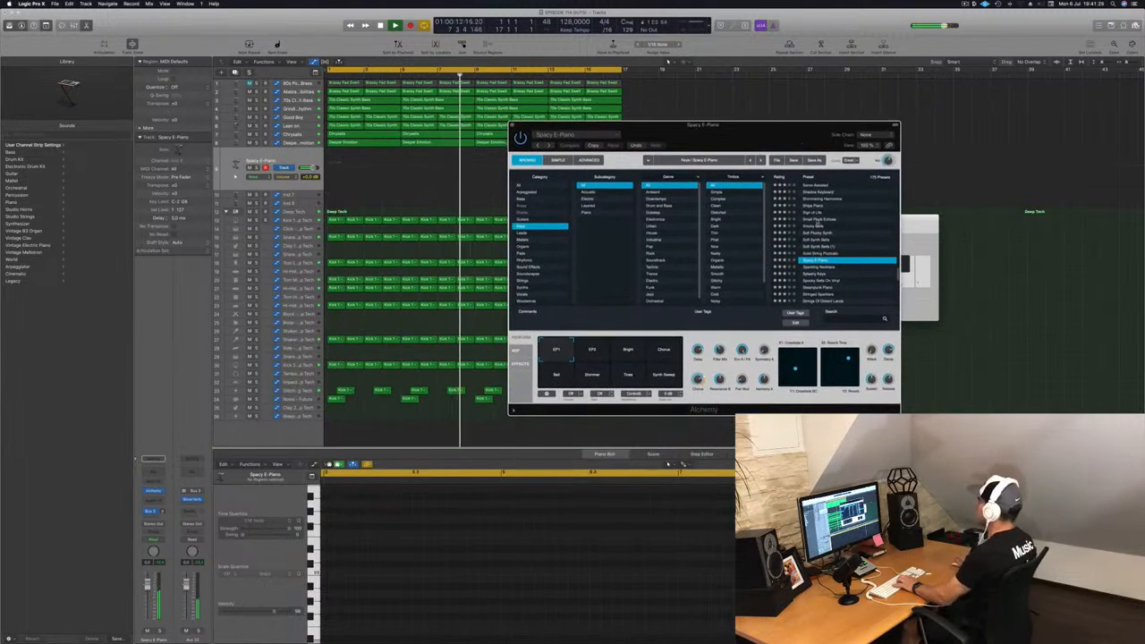
Step: Load the Small Pluck Echoes preset, record a short melody onto the track and play it back
click(817, 221)
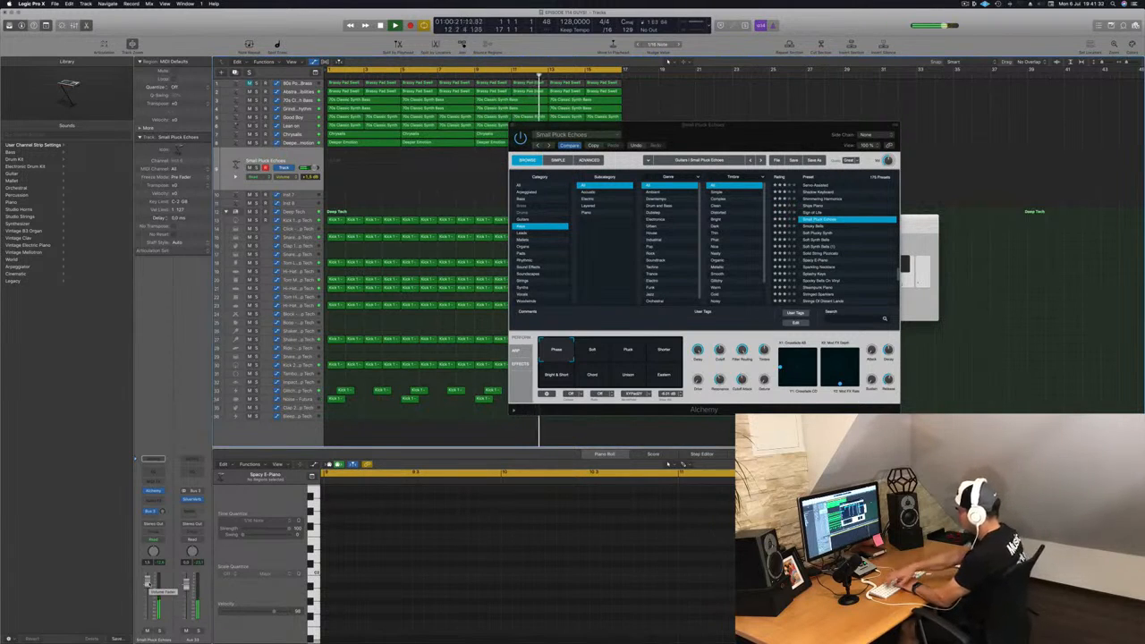
key(r)
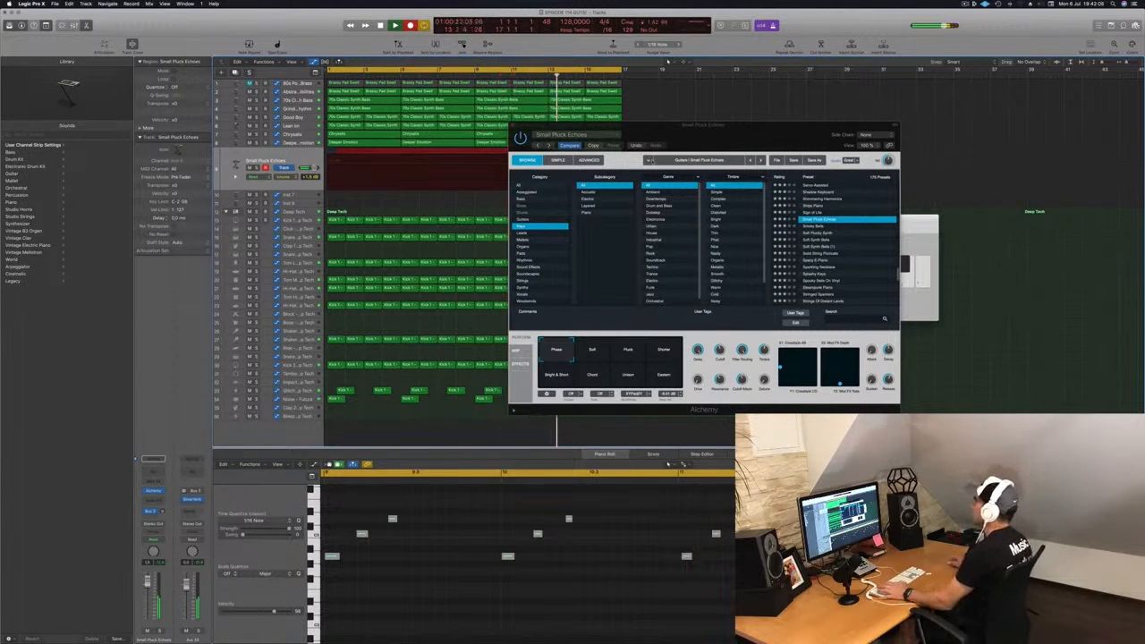
key(space)
key(space)
drag(661, 125, 975, 113)
key(space)
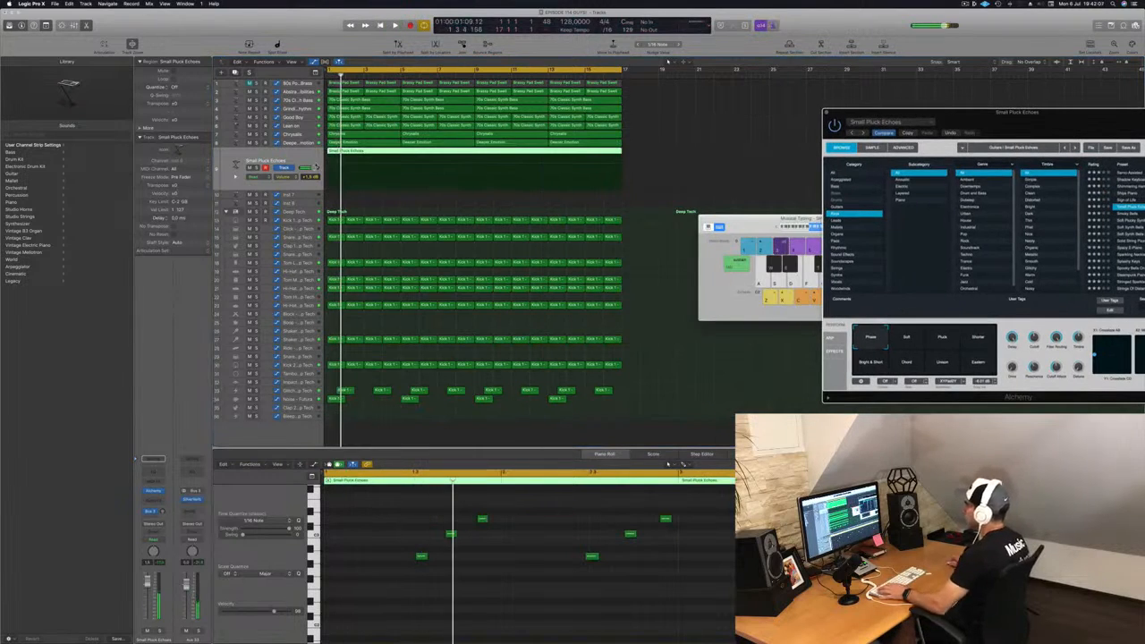
Step: Shorten the pluck melody region on the arrangement to about eight bars and restart playback
key(space)
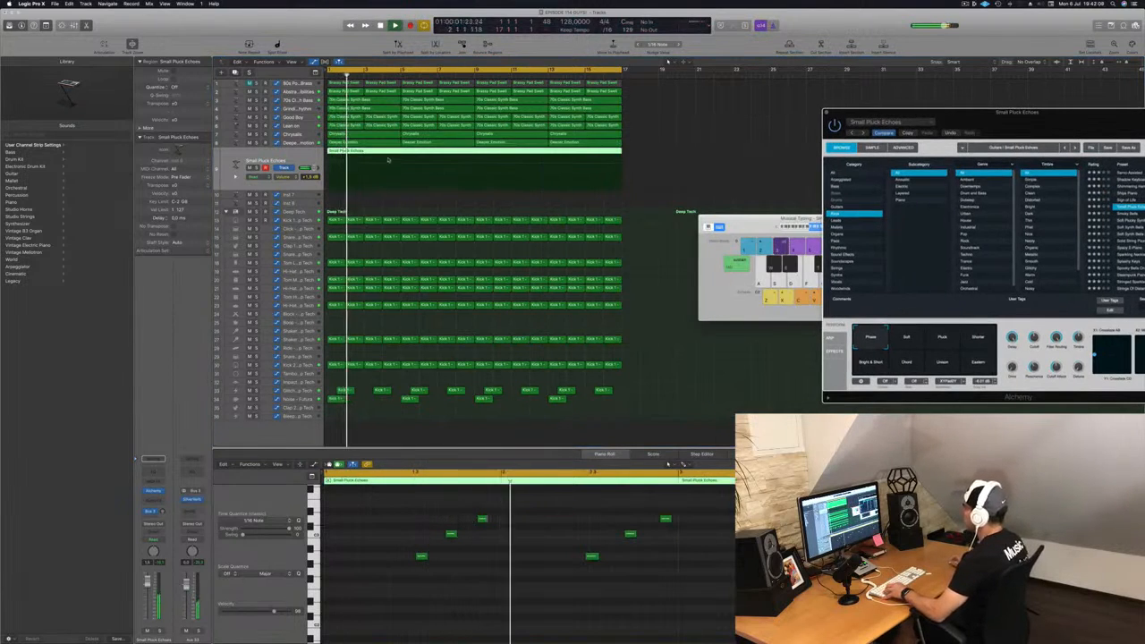
click(384, 197)
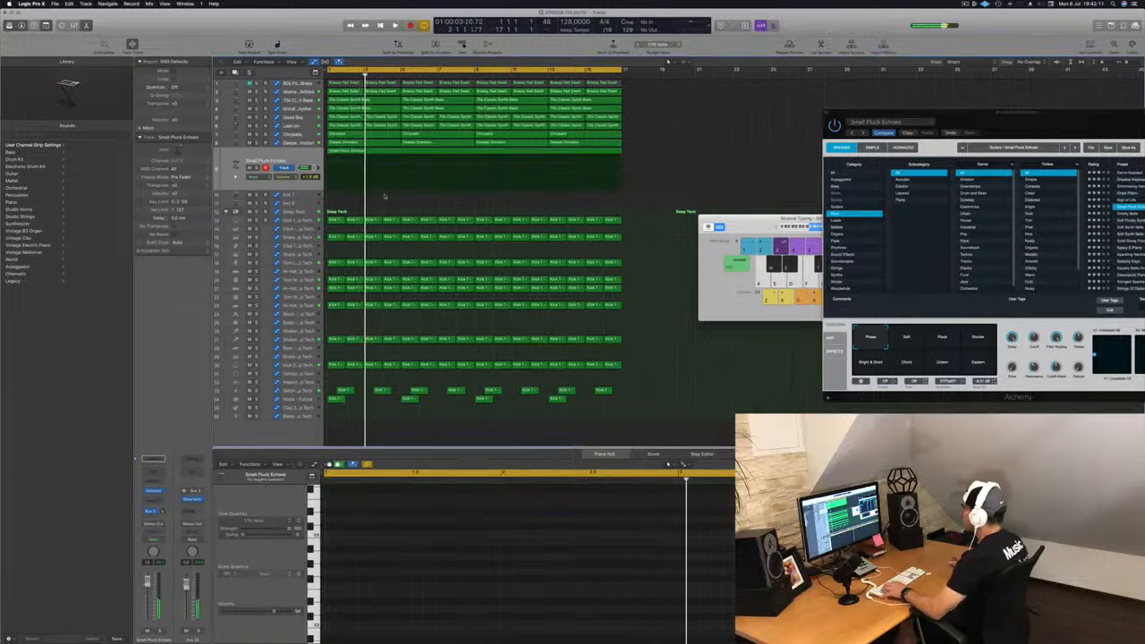
click(474, 151)
drag(506, 152, 358, 153)
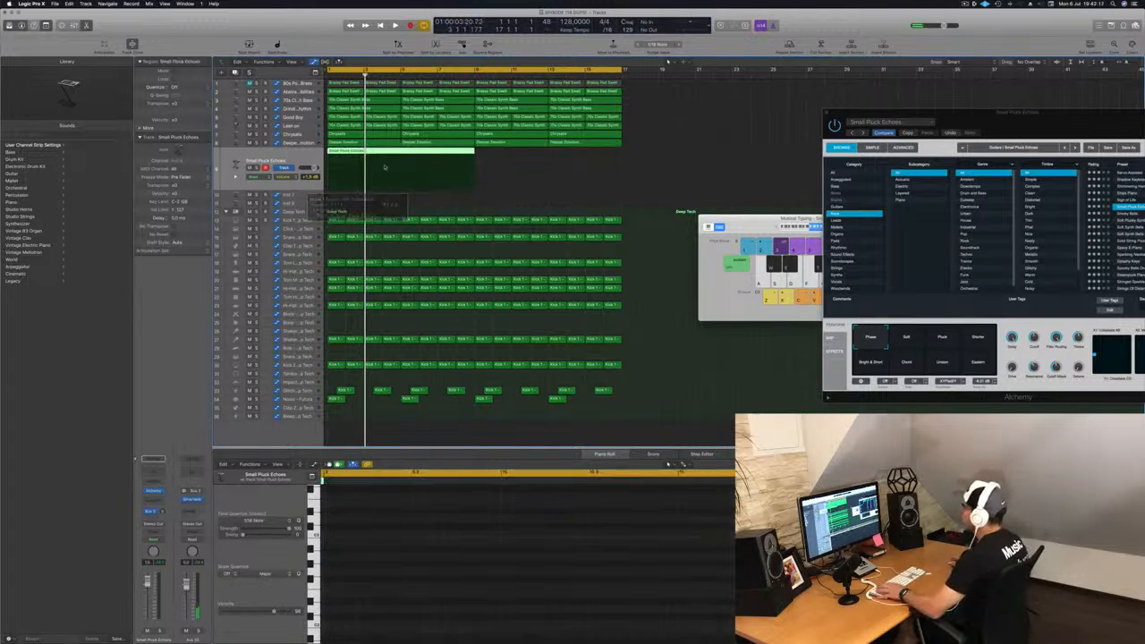
key(space)
Step: Select the melody's notes in the piano roll and zoom the editor horizontally while auditioning the playback
ctrl+alt+click(386, 602)
key(space)
key(space)
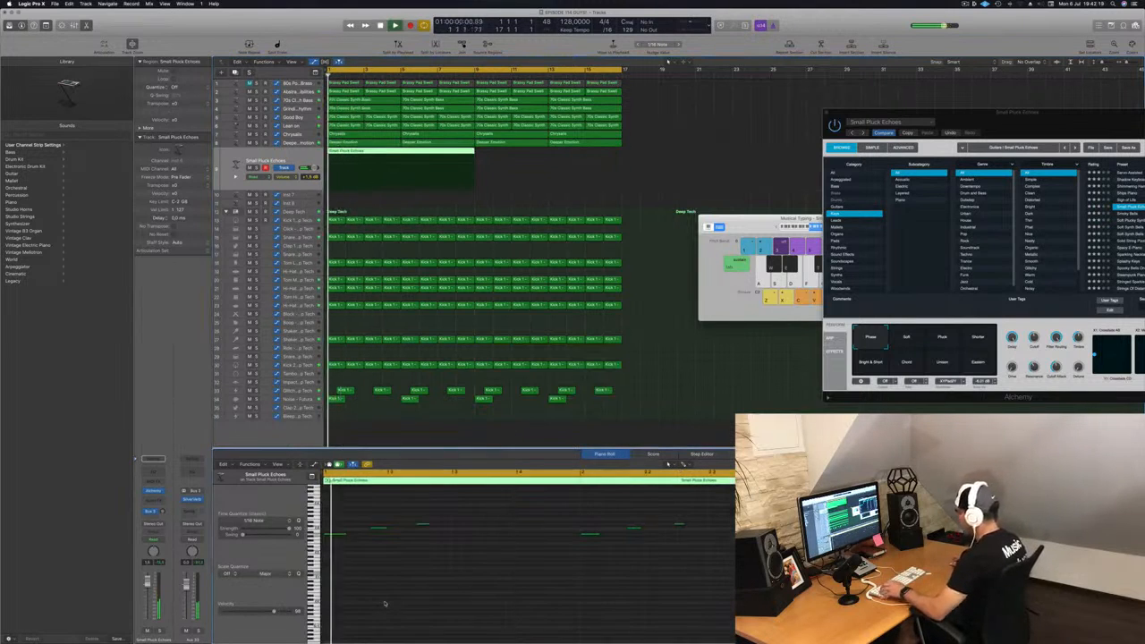
key(space)
key(space)
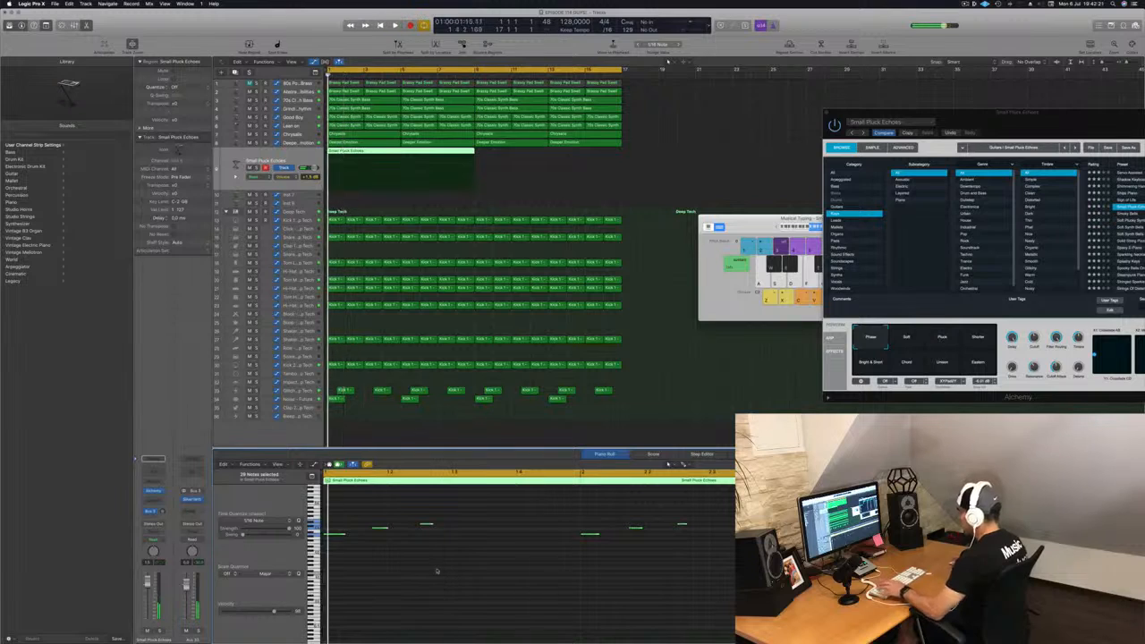
key(super+Right)
key(super+Right)
key(super+Left)
key(super+Left)
key(super+Left)
key(super+Left)
key(super+Left)
key(super+Left)
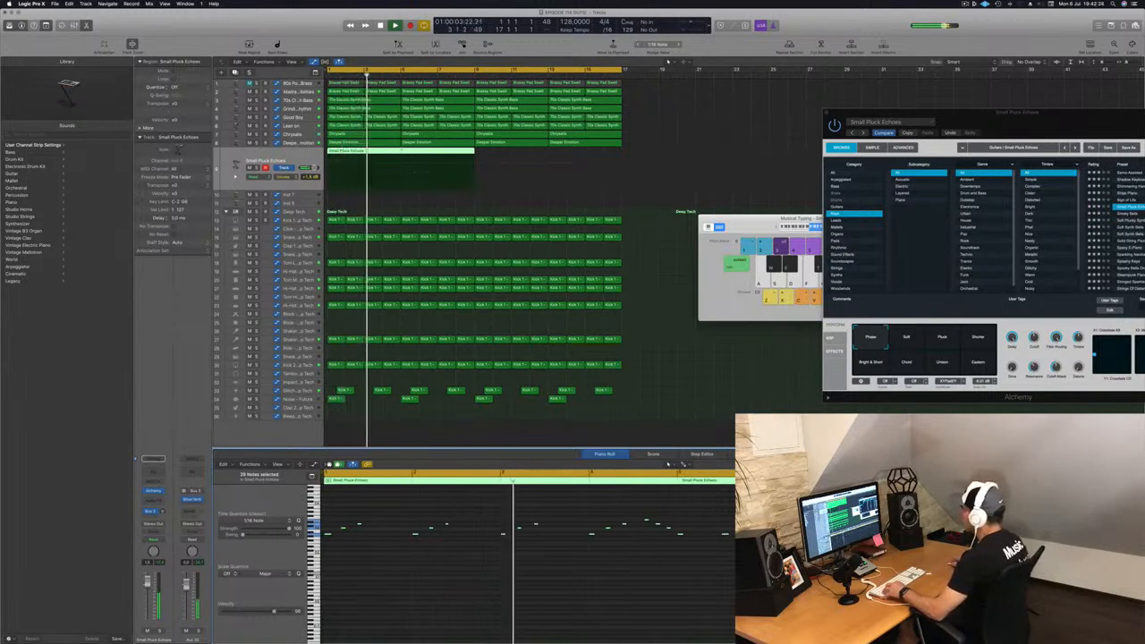
Step: Delete the second pluck region, keeping only the first one selected
click(467, 151)
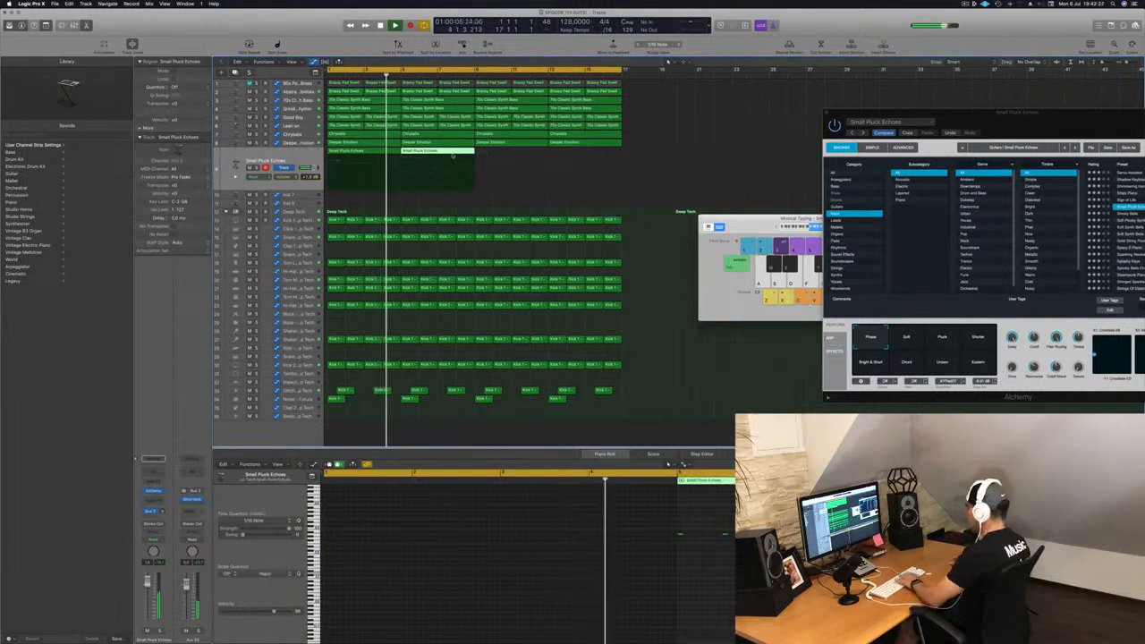
key(Delete)
click(341, 155)
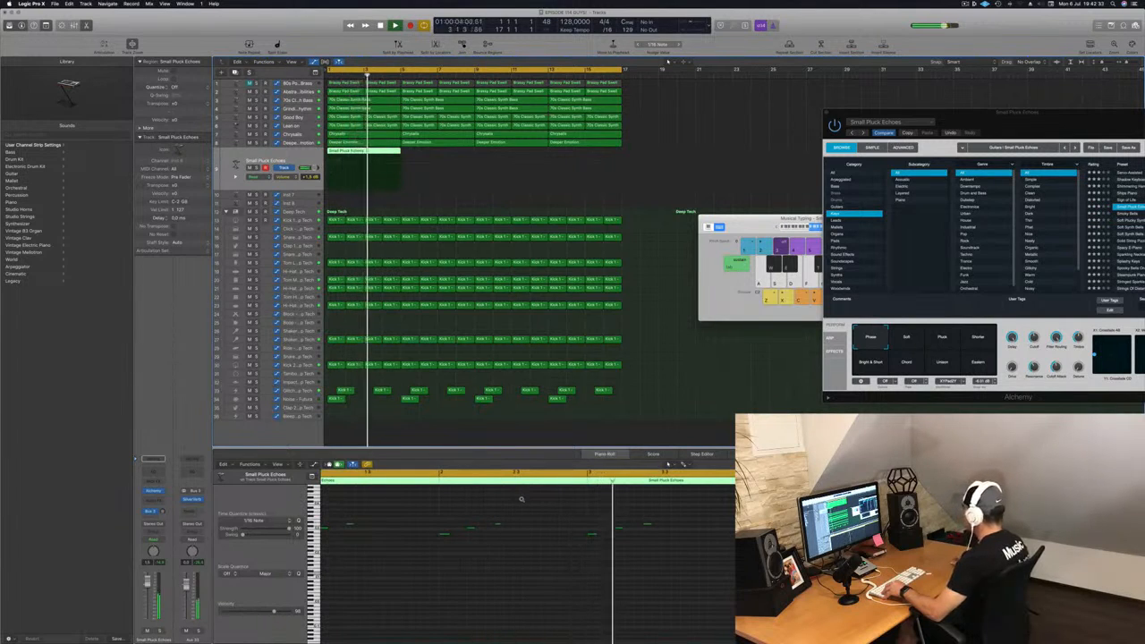
Step: Switch Alchemy's performance snapshot to Soft and play the melody from the start
drag(1056, 137, 765, 144)
key(Return)
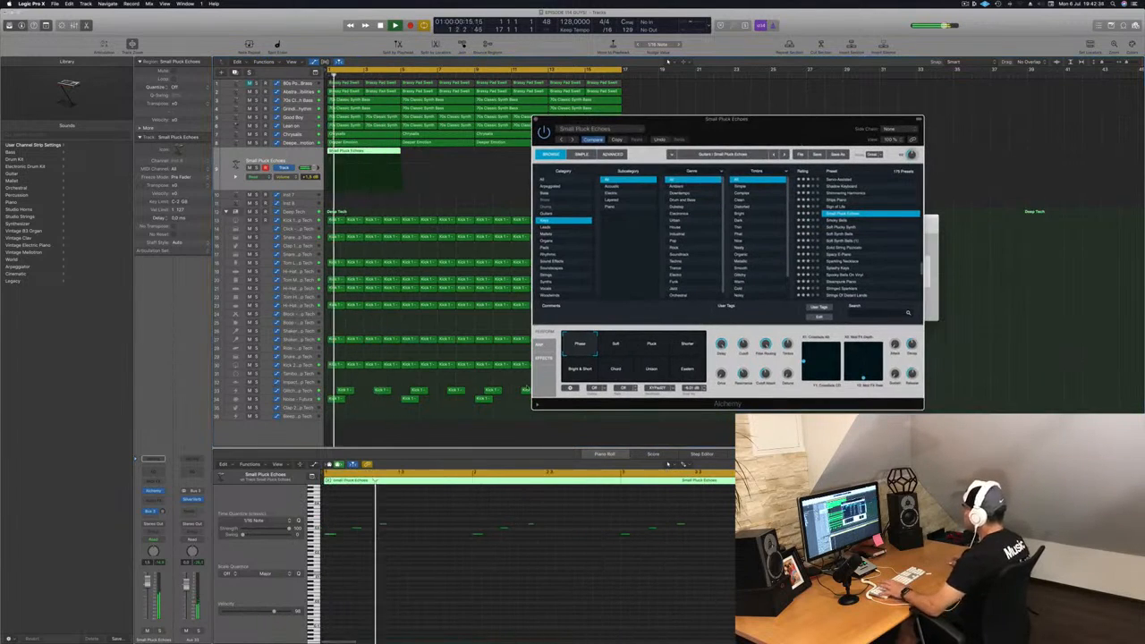
click(619, 347)
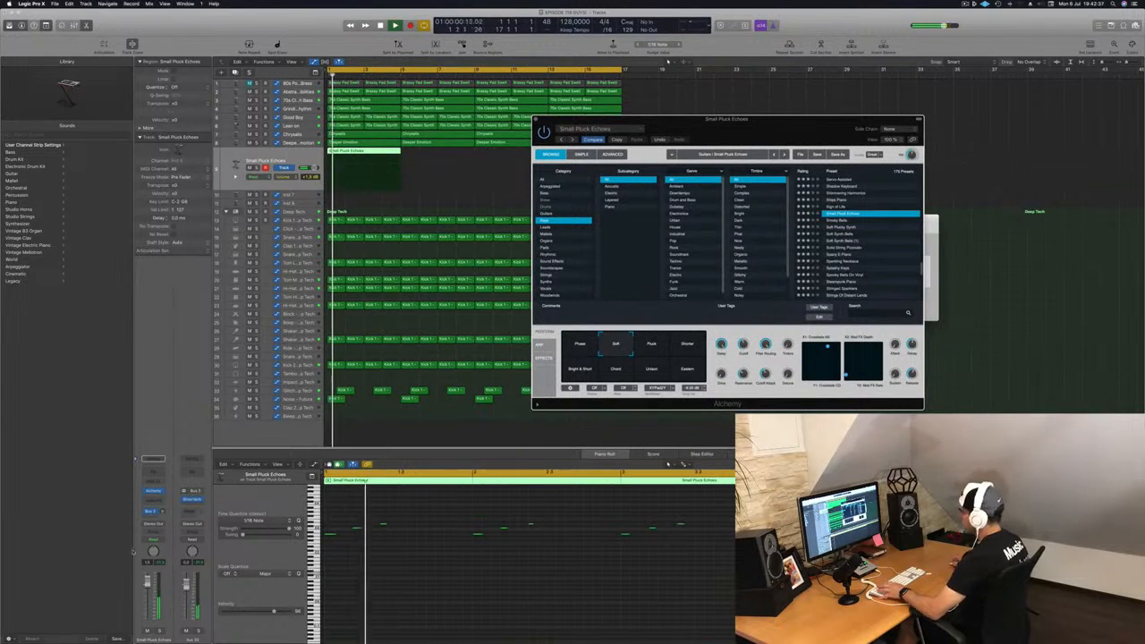
click(145, 585)
key(Return)
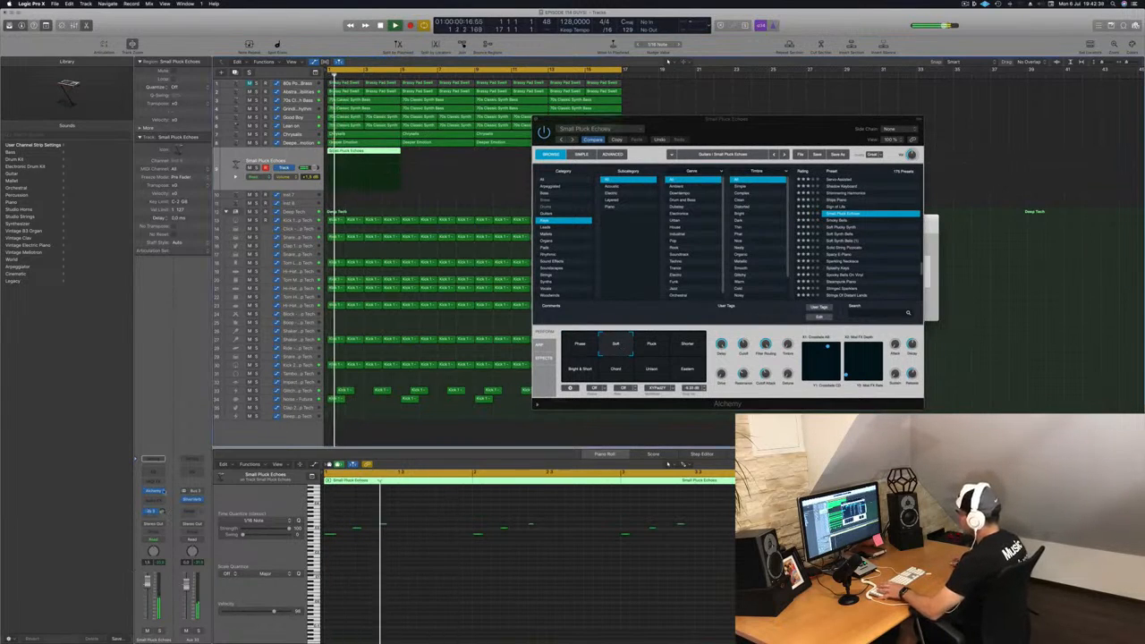
key(space)
key(space)
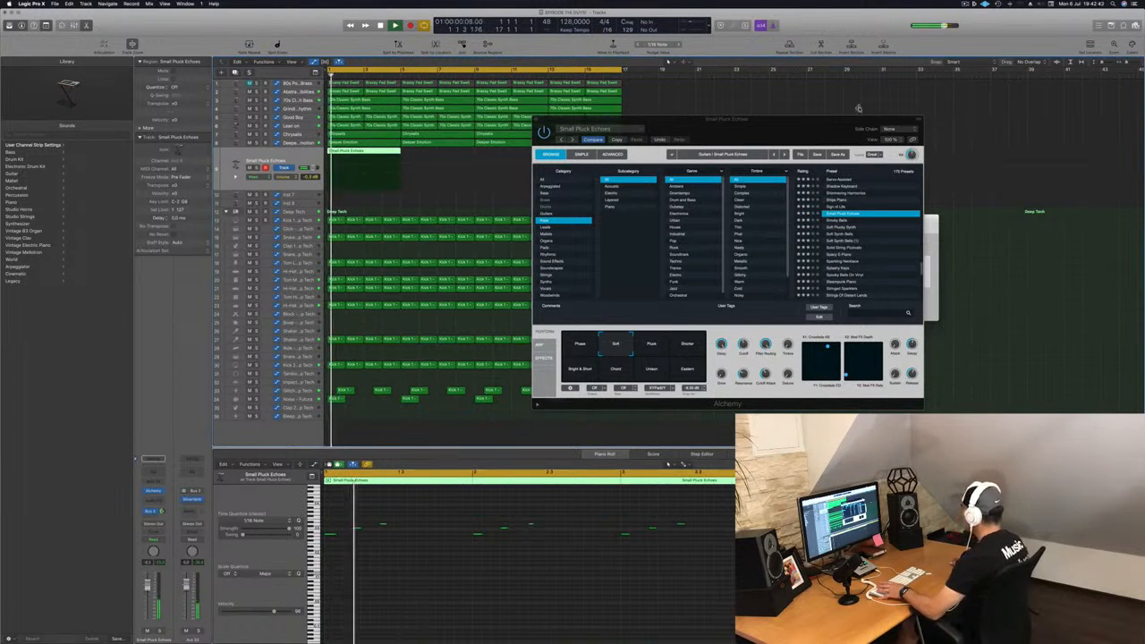
drag(854, 130, 799, 131)
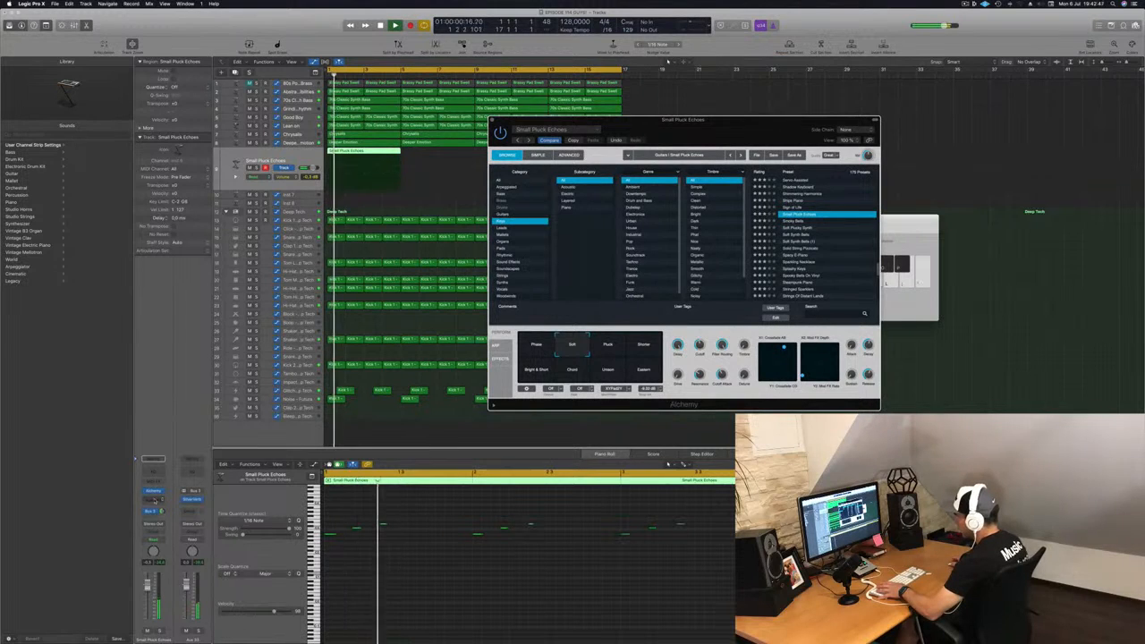
Step: Insert a stereo Compressor on the pluck channel strip, pick a compressor model, and close its window
click(153, 501)
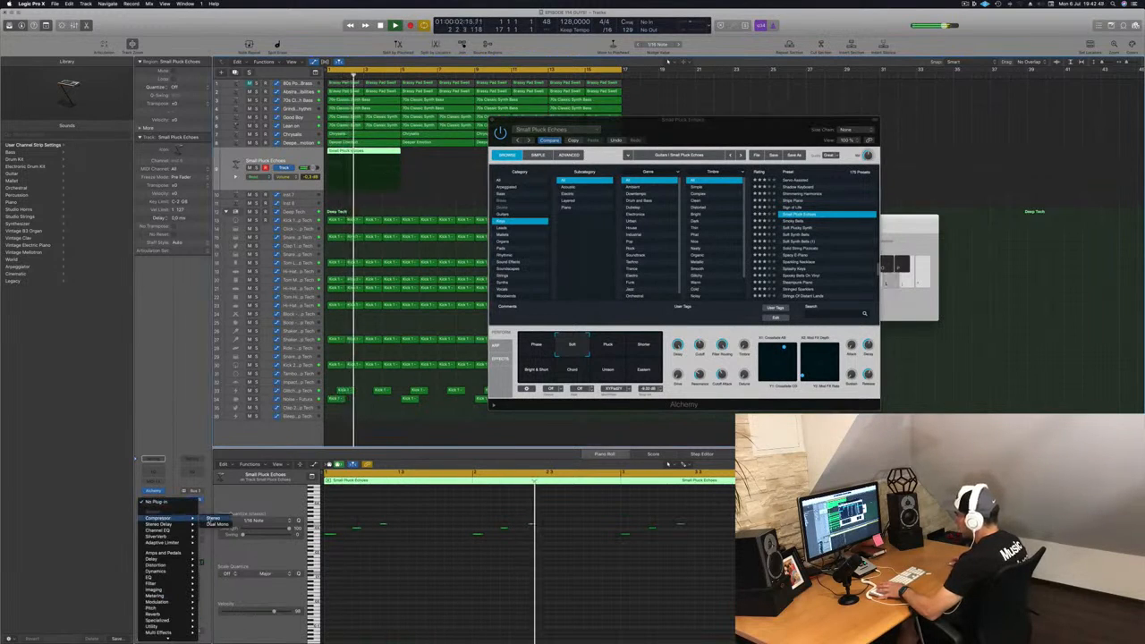
click(212, 519)
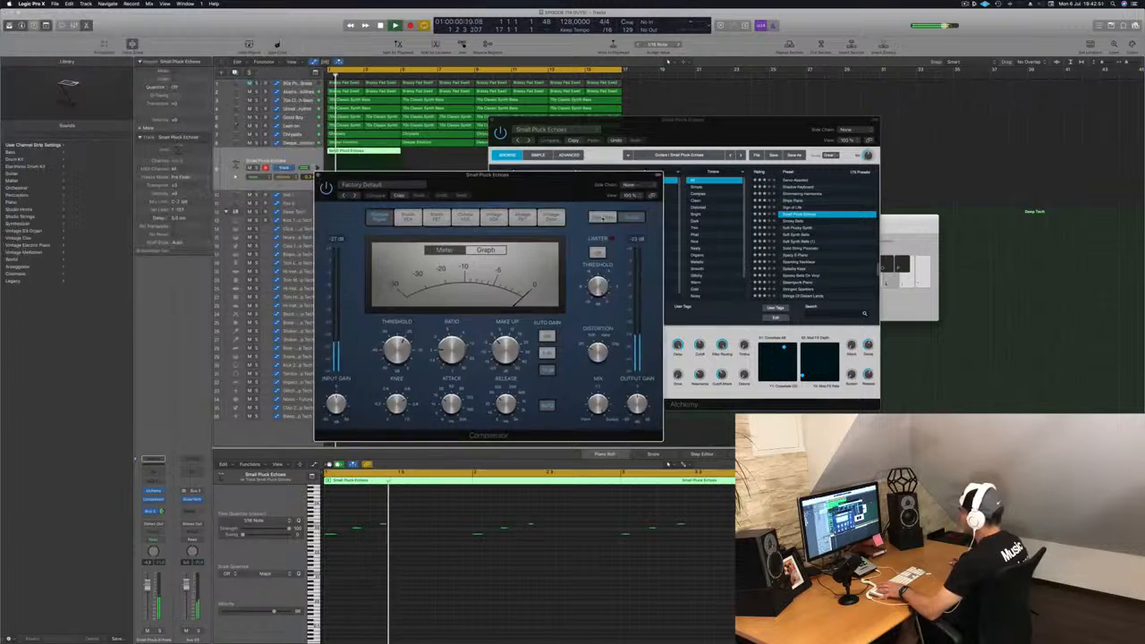
drag(602, 218, 622, 231)
key(Return)
click(610, 394)
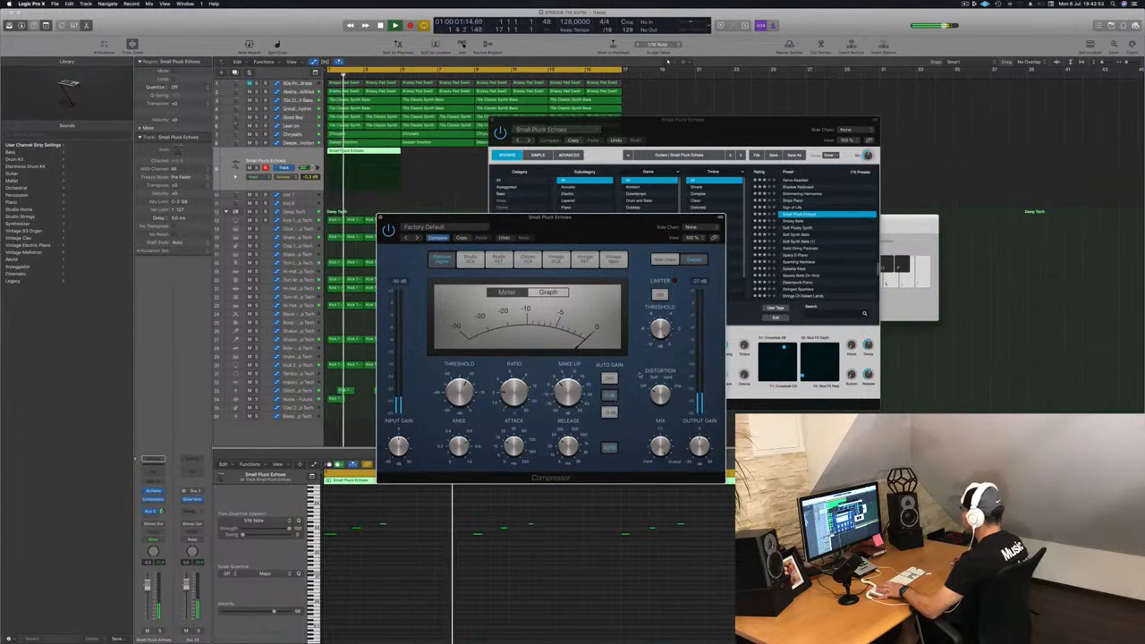
drag(632, 216, 733, 251)
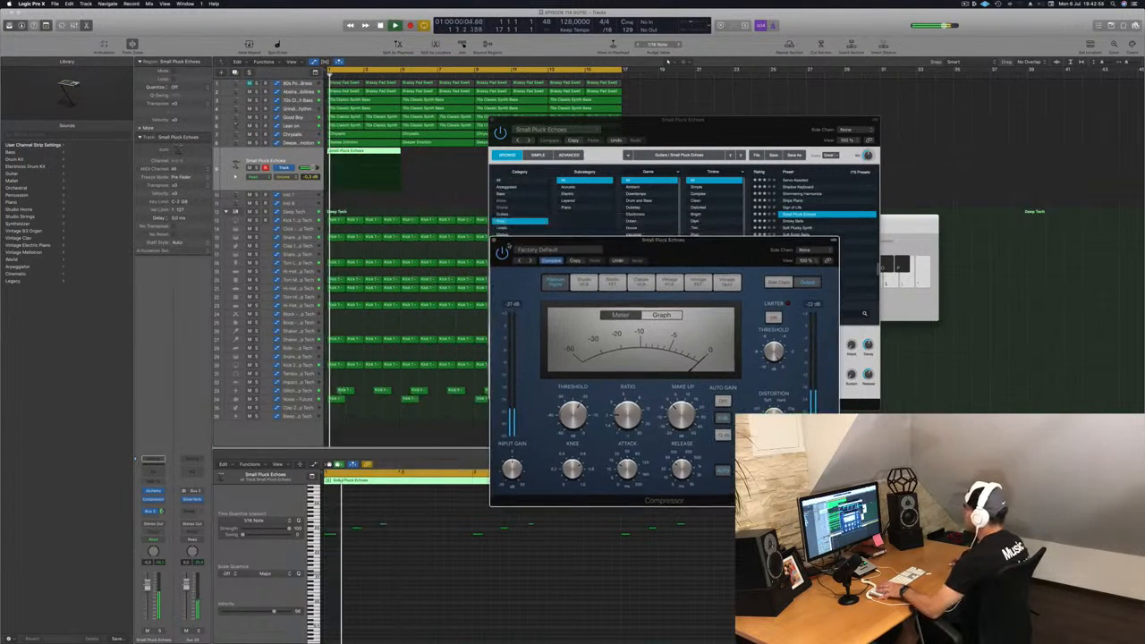
click(494, 240)
key(space)
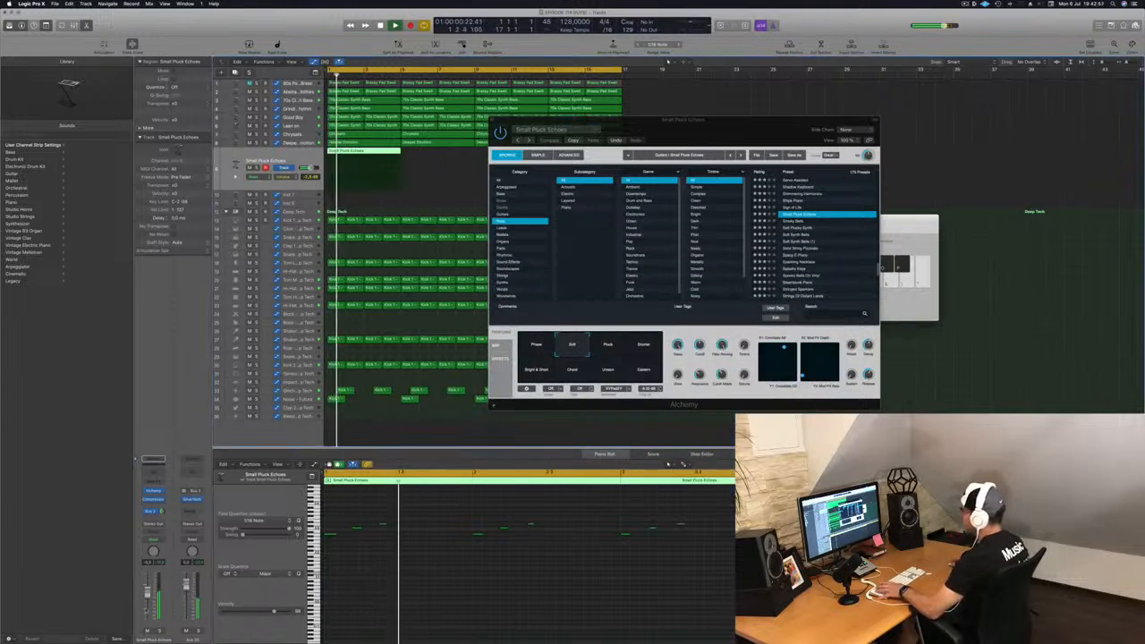
Step: Audition Alchemy's Pluck, Shorter, Bright & Short, Chord, Unison, Eastern and Soft snapshots while adjusting the channel volume, ending on Phase
click(610, 346)
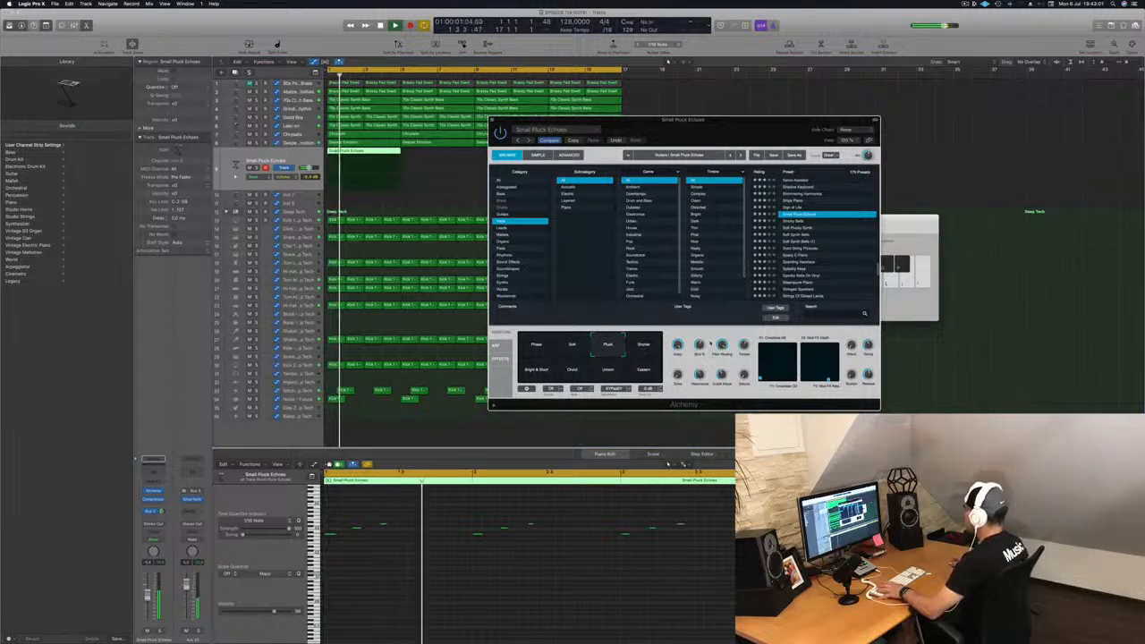
key(space)
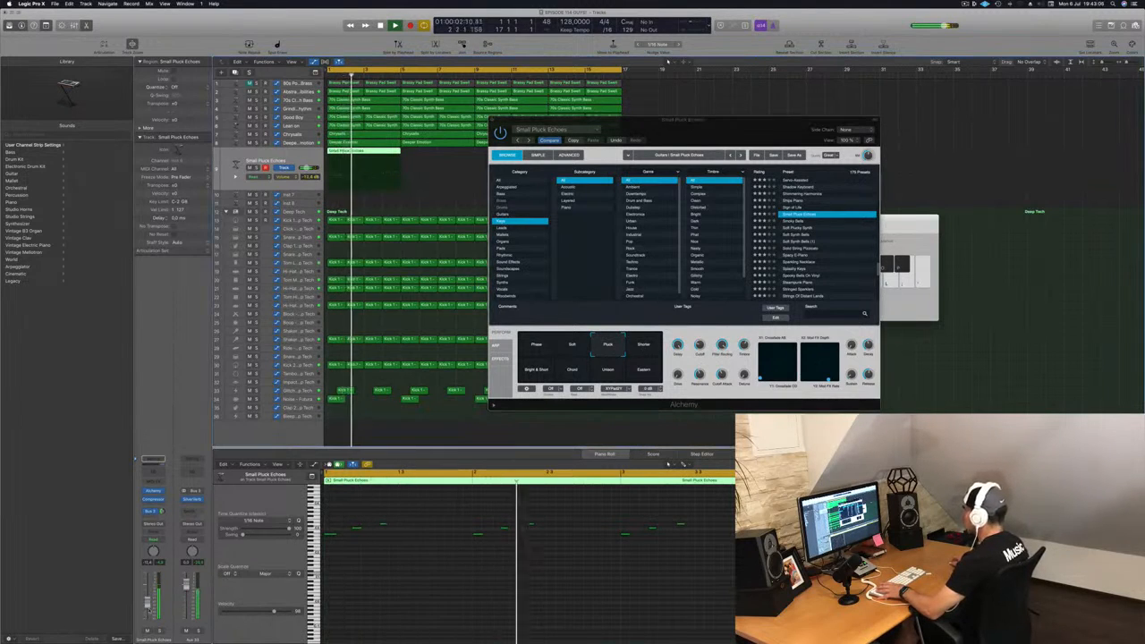
click(658, 347)
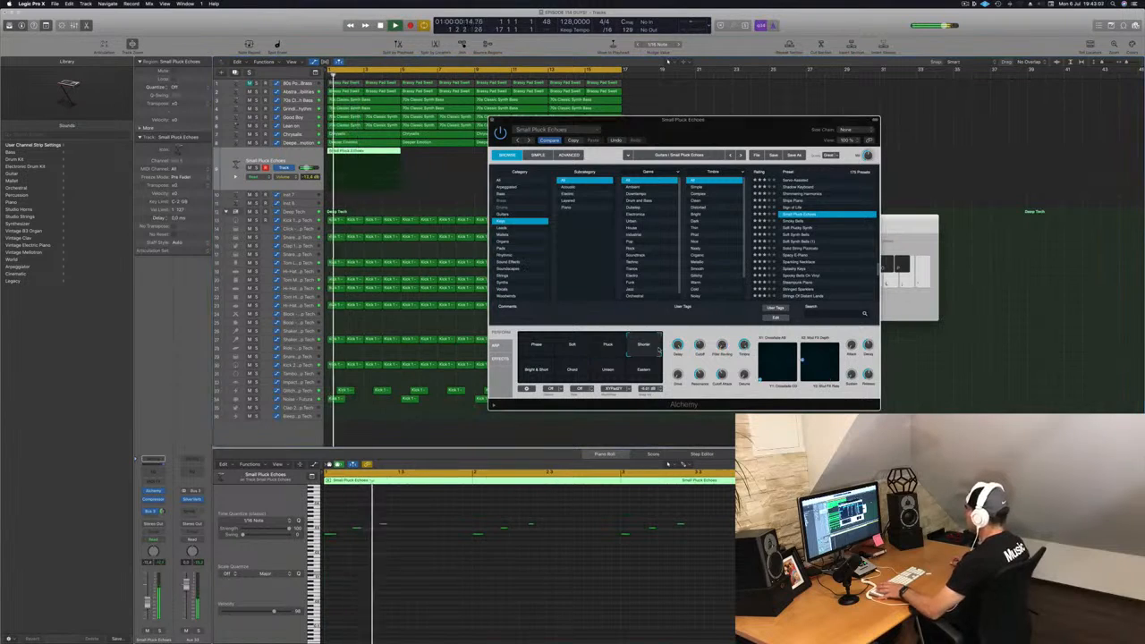
click(535, 375)
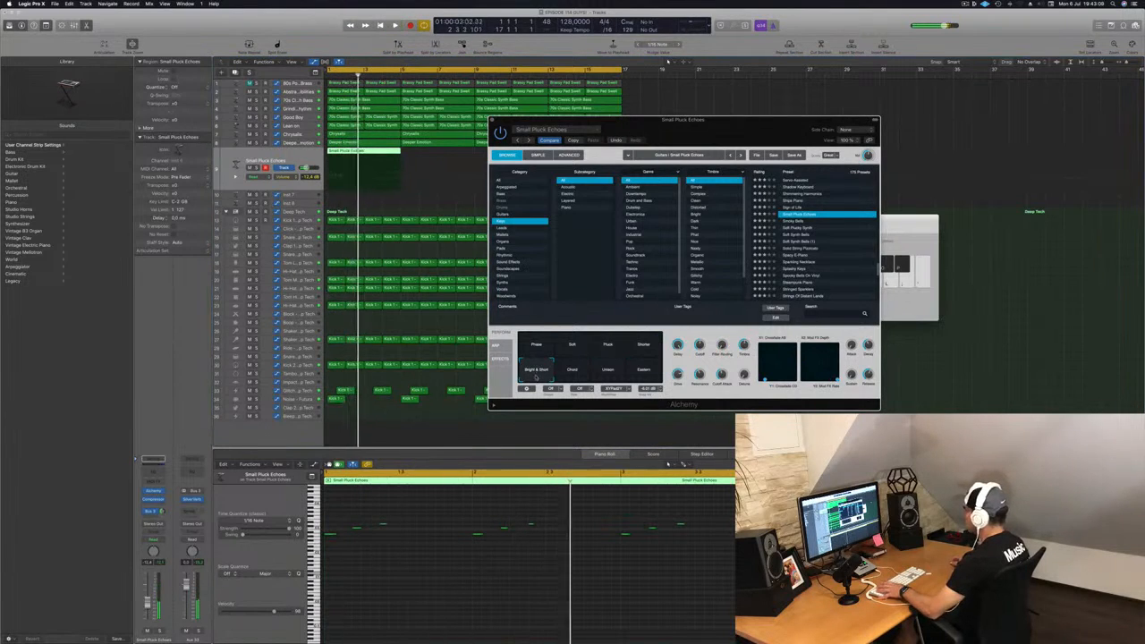
click(565, 372)
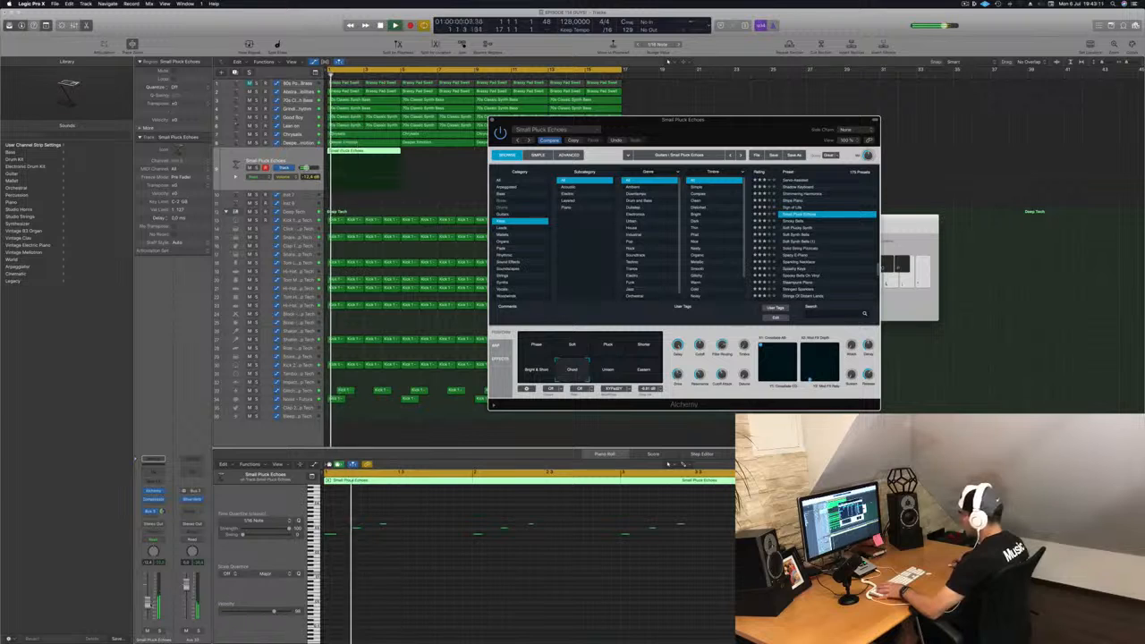
drag(149, 604, 147, 598)
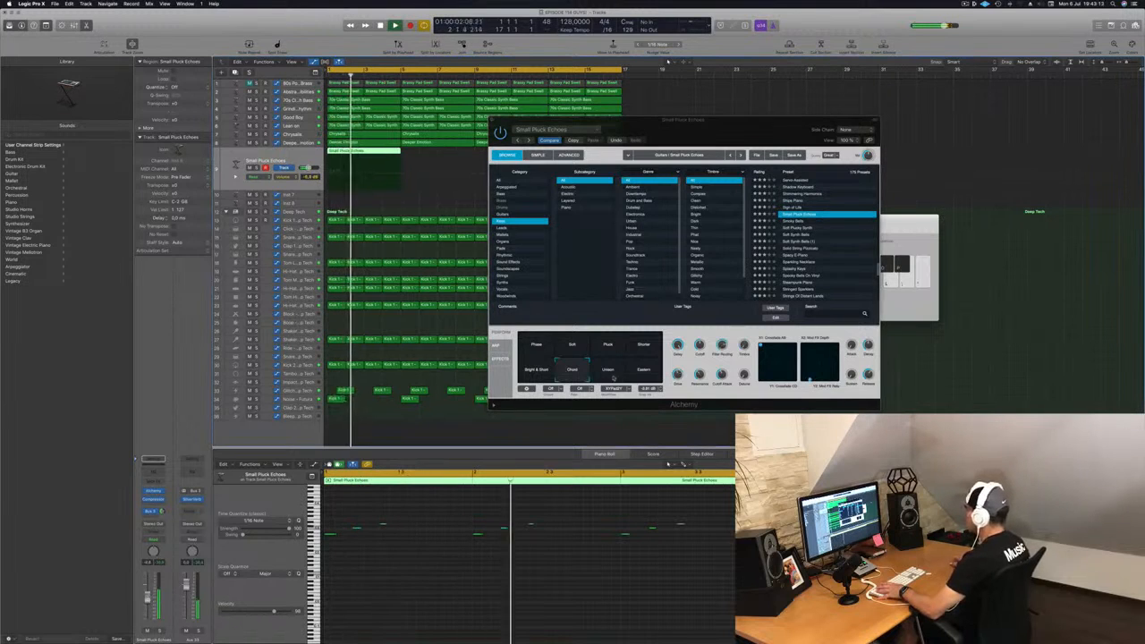
click(614, 378)
click(645, 374)
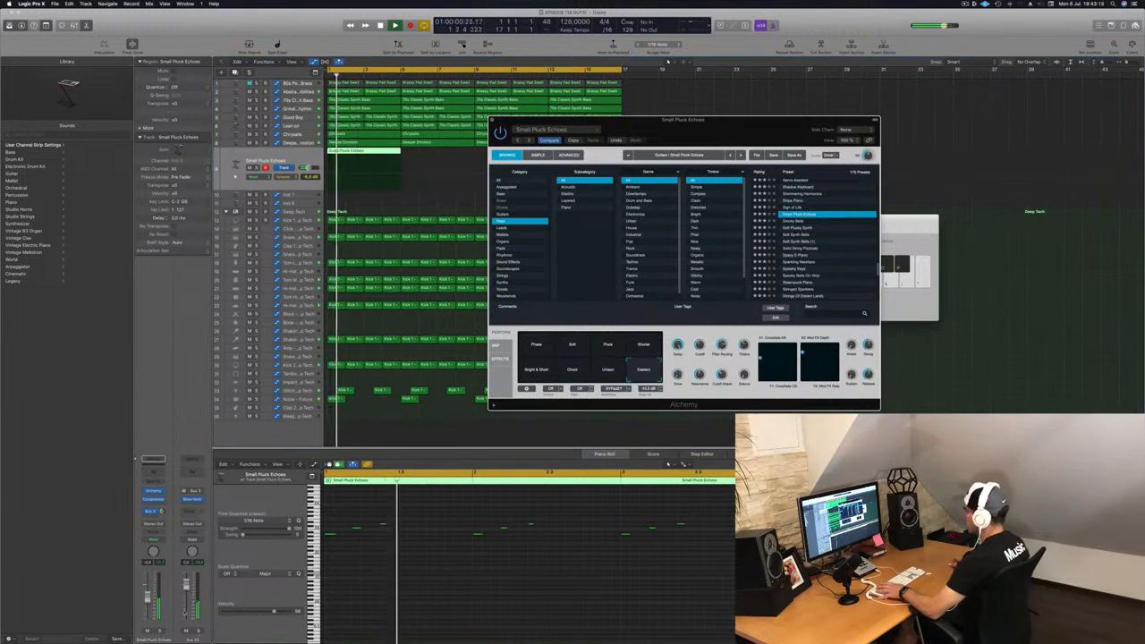
drag(150, 598, 148, 589)
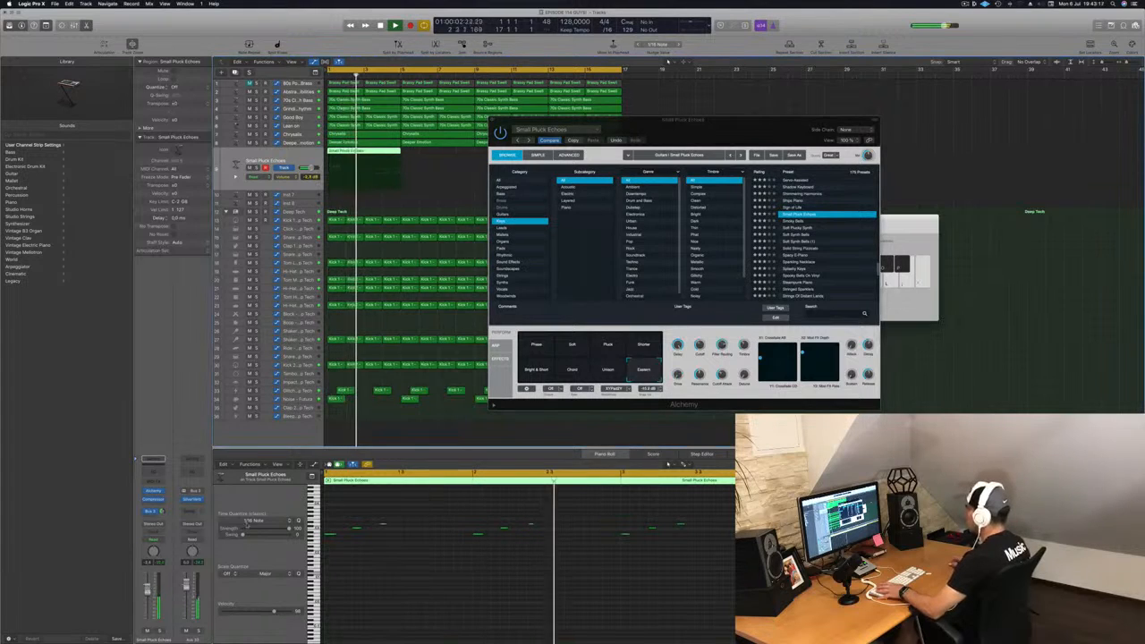
click(573, 345)
click(537, 349)
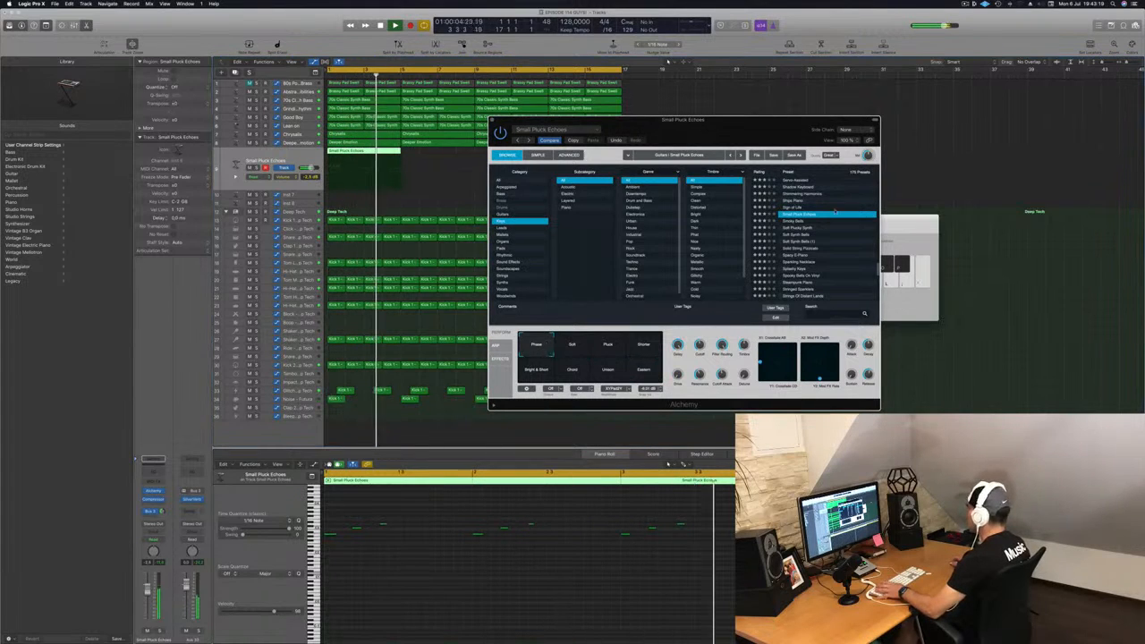
Step: Load the Sign of Life preset on the pluck track from the Pluck category list
scroll(833, 221, up, 2)
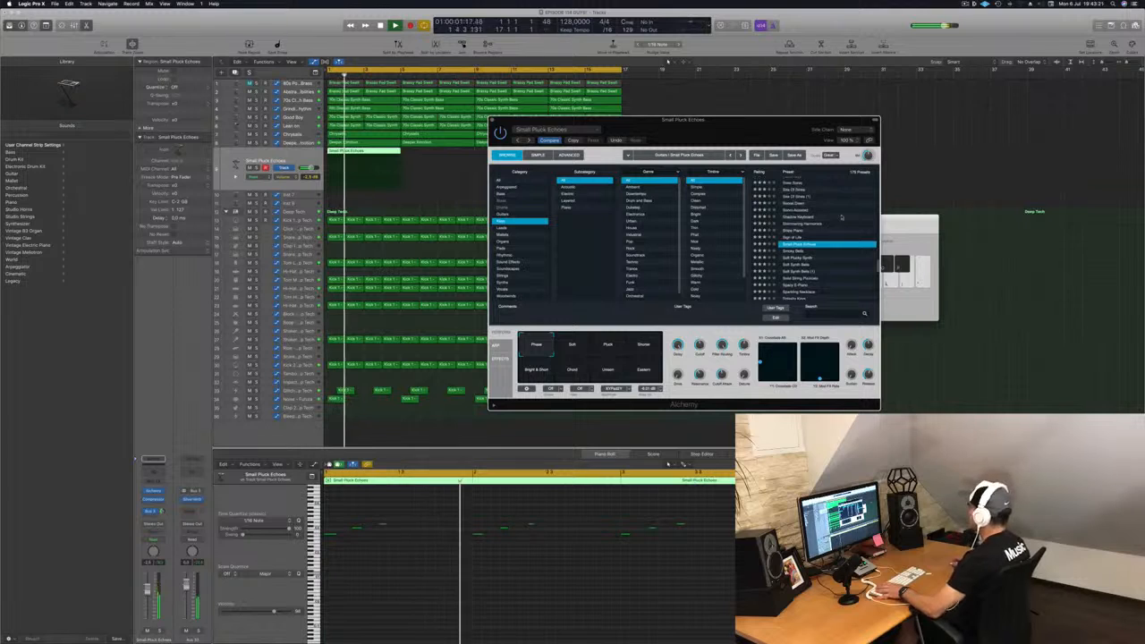
key(space)
key(space)
click(804, 238)
drag(736, 133, 667, 168)
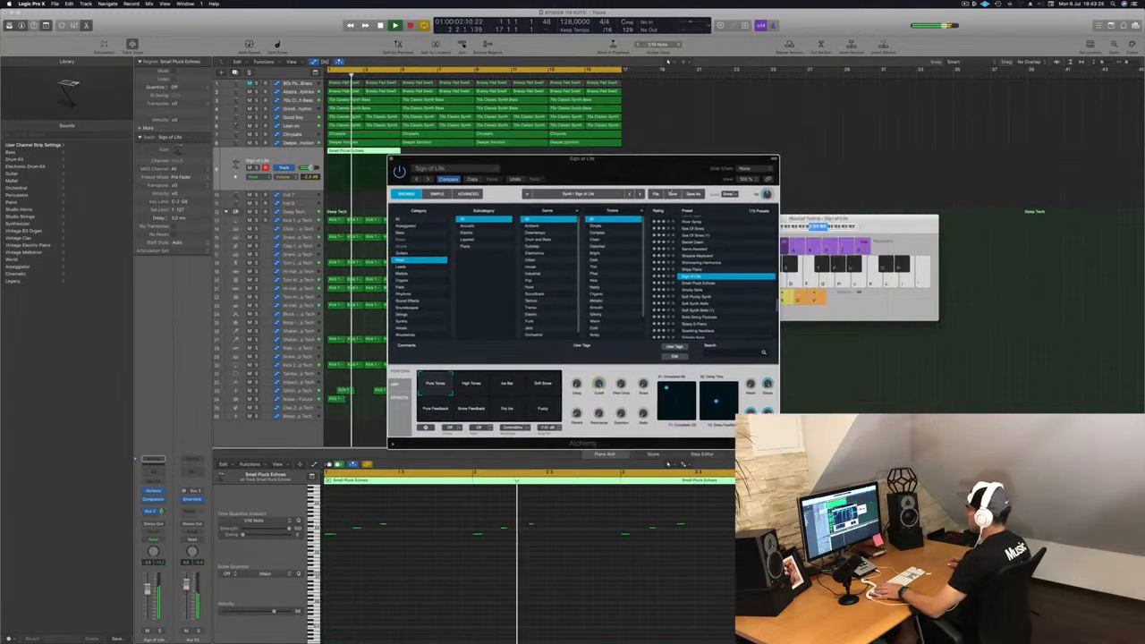
Step: Audition the Sign of Life performance snapshots, ending on Pure Tones, and adjust the channel volume
click(477, 387)
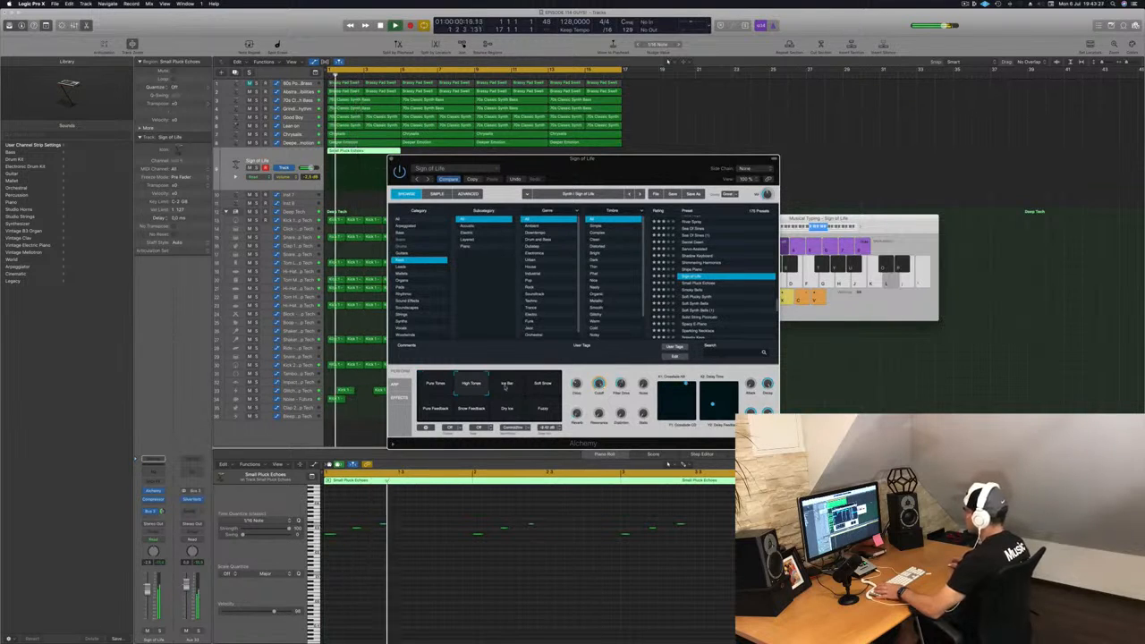
click(506, 384)
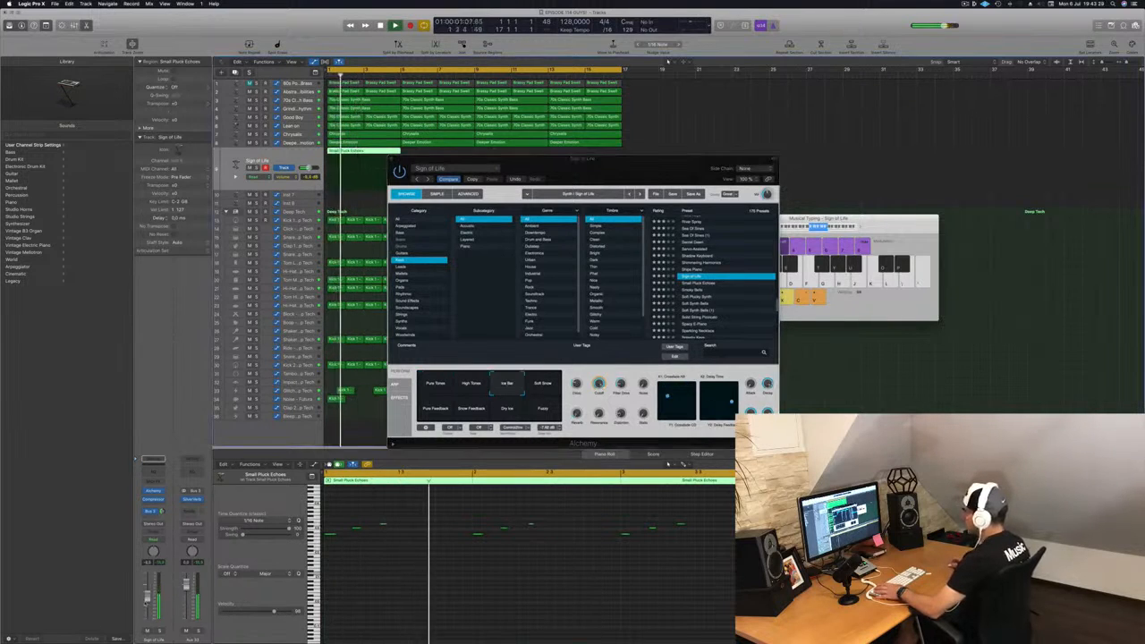
click(542, 386)
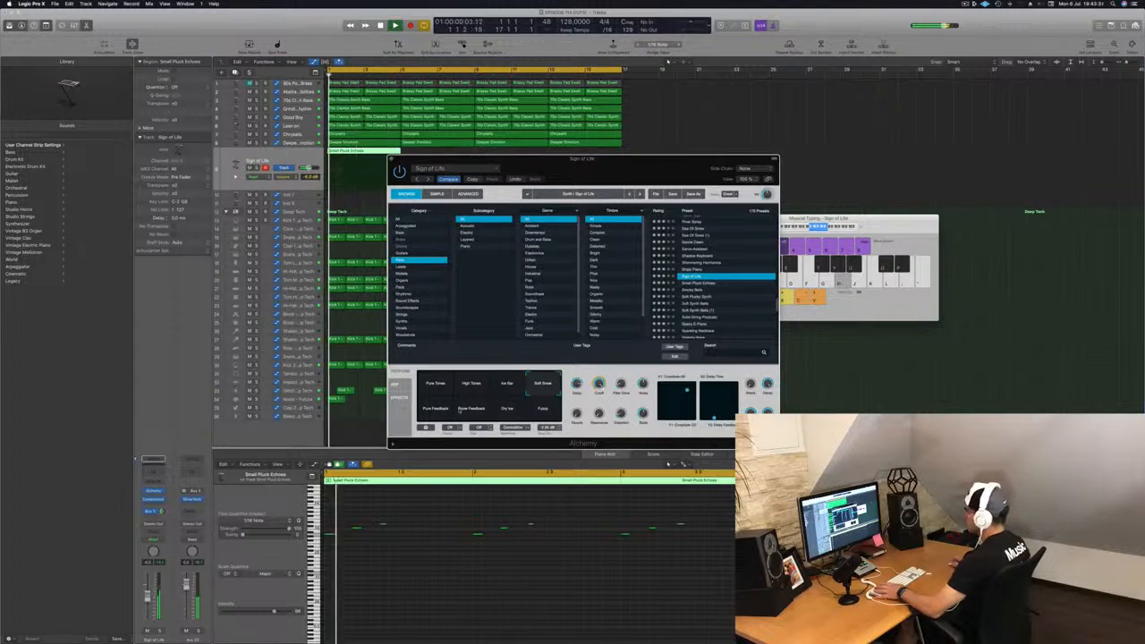
click(434, 408)
click(471, 408)
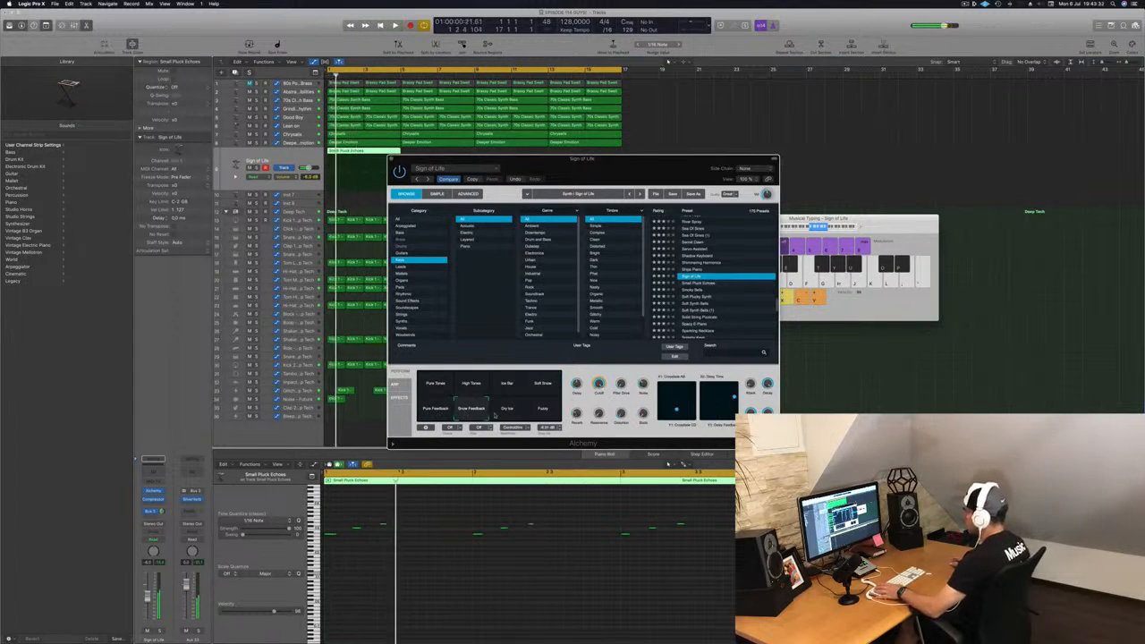
click(508, 409)
click(542, 408)
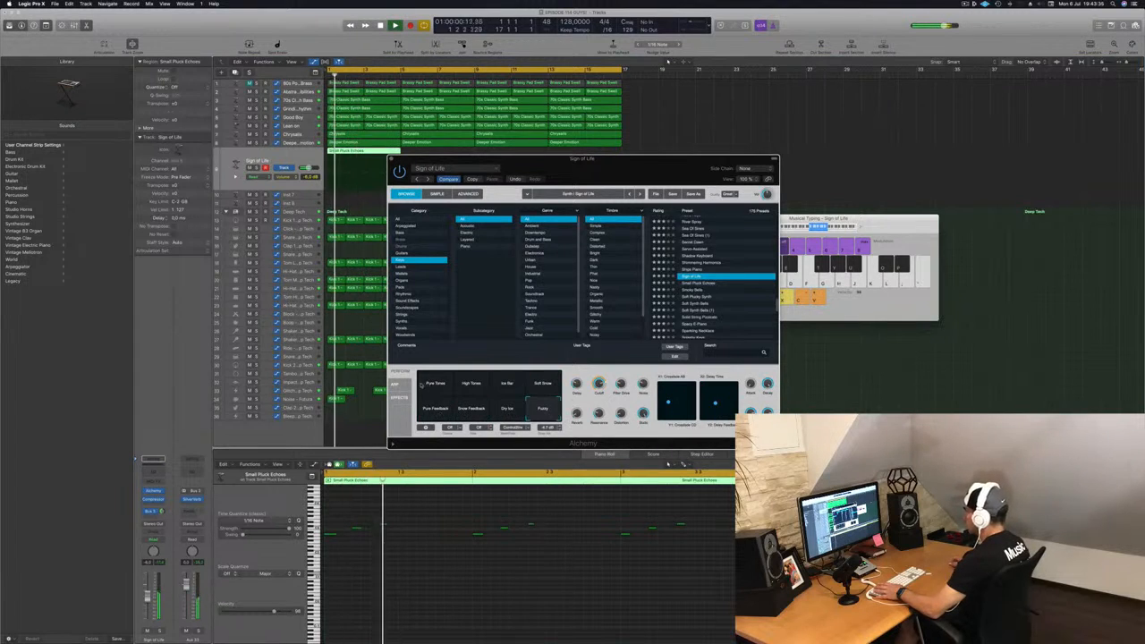
click(433, 383)
click(147, 600)
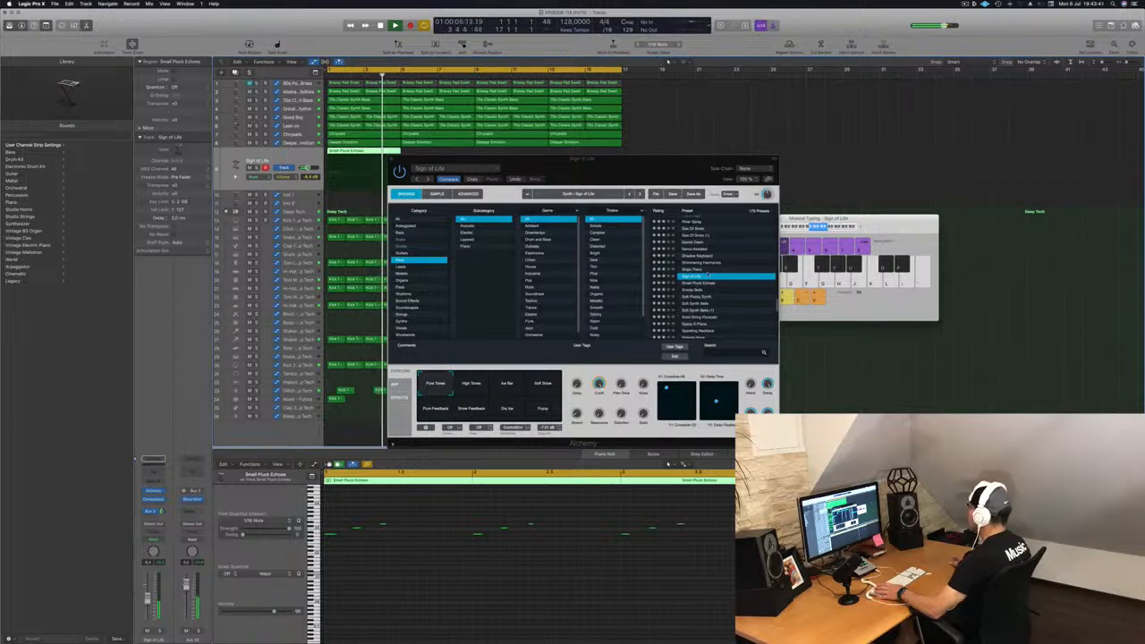
Step: Load the Solid String Pizzicato preset on the pluck track from the Pluck preset list
scroll(728, 270, down, 2)
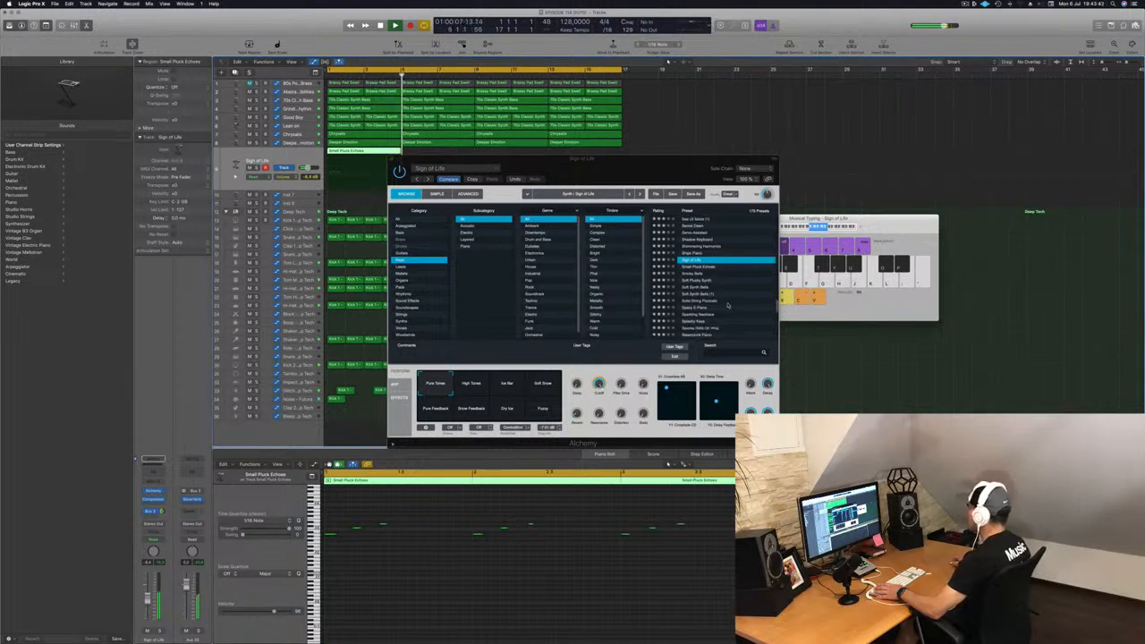
click(732, 301)
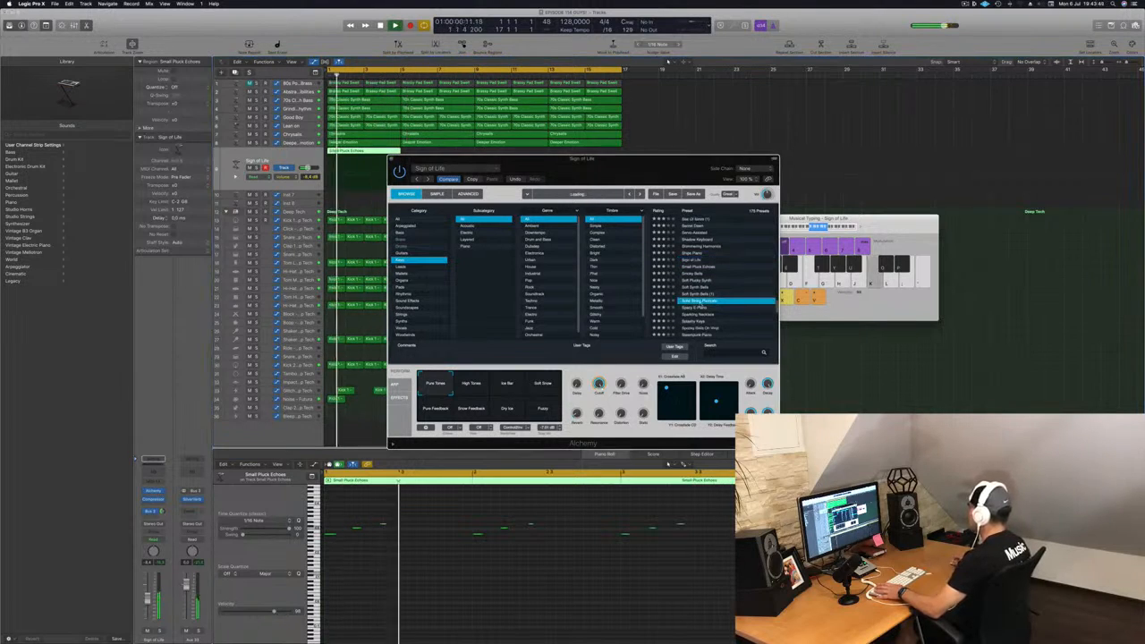
scroll(733, 313, down, 2)
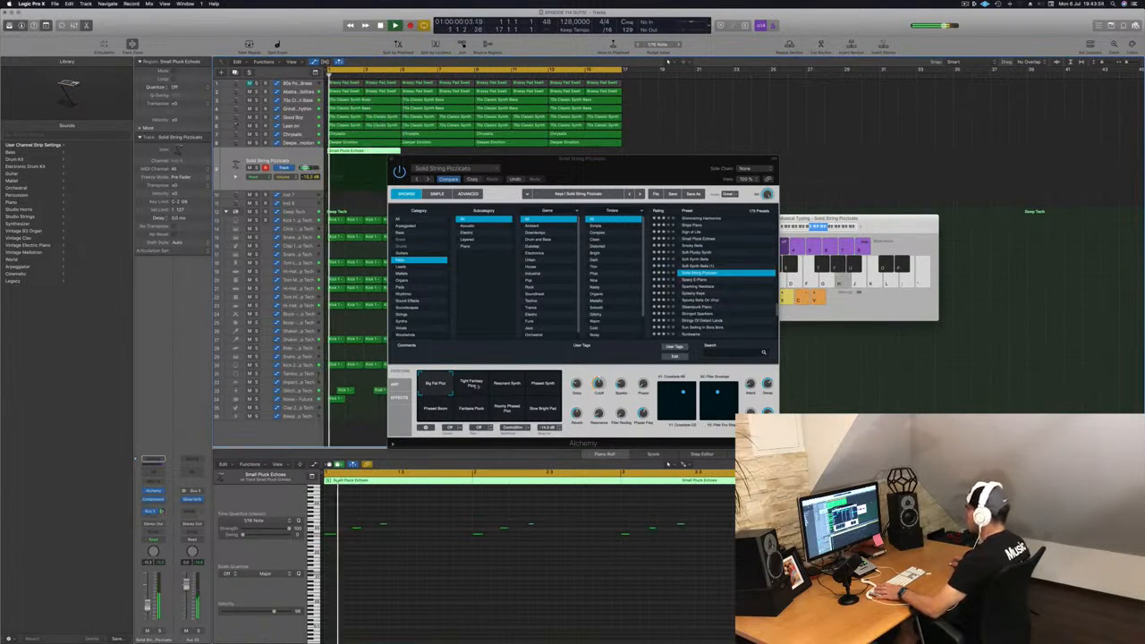
Step: Audition the Solid String Pizzicato snapshots, ending on Tight Fantasy Pizz
click(471, 383)
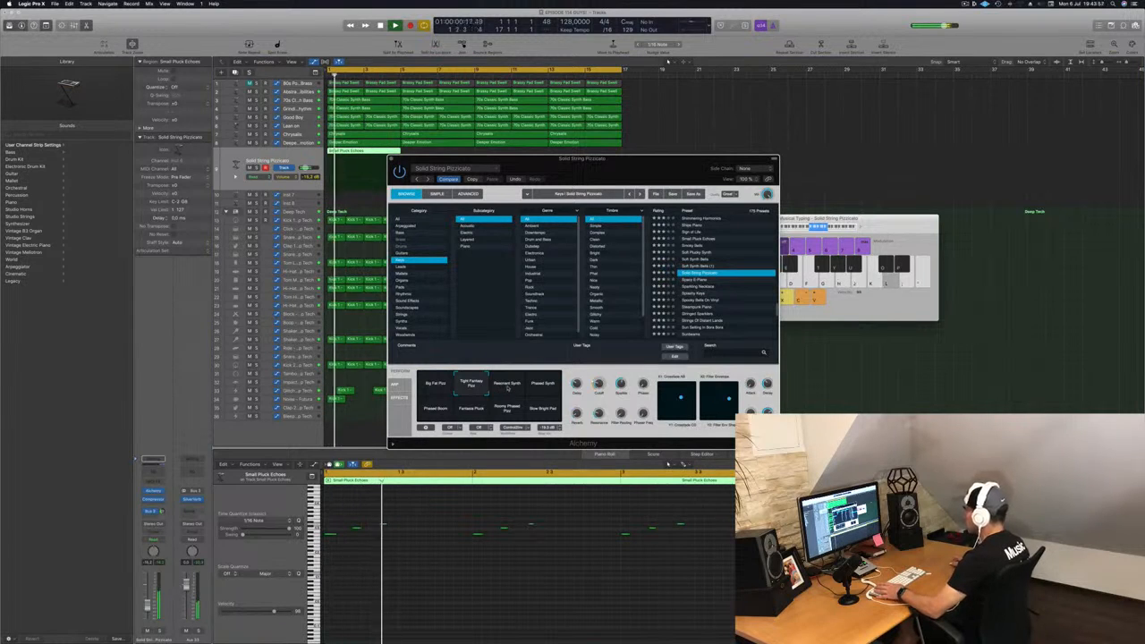
click(507, 384)
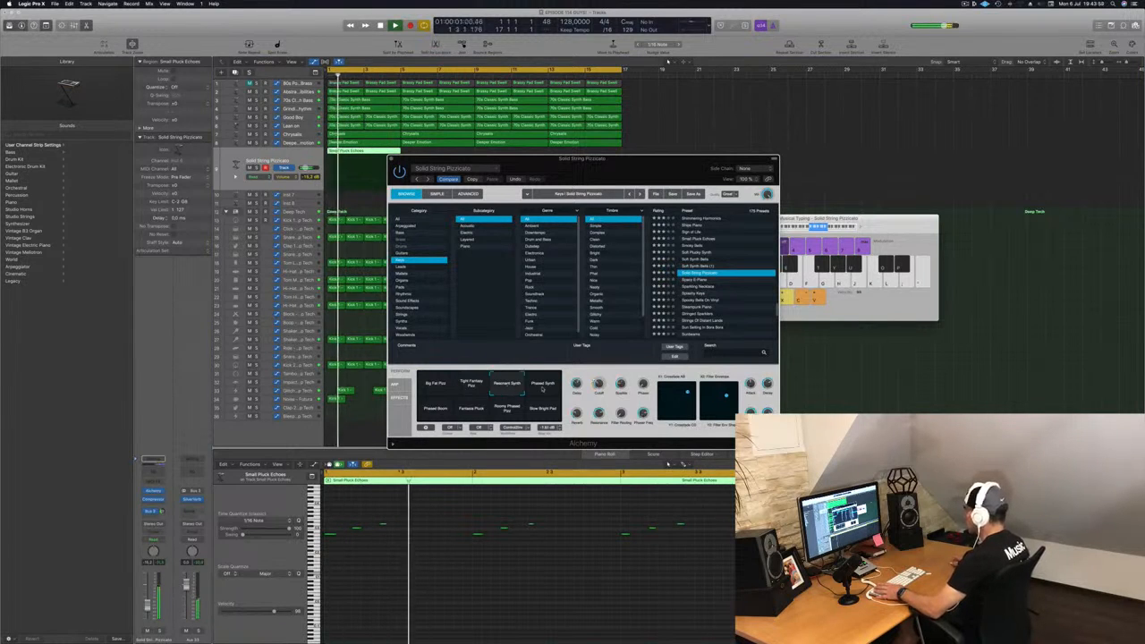
click(542, 388)
click(434, 409)
click(472, 412)
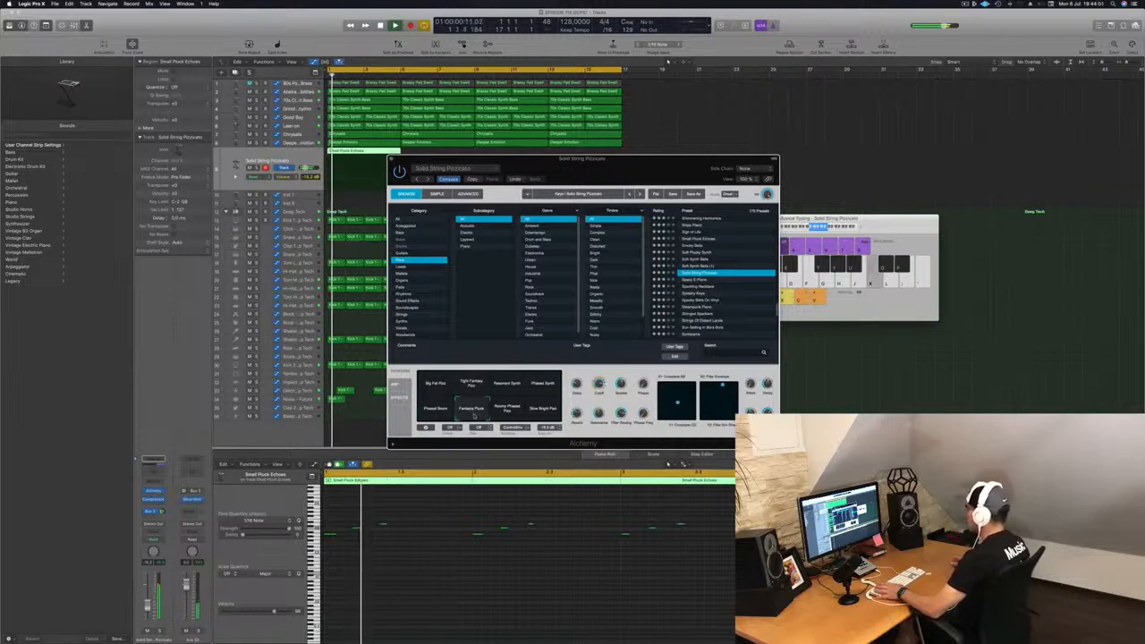
click(472, 385)
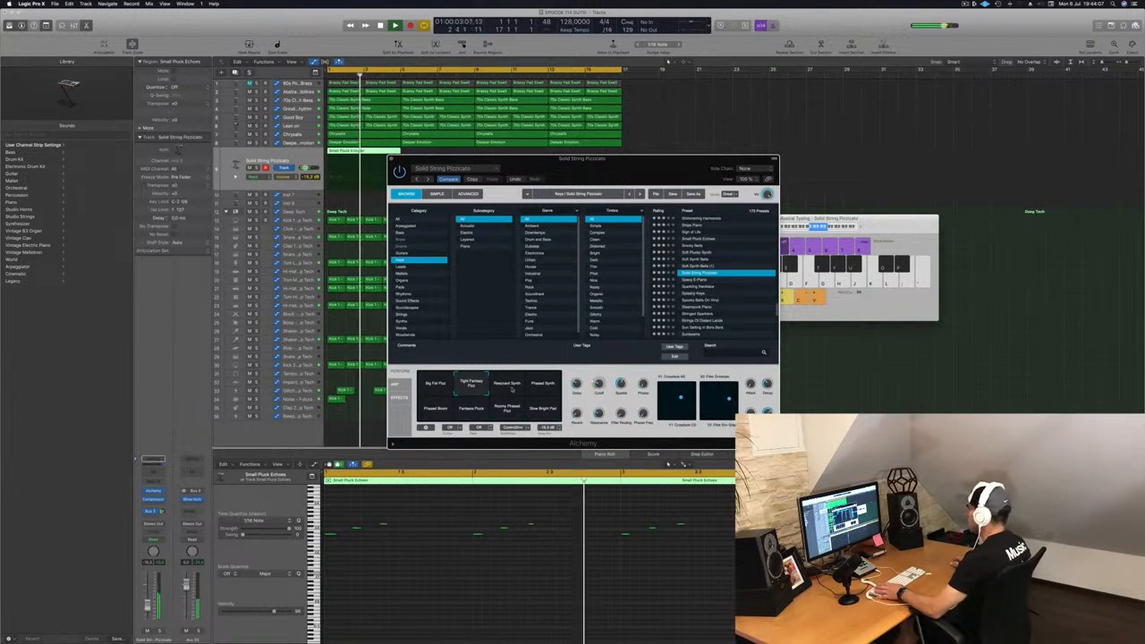
Step: Move the Alchemy window aside and copy the pluck region across the following bars of the pluck track
drag(616, 181, 729, 179)
drag(388, 154, 462, 154)
shift+click(361, 153)
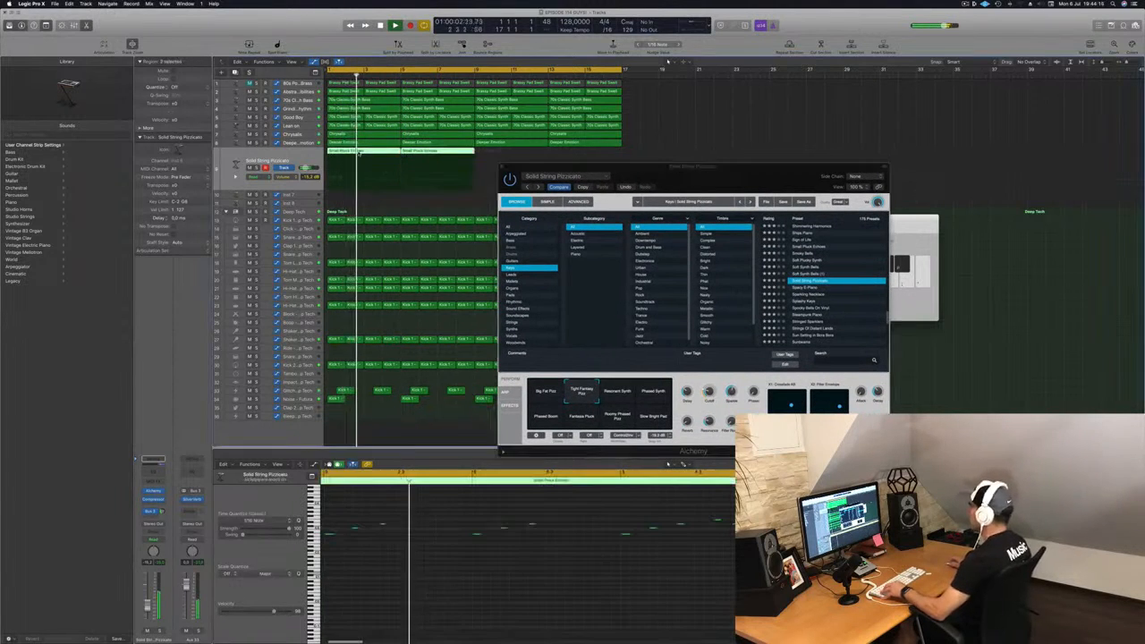
drag(361, 153, 503, 159)
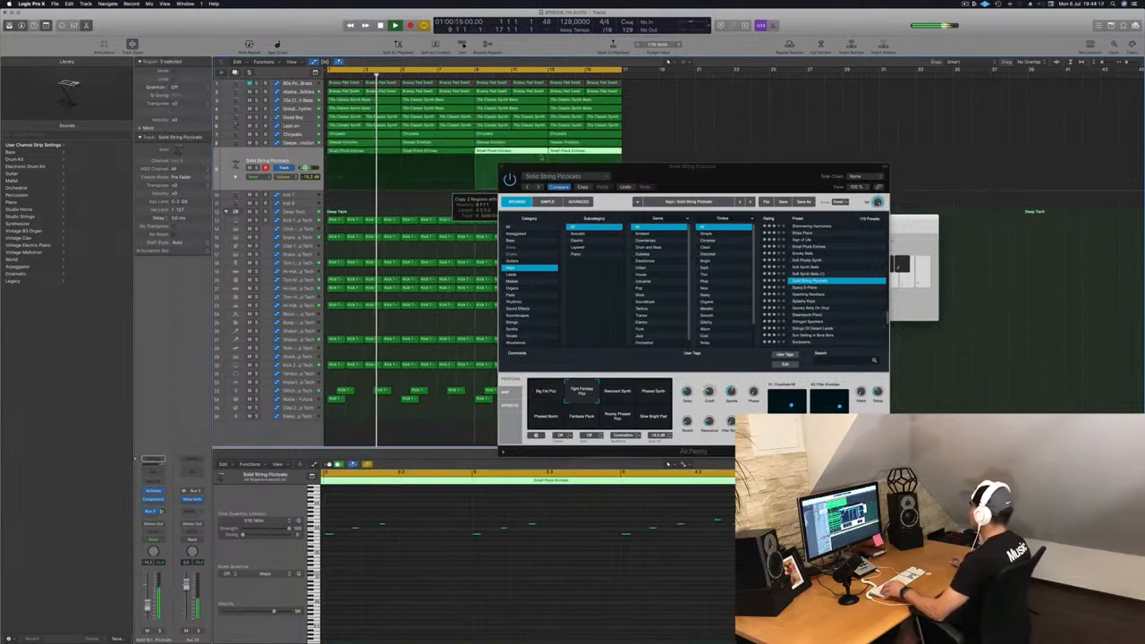
Step: Reposition the Alchemy window and select the Roomy Phased Pizz snapshot
drag(656, 169, 549, 149)
click(547, 186)
key(Return)
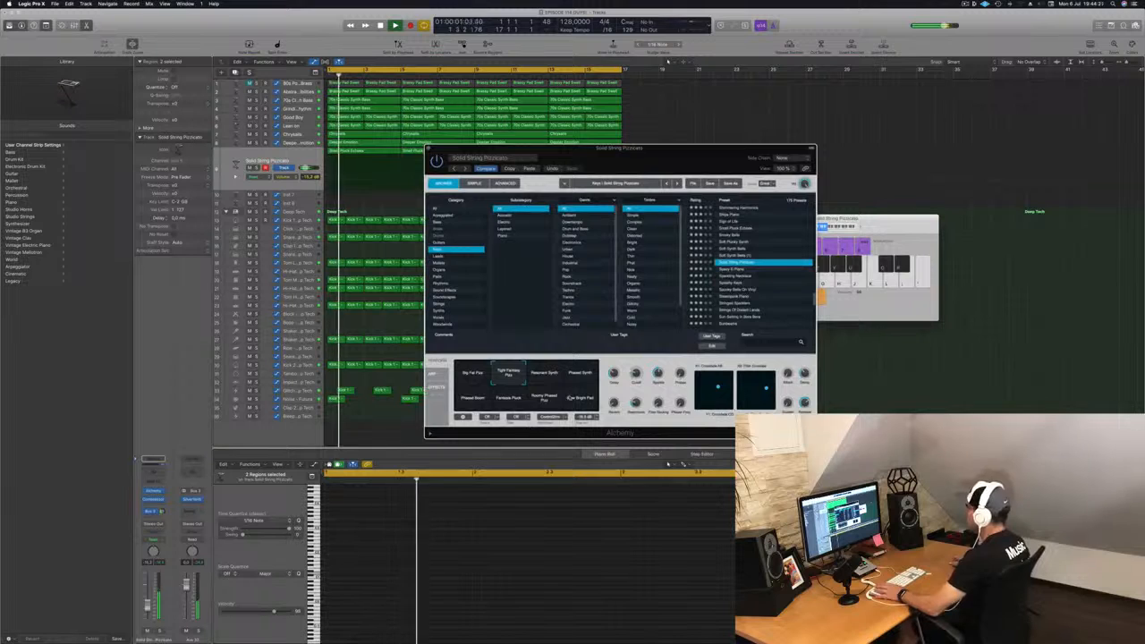
click(543, 397)
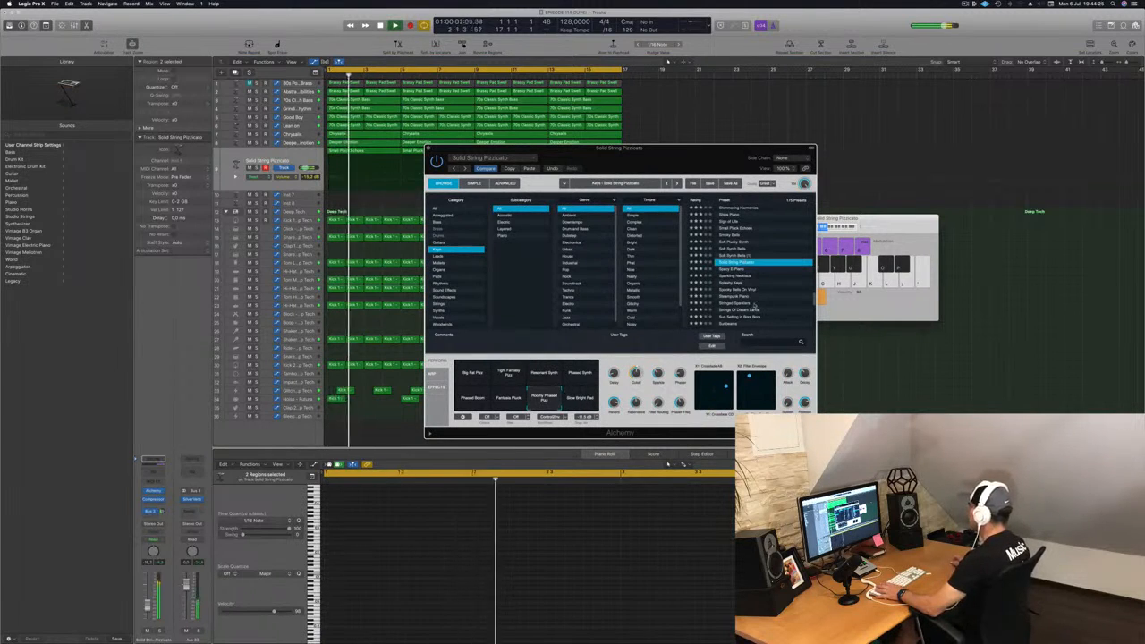
Step: Try the Sign of Life, Unstable Liquid Synth and Unfolding Paper Bells presets on the pluck track
scroll(756, 306, down, 1)
scroll(755, 295, up, 3)
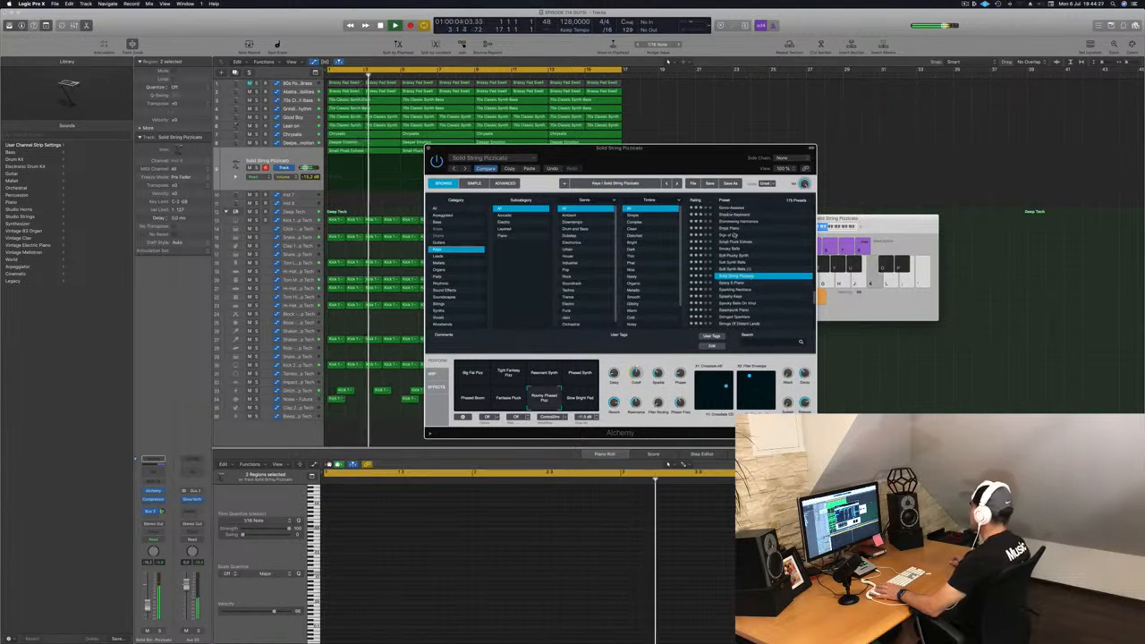
click(753, 234)
scroll(747, 277, down, 10)
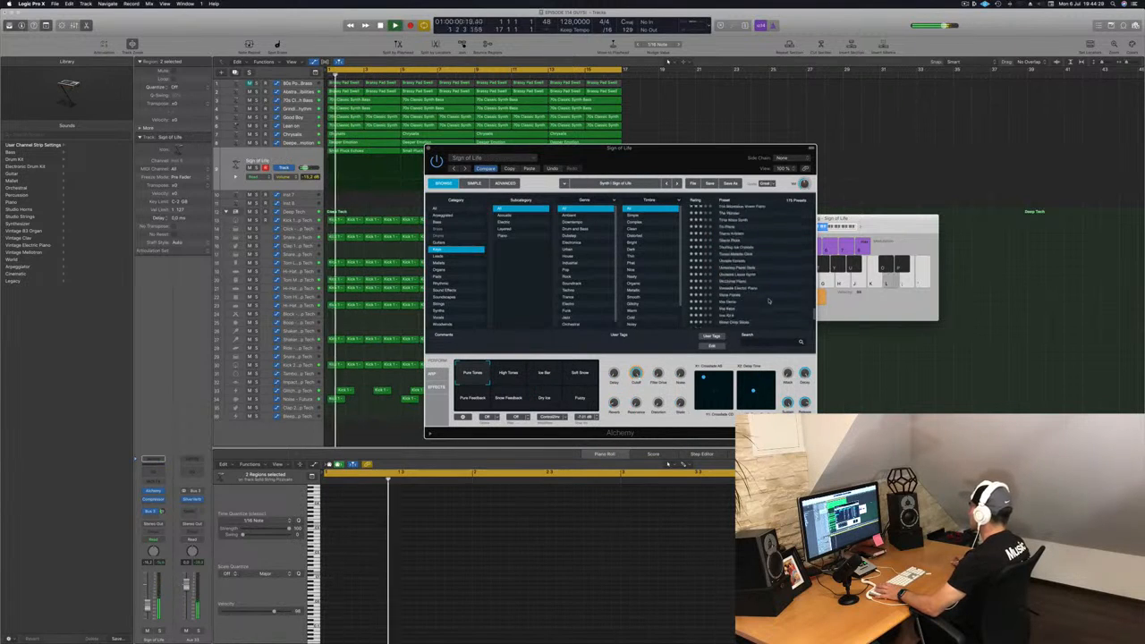
scroll(755, 277, up, 3)
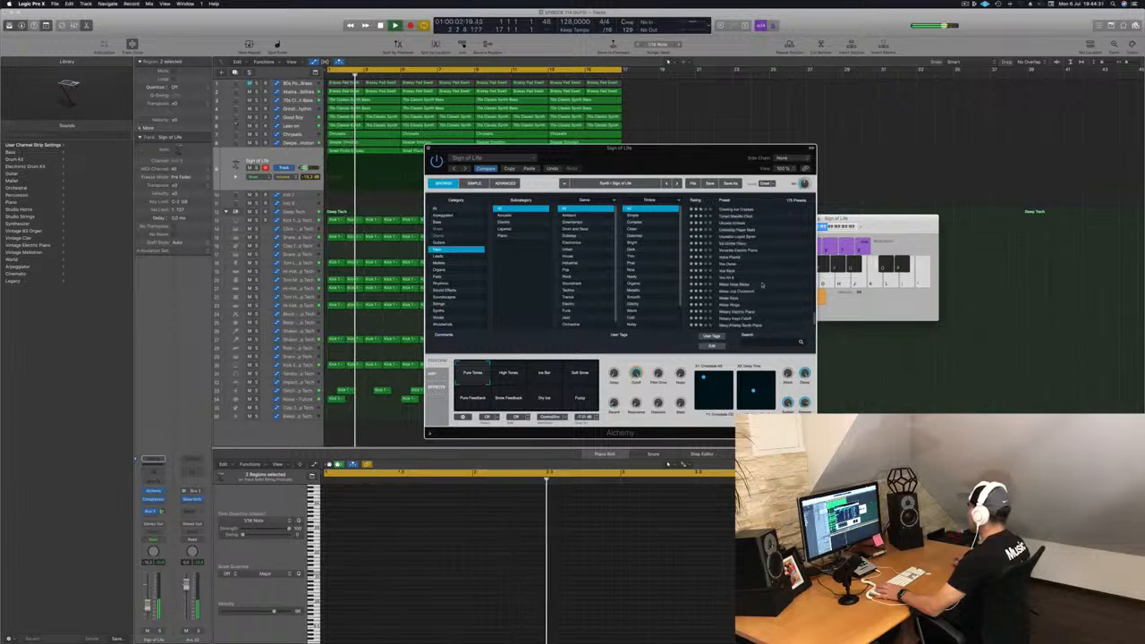
scroll(761, 266, up, 1)
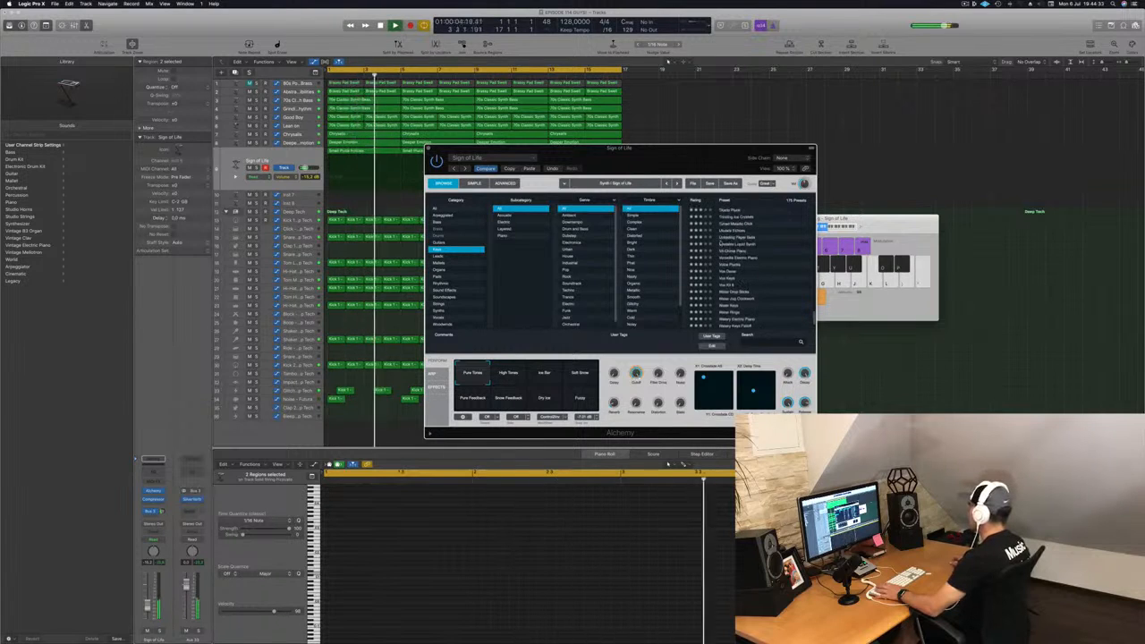
click(757, 243)
key(Return)
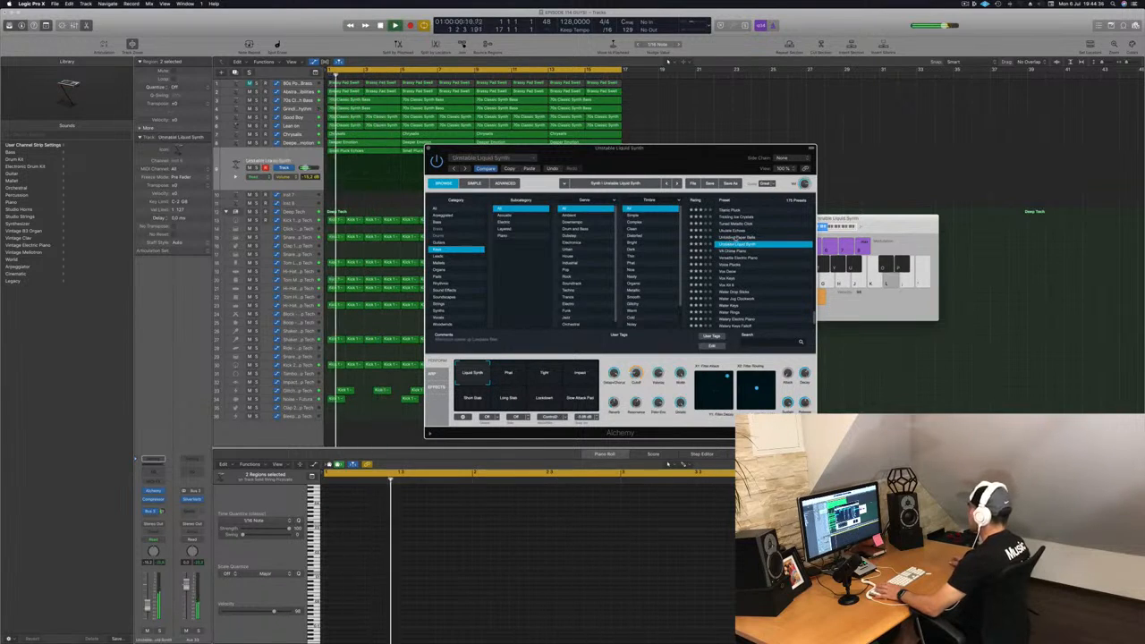
click(736, 238)
key(Return)
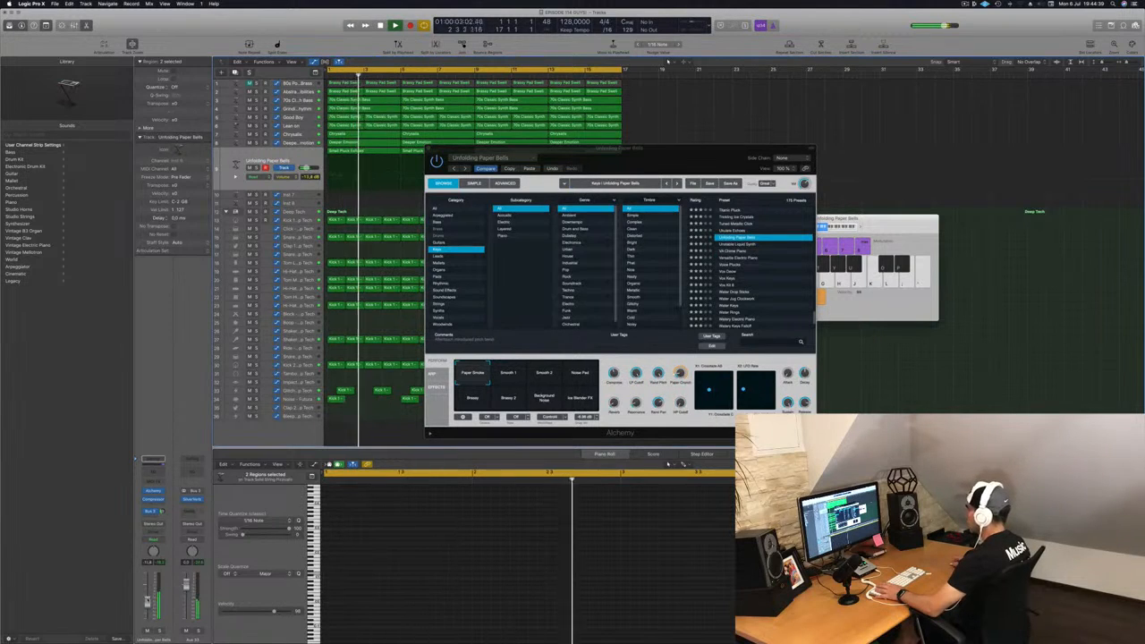
Step: Audition the Unfolding Paper Bells snapshots Smooth 1, Noise Pad, Breezy, Breezy 2 and Ice Blender FX during playback
click(503, 379)
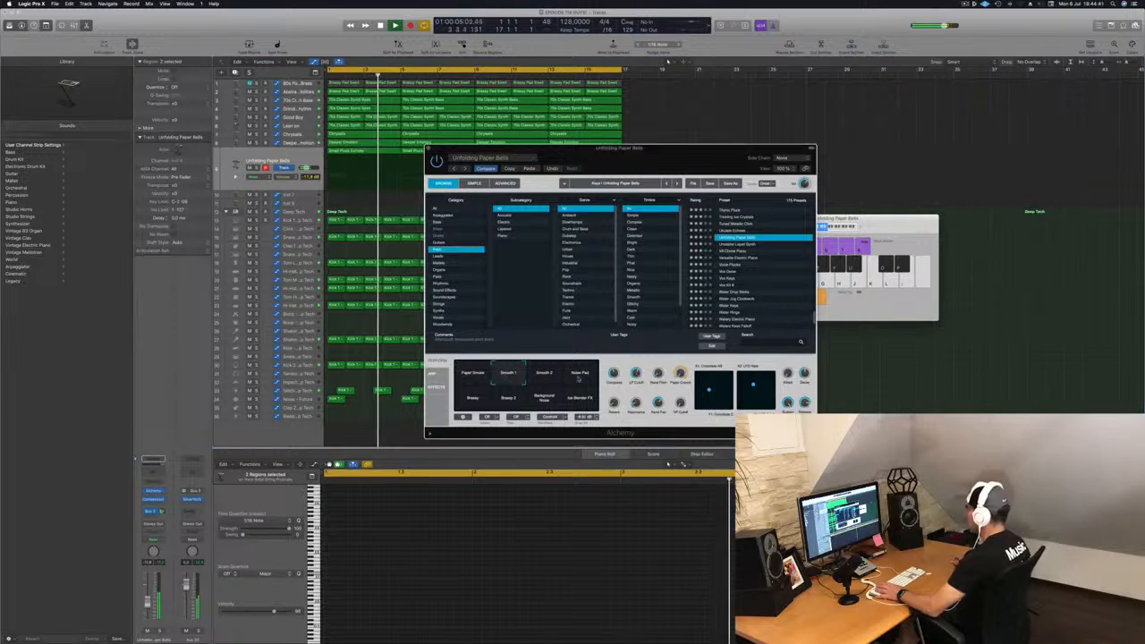
click(578, 380)
key(Return)
click(474, 399)
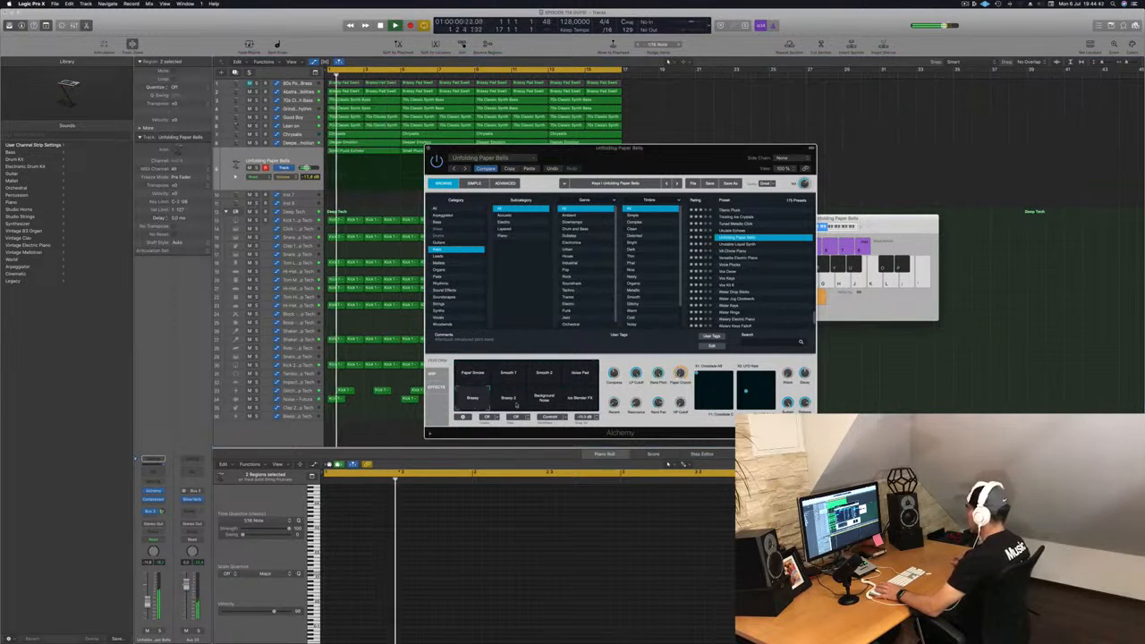
click(509, 399)
key(space)
click(474, 399)
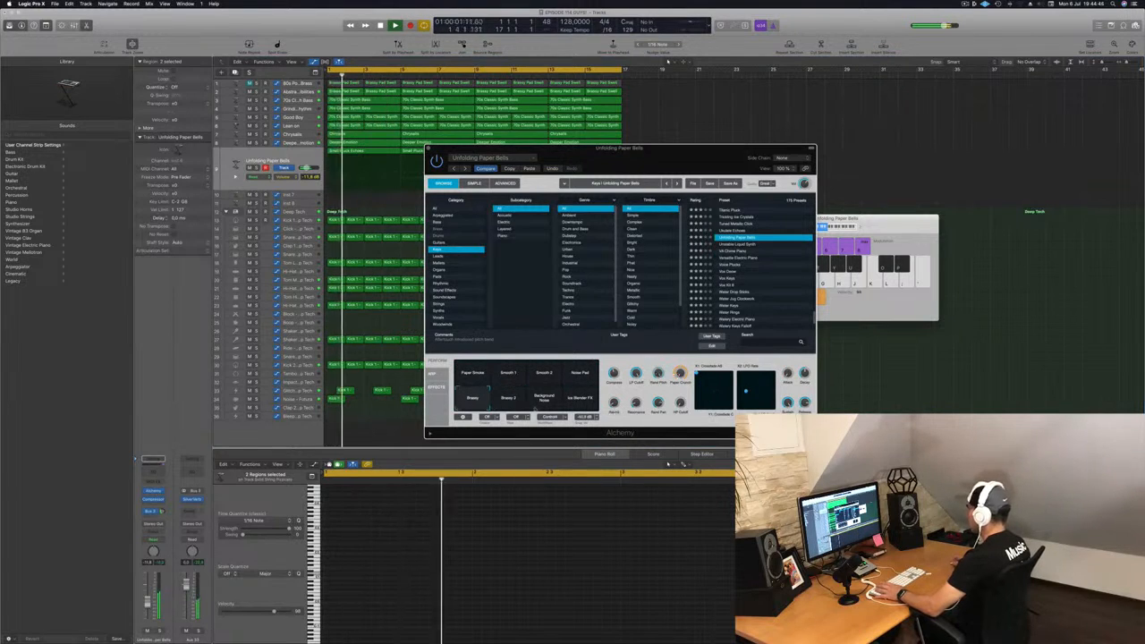
key(space)
key(space)
click(578, 406)
Step: Try the Ukulele Echoes preset, then load the Tuned Metallic Click preset on the pluck track
scroll(741, 300, up, 2)
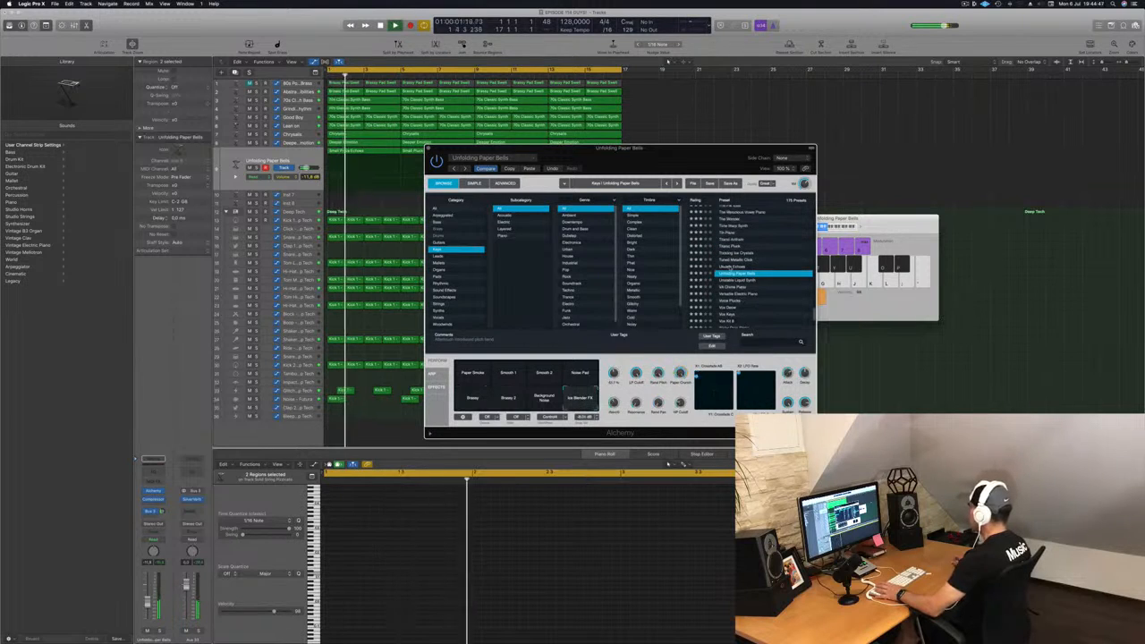
click(734, 266)
key(Return)
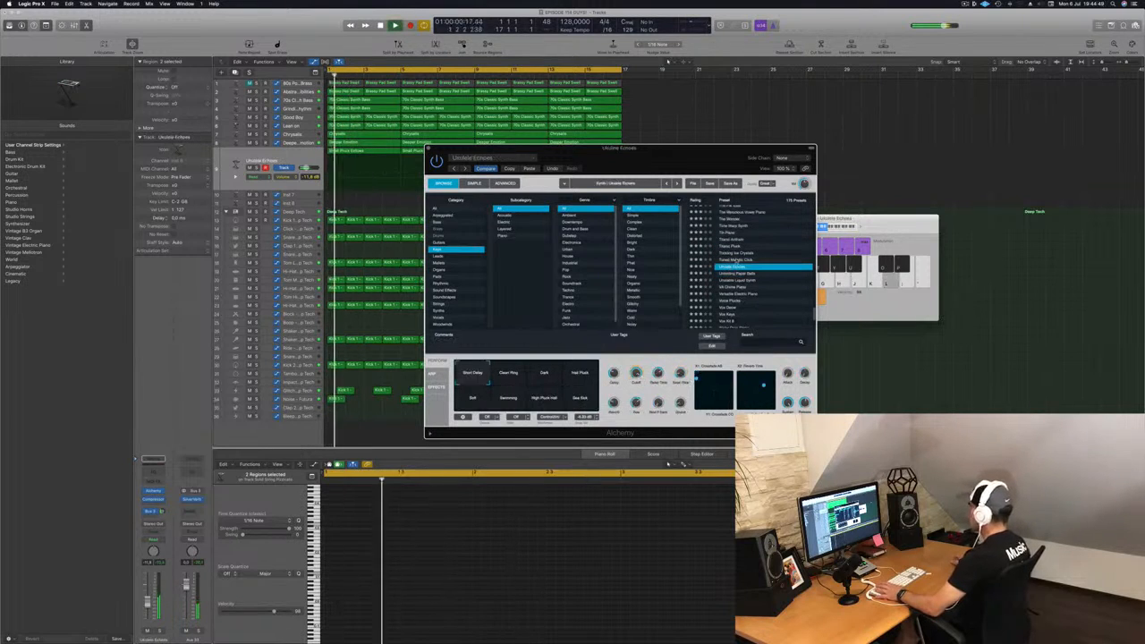
key(Up)
key(Return)
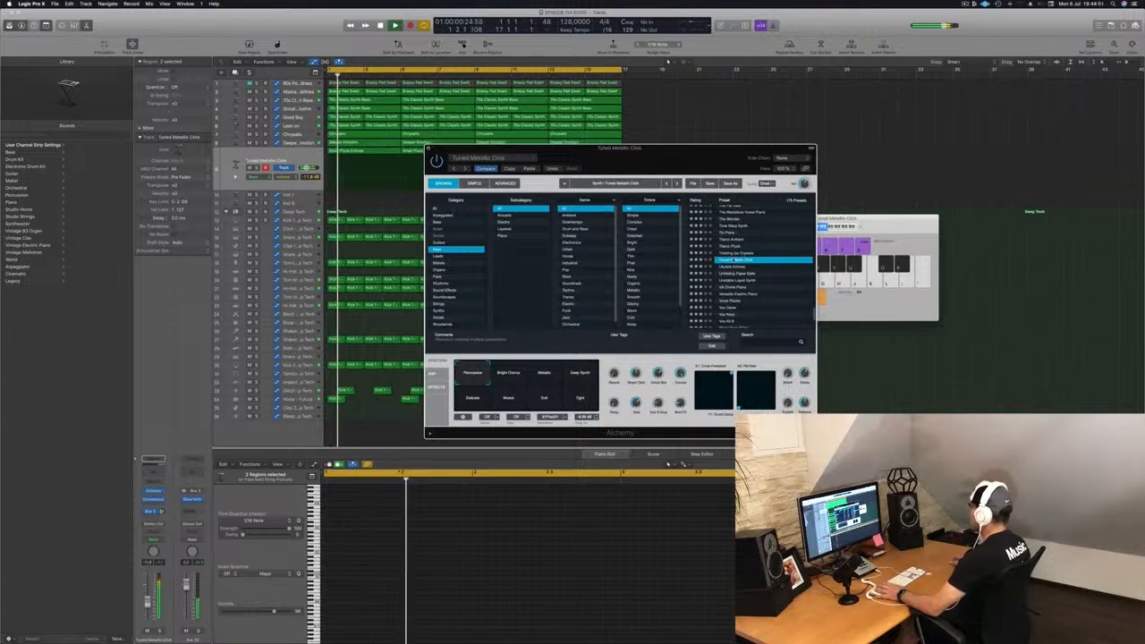
drag(631, 163, 771, 148)
key(Return)
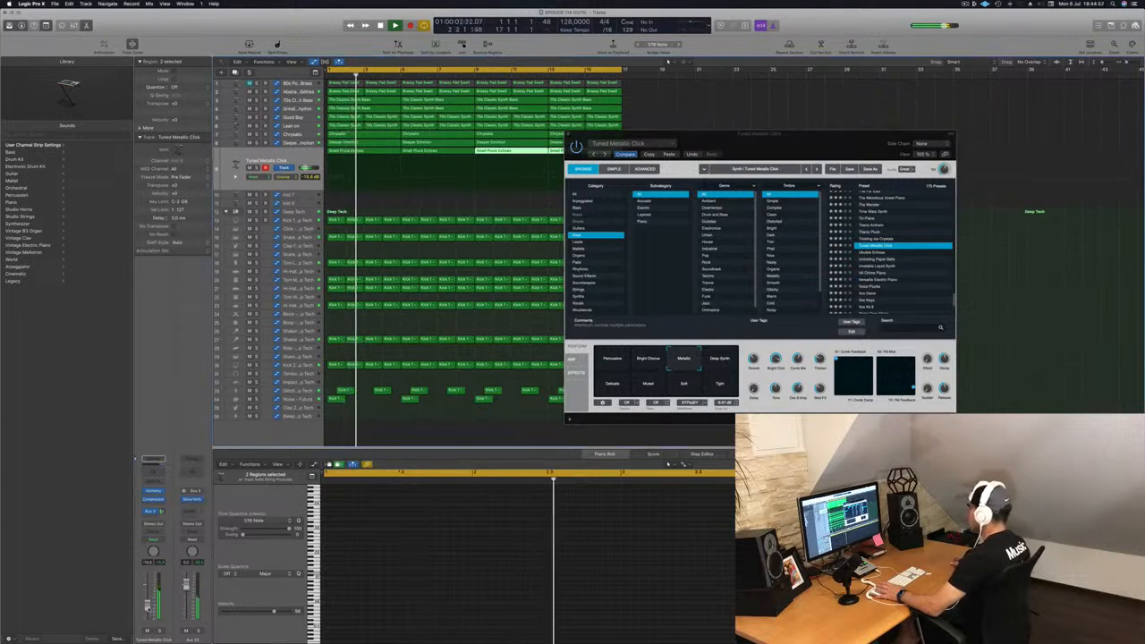
Step: Audition the Tuned Metallic Click snapshots Default, Percussion, Muted, Soft and Tight
click(620, 386)
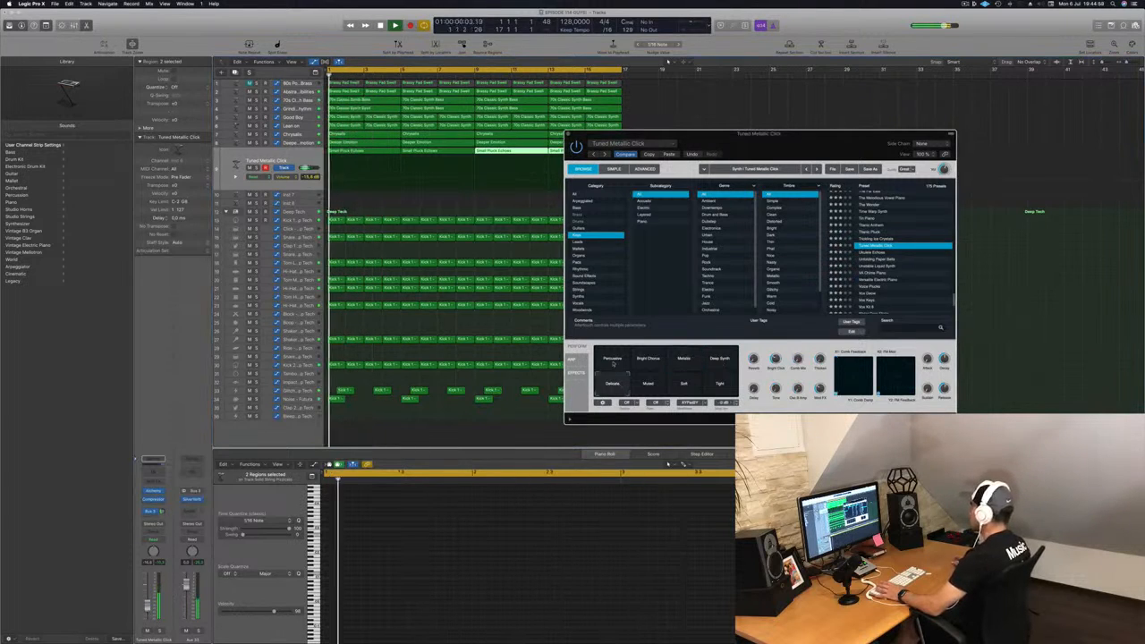
click(612, 363)
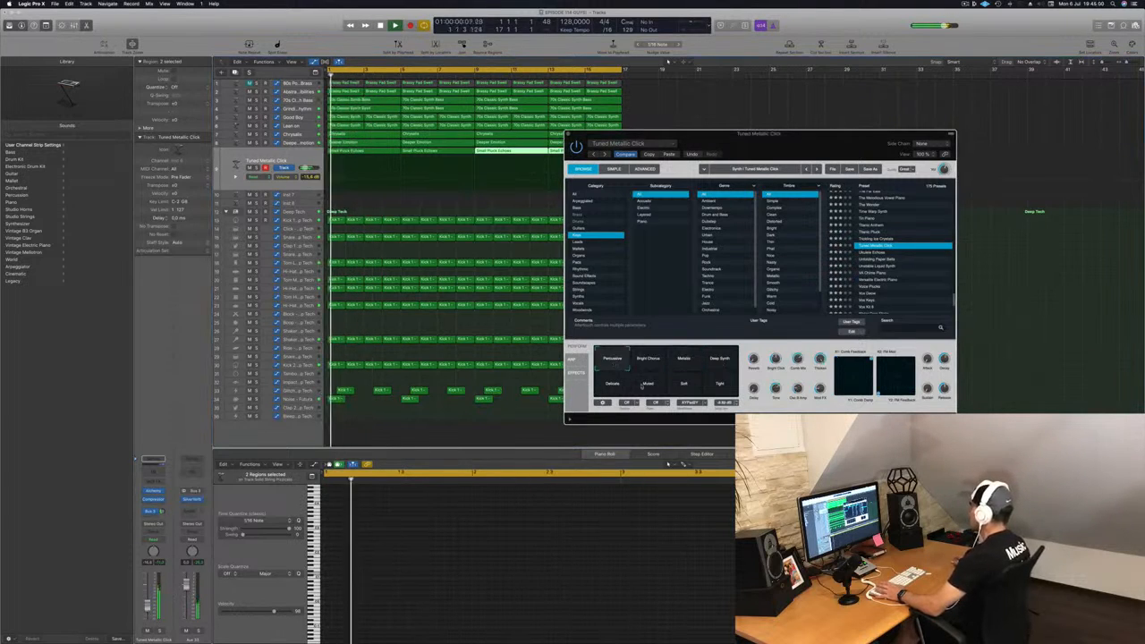
click(646, 386)
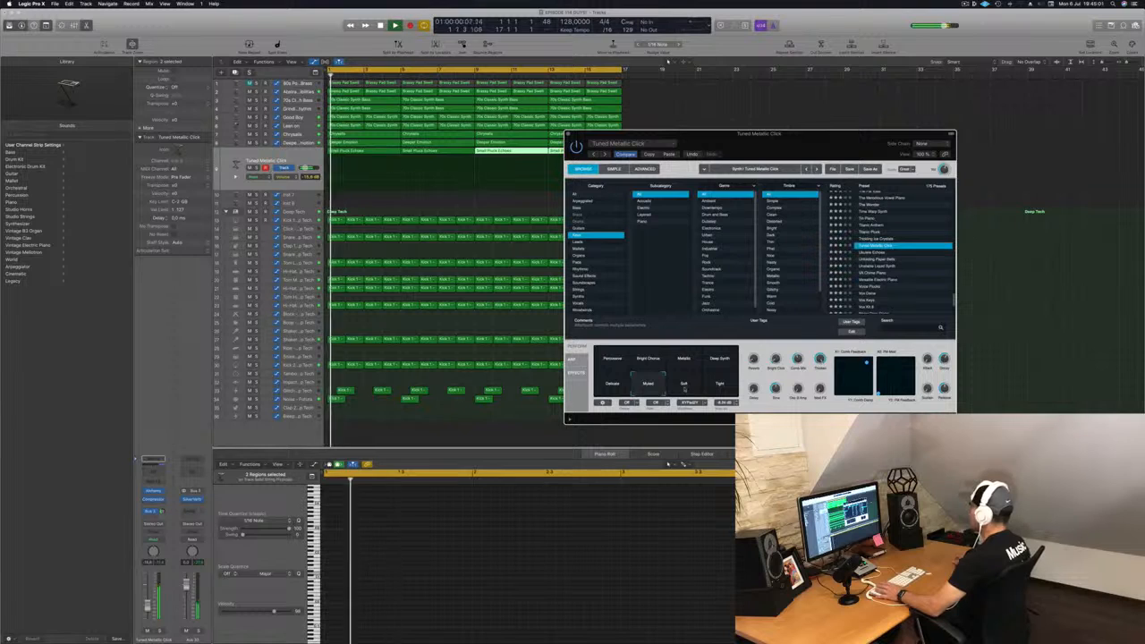
click(685, 386)
click(720, 384)
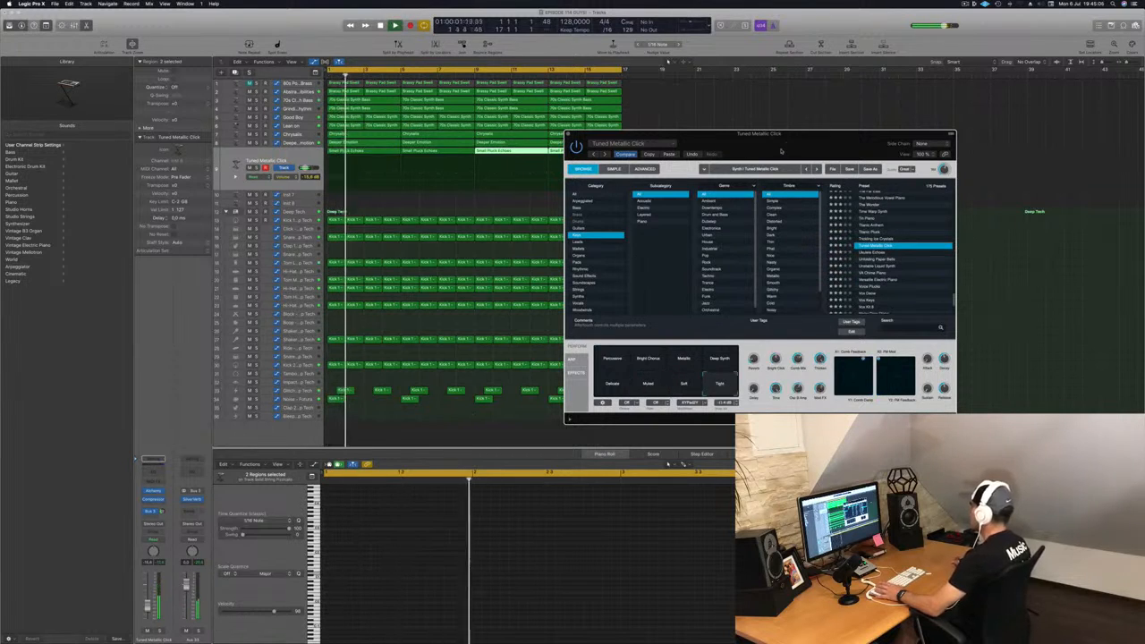
Step: Close the Alchemy window and select all regions on the pluck track
drag(781, 151, 588, 181)
click(377, 164)
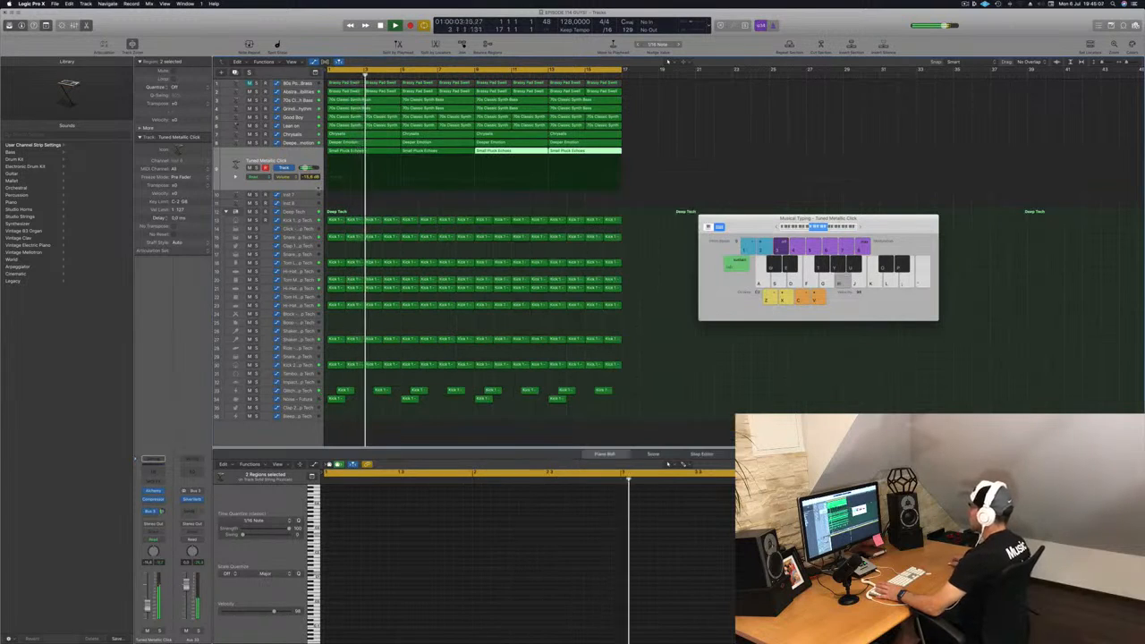
click(287, 158)
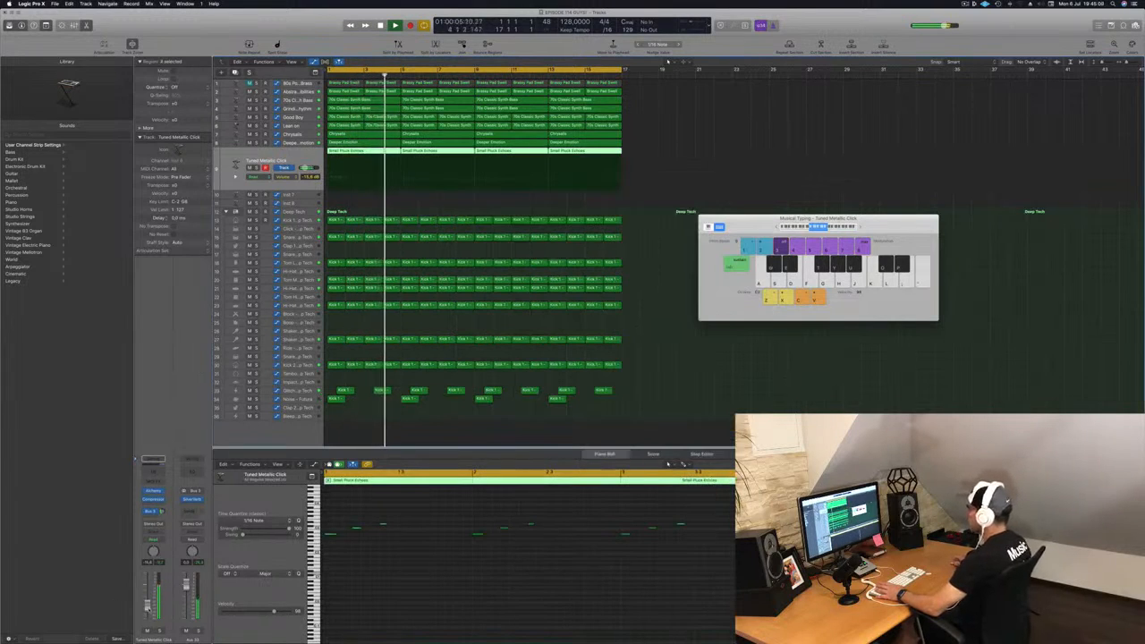
drag(148, 610, 147, 610)
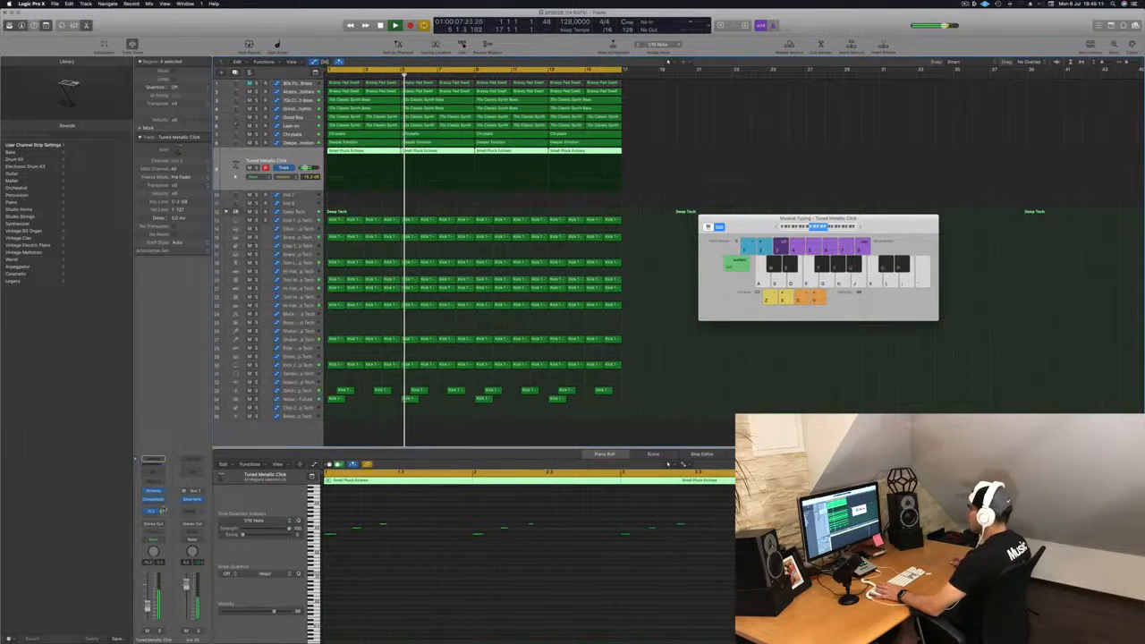
drag(162, 511, 165, 503)
key(Return)
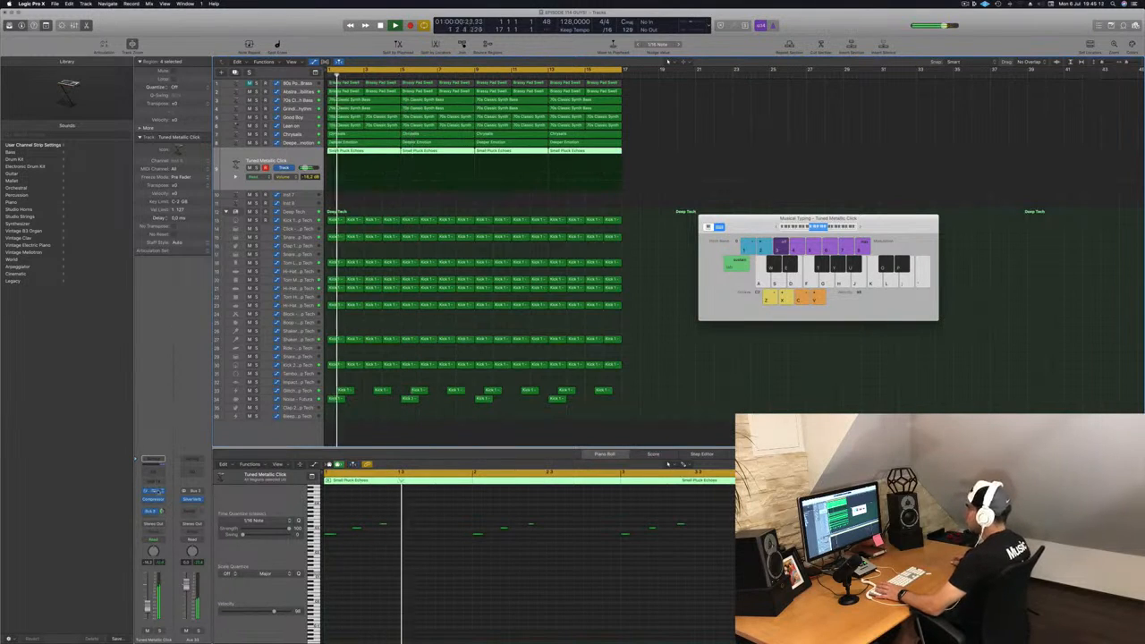
Step: Reopen Alchemy on the pluck channel and pick the Percussion, then the Deep Synth snapshot
click(153, 491)
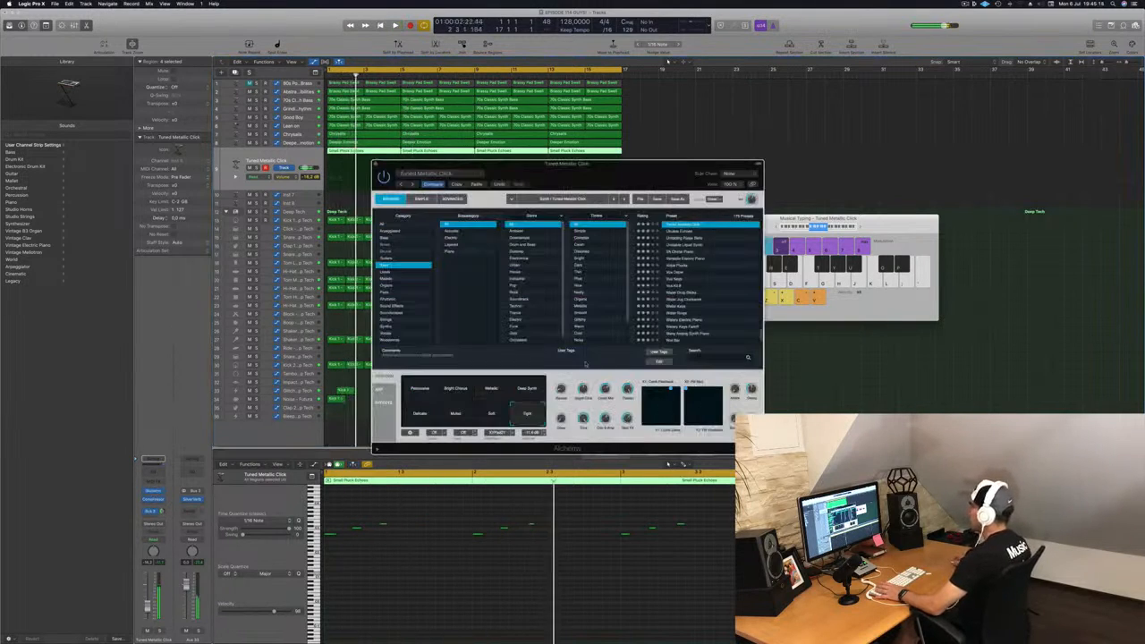
click(428, 390)
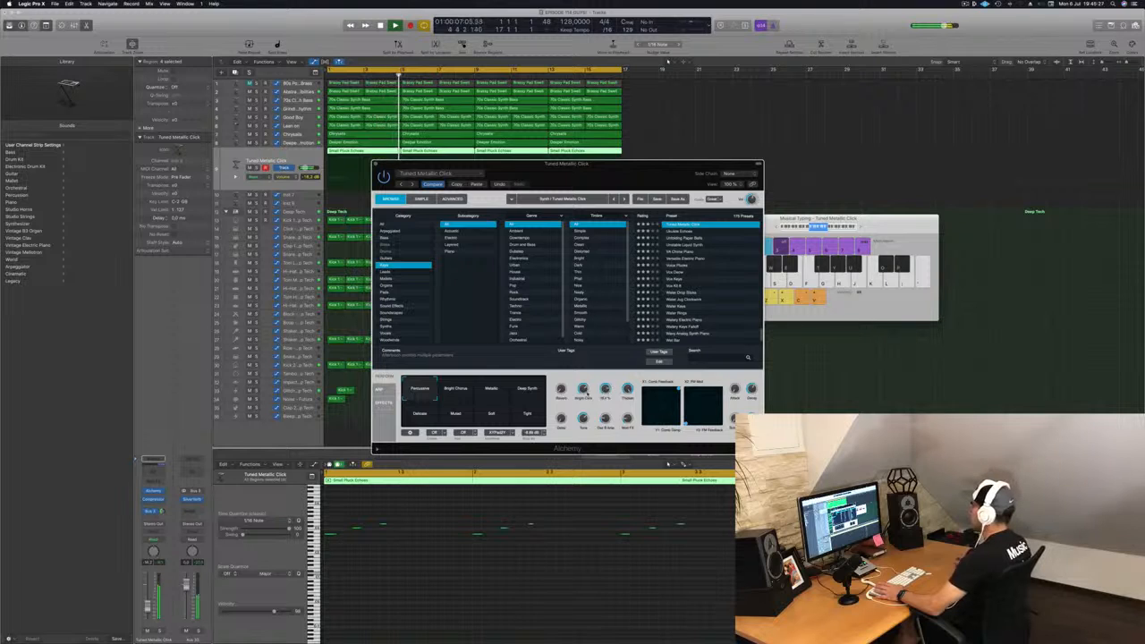
scroll(704, 268, up, 3)
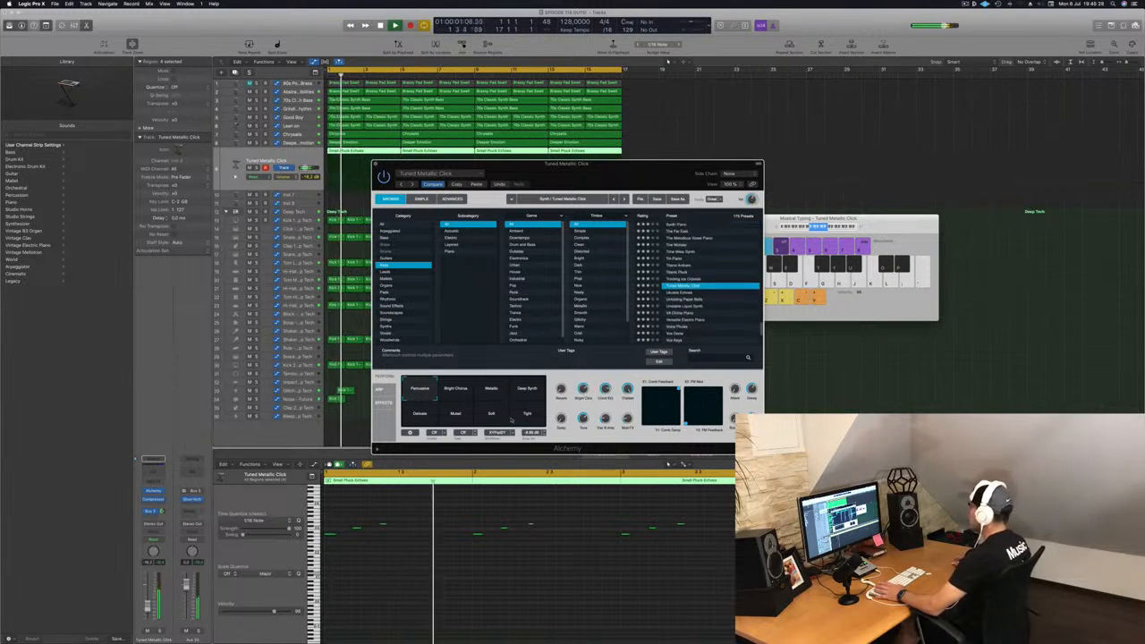
click(527, 392)
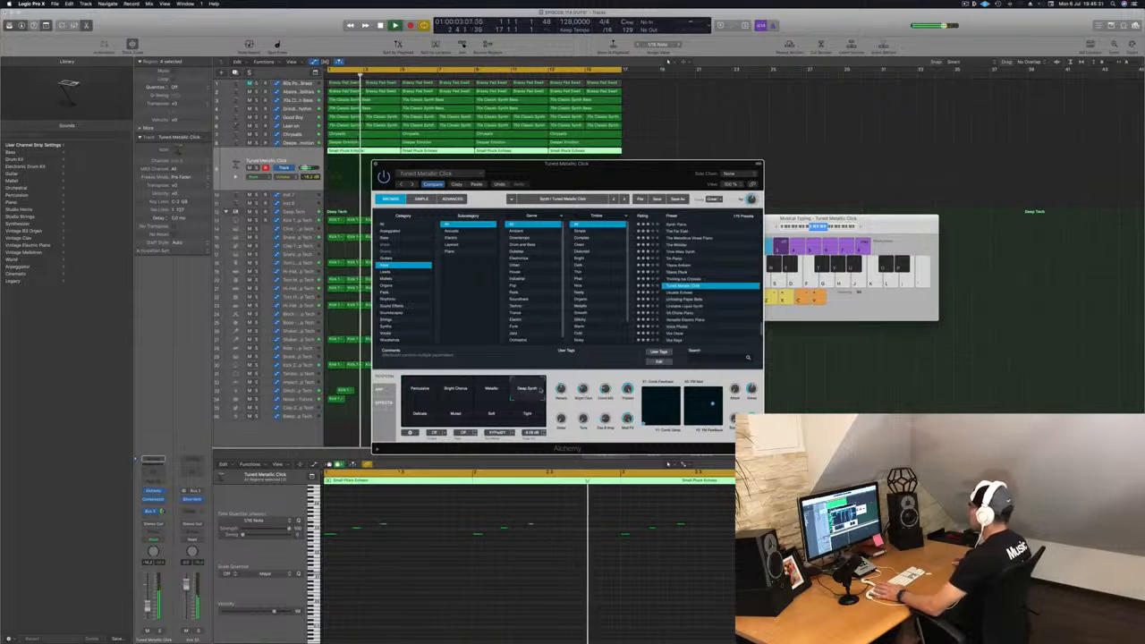
Step: Audition the Metallic and Bright Chorus snapshots of the Tuned Metallic Click preset
click(488, 391)
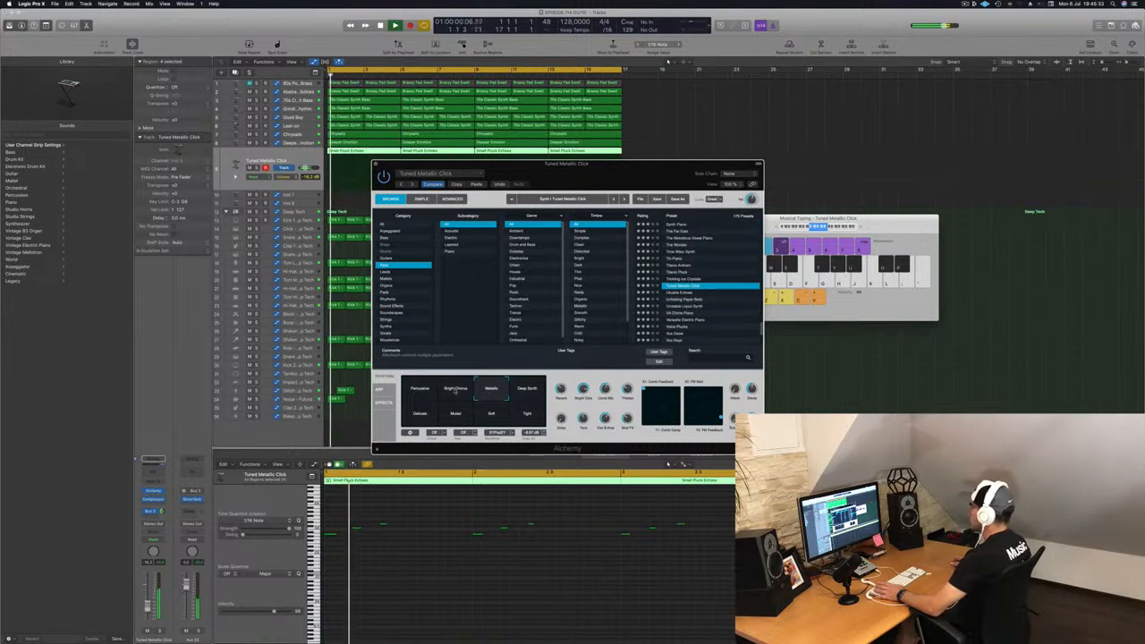
click(454, 391)
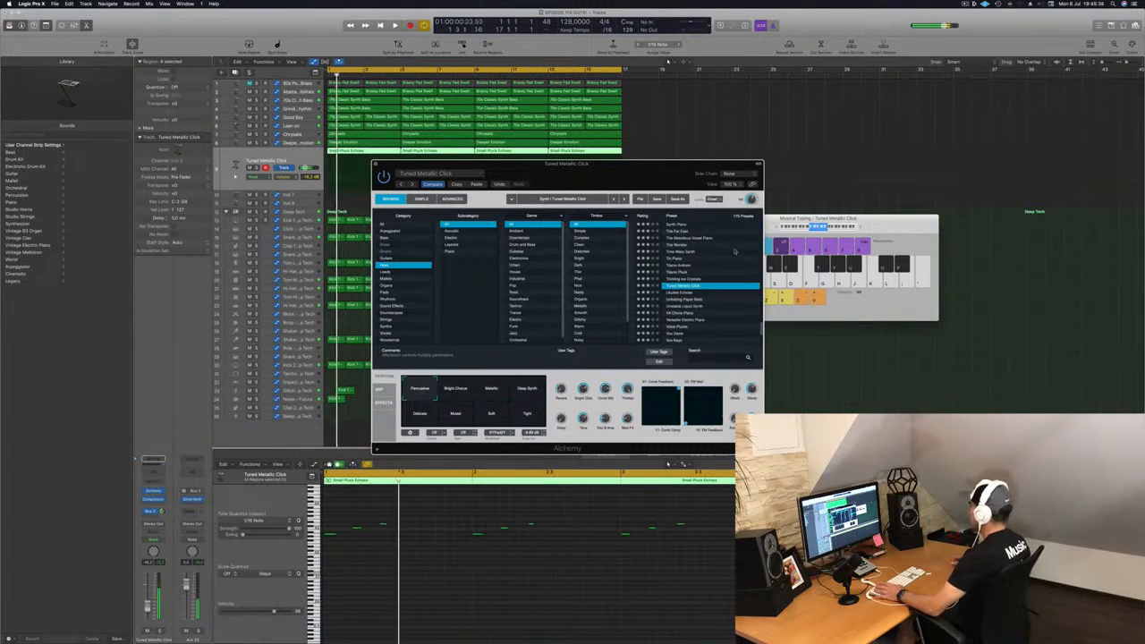
Step: Load the Titanic Pluck preset in Alchemy and start playback
click(707, 270)
key(space)
drag(626, 165, 785, 121)
Step: Audition the Titanic Pluck snapshots Warming Strings, Deep Tremolo, High Tones, High Tremolo 1, Rude Bite, High Tremolo 2, Icy Deep and Detuned
click(613, 349)
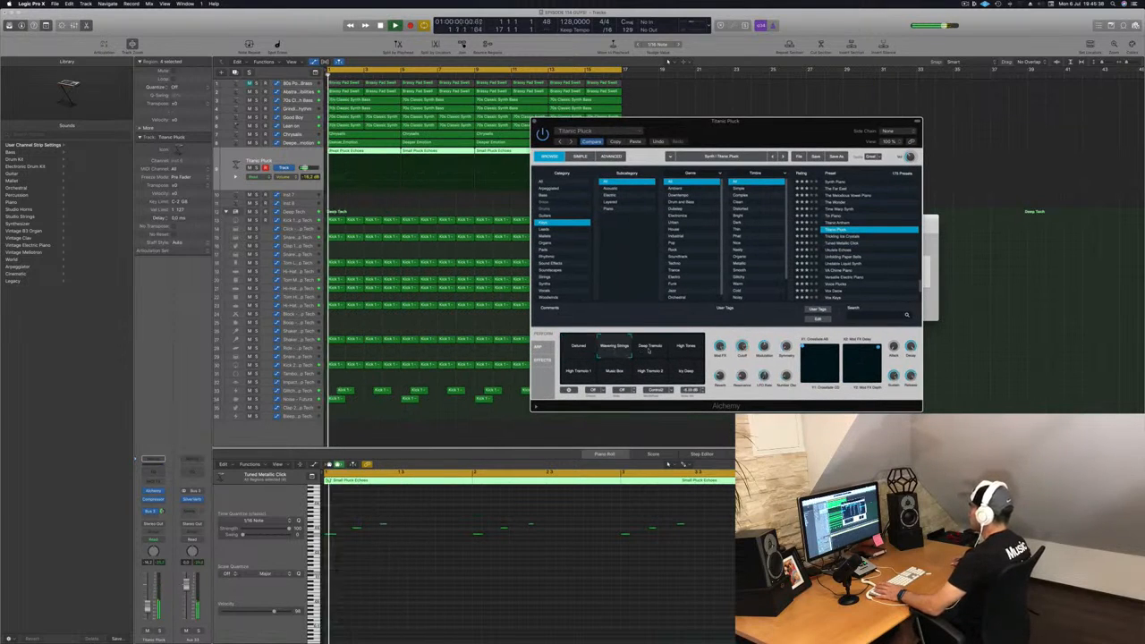
click(650, 349)
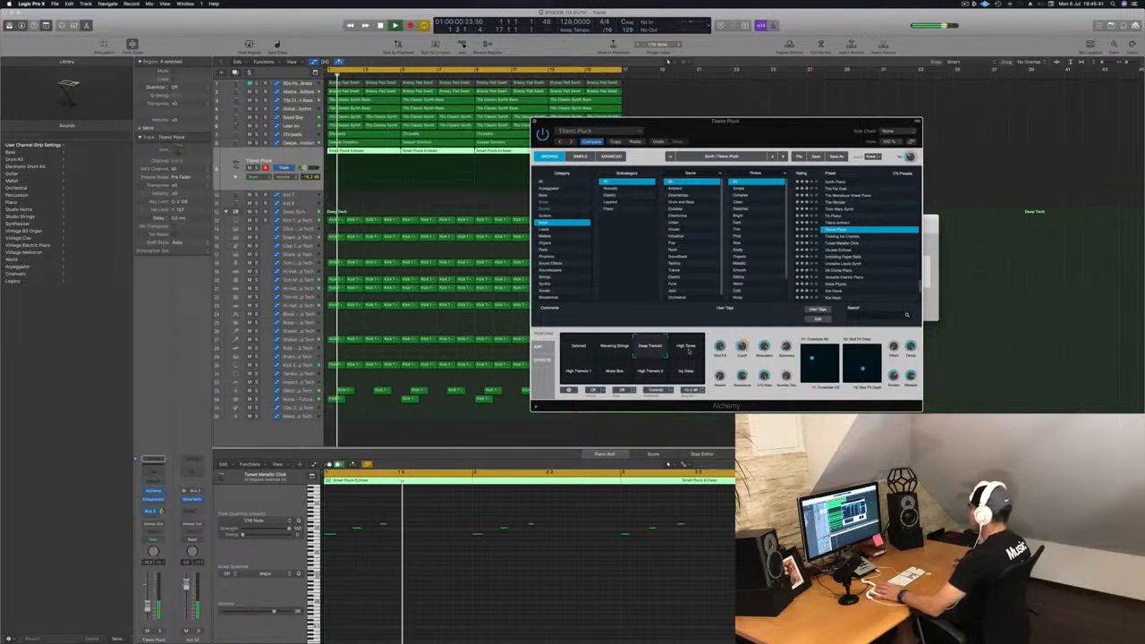
click(687, 351)
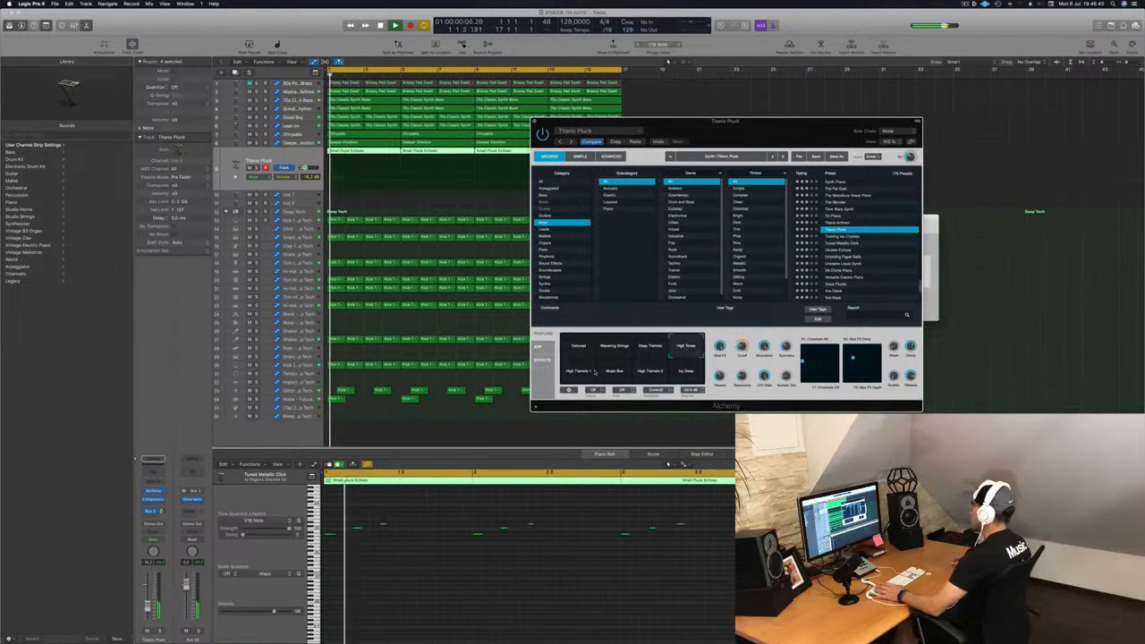
click(594, 372)
click(614, 373)
click(649, 372)
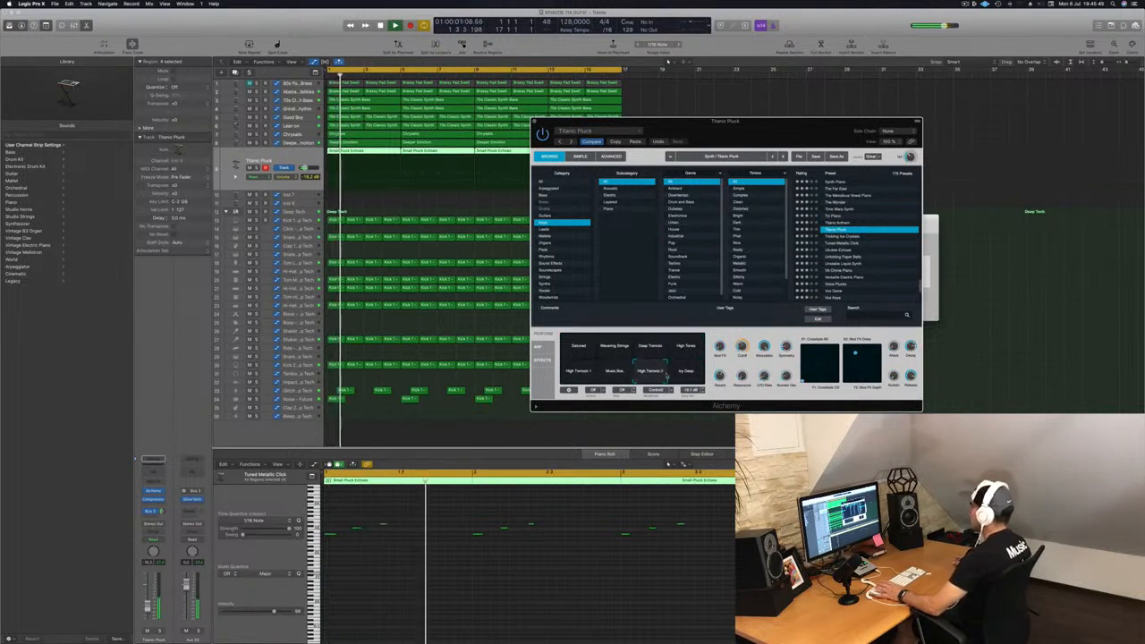
click(685, 372)
click(578, 349)
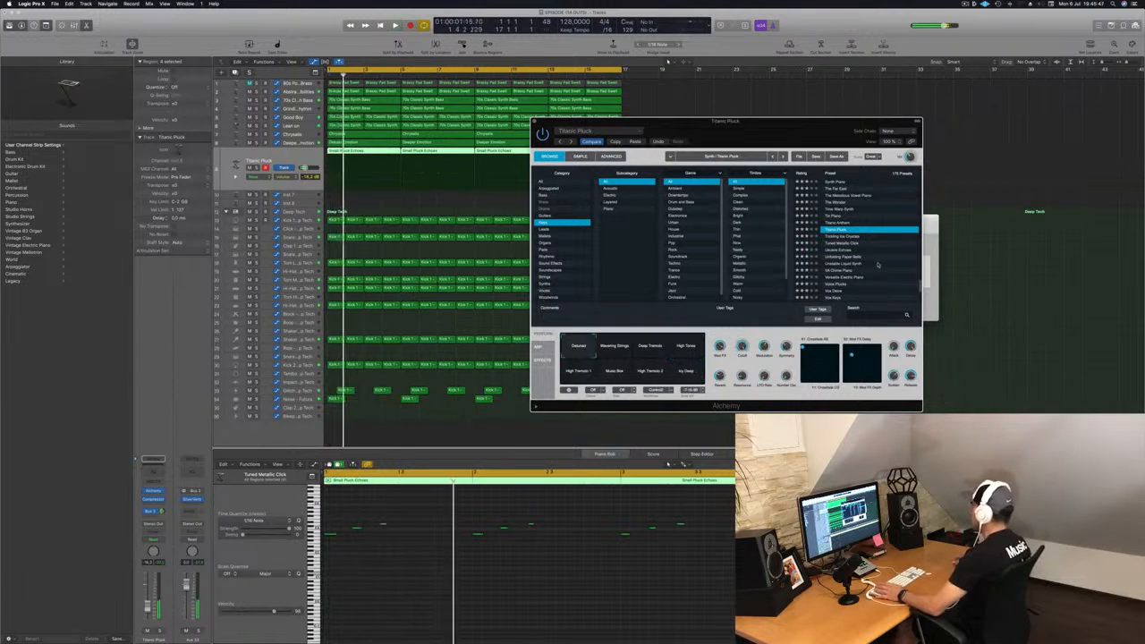
Step: Load the Titanic Anthem preset on the pluck track and toggle playback
scroll(856, 259, up, 2)
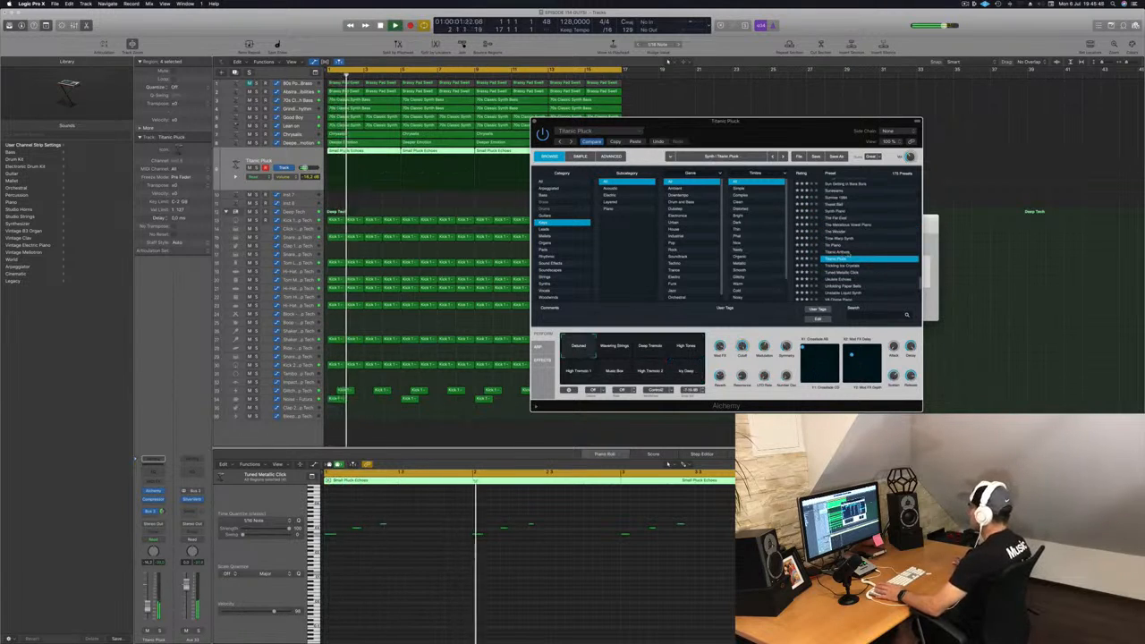
click(850, 252)
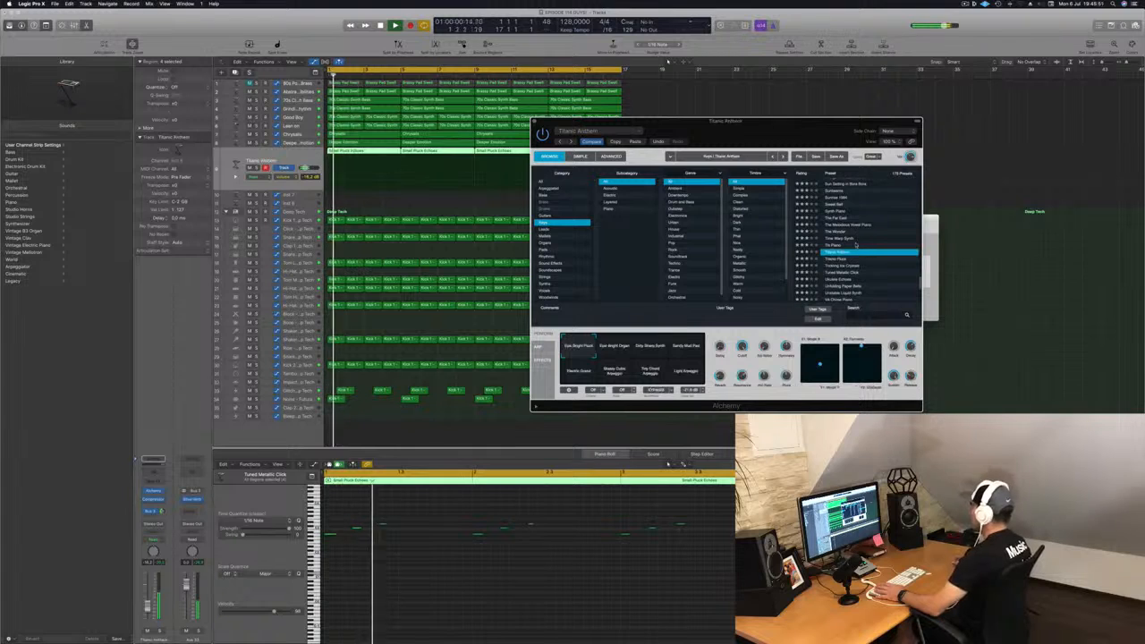
drag(755, 134, 681, 143)
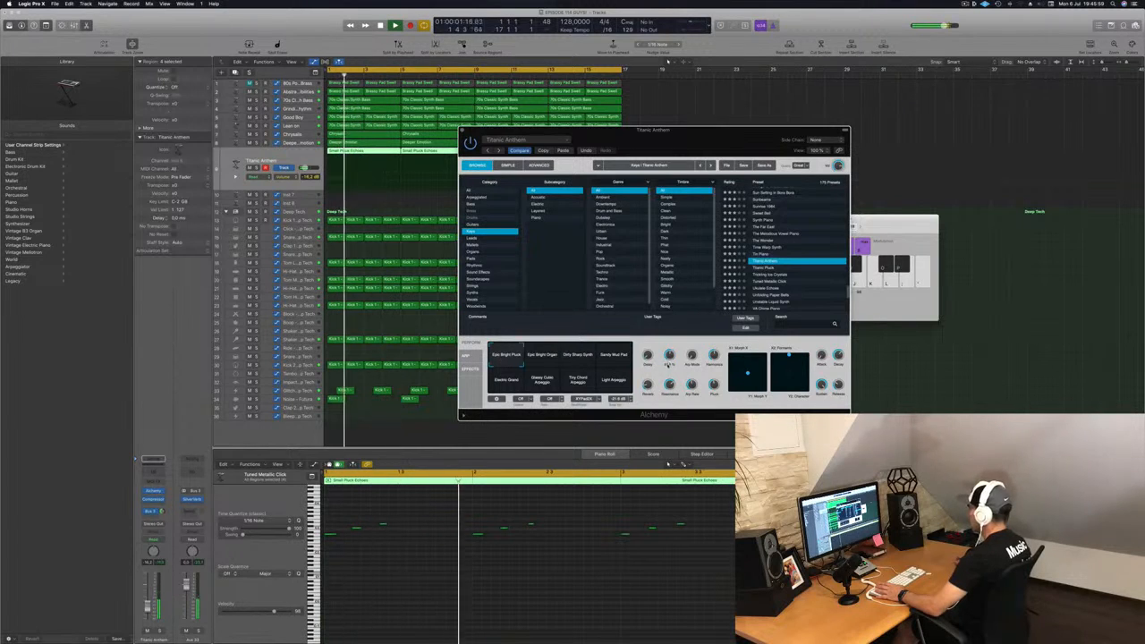
key(space)
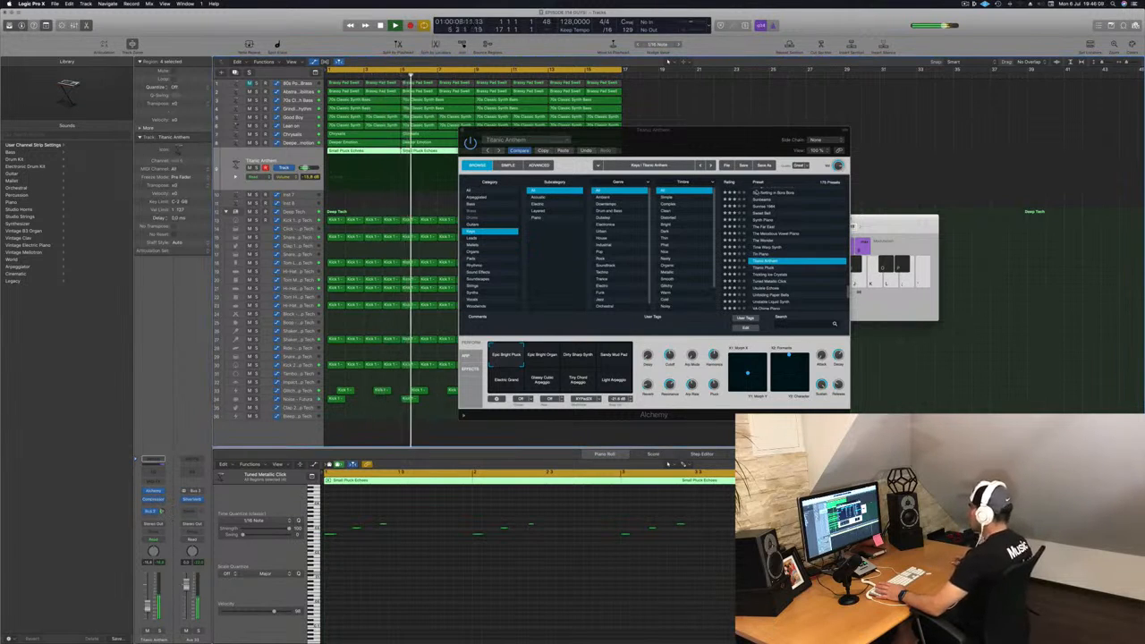
Step: Load The Far East preset on the pluck track and adjust the track volume
drag(747, 131, 831, 118)
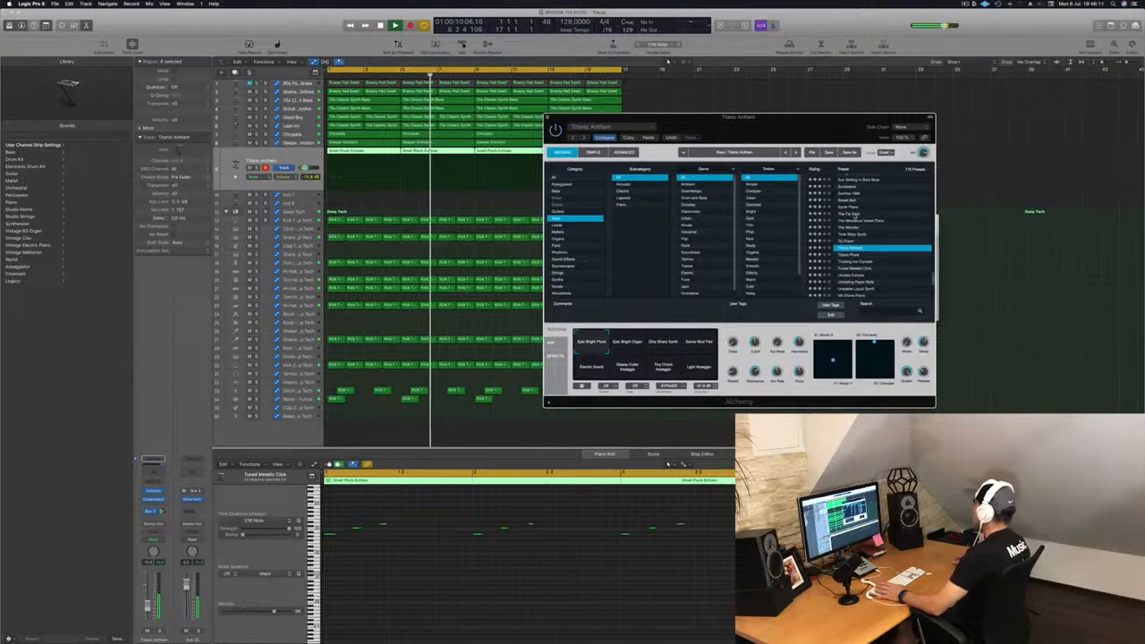
click(857, 215)
key(Return)
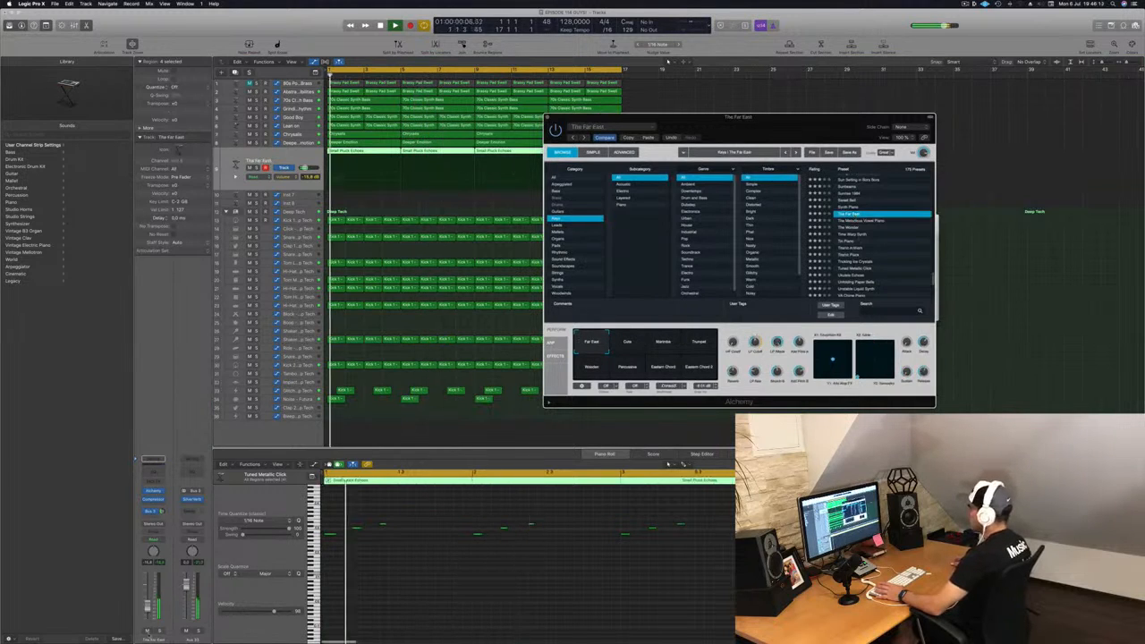
drag(148, 608, 147, 600)
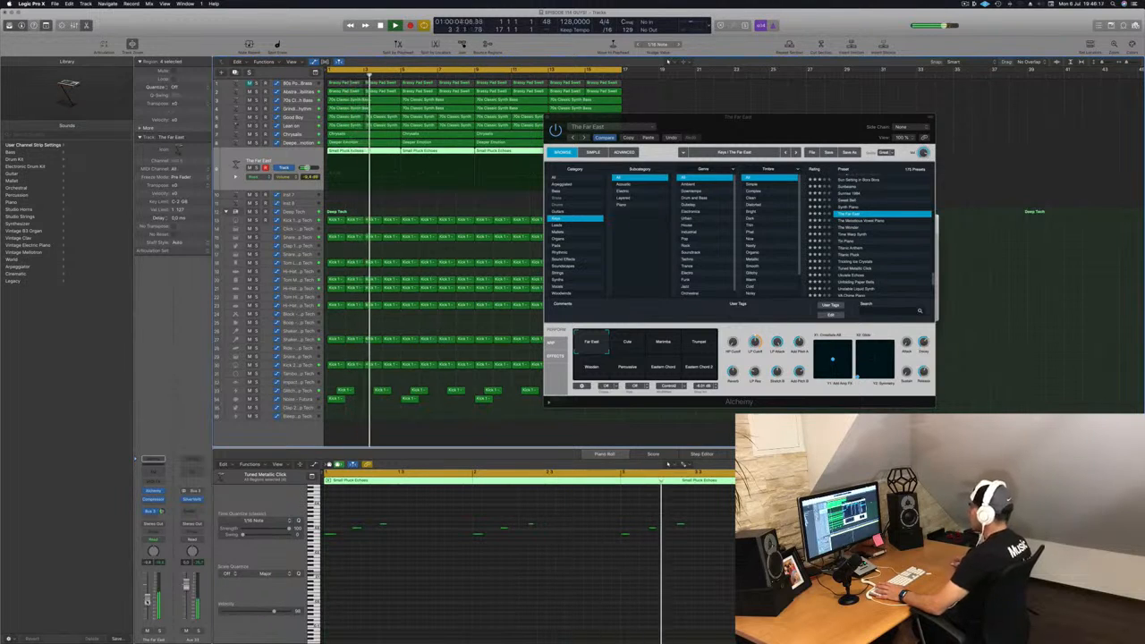
Step: Audition The Far East snapshots Cute, Marimba, Trumpet, Percussive and Wooden, then return to the Far East snapshot
click(626, 344)
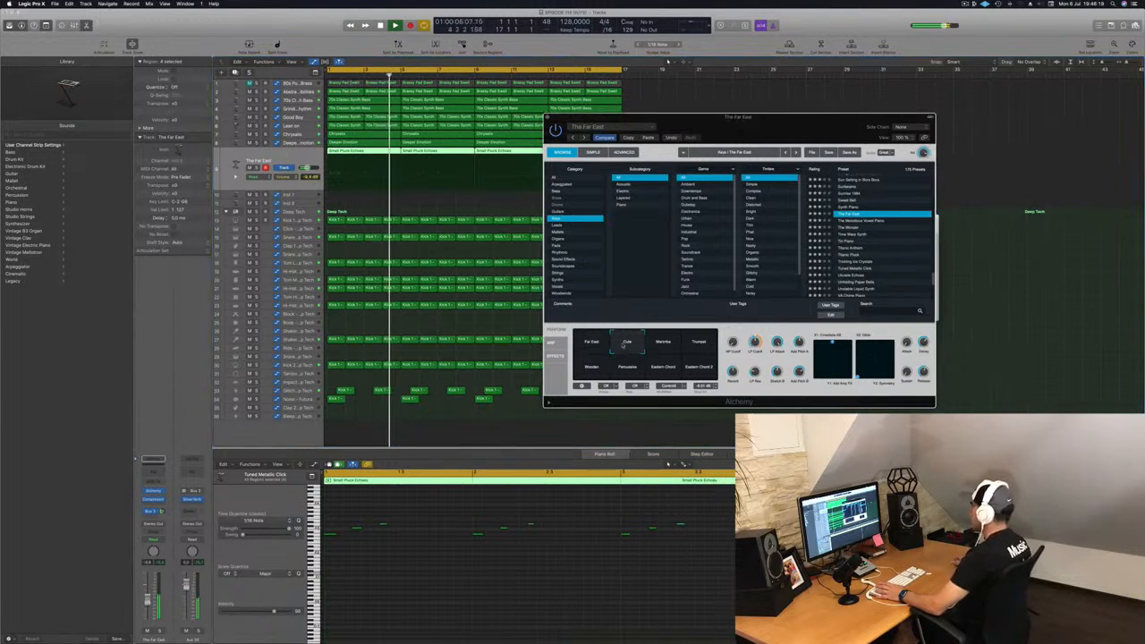
click(663, 343)
key(space)
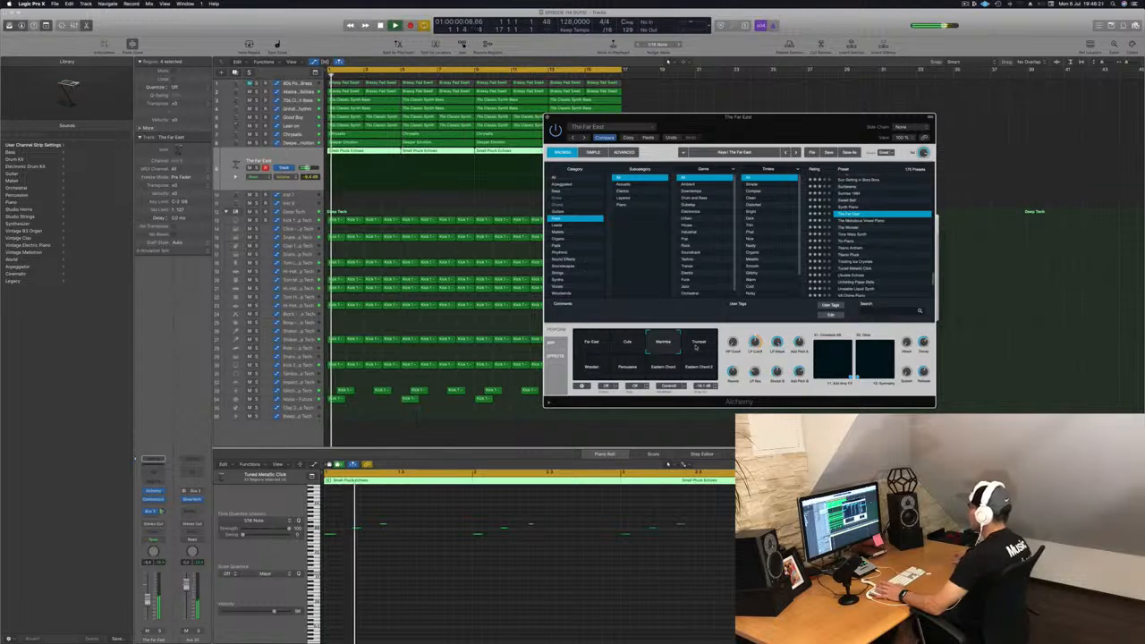
click(698, 348)
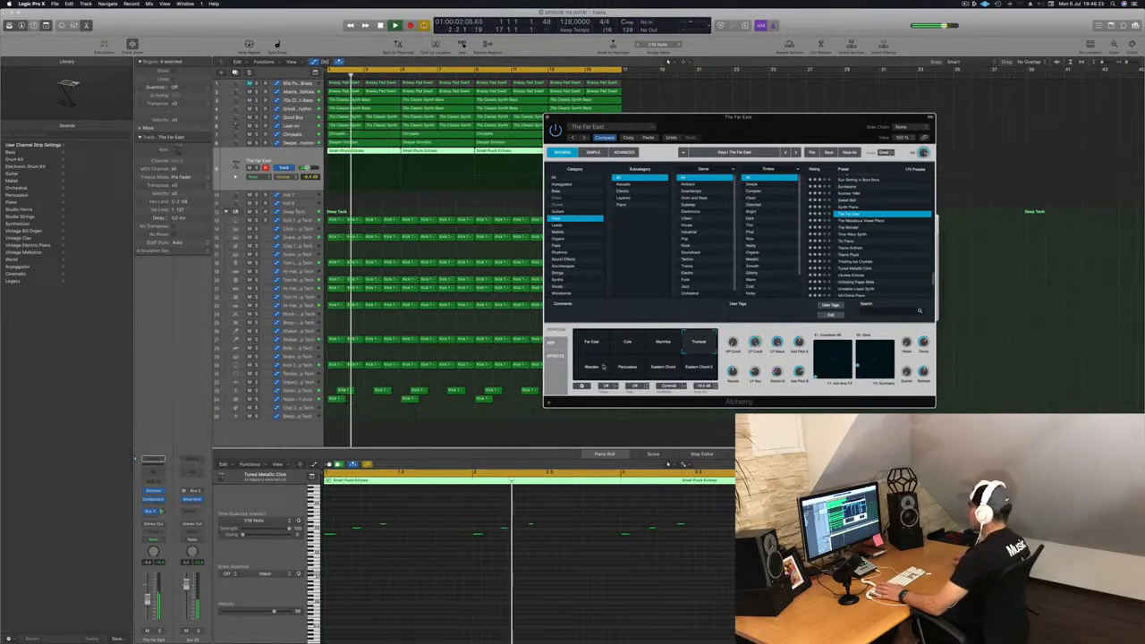
click(630, 367)
click(591, 367)
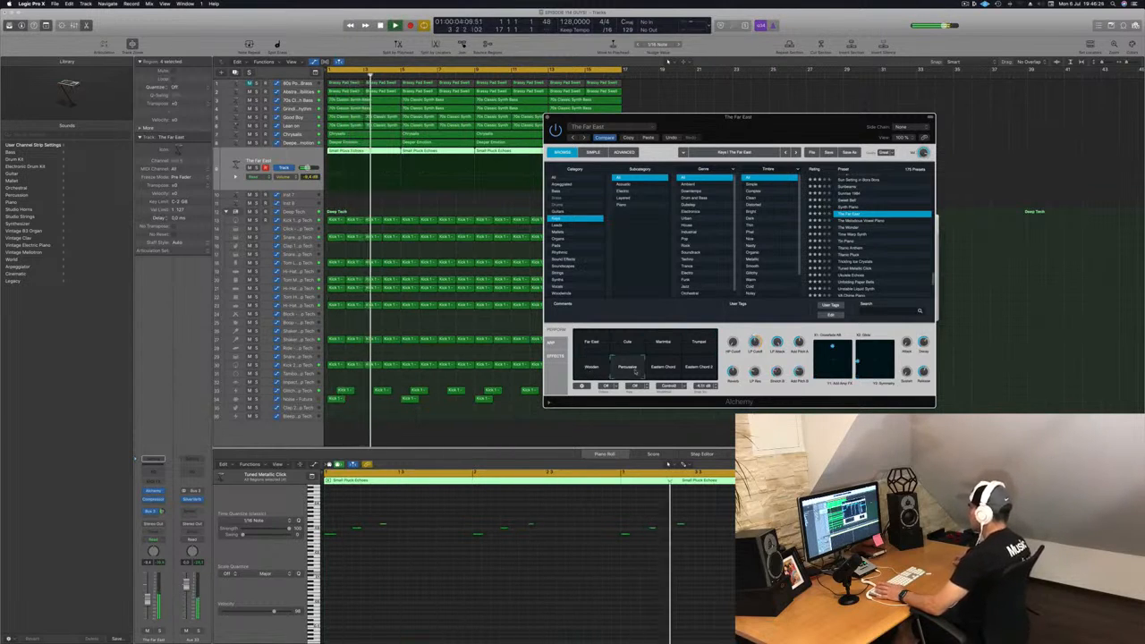
click(591, 342)
key(space)
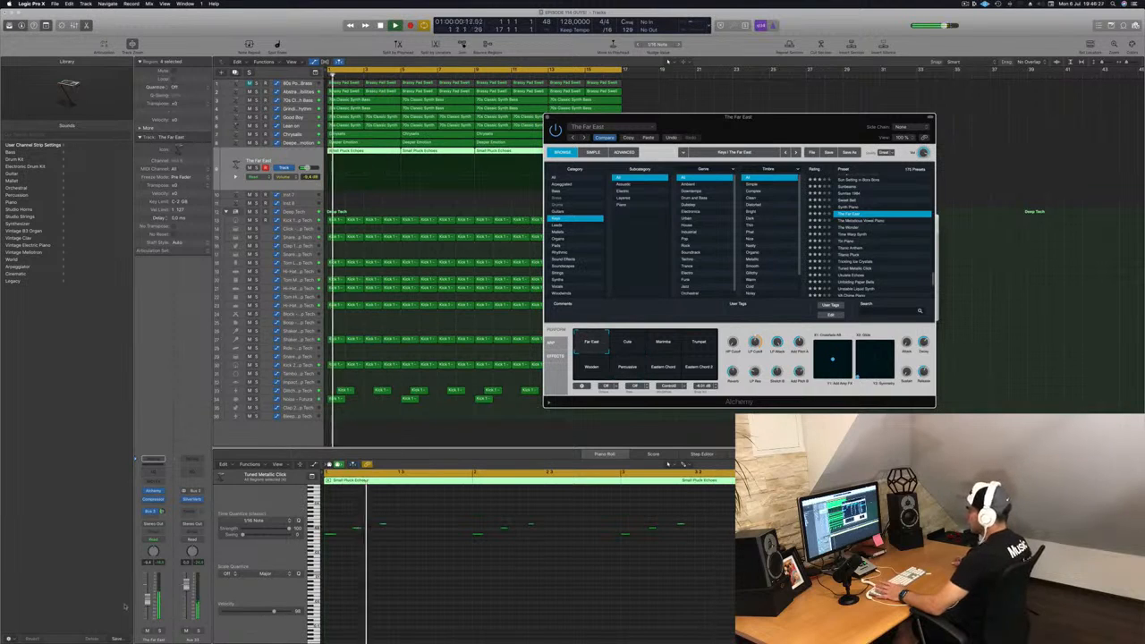
Step: Adjust the pluck track's volume and send level, then close the Alchemy window
drag(149, 600, 150, 599)
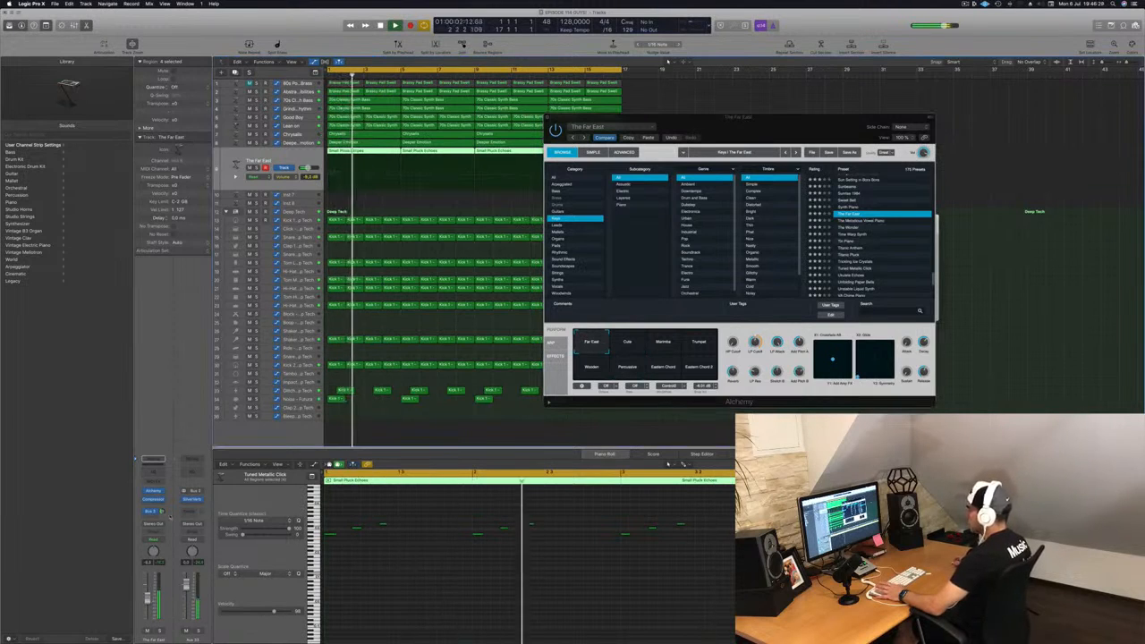
drag(162, 513, 163, 510)
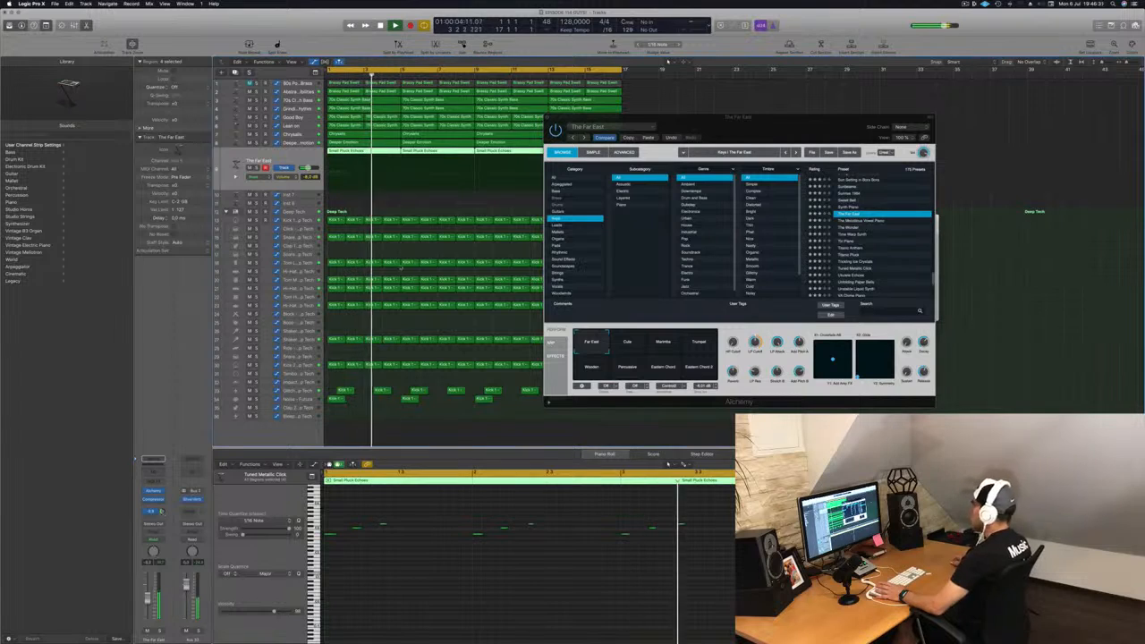
click(548, 117)
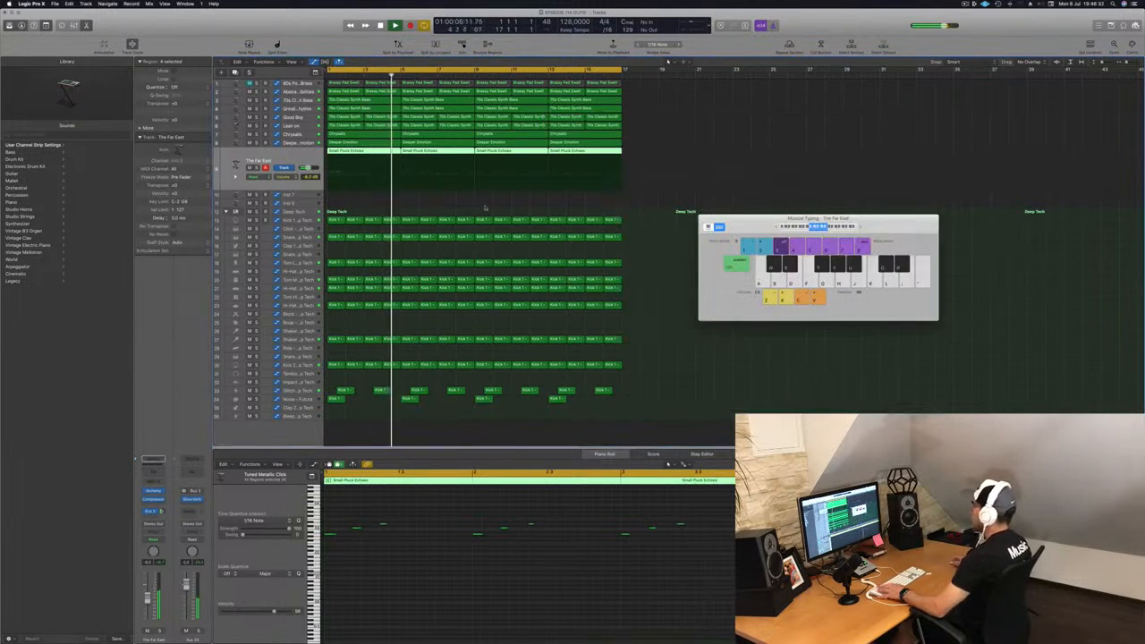
Step: Select the empty Inst 7 track, open its Alchemy instrument and add a send to Bus 3
key(super+Left)
key(super+Left)
key(super+Left)
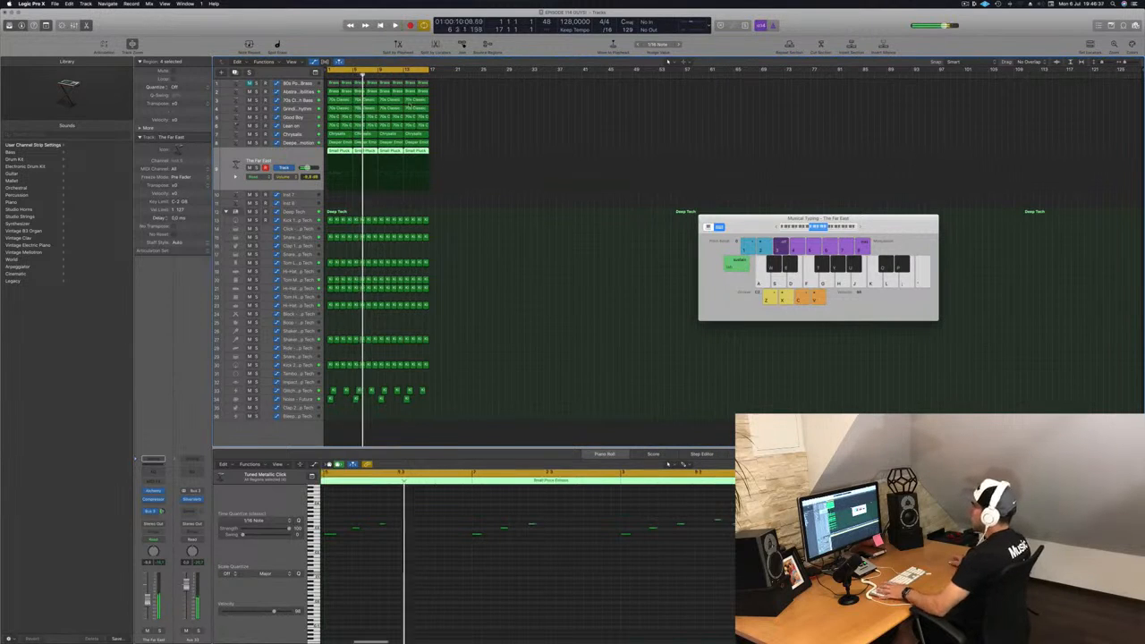
key(space)
click(284, 194)
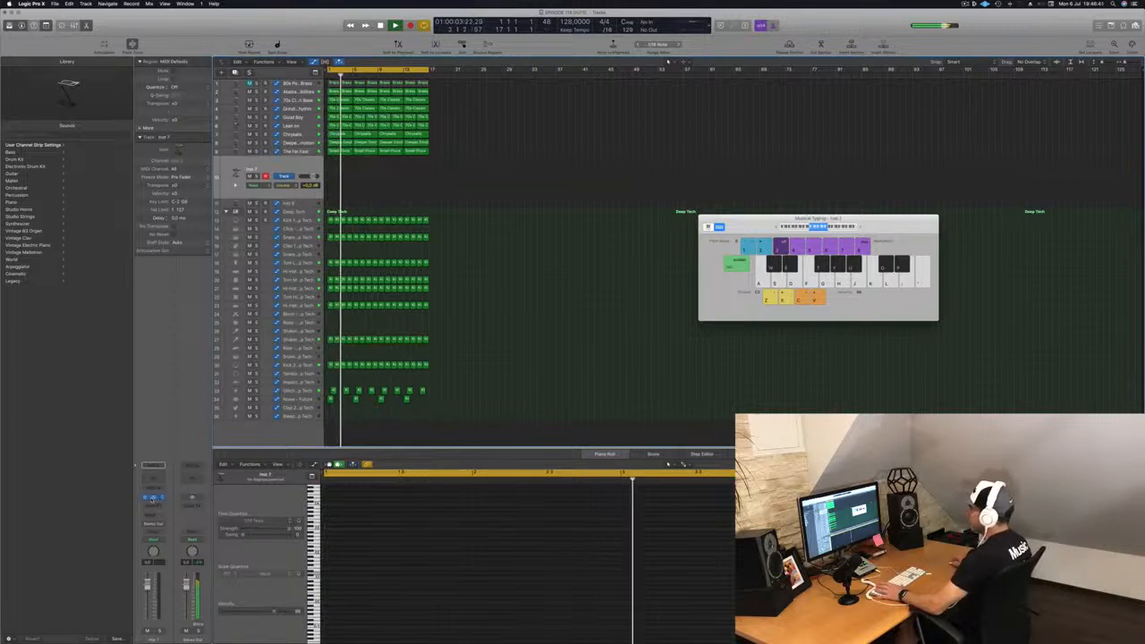
click(152, 498)
click(154, 517)
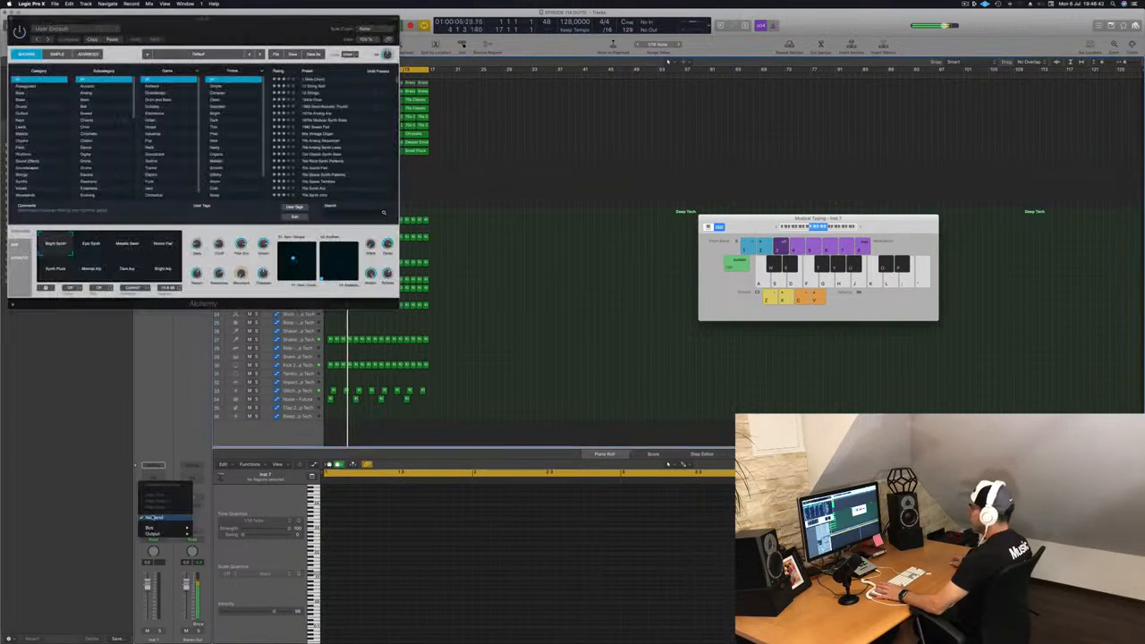
mouse_move(153, 527)
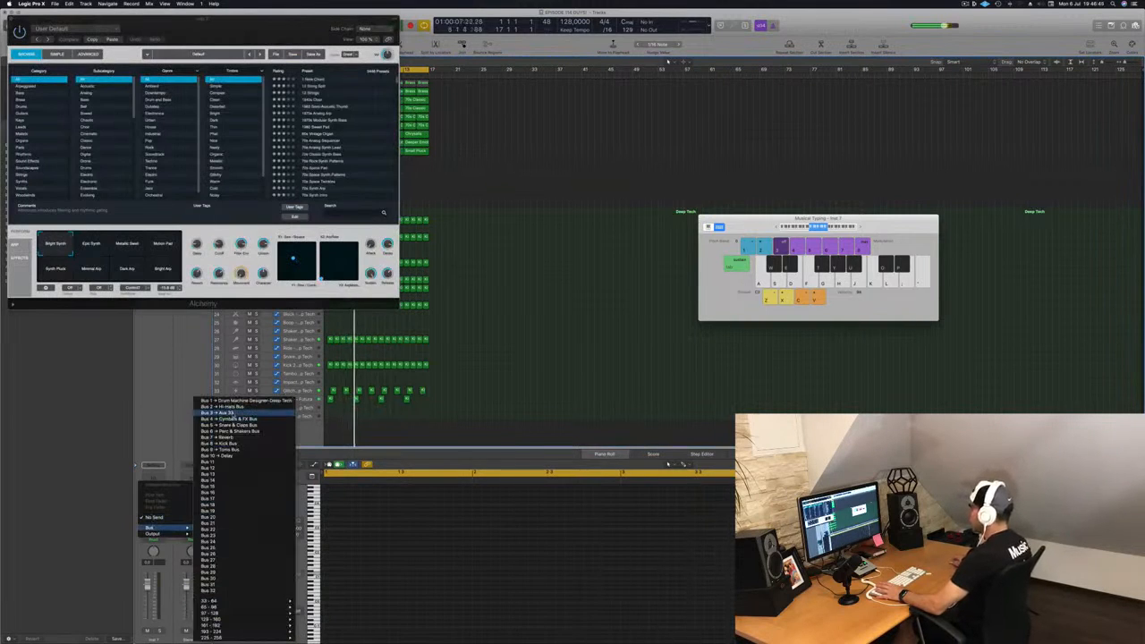
click(230, 418)
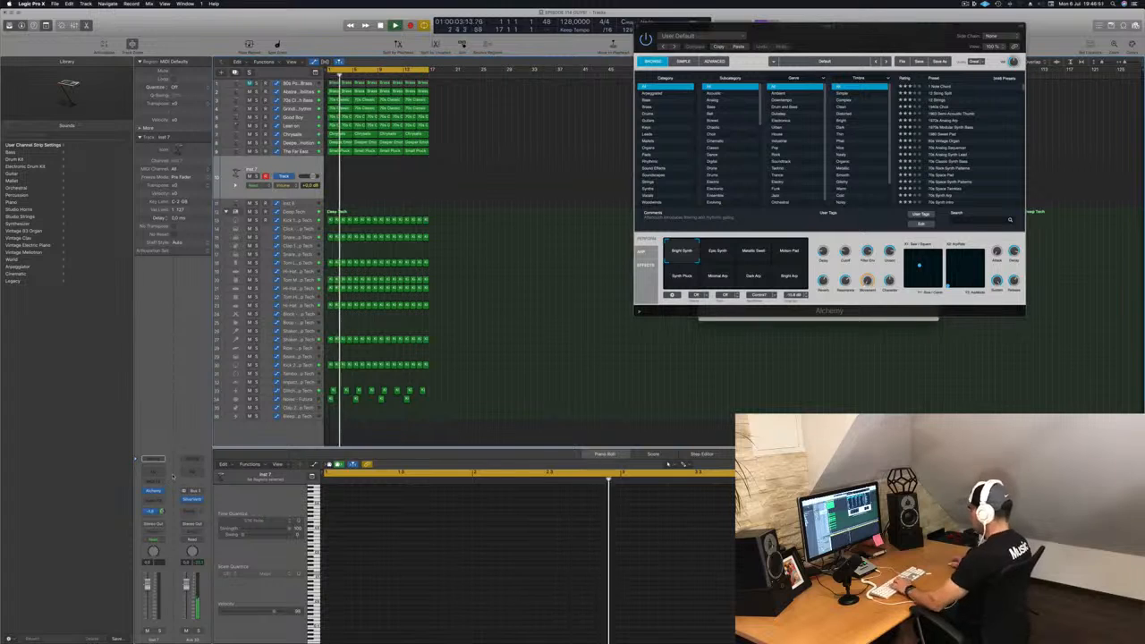
Step: Filter Alchemy presets to the Keys category, load the Long Mel preset and adjust the send level
drag(841, 36, 738, 145)
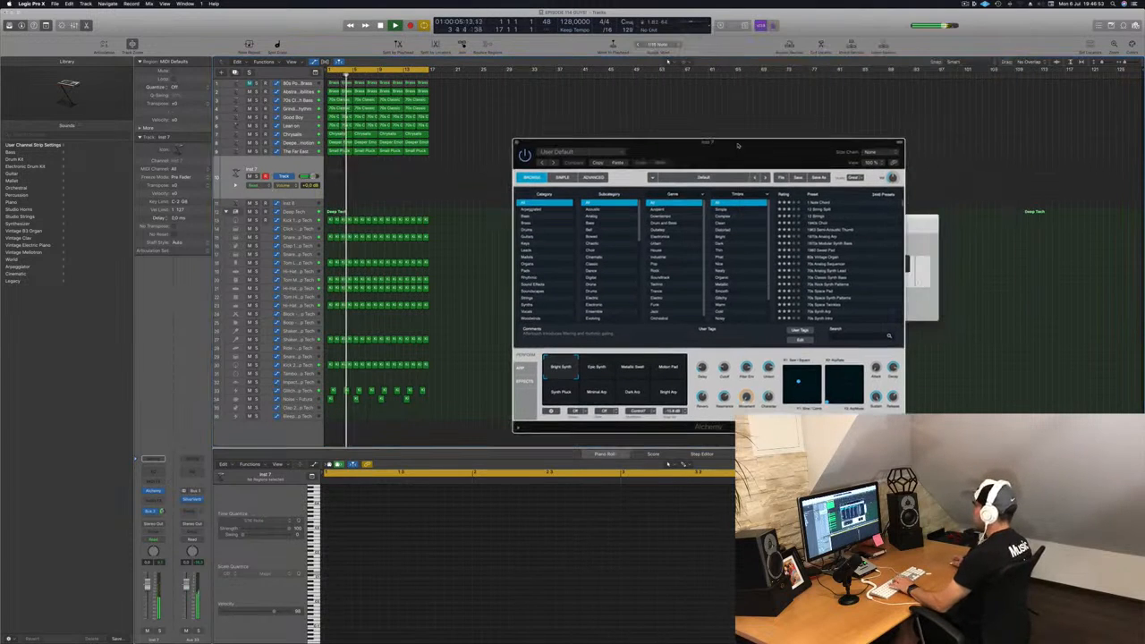
click(528, 244)
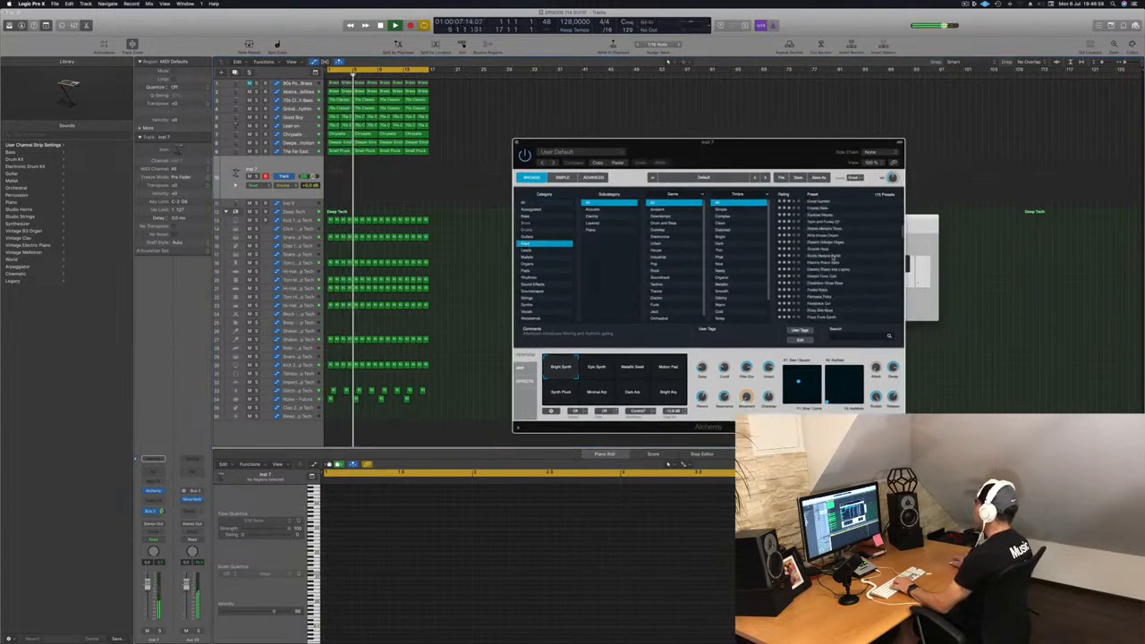
click(816, 276)
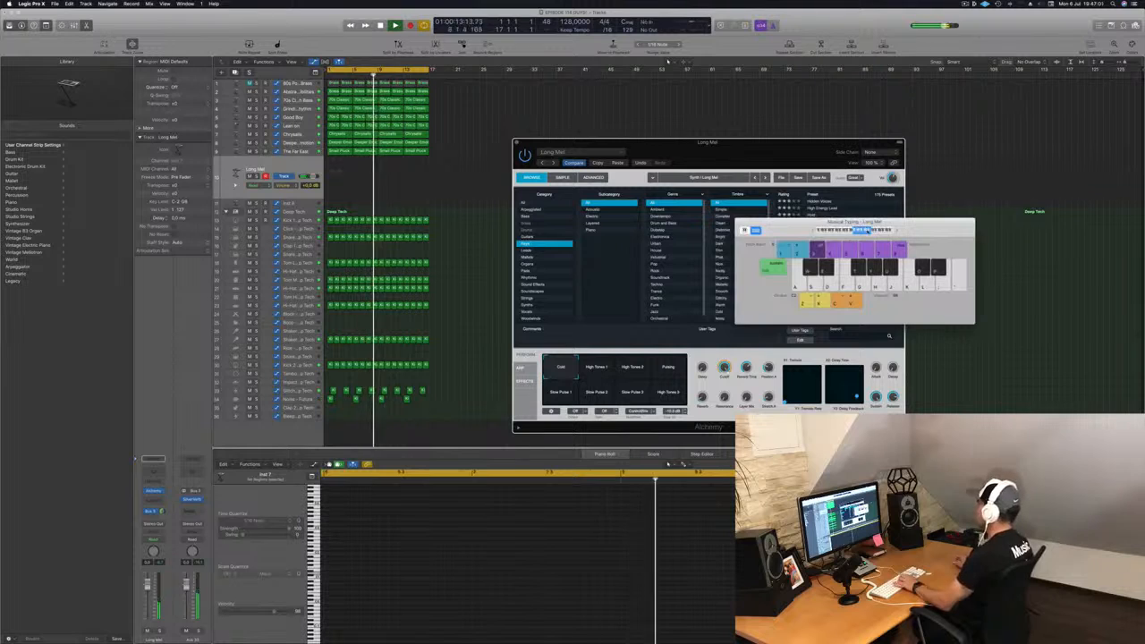
drag(809, 166, 602, 205)
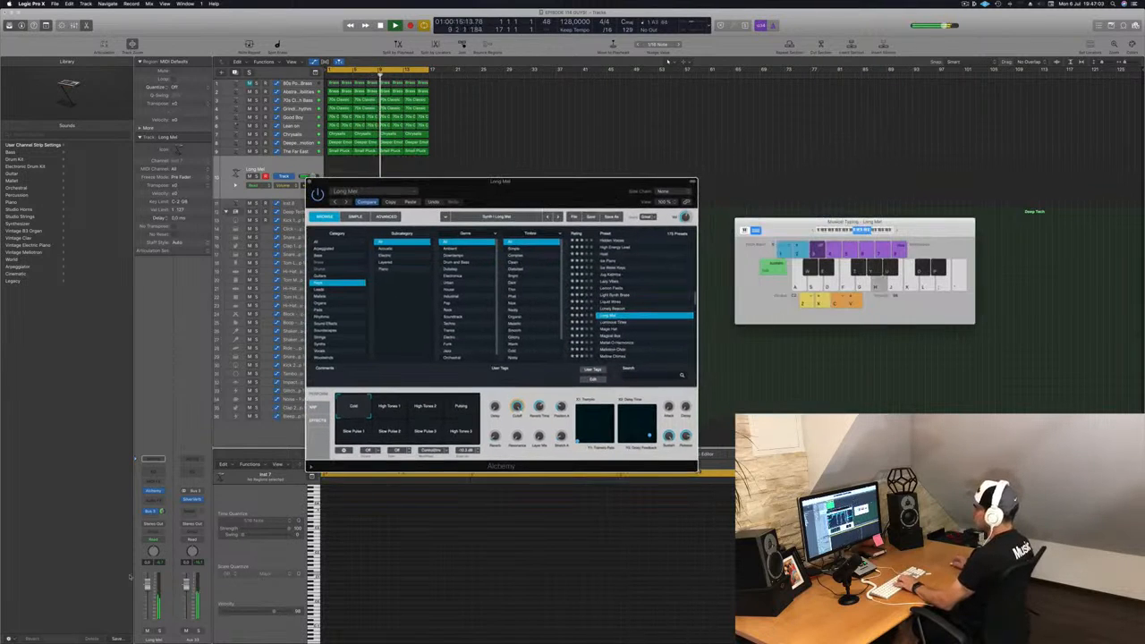
drag(163, 512, 163, 528)
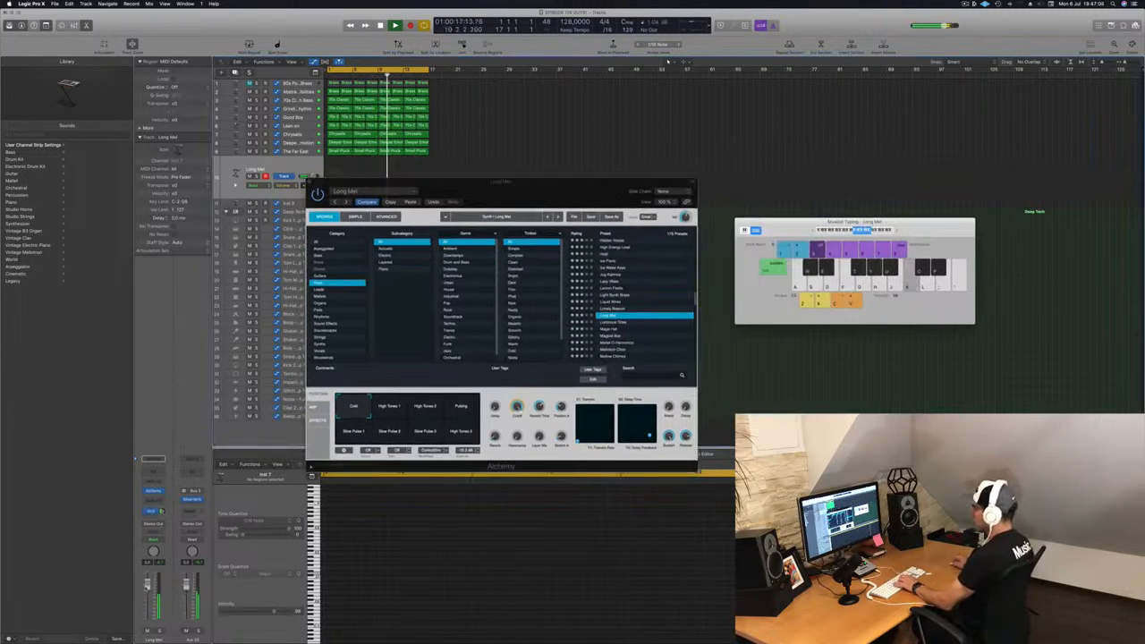
Step: Audition the High Tones 1 and Pulsing snapshots, then load the Lonely Beacon preset
click(392, 410)
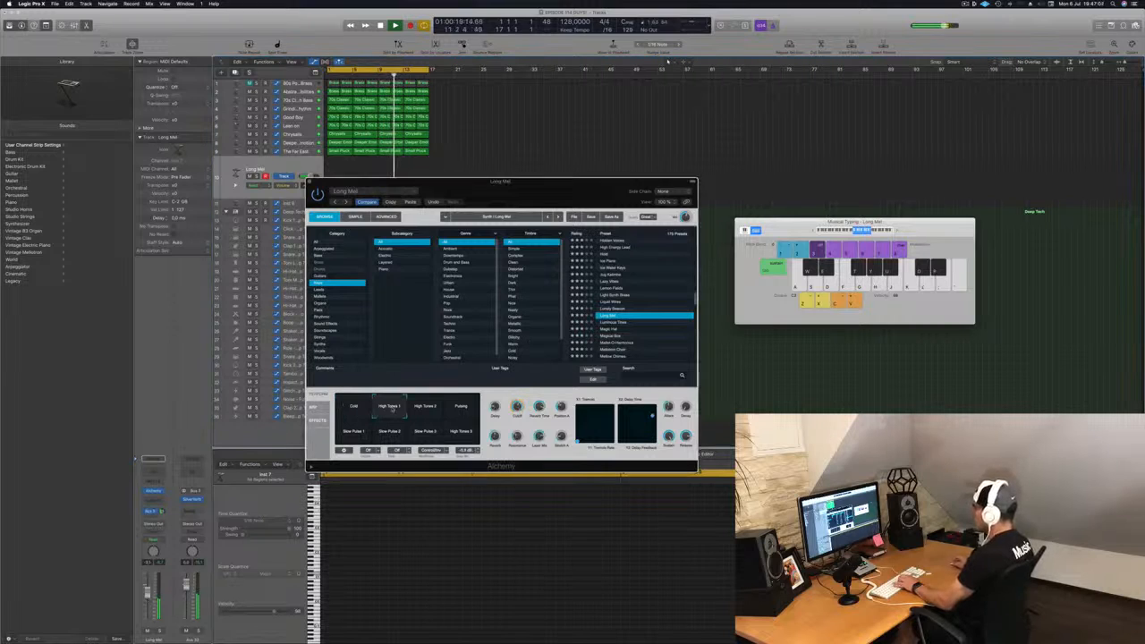
click(461, 410)
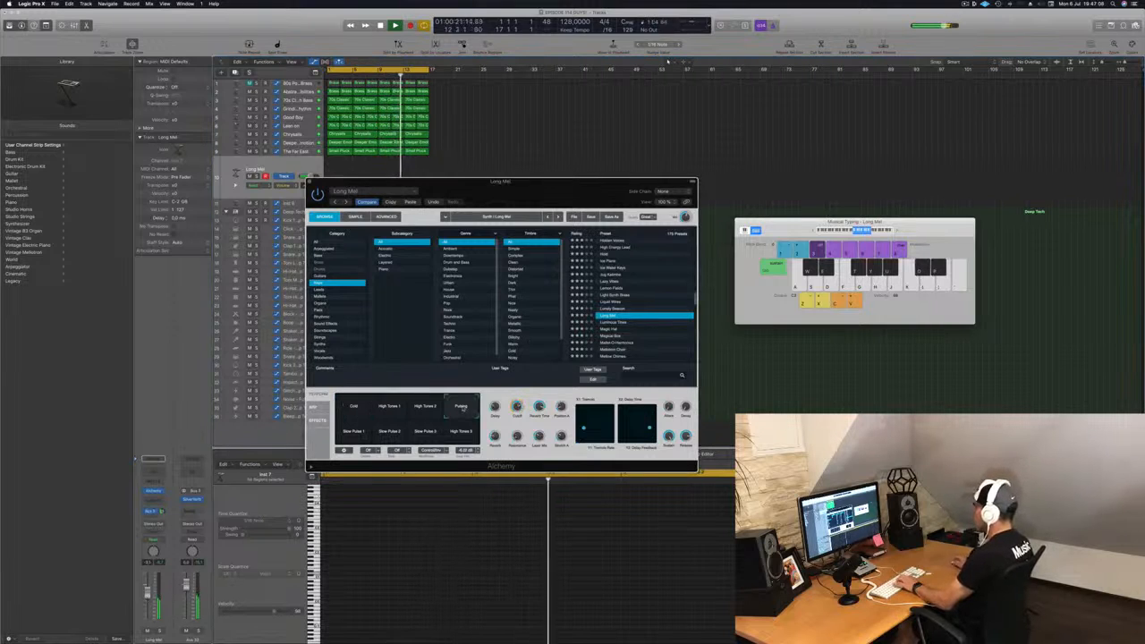
click(611, 309)
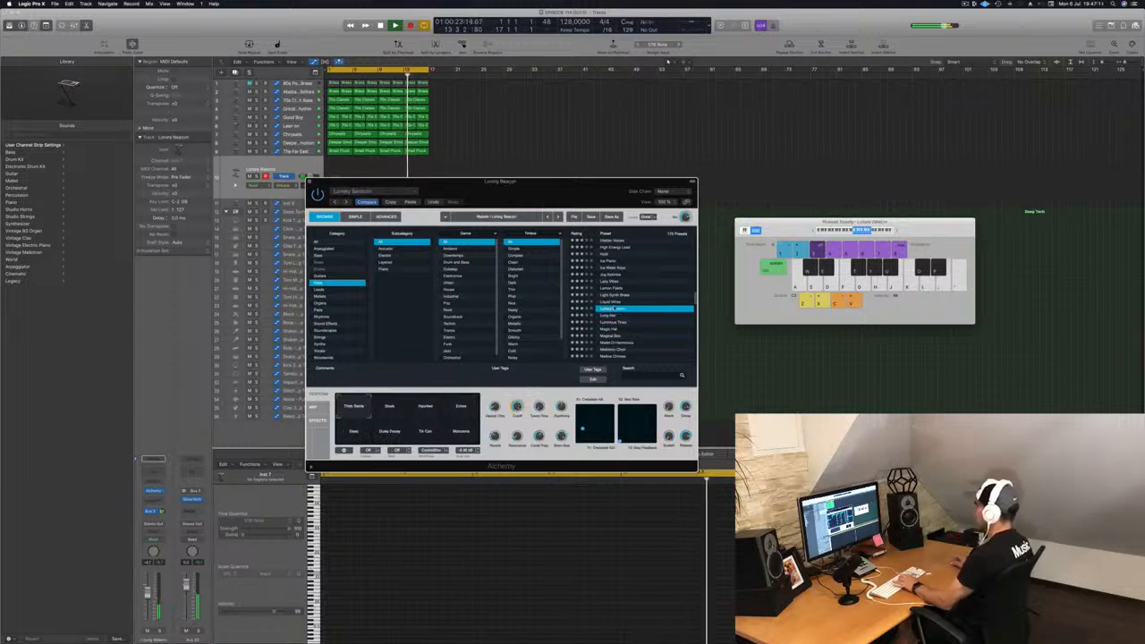
Step: Load the Luminous Tines preset and nudge the track's volume fader
click(621, 324)
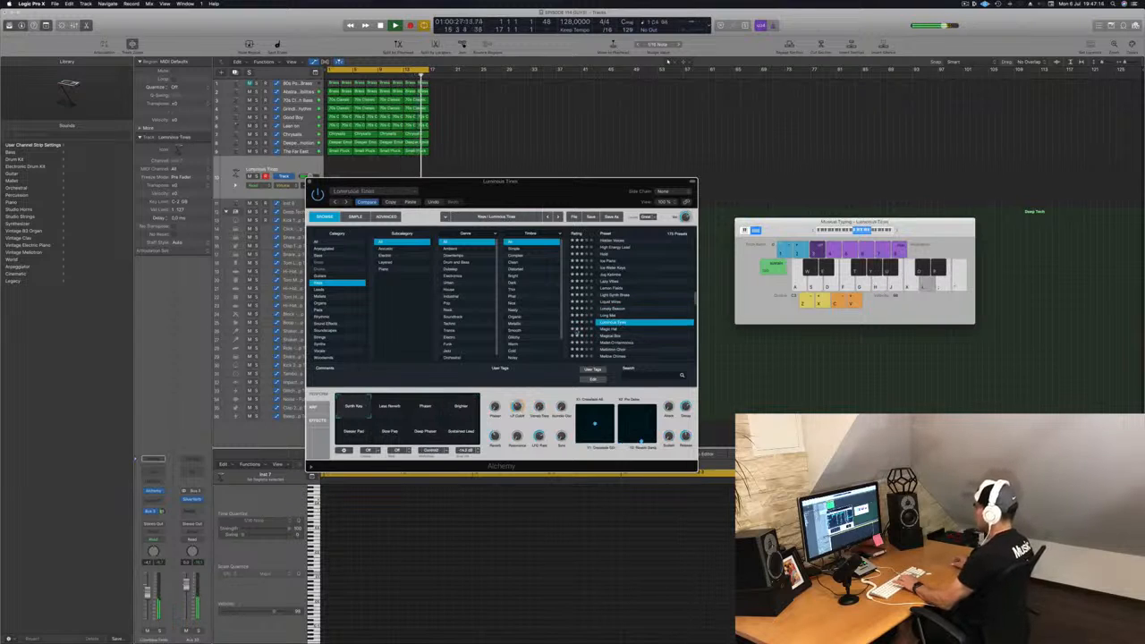
drag(148, 591, 149, 587)
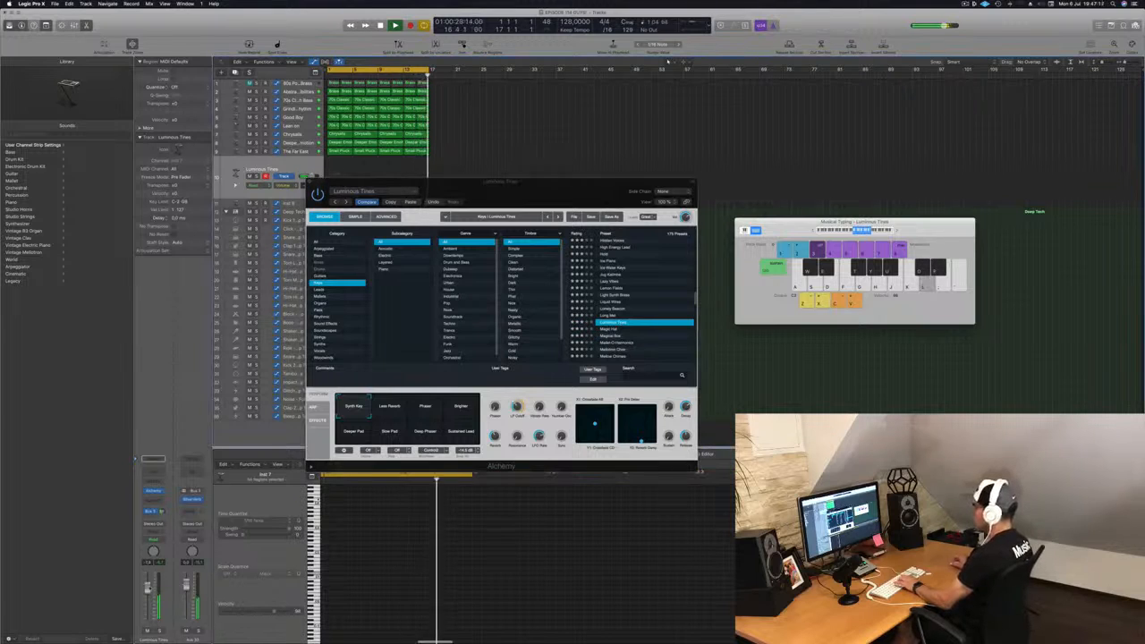
Step: Play a few notes to audition the Luminous Tines preset and rearrange the Musical Typing and Alchemy windows
key(h)
key(k)
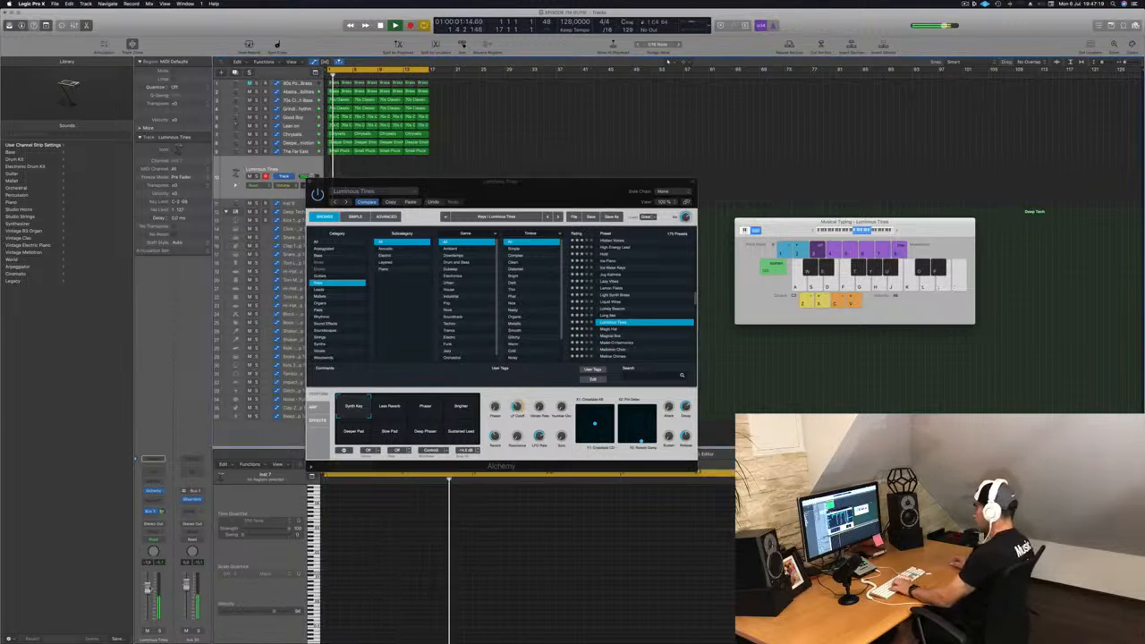
key(a)
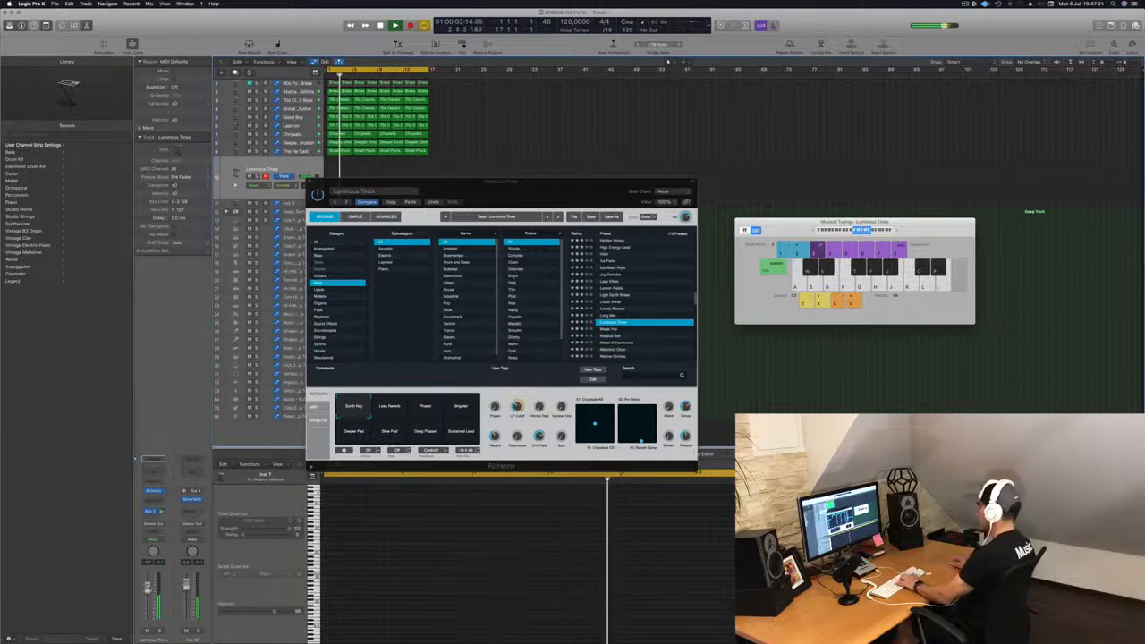
key(l)
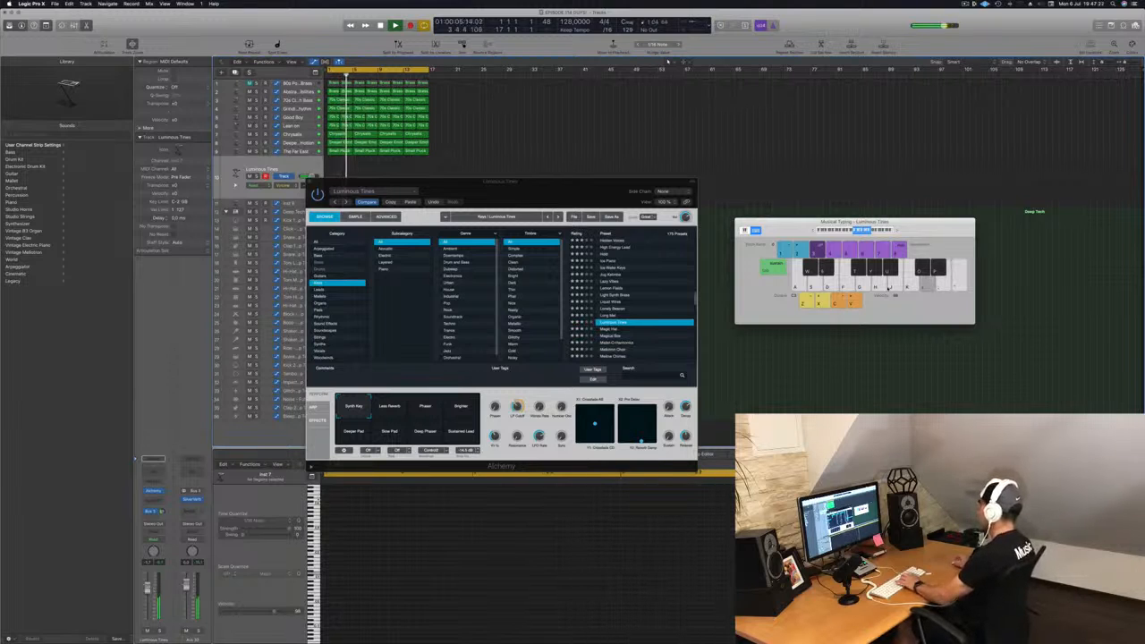
drag(927, 223, 1027, 101)
drag(574, 192, 909, 210)
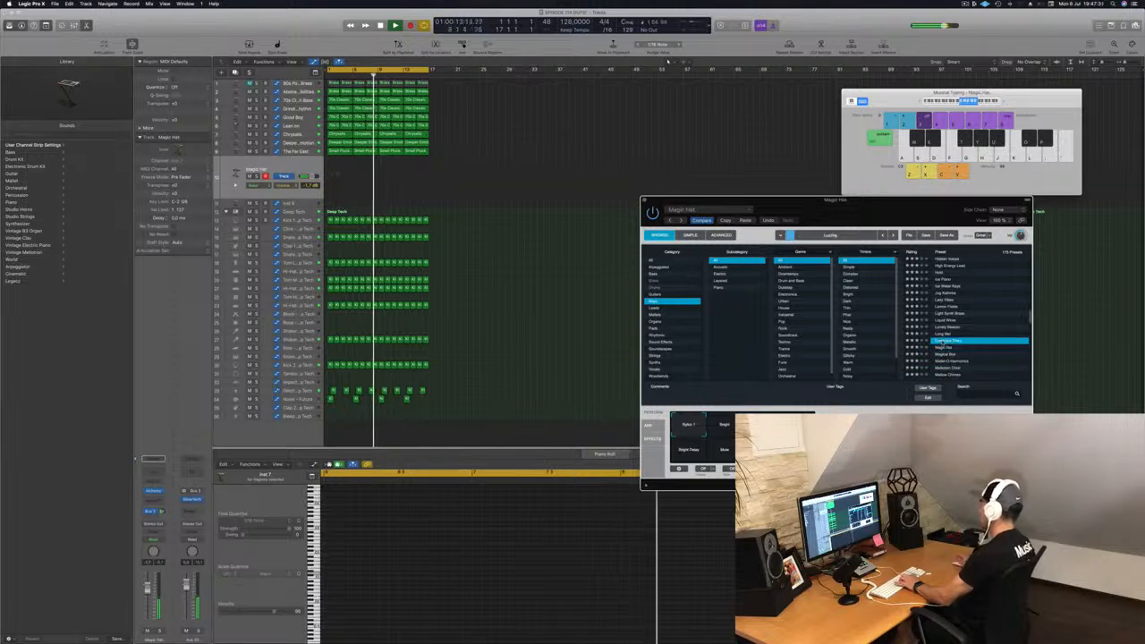
drag(858, 222, 787, 168)
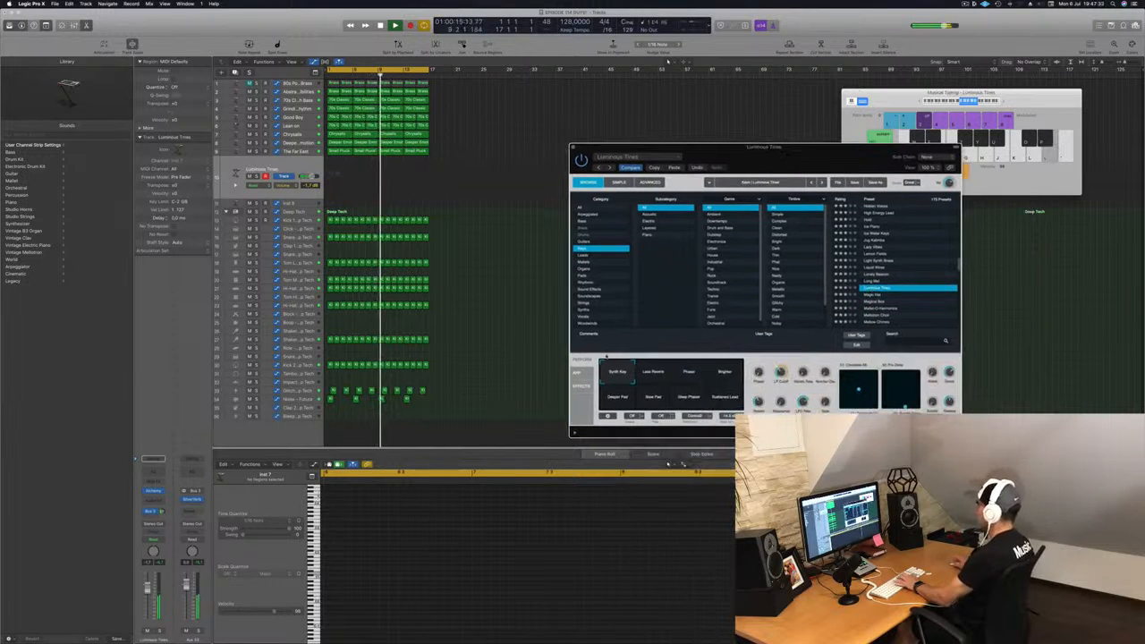
Step: Audition the Performance snapshots Synth Key, Phaser, Brighter, Deeper Pad, Slow Pad and Deep Phaser, settling on Synth Key
click(654, 379)
click(689, 374)
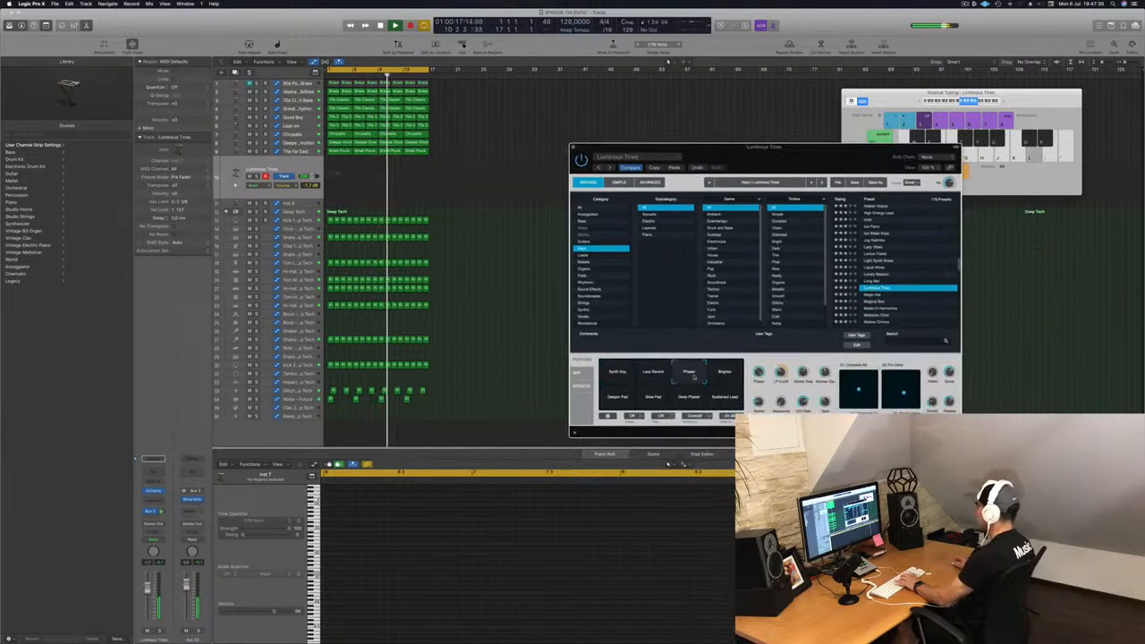
click(727, 374)
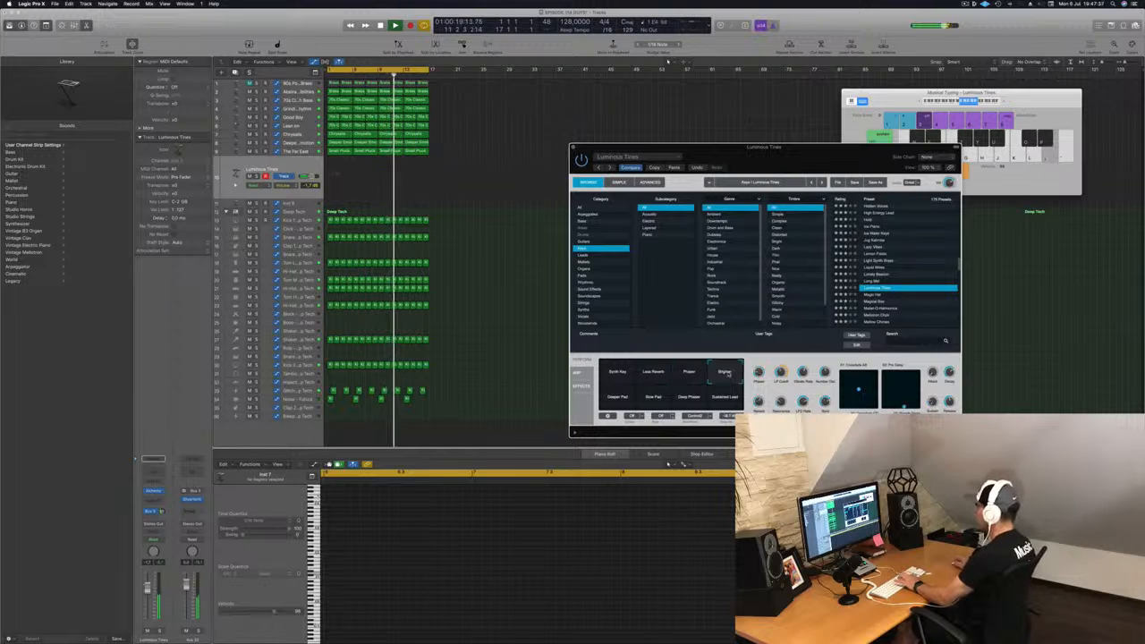
click(619, 396)
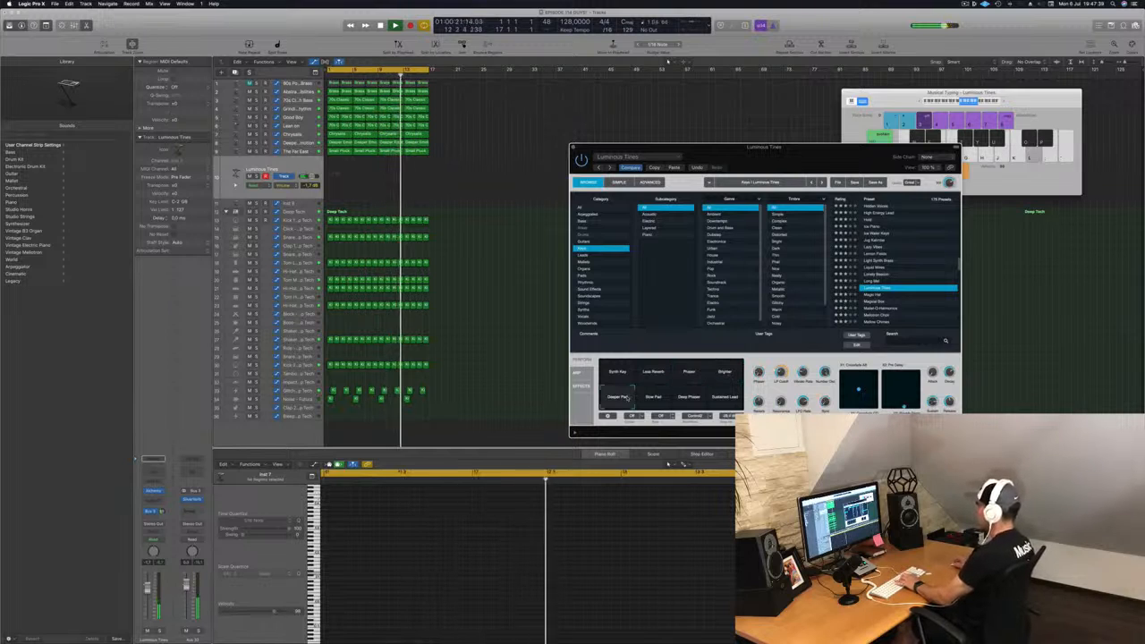
click(655, 400)
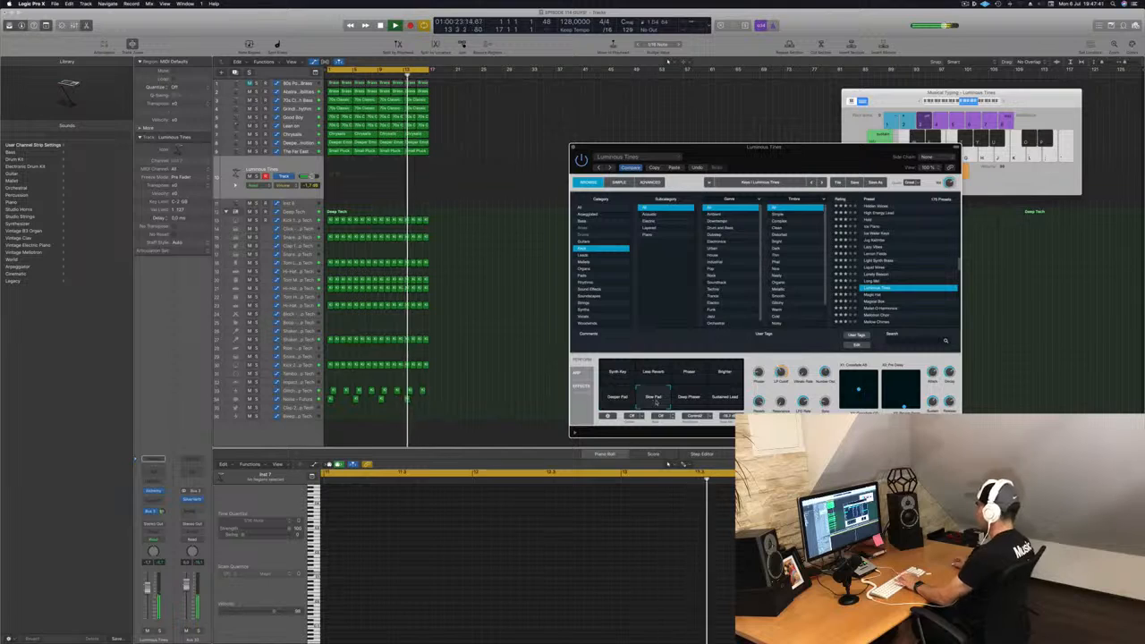
click(694, 401)
click(631, 373)
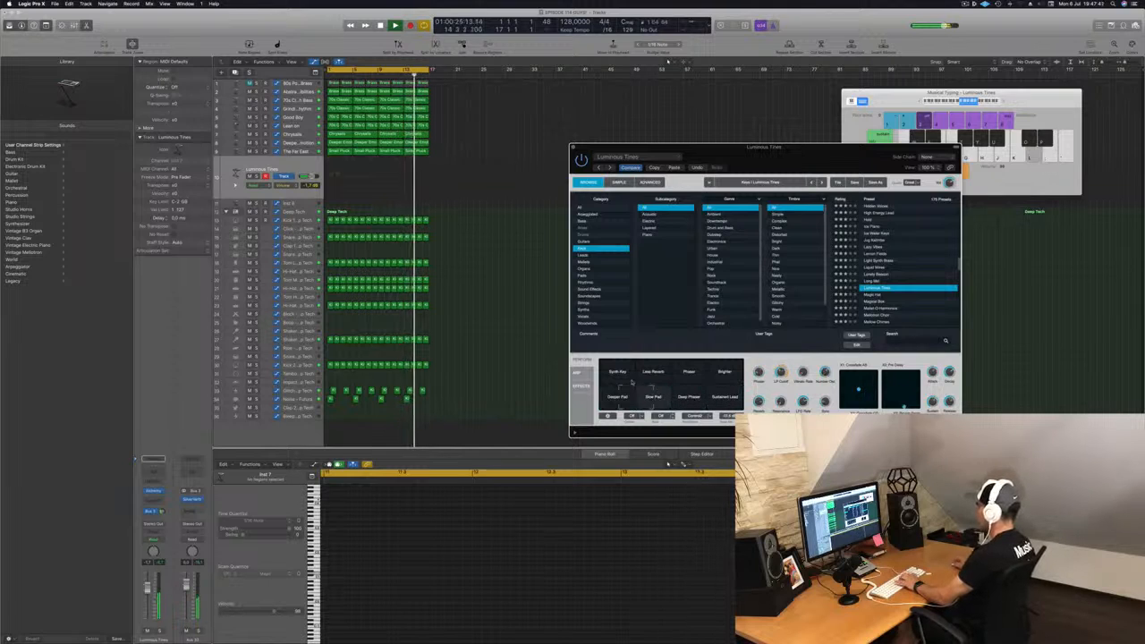
drag(632, 388, 633, 374)
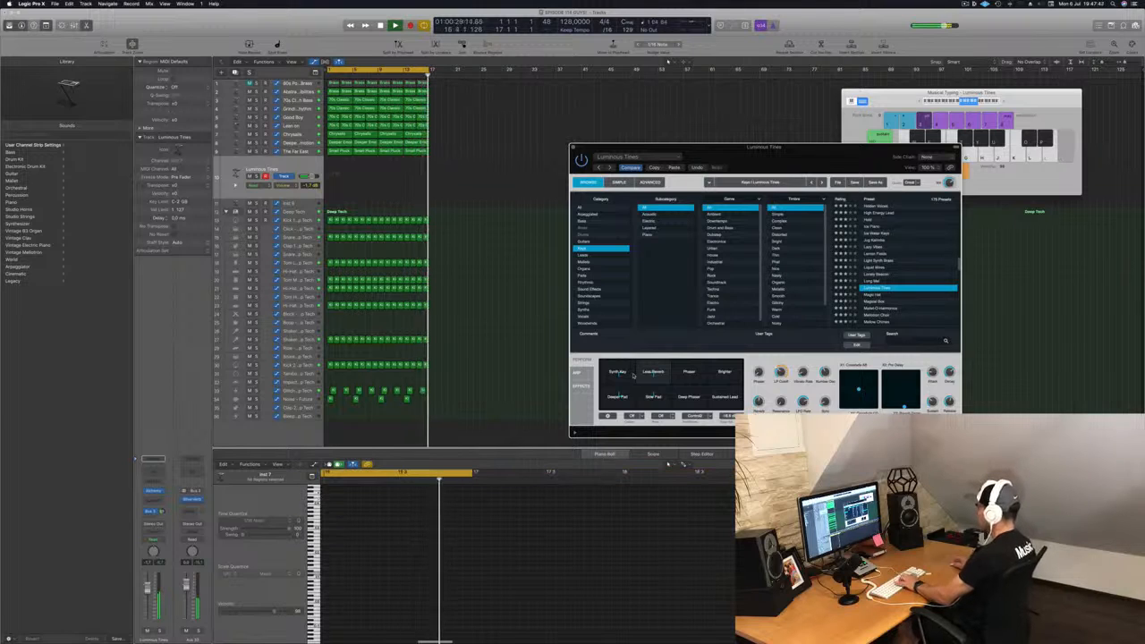
drag(633, 374, 625, 375)
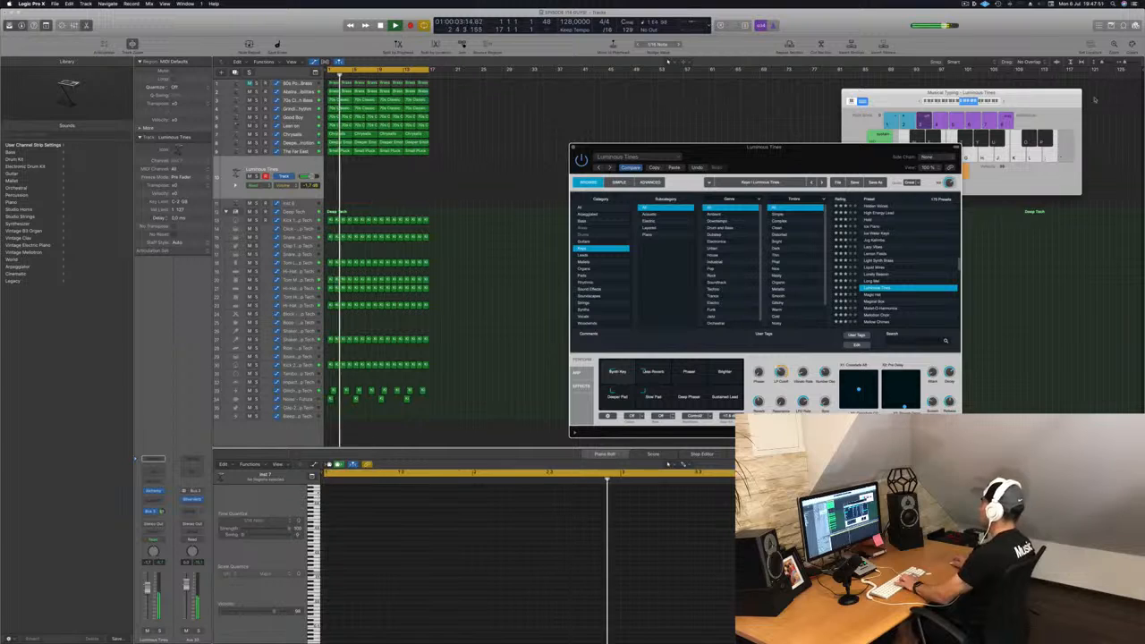
Step: Record a short melody on the Luminous Tines track with musical typing
click(1005, 106)
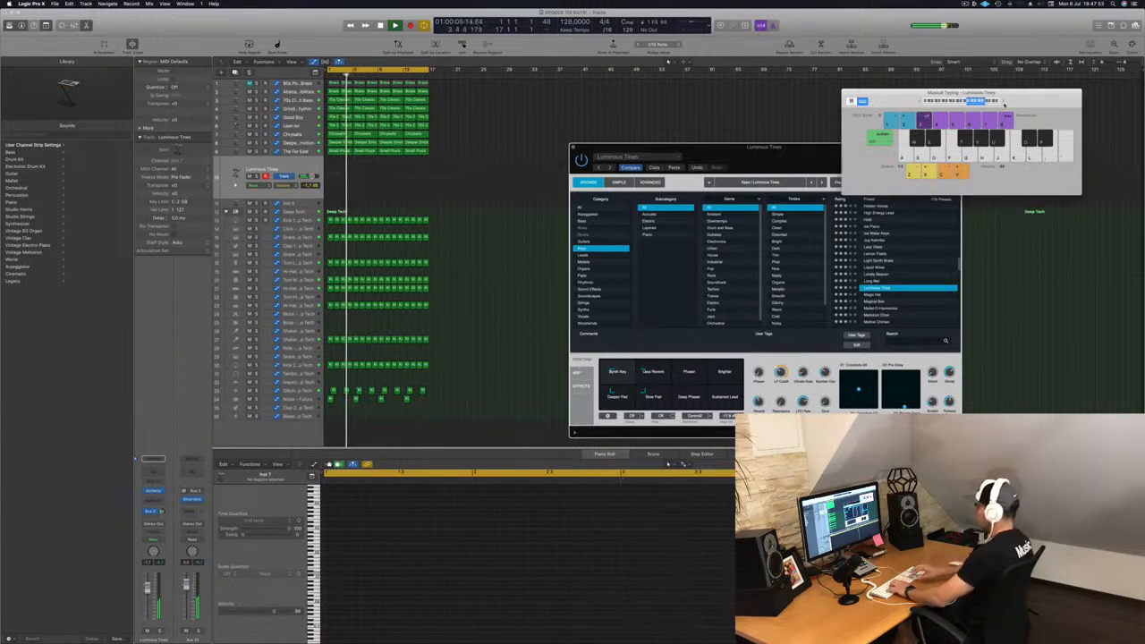
key(j)
key(k)
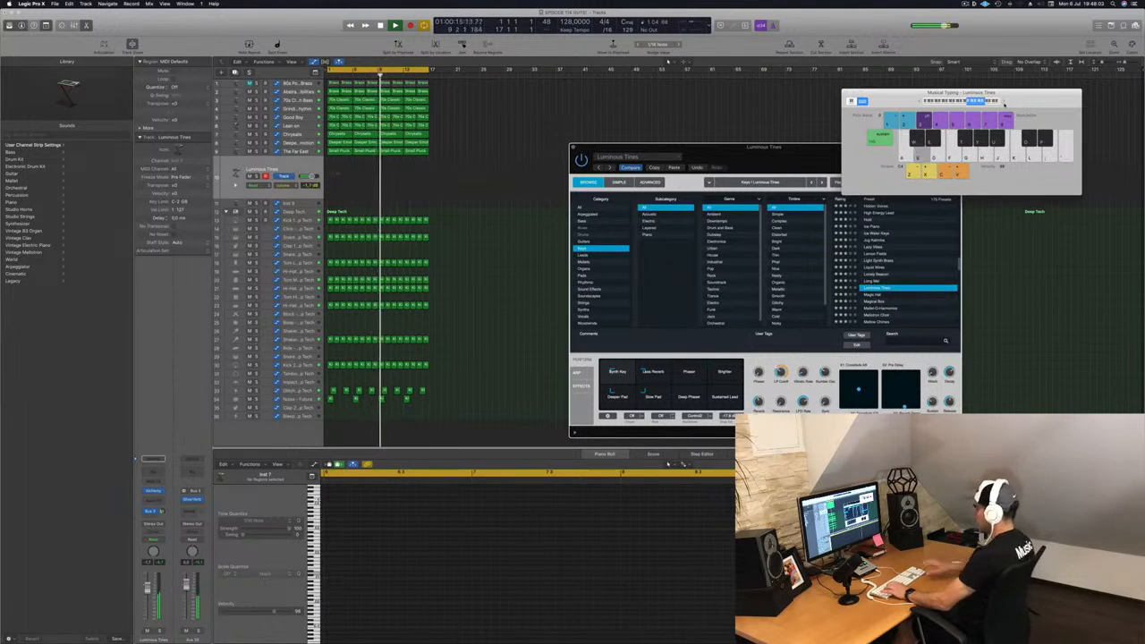
key(a)
key(d)
key(s)
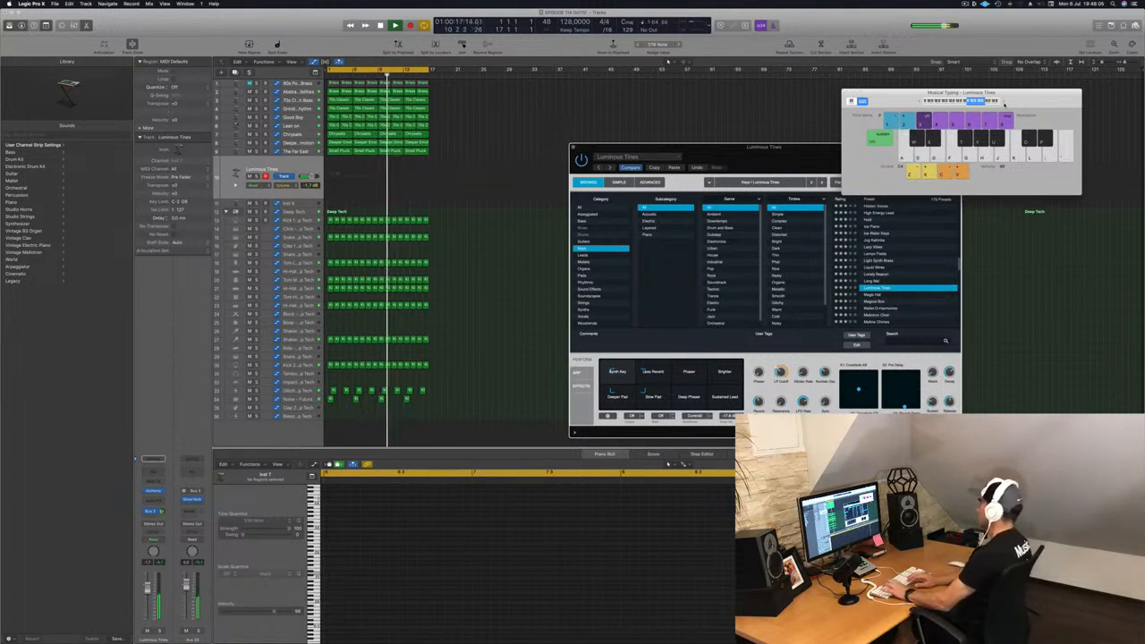
key(a)
key(s)
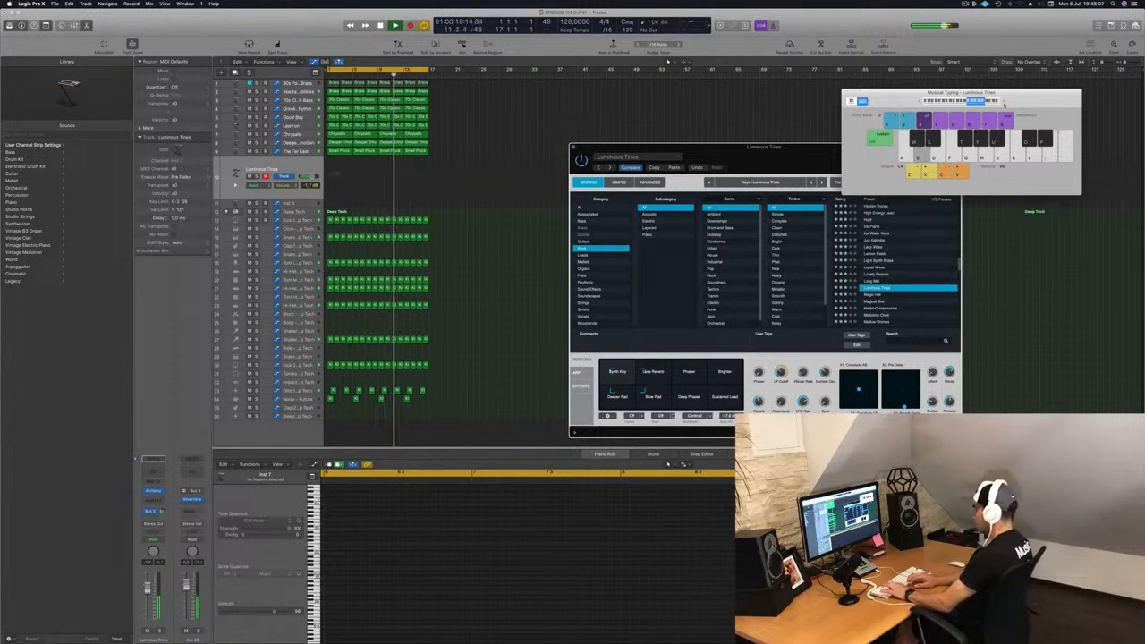
key(d)
key(a)
key(s)
key(r)
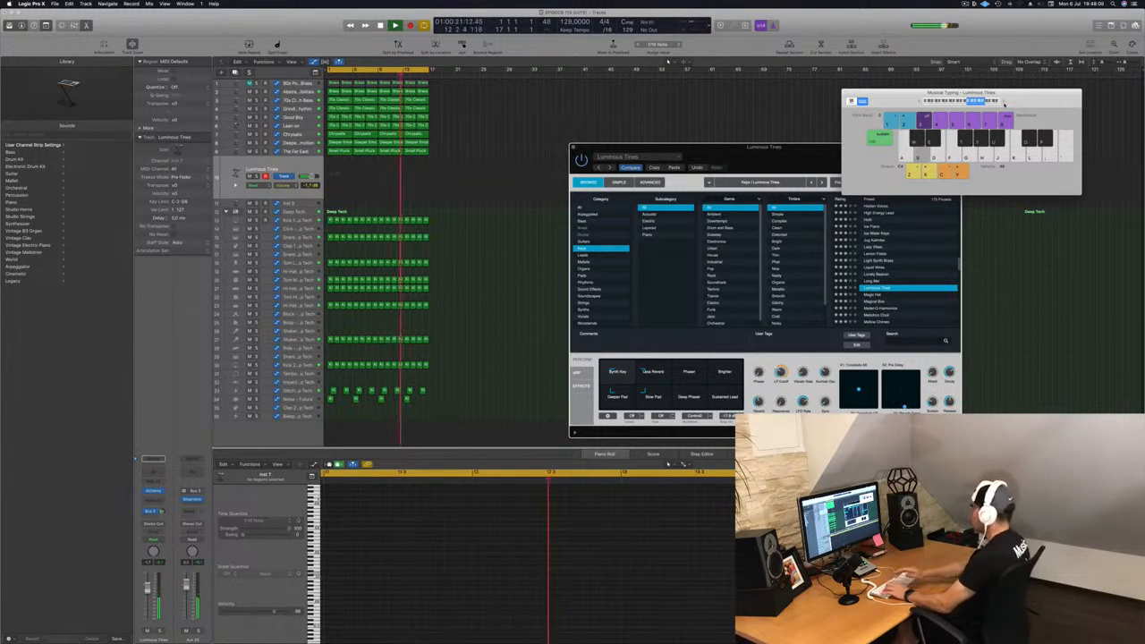
key(a)
key(s)
key(d)
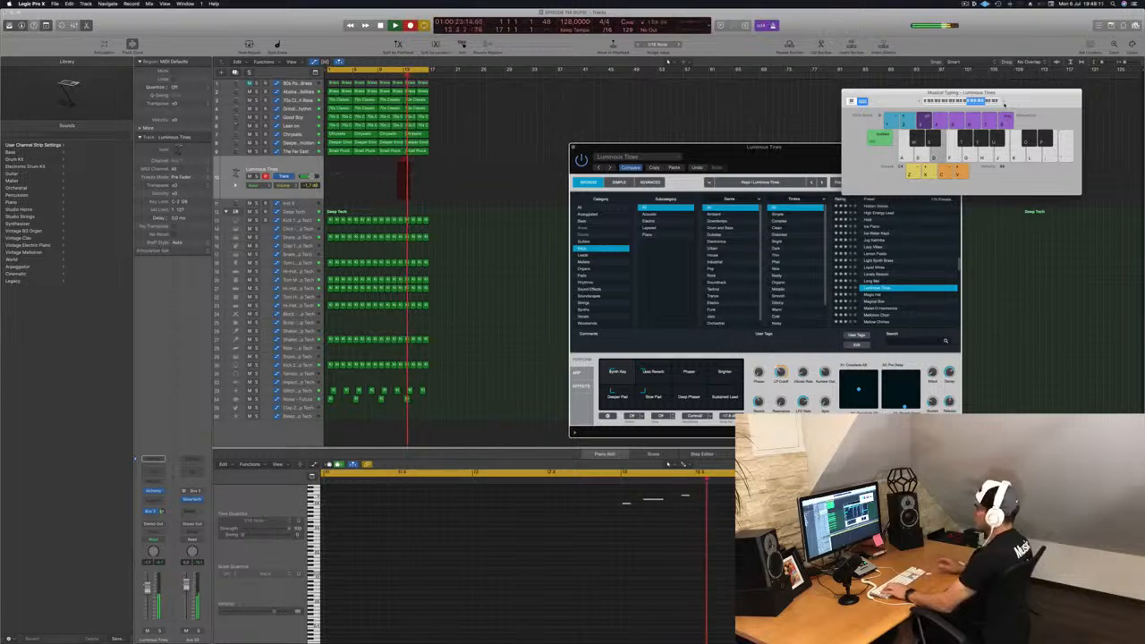
key(s)
key(d)
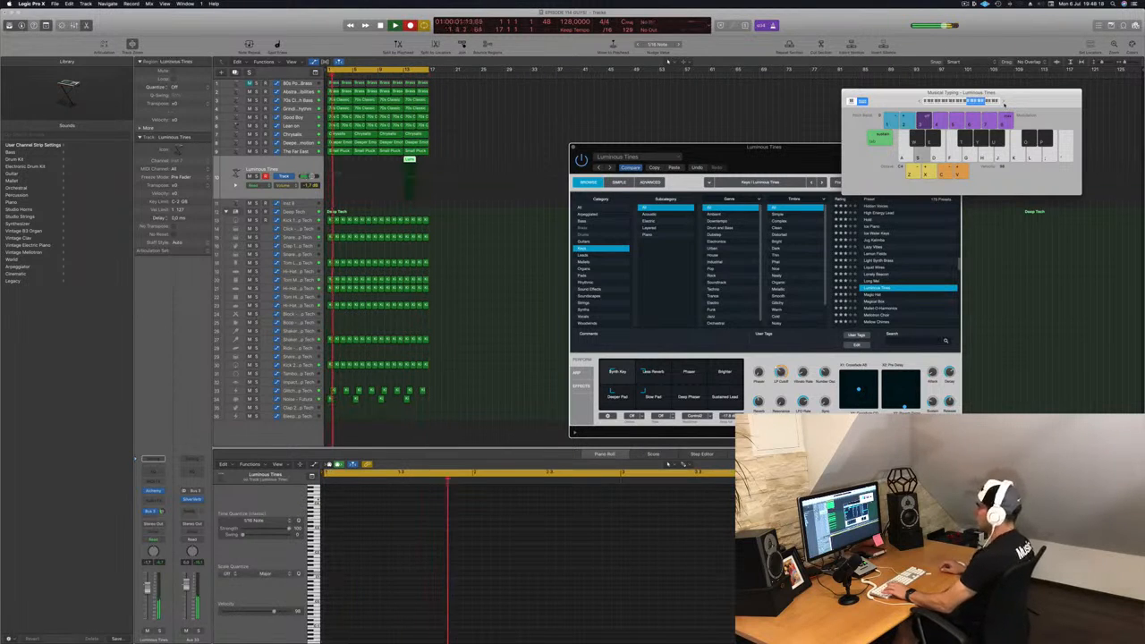
key(d)
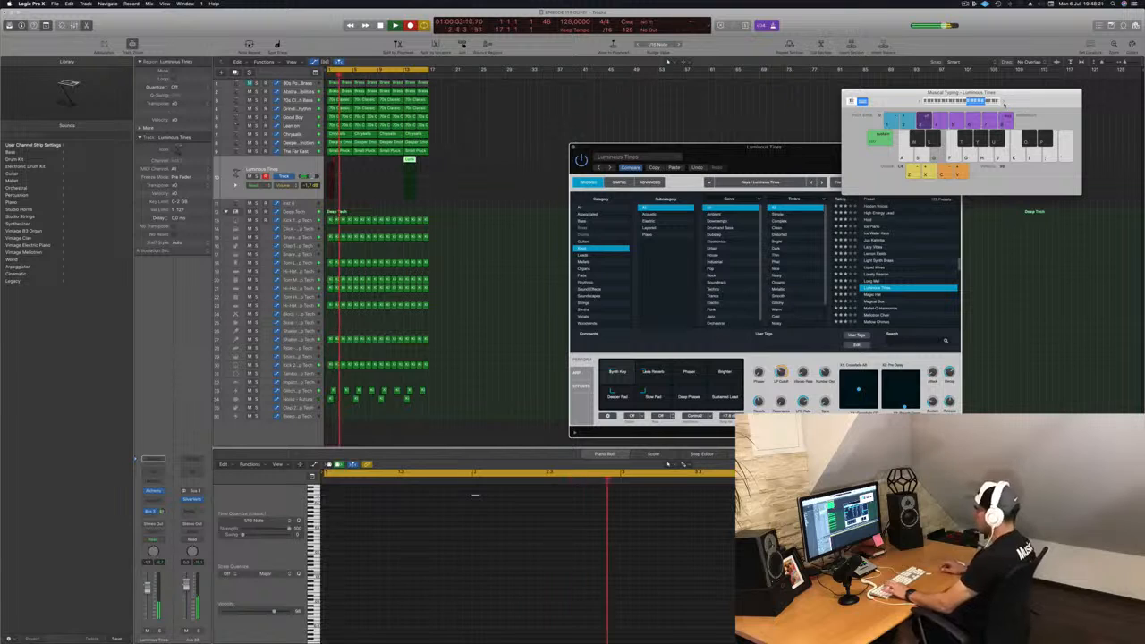
key(a)
key(s)
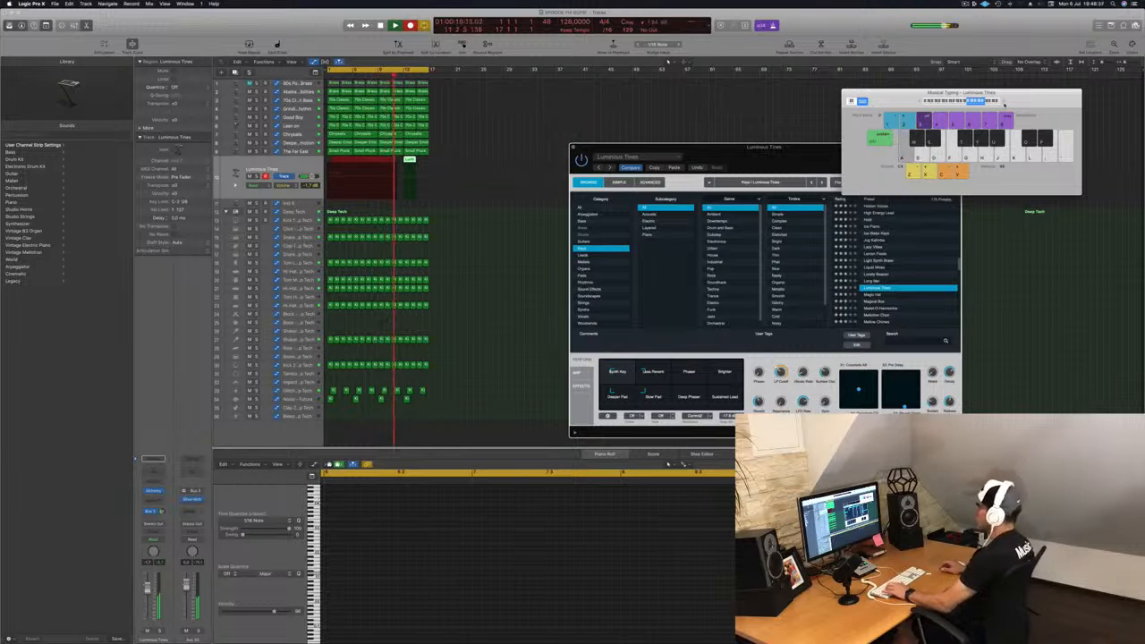
key(s)
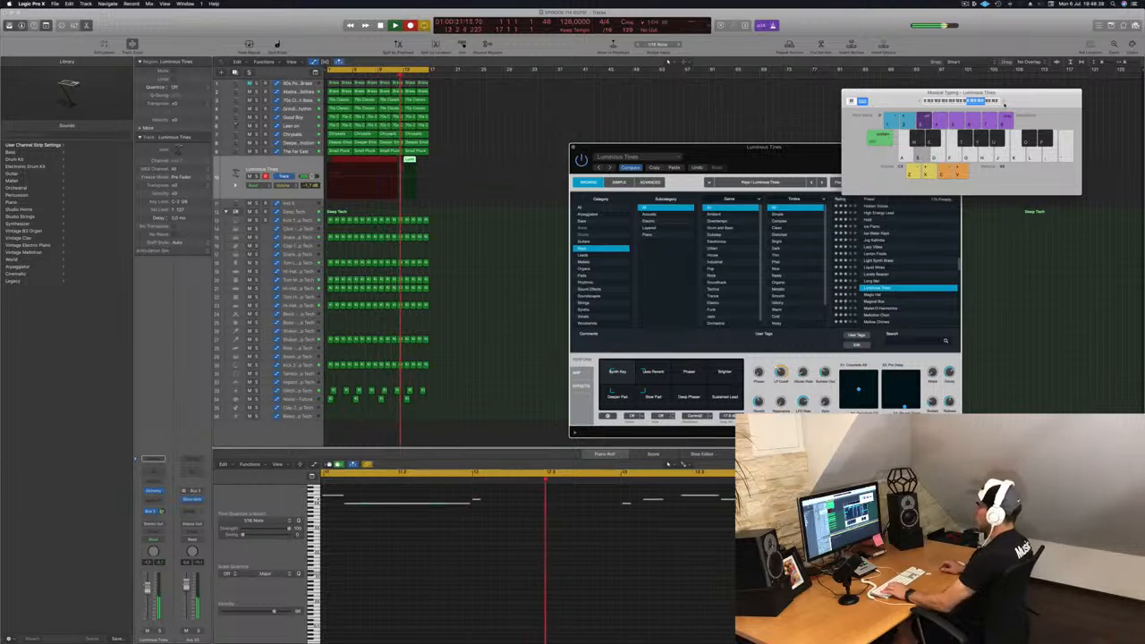
key(space)
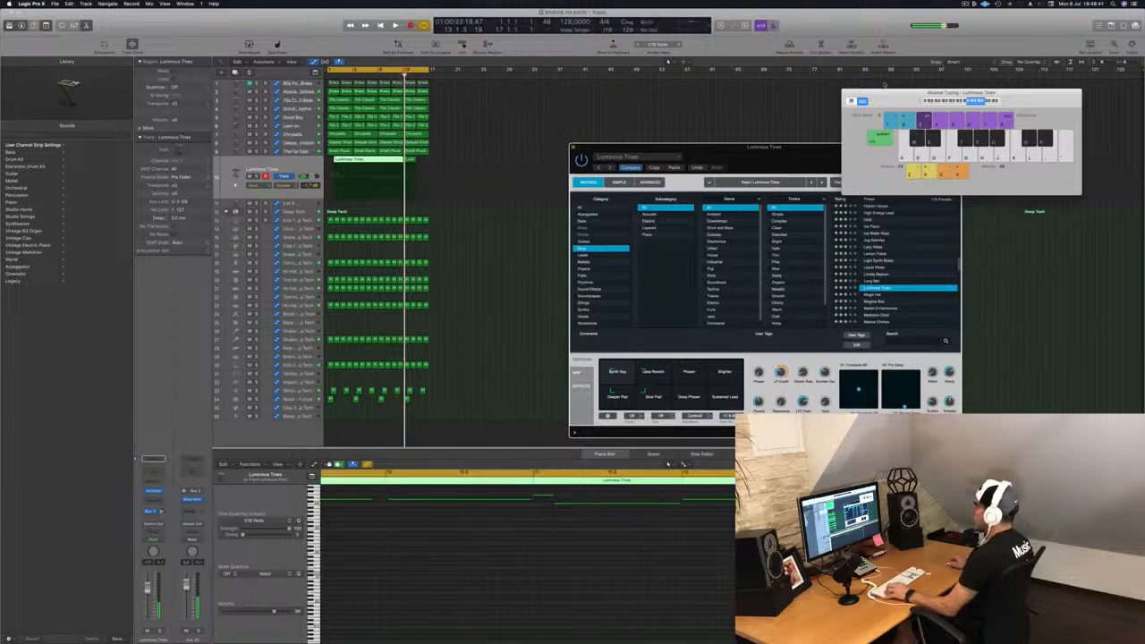
Step: Split the recorded region at the playhead, splitting overlapping notes, and move the kept part to the project start
click(377, 164)
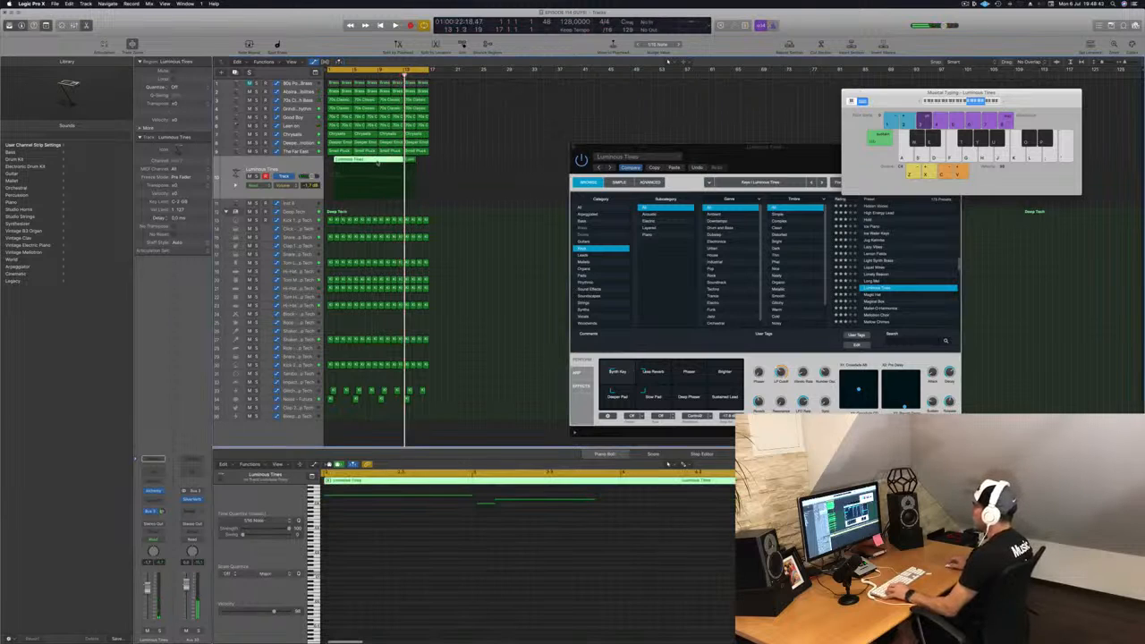
key(super+t)
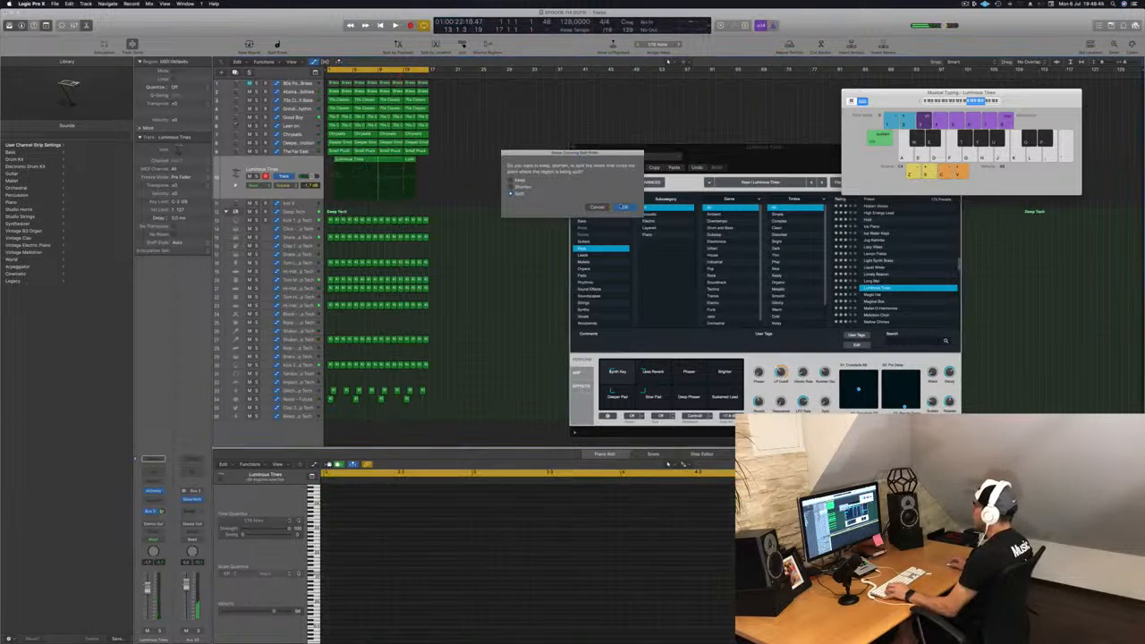
key(Return)
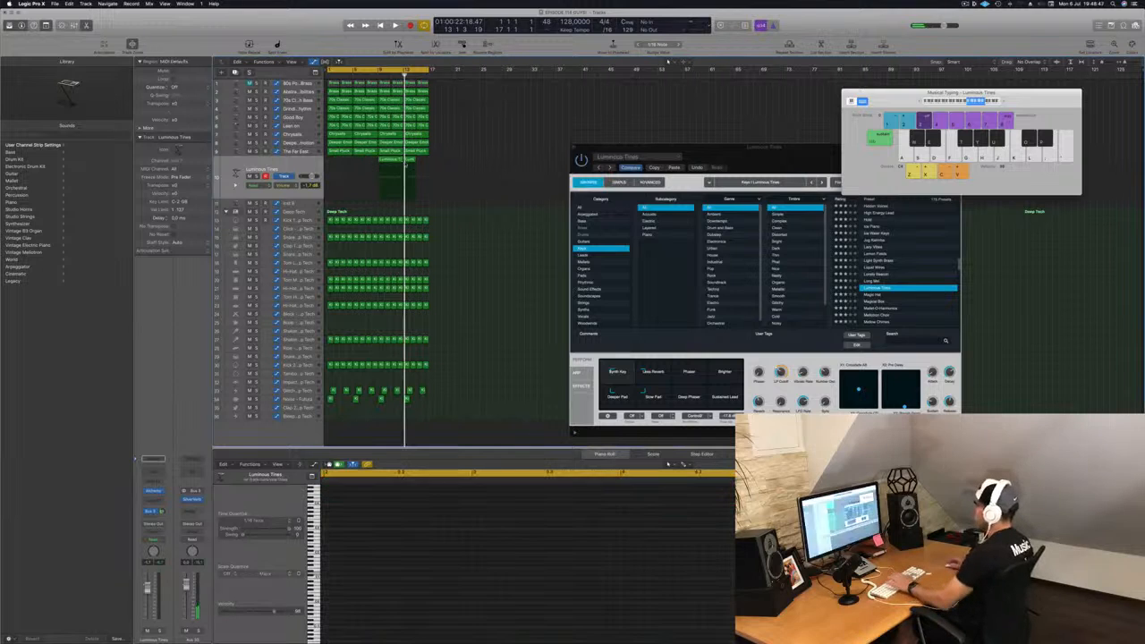
drag(392, 162, 342, 161)
key(space)
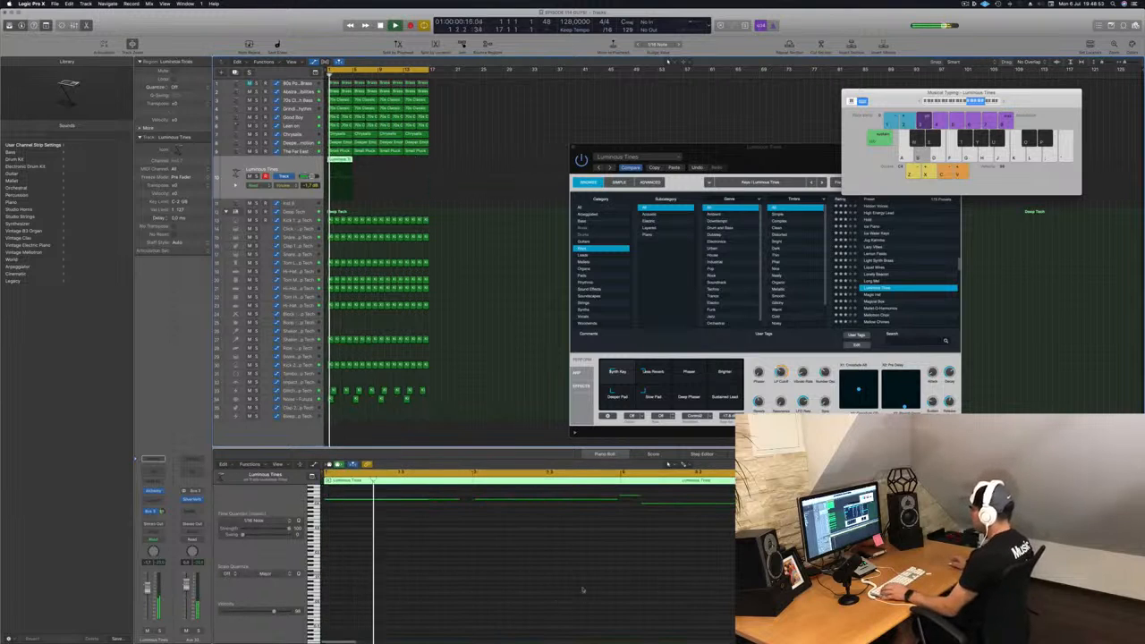
Step: Select notes in the piano roll, then copy the Luminous Tines region directly after the original
click(516, 588)
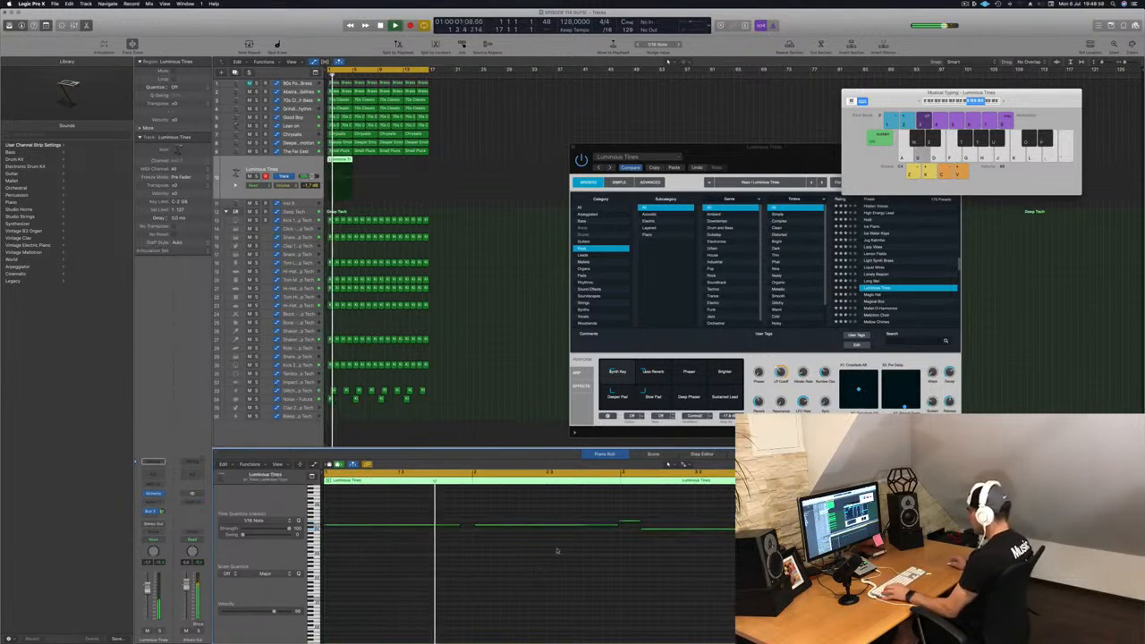
drag(554, 505, 859, 531)
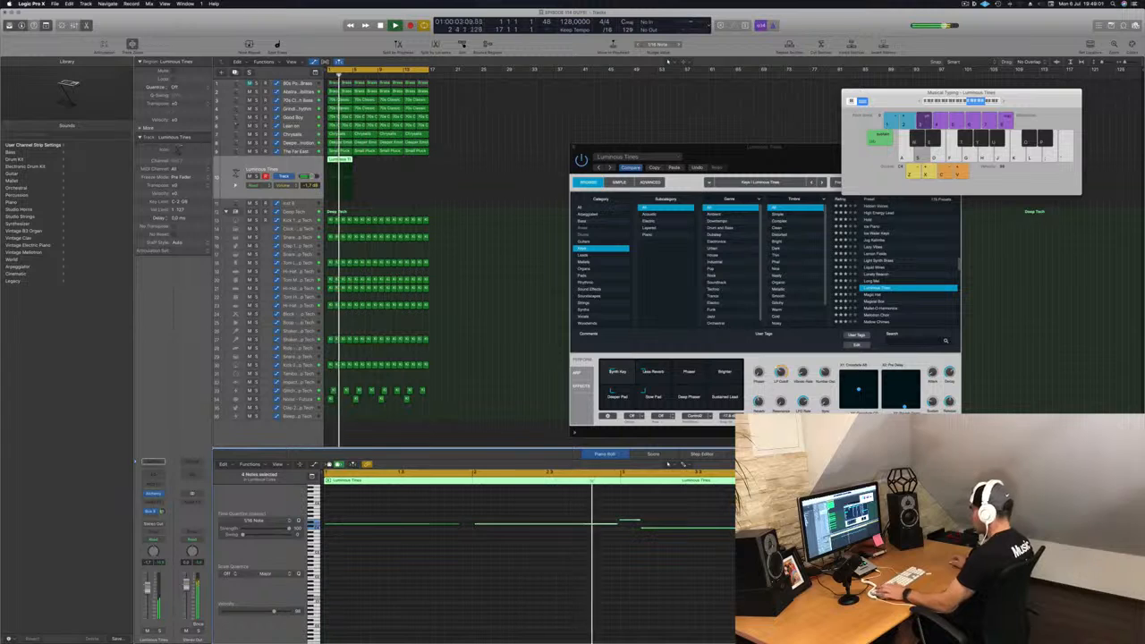
click(528, 576)
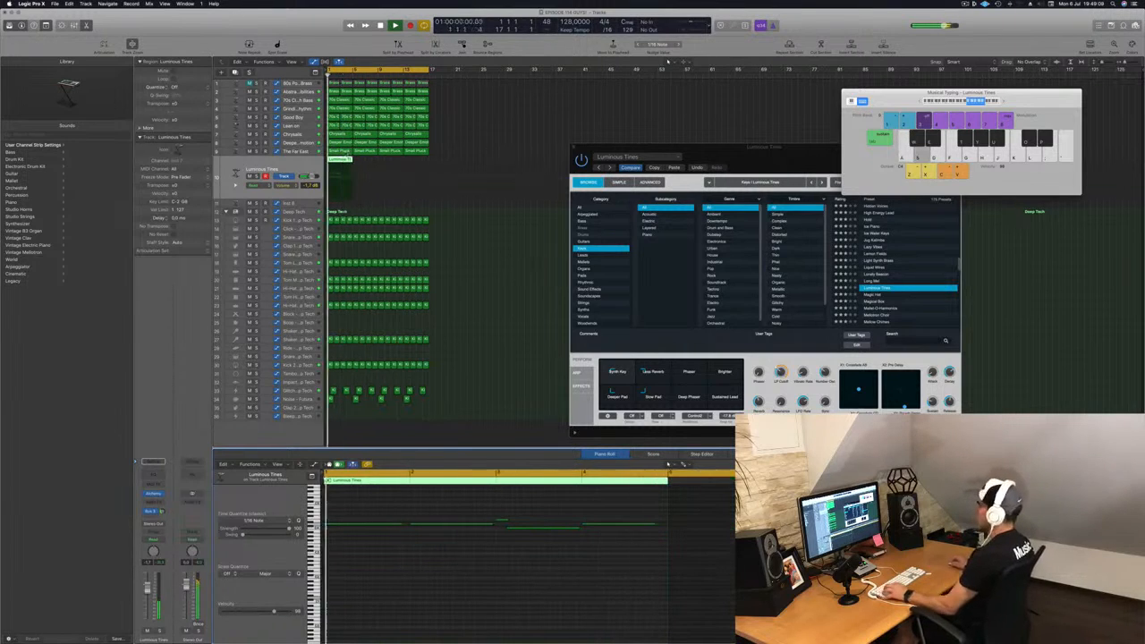
drag(336, 160, 394, 168)
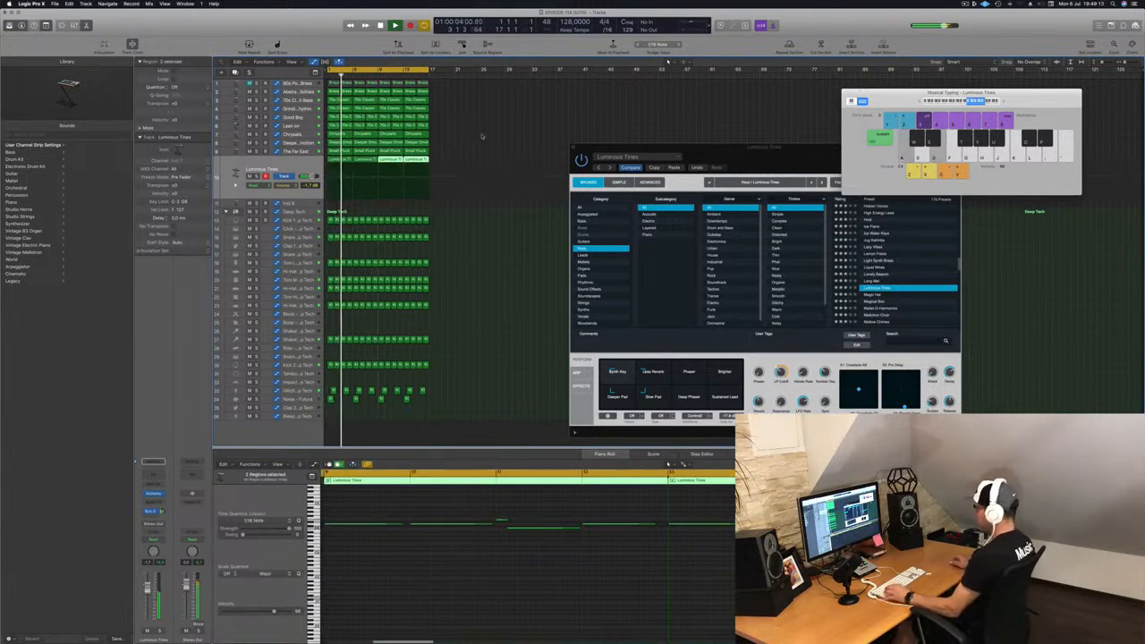
click(480, 134)
Step: Repeat the Luminous Tines regions along the arrangement
click(789, 45)
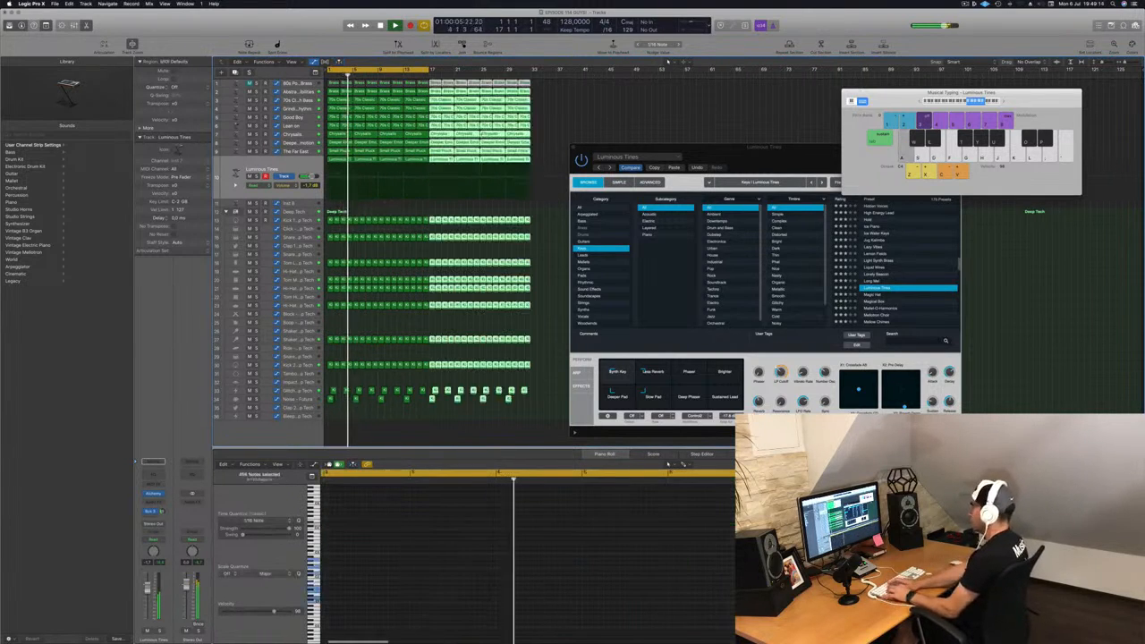
click(789, 45)
click(788, 44)
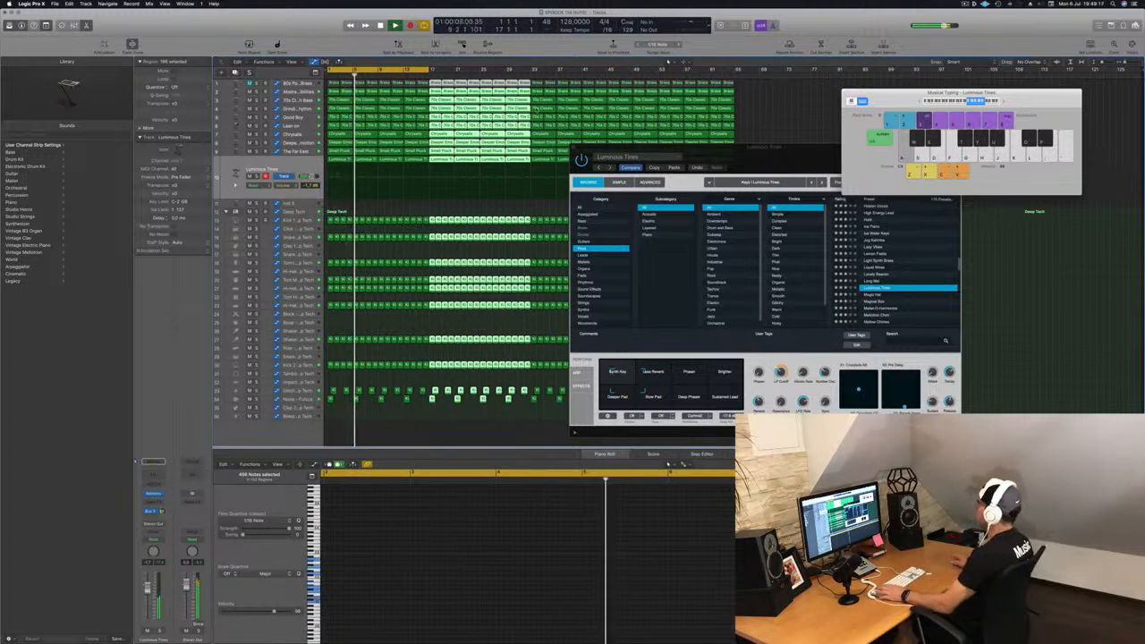
Step: Move and close the Alchemy window
drag(760, 147, 715, 137)
key(Return)
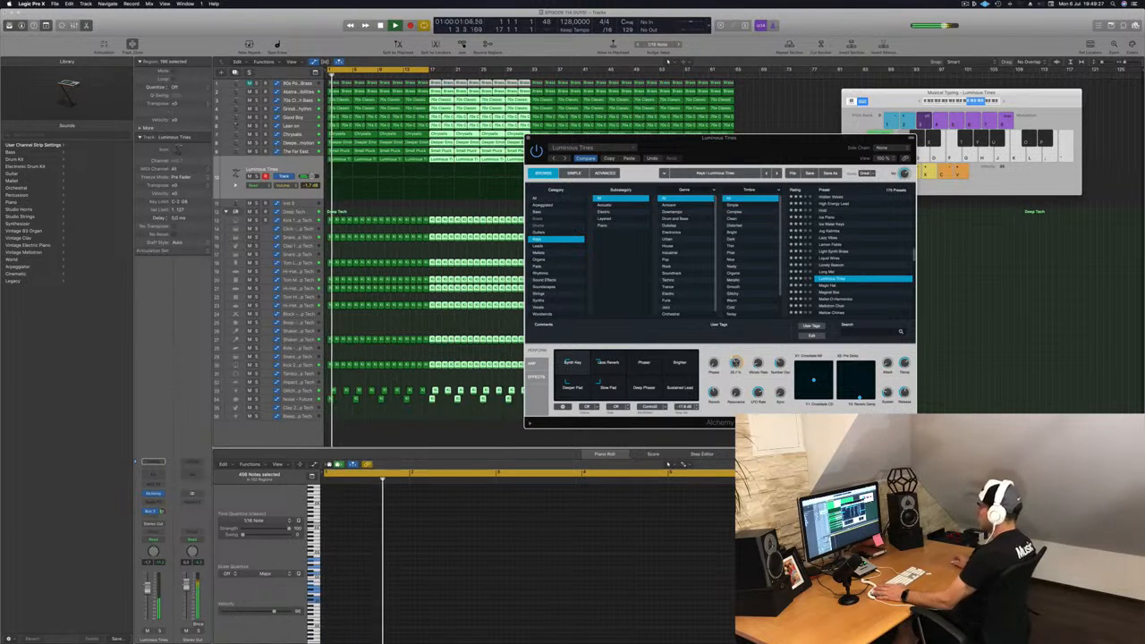
click(528, 138)
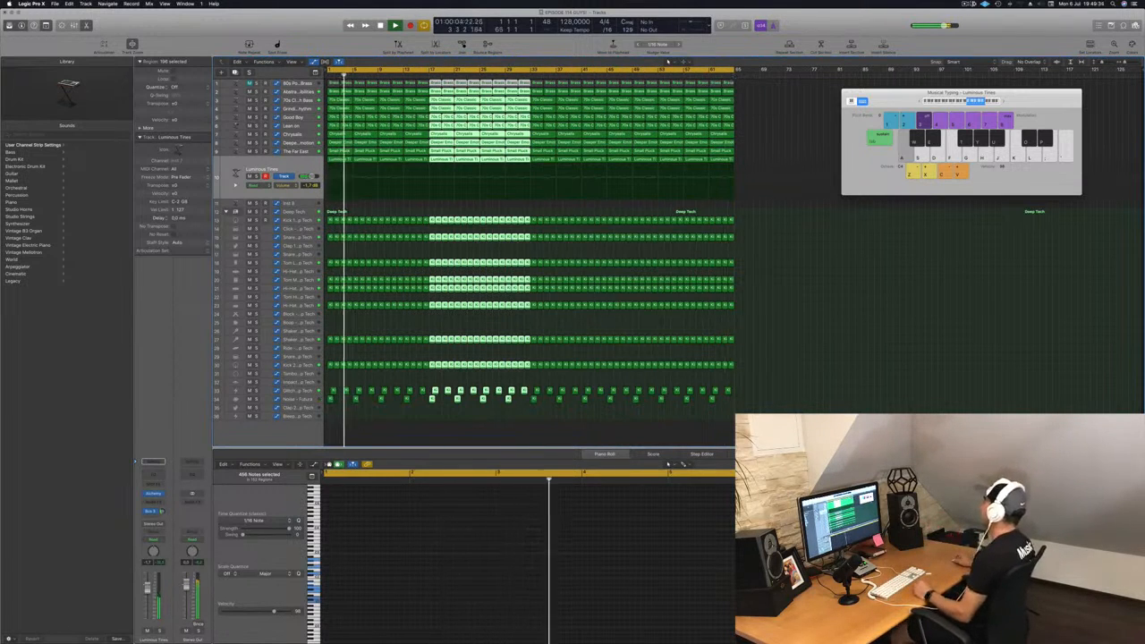
click(974, 4)
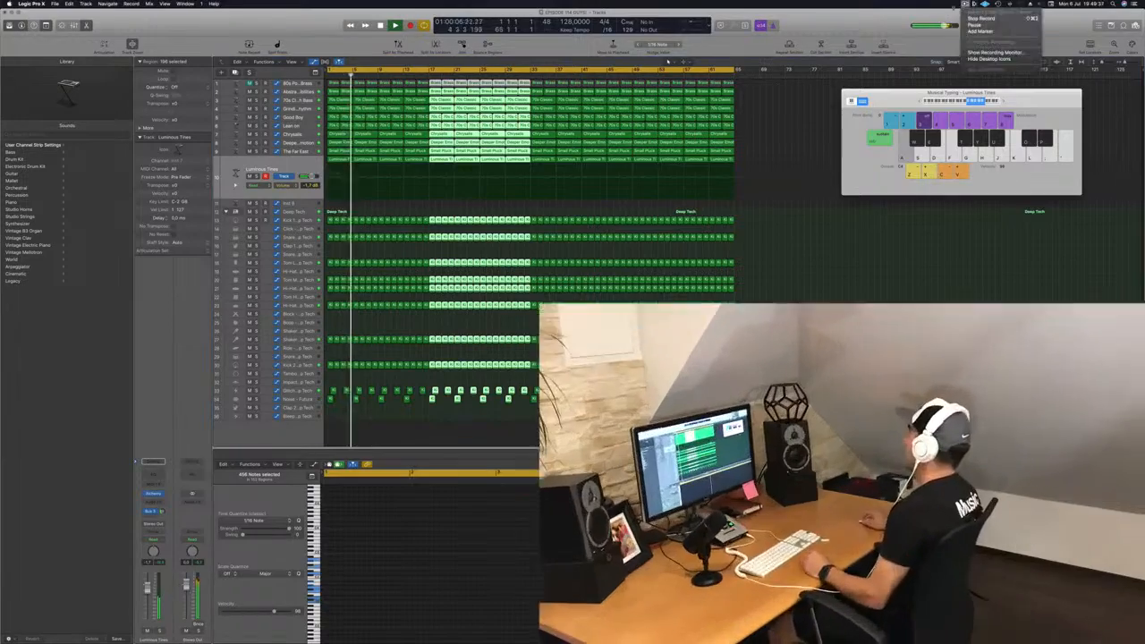